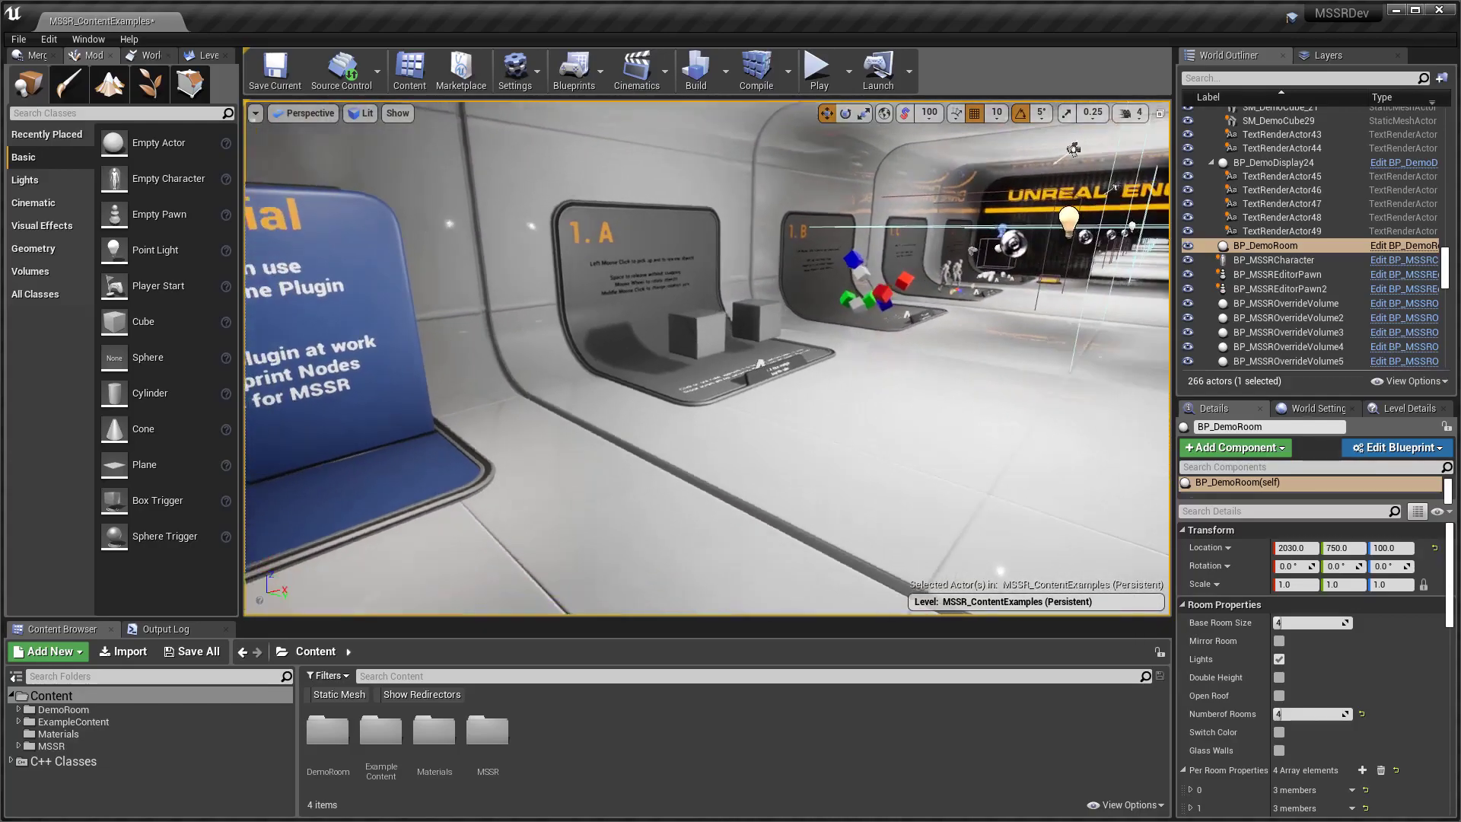
# Start playing the level in the editor and walk from the MSSR Tutorial board to the 1. A basic example display.
pyautogui.press('w')
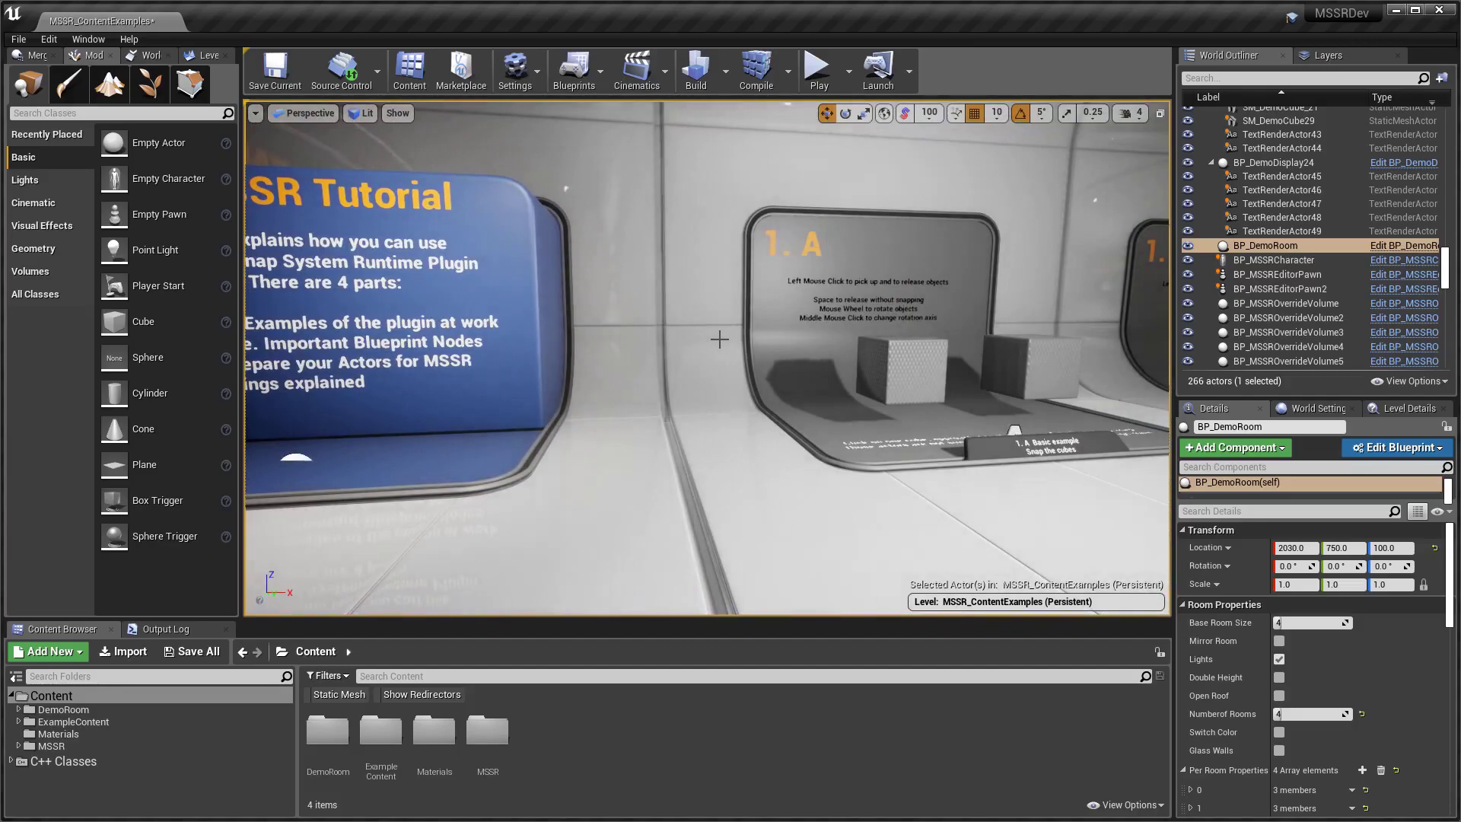
pyautogui.moveTo(724, 324)
pyautogui.mouseDown(button='right')
pyautogui.moveTo(654, 324)
pyautogui.moveTo(959, 331)
pyautogui.moveTo(725, 323)
pyautogui.mouseUp(button='right')
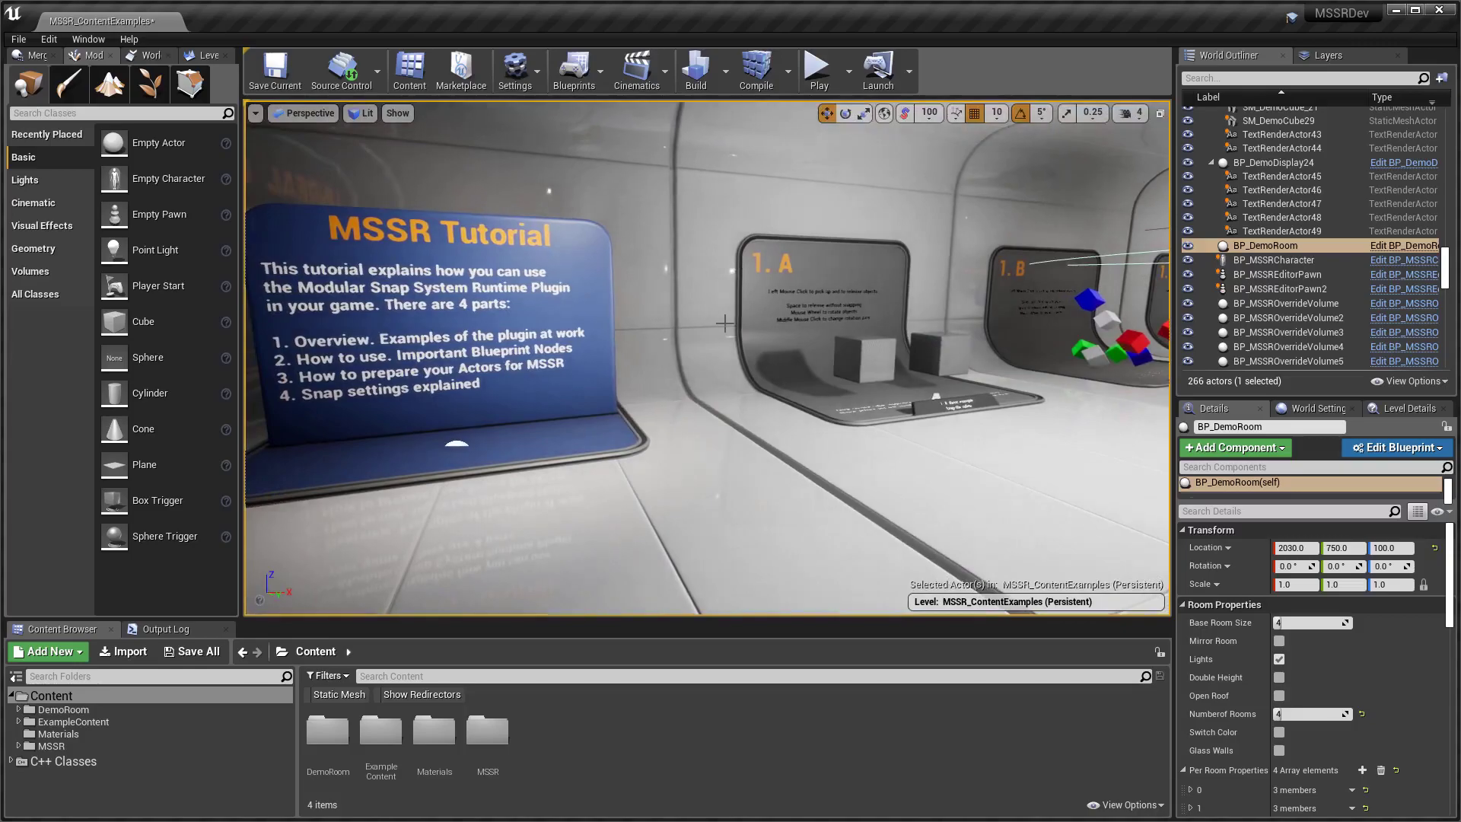
pyautogui.hotkey('alt', 'p')
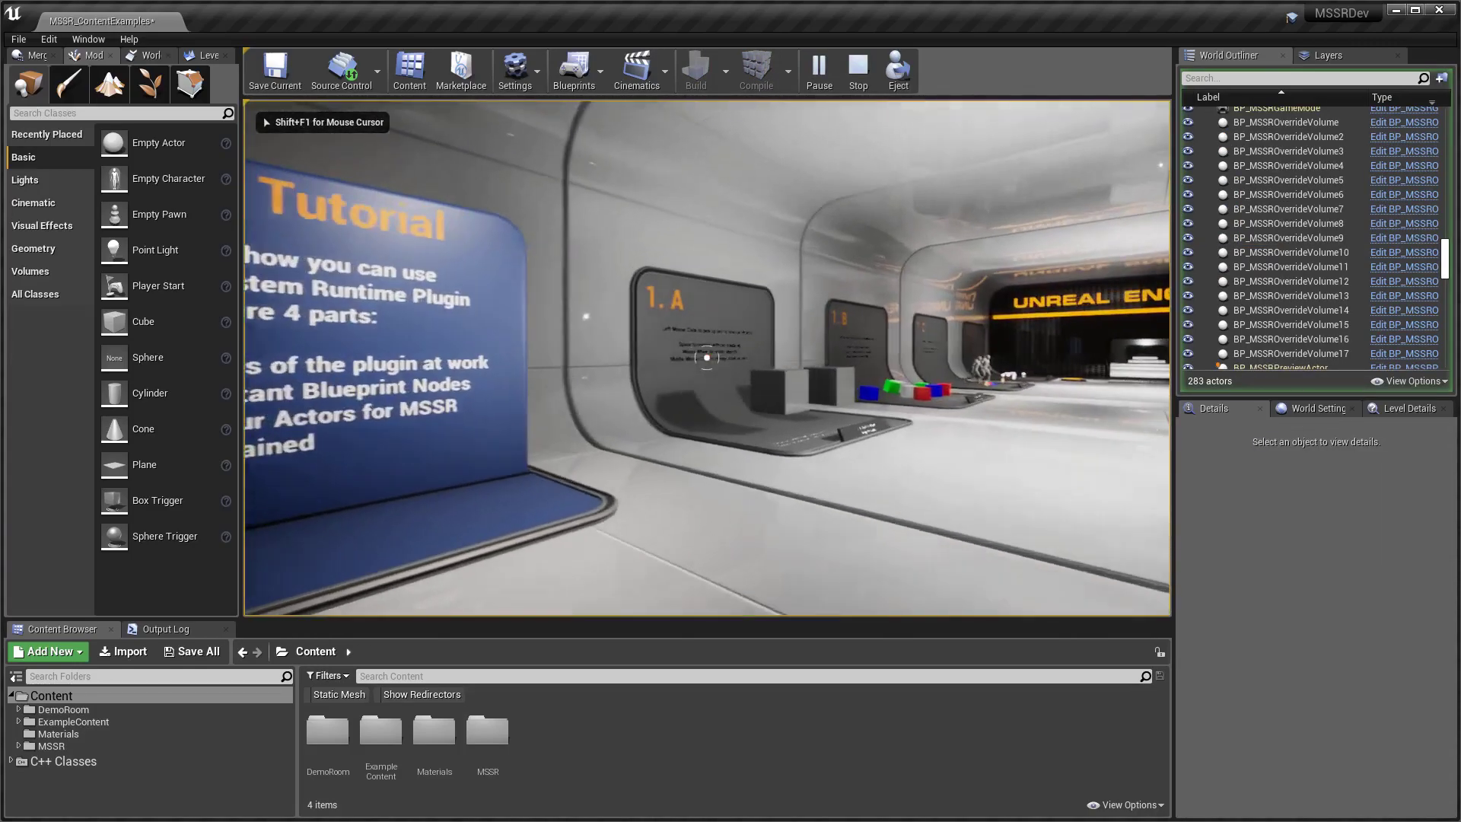
pyautogui.press('w')
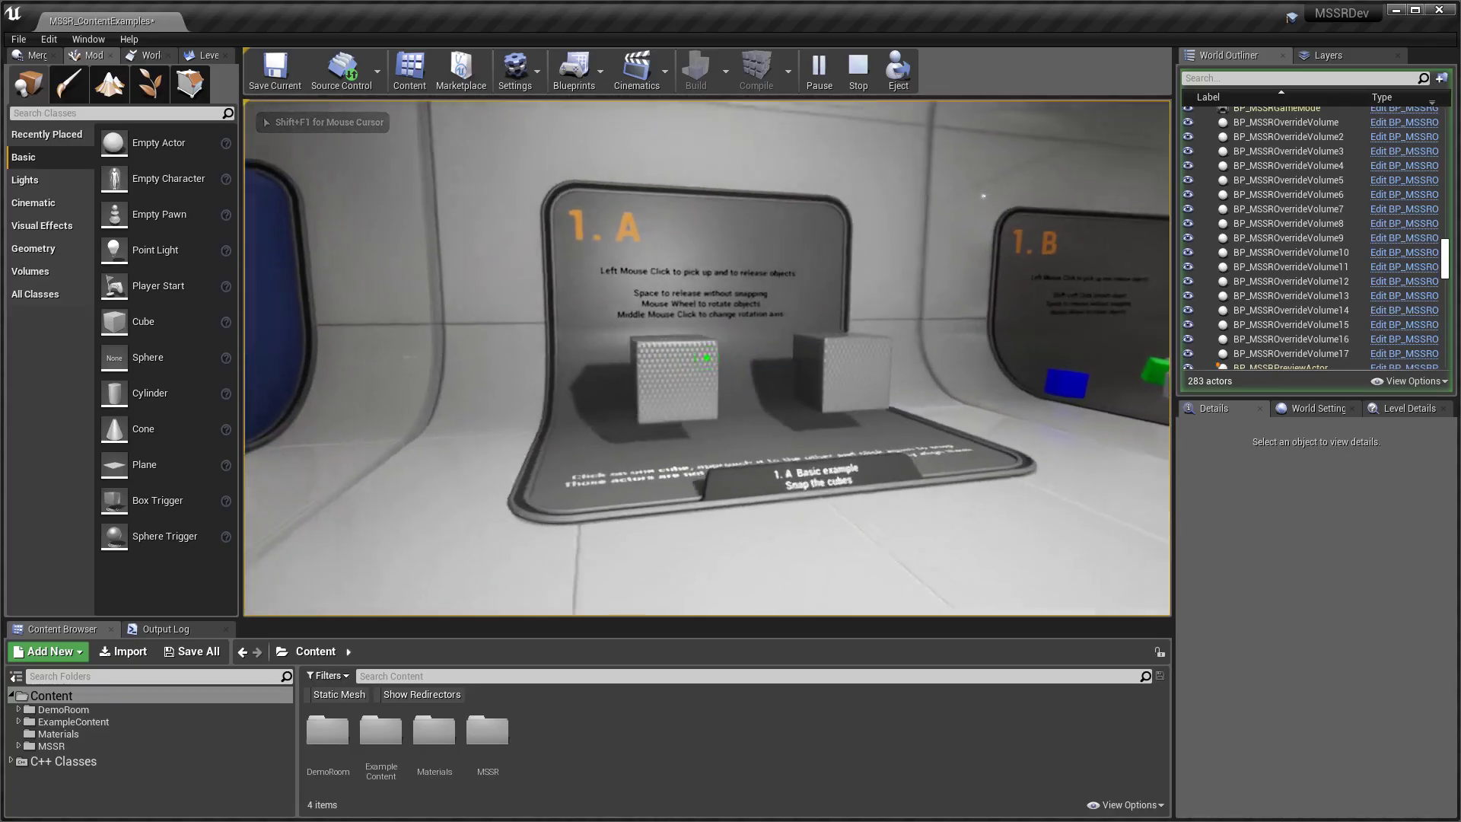
pyautogui.press('w')
pyautogui.press('w')
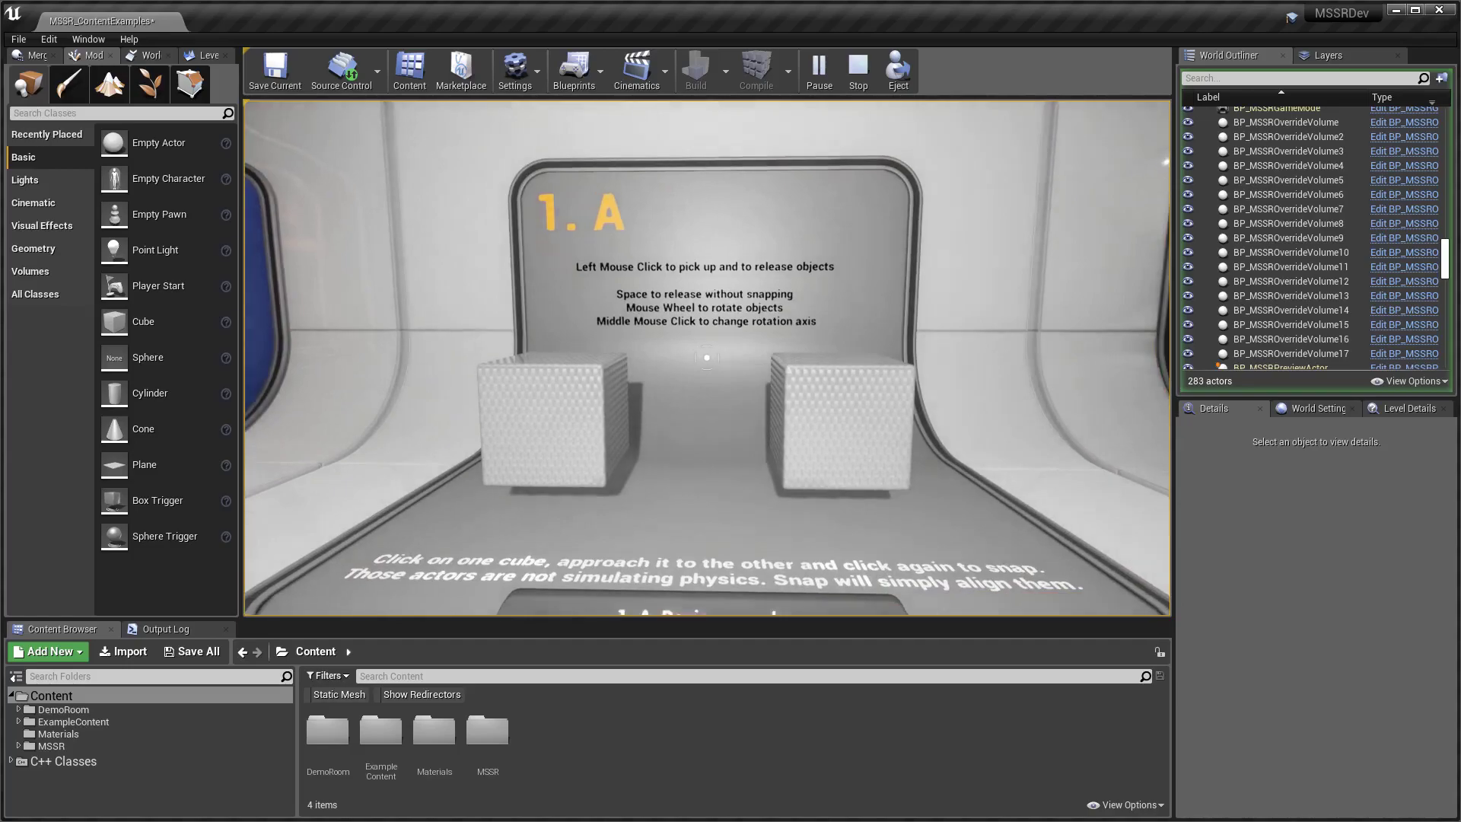
pyautogui.press('w')
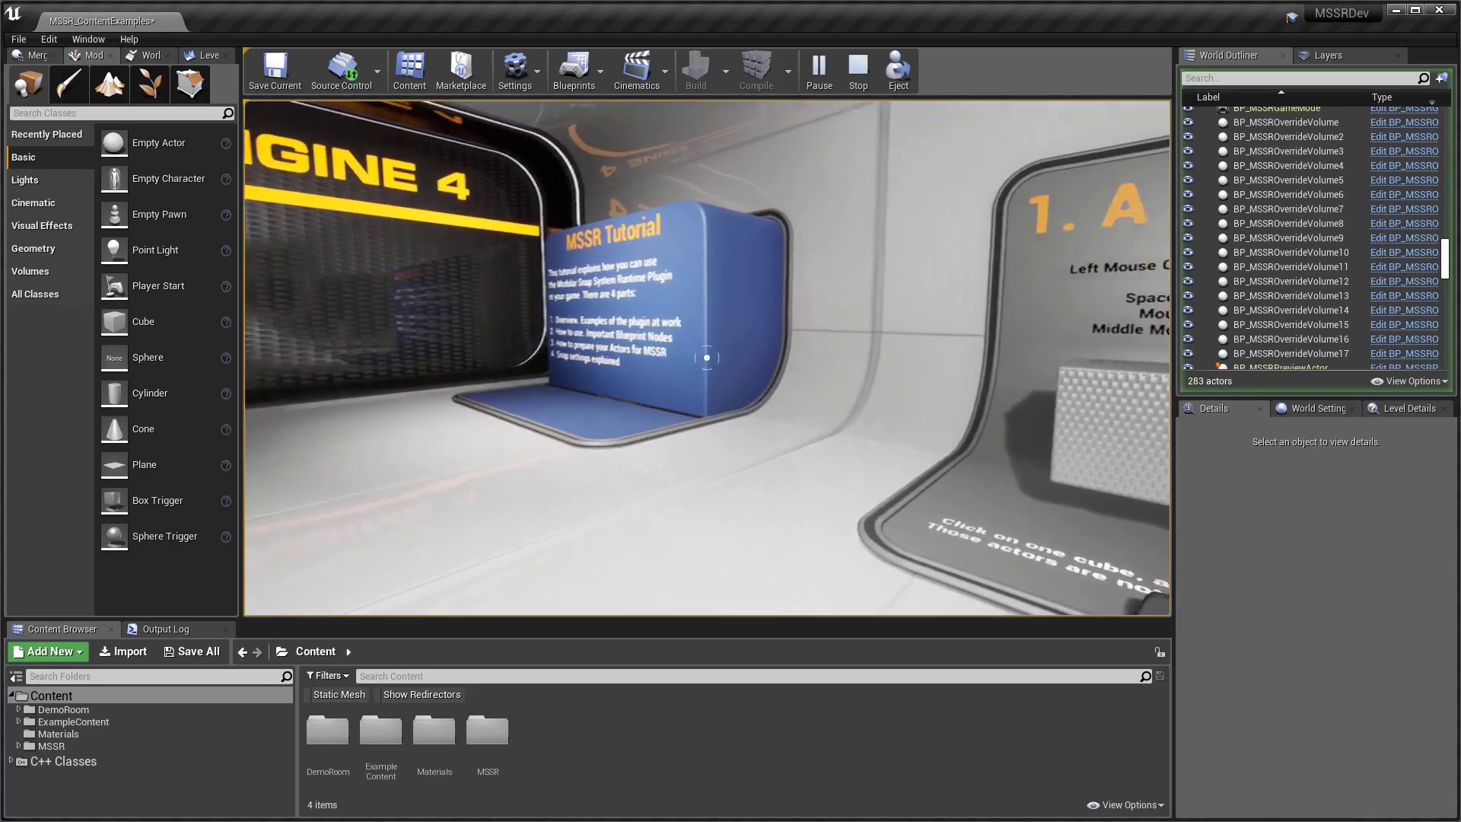
pyautogui.press('w')
pyautogui.press('w')
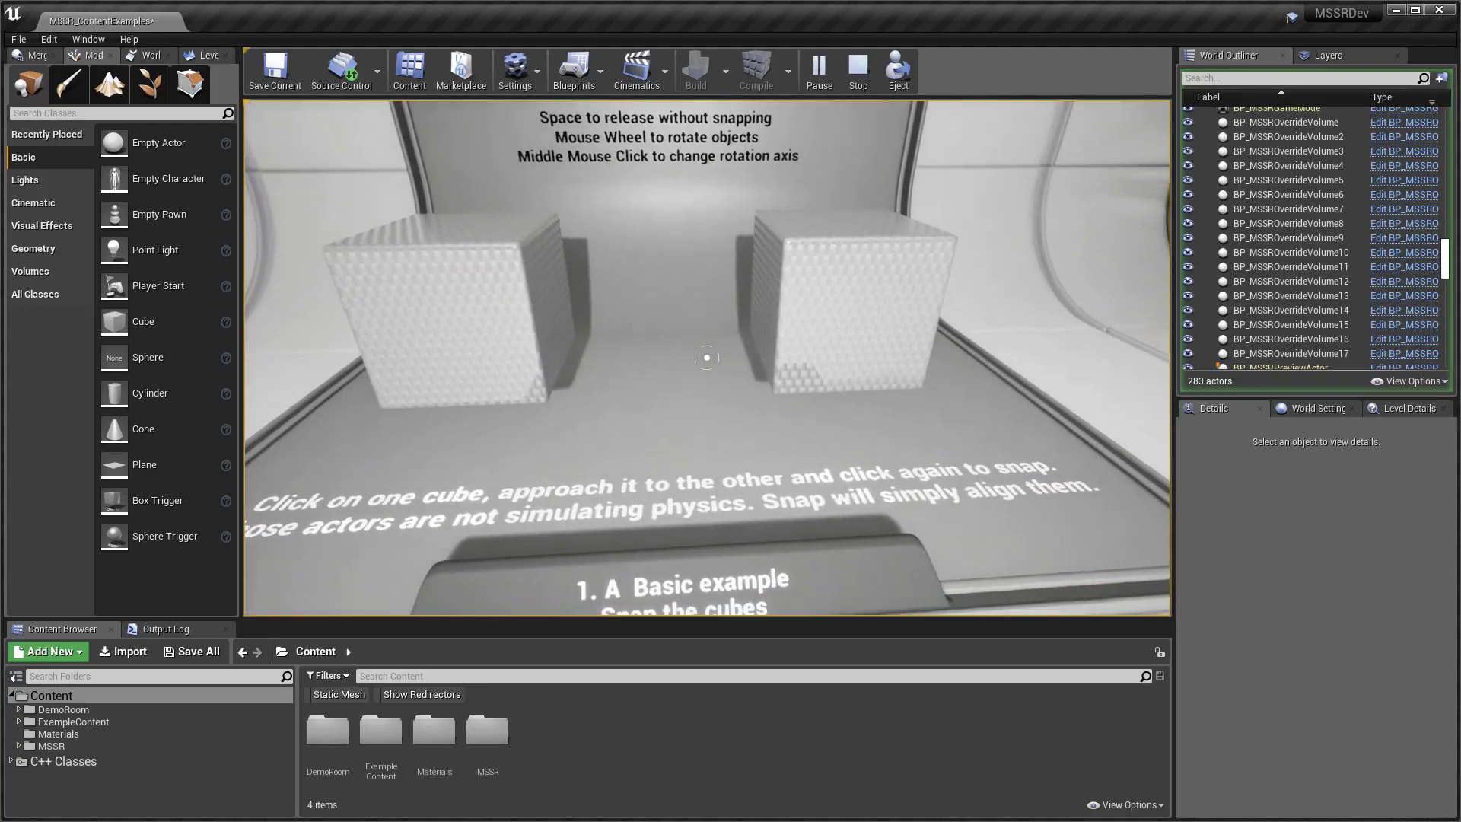
# Pick up the left cube at the 1. A display and release it in front of the MSSR Tutorial board without snapping.
pyautogui.press('a')
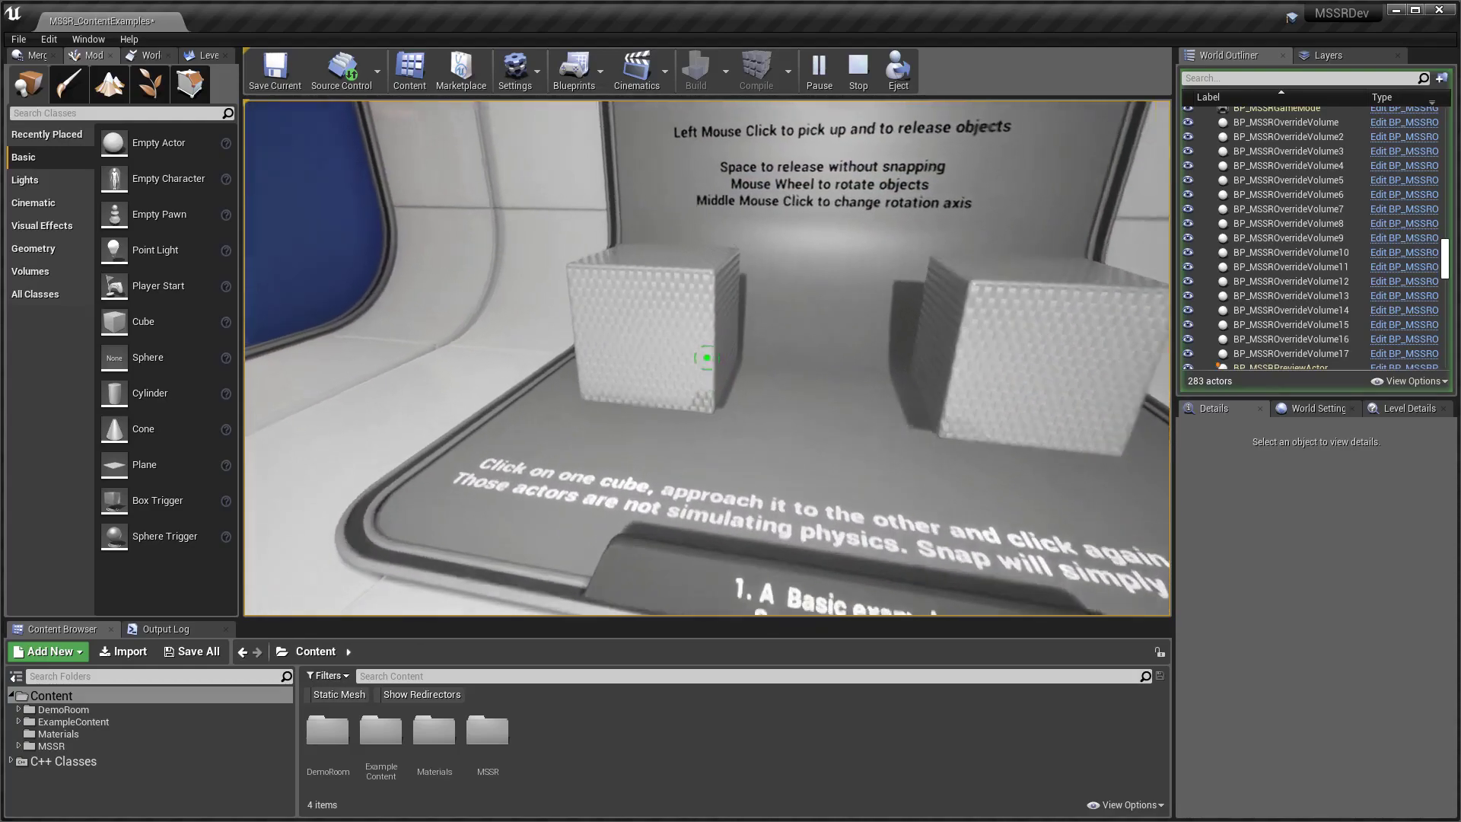
pyautogui.press('a')
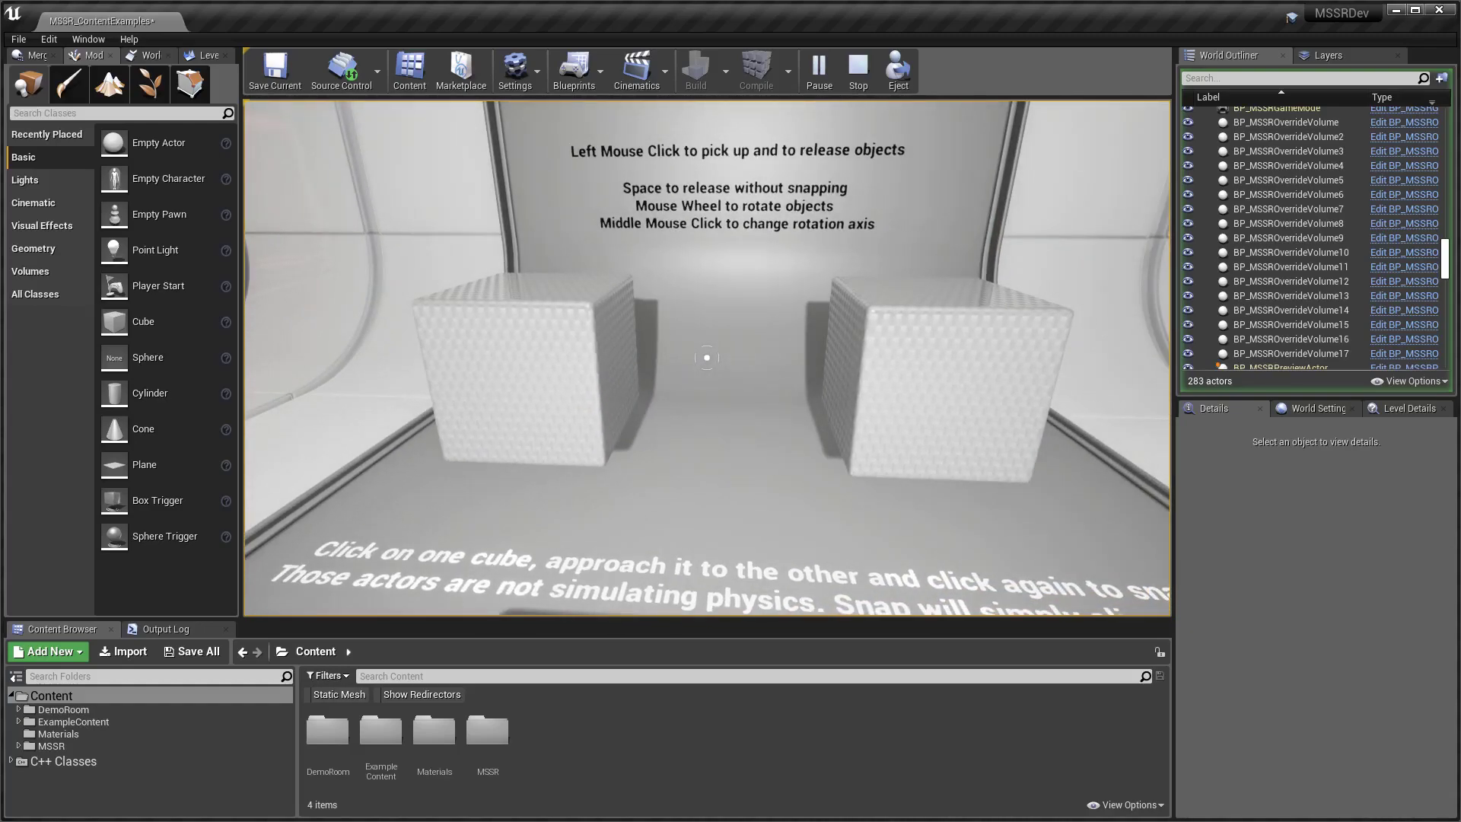
pyautogui.press('s')
pyautogui.press('d')
pyautogui.press('w')
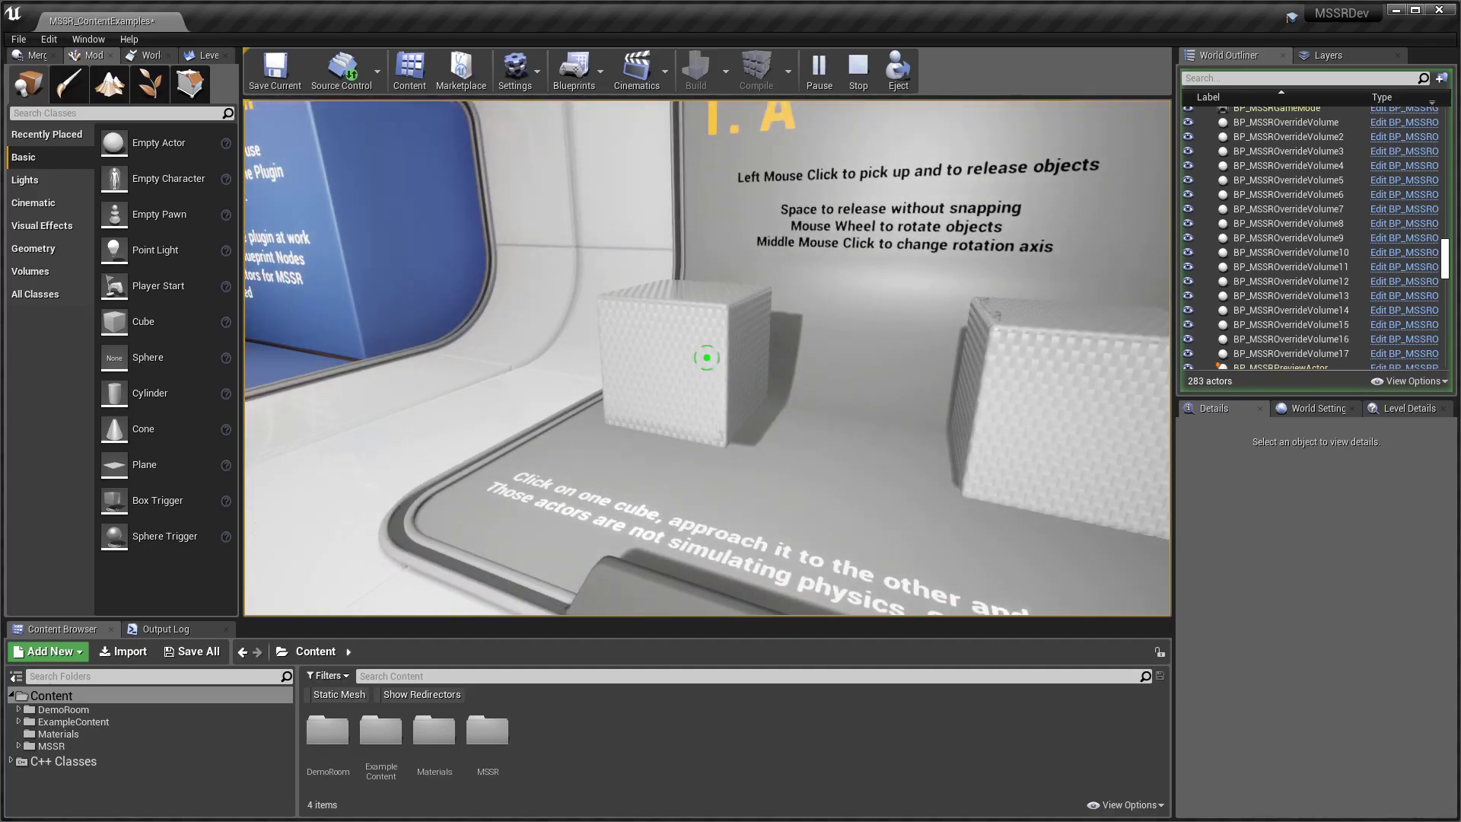
pyautogui.press('a')
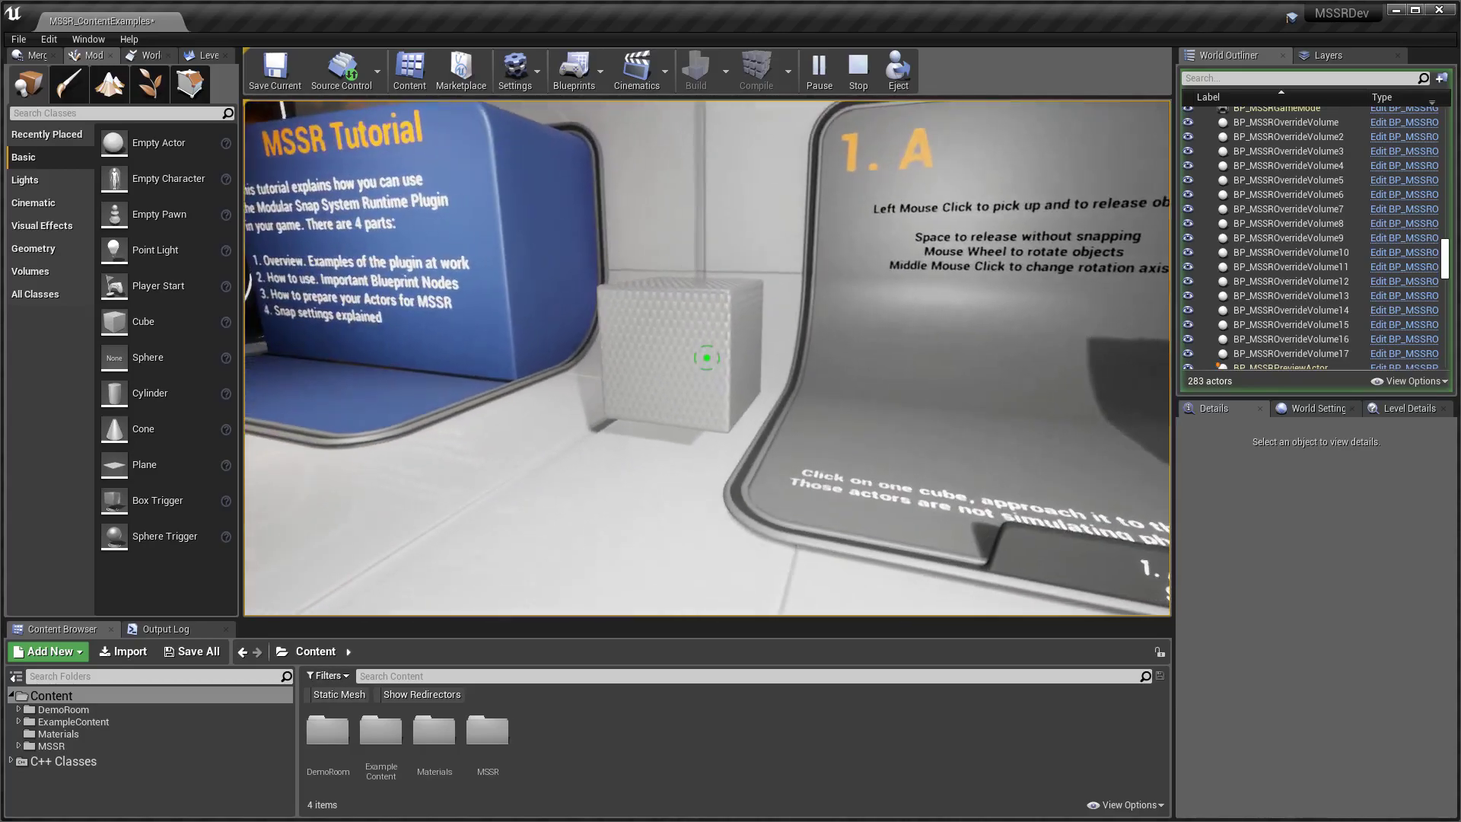
pyautogui.press('w')
pyautogui.click(707, 358)
pyautogui.press('s')
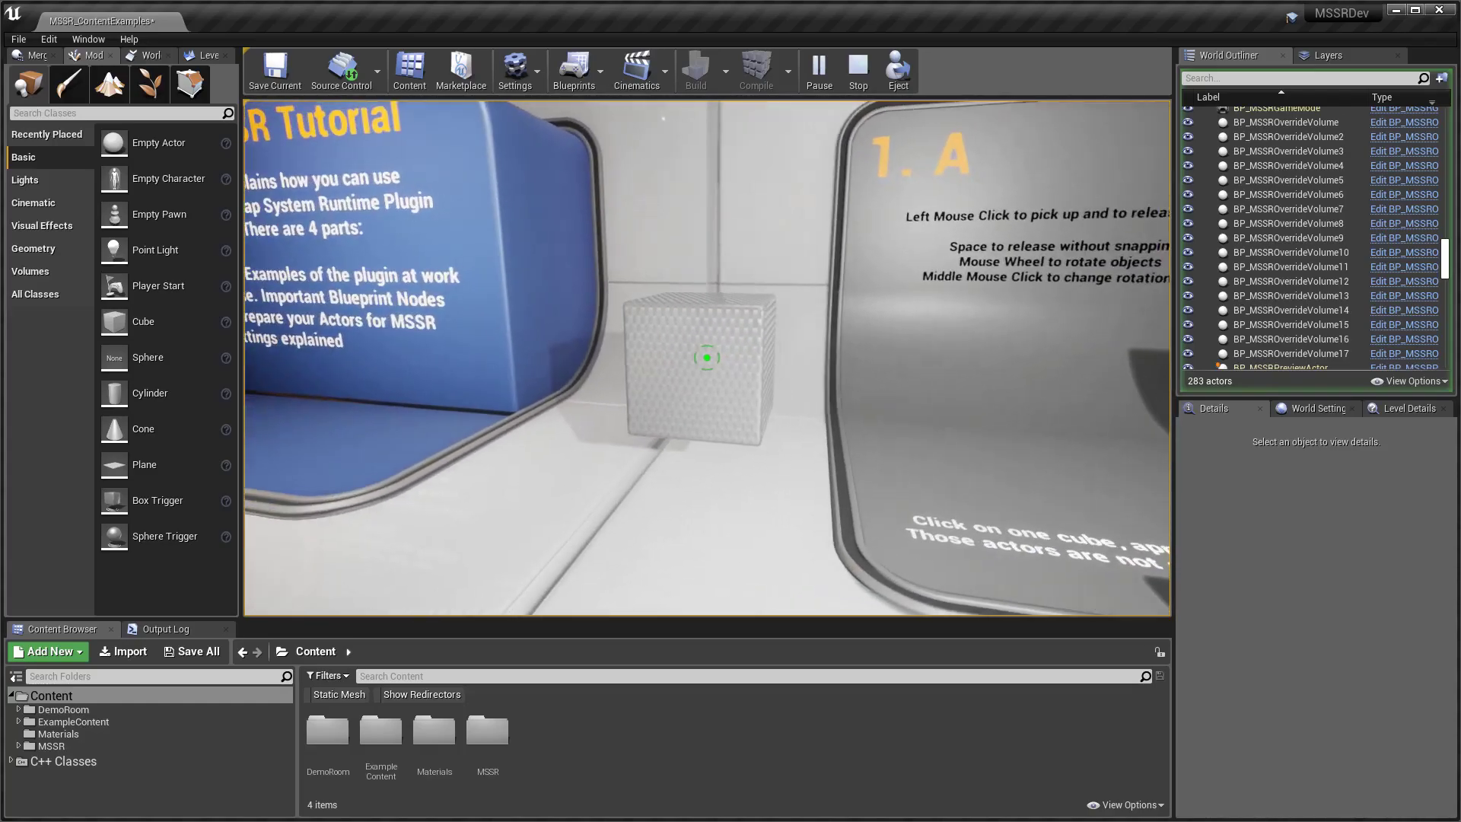
pyautogui.click(707, 358)
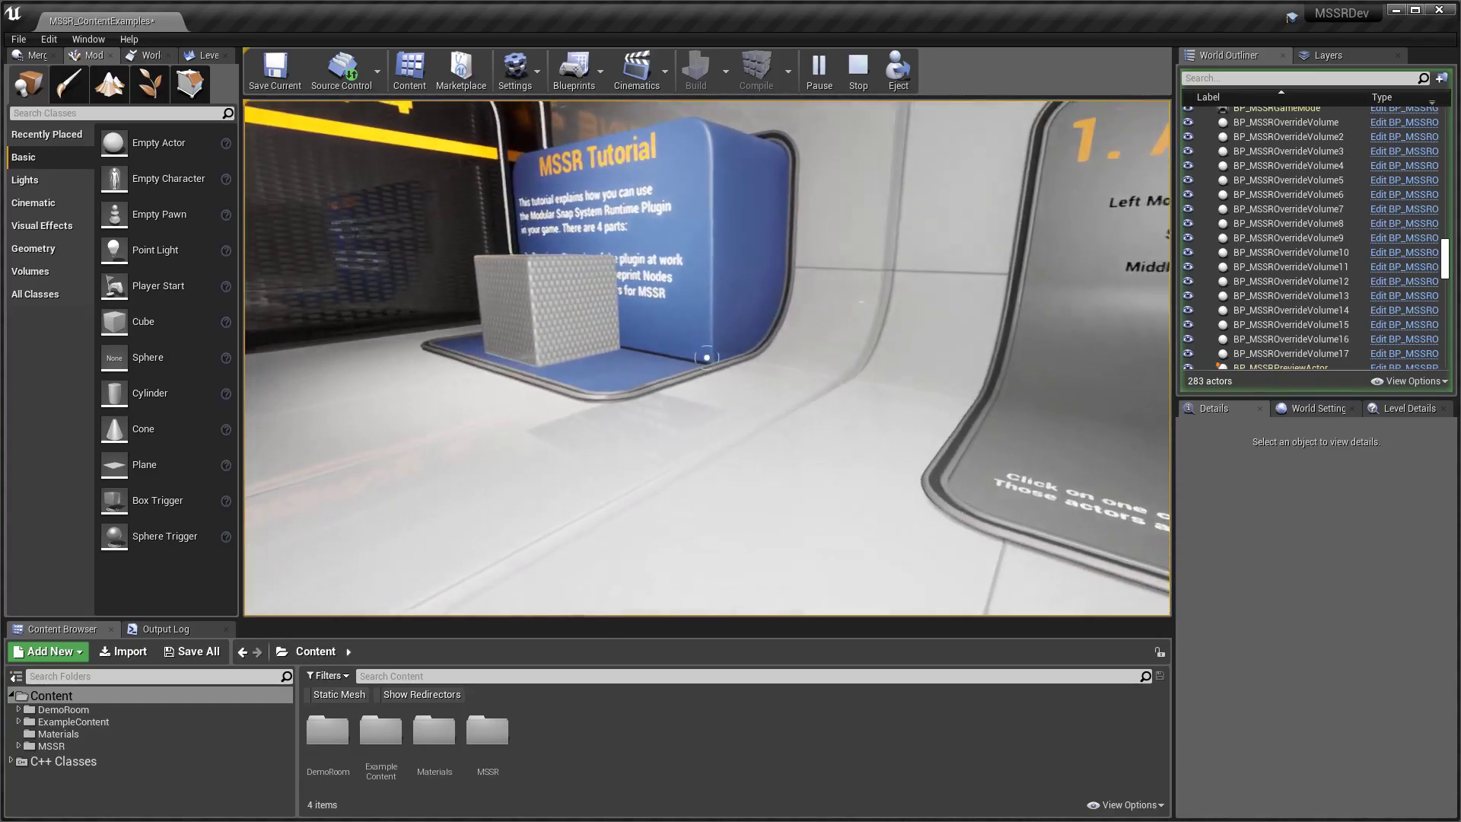
# Pick up the released cube, rotate it and snap it against the other 1. A cube, and repeat the snap with the right cube.
pyautogui.click(707, 358)
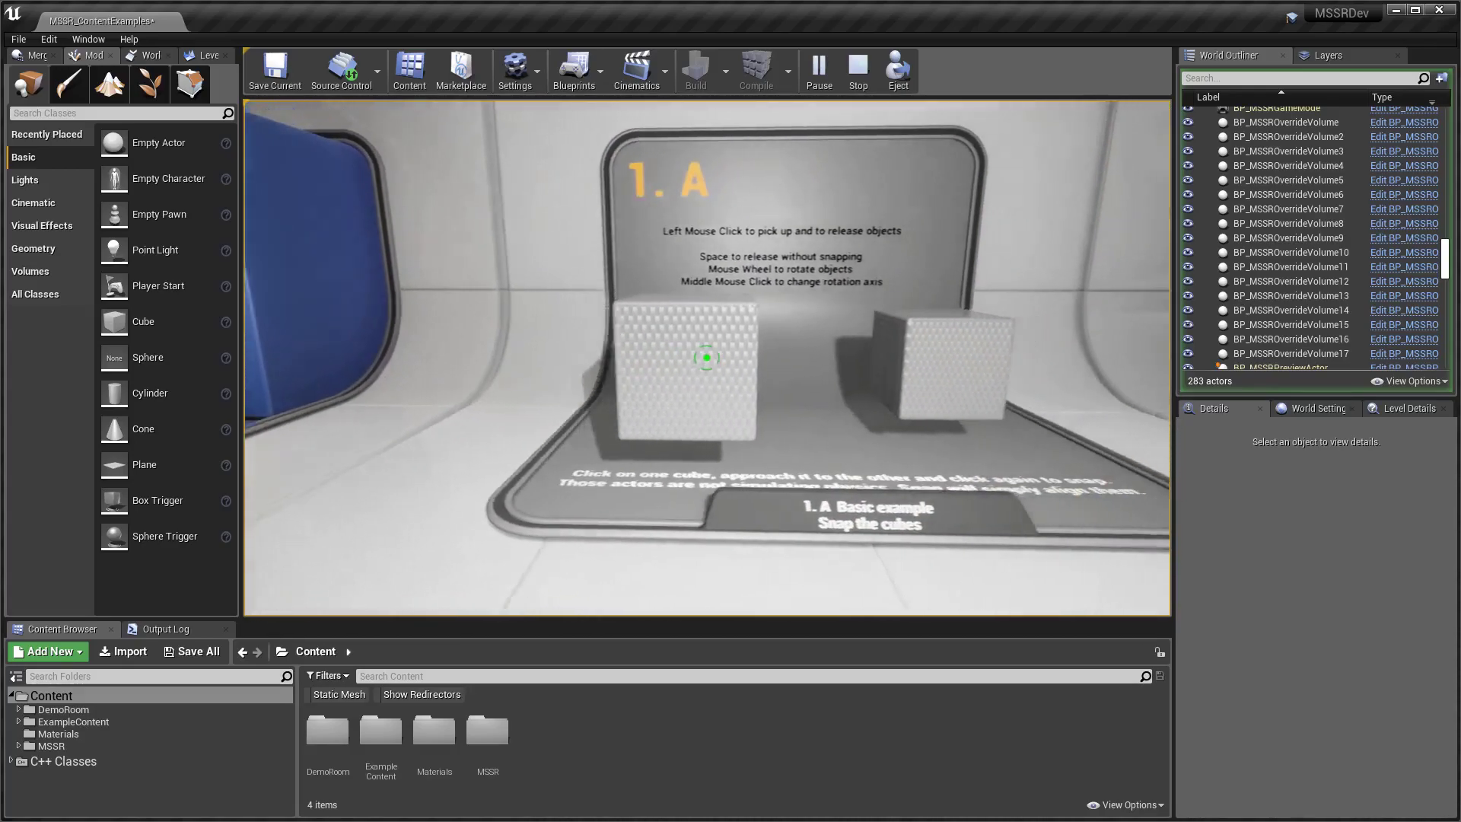
pyautogui.press('w')
pyautogui.scroll(4, 707, 358)
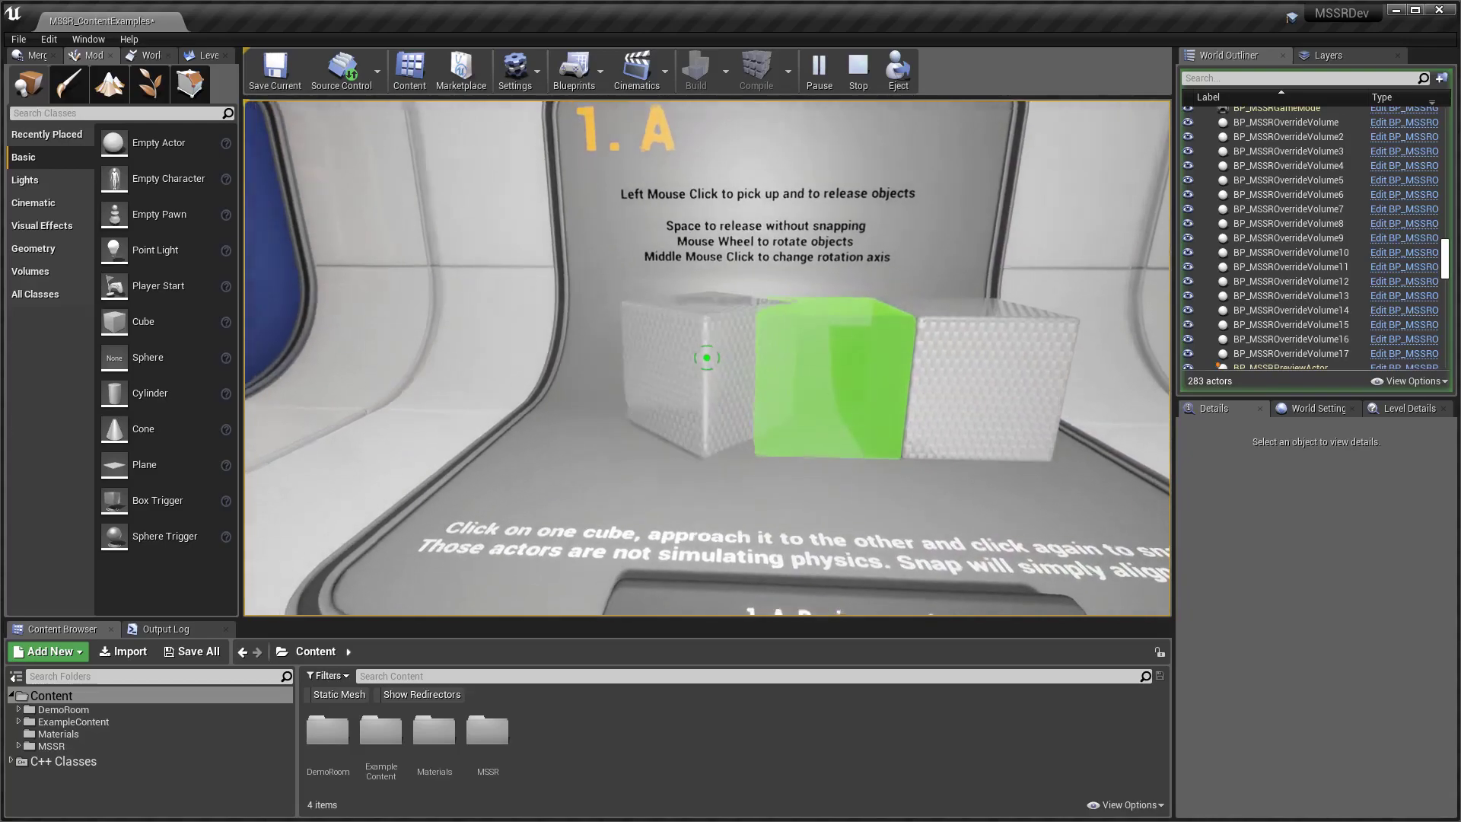
pyautogui.press('s')
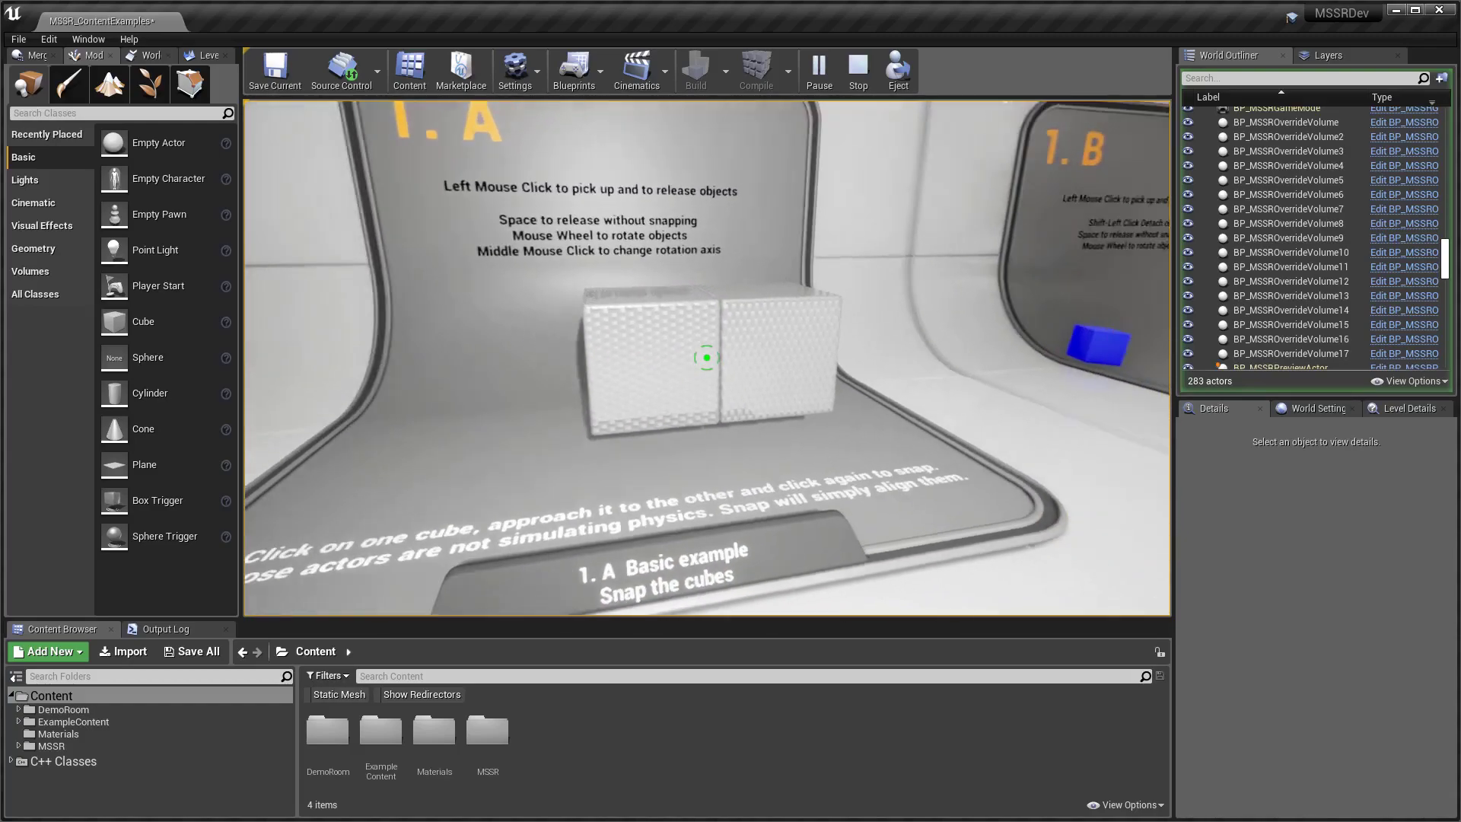
pyautogui.click(706, 357)
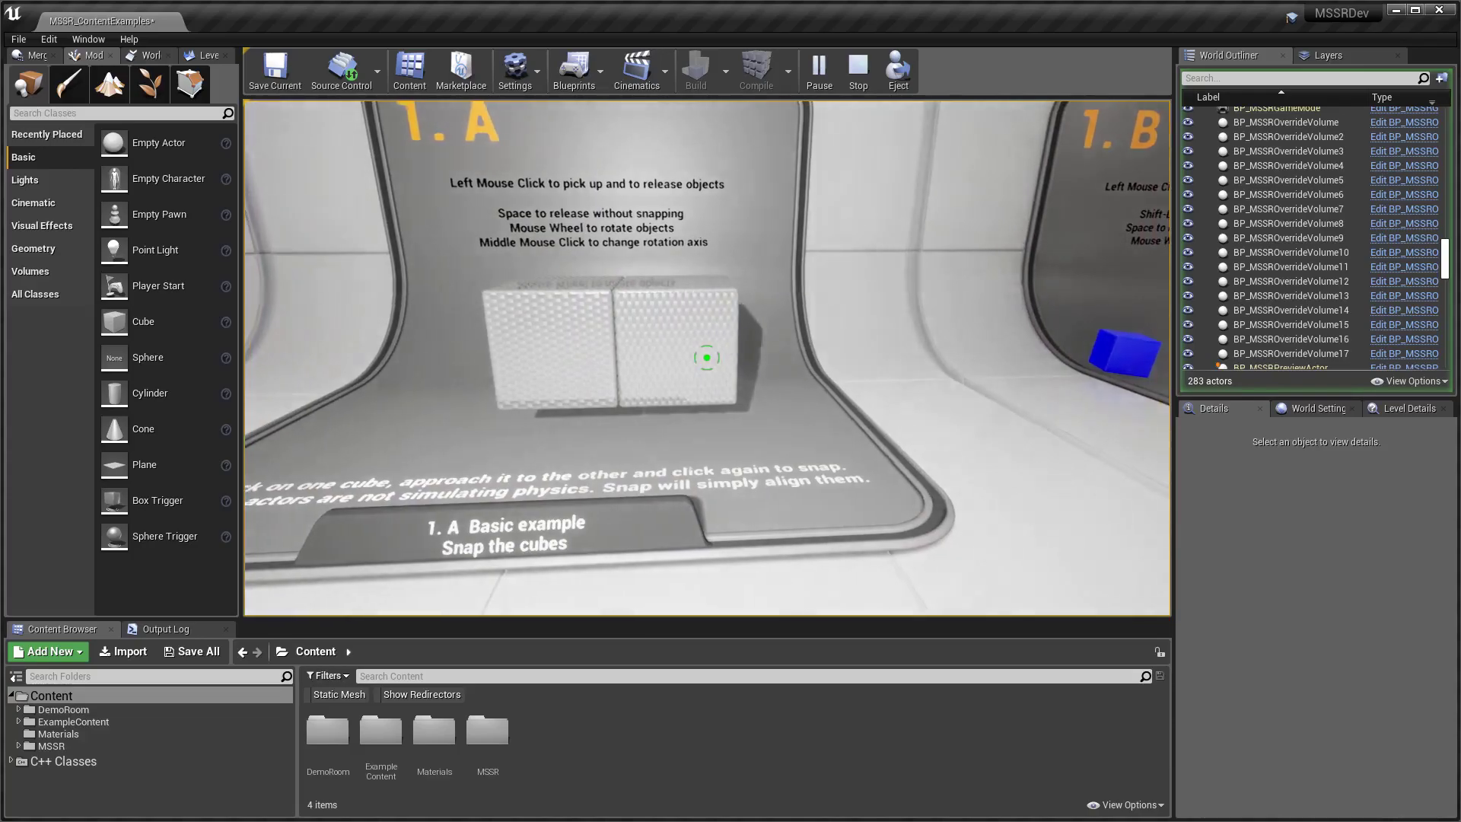
pyautogui.click(706, 358)
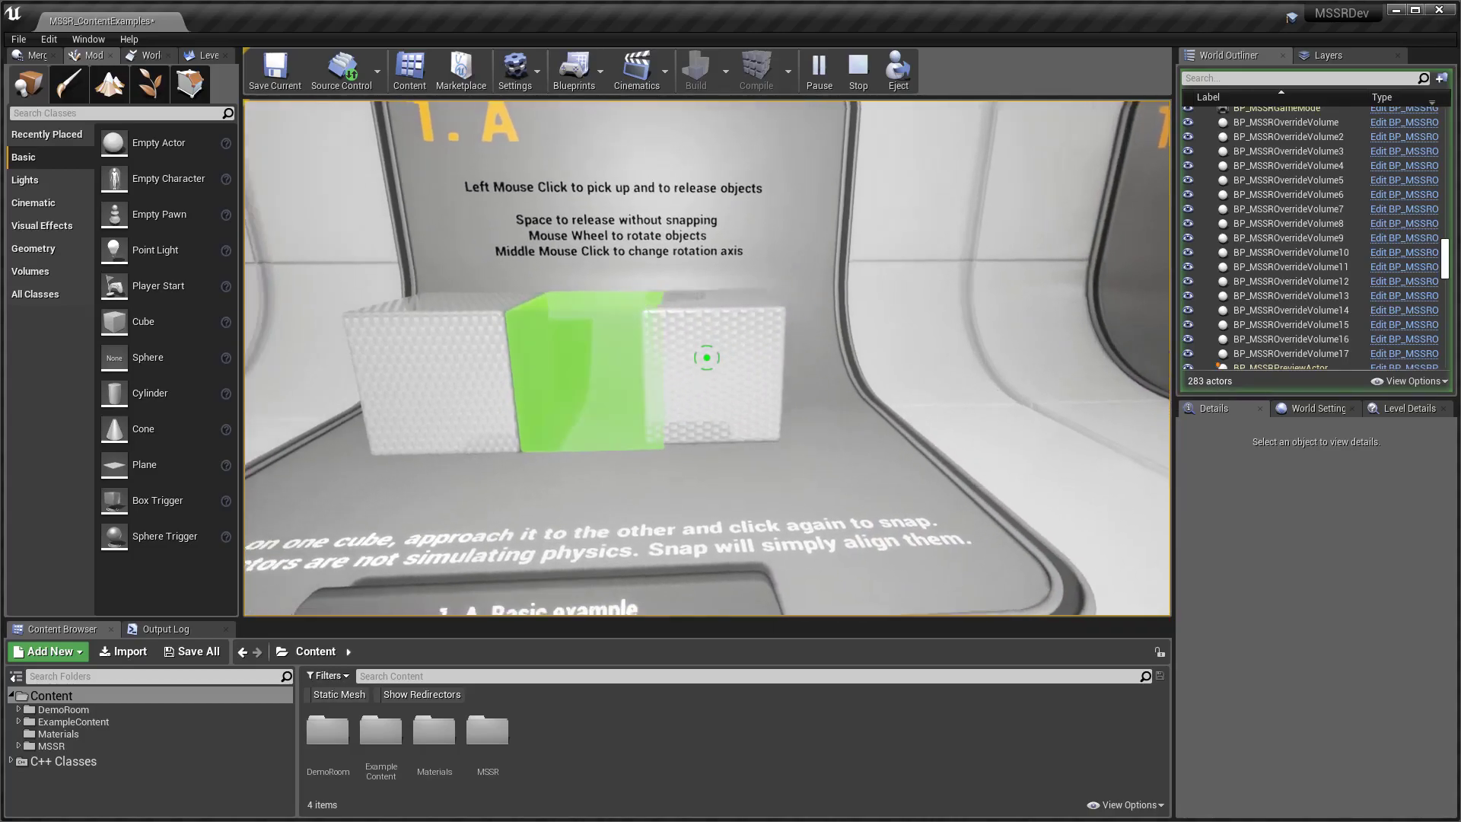
# Walk to the 1. B physics display, pick up the middle blue cube and release it among the other cubes.
pyautogui.press('w')
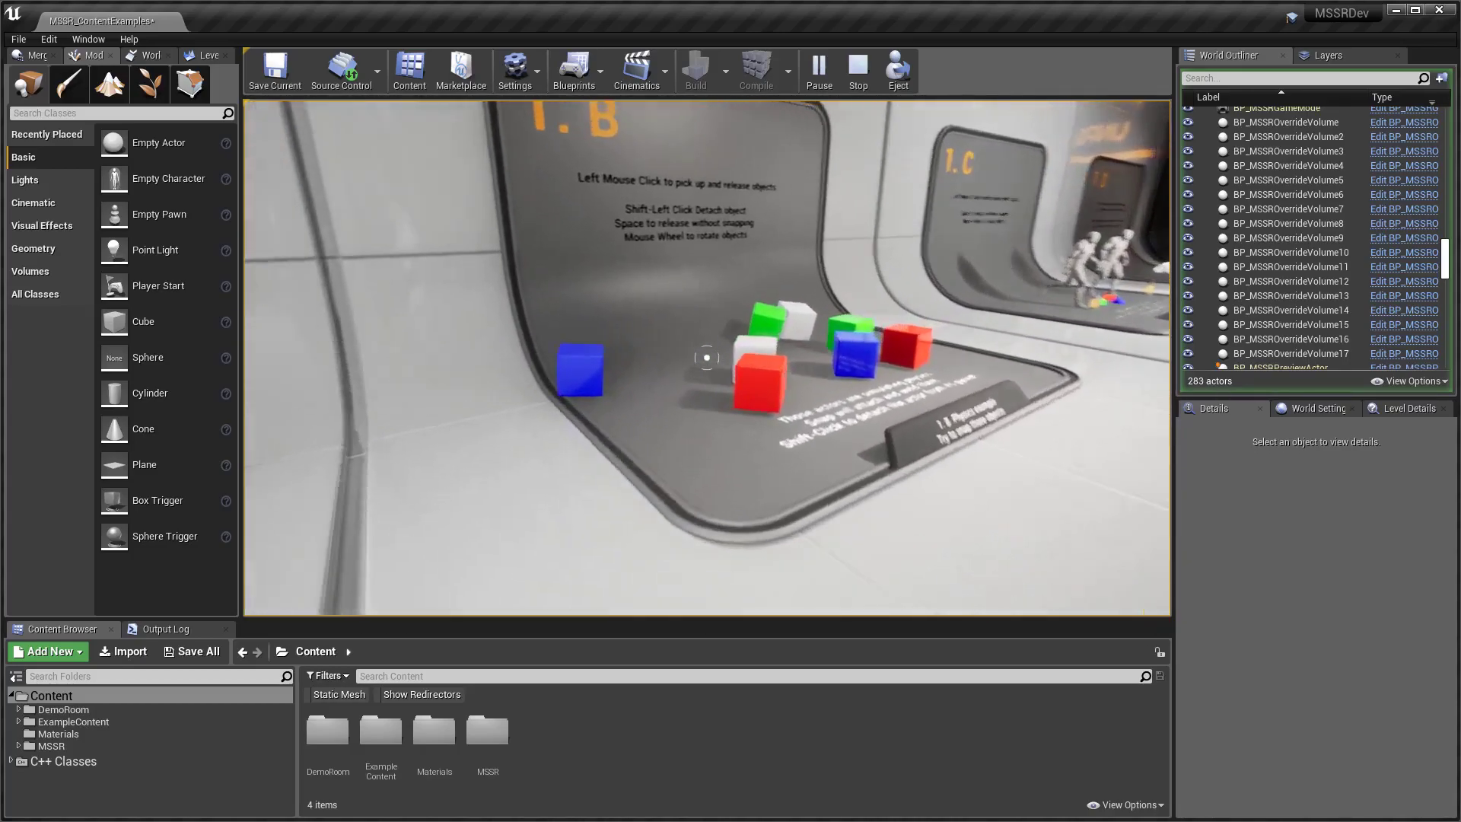
pyautogui.press('w')
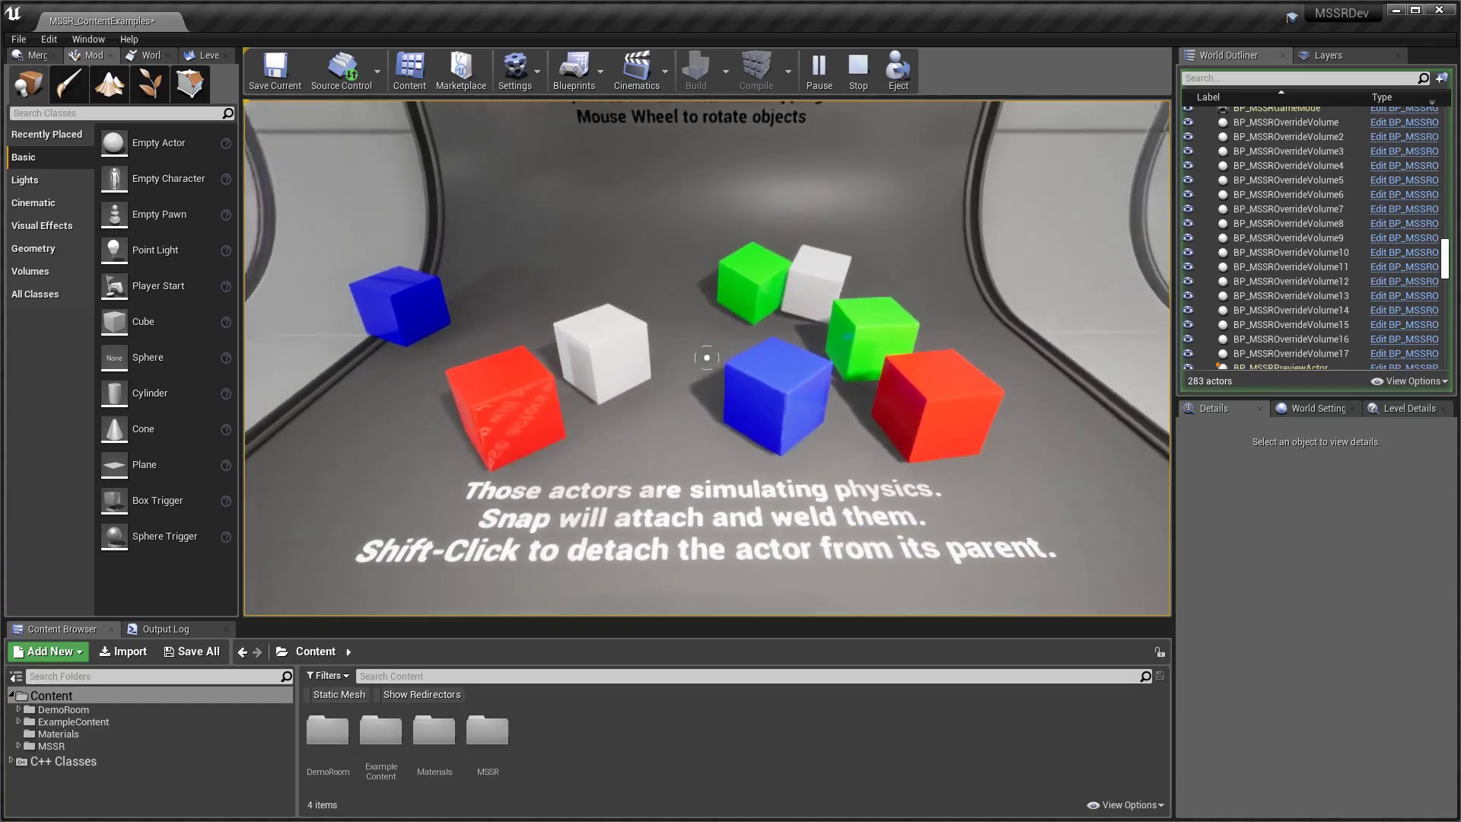
pyautogui.click(707, 358)
pyautogui.press('s')
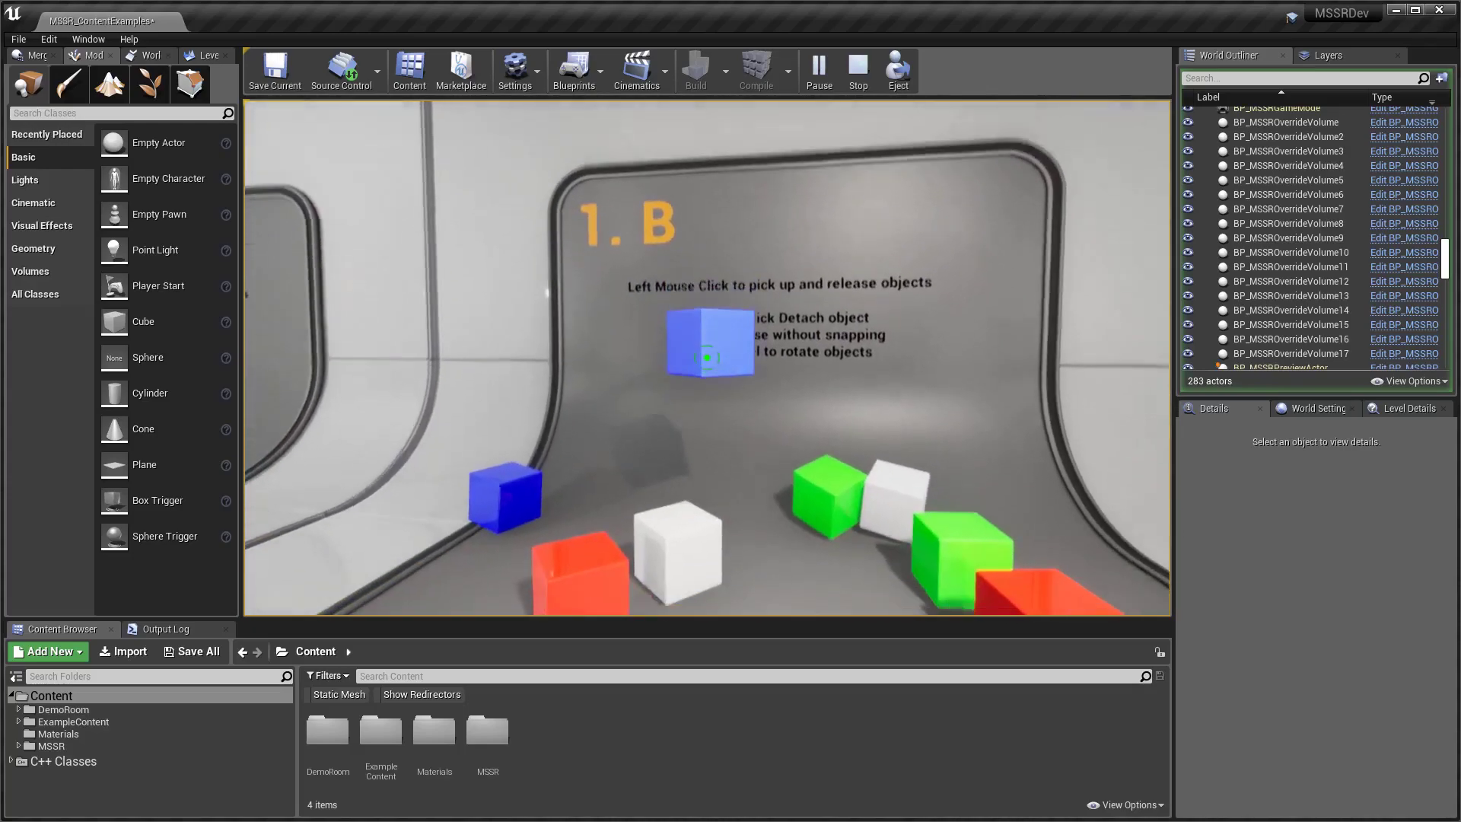
pyautogui.click(707, 357)
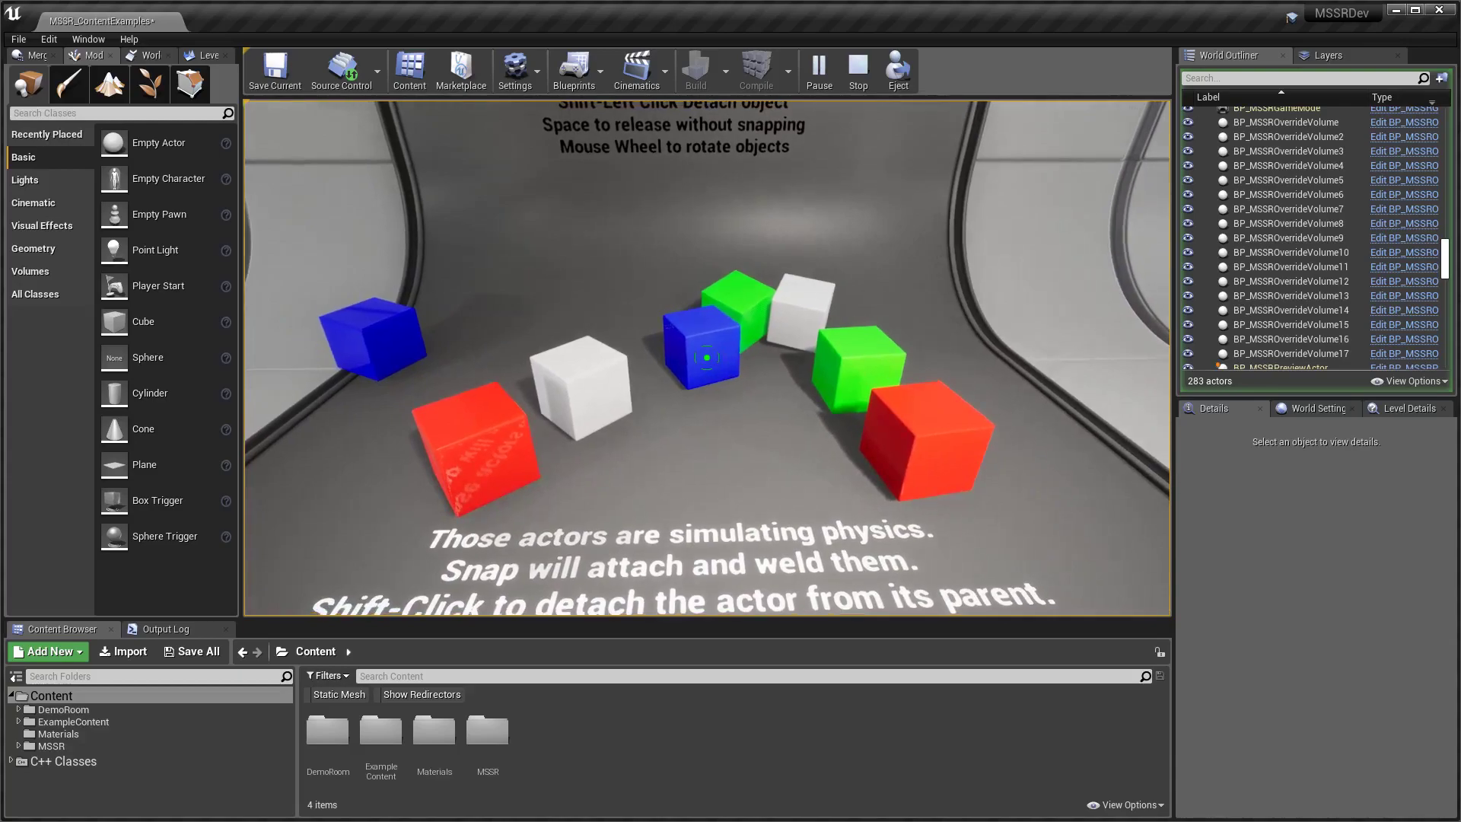
# Snap the blue cube to the nearby white cube and snap the pair on top of the left red cube.
pyautogui.press('s')
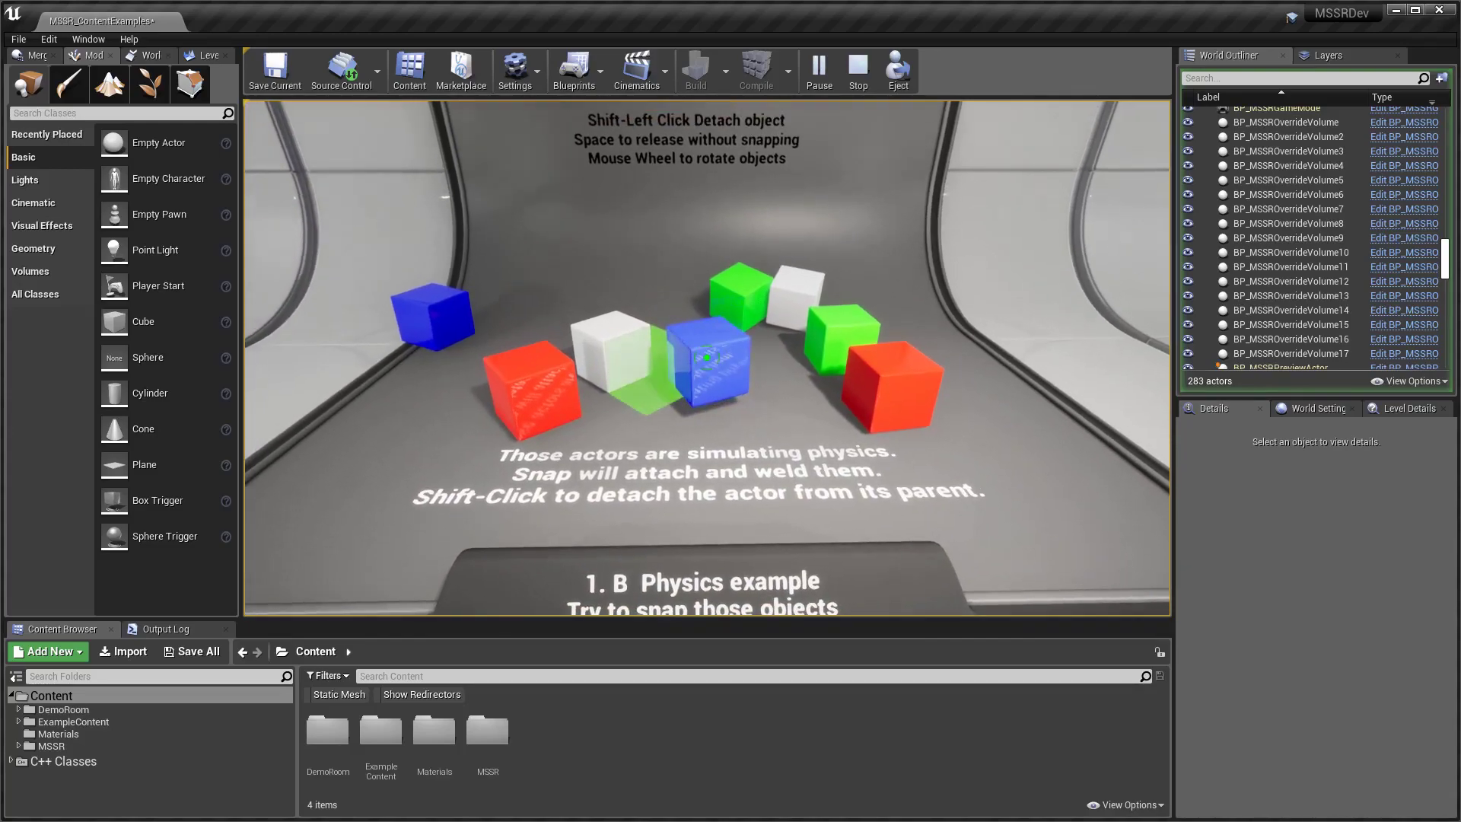
pyautogui.press('s')
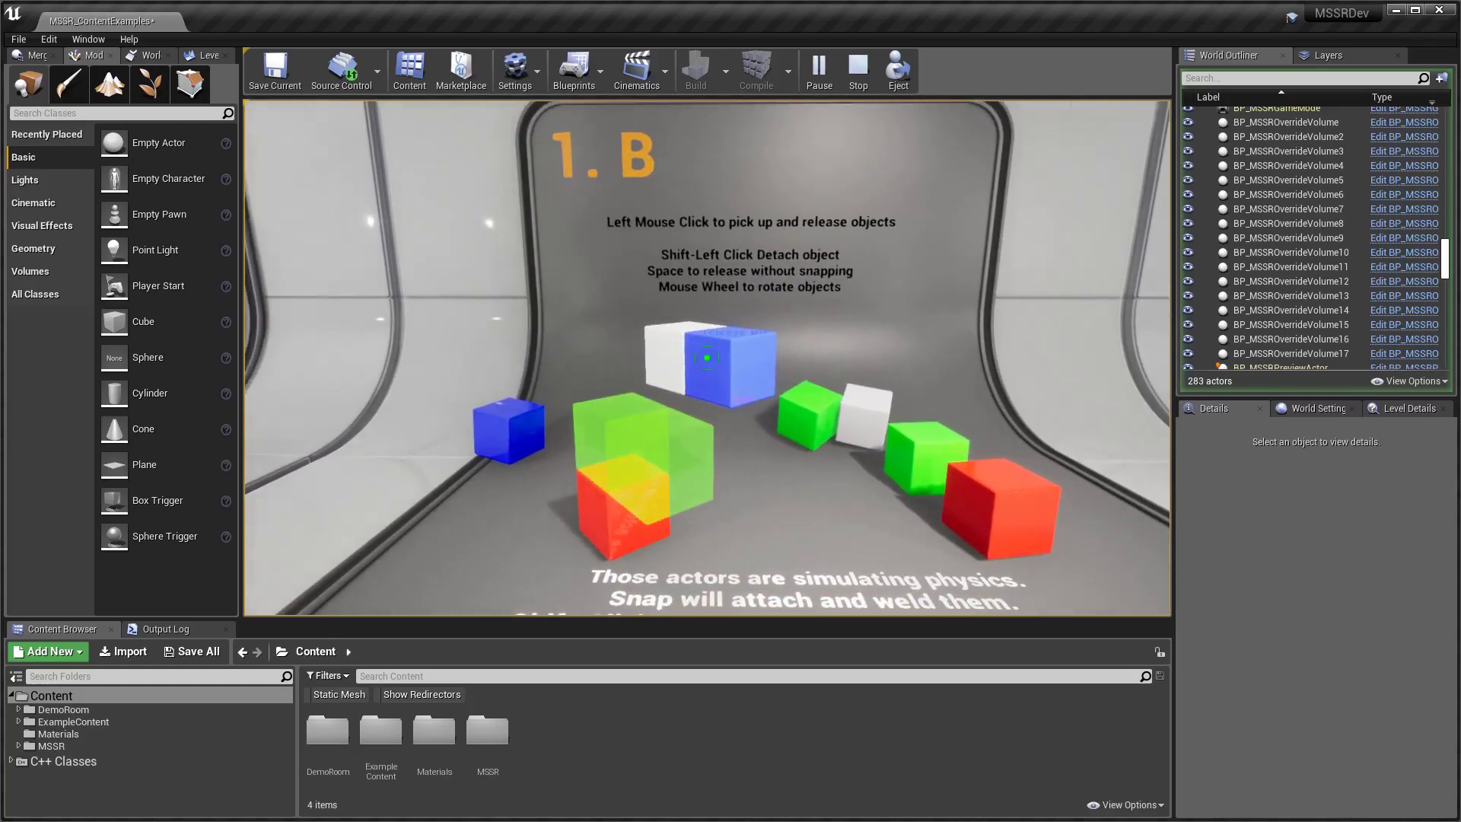
pyautogui.click(707, 358)
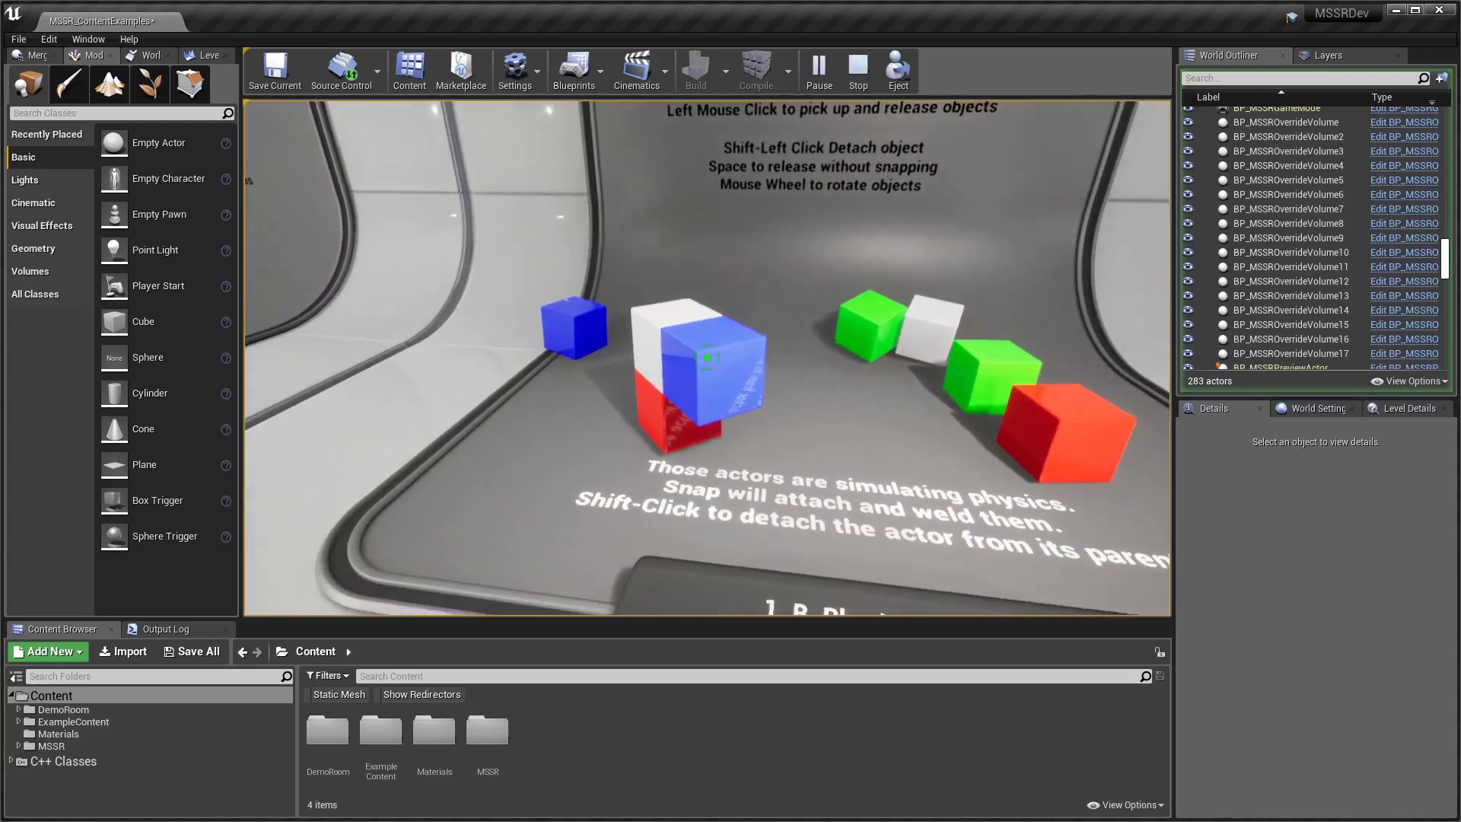
# Pick up the bar of two green cubes and one white cube and release it at the front of the 1. B display.
pyautogui.click(707, 358)
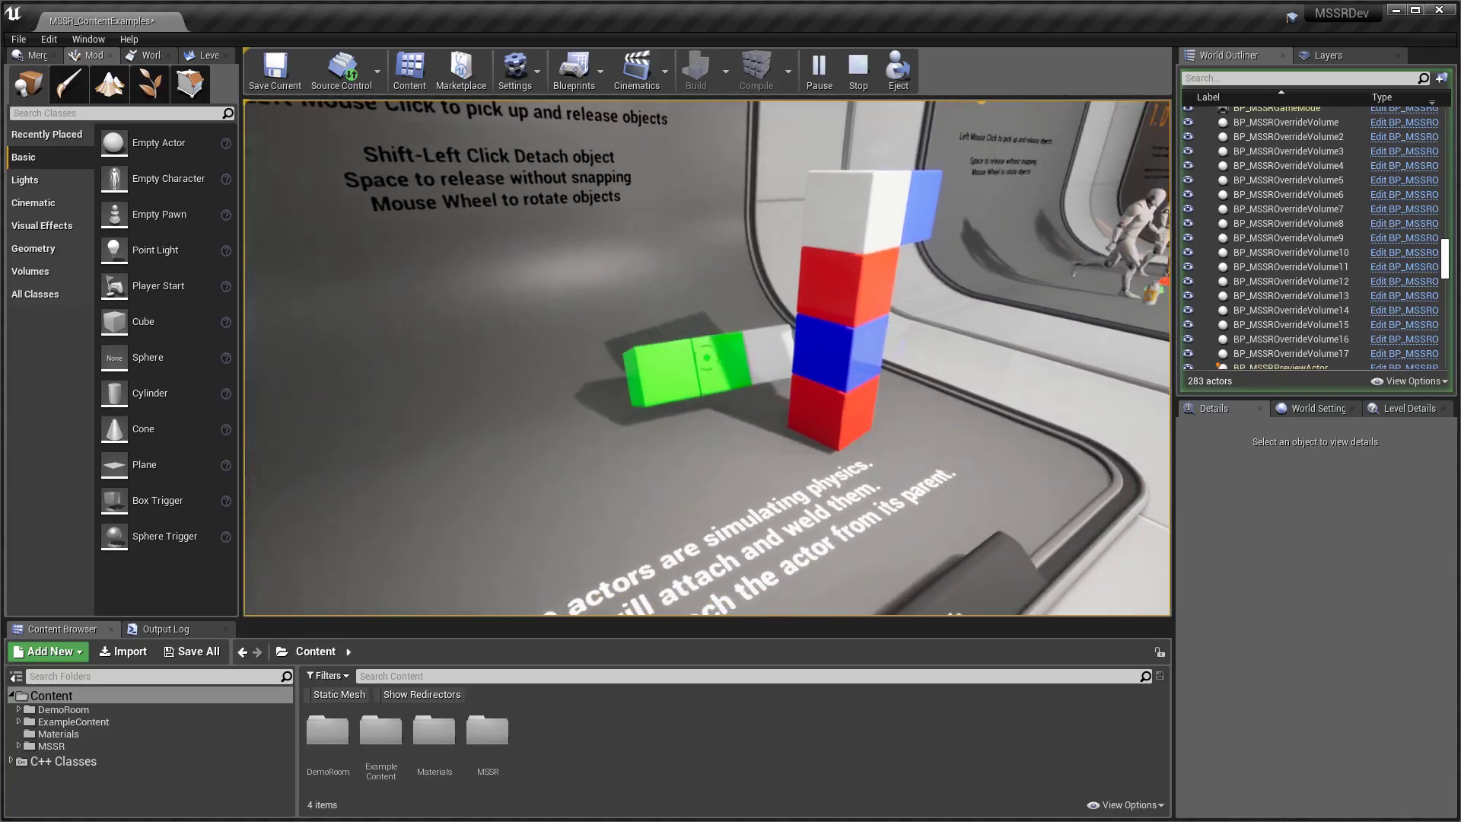
pyautogui.click(707, 358)
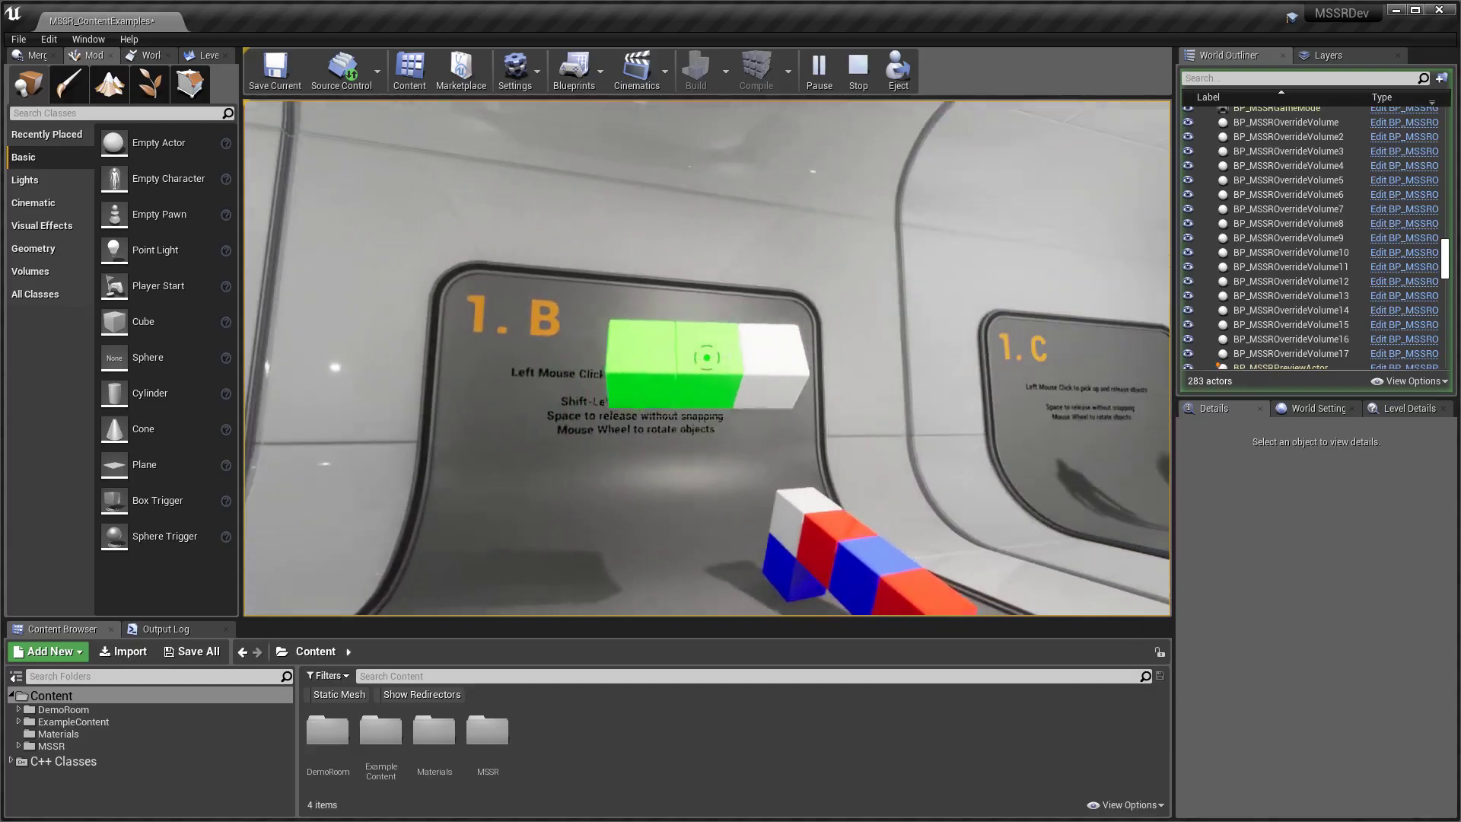
pyautogui.click(707, 358)
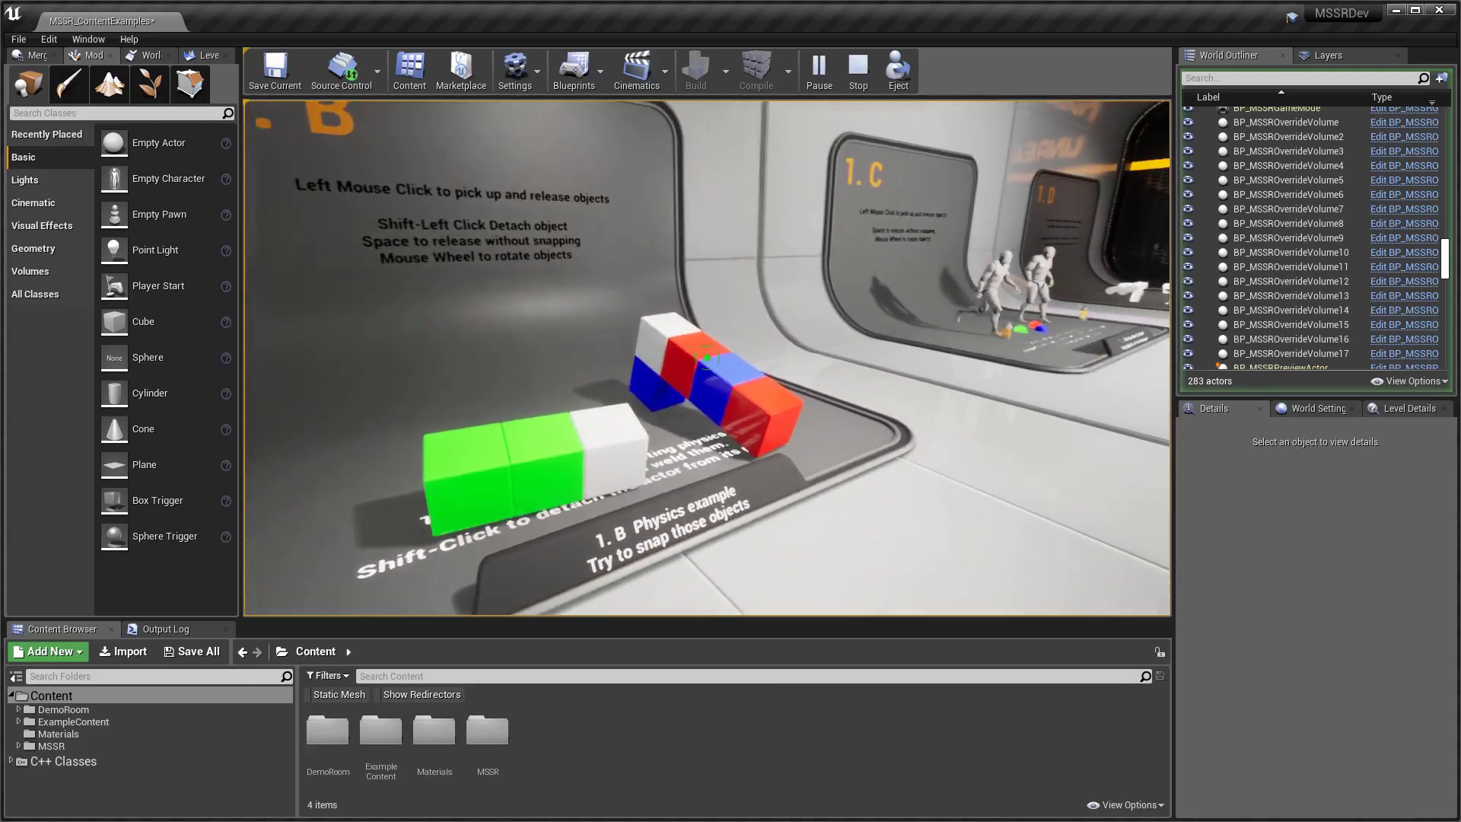
# Rotate the red, blue and white tower upright and snap the green-and-white bar to the blue cube at its top.
pyautogui.click(707, 357)
pyautogui.scroll(-3, 707, 358)
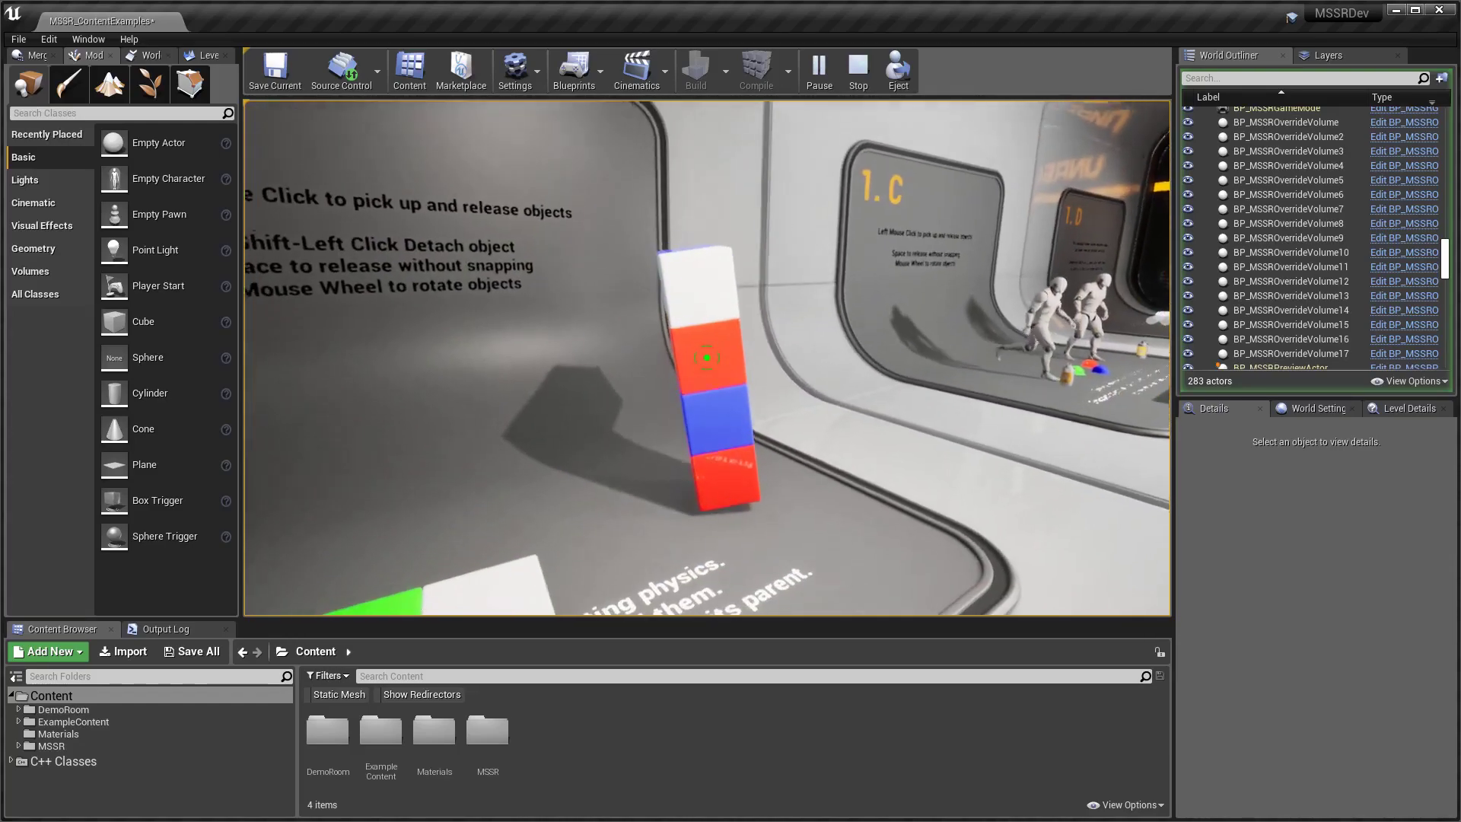
pyautogui.click(707, 358)
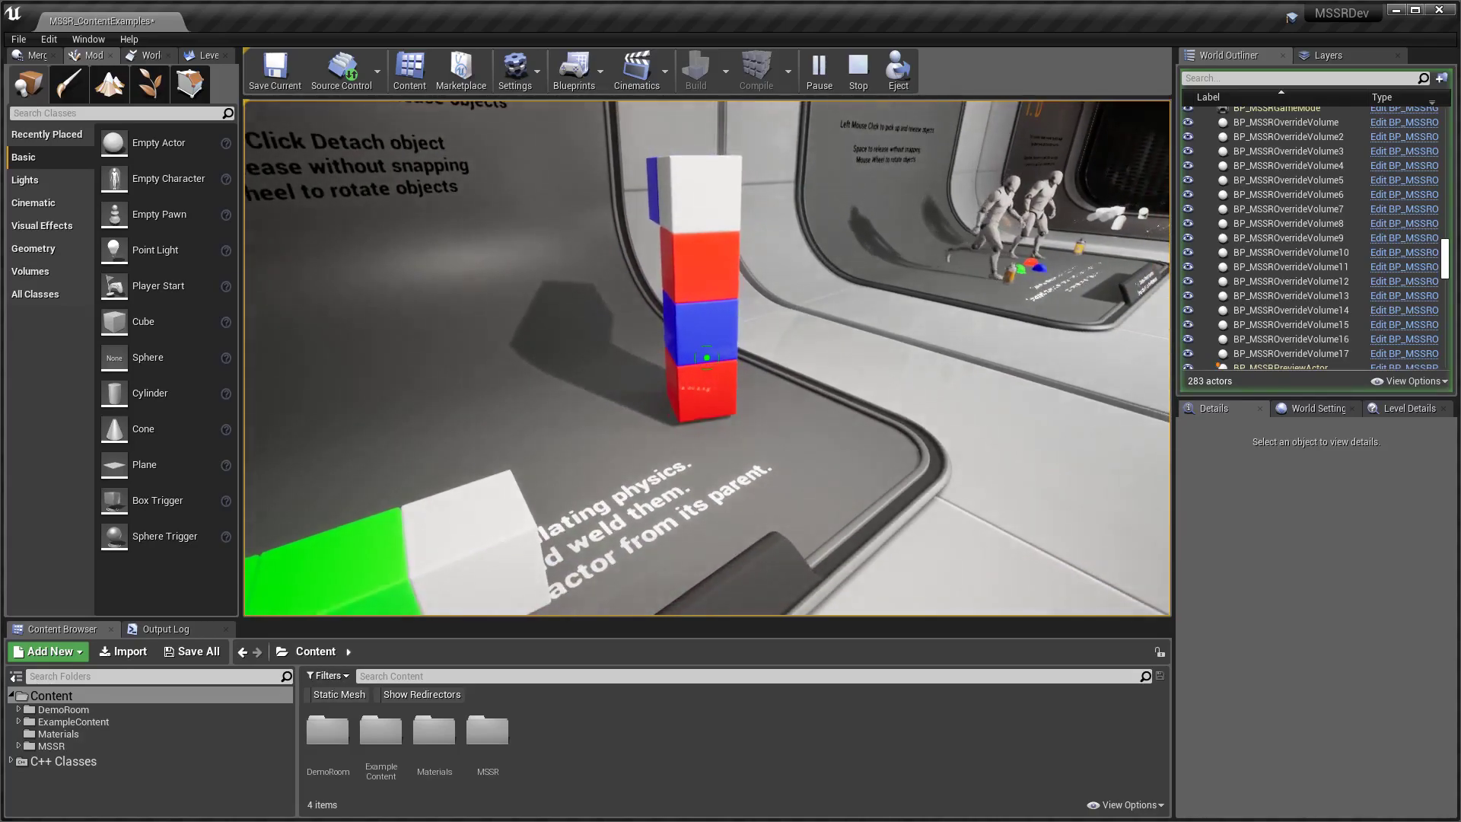
pyautogui.click(707, 358)
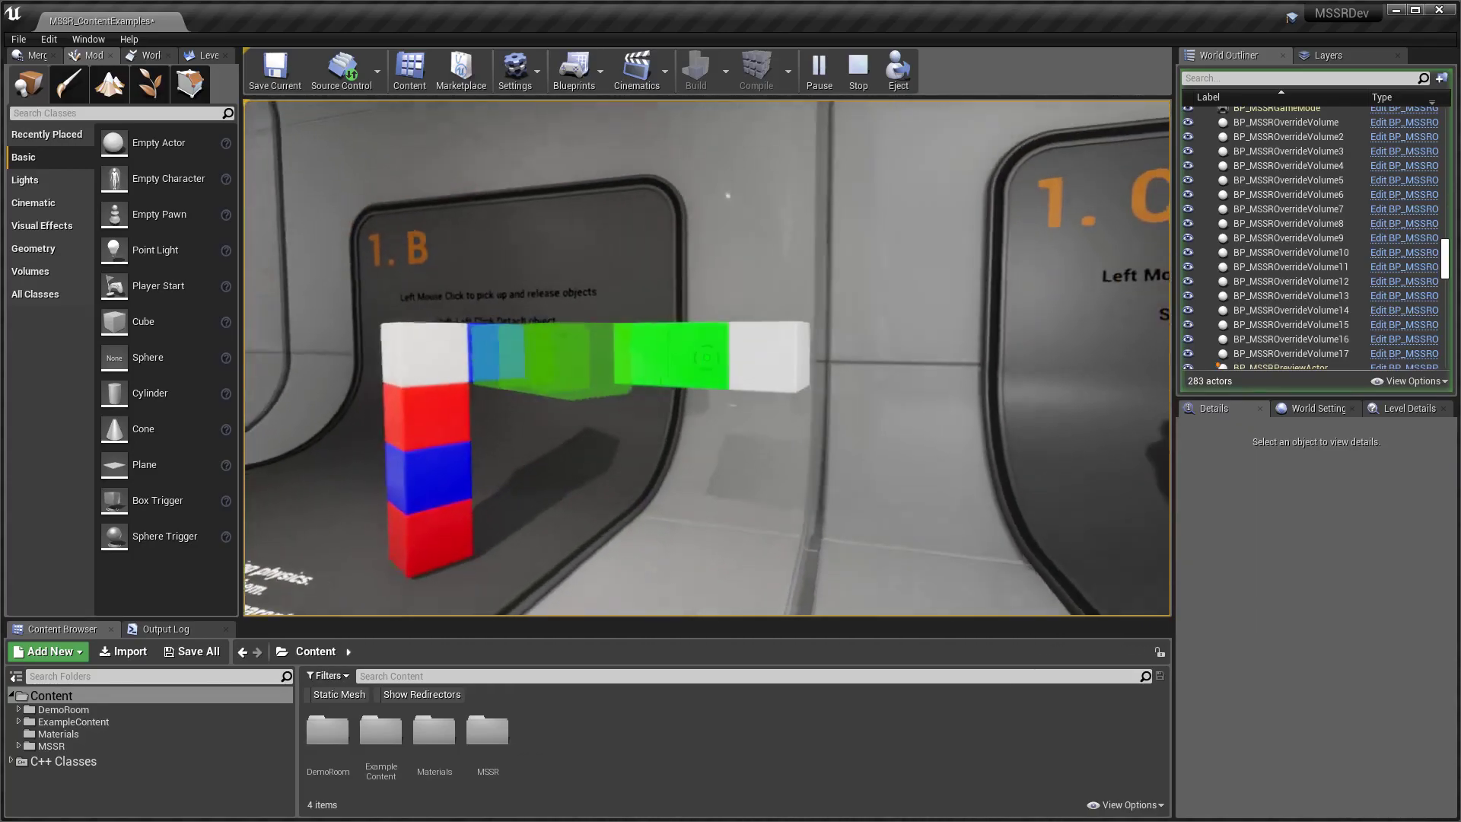
pyautogui.click(707, 358)
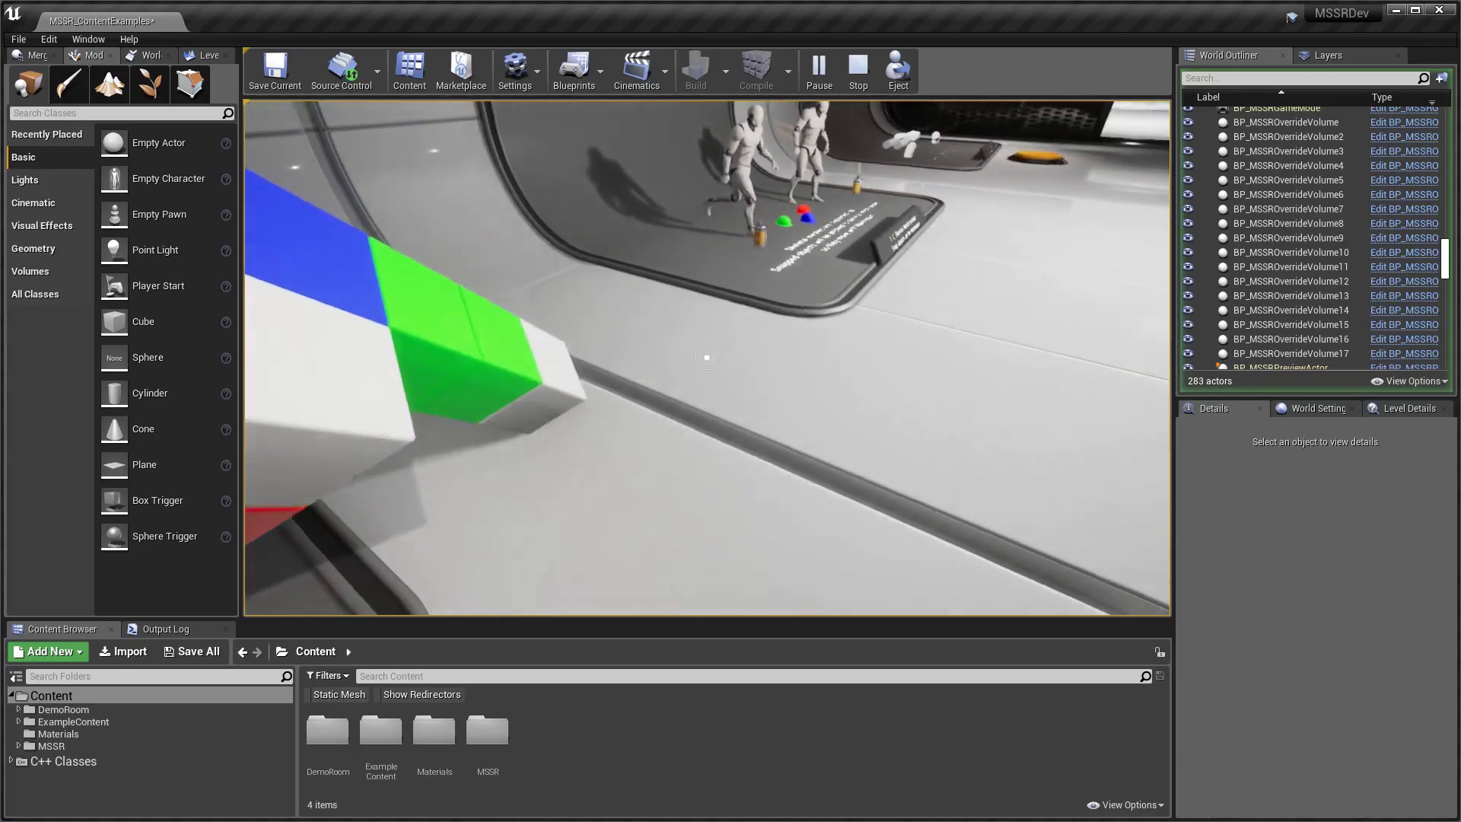
# Walk to the 1. C Skeletal Mesh display and snap the remaining yellow can to the left mannequin's free hand.
pyautogui.press('w')
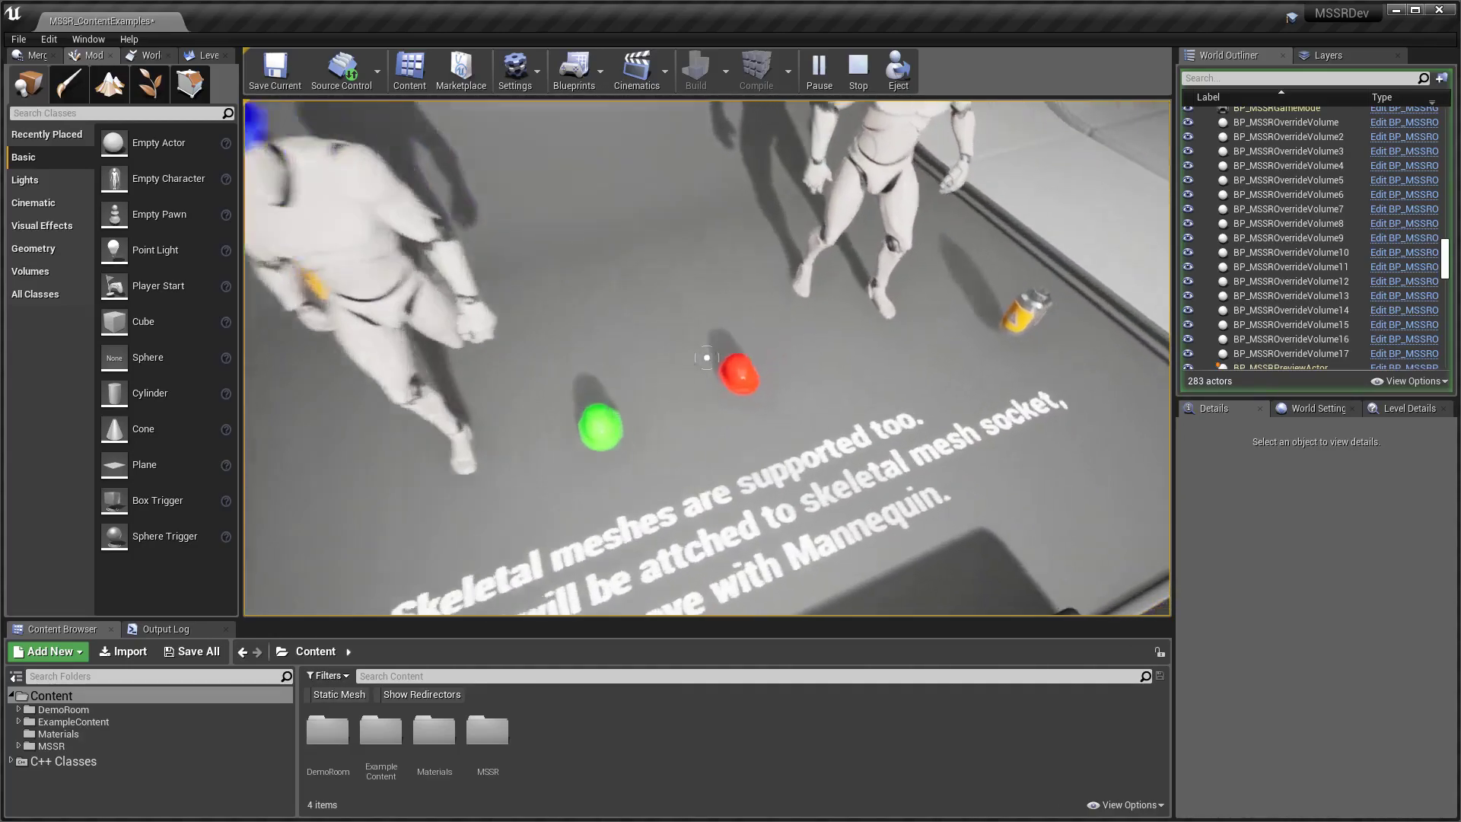
pyautogui.click(707, 358)
pyautogui.press('w')
pyautogui.press('a')
pyautogui.click(707, 358)
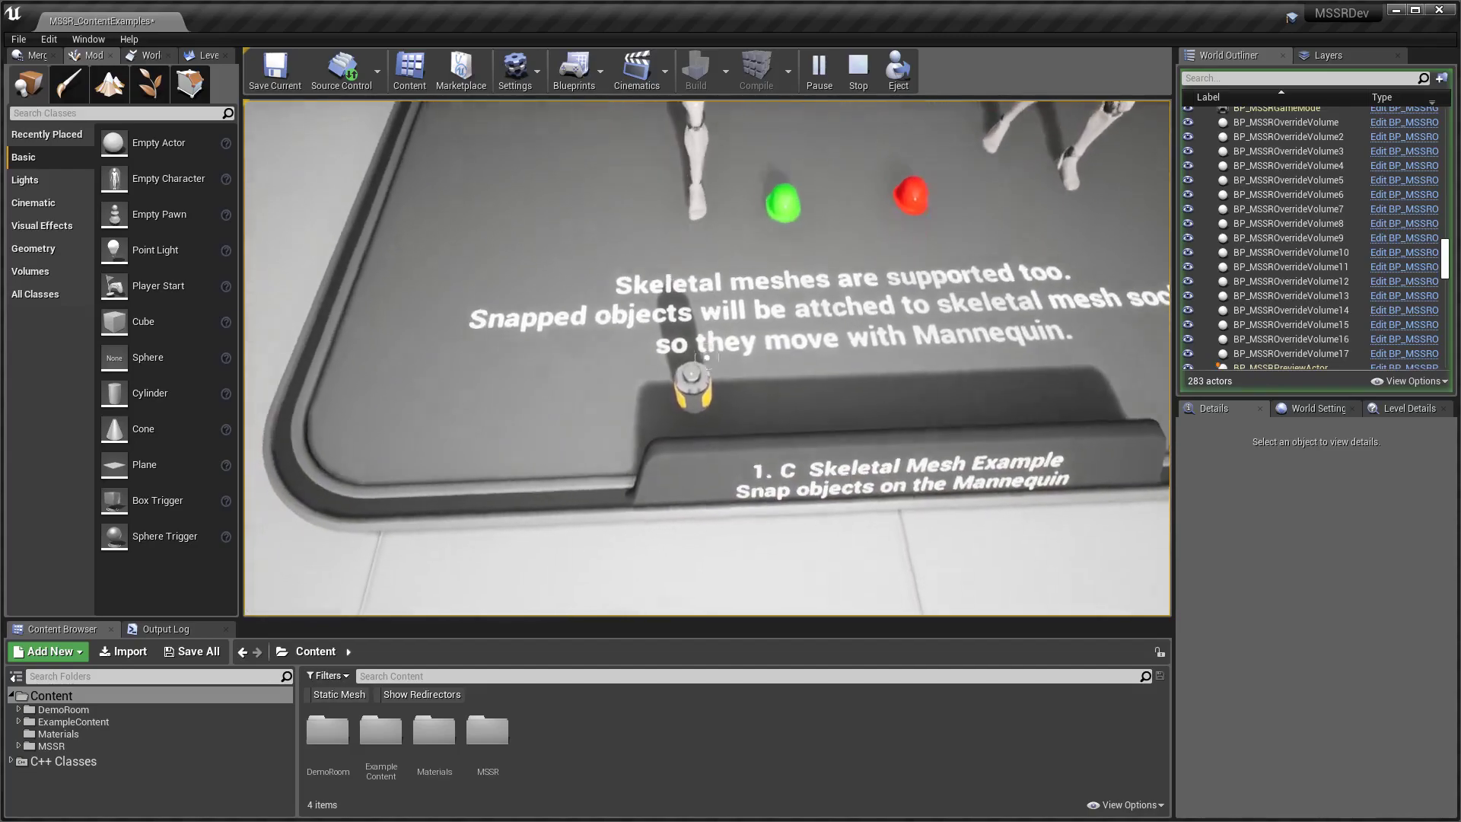
pyautogui.click(707, 358)
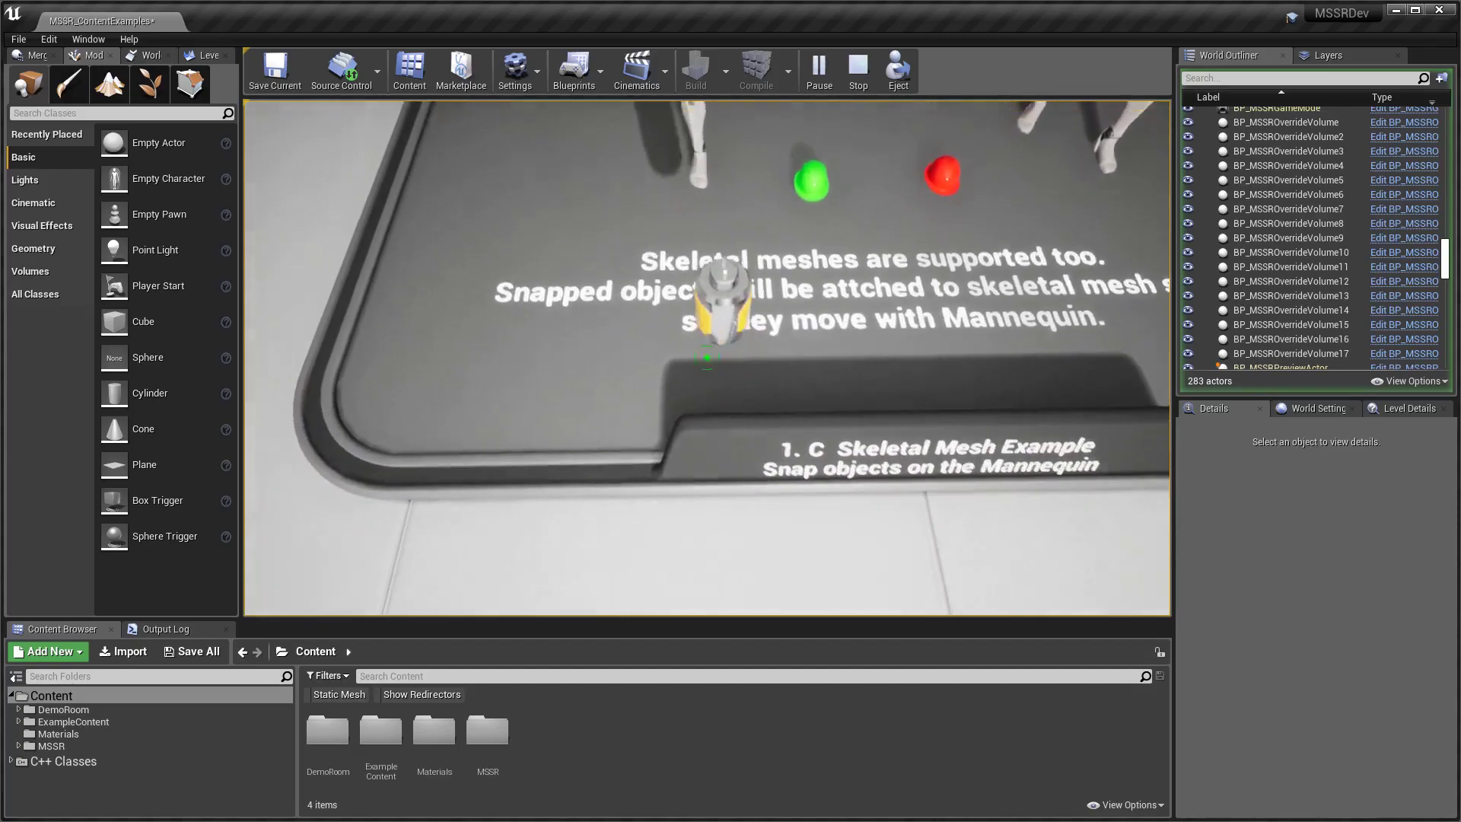
pyautogui.press('d')
pyautogui.click(708, 358)
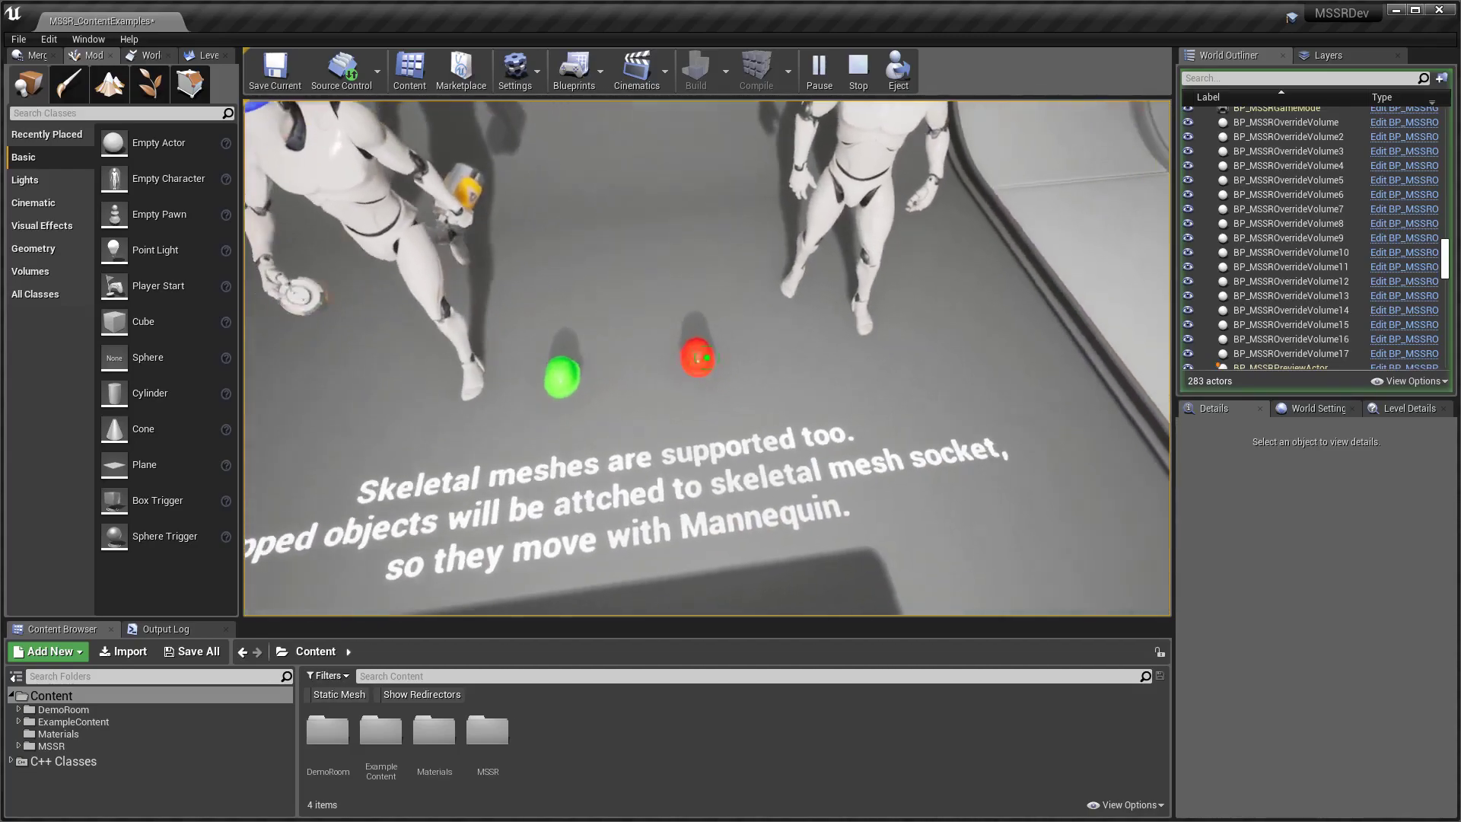
# Pick up the red helmet and snap it onto the right mannequin's head.
pyautogui.click(707, 358)
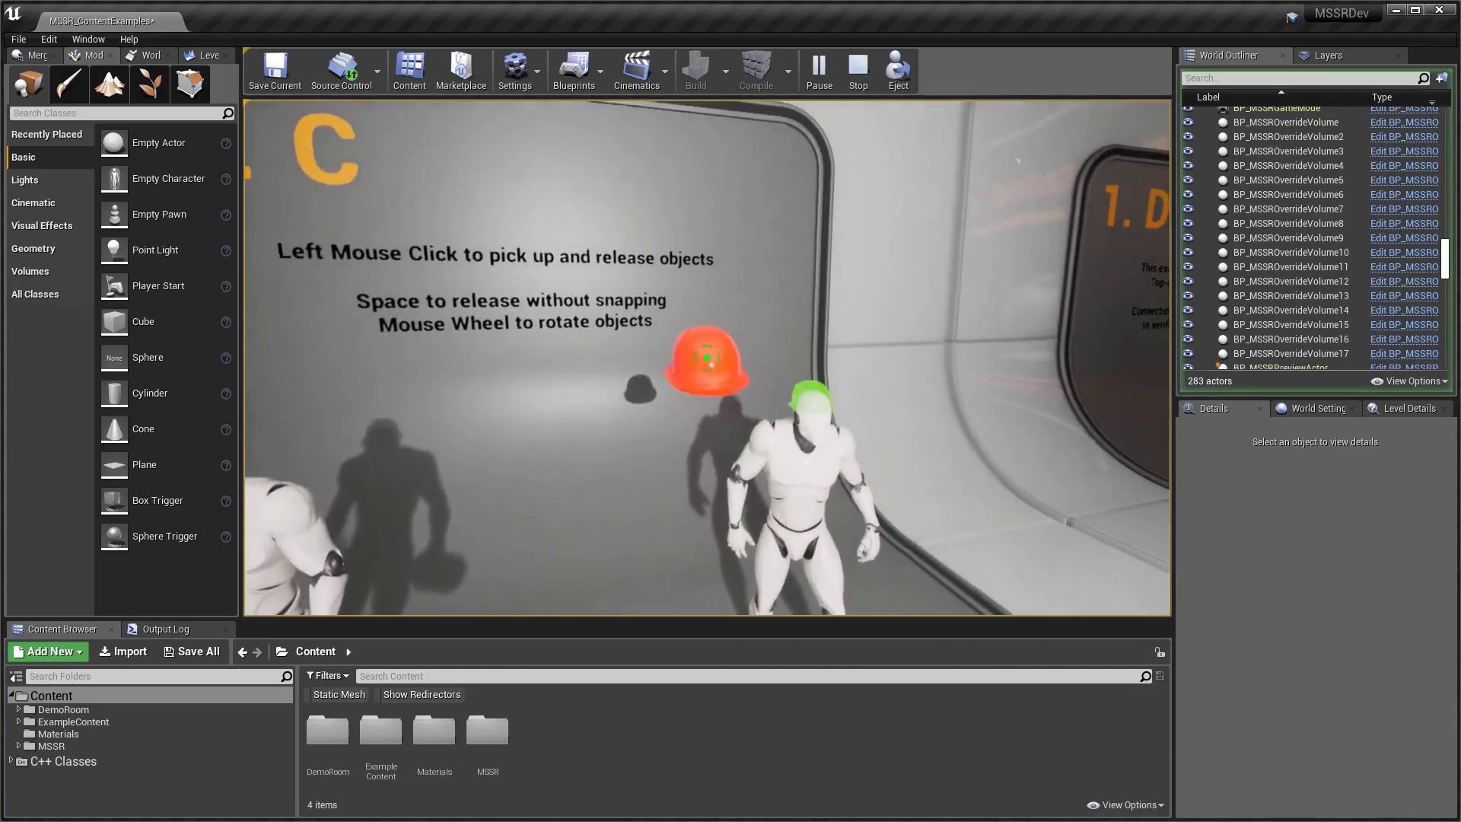
pyautogui.click(707, 358)
pyautogui.press('s')
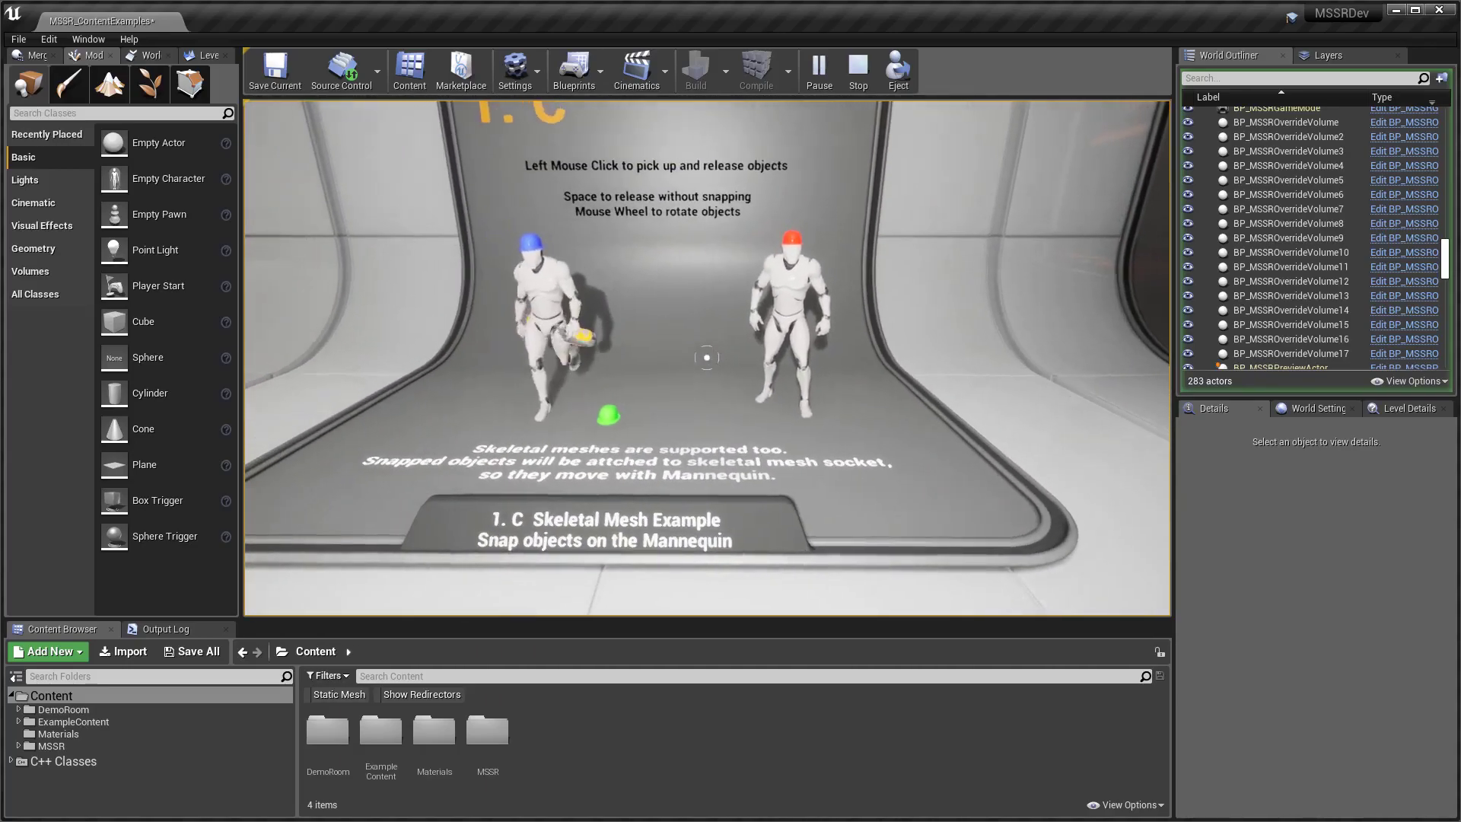
# Move around the 1. C display to examine the helmets and cans attached to the animated mannequins.
pyautogui.press('a')
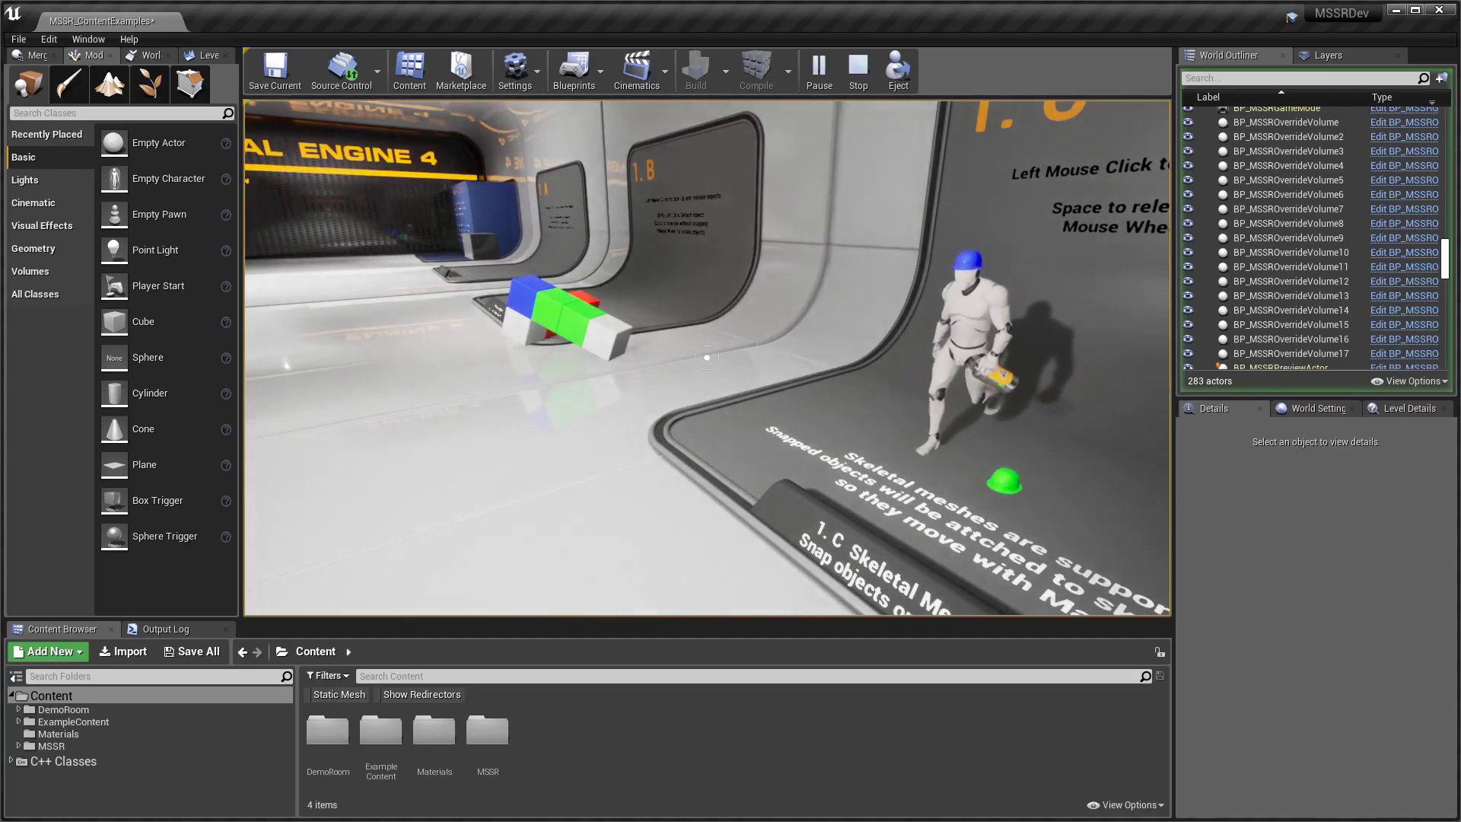
pyautogui.press('a')
pyautogui.press('a')
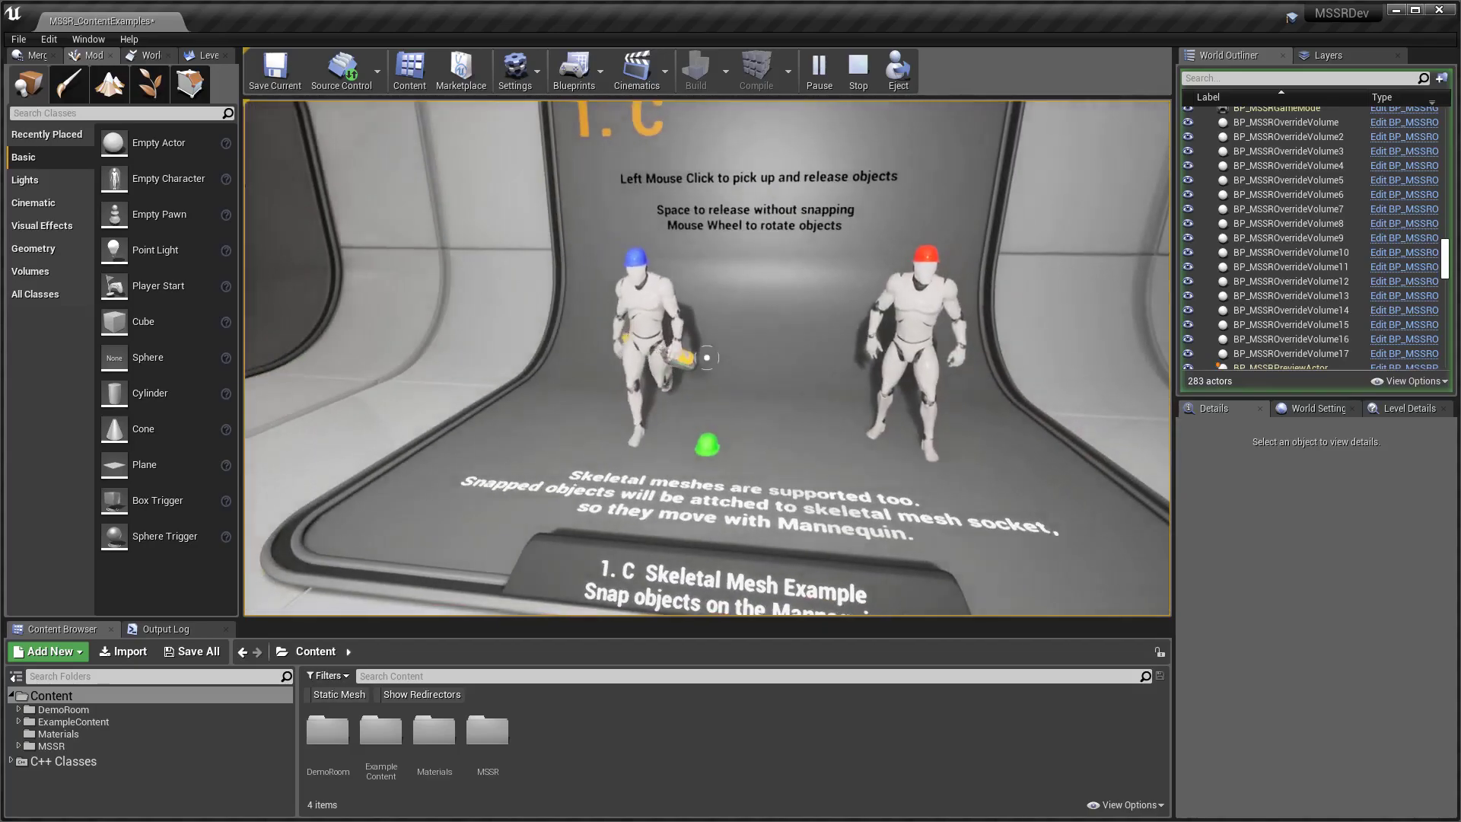
pyautogui.press('a')
pyautogui.press('w')
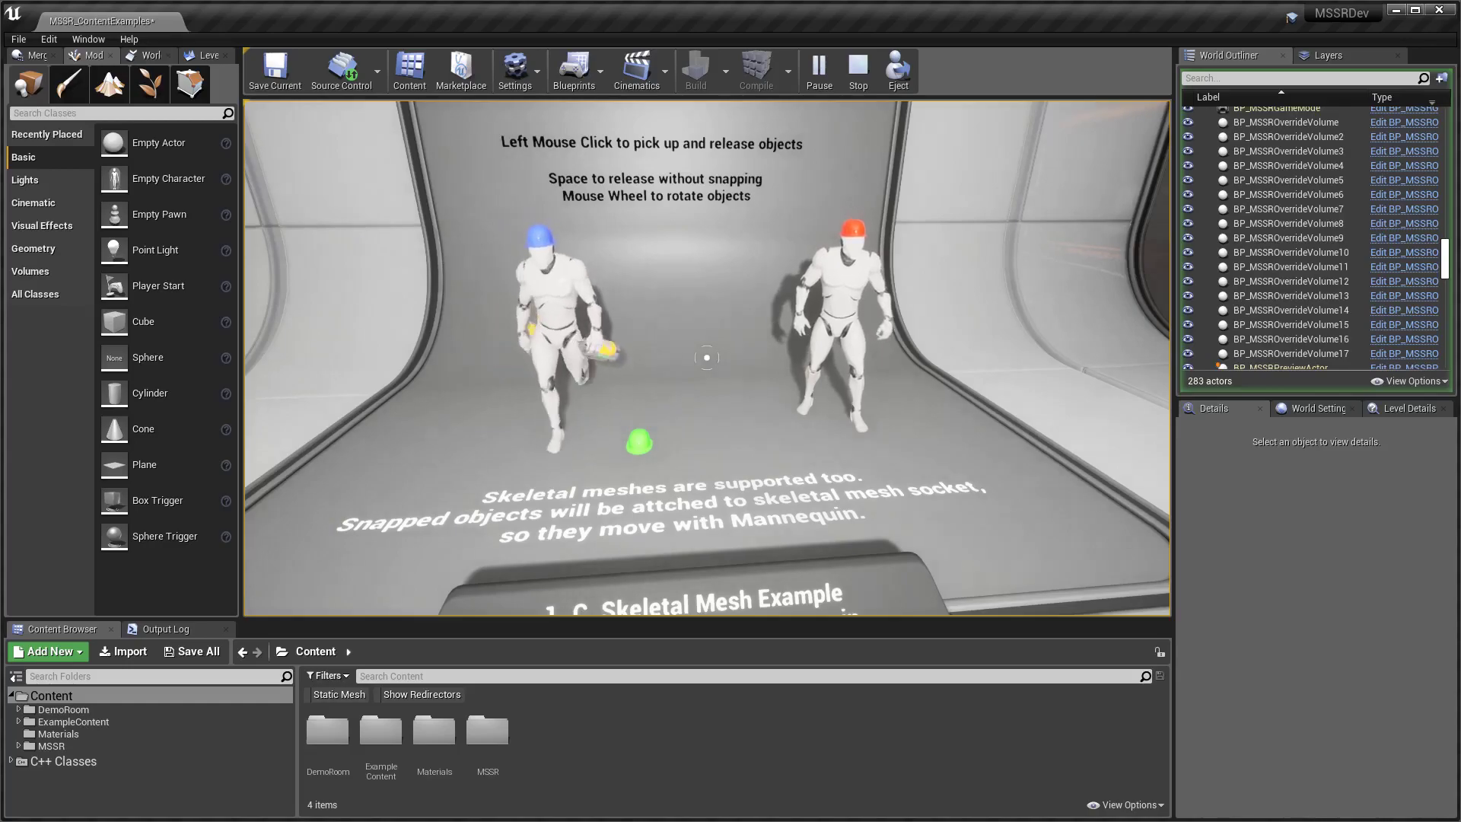
pyautogui.press('w')
pyautogui.press('s')
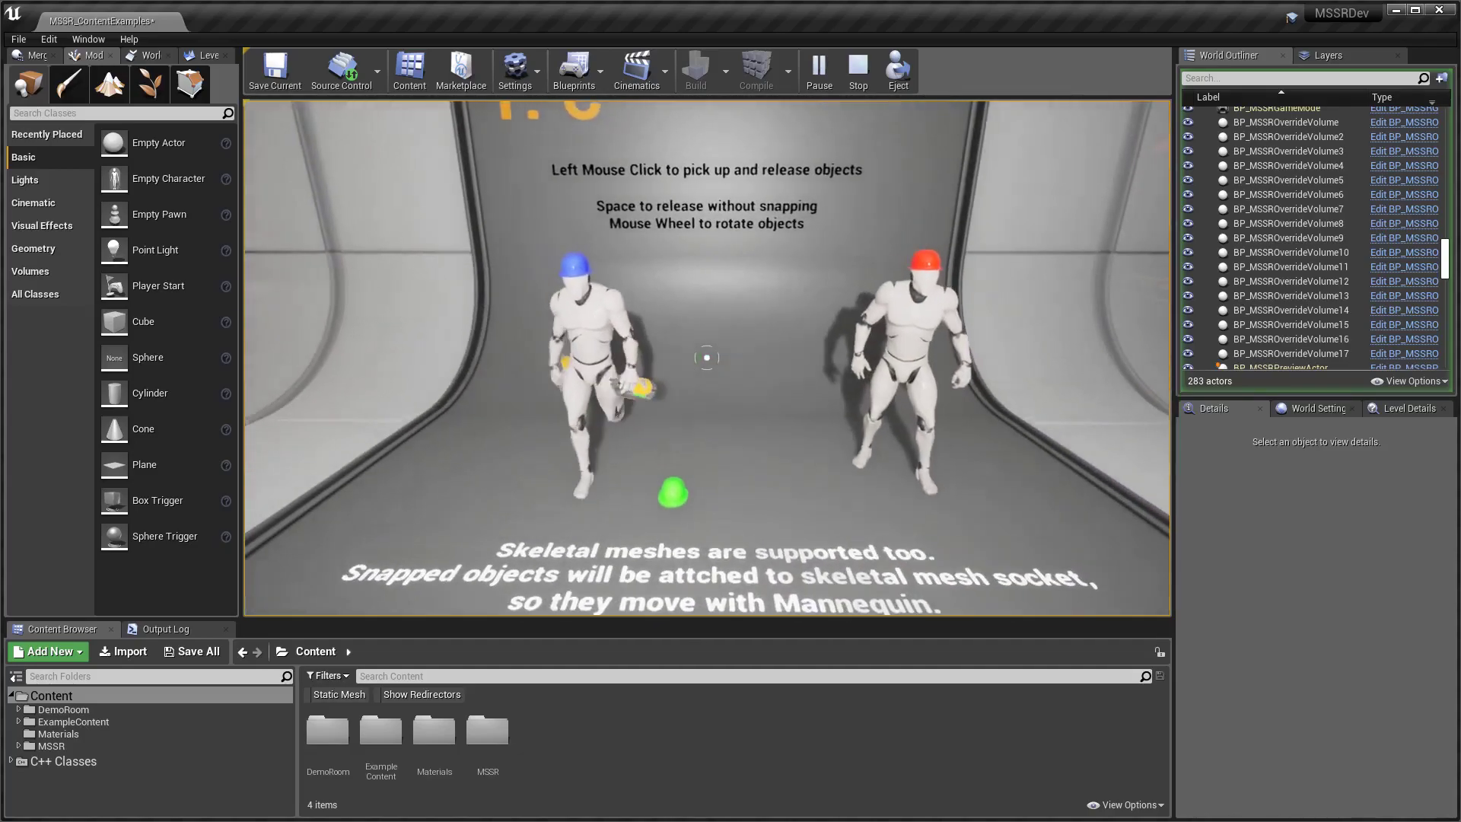
pyautogui.press('w')
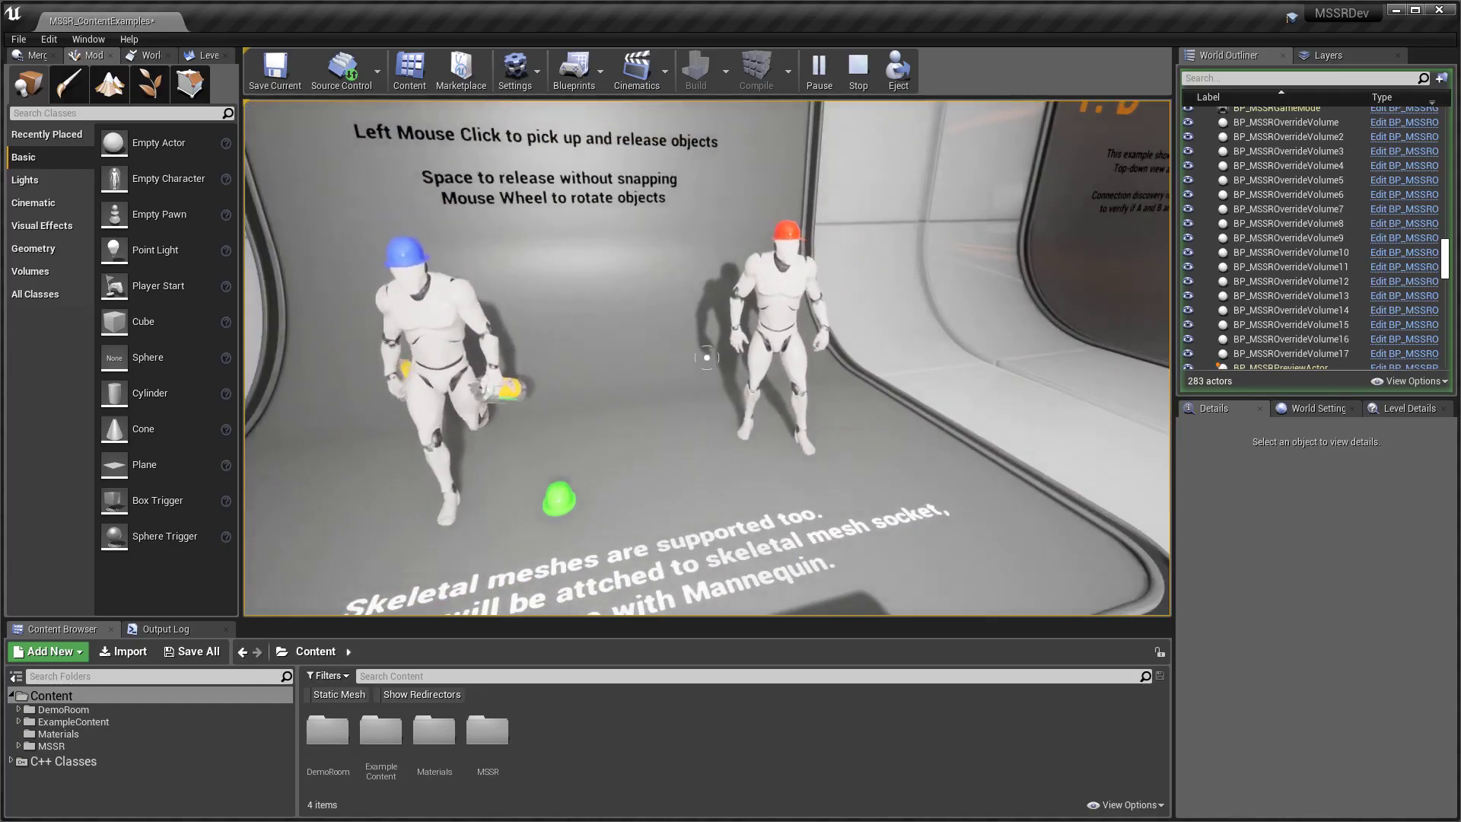
# Walk to the 1. D Multiple selection display and step on the yellow button to enter the top-down view.
pyautogui.press('w')
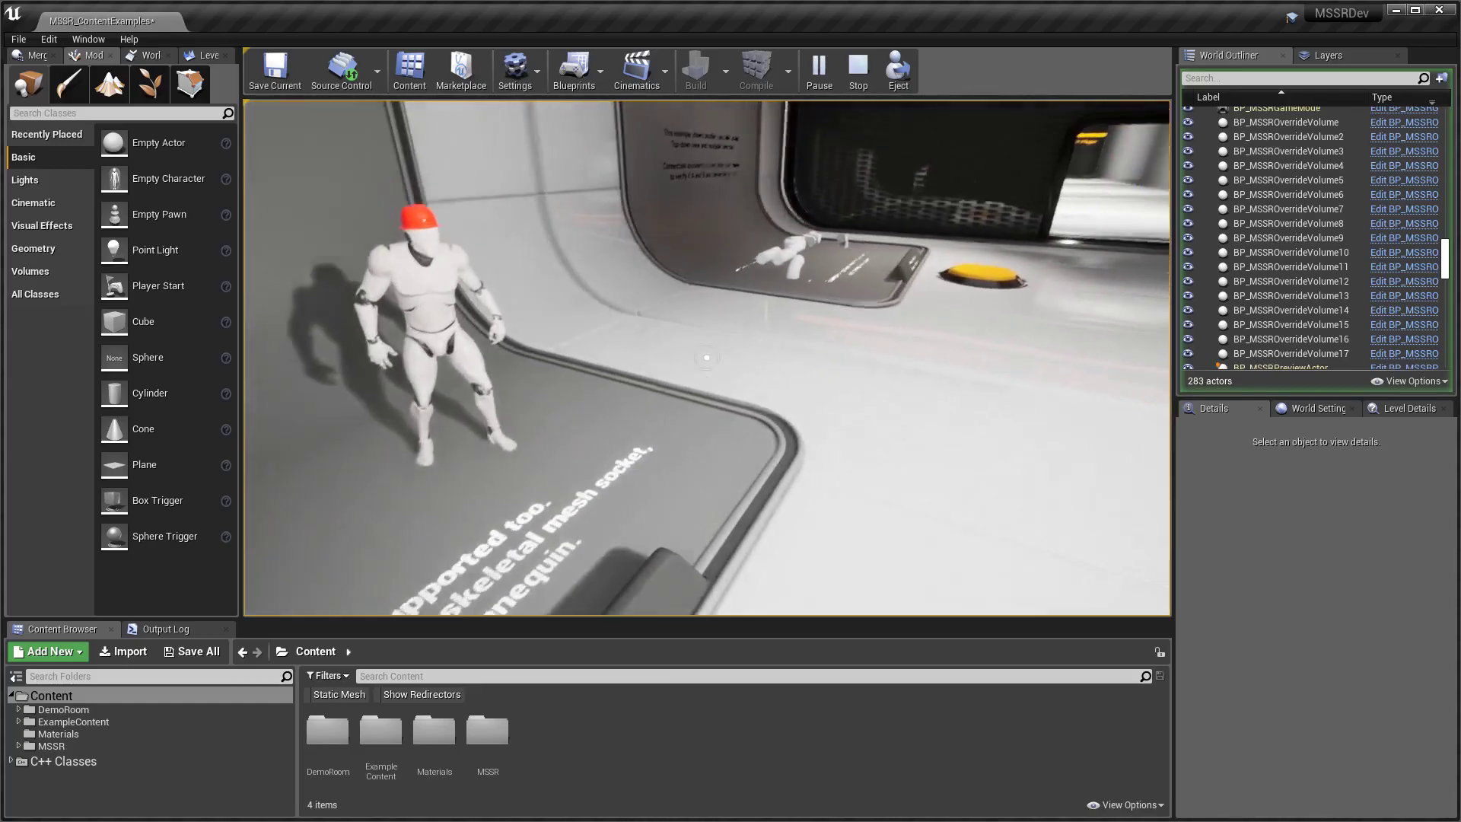
pyautogui.press('w')
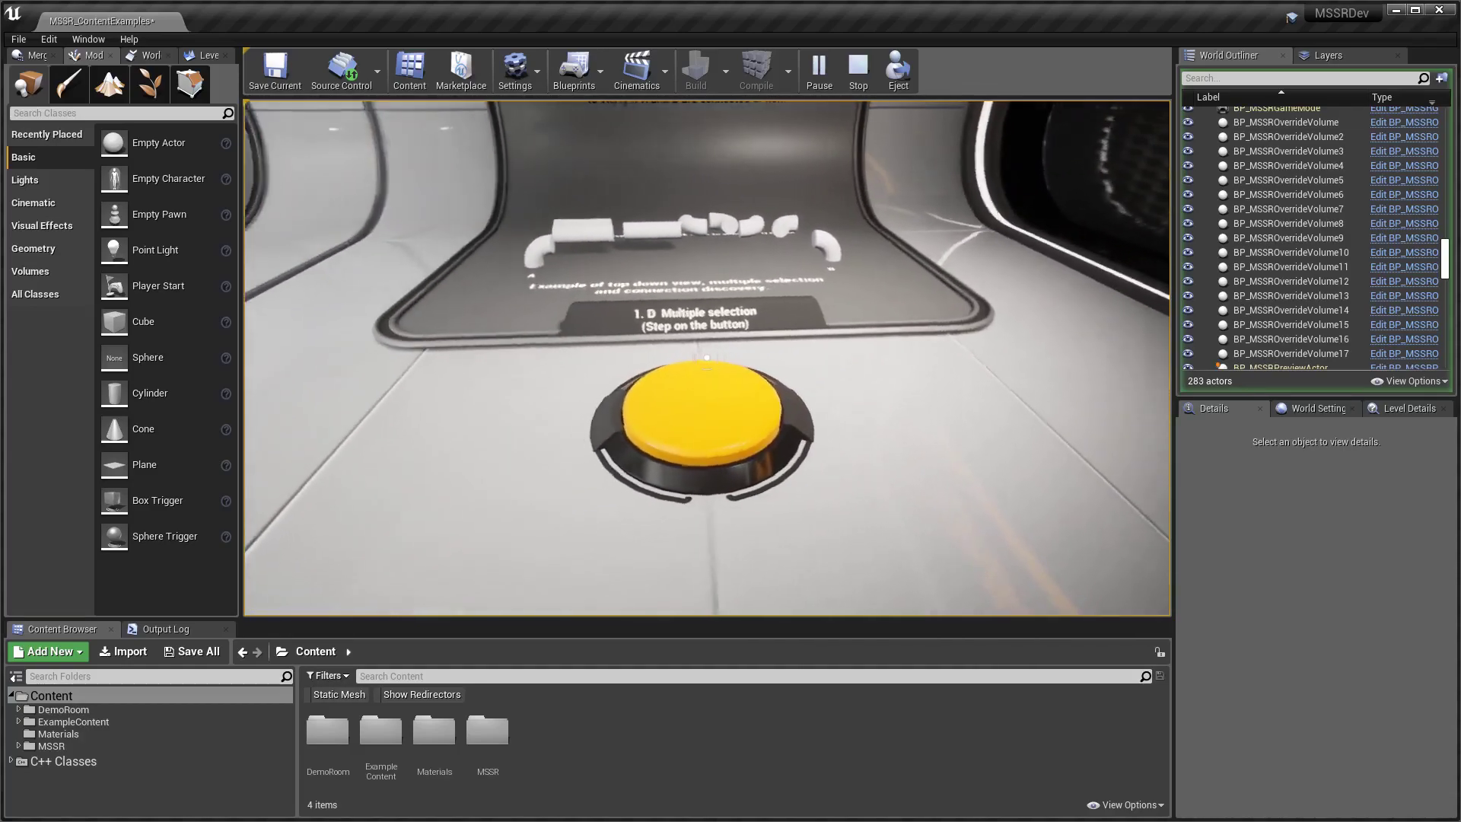
pyautogui.press('w')
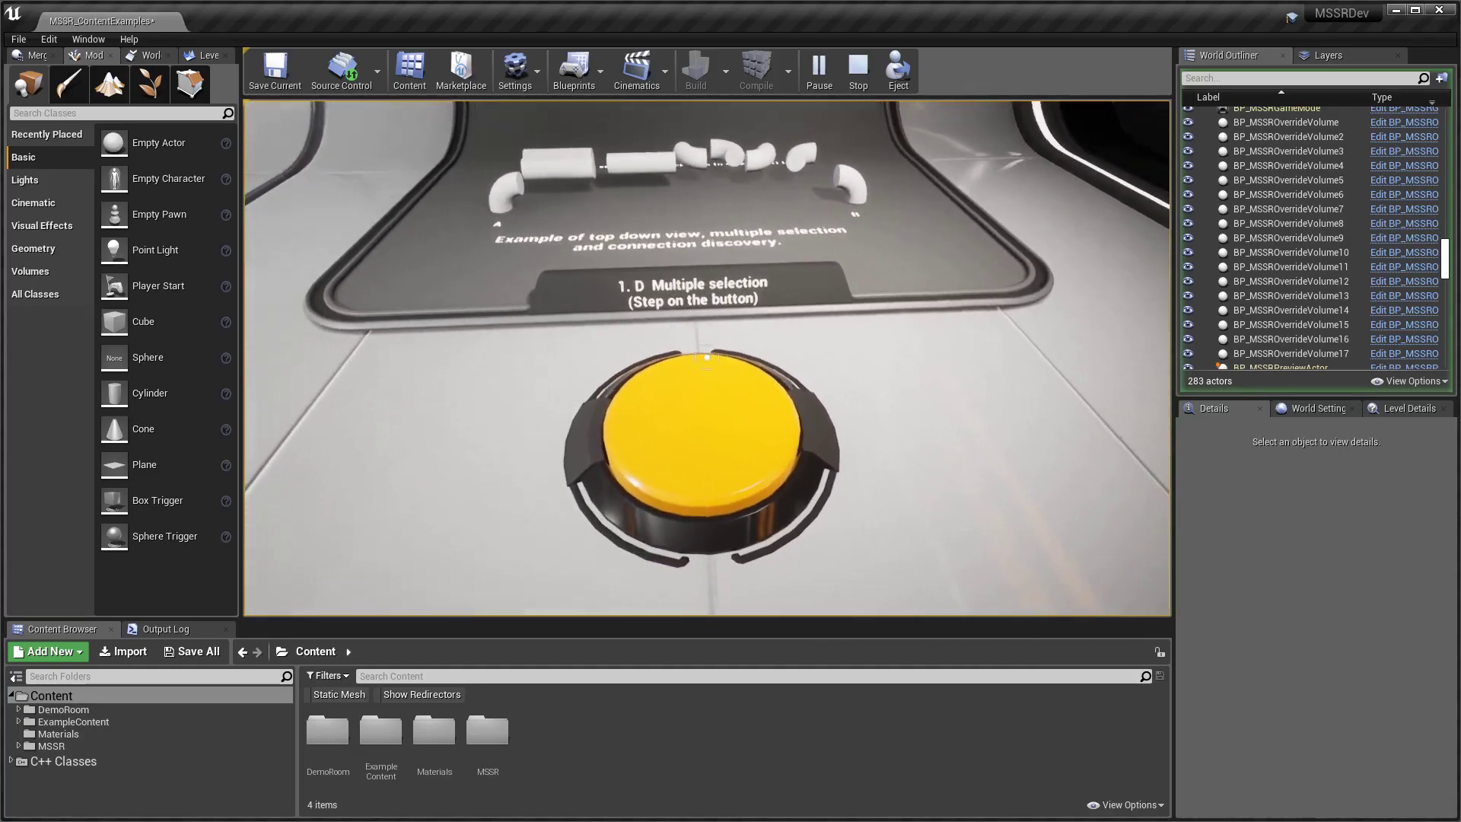
pyautogui.press('w')
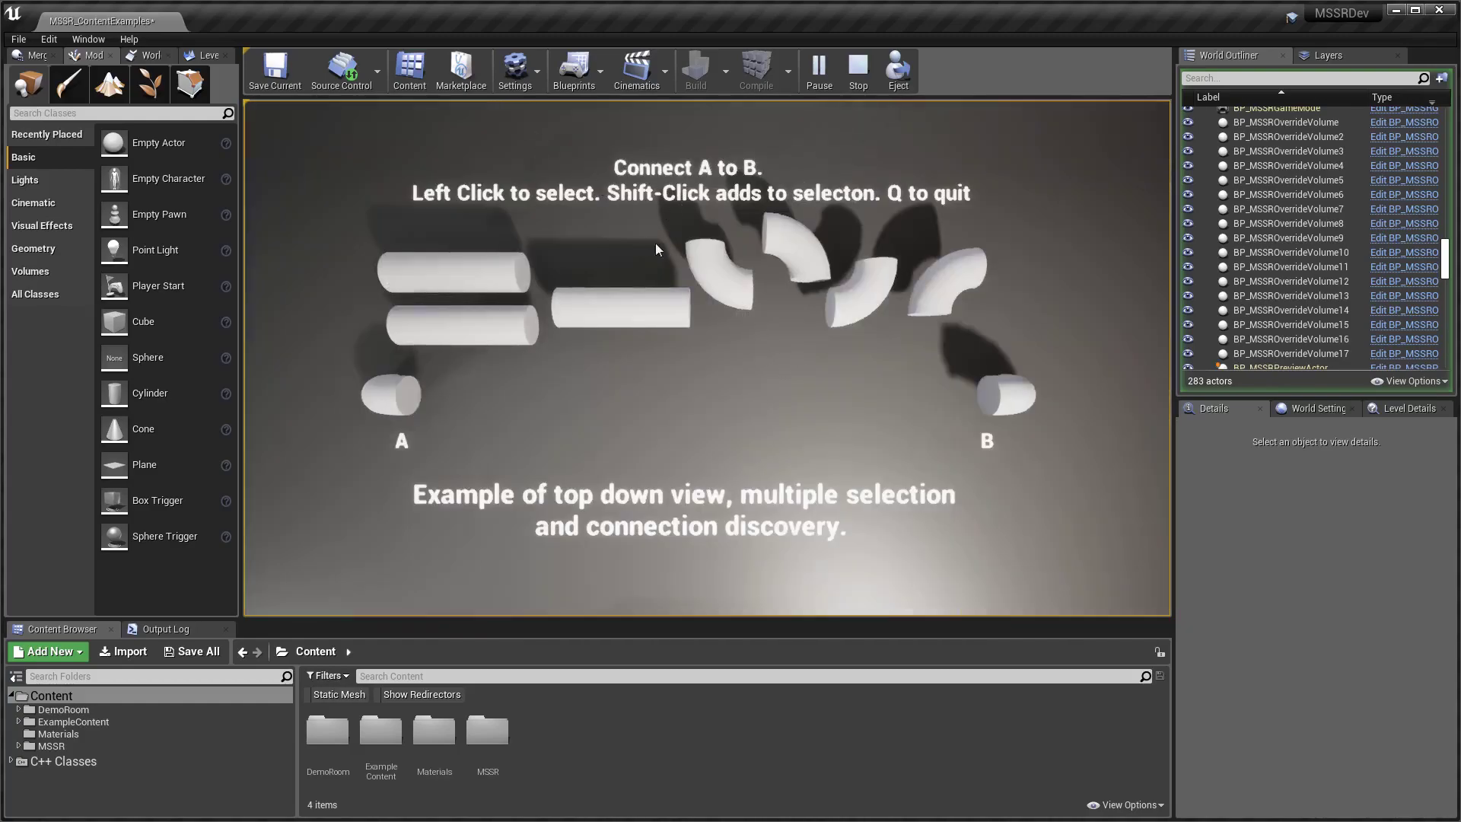
# Build a pipe run starting at A from two joined straight pipes followed by three curved pipes forming an arch.
pyautogui.moveTo(633, 309); pyautogui.dragTo(634, 393)
pyautogui.keyDown('shift'); pyautogui.click(473, 329); pyautogui.keyUp('shift')
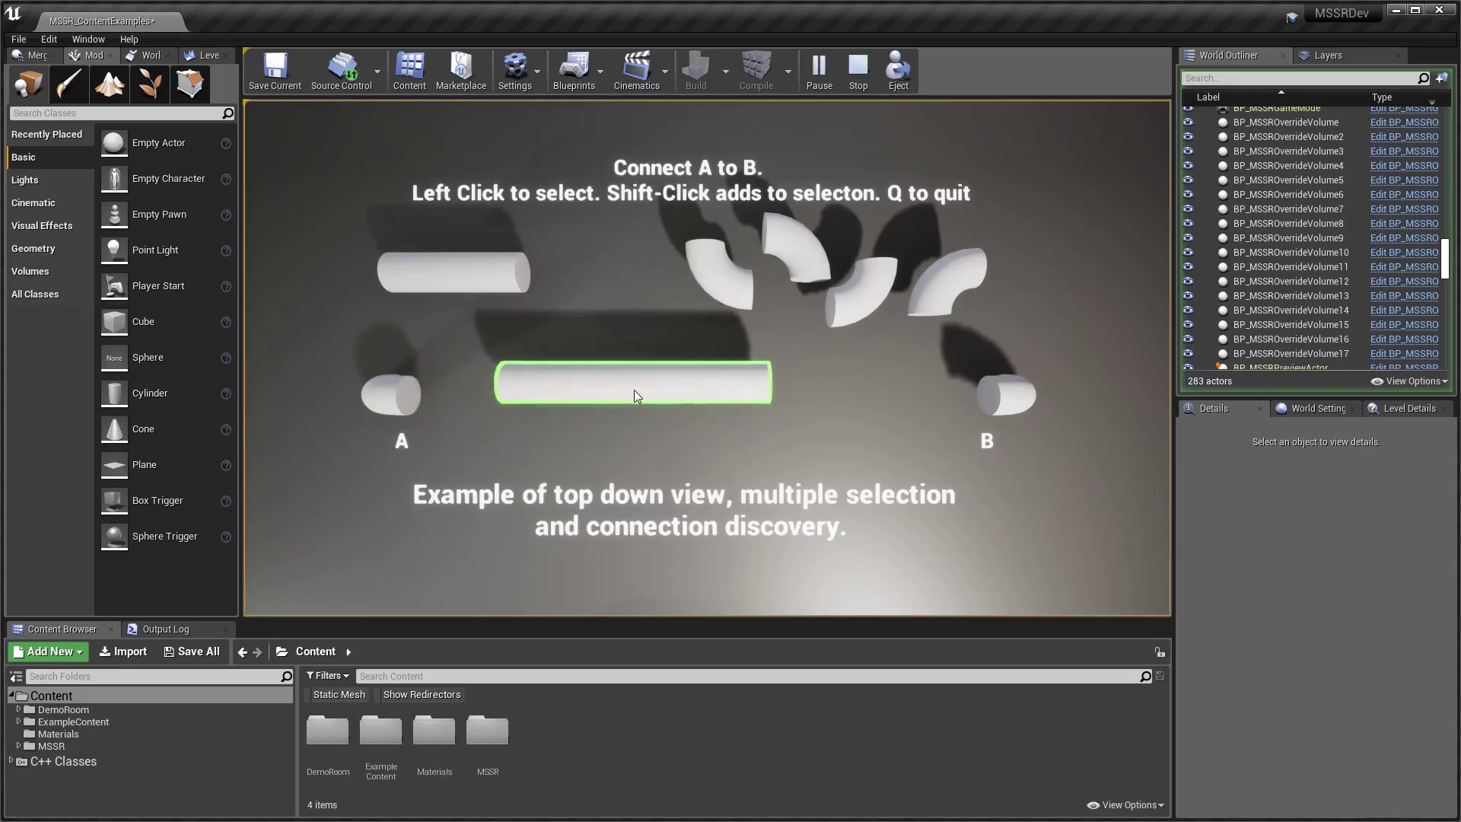
pyautogui.moveTo(860, 308); pyautogui.dragTo(842, 357)
pyautogui.moveTo(665, 385); pyautogui.dragTo(586, 373)
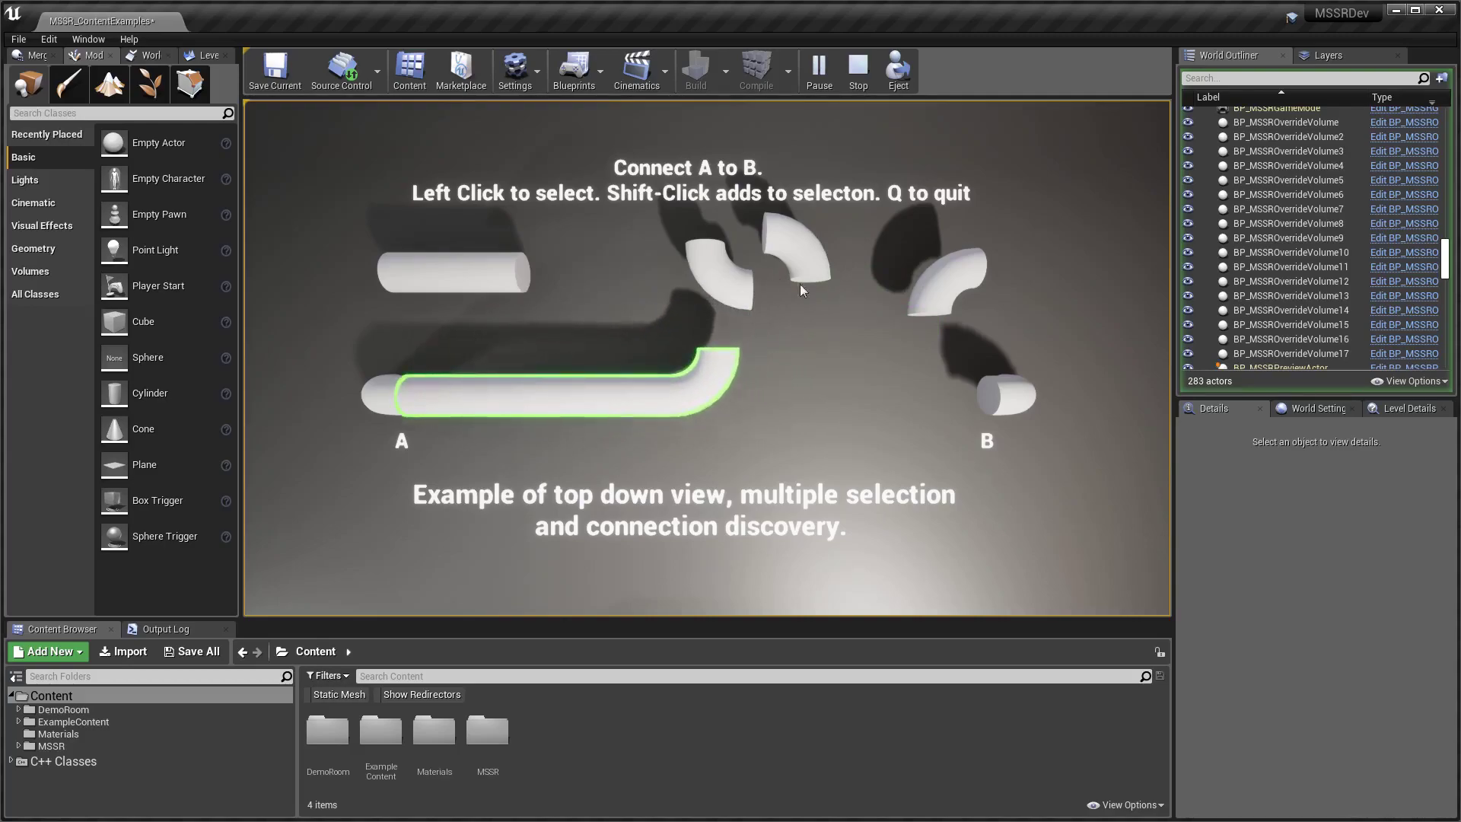
pyautogui.moveTo(932, 303); pyautogui.dragTo(780, 322)
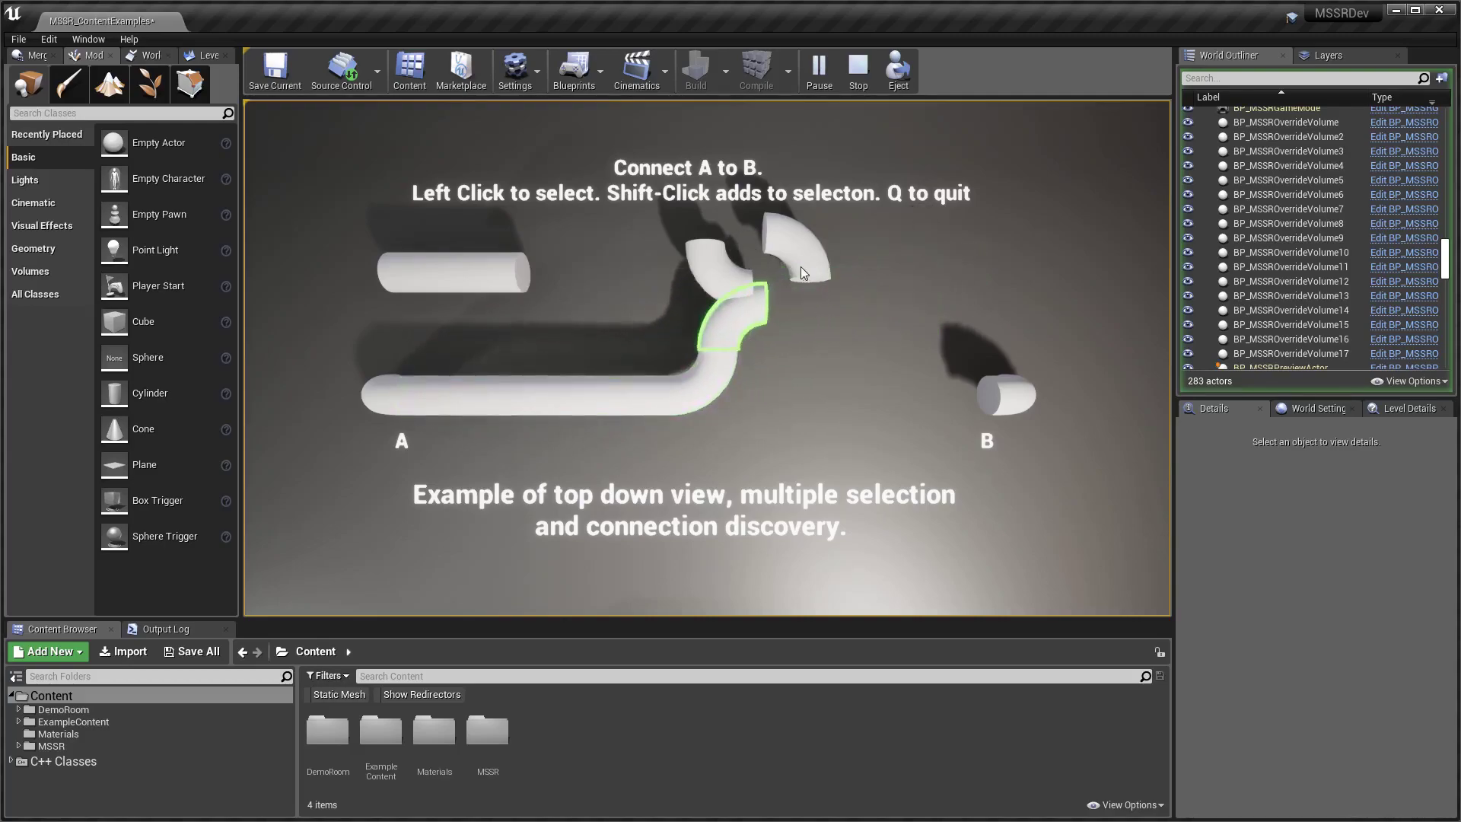
pyautogui.moveTo(801, 266); pyautogui.dragTo(817, 339)
# Join the remaining curved and straight pipes, try the pair in the gap before B, and move it above B.
pyautogui.moveTo(703, 267); pyautogui.dragTo(383, 255)
pyautogui.keyDown('shift'); pyautogui.click(445, 265); pyautogui.keyUp('shift')
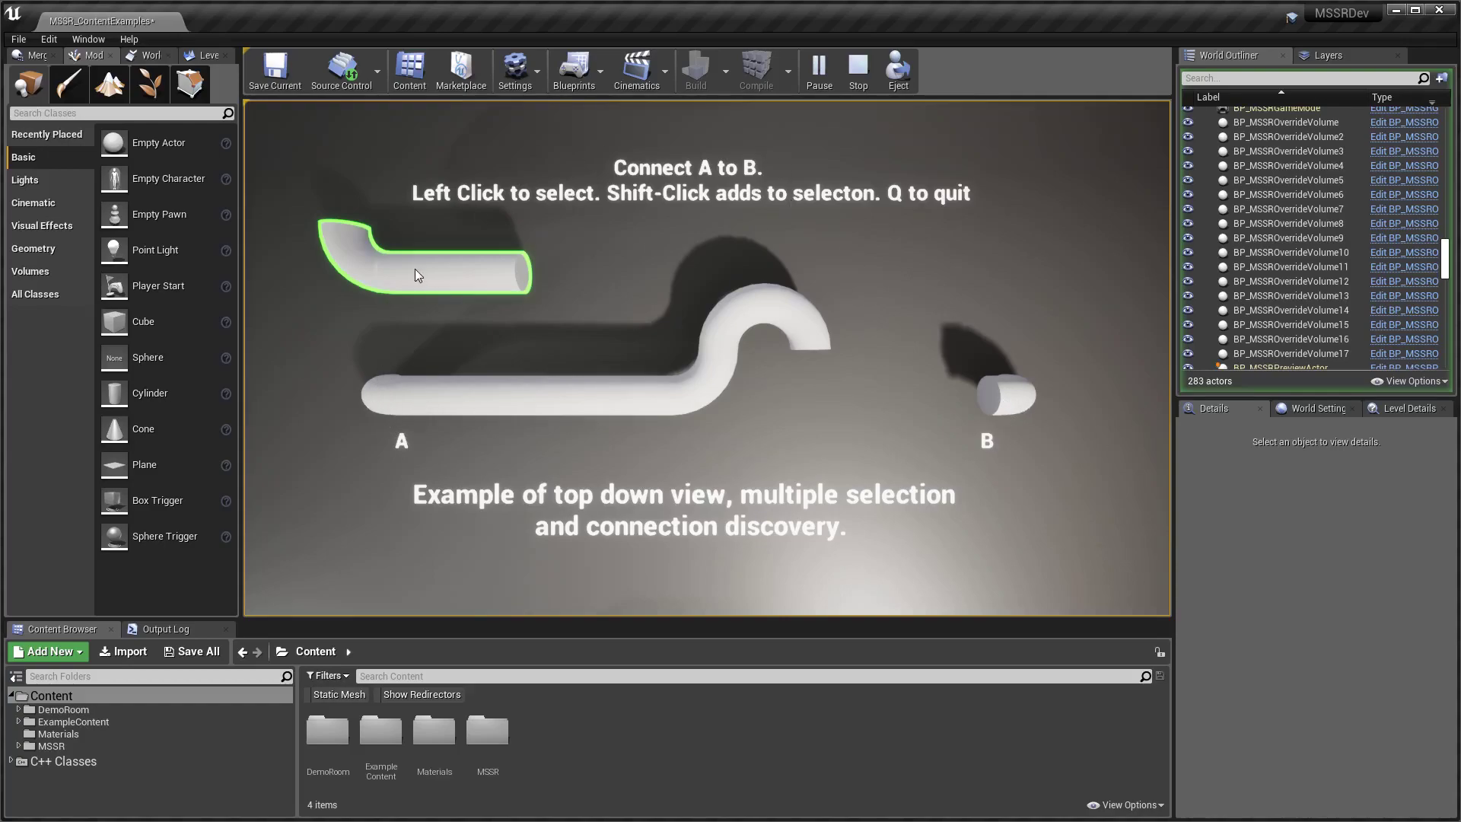
pyautogui.moveTo(445, 284); pyautogui.dragTo(873, 417)
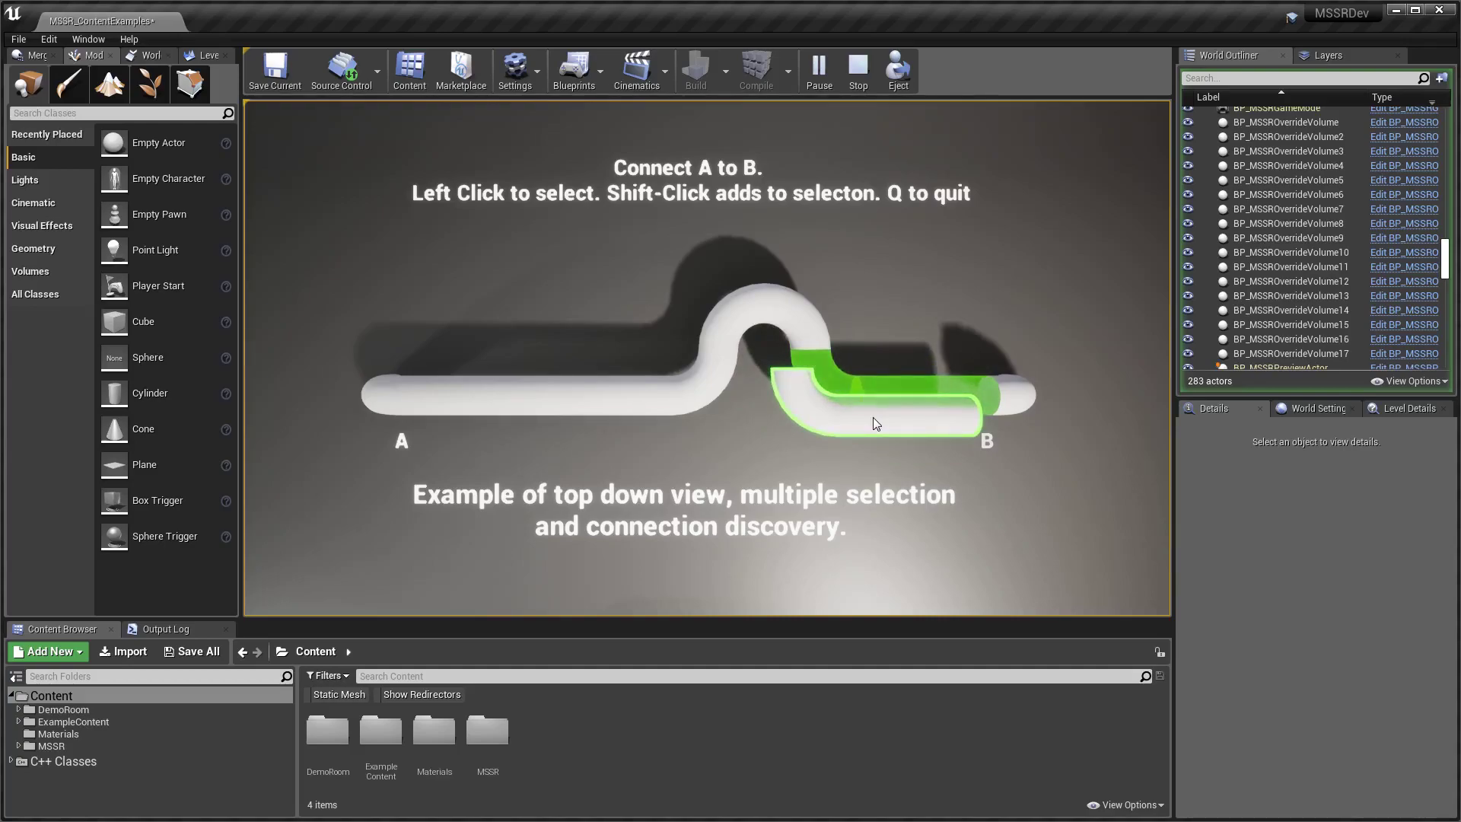
pyautogui.moveTo(874, 417); pyautogui.dragTo(895, 285)
# Detach the three curved pipes from the A run and reassemble them above it.
pyautogui.moveTo(795, 330); pyautogui.dragTo(654, 229)
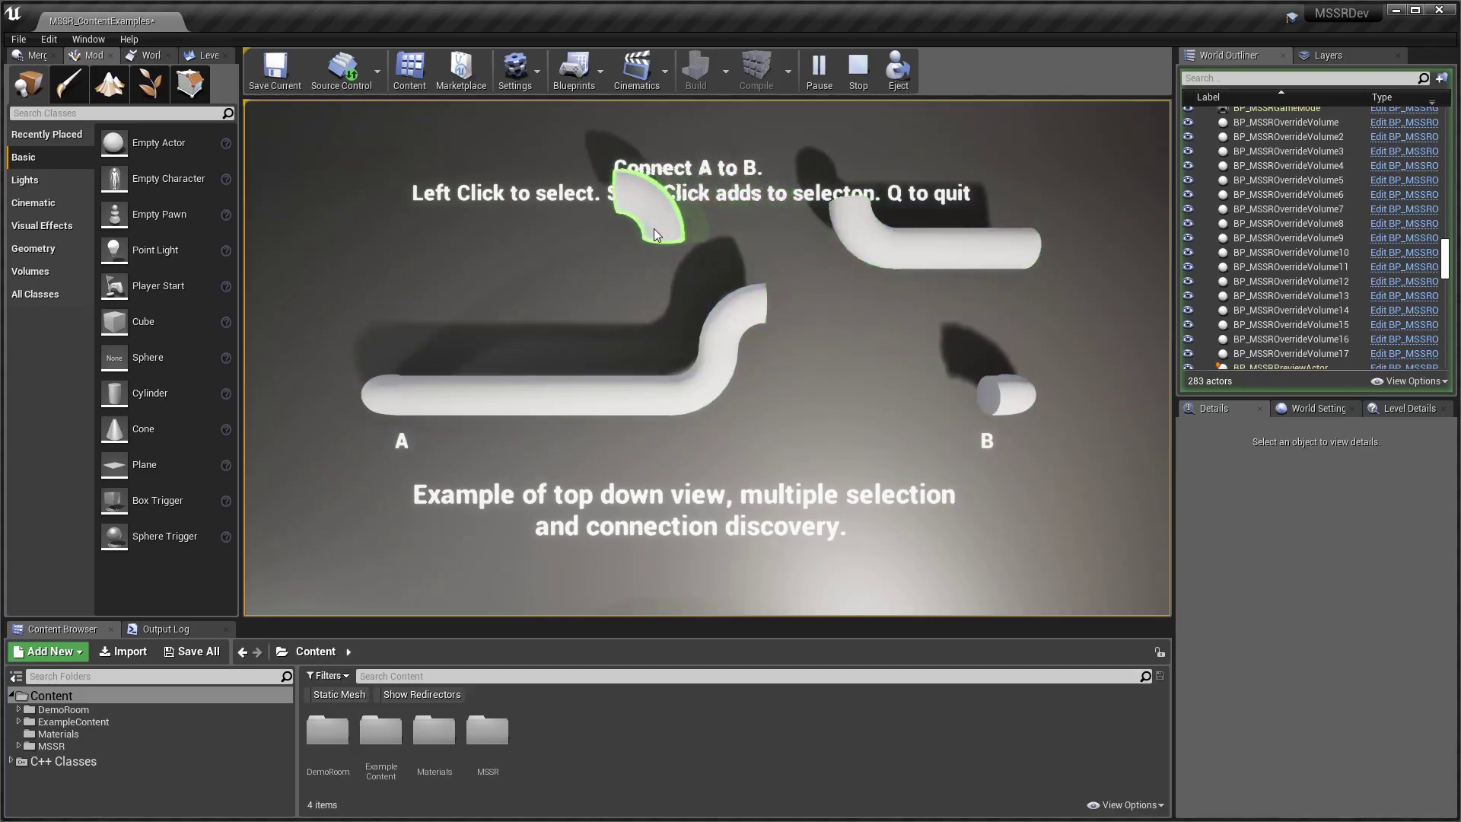
pyautogui.moveTo(728, 302); pyautogui.dragTo(586, 208)
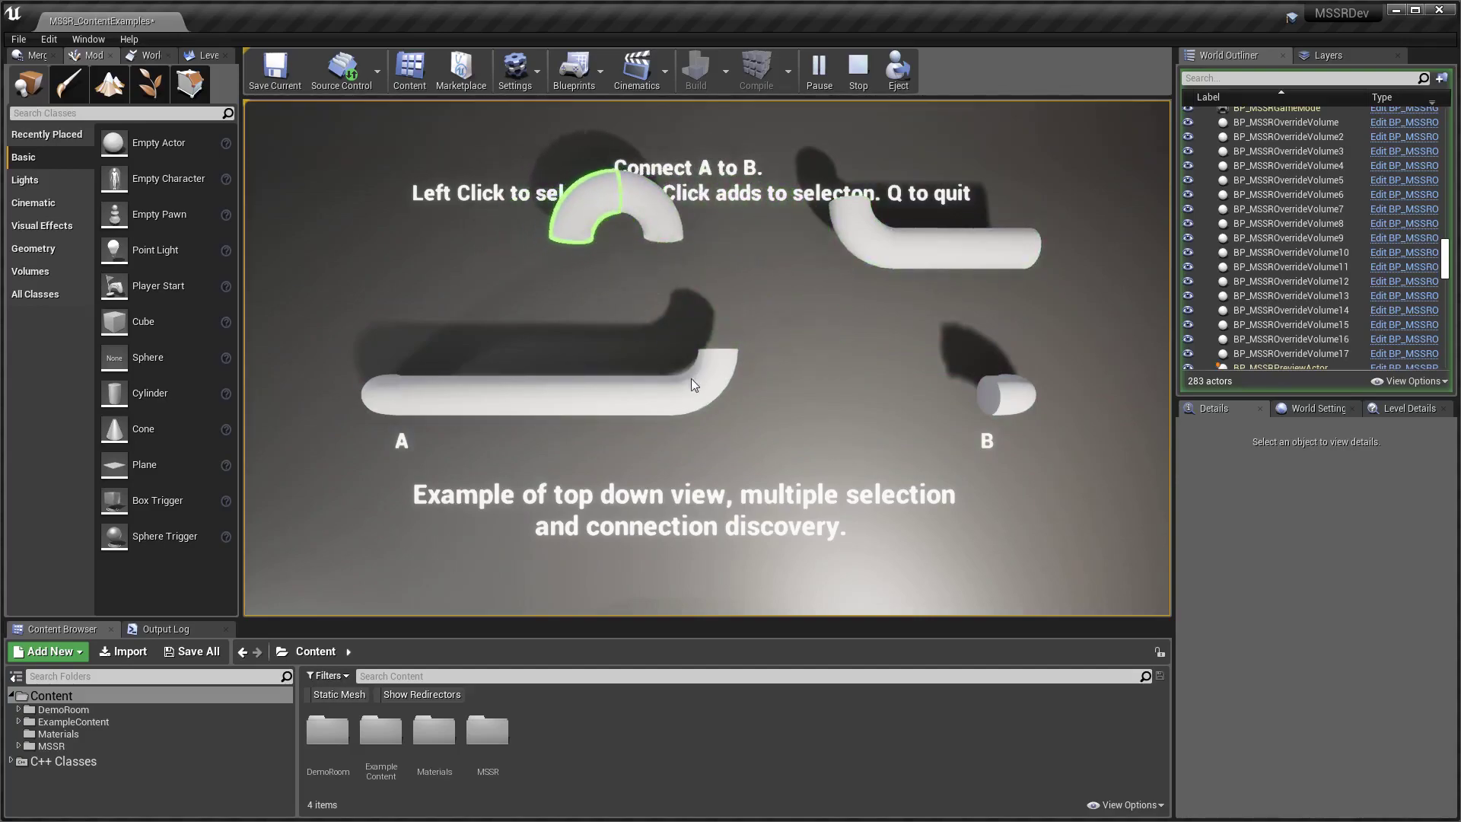
pyautogui.moveTo(726, 374); pyautogui.dragTo(642, 341)
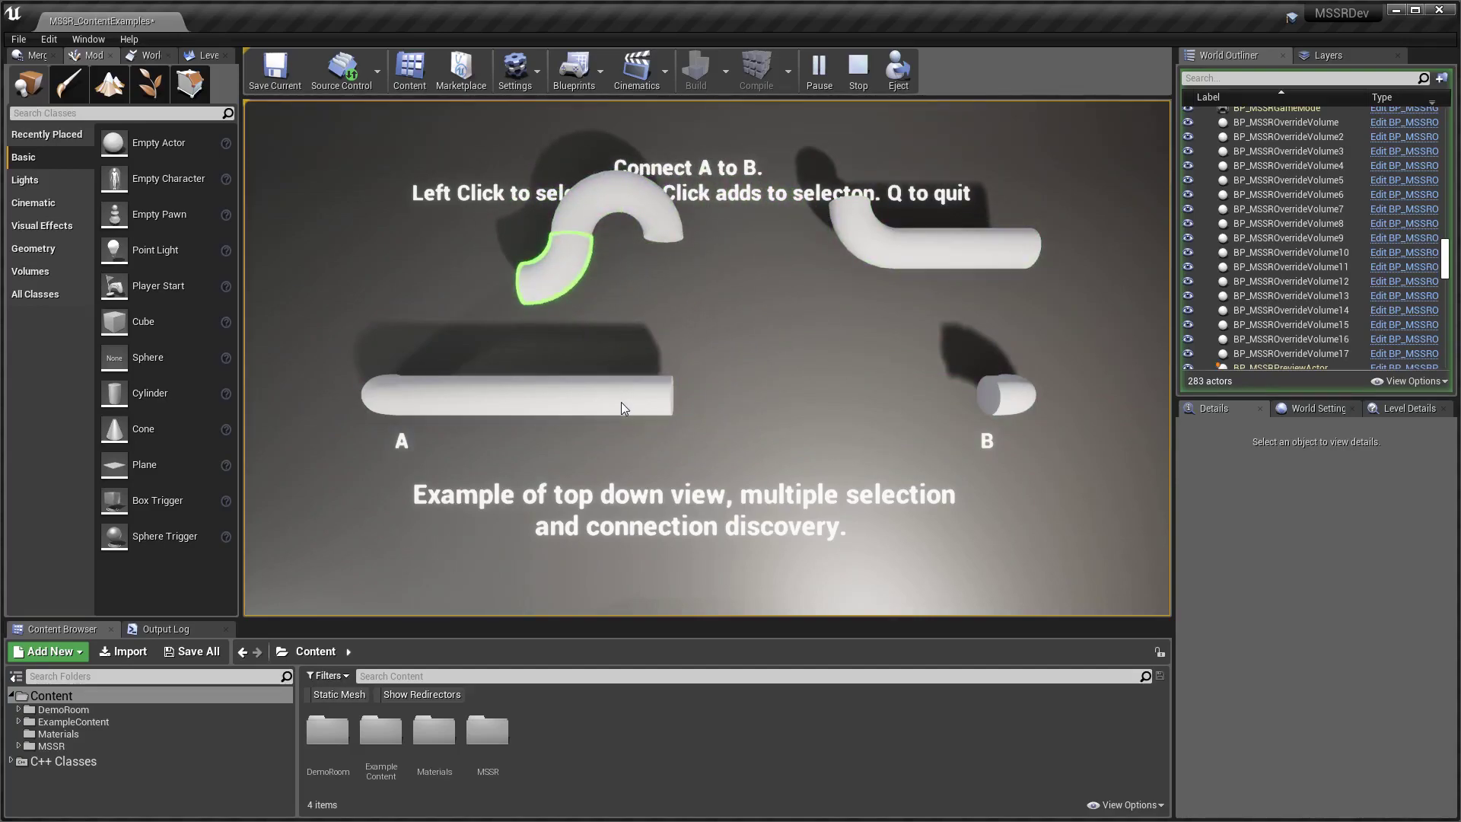
# Snap the A run's end straight pipe to B and attach the three-curve section to the straight pipe at A.
pyautogui.moveTo(621, 402); pyautogui.dragTo(910, 415)
pyautogui.click(577, 271)
pyautogui.moveTo(655, 213); pyautogui.dragTo(733, 353)
# Select the remaining curved-and-straight section and snap it between the arch and the B pipe to connect A to B.
pyautogui.moveTo(977, 520); pyautogui.dragTo(920, 315)
pyautogui.click(868, 229)
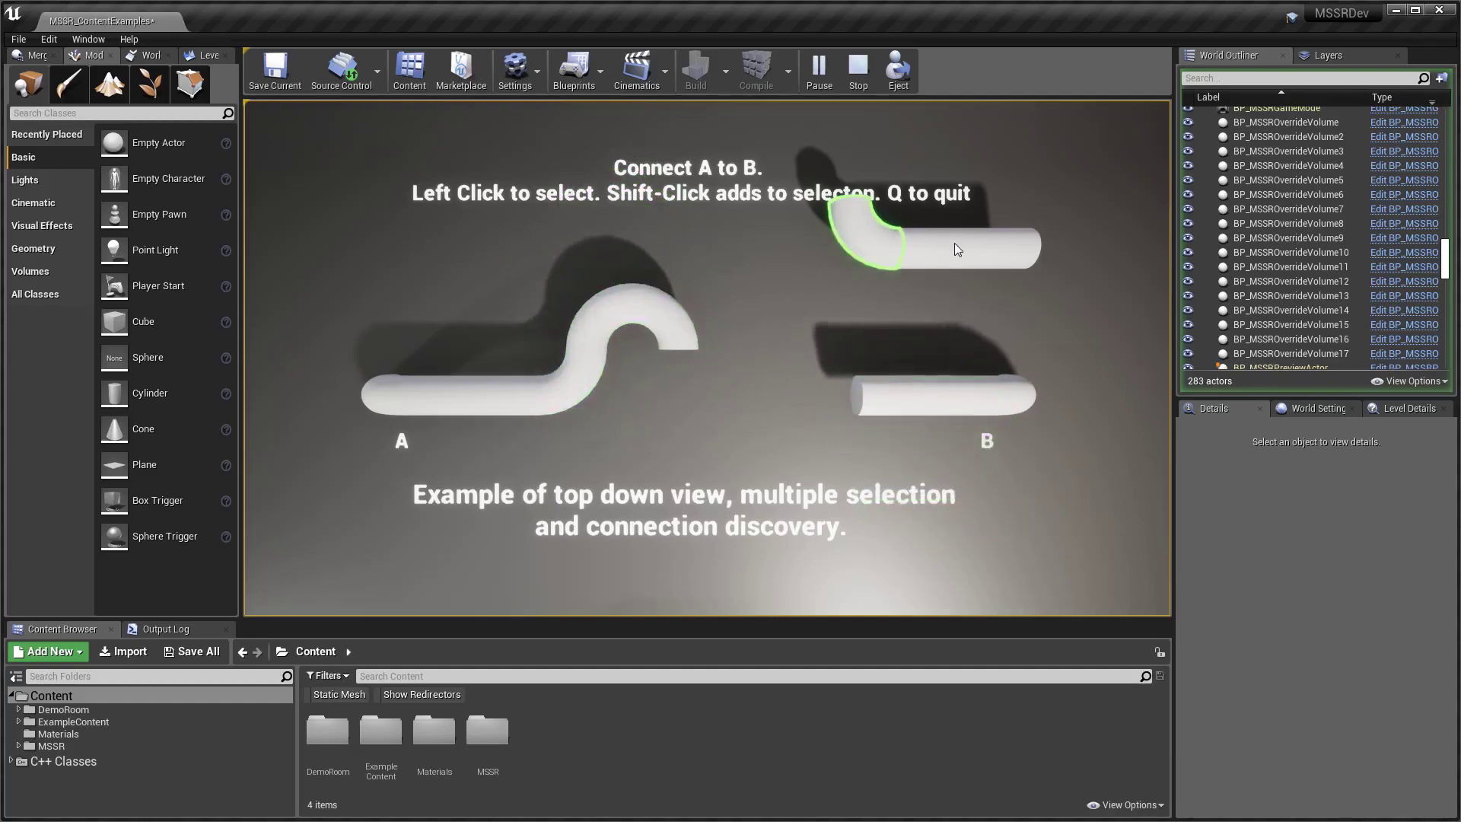
pyautogui.moveTo(991, 251); pyautogui.dragTo(870, 336)
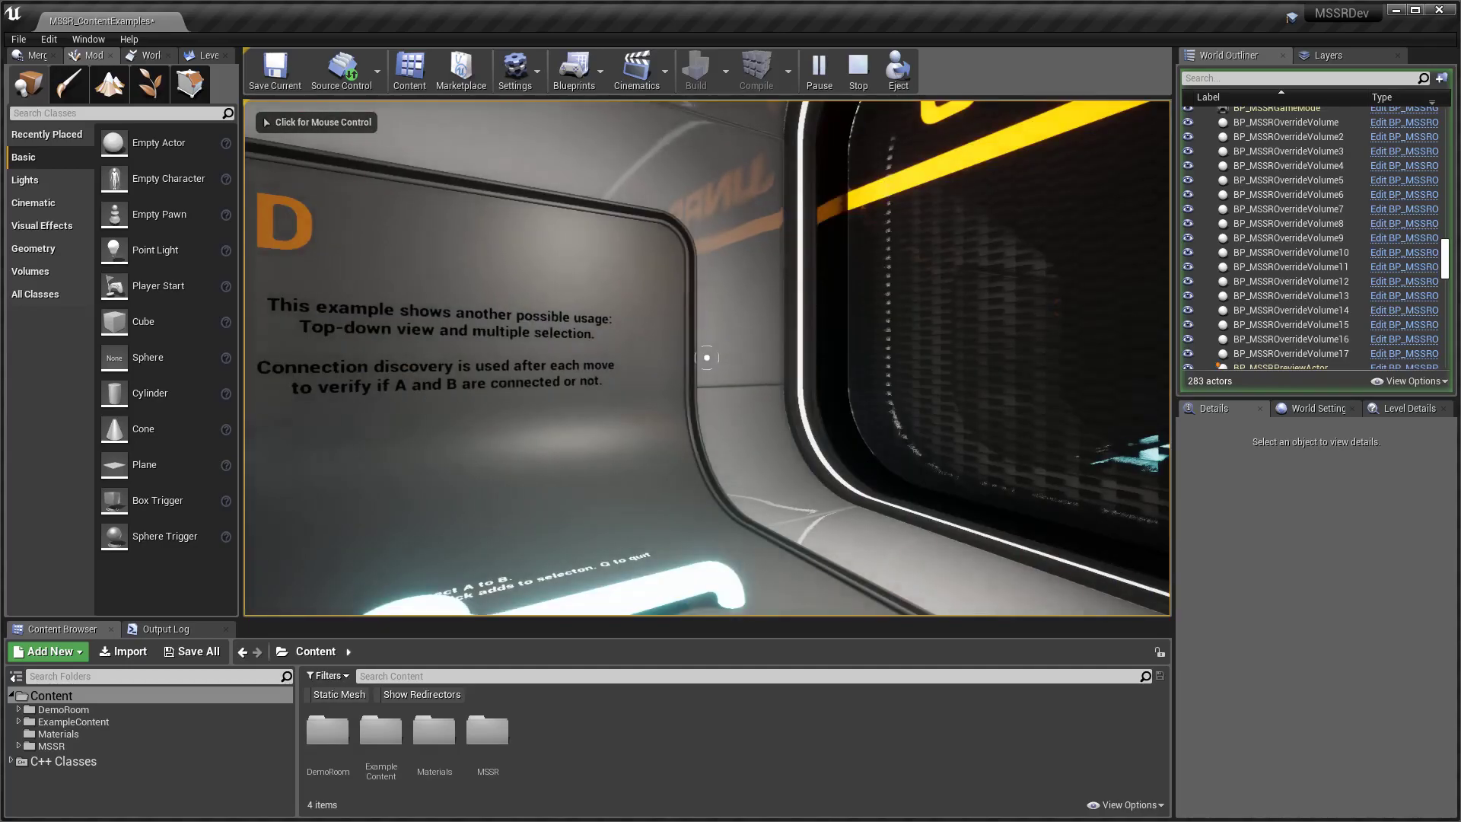
# Return to player control and walk through the MSSR BP Nodes room to the 2. A Snap Actors display.
pyautogui.click(865, 459)
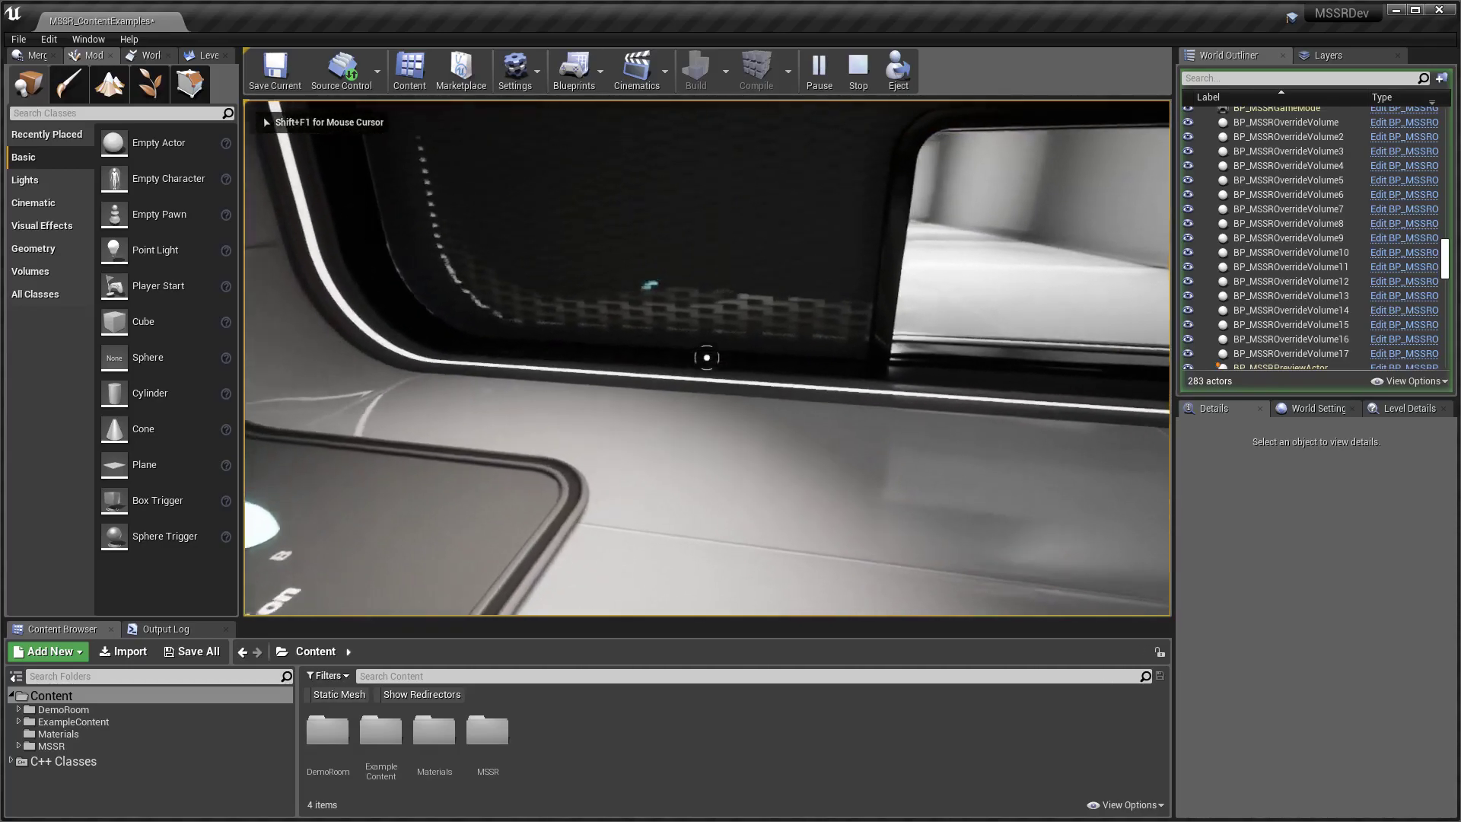
pyautogui.press('w')
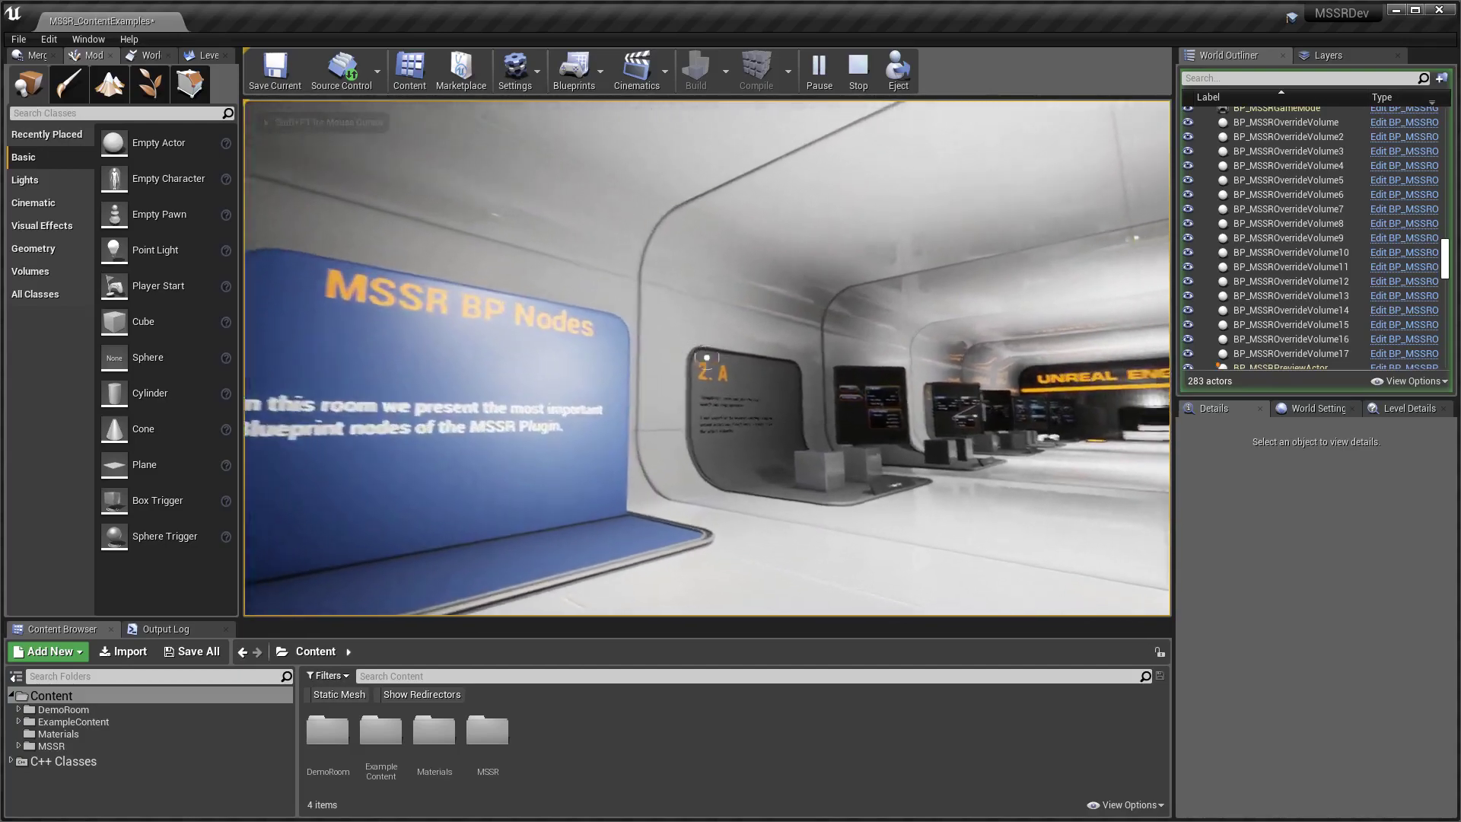
pyautogui.press('w')
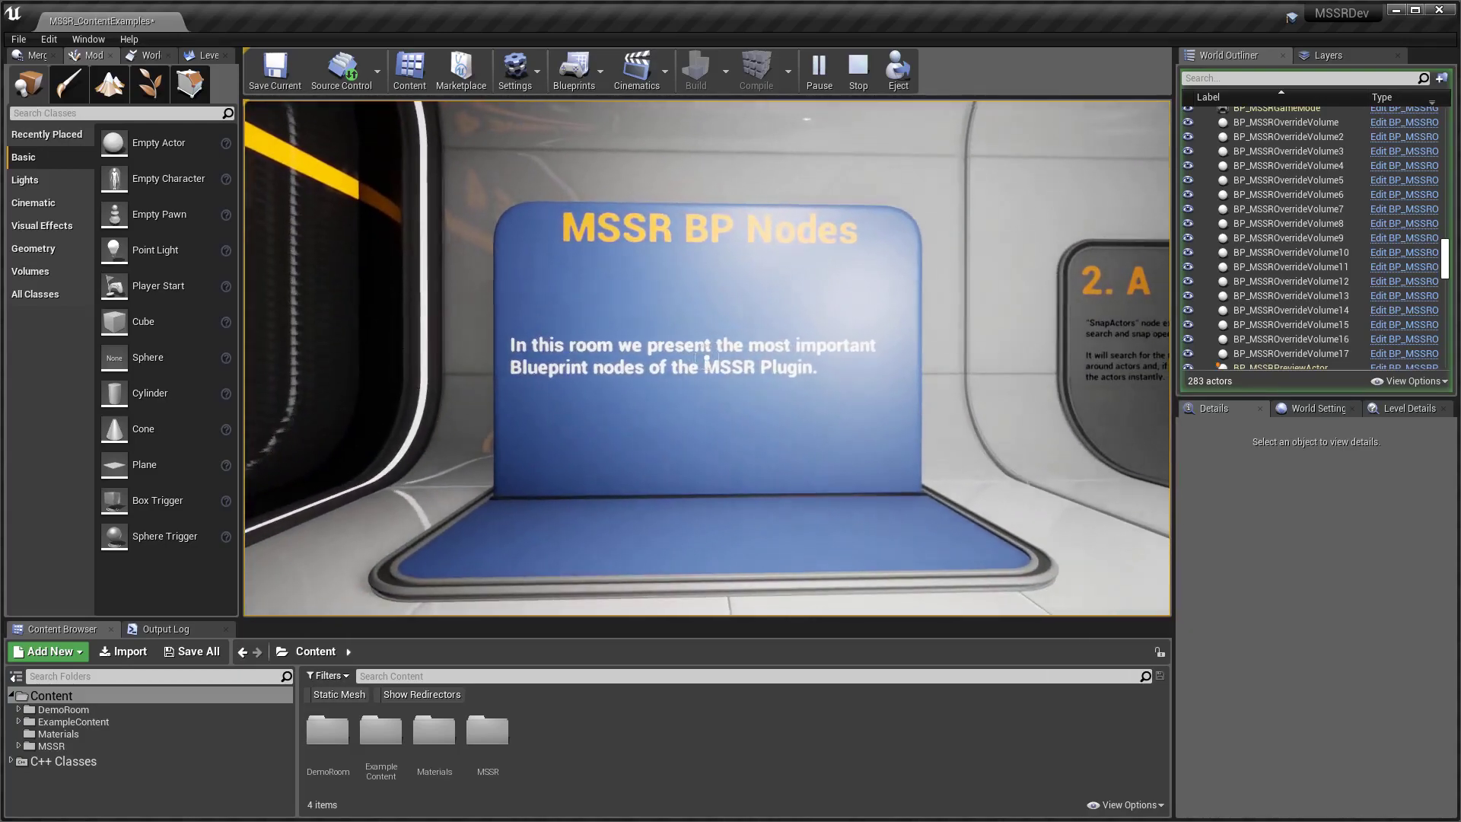
pyautogui.press('w')
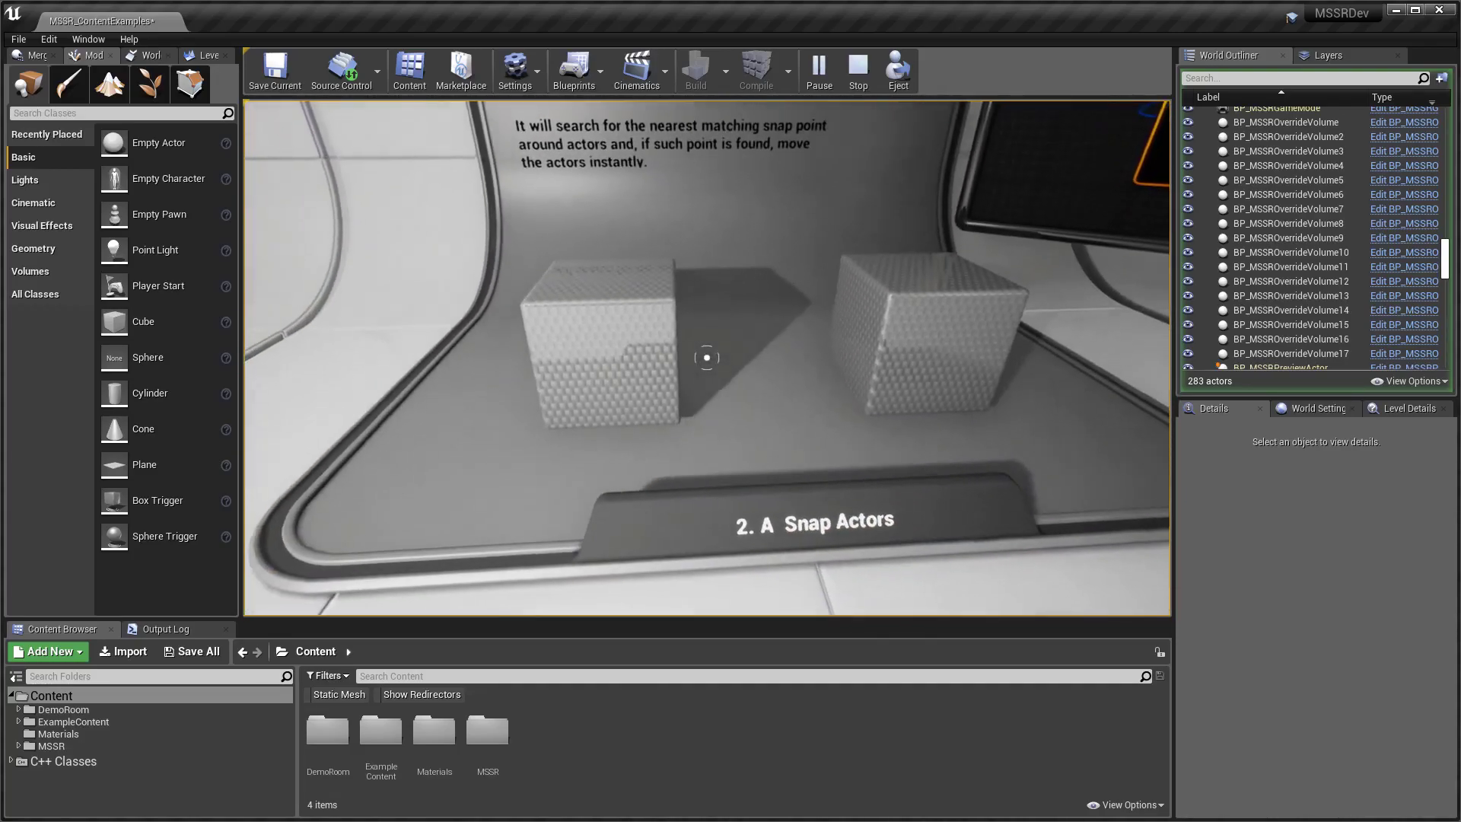
# Examine the 2. A description and the Snap Actors and Break SnapResult nodes on the adjacent Blueprint board.
pyautogui.press('s')
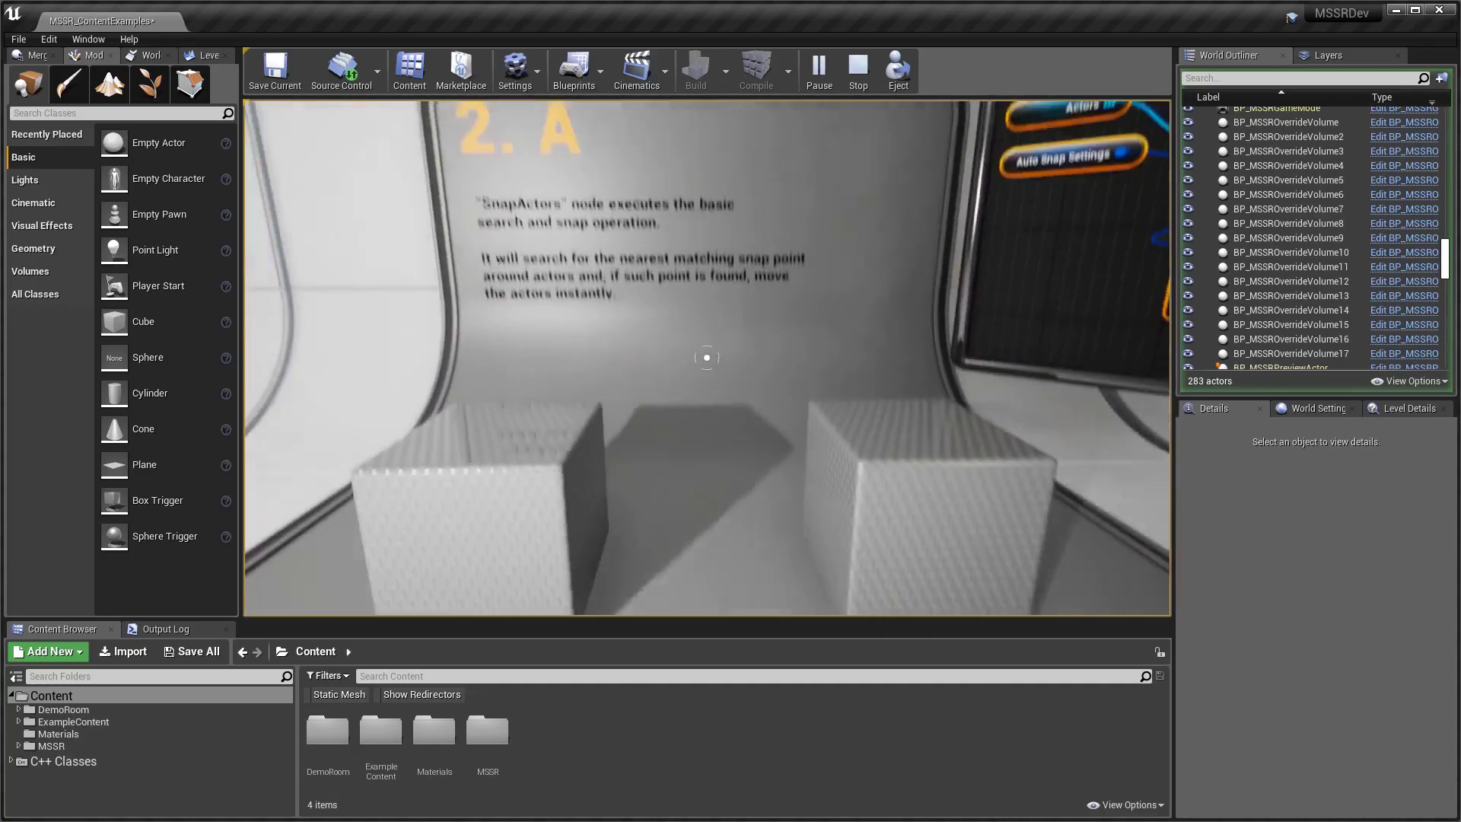
pyautogui.press('d')
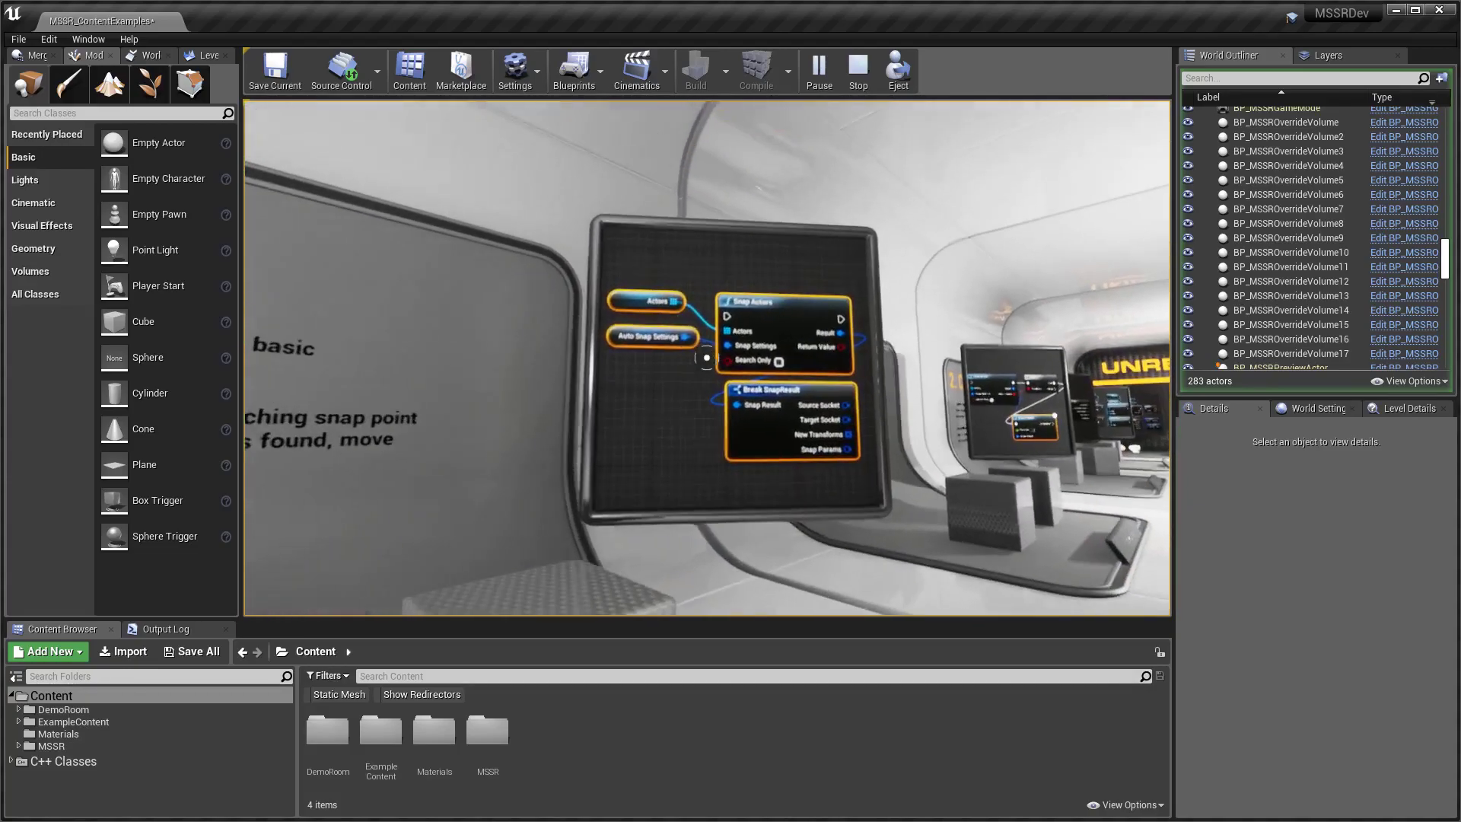
pyautogui.press('w')
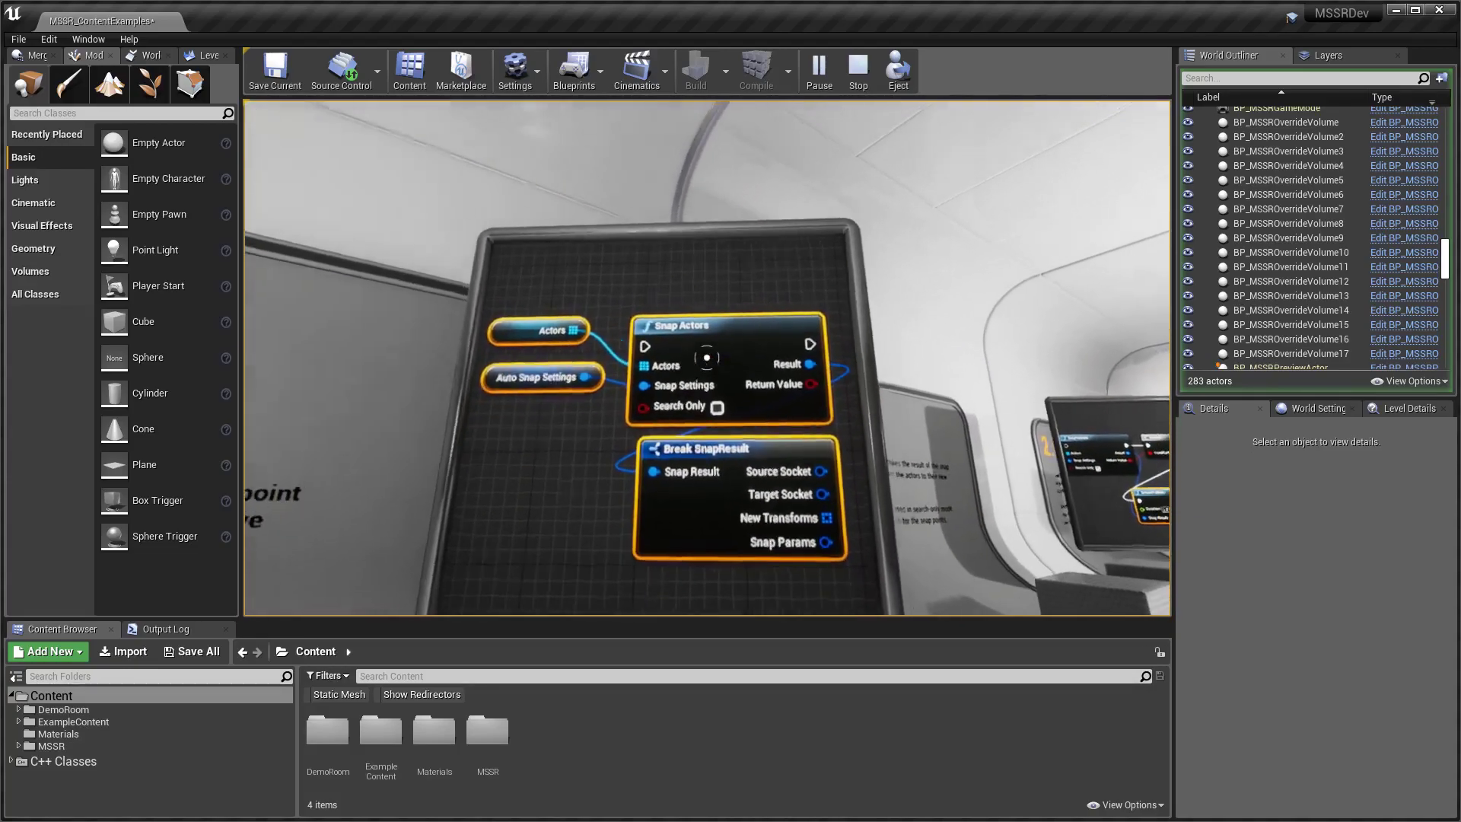
pyautogui.press('a')
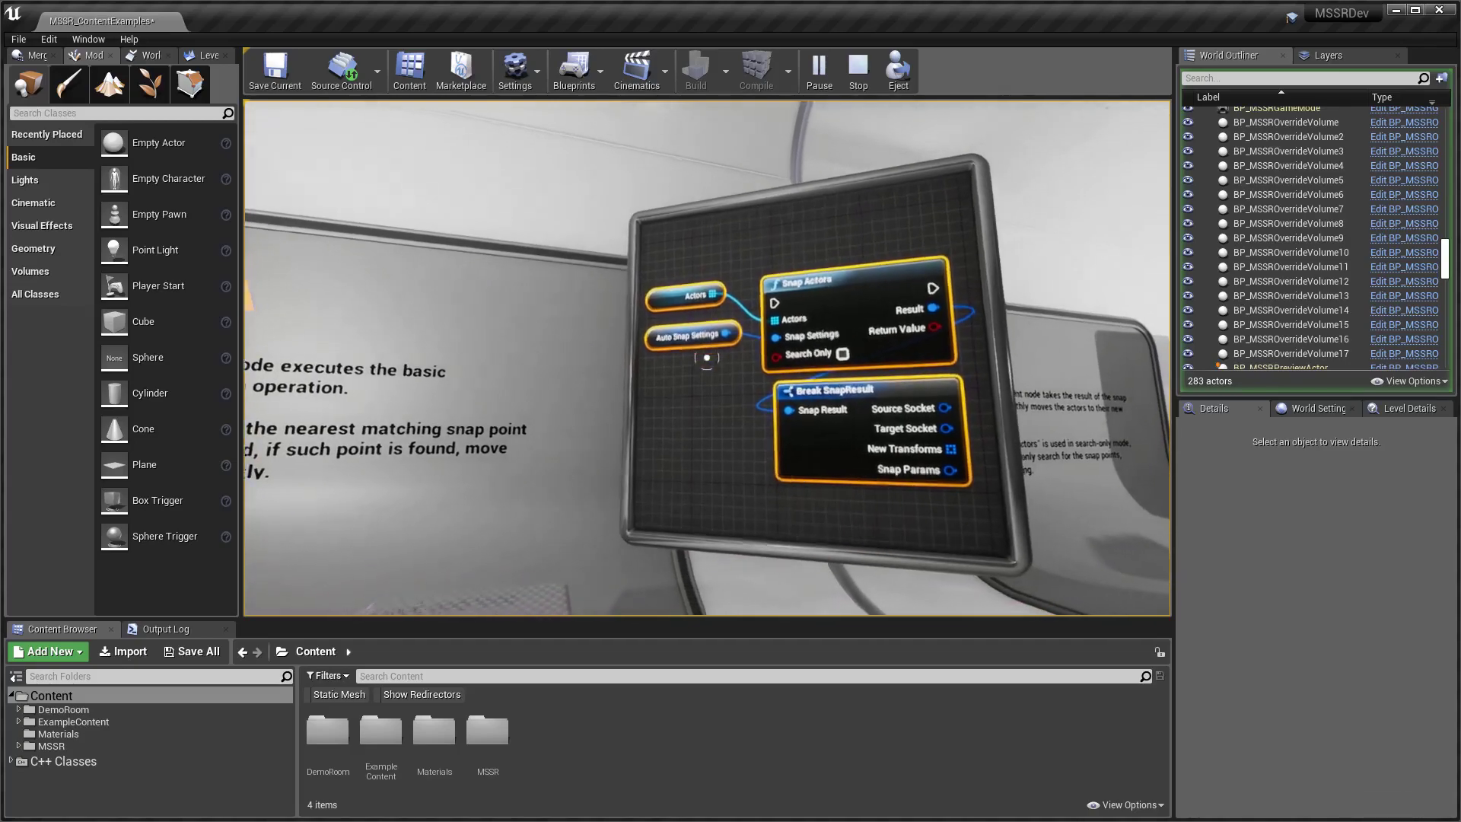
pyautogui.press('d')
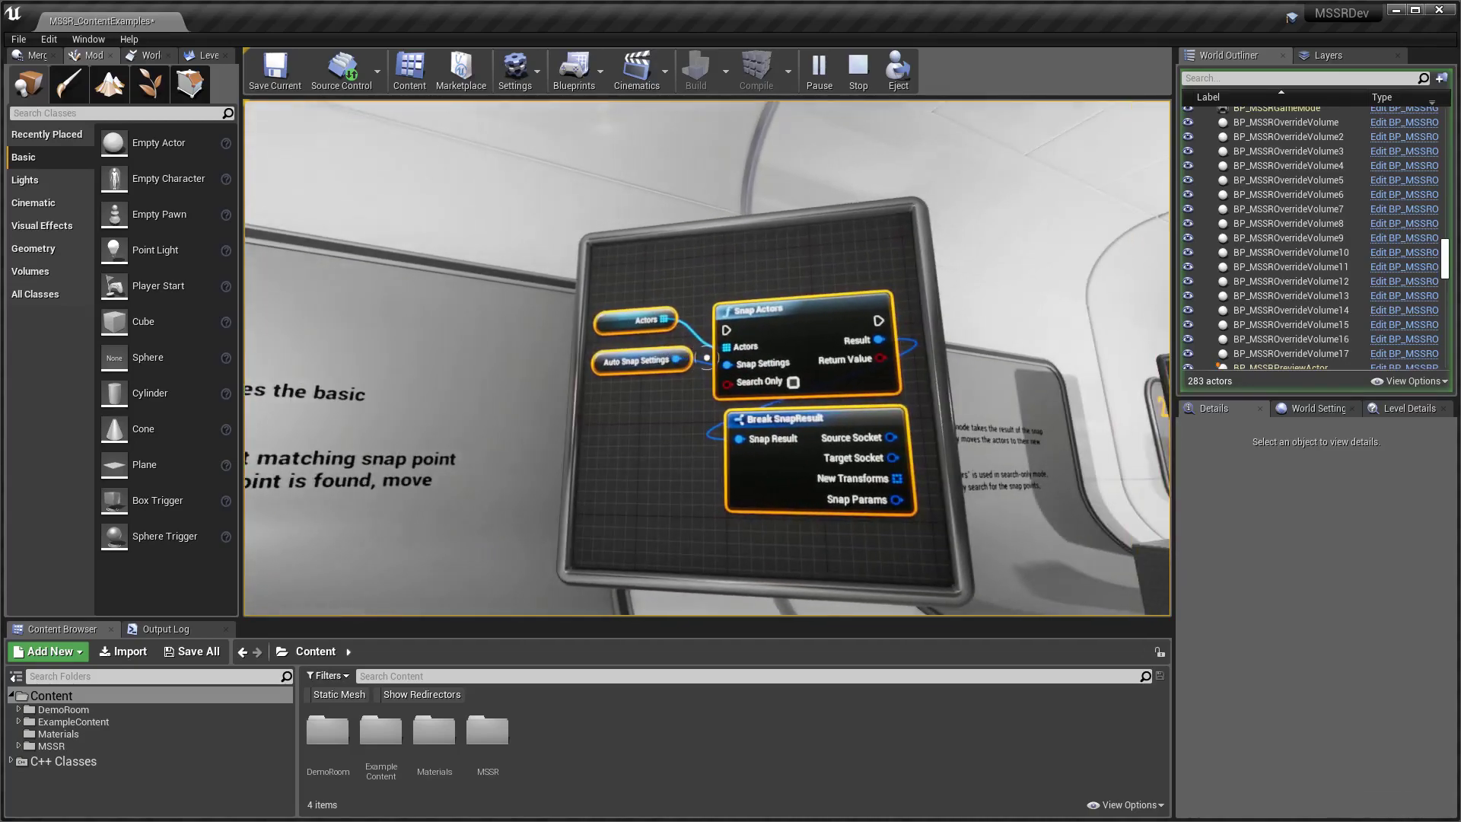
pyautogui.press('d')
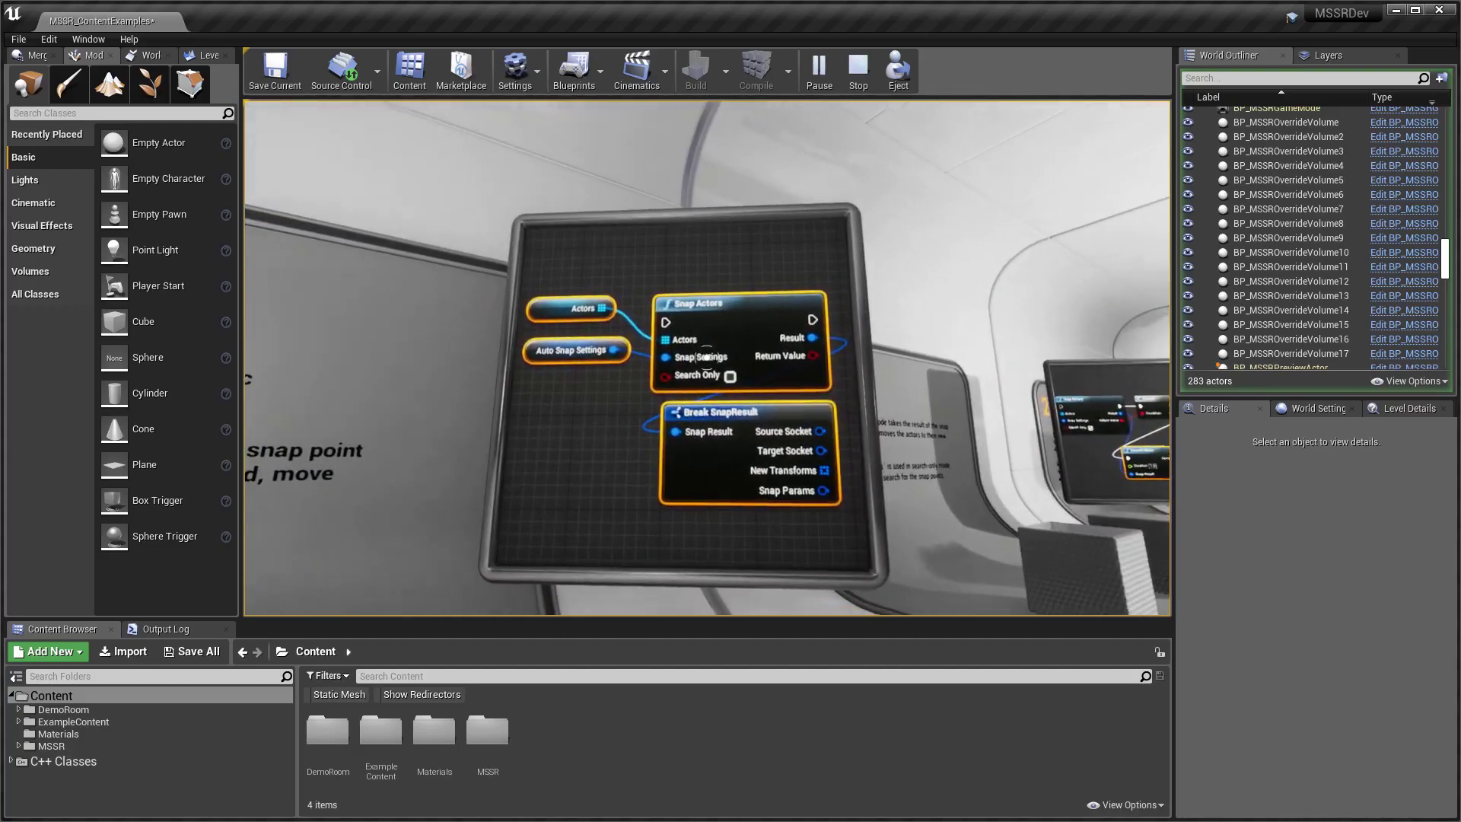
# Walk via the overview hall back to the 2. A Snap Actors display and snap the two textured cubes together.
pyautogui.press('d')
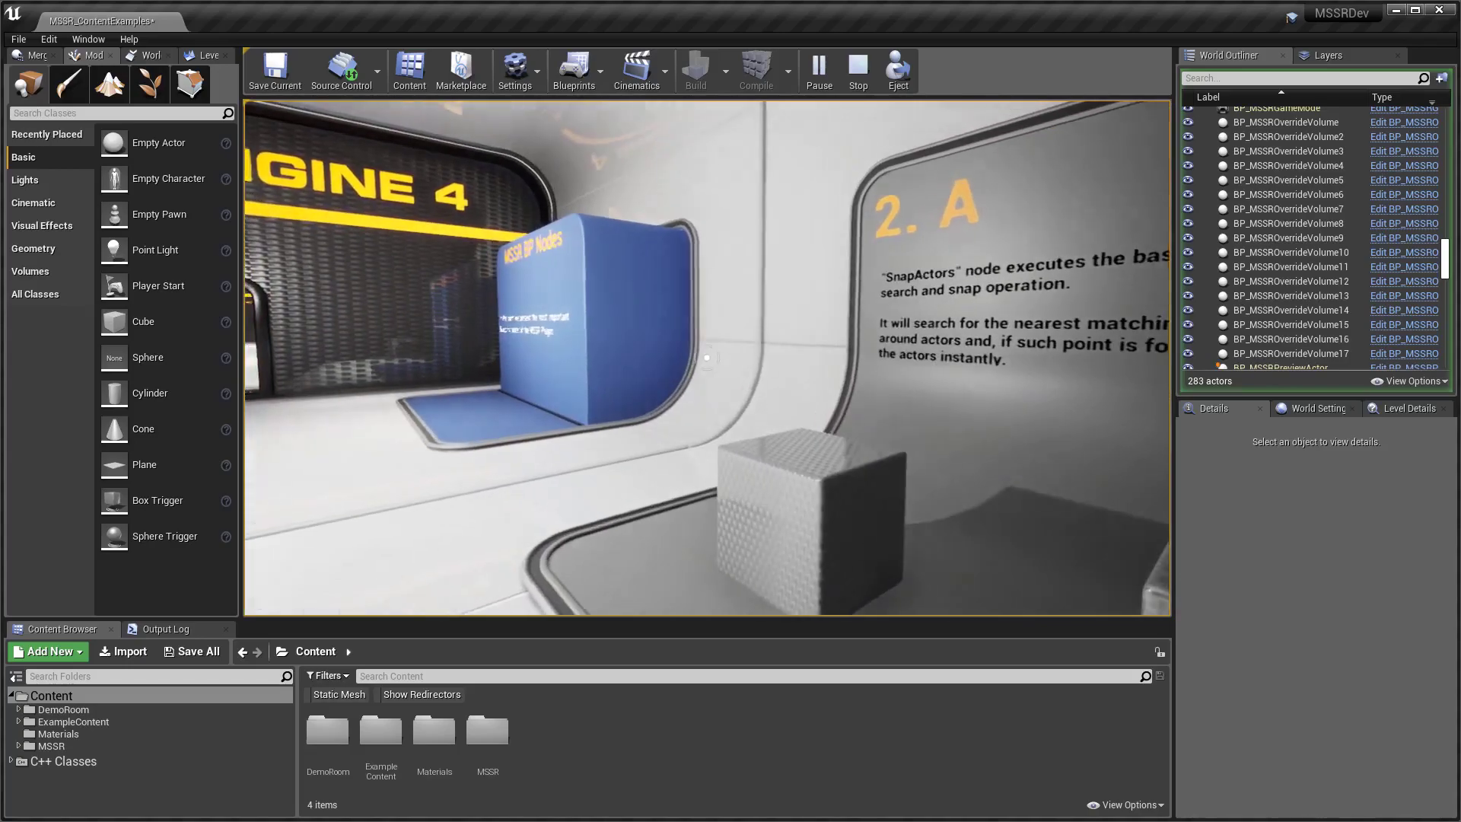
pyautogui.press('w')
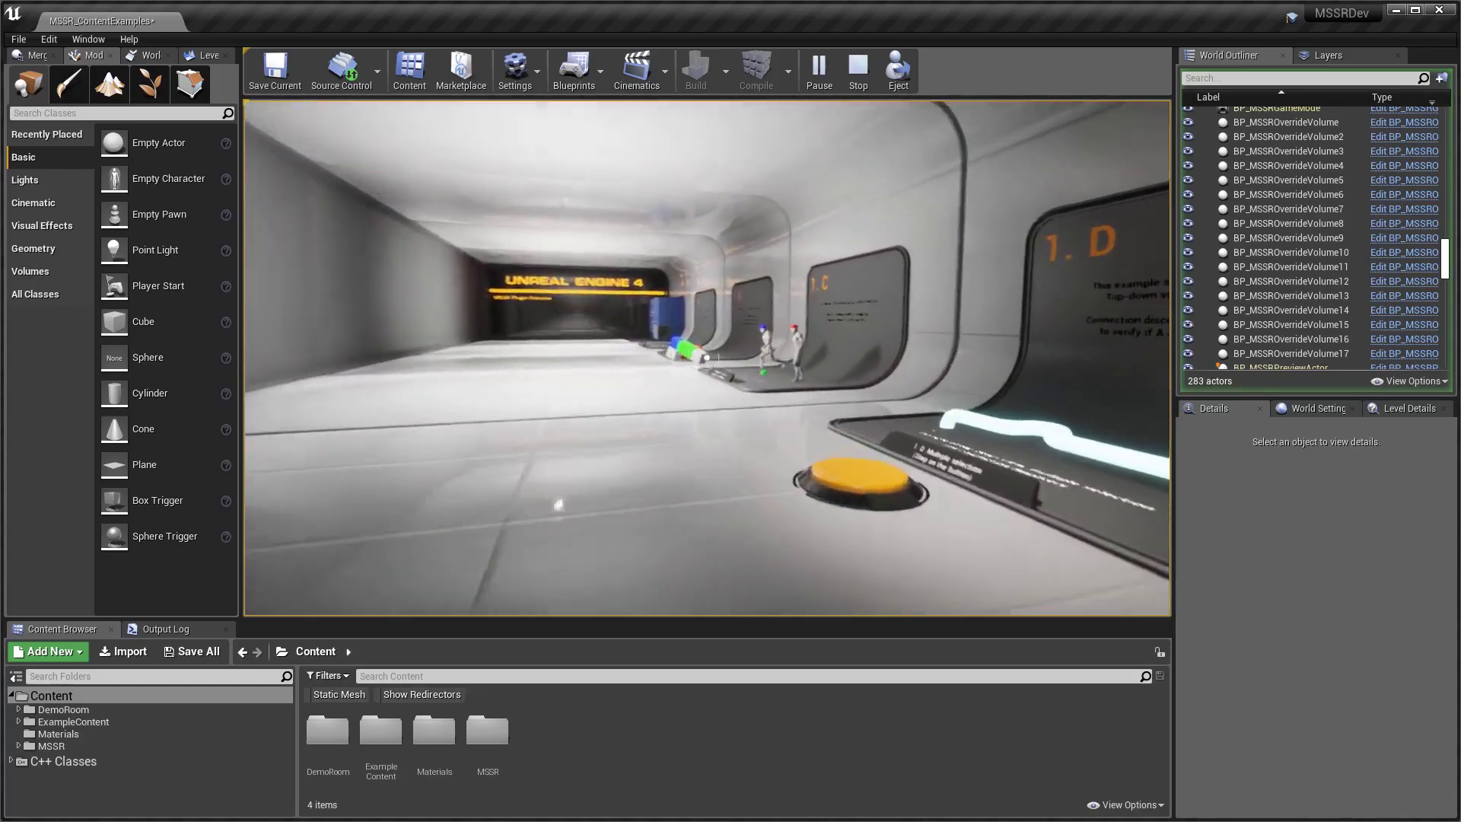
pyautogui.press('w')
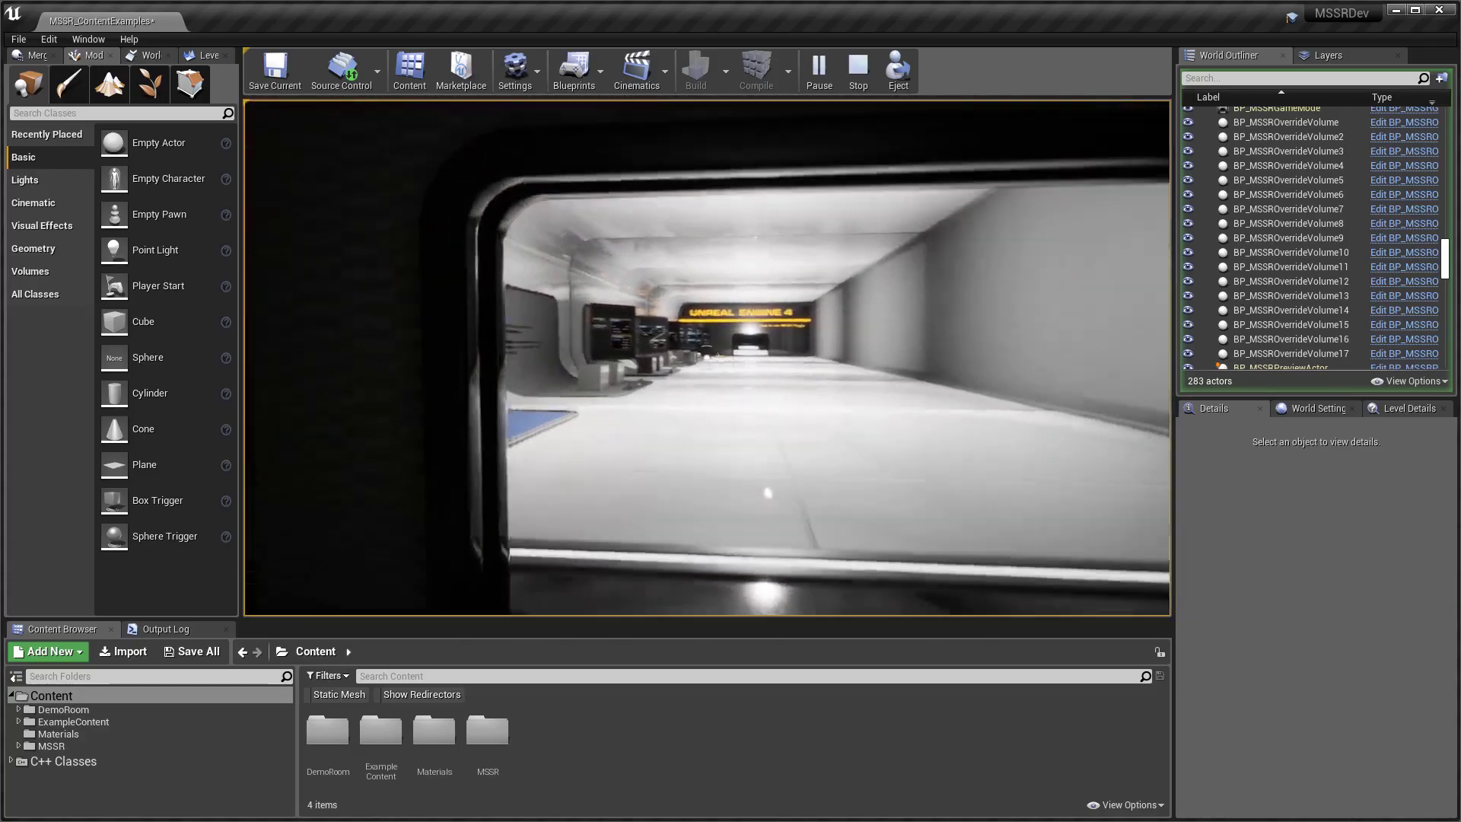
pyautogui.press('w')
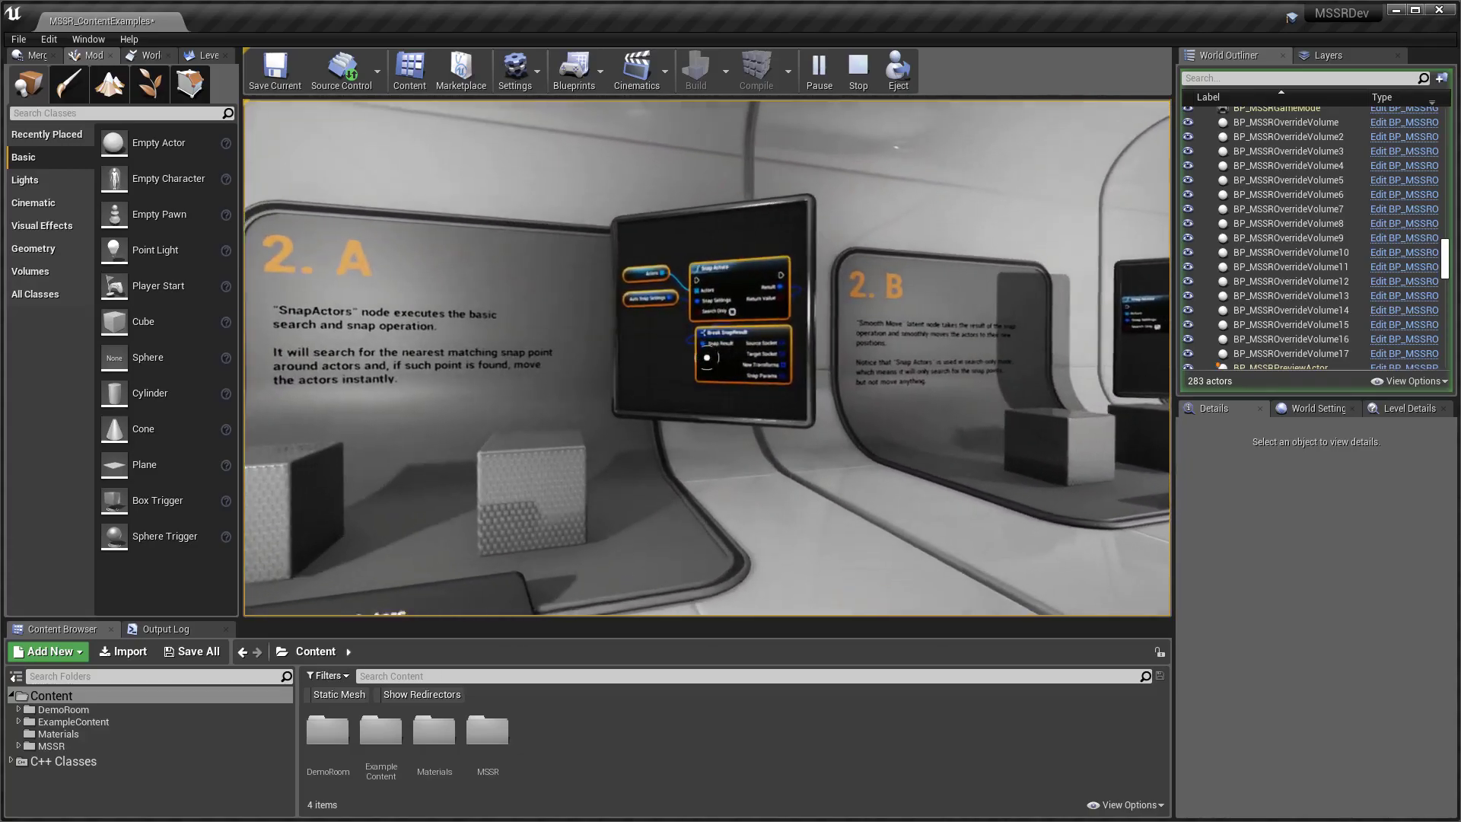
pyautogui.press('w')
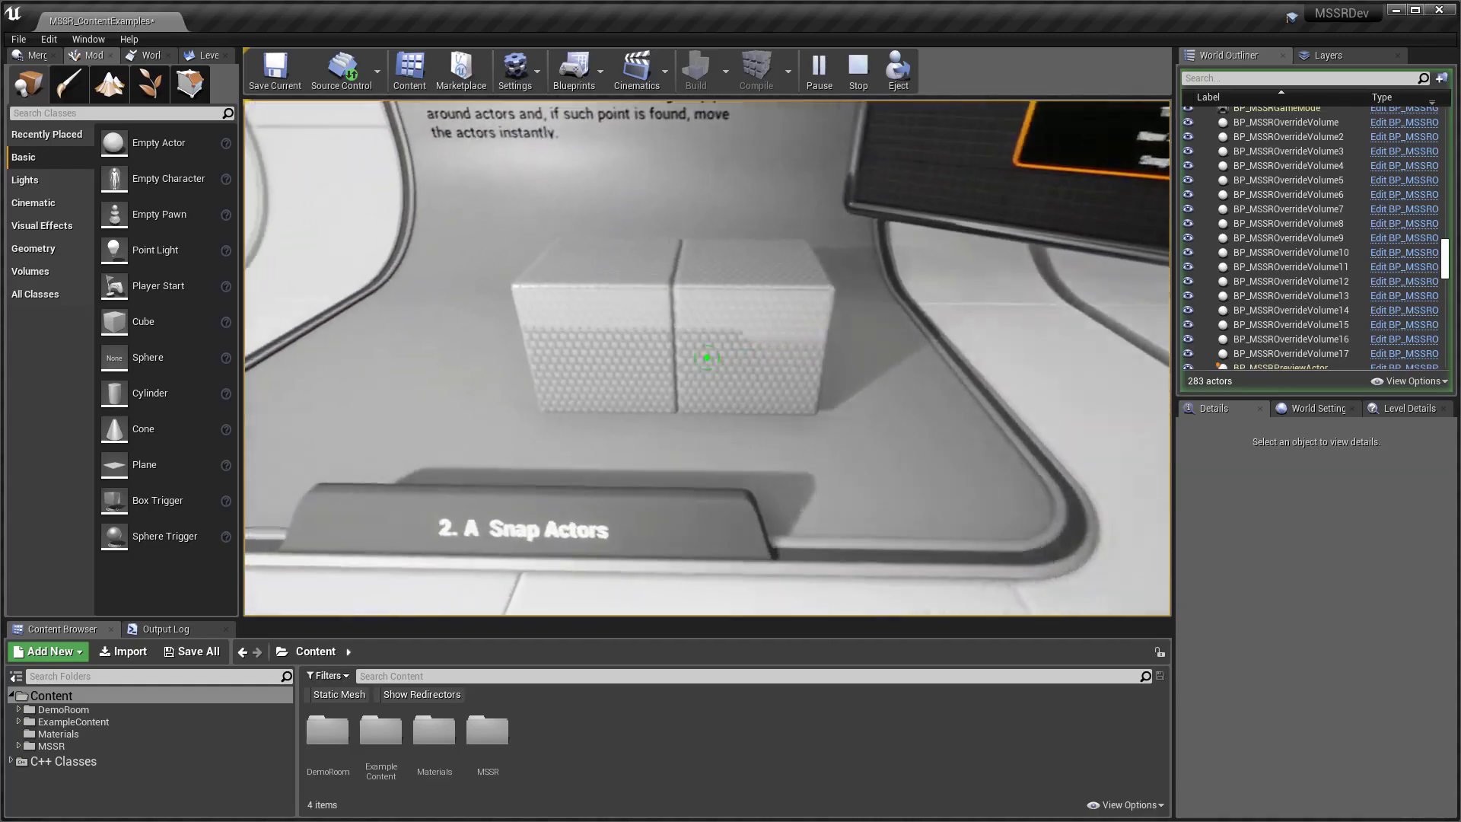
pyautogui.click(707, 358)
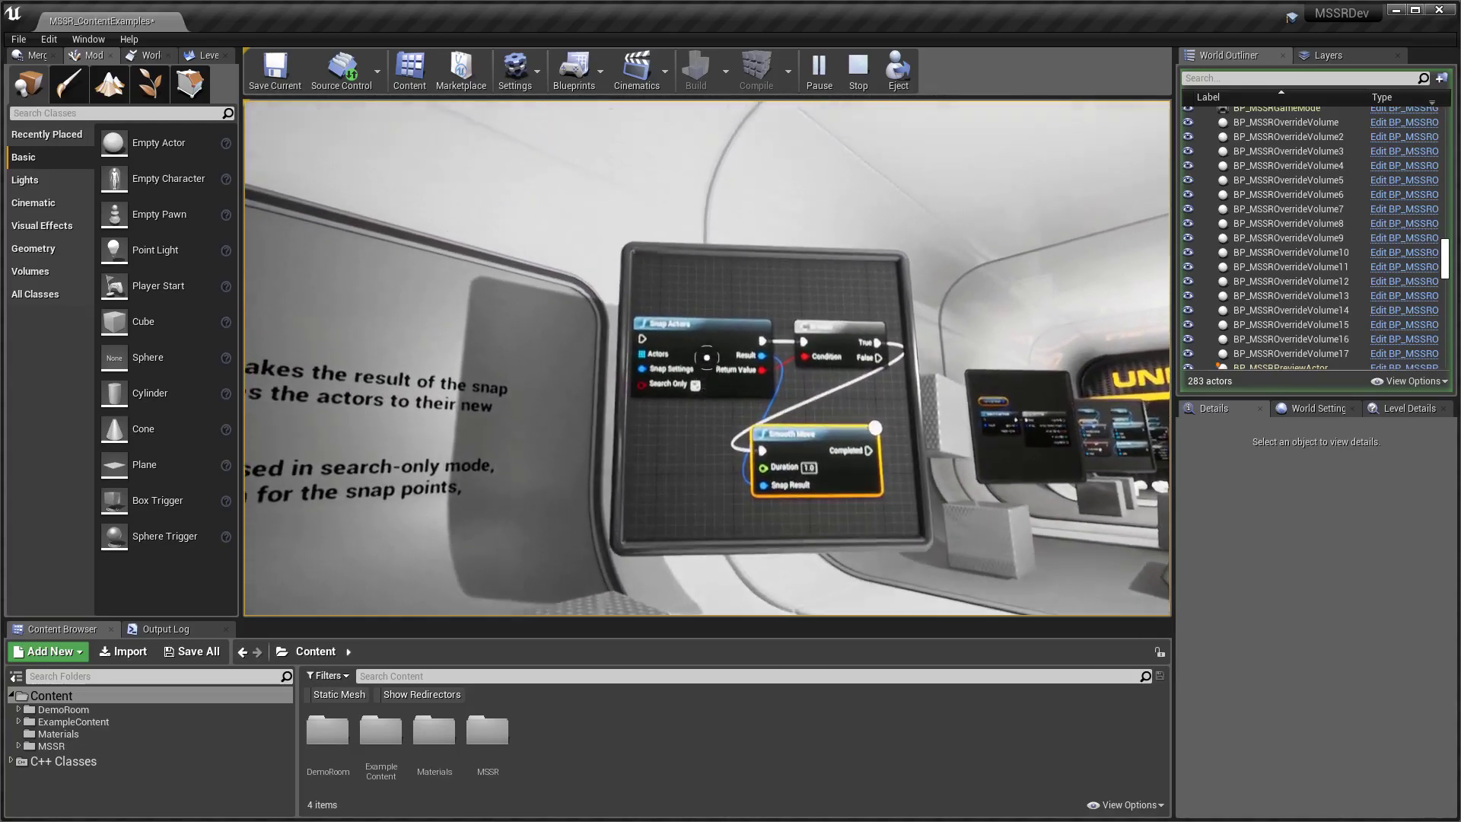
# Examine how the Snap Actors, Branch and Smooth Move nodes are wired on the 2. B board.
pyautogui.press('w')
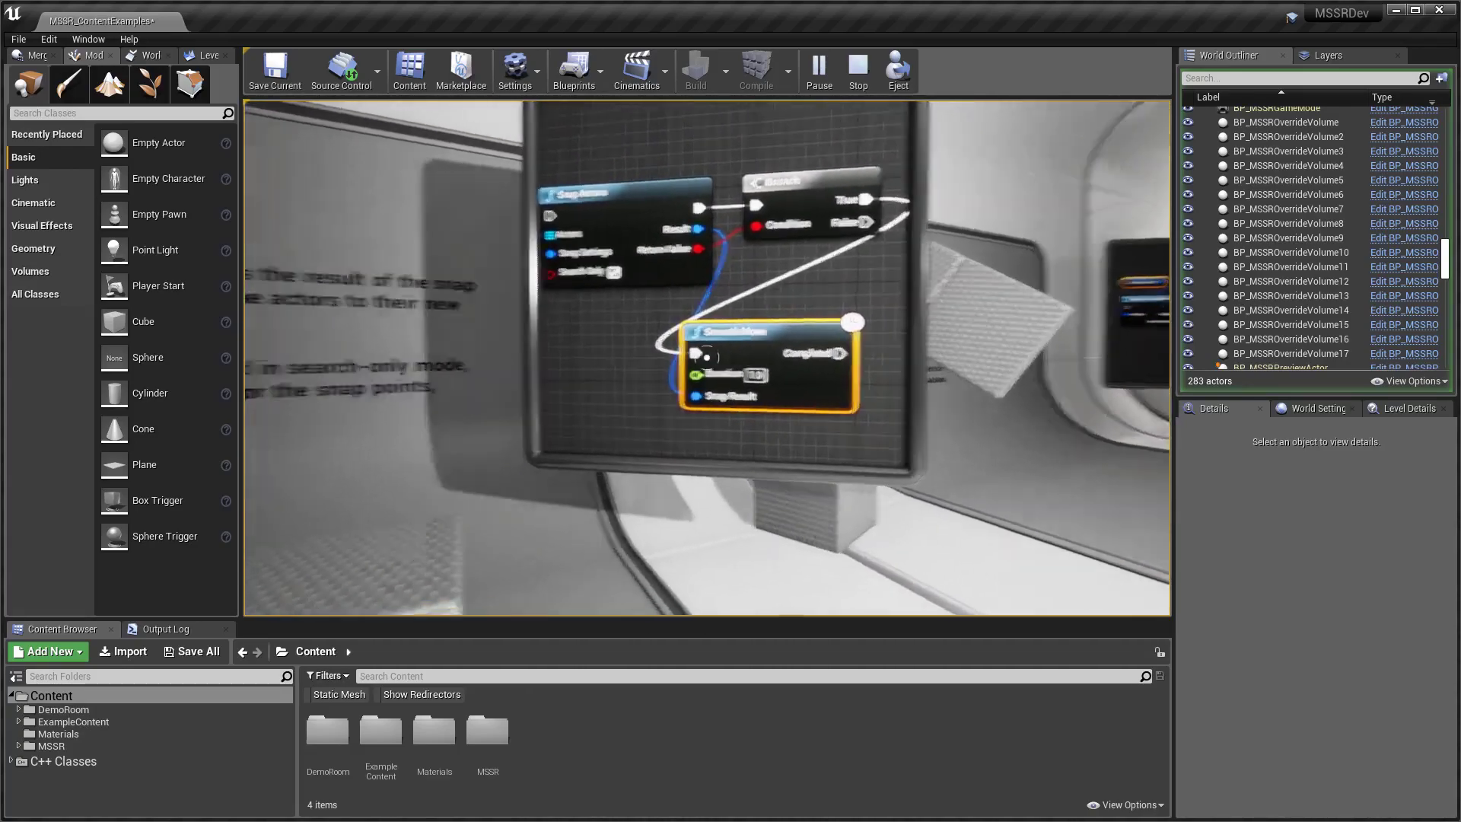
pyautogui.press('a')
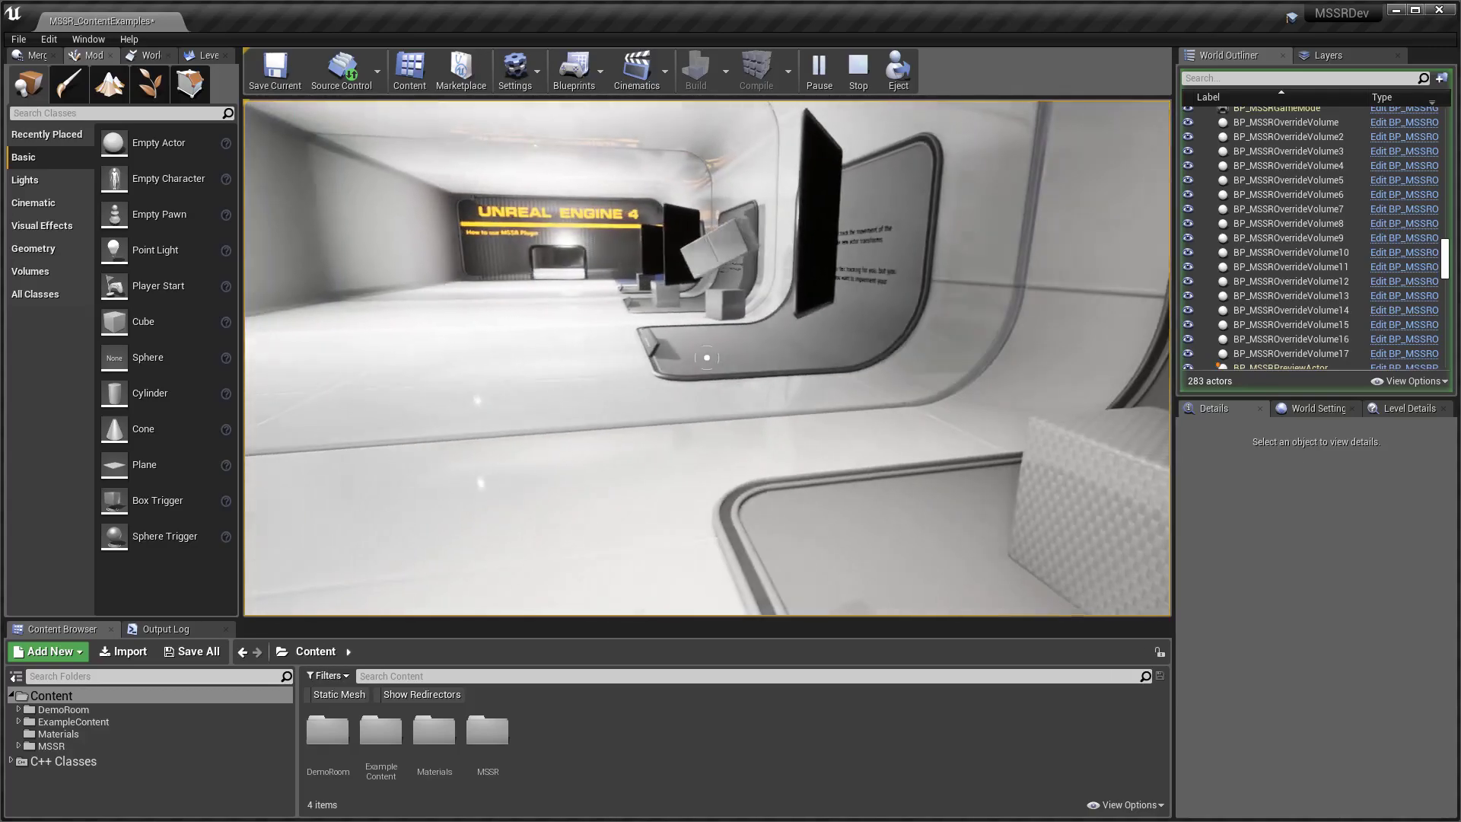
pyautogui.press('a')
# Walk to the 2. D display and snap the loose cube against the neighbouring cube using the orange preview.
pyautogui.press('w')
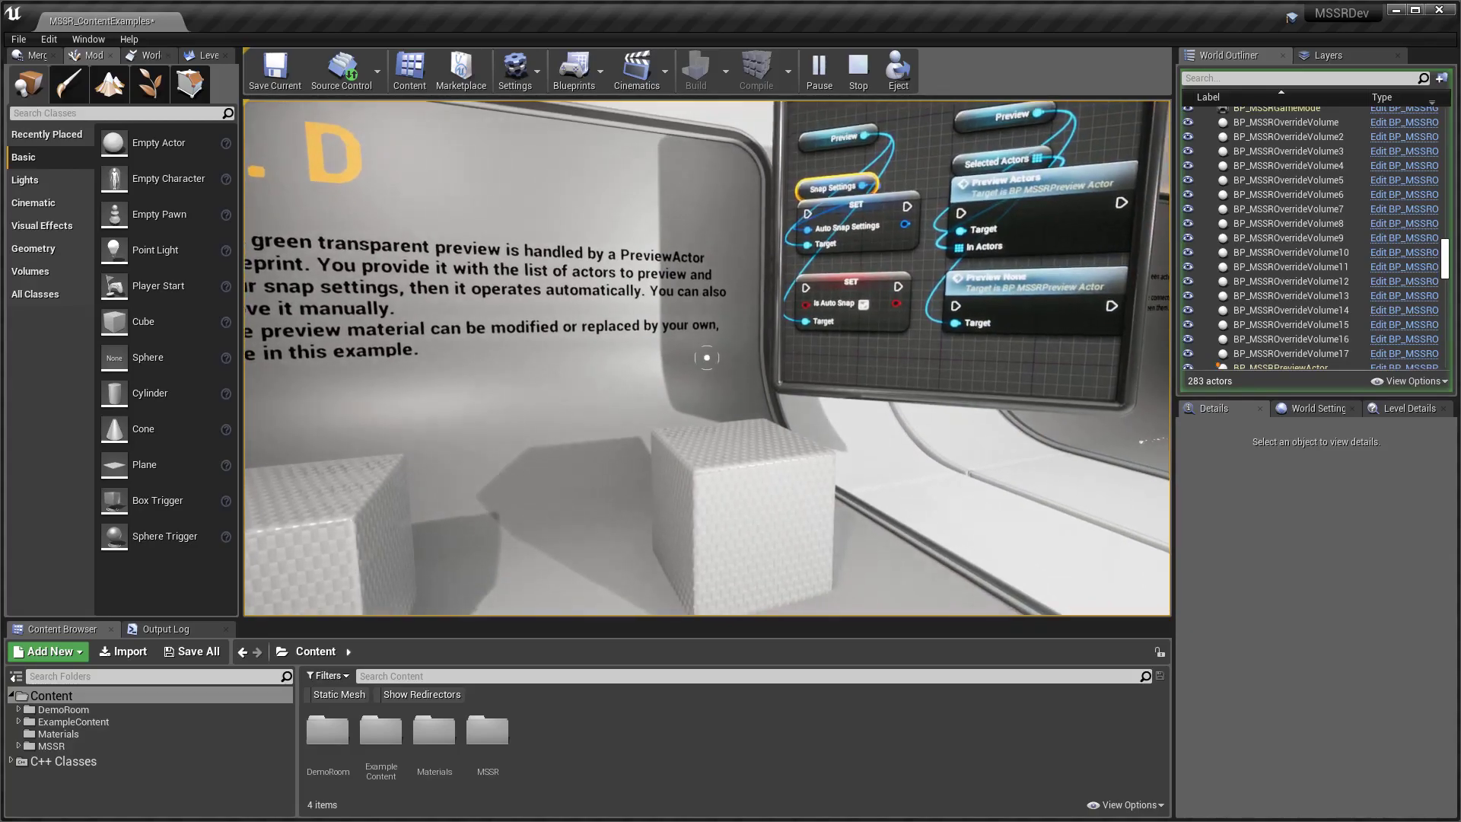
pyautogui.press('w')
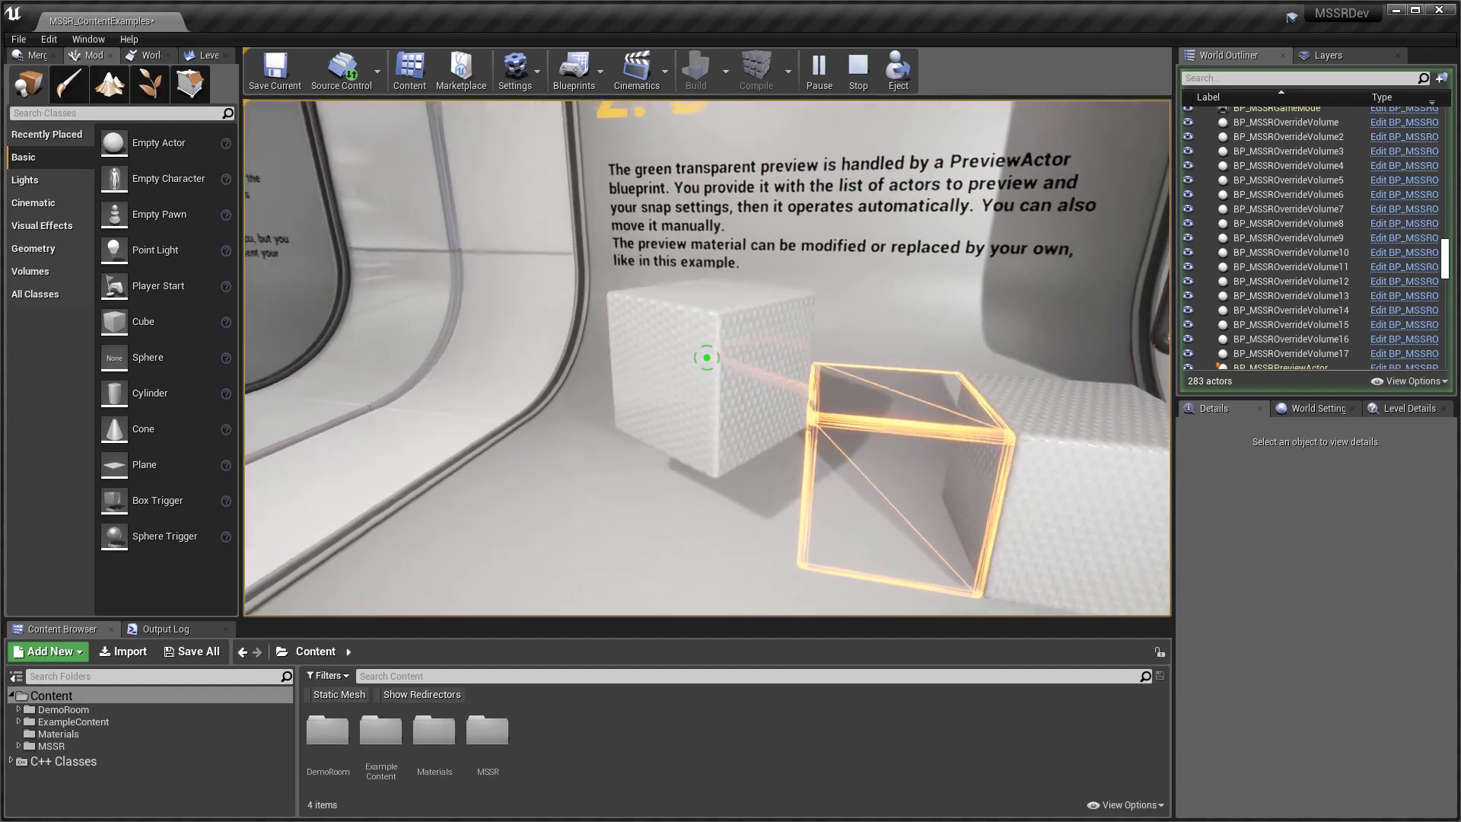
pyautogui.click(707, 357)
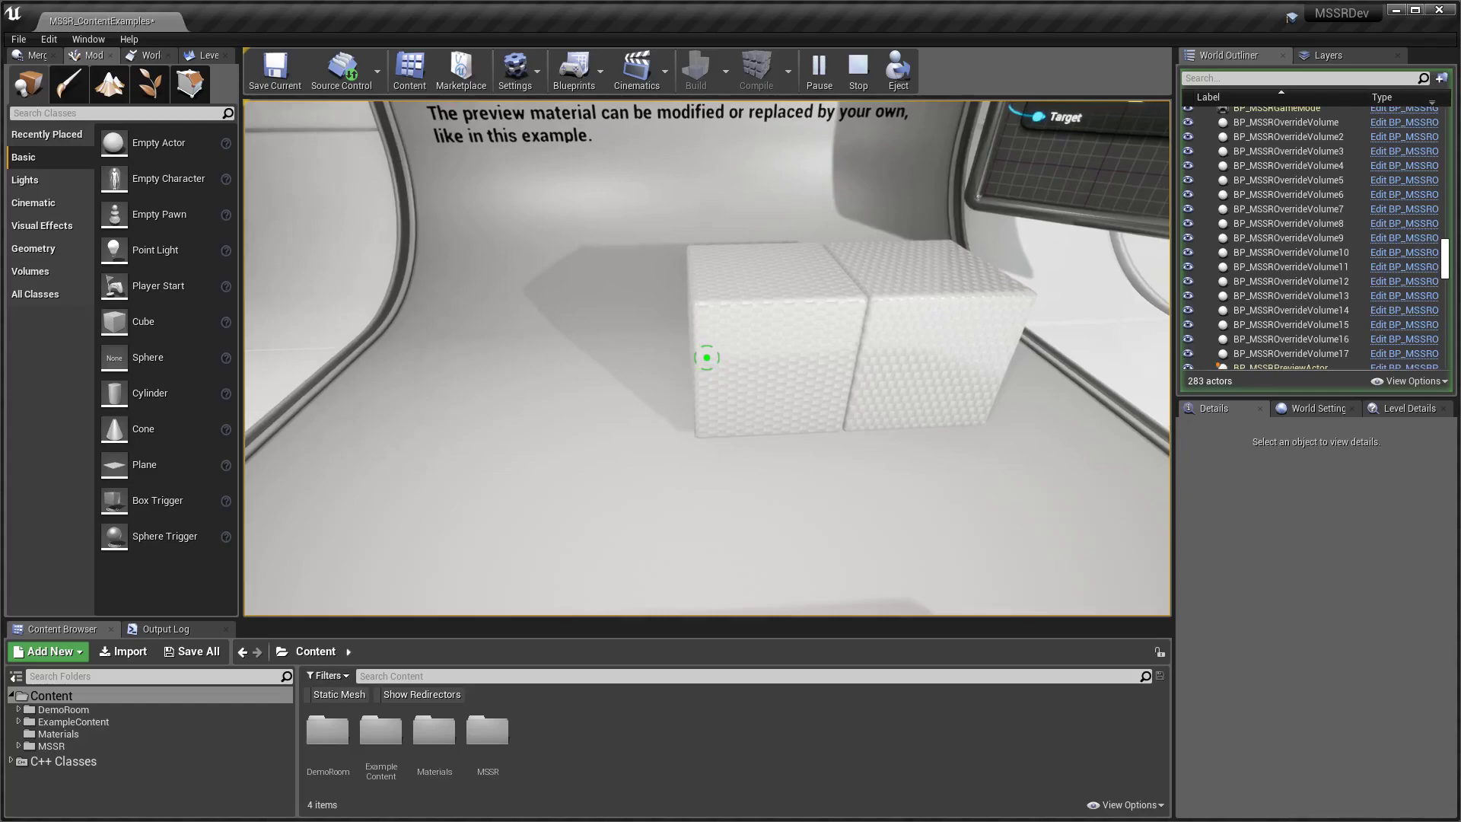
# Show plugin content in the Content Browser and select BP_MSSRPreviewActor in the MSSR Content Blueprints folder.
pyautogui.hotkey('shift', 'F1')
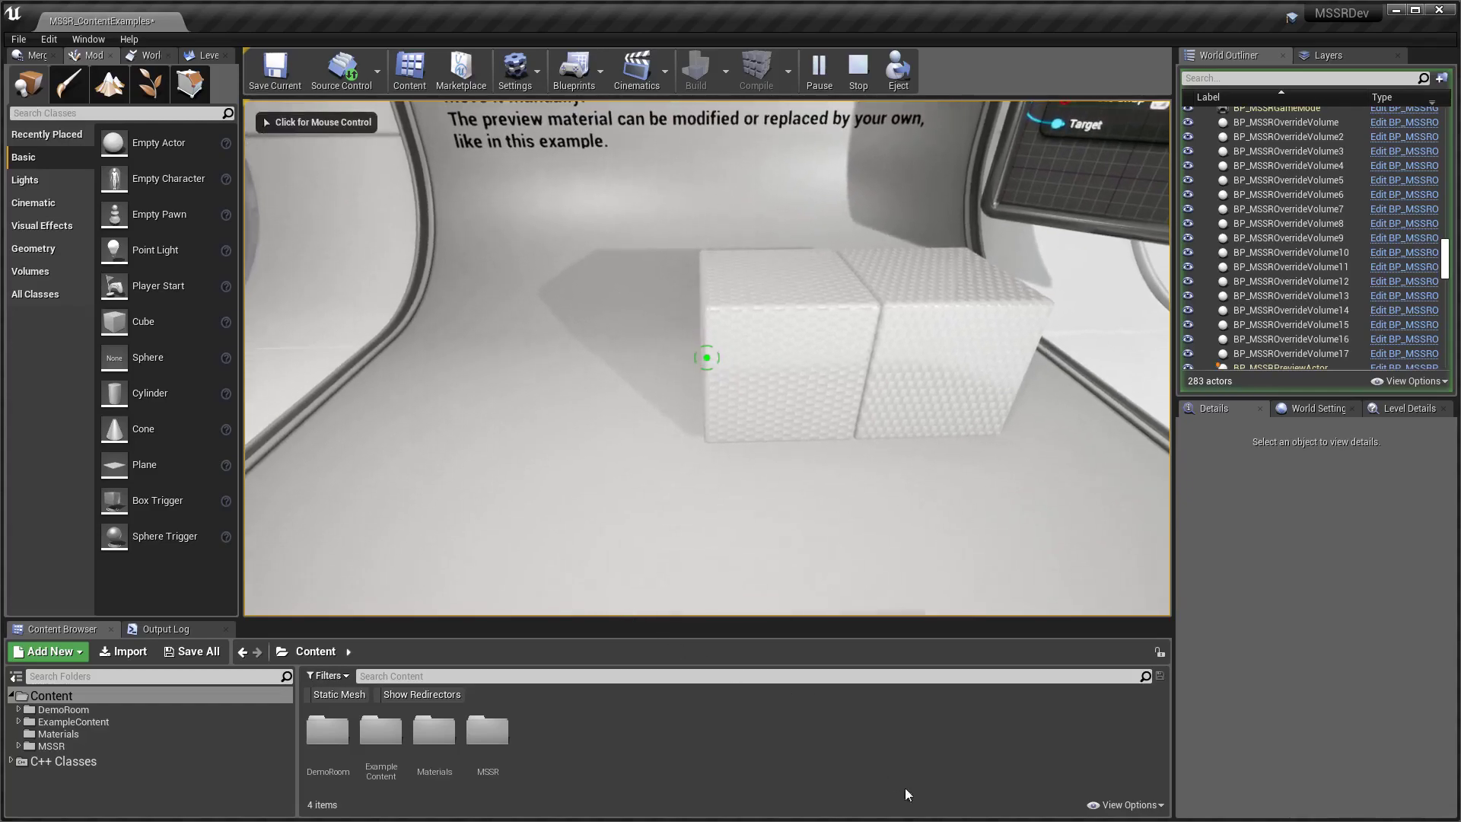
pyautogui.click(1128, 805)
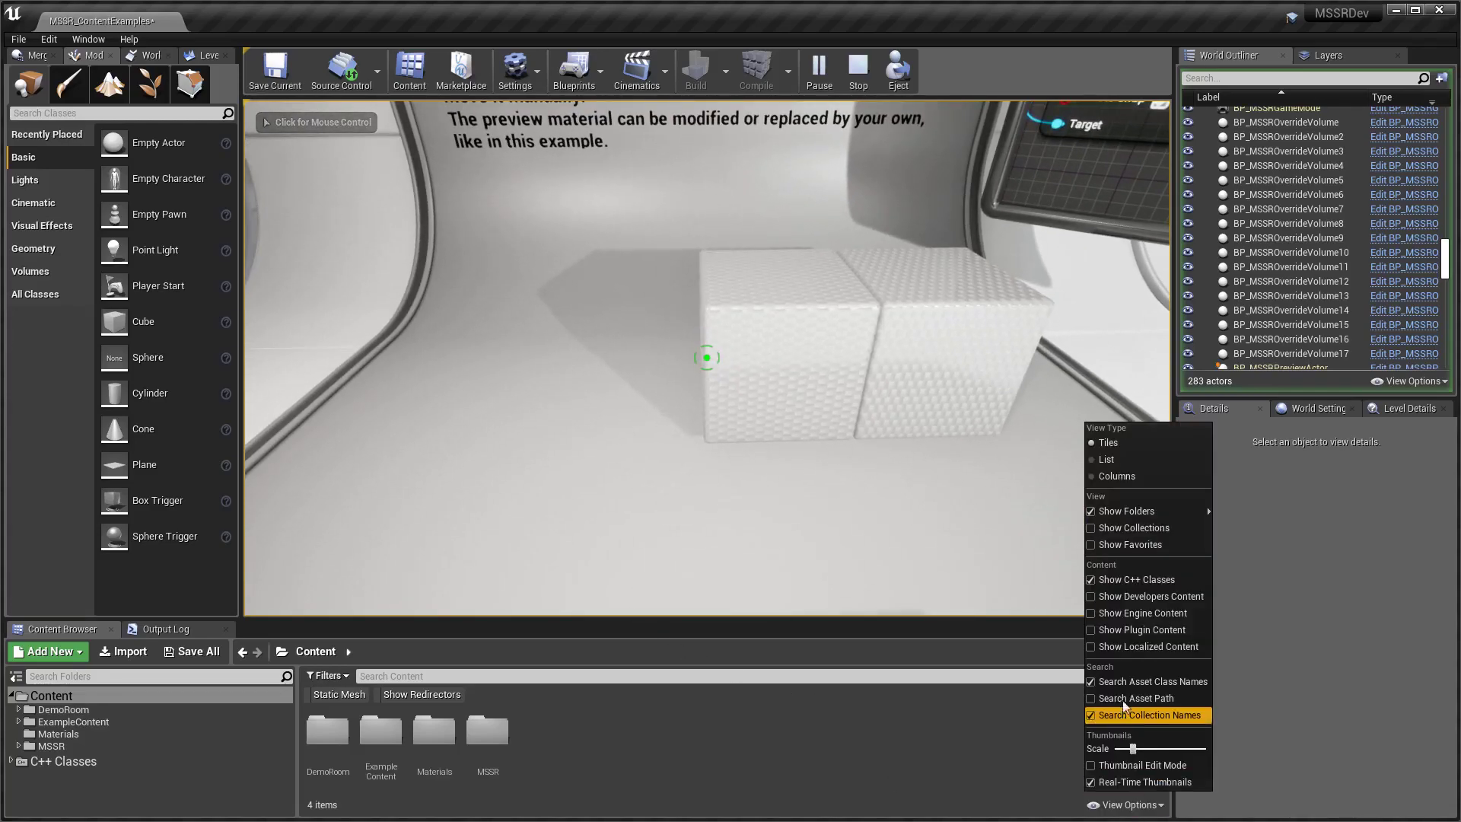
pyautogui.click(1164, 630)
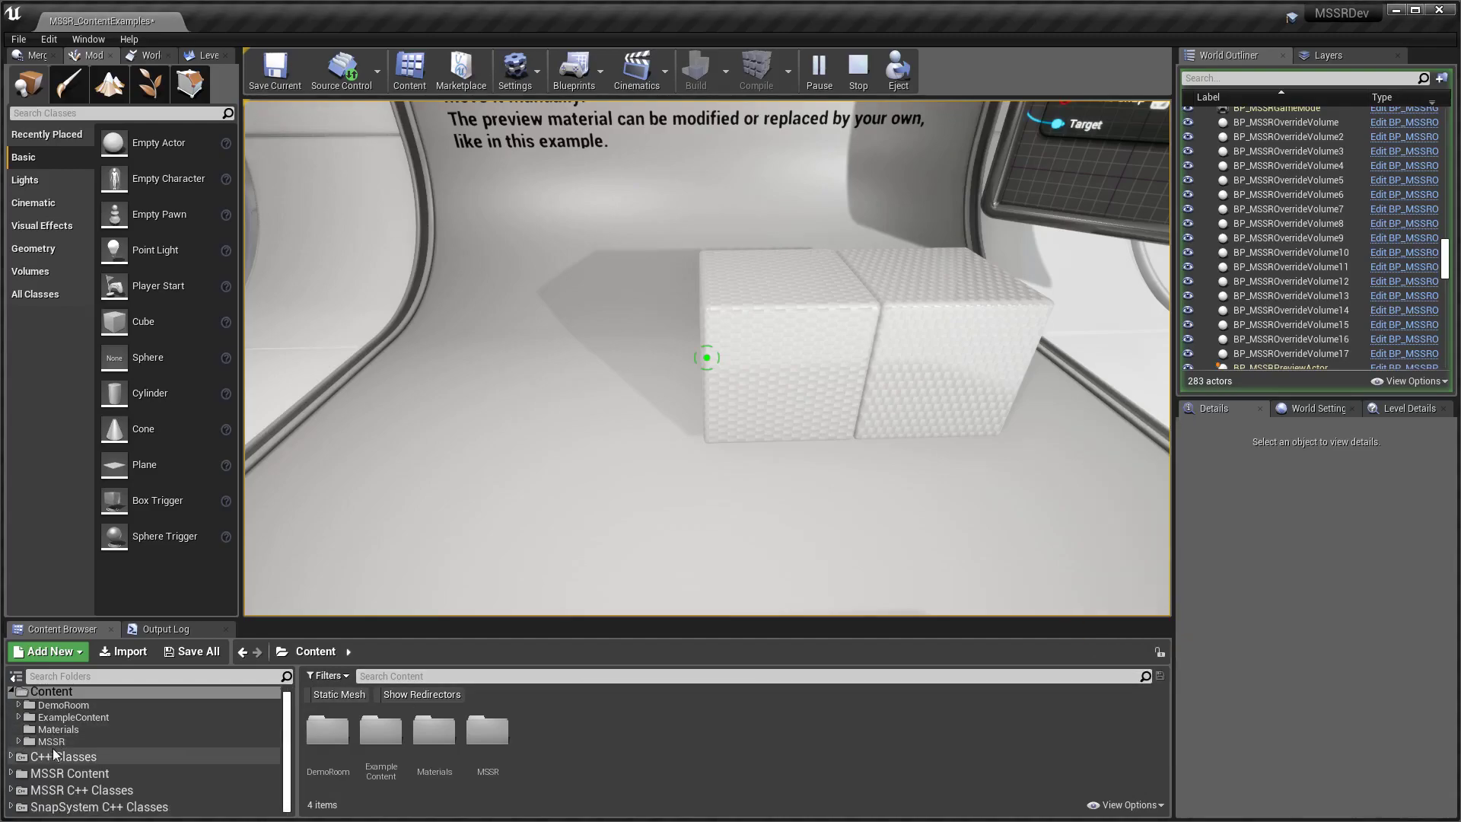
pyautogui.click(13, 773)
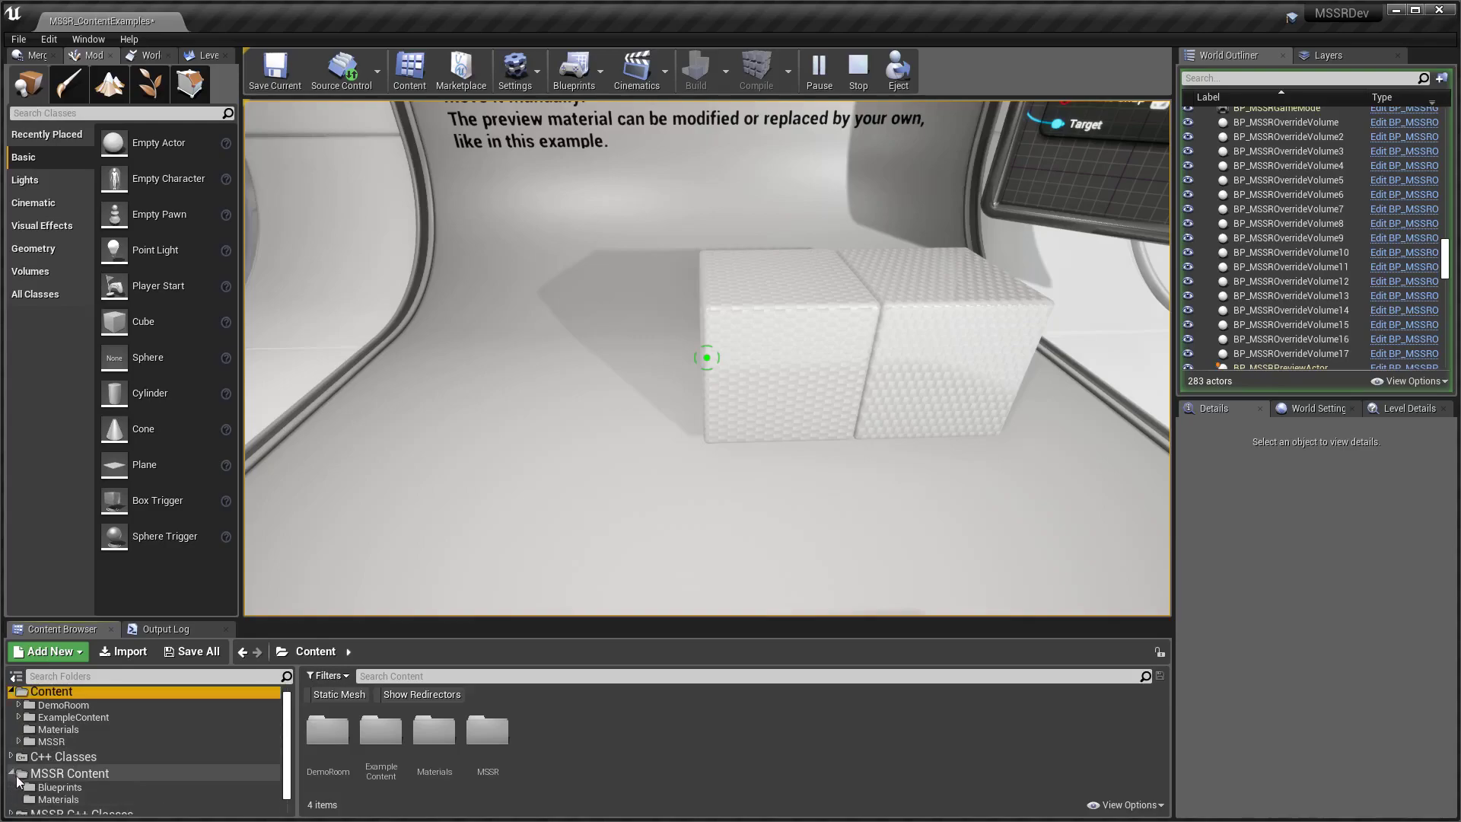
pyautogui.click(59, 787)
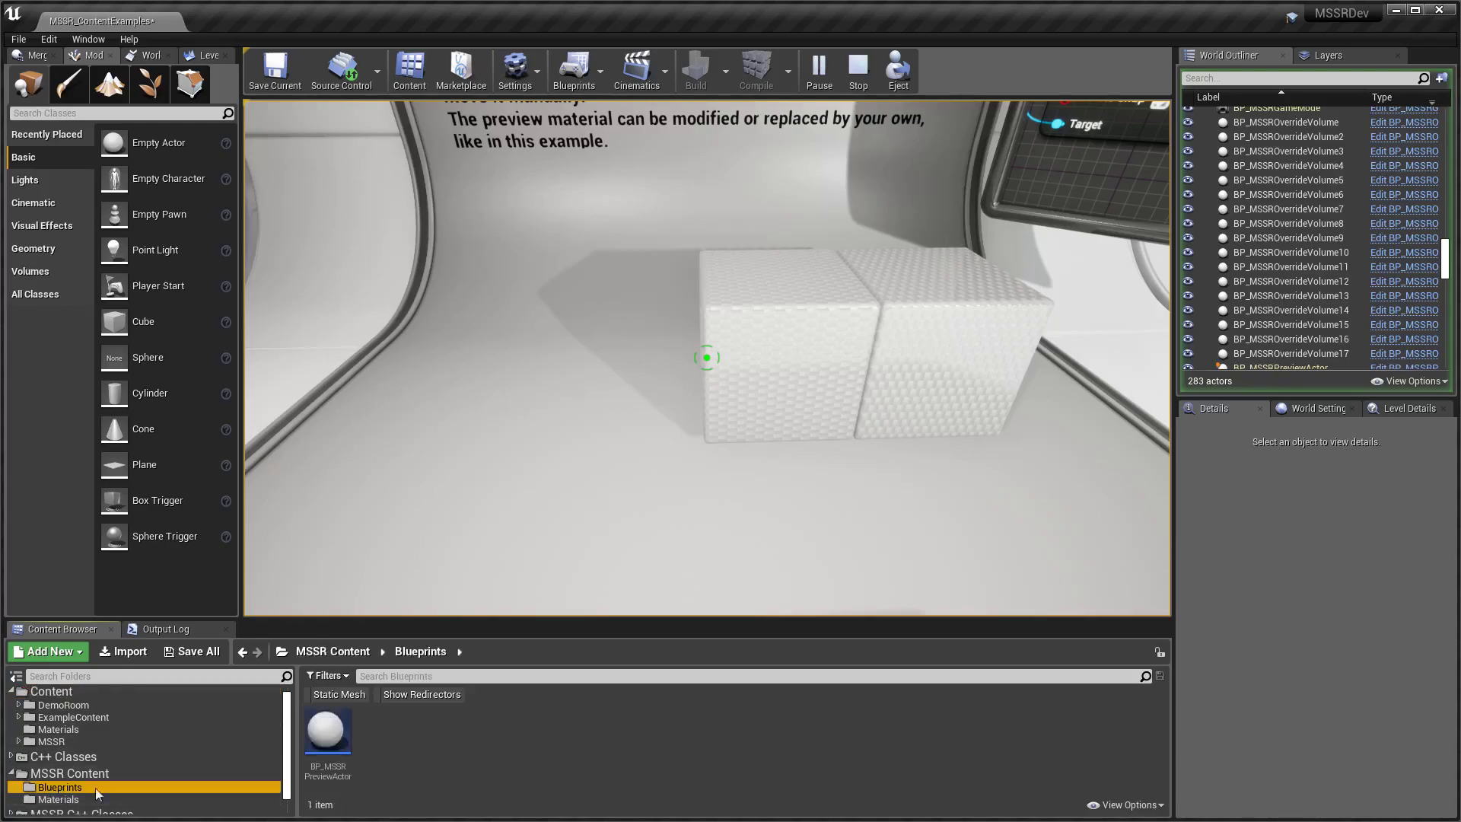
pyautogui.click(333, 740)
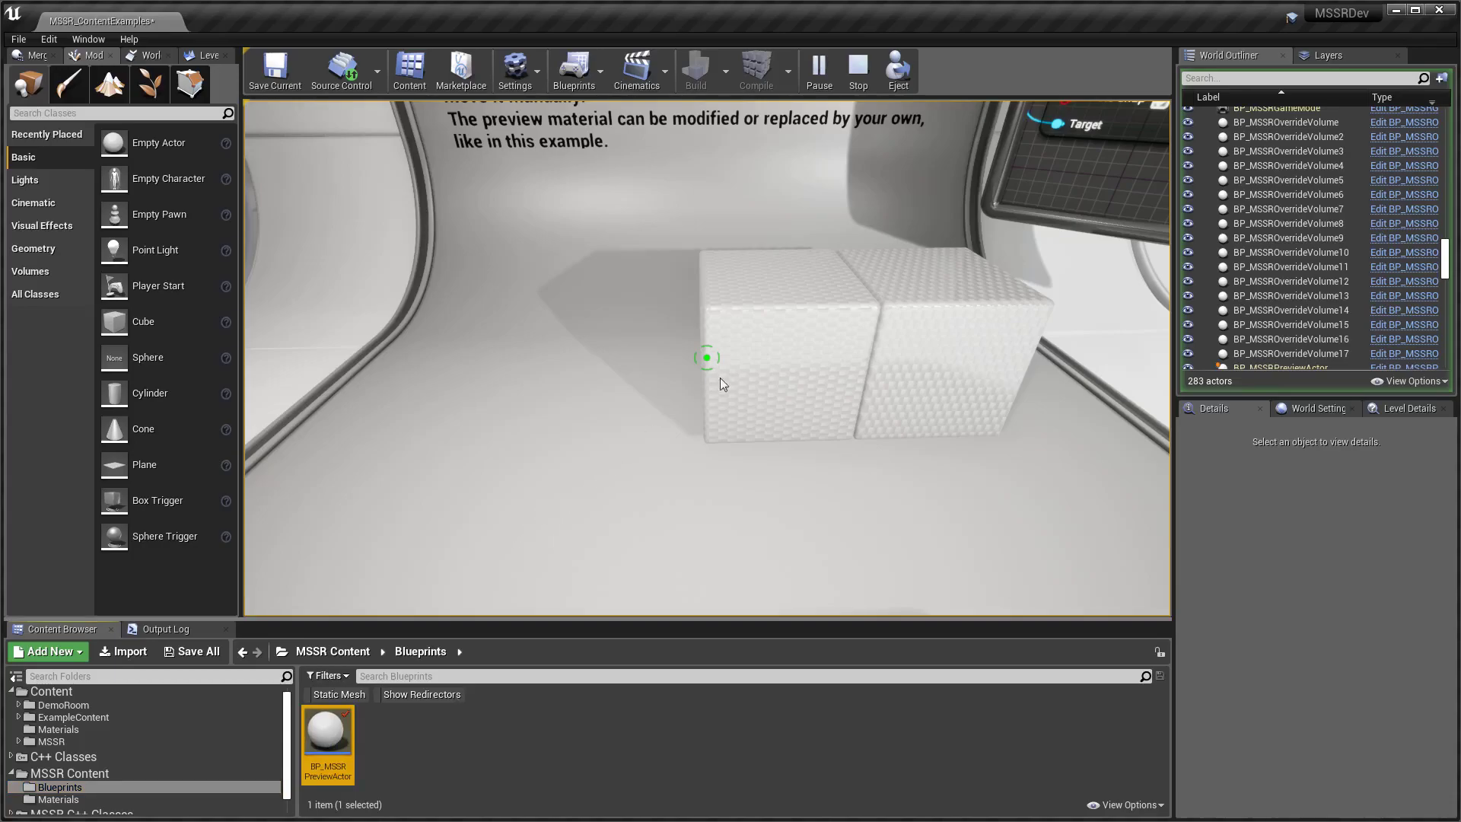
# Return to player control, walk to the 2. E Connection Discovery display and step on its button.
pyautogui.click(591, 512)
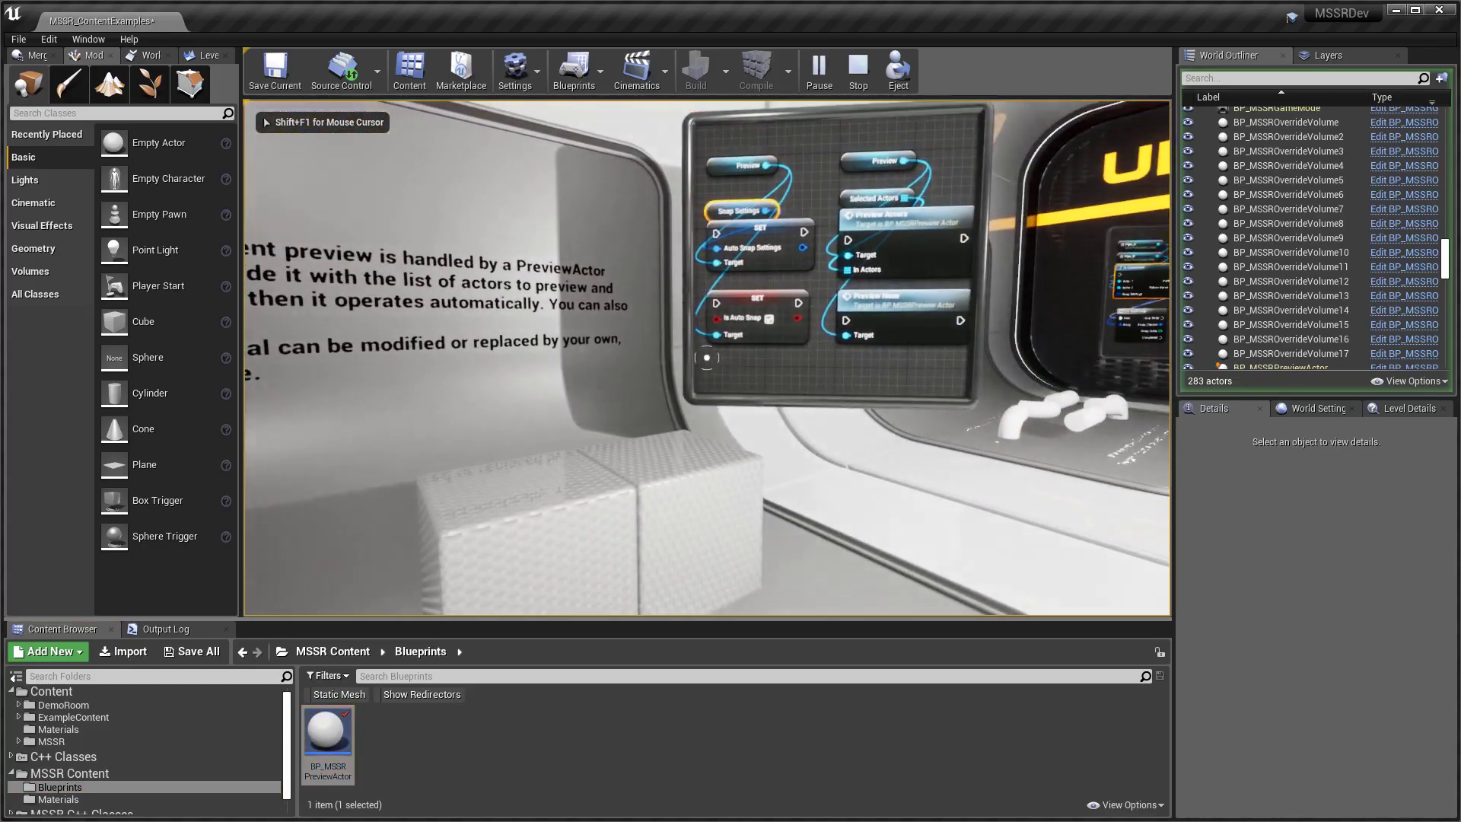
pyautogui.press('w')
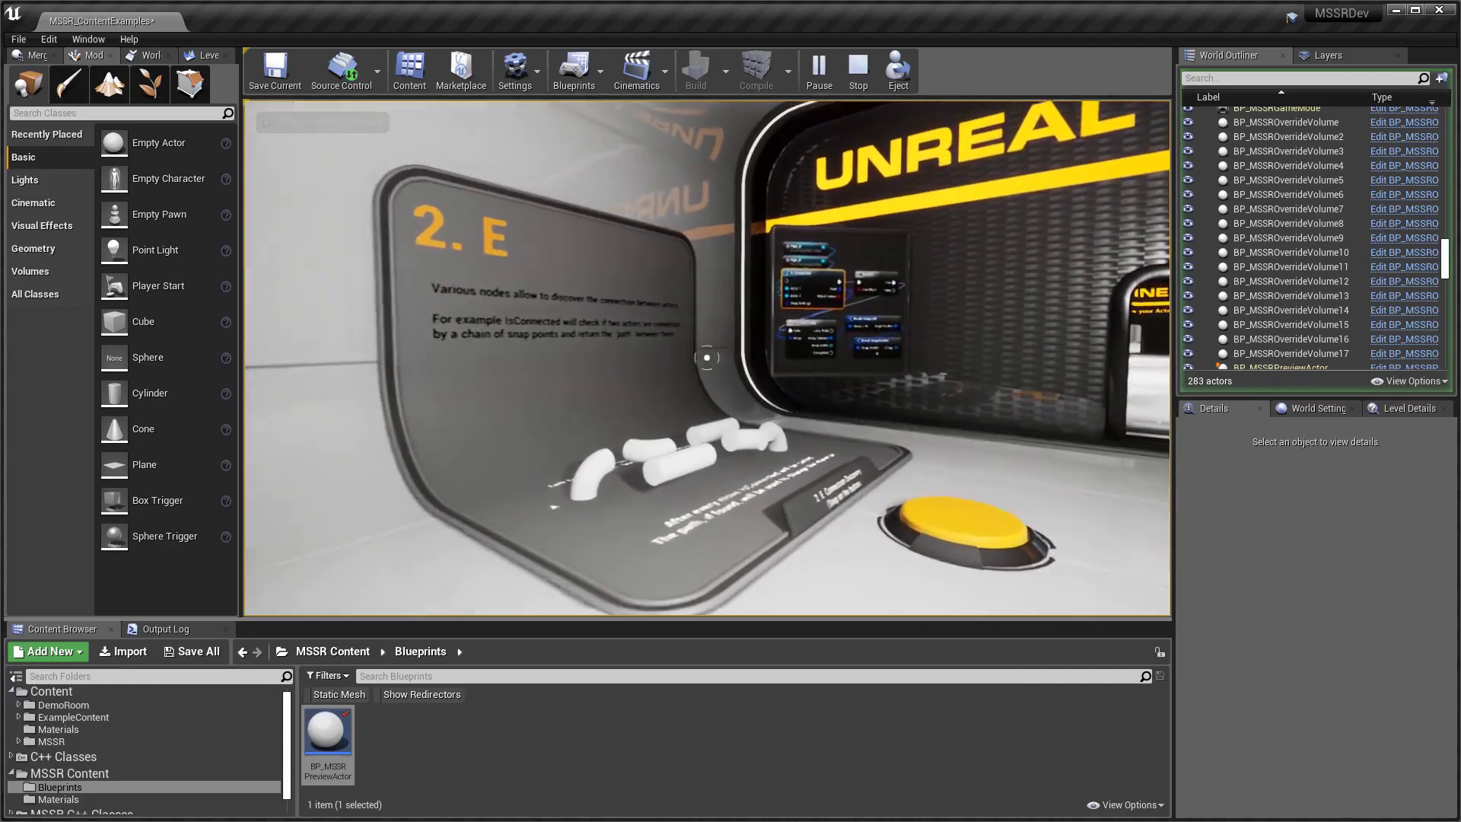
pyautogui.press('w')
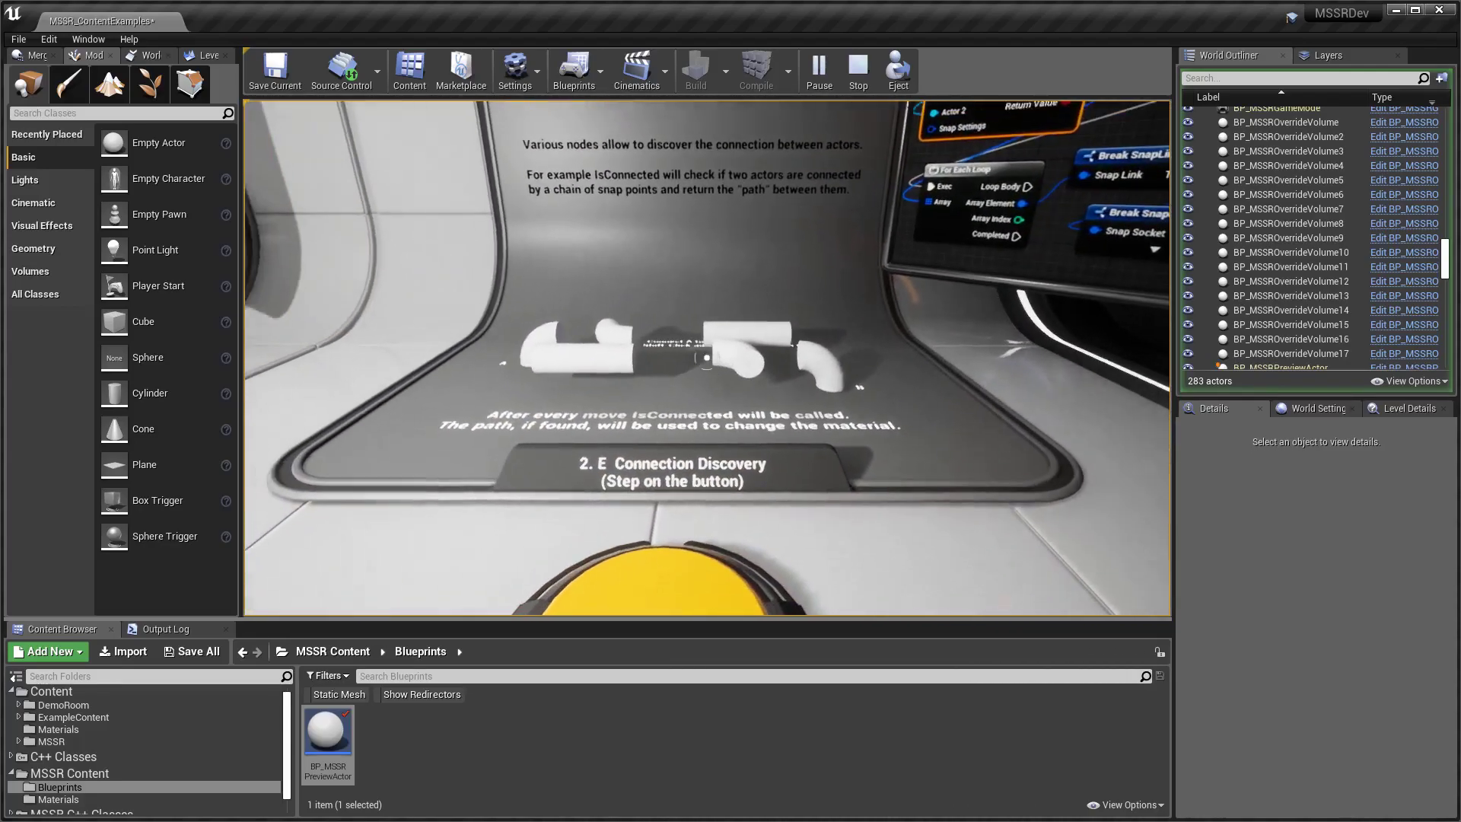
pyautogui.press('w')
pyautogui.press('s')
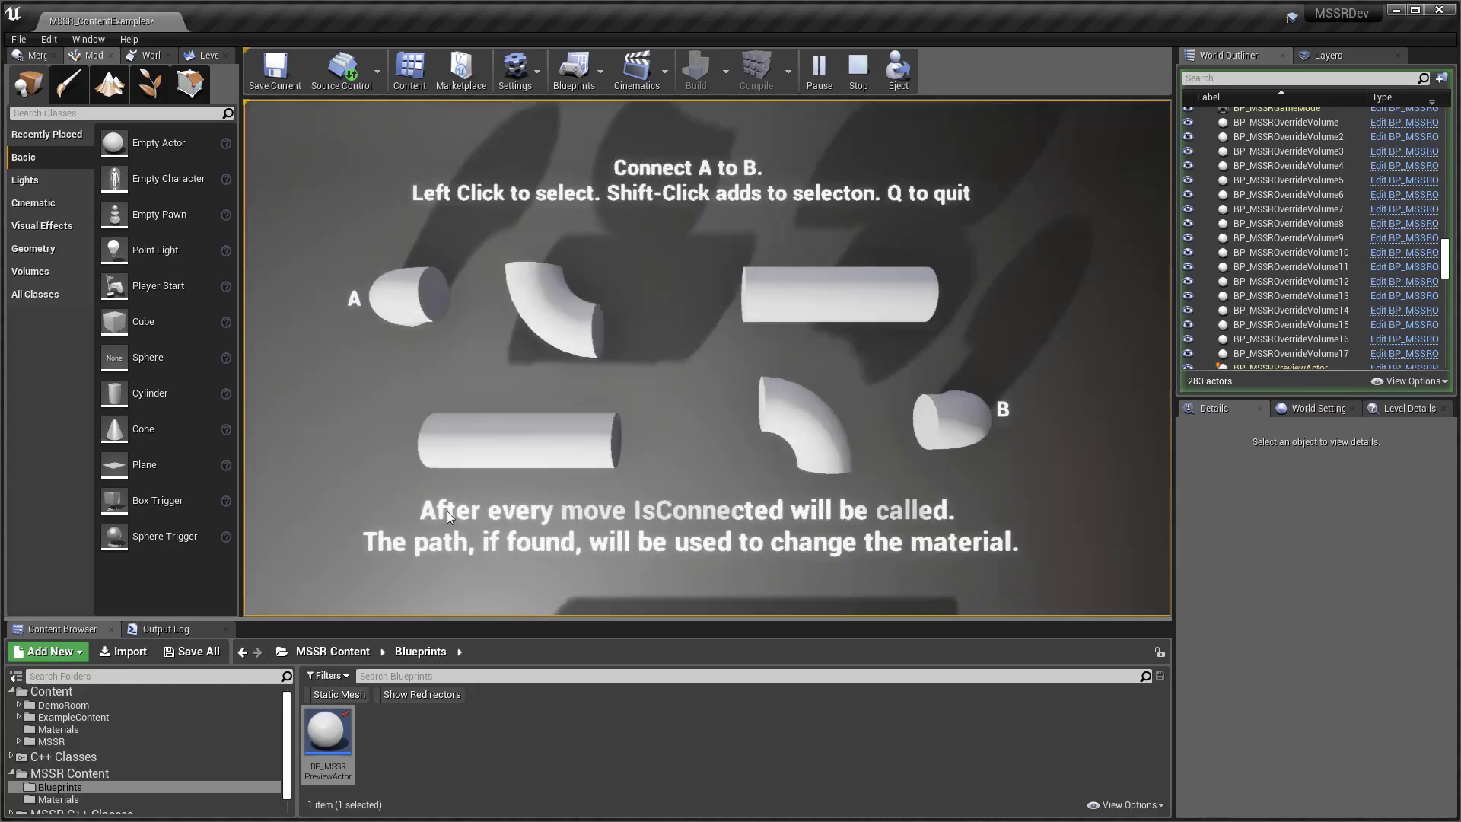
# Build a run from A with a straight pipe and both curved pipes, shift the other straight pipe slightly down, and quit the puzzle.
pyautogui.moveTo(510, 433); pyautogui.dragTo(527, 306)
pyautogui.moveTo(805, 427); pyautogui.dragTo(788, 385)
pyautogui.moveTo(833, 296); pyautogui.dragTo(835, 336)
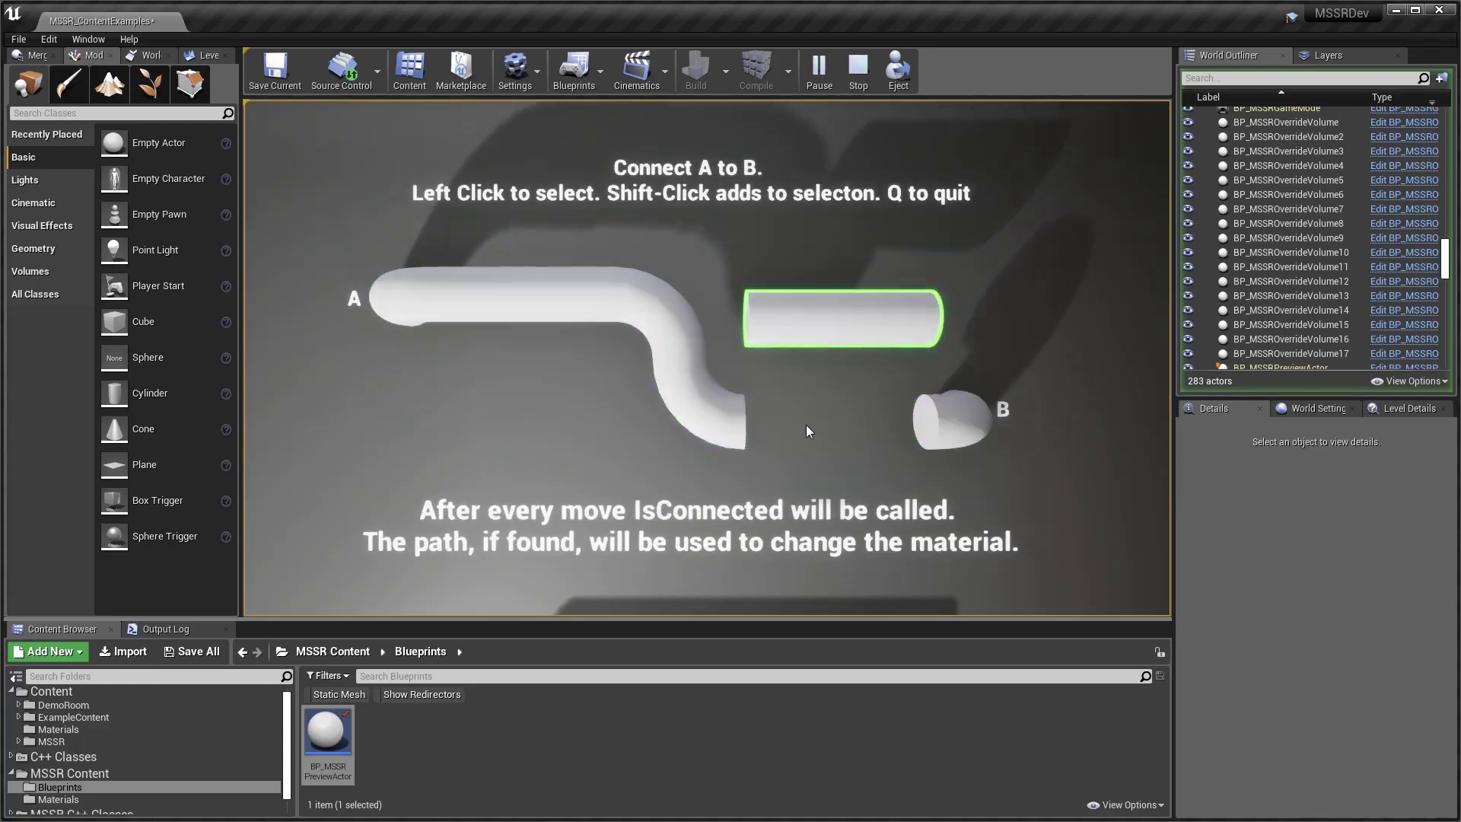
pyautogui.press('q')
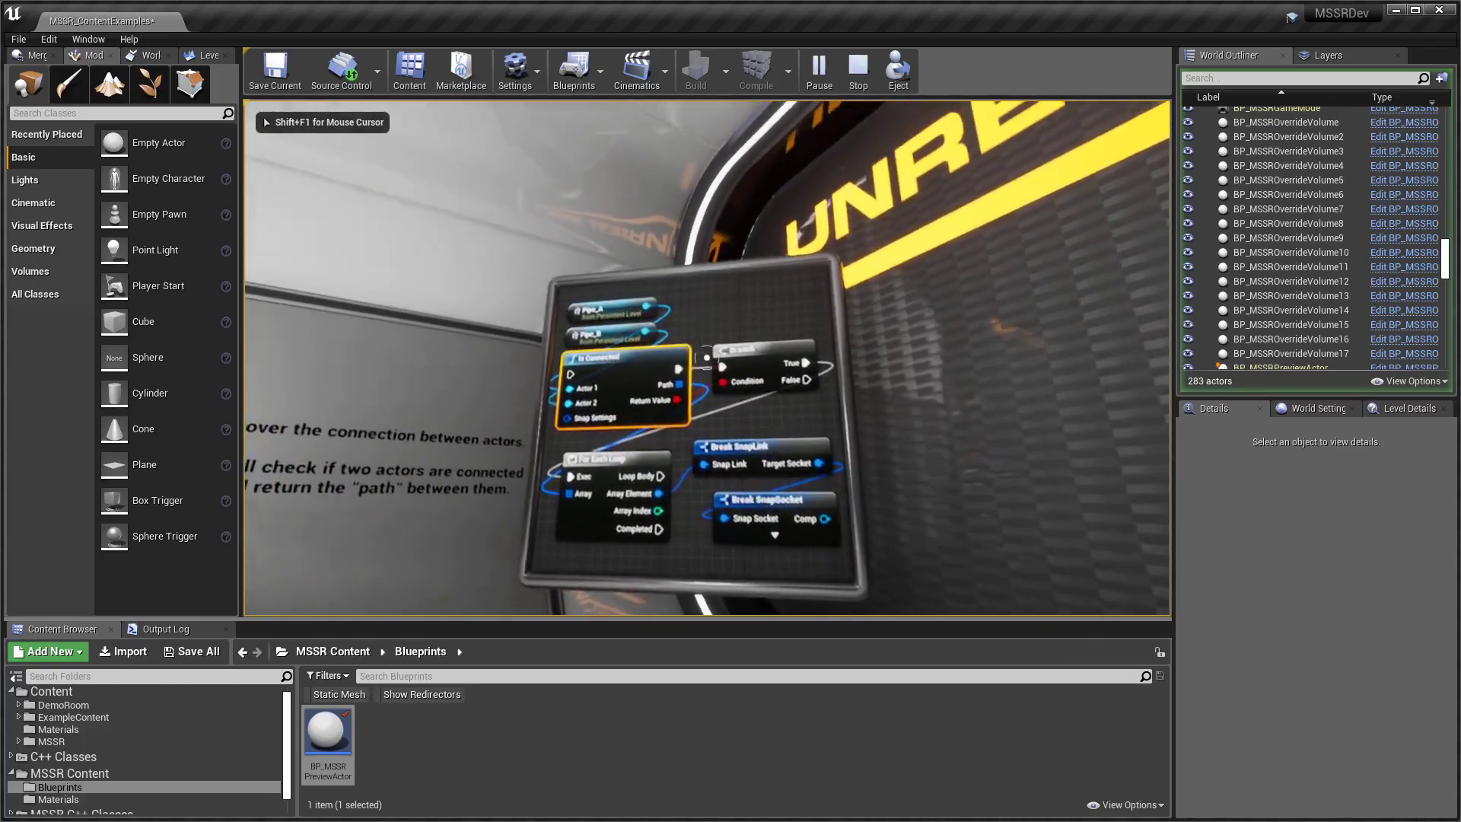
# Re-enter the 2. E puzzle, pull the straight pipe out of the A run to above the gap, and quit.
pyautogui.press('w')
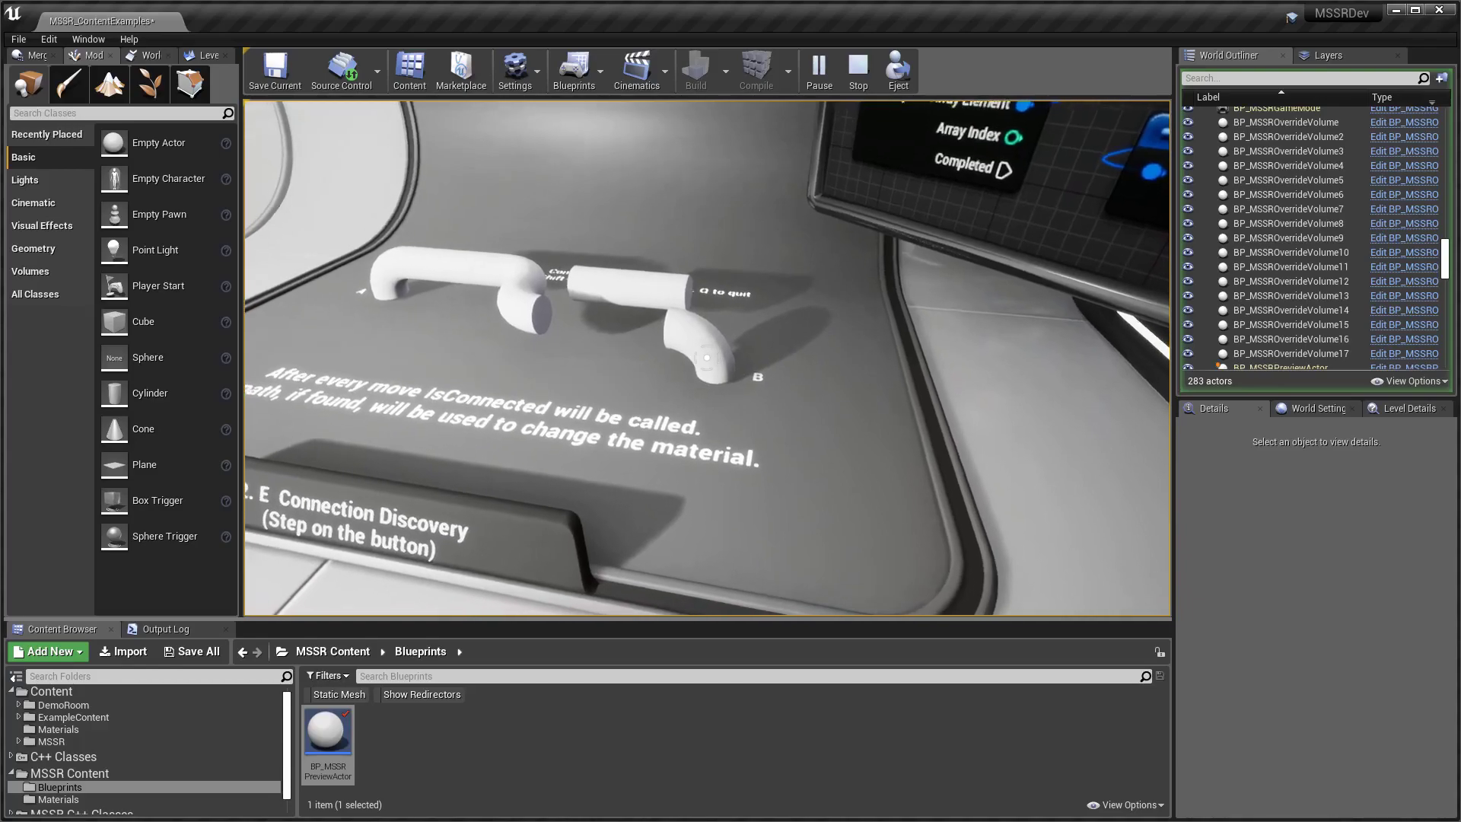
pyautogui.press('w')
pyautogui.press('w')
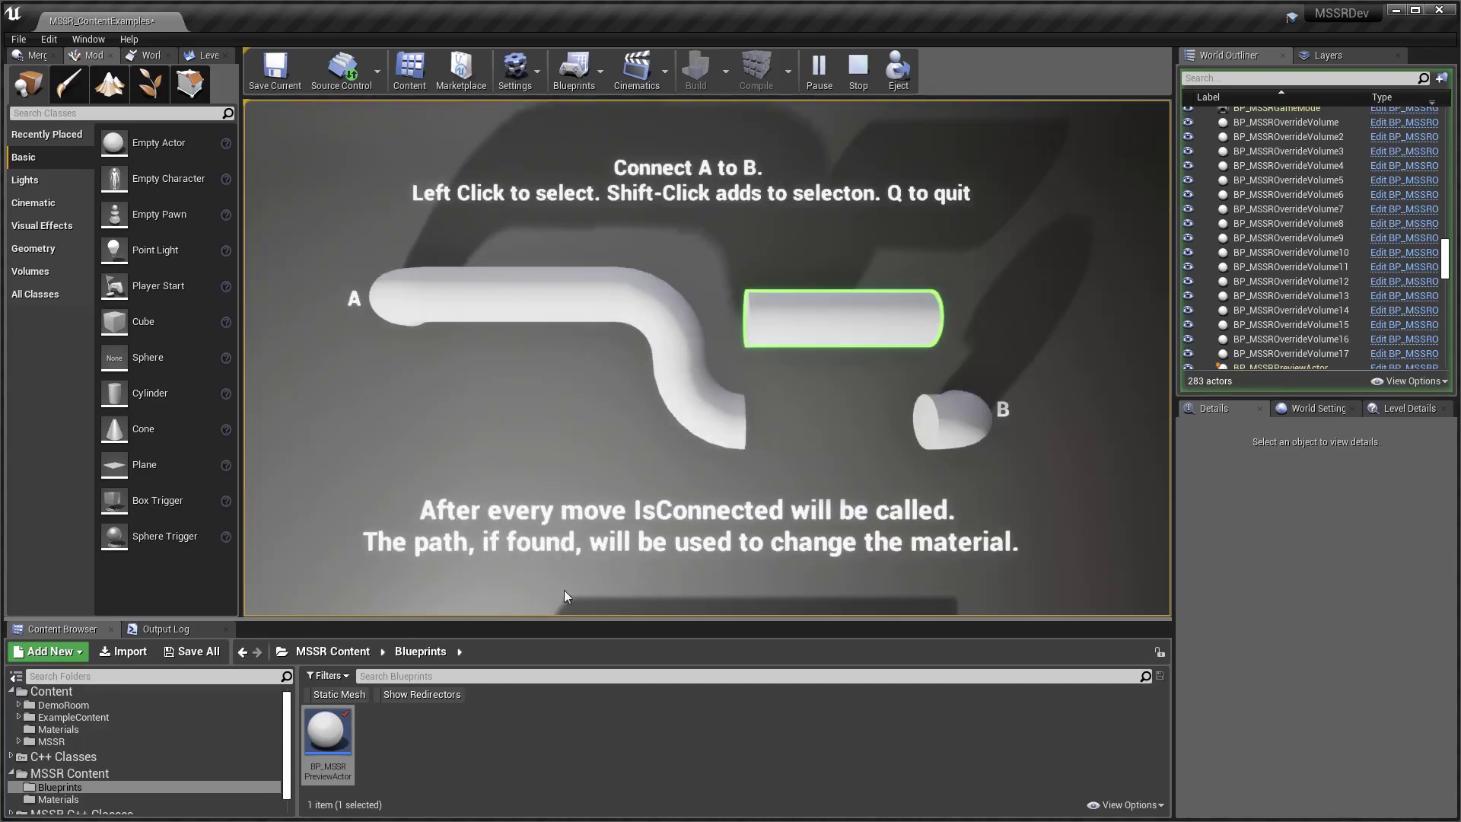
pyautogui.moveTo(391, 297); pyautogui.dragTo(537, 183)
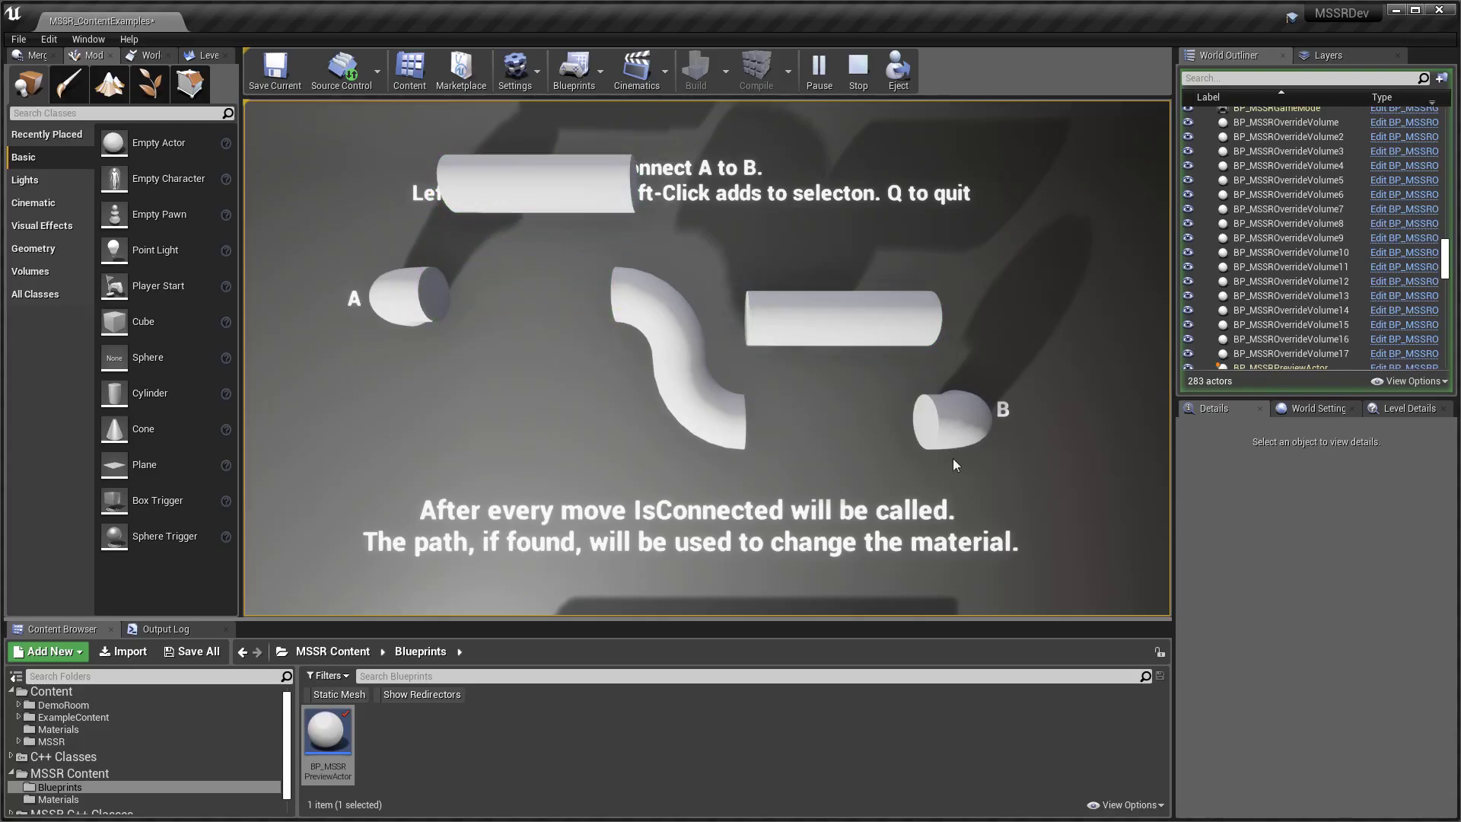
pyautogui.press('q')
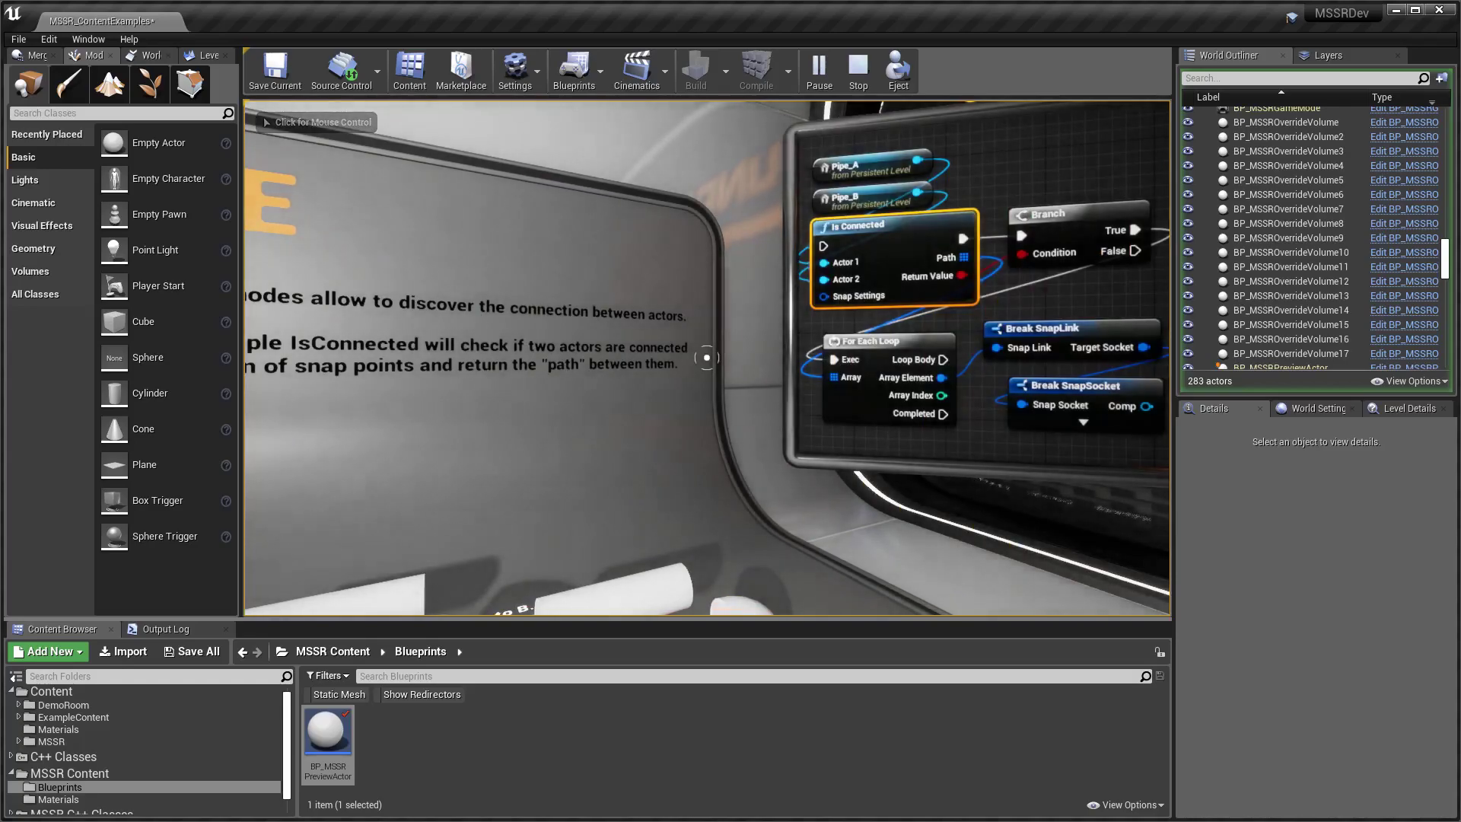
# Walk on to the Prepare your Actors panel, read its mesh requirements, and head for the 3. A display.
pyautogui.press('d')
pyautogui.press('w')
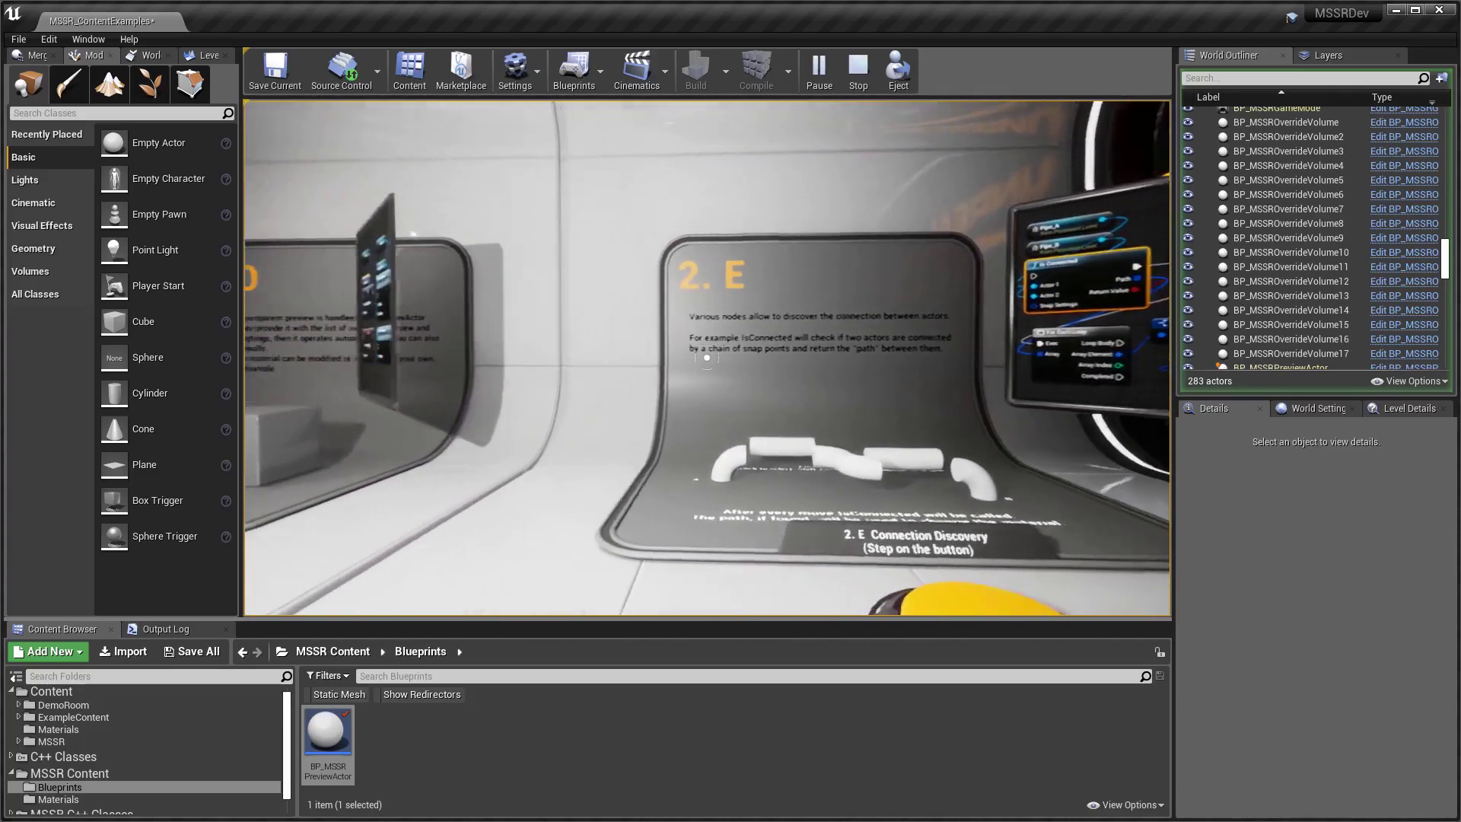
pyautogui.press('a')
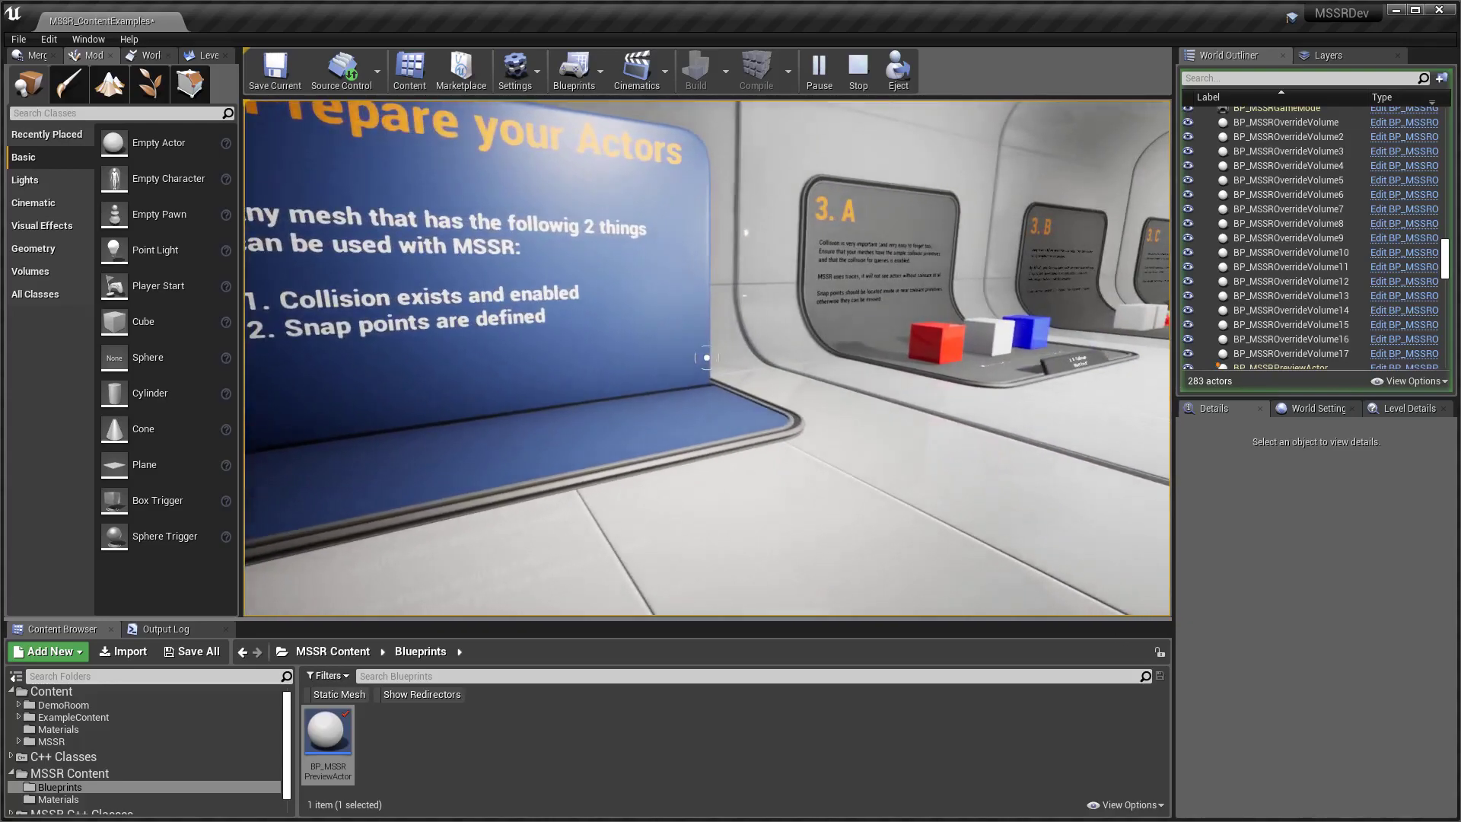
pyautogui.press('d')
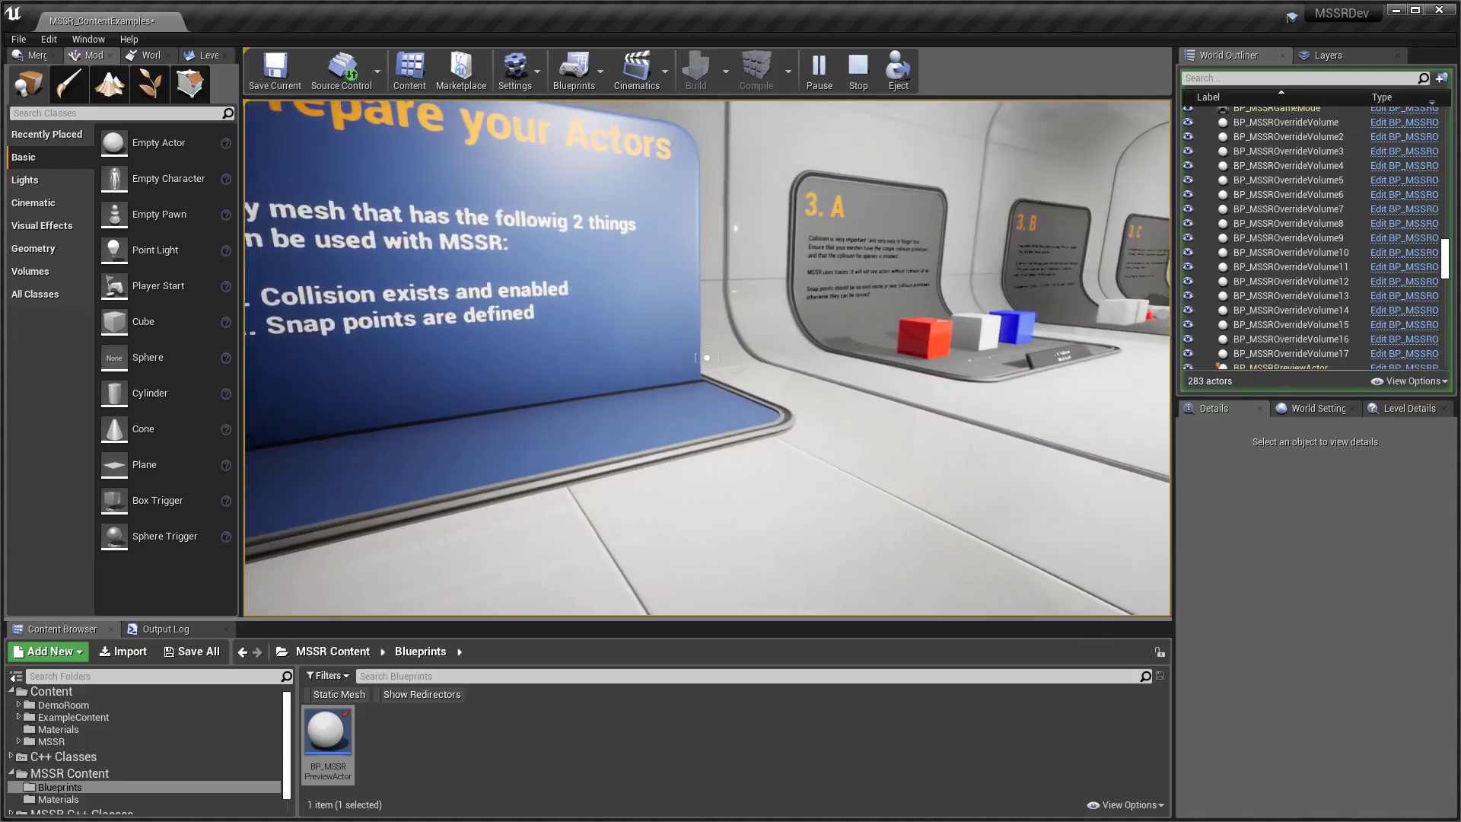
pyautogui.press('a')
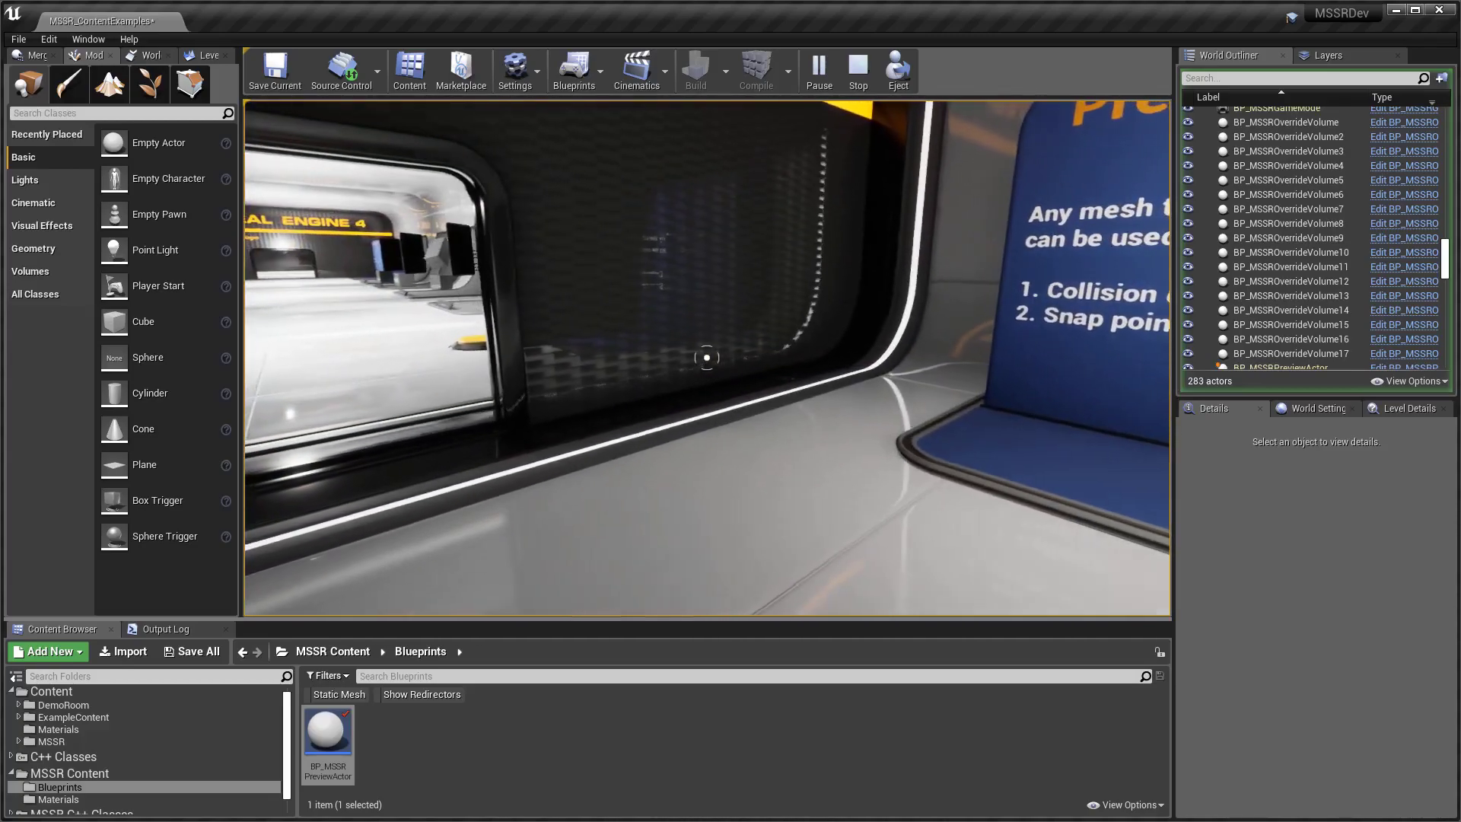
pyautogui.press('d')
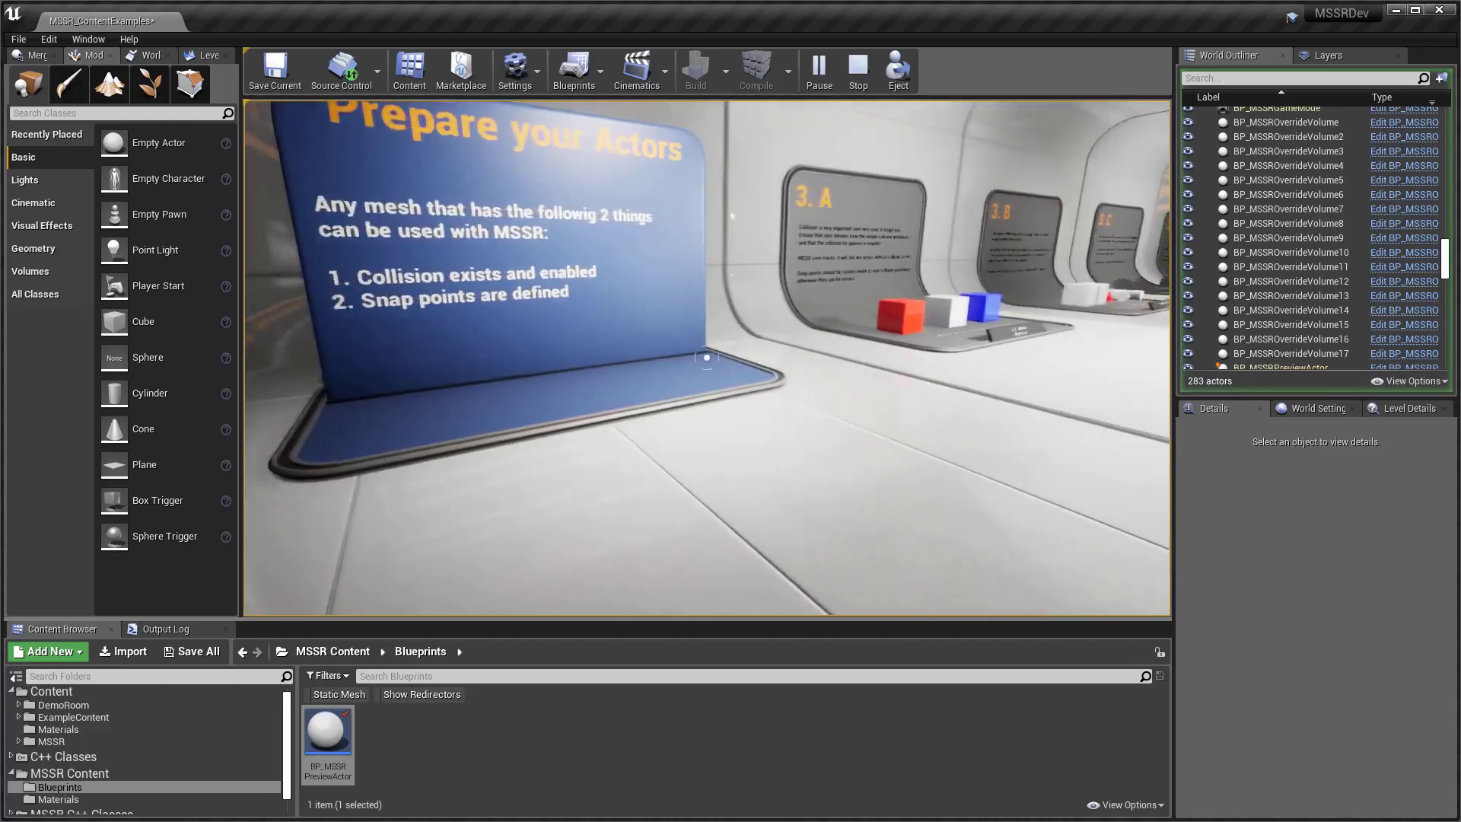
pyautogui.press('a')
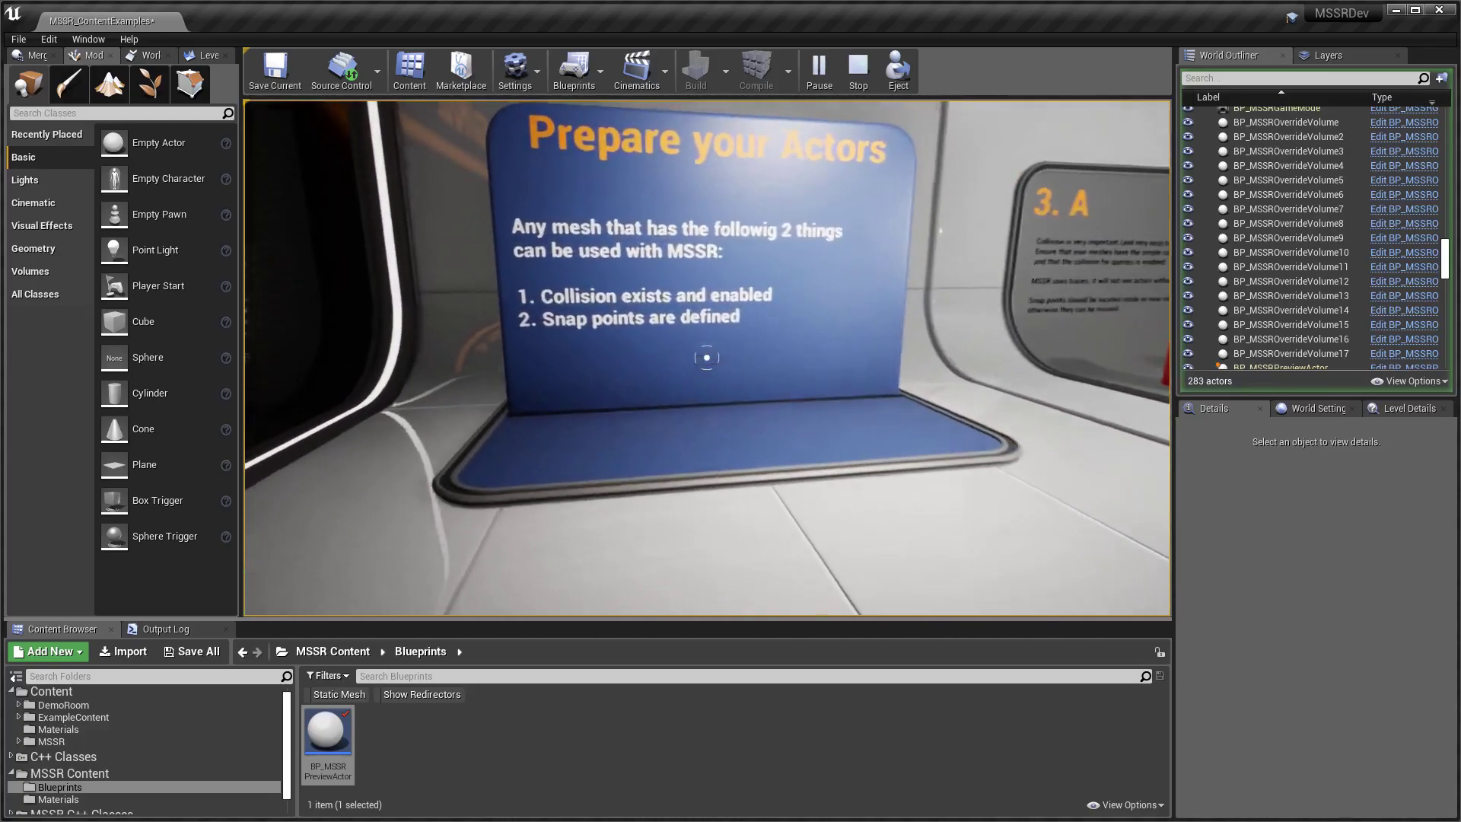
pyautogui.press('d')
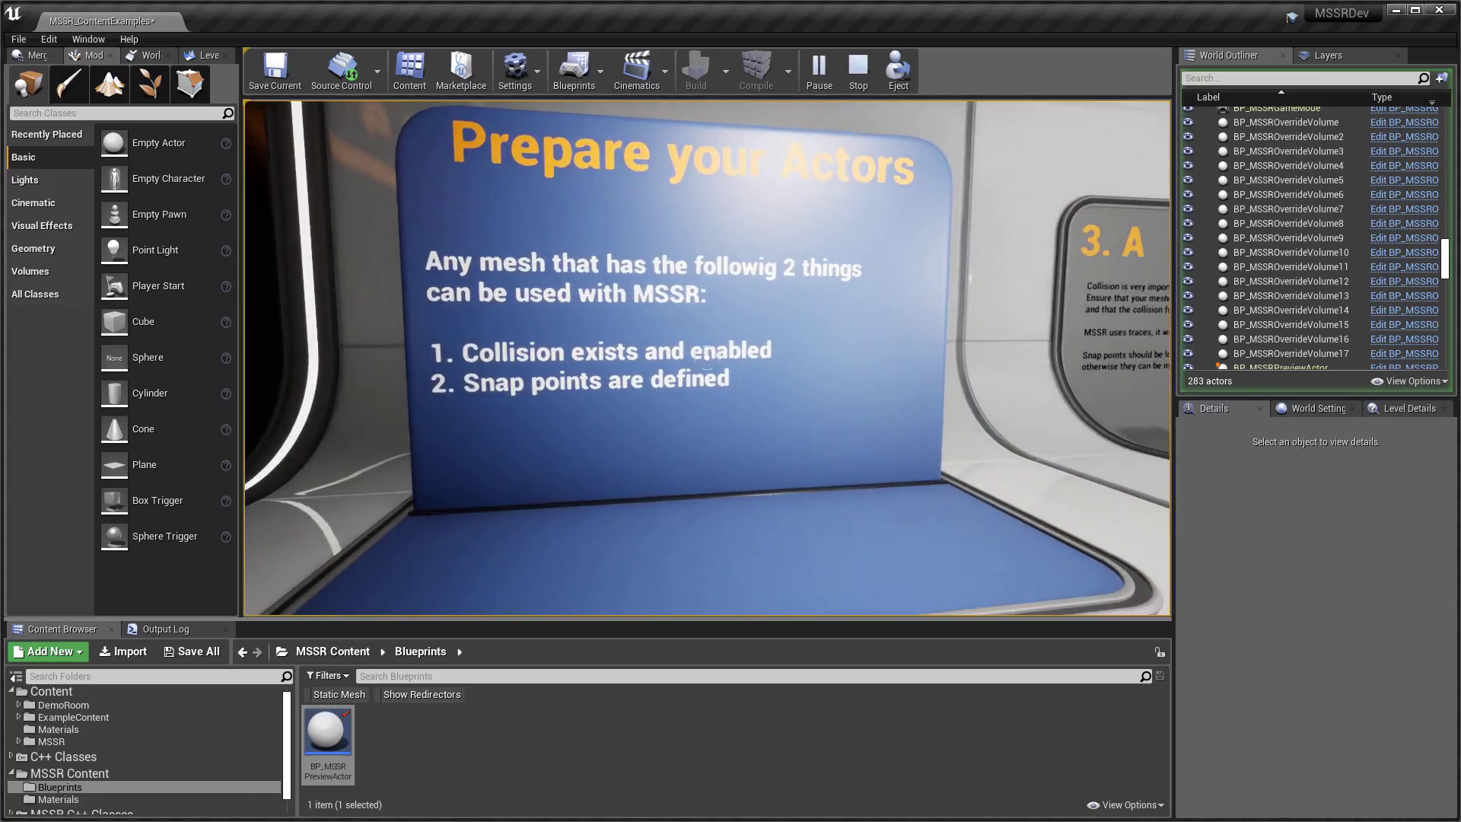
pyautogui.press('w')
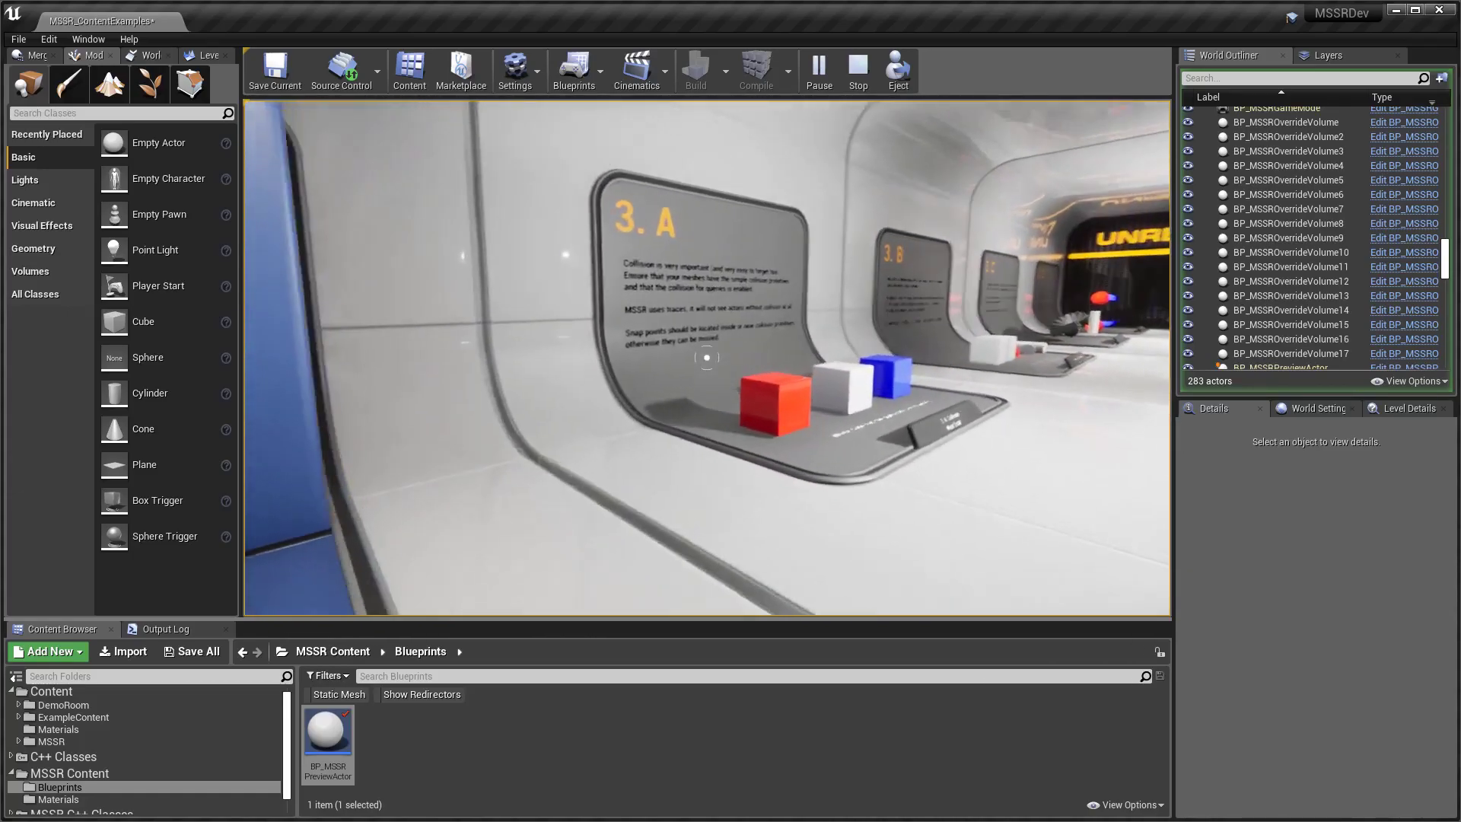
# Walk up to the 3. A collision display, read its collision requirements and look over the three coloured cubes.
pyautogui.press('w')
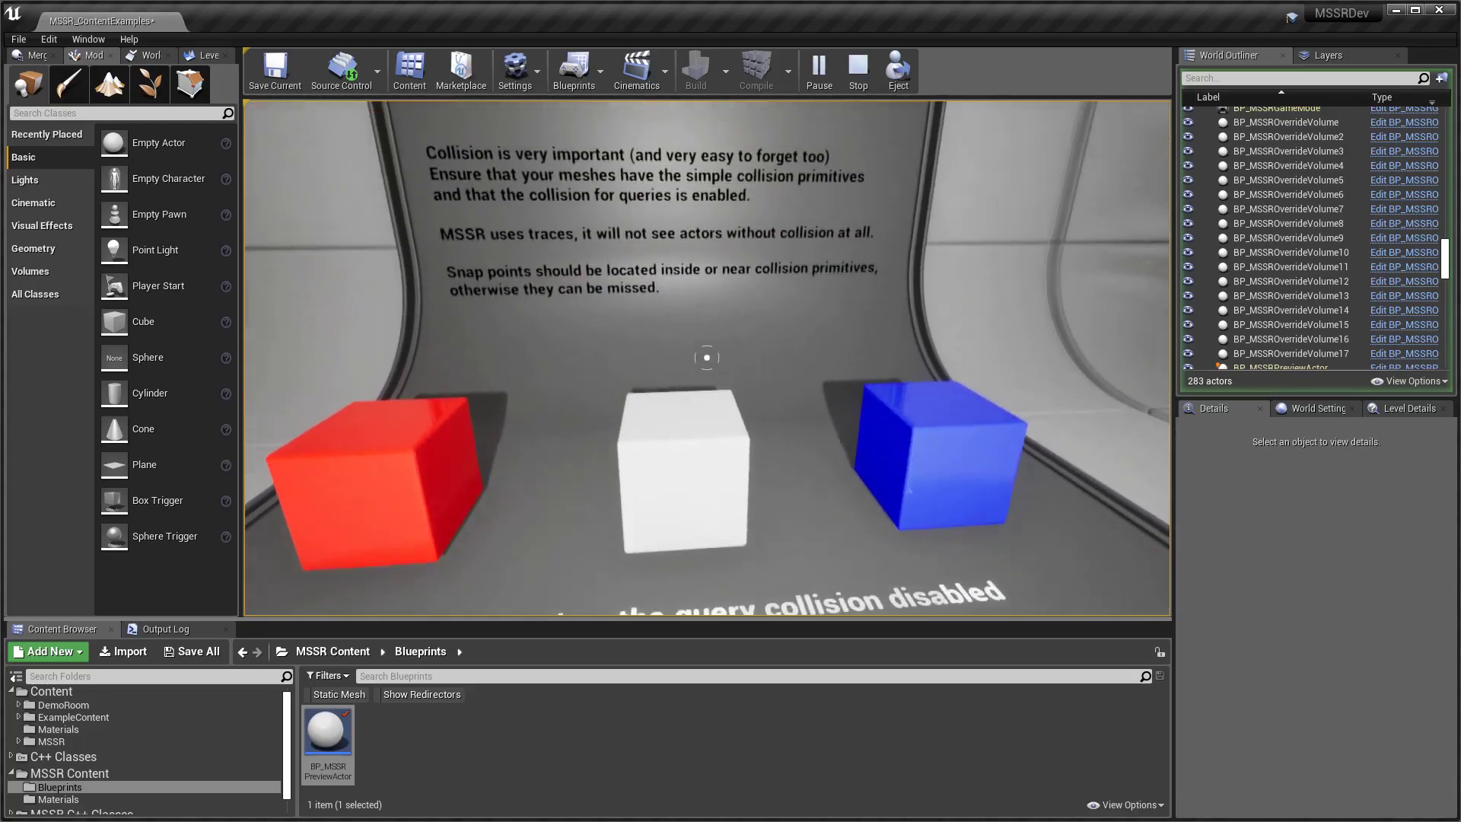
pyautogui.press('d')
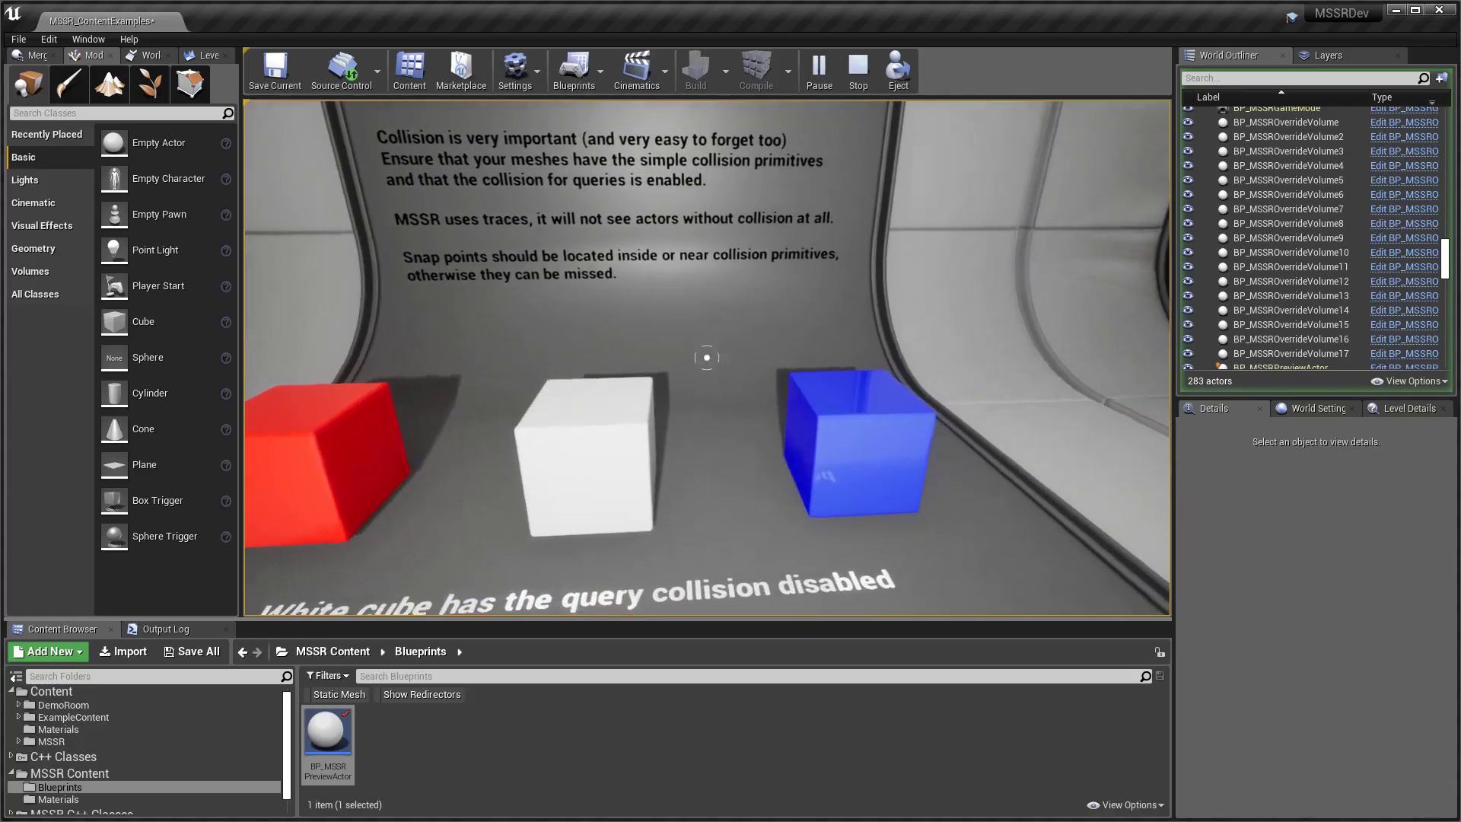
pyautogui.press('a')
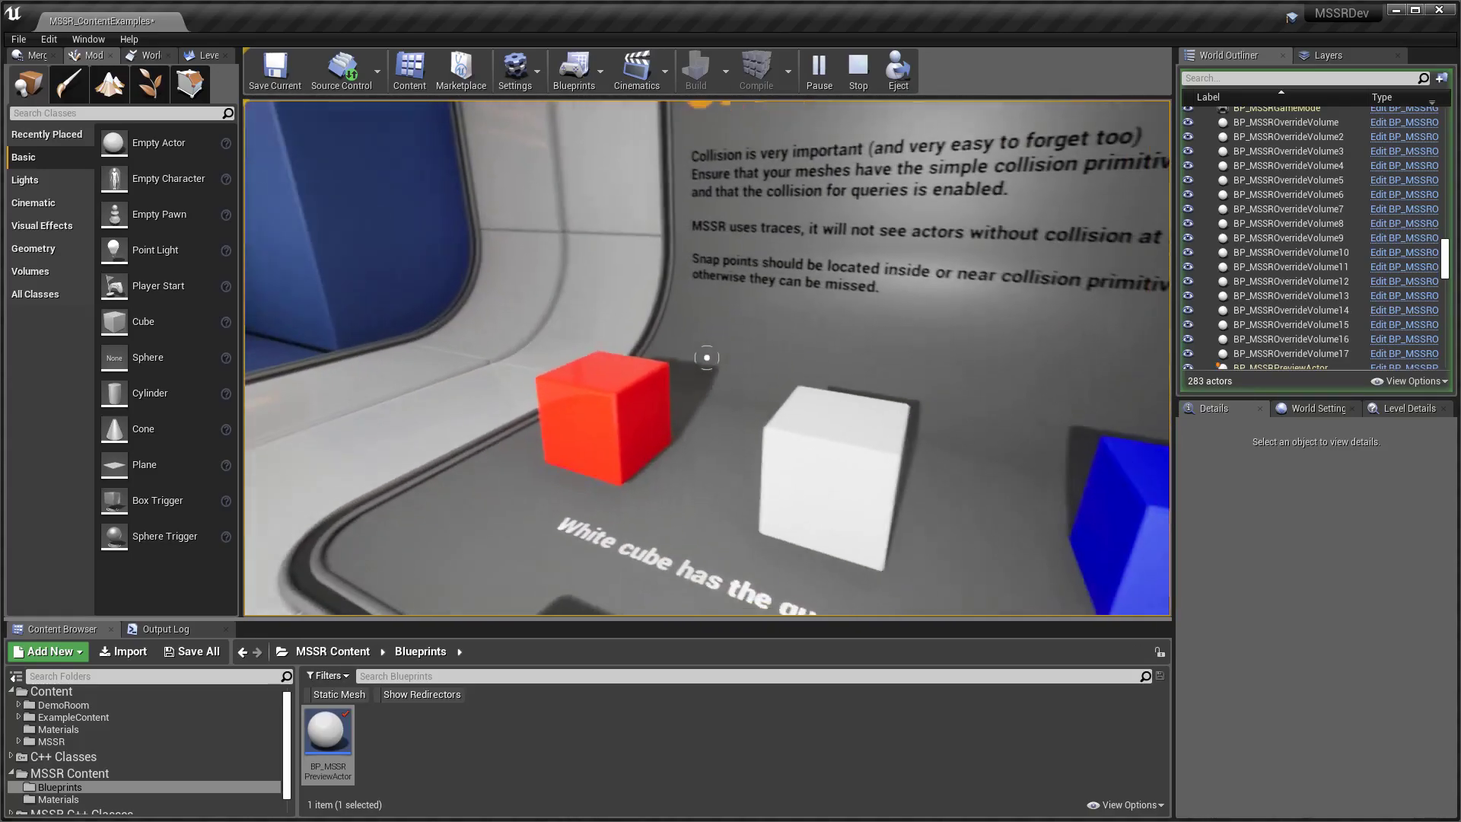
# Carry the red cube against the white cube and over to the blue cube to compare snapping, and move on to 3. B.
pyautogui.press('d')
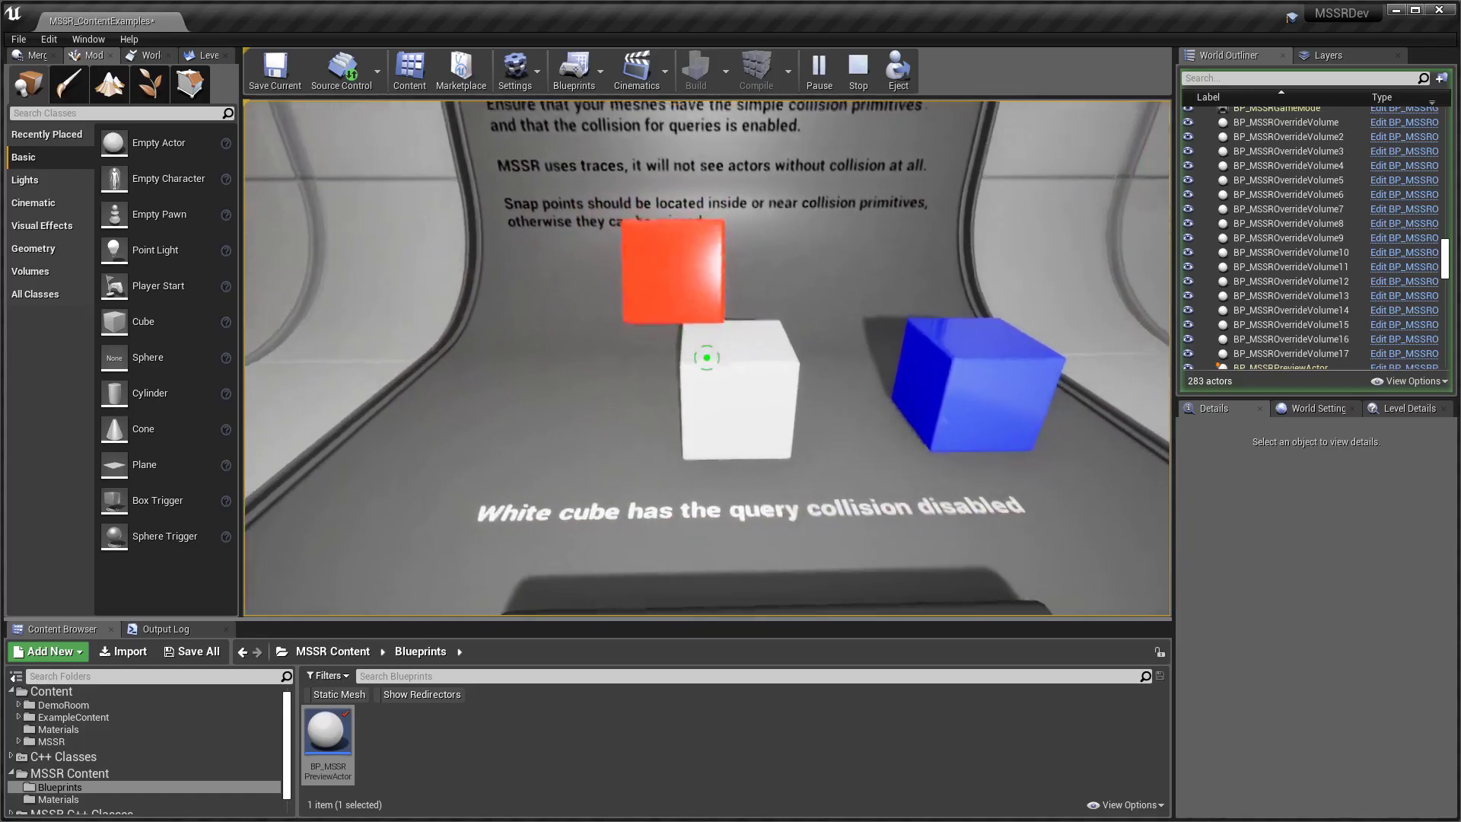
pyautogui.press('s')
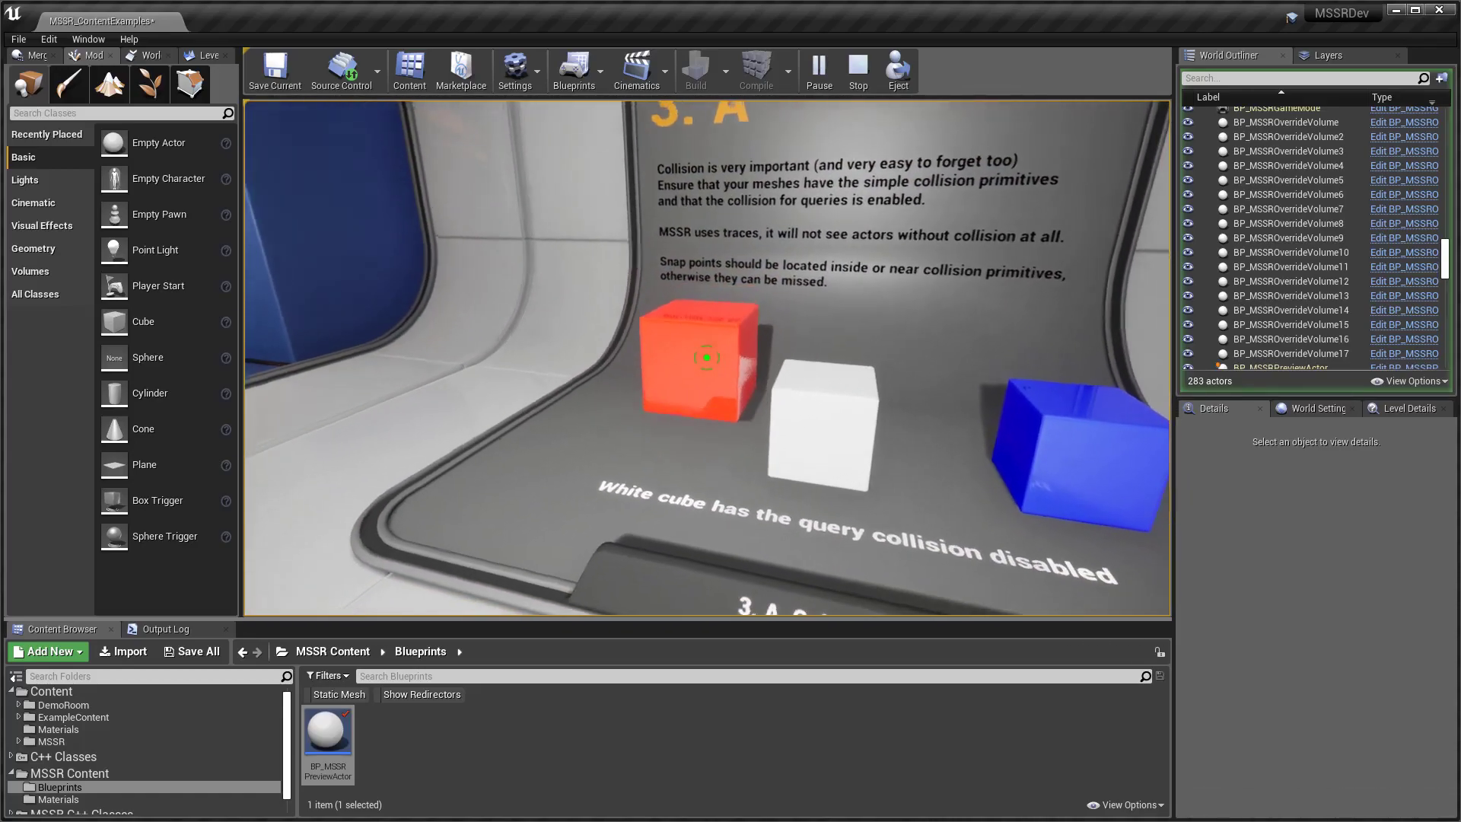
pyautogui.click(707, 358)
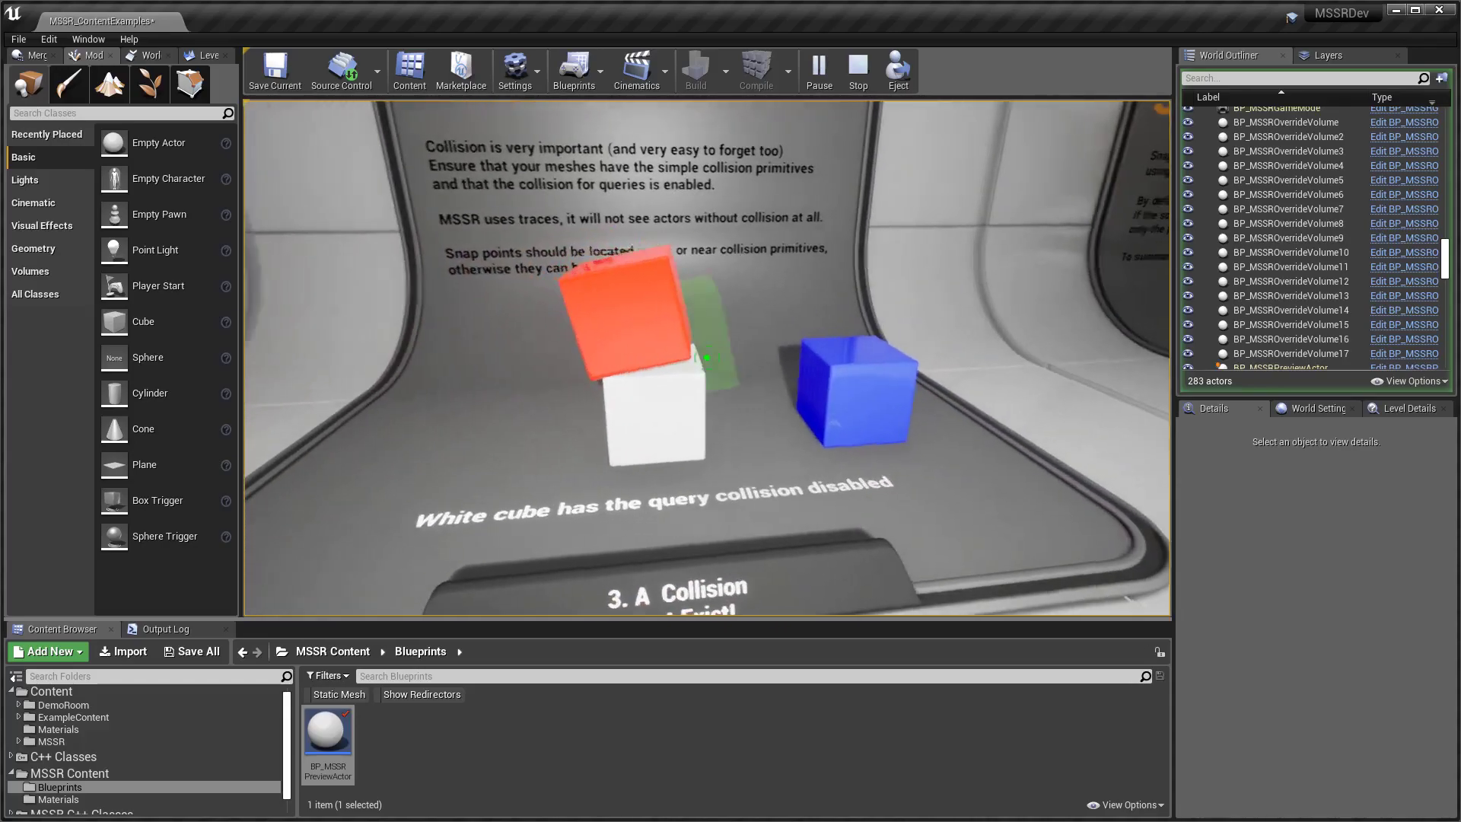
pyautogui.press('d')
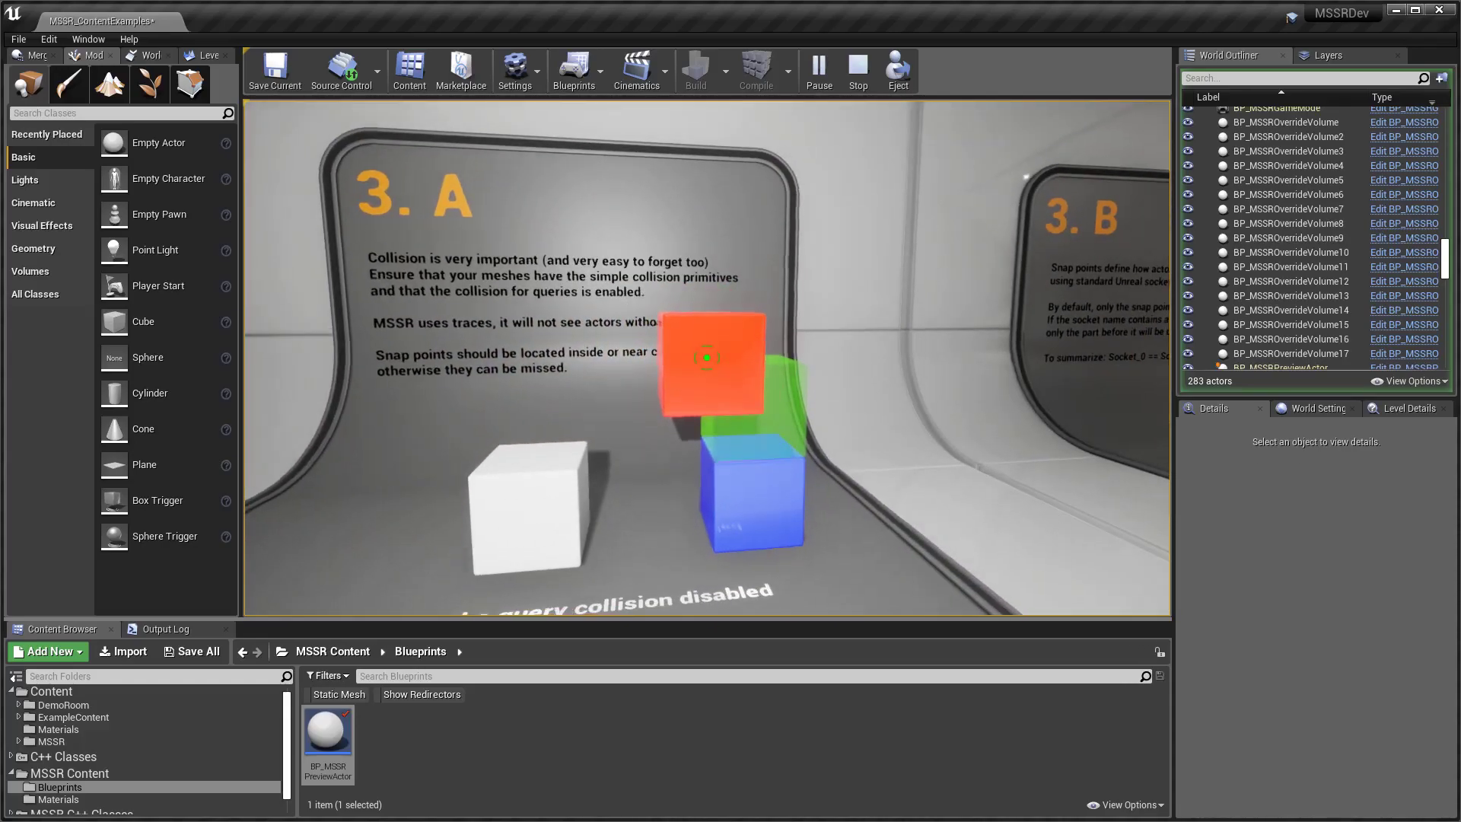
pyautogui.press('a')
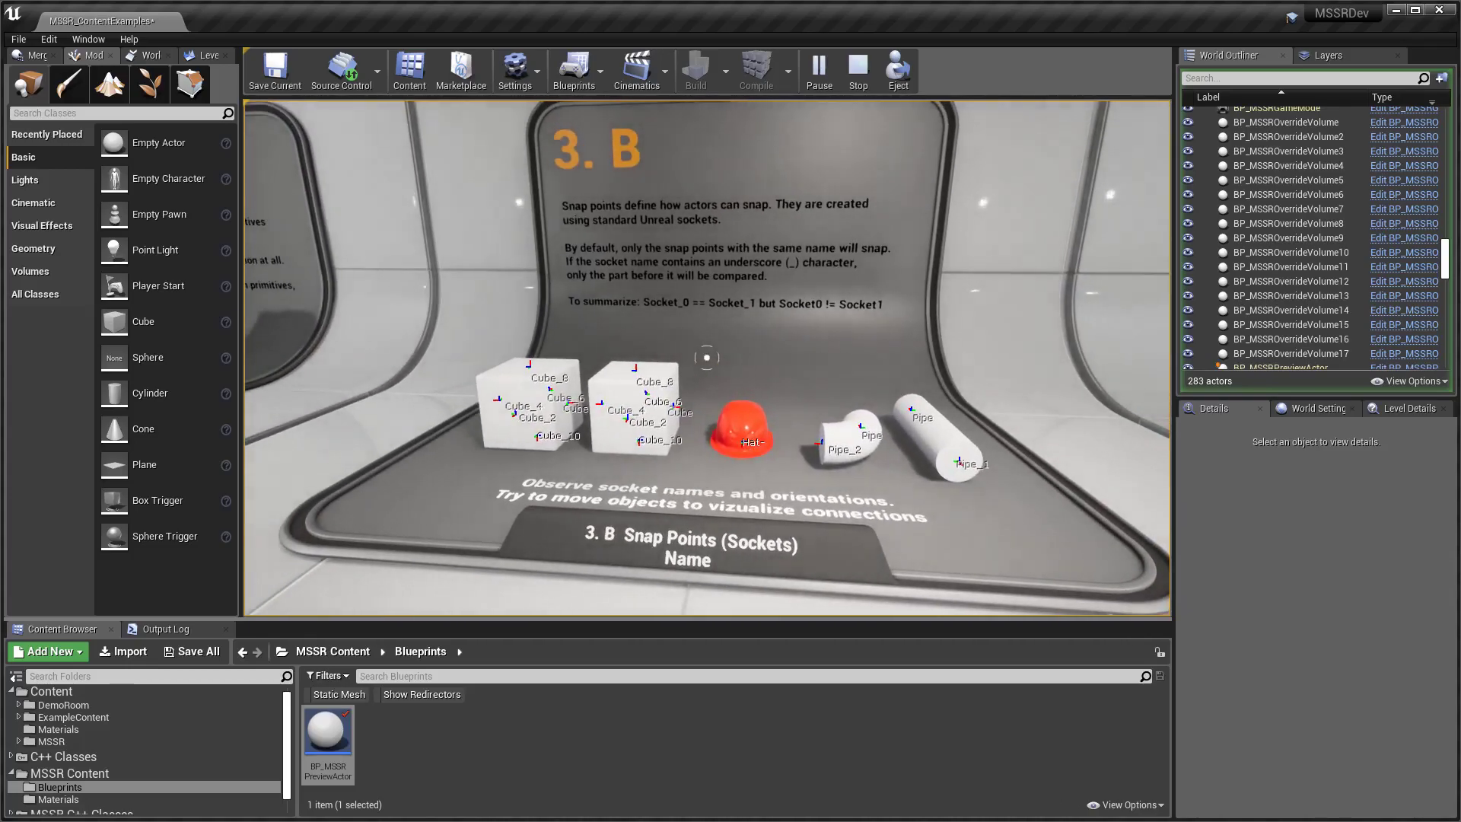
# Examine the 3. B Snap Points display, reading its socket naming rules and the socket labels on the cubes, hat and pipes.
pyautogui.press('w')
pyautogui.press('w')
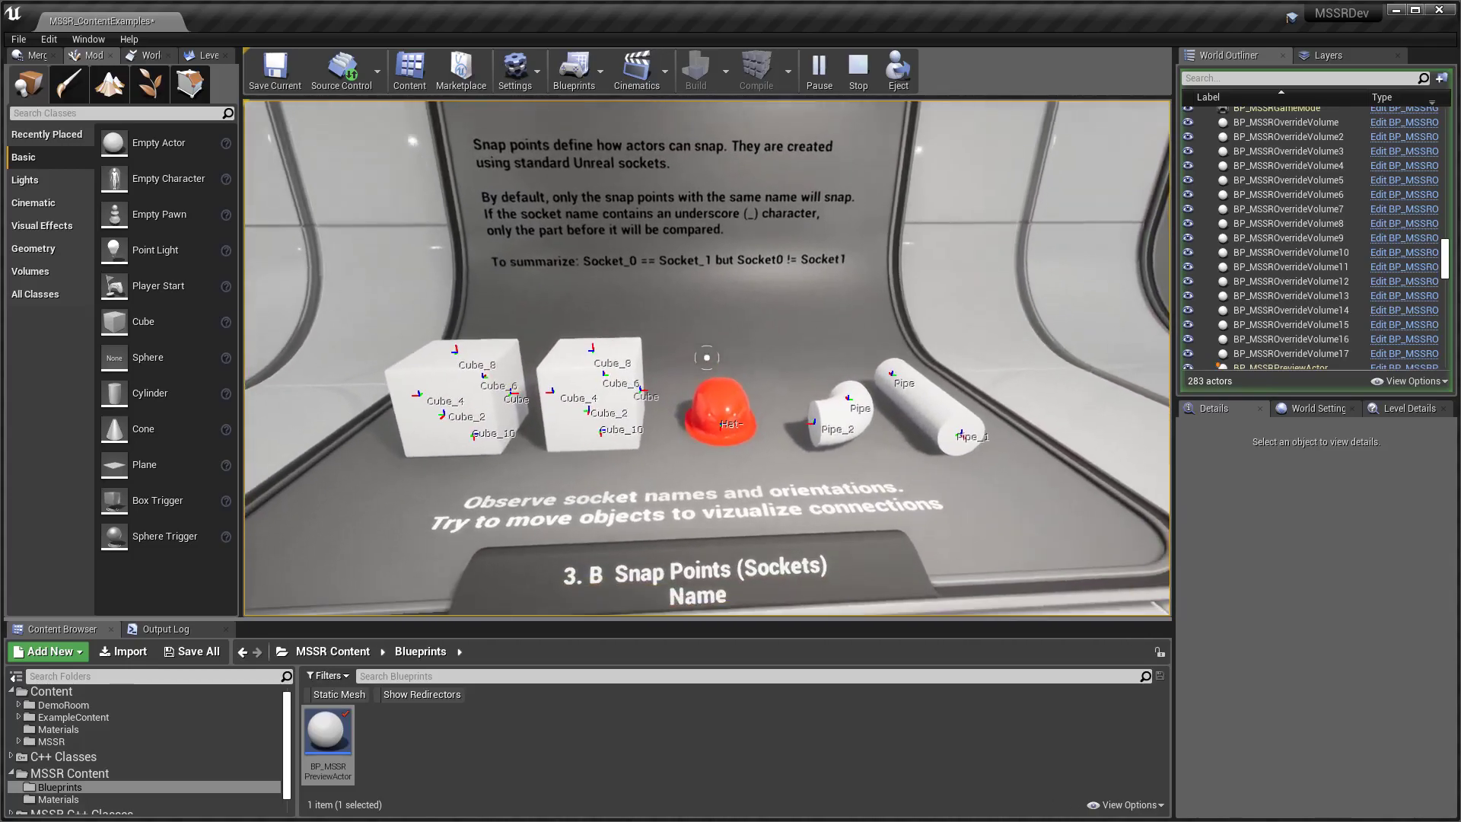
pyautogui.press('w')
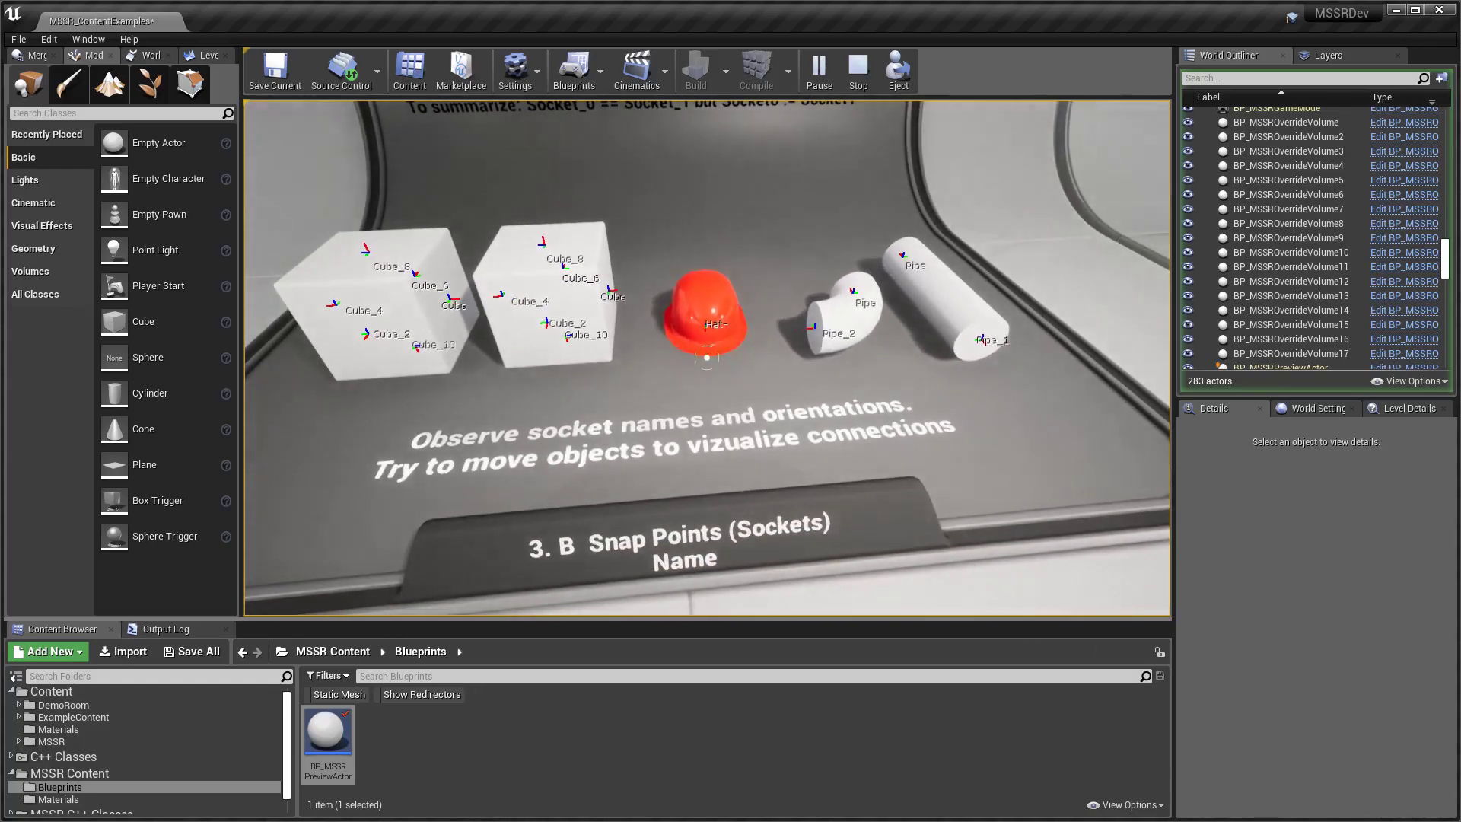
pyautogui.press('s')
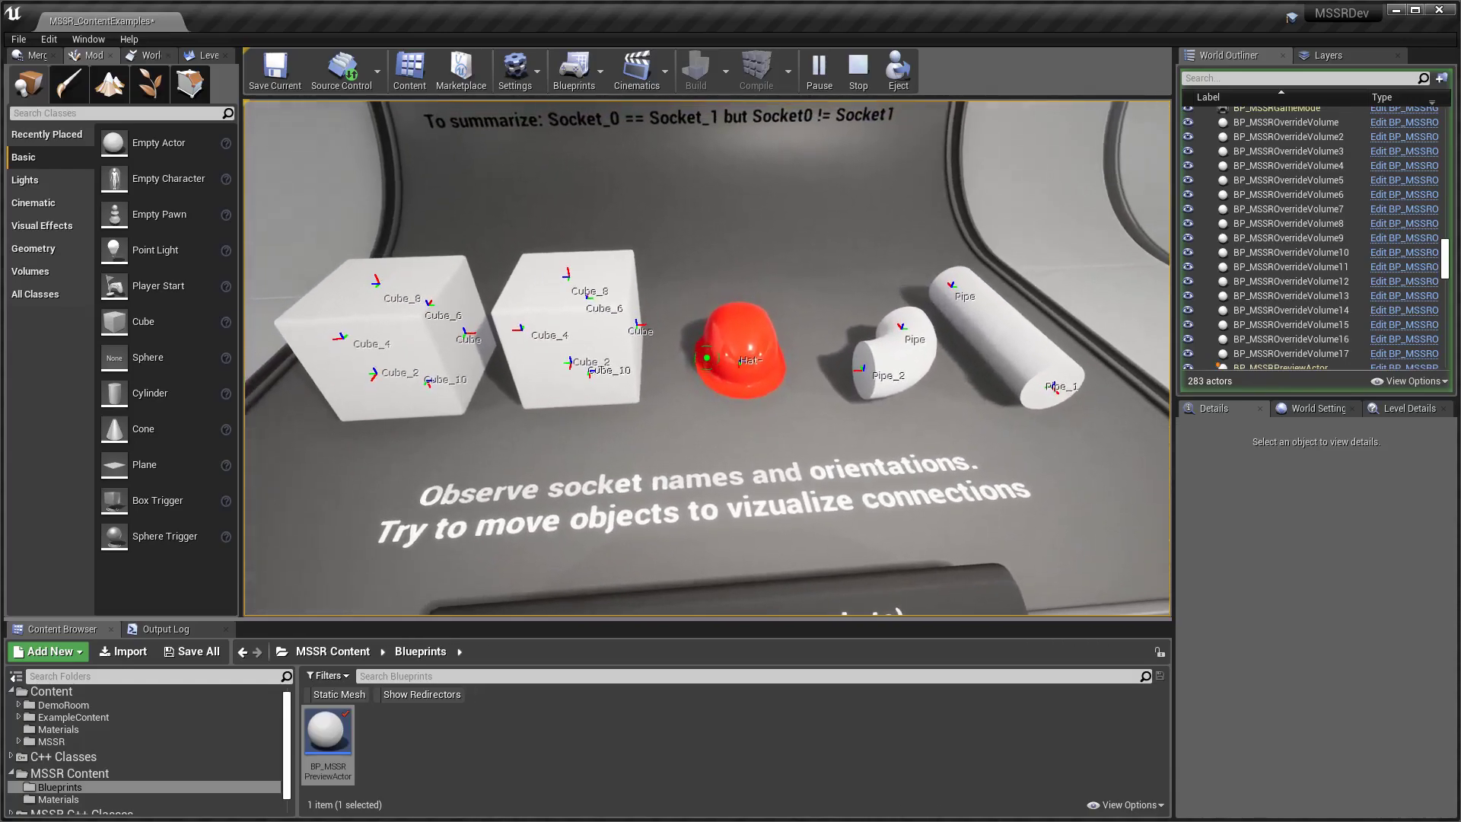
pyautogui.press('s')
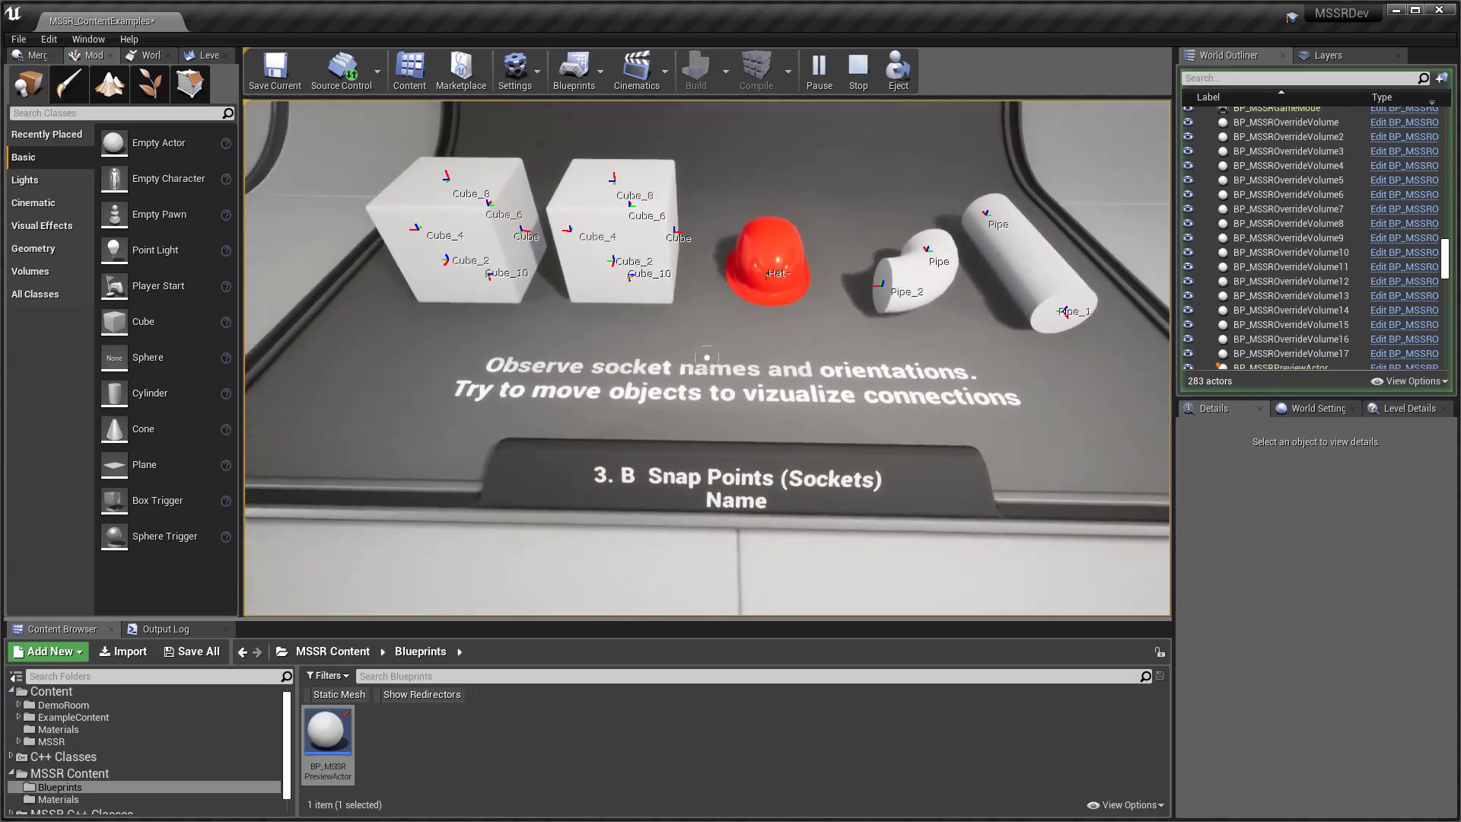
pyautogui.press('s')
pyautogui.press('s')
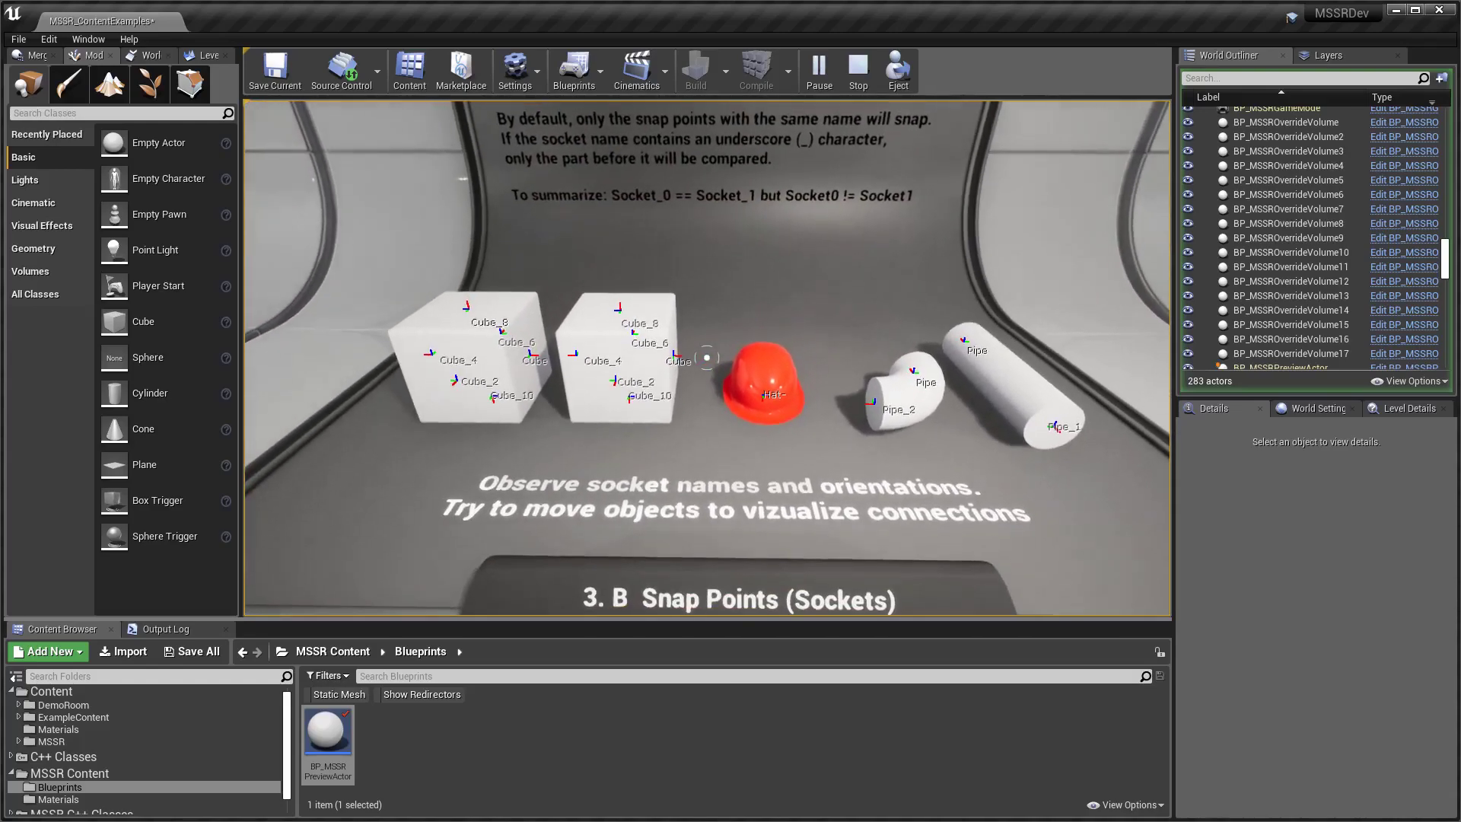
pyautogui.press('w')
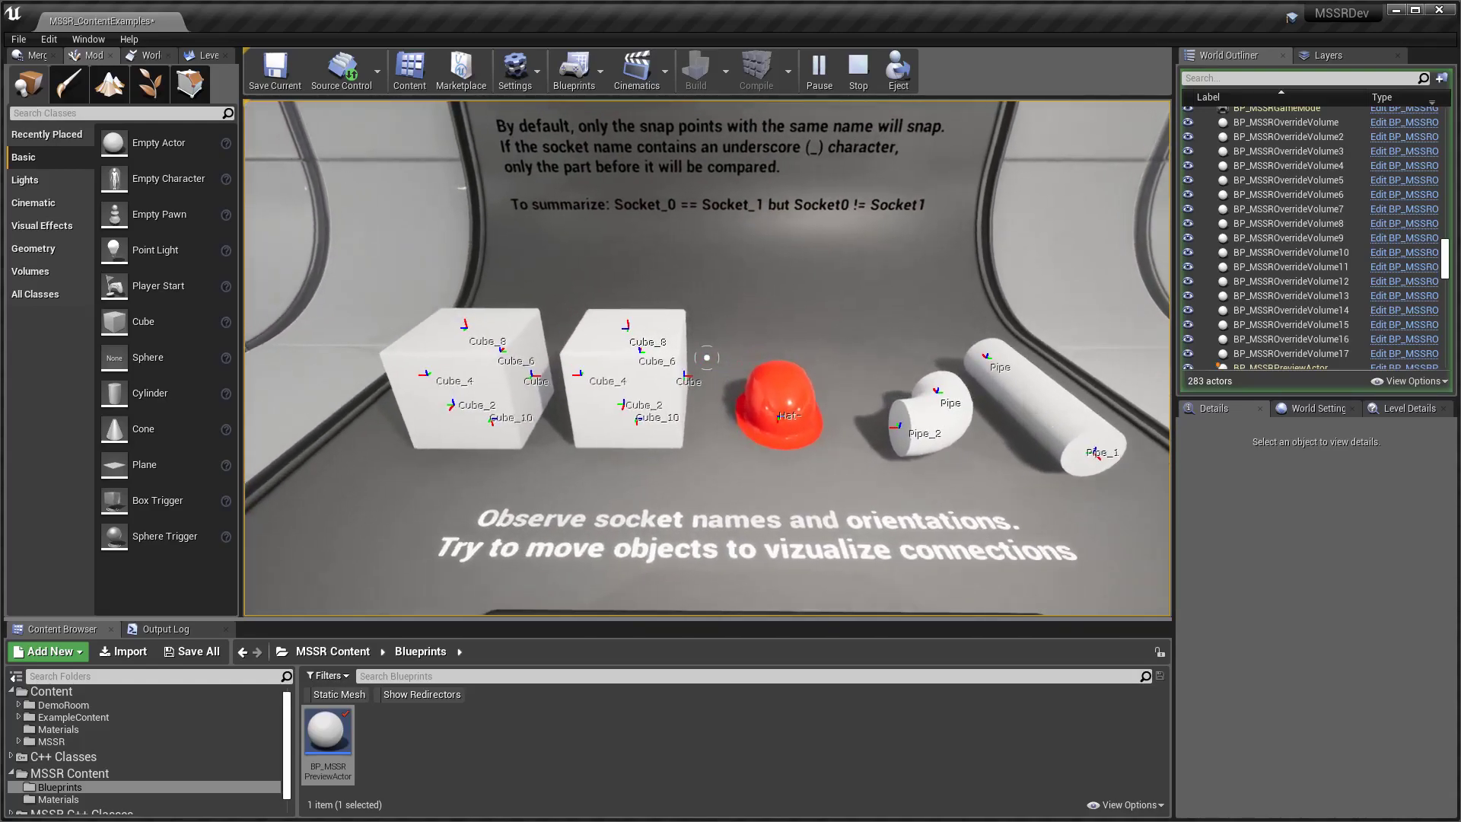
pyautogui.press('s')
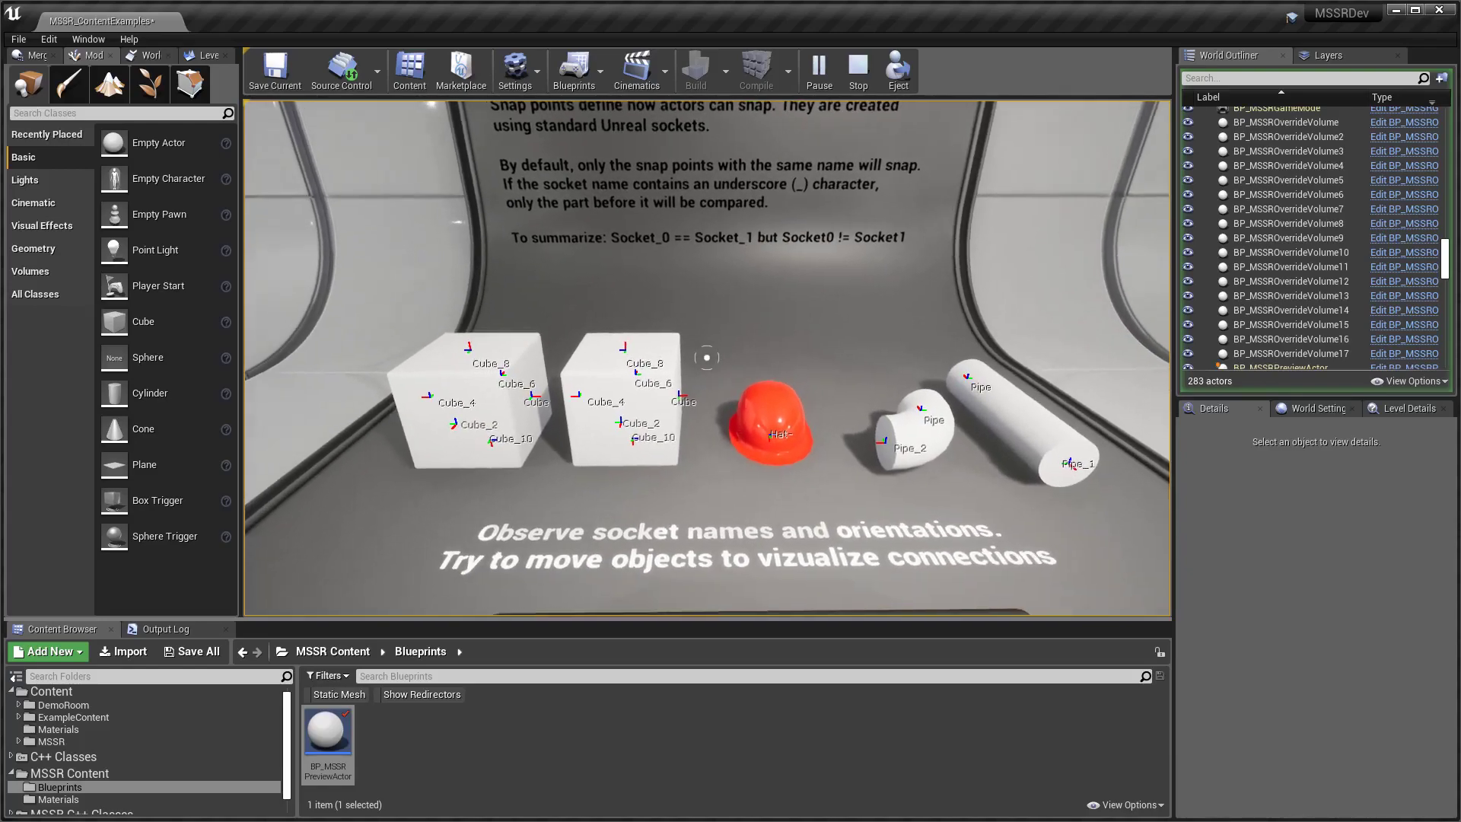
pyautogui.press('w')
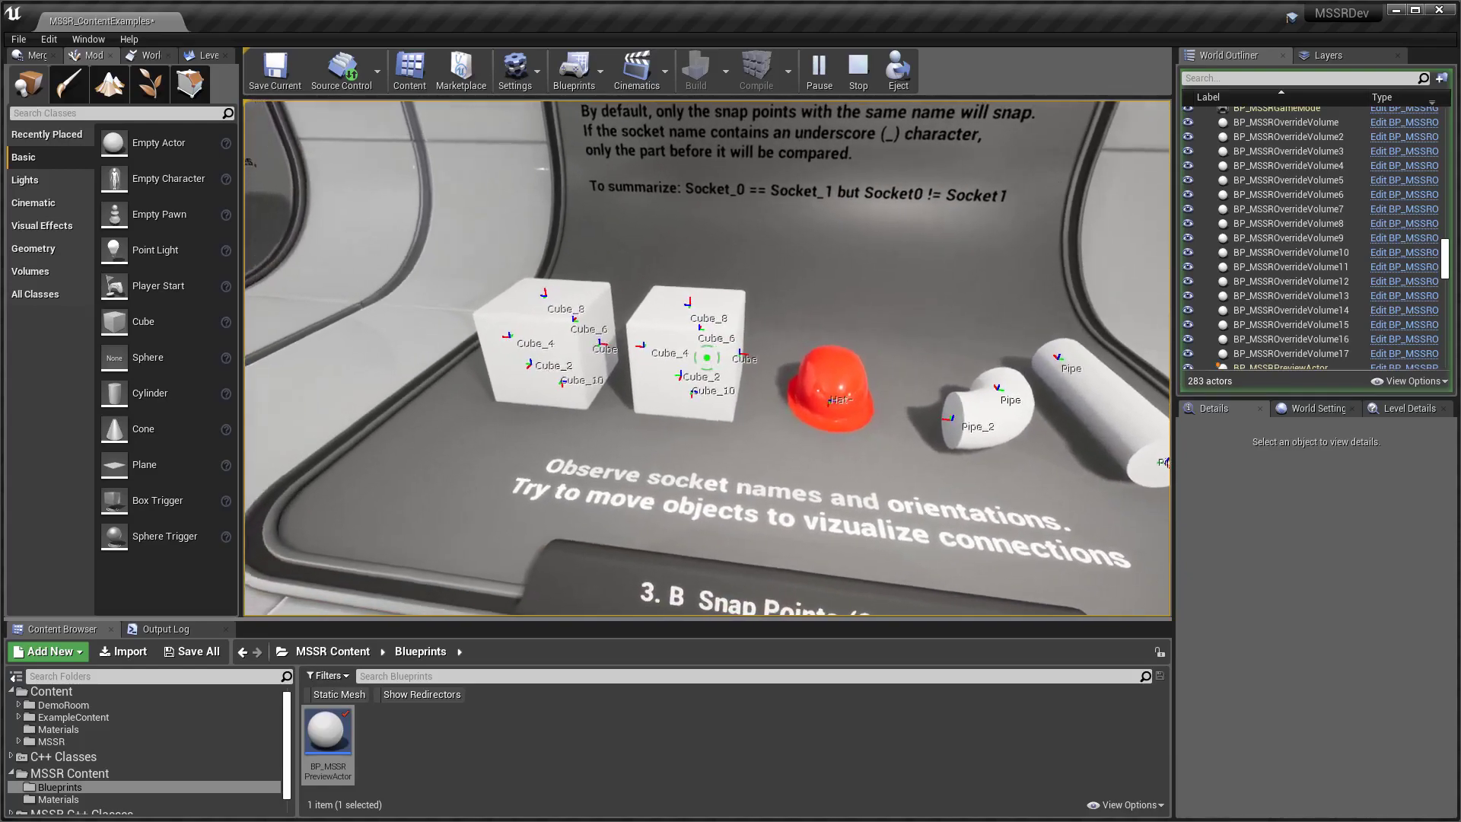
# Inspect the socket names and axis orientations on the two white cubes from close up and from different sides.
pyautogui.press('w')
pyautogui.press('a')
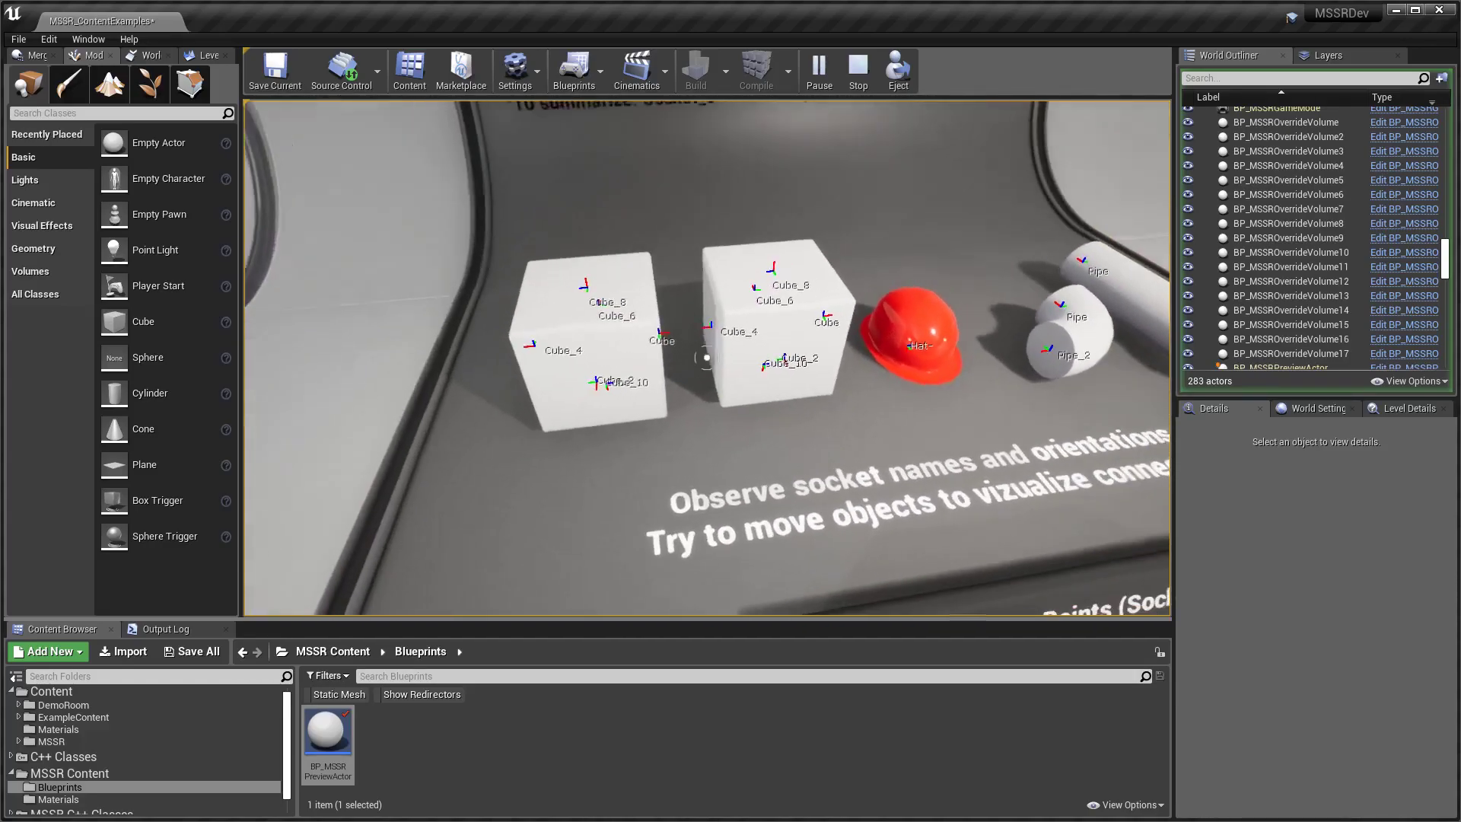
pyautogui.press('w')
pyautogui.press('w')
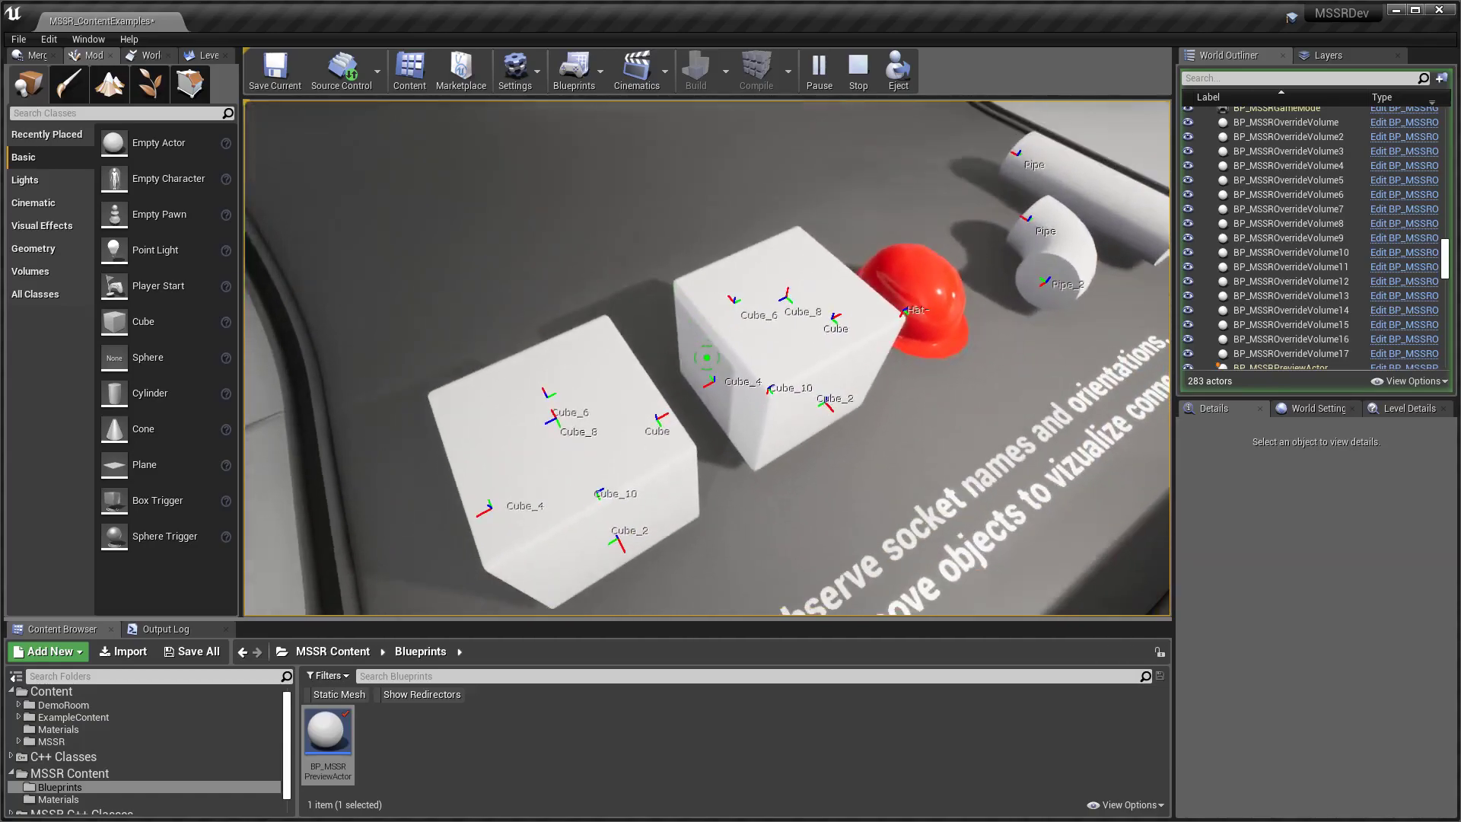
pyautogui.press('s')
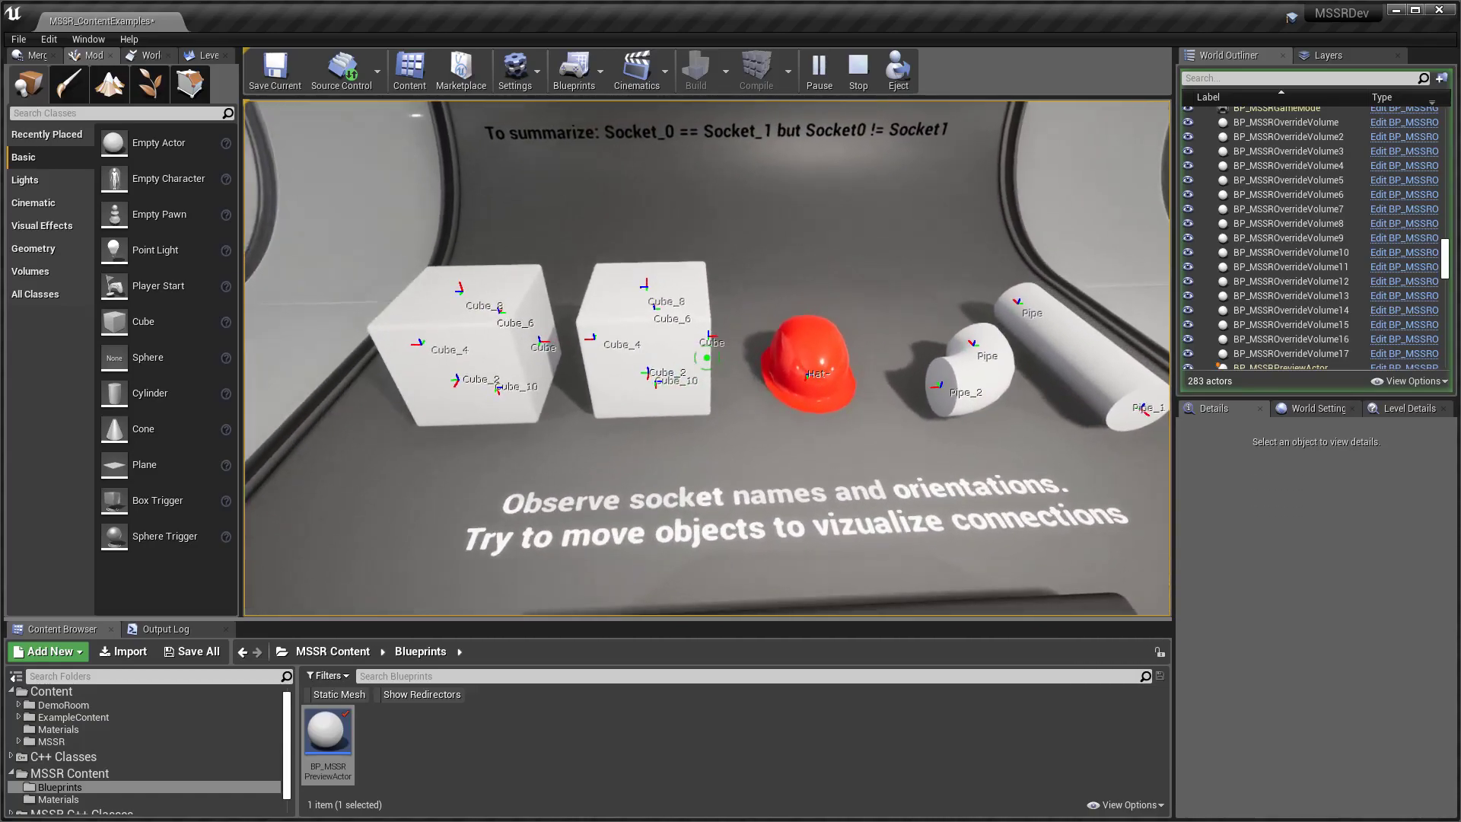
pyautogui.press('a')
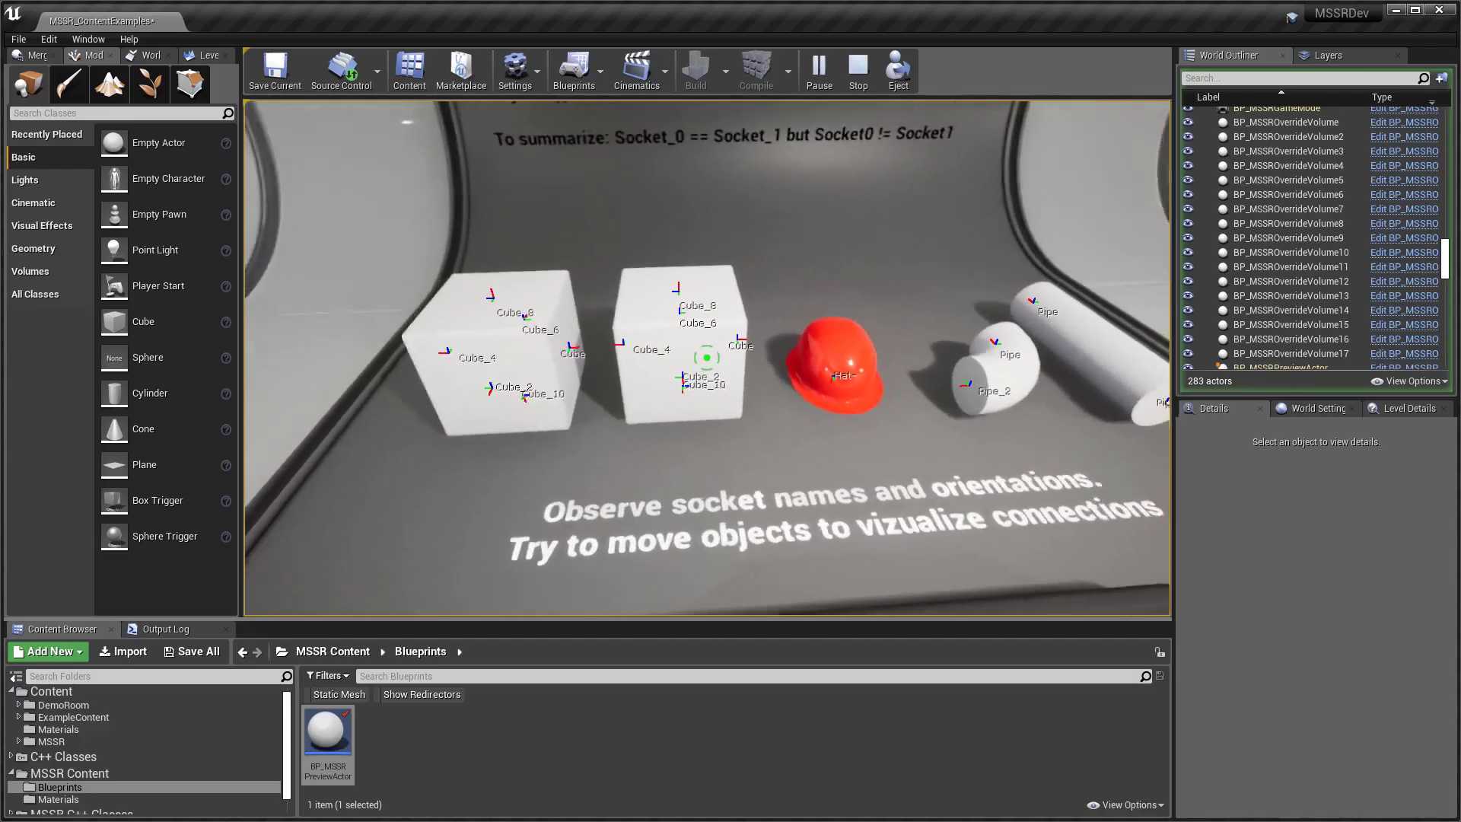
pyautogui.press('a')
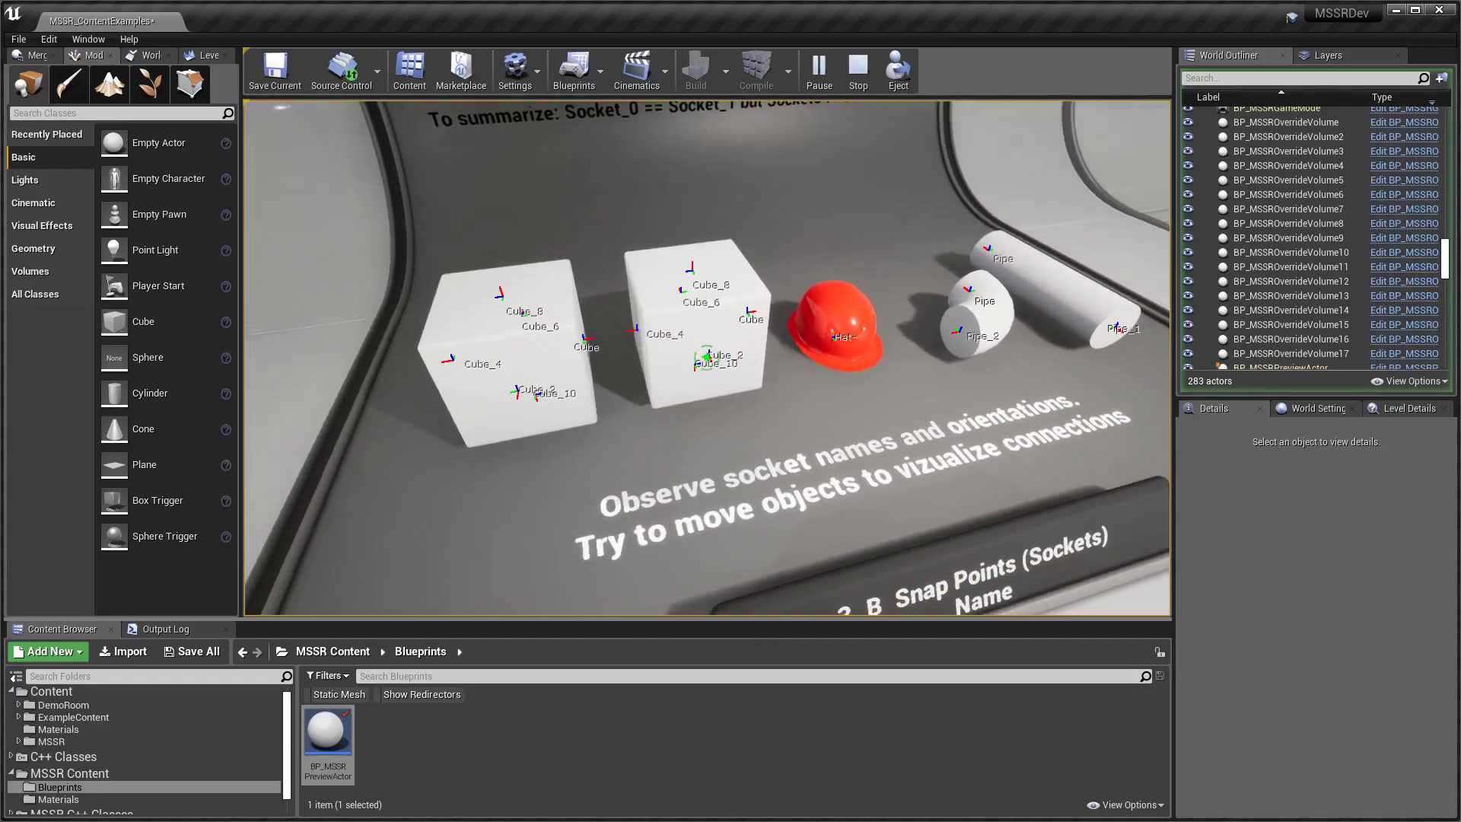
pyautogui.press('w')
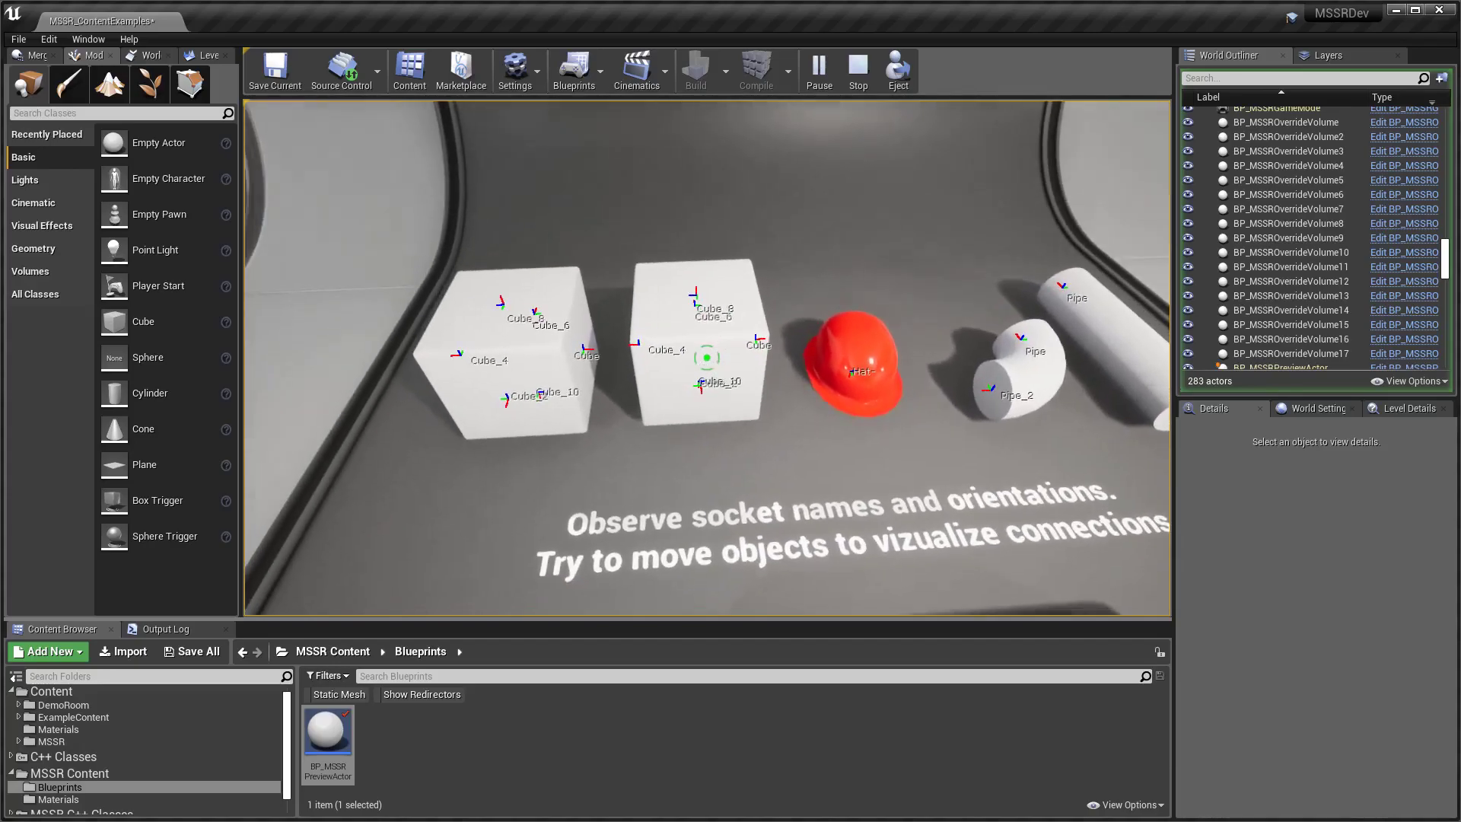
# Pick up the white cube nearest the hat, rotate it, and snap its Cube_10 socket to the other cube's Cube socket.
pyautogui.click(707, 358)
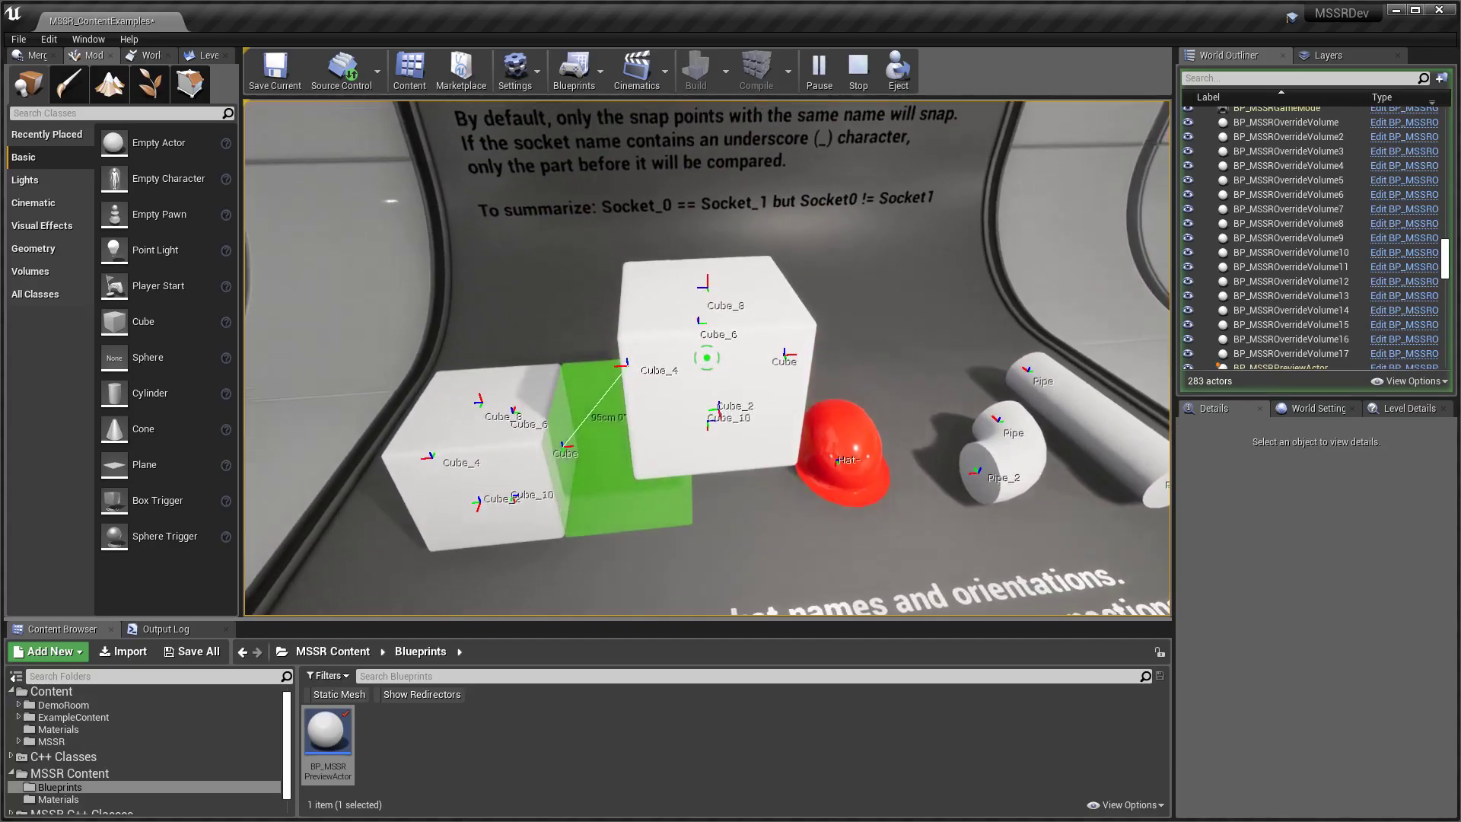
pyautogui.press('s')
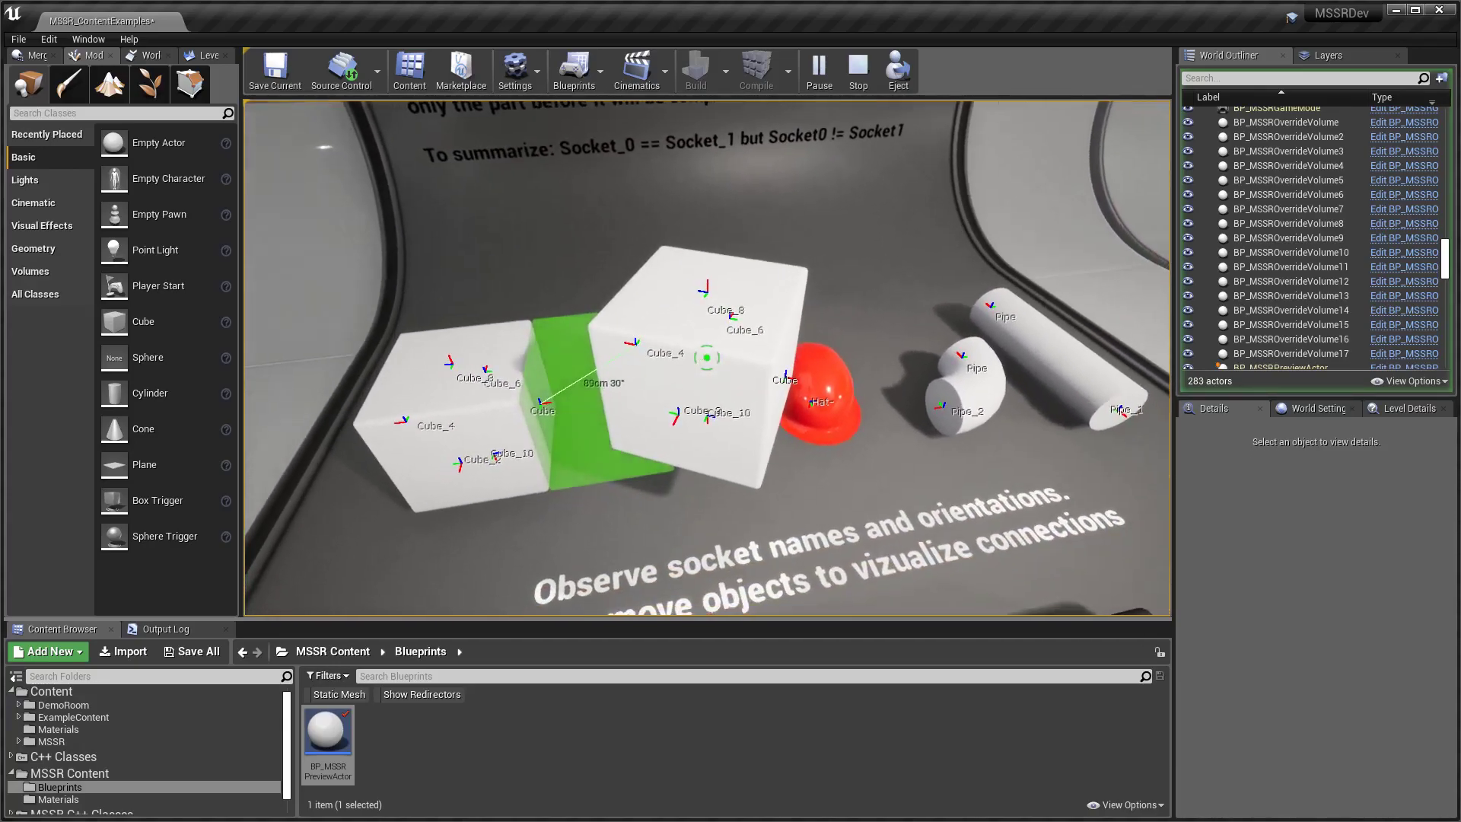
pyautogui.scroll(-1, 708, 358)
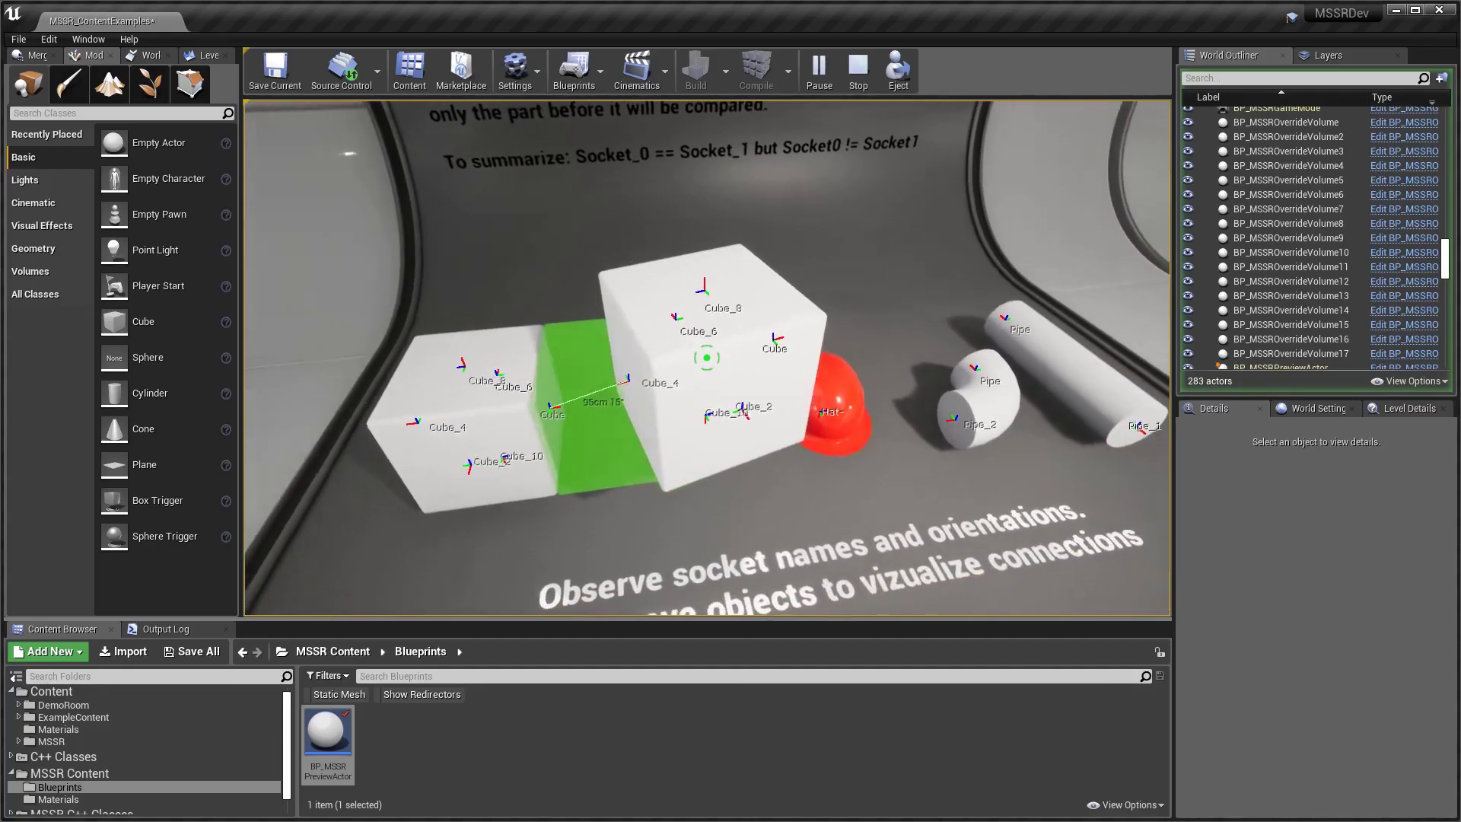
pyautogui.scroll(2, 707, 357)
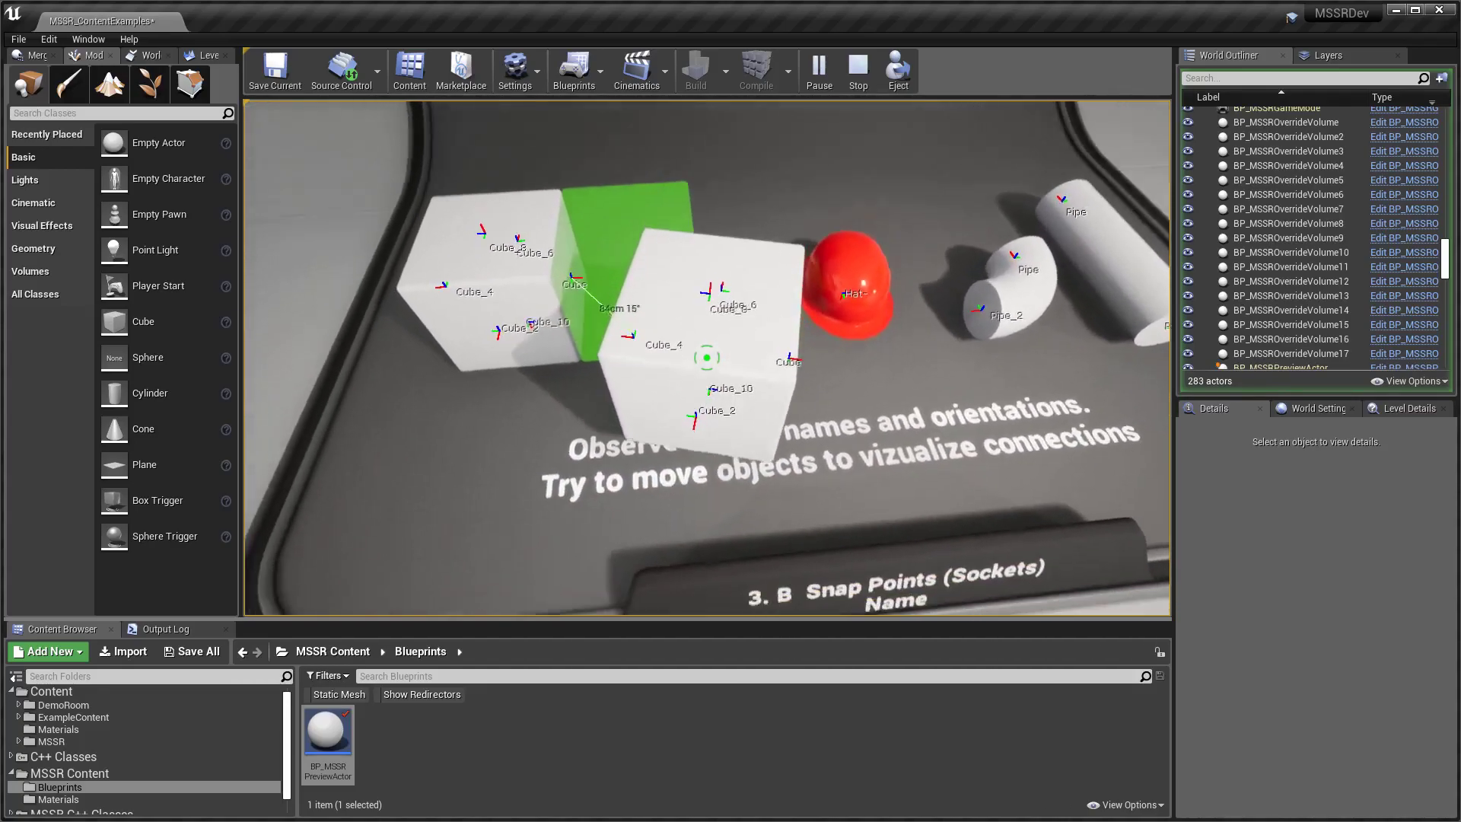
pyautogui.scroll(-1, 707, 358)
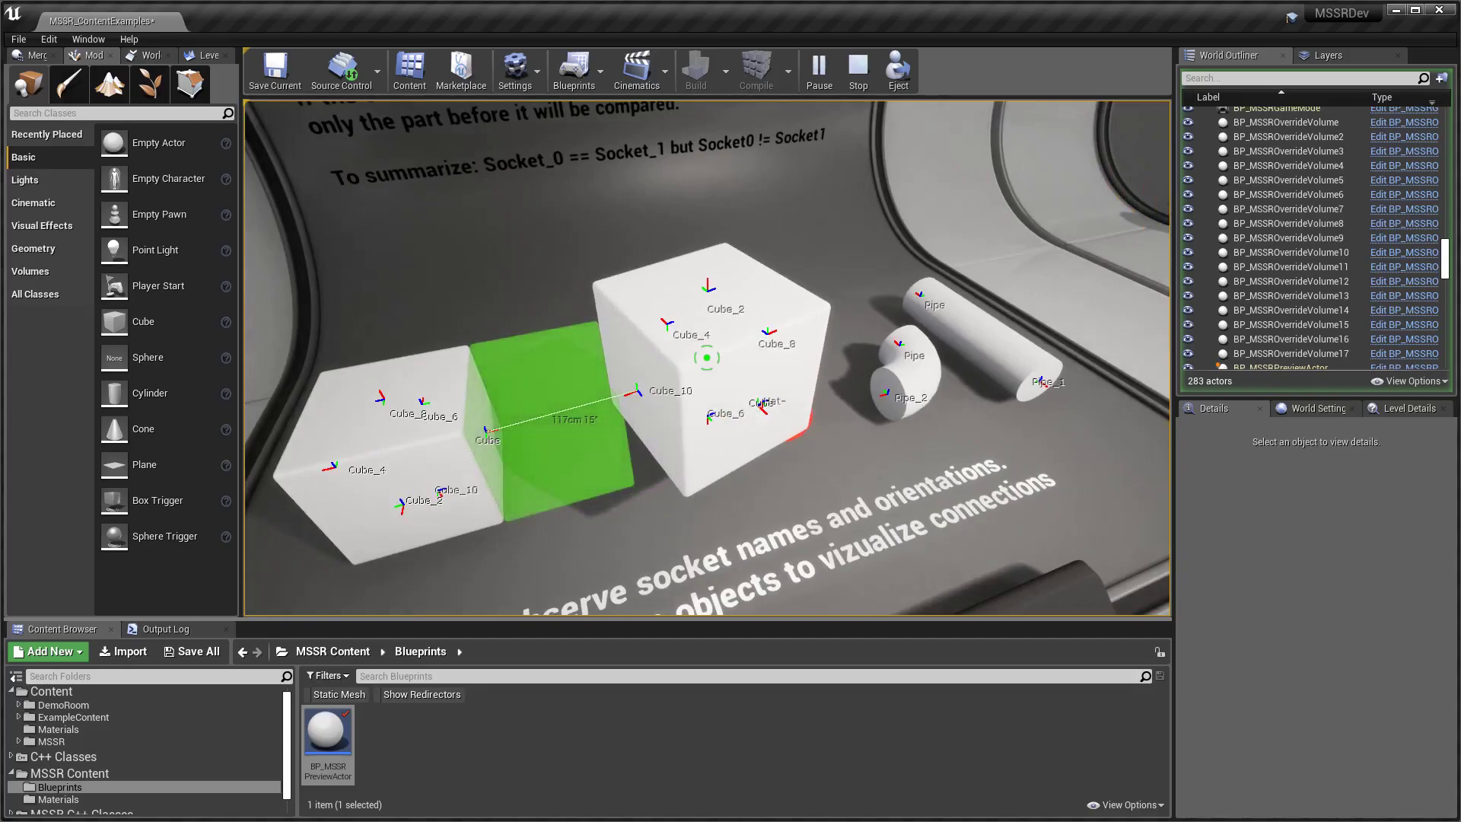
pyautogui.click(707, 357)
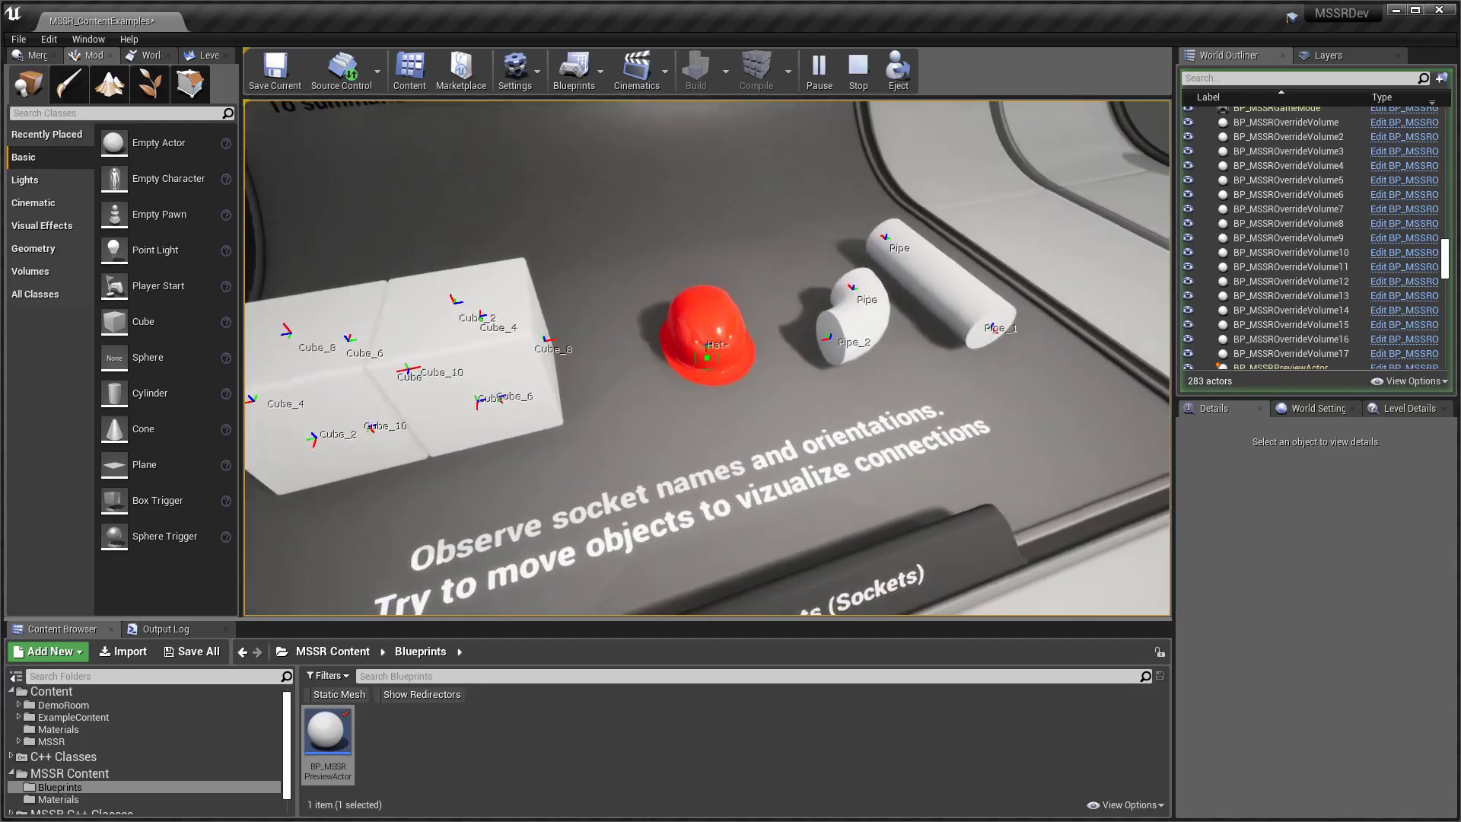
# Pick up the curved pipe, rotate it to try both ends, and snap its Pipe socket to the straight pipe's Pipe_1 socket.
pyautogui.click(707, 357)
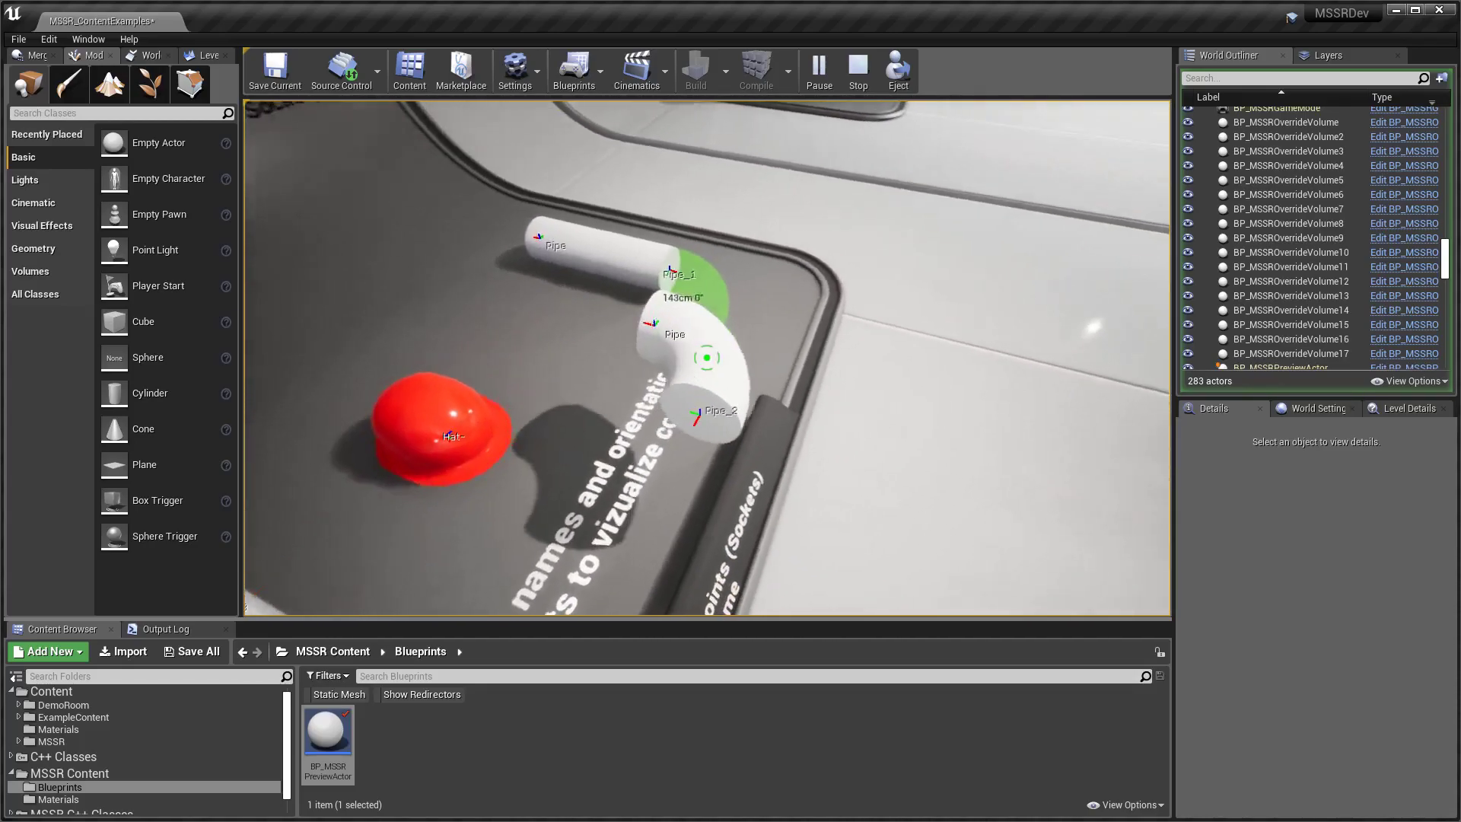
pyautogui.press('w')
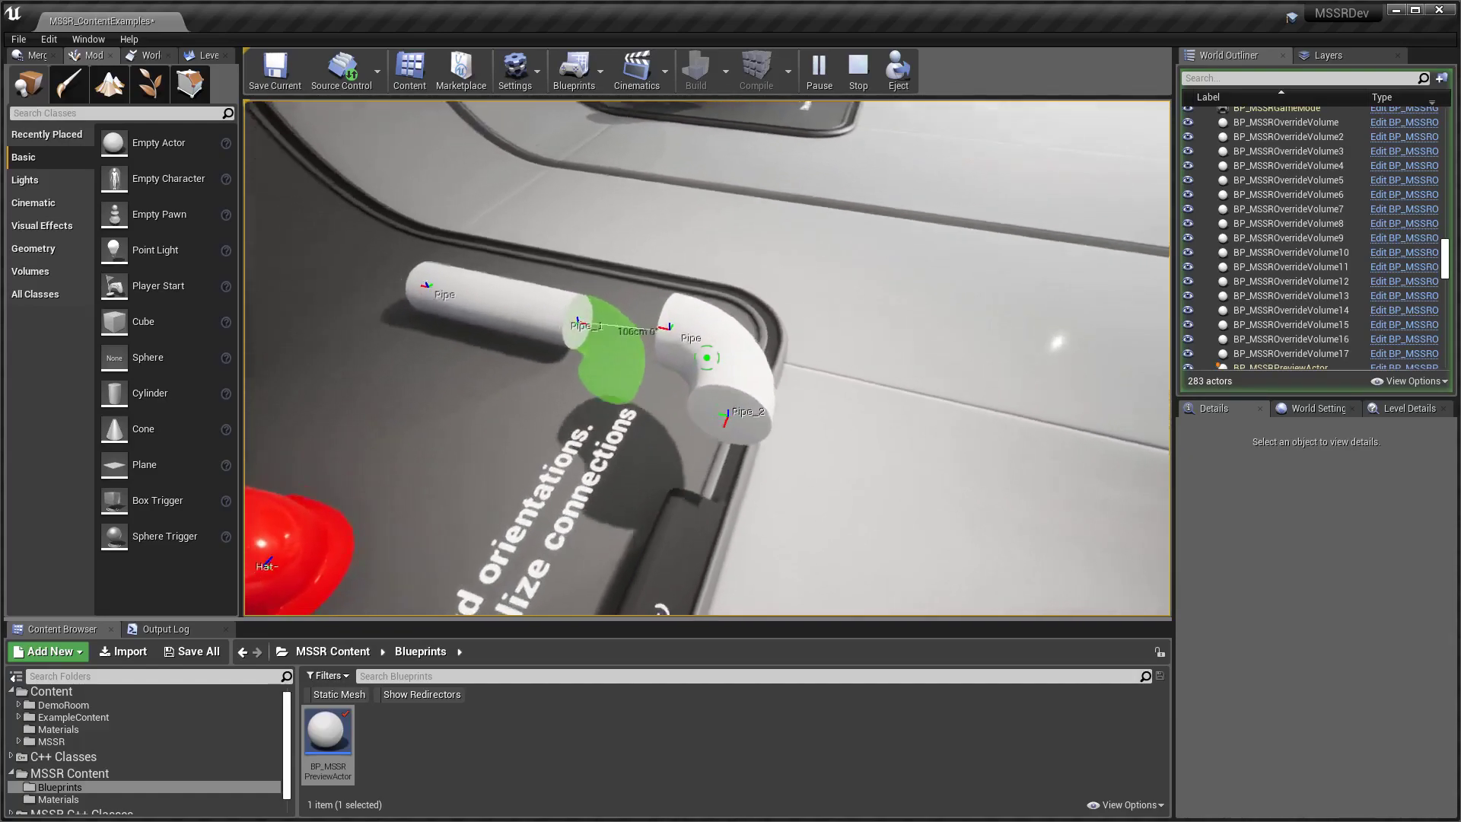
pyautogui.press('d')
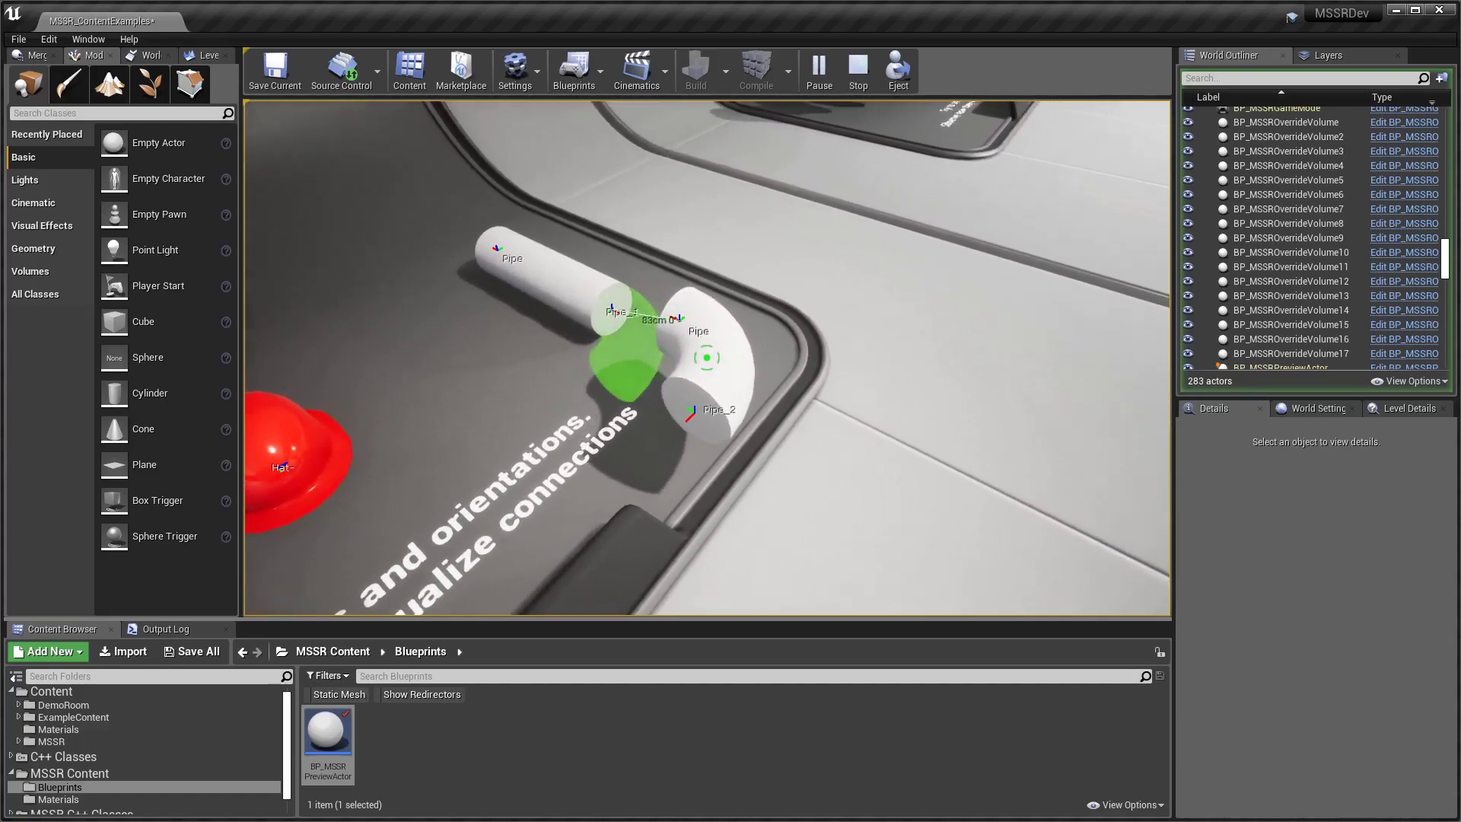
pyautogui.scroll(3, 708, 358)
pyautogui.scroll(8, 707, 357)
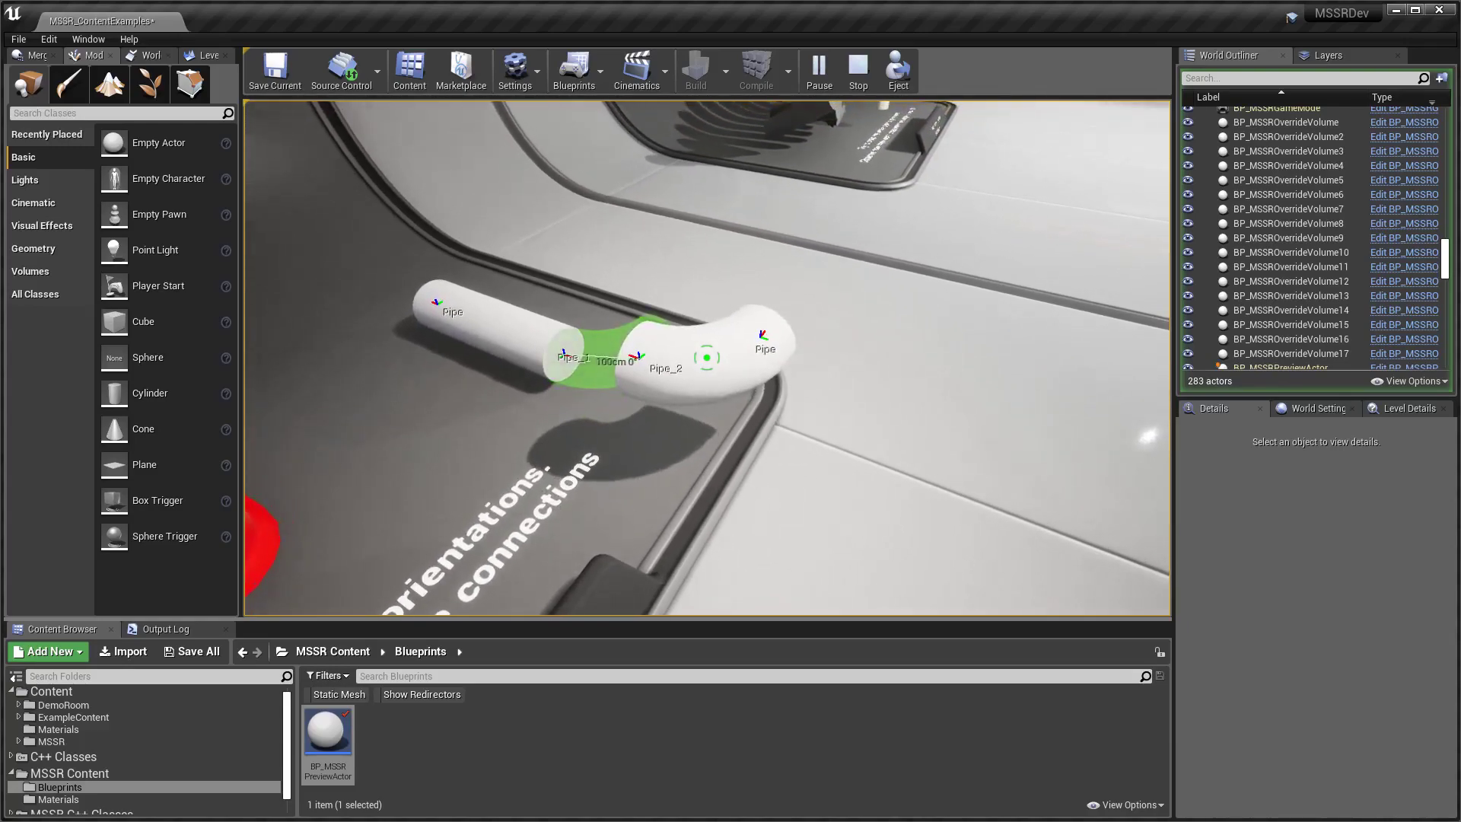
pyautogui.scroll(4, 708, 358)
pyautogui.scroll(5, 707, 357)
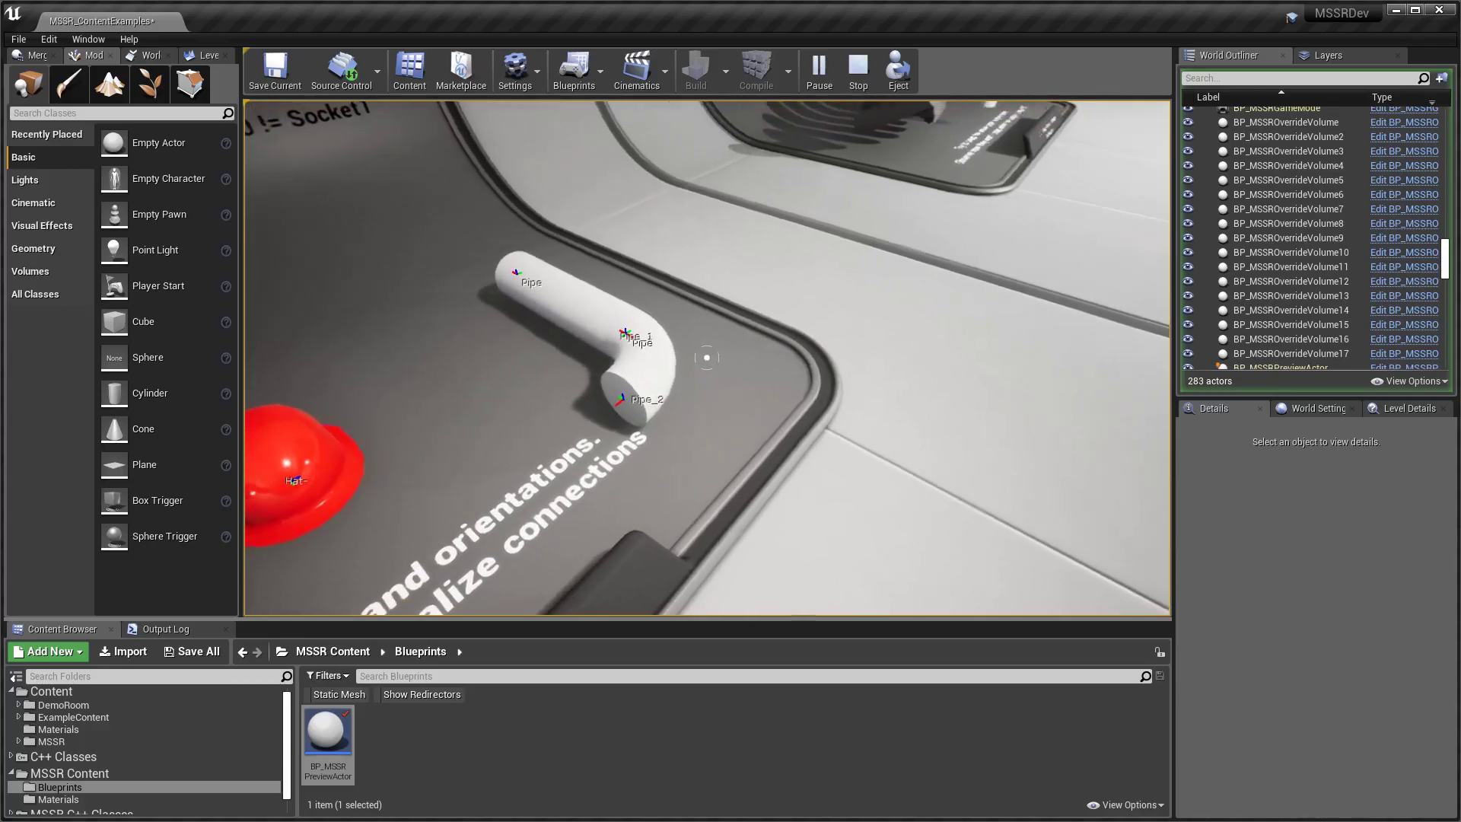
# Pick up the white cube nearest the hat and snap its Cube socket to the other cube's Cube socket.
pyautogui.press('w')
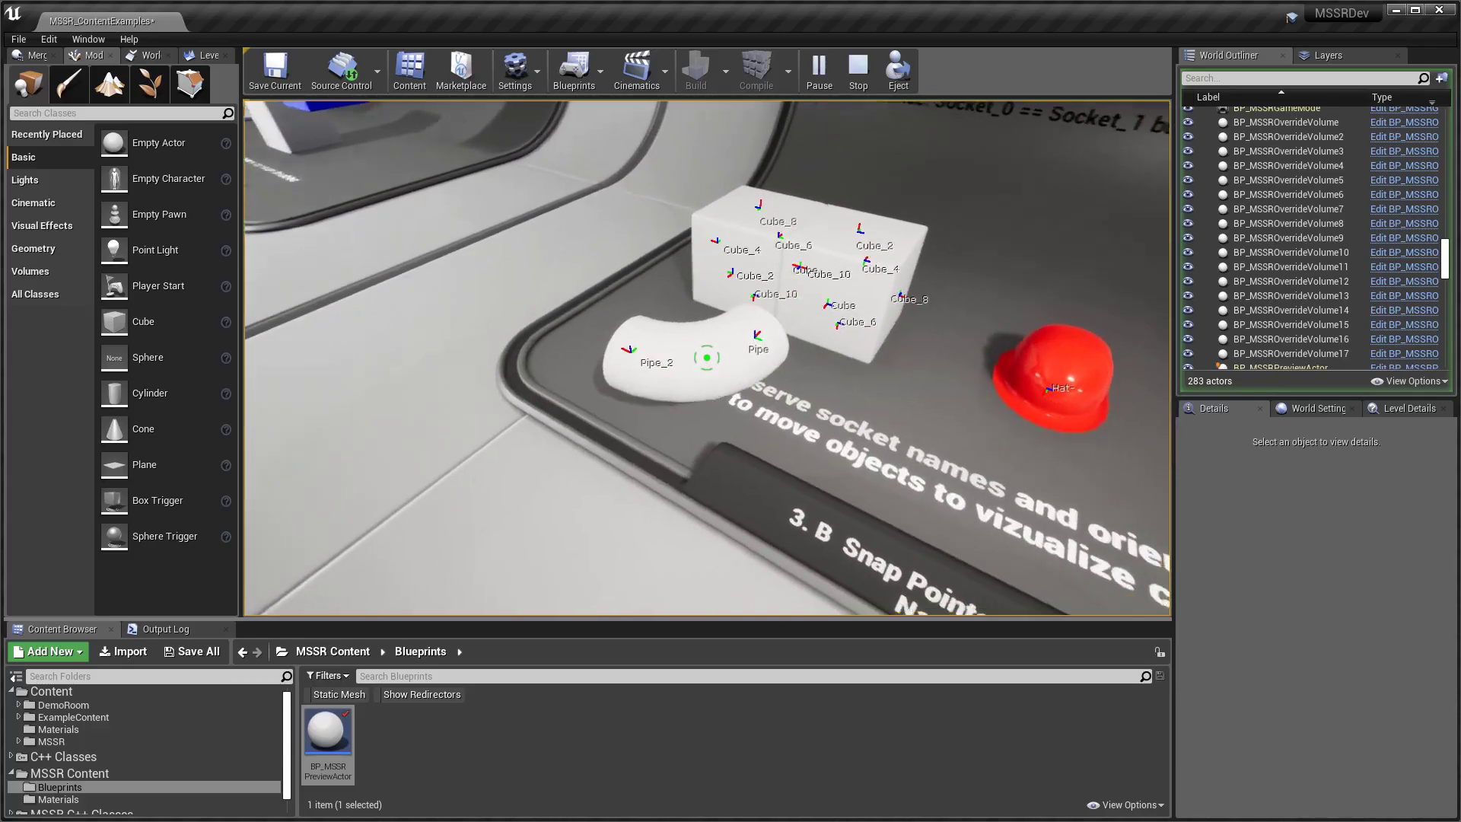
pyautogui.press('d')
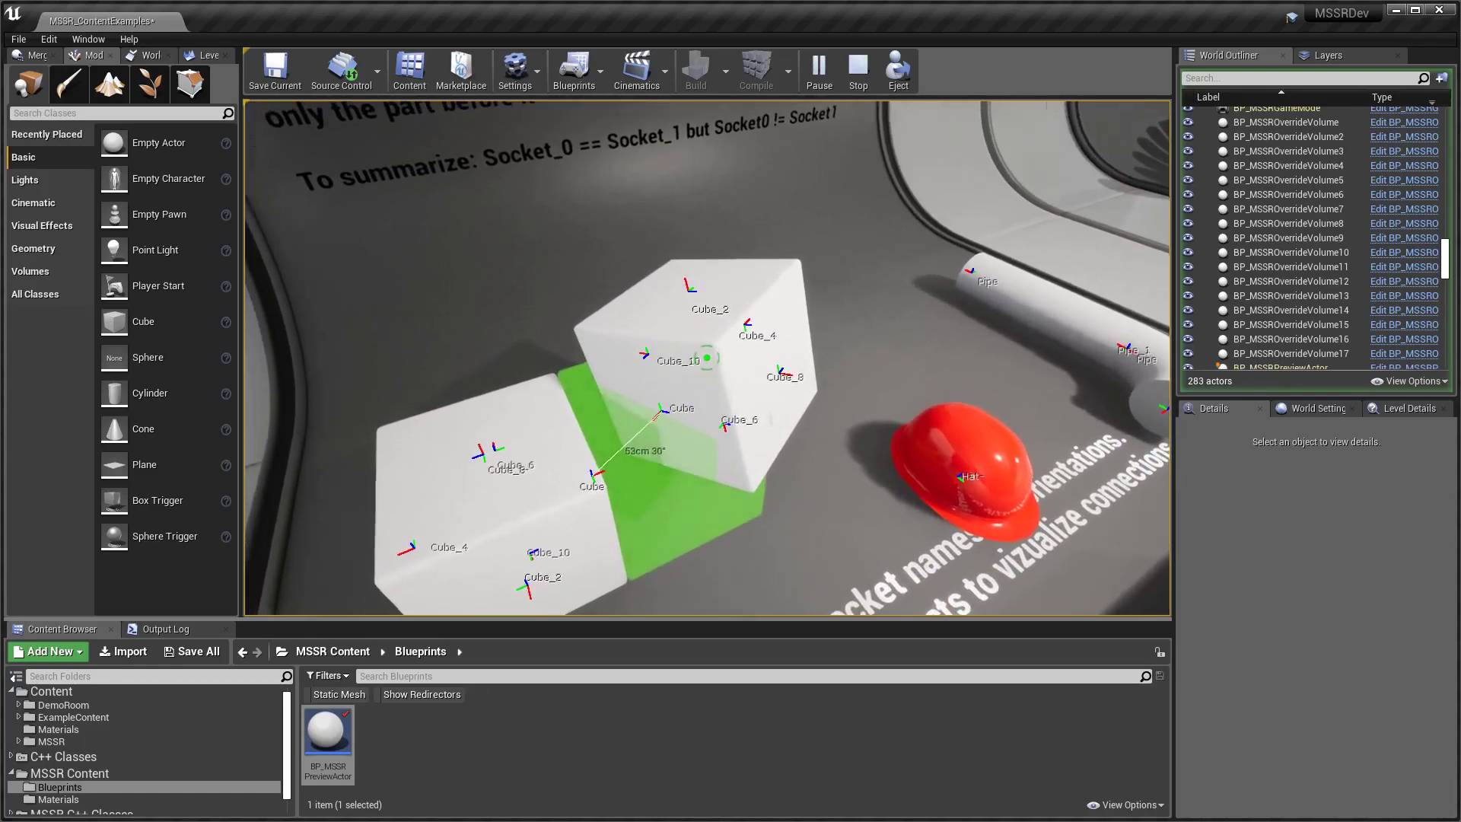
pyautogui.click(707, 357)
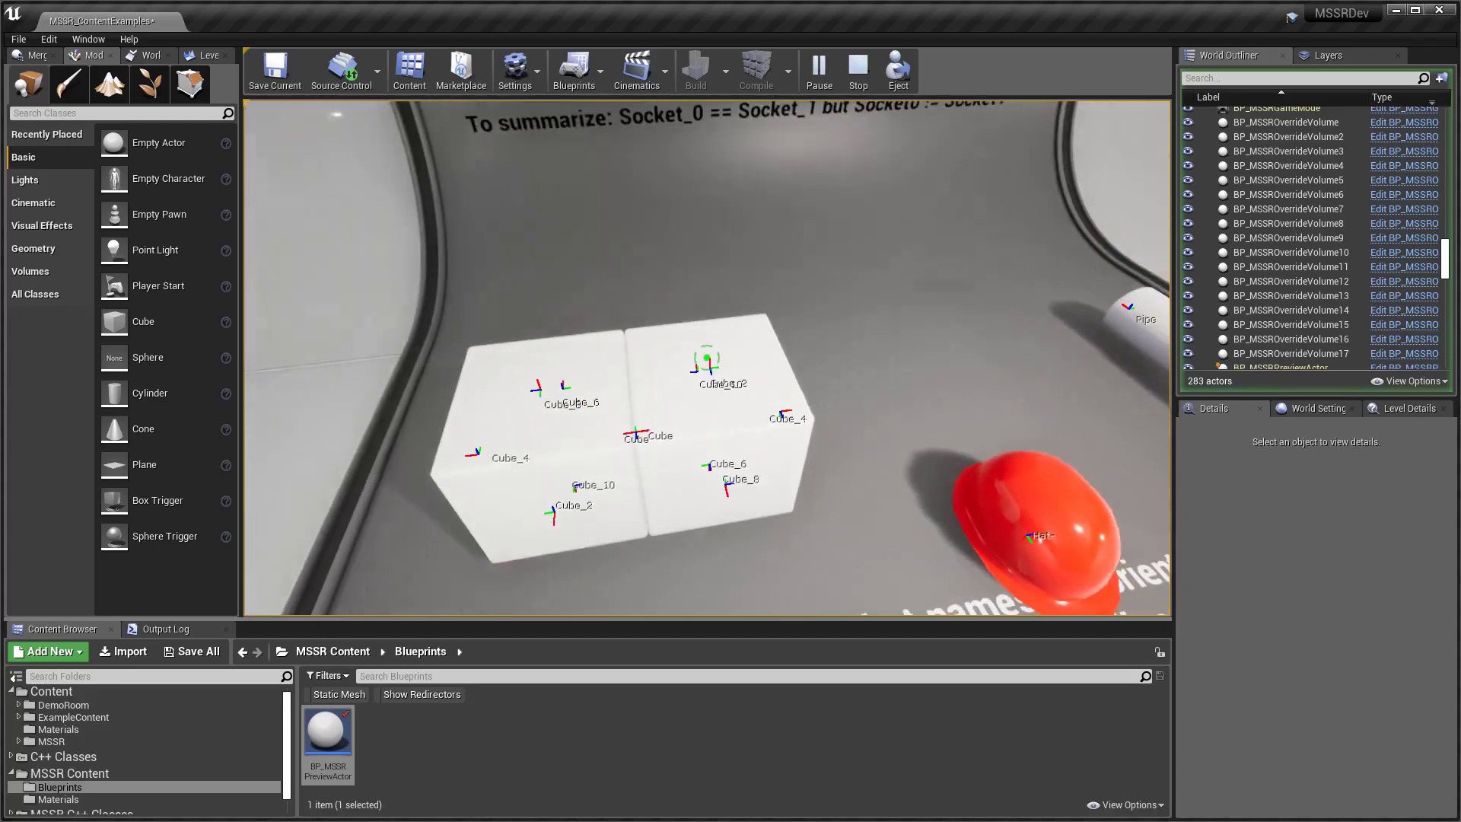
pyautogui.moveTo(706, 358); pyautogui.dragTo(706, 357)
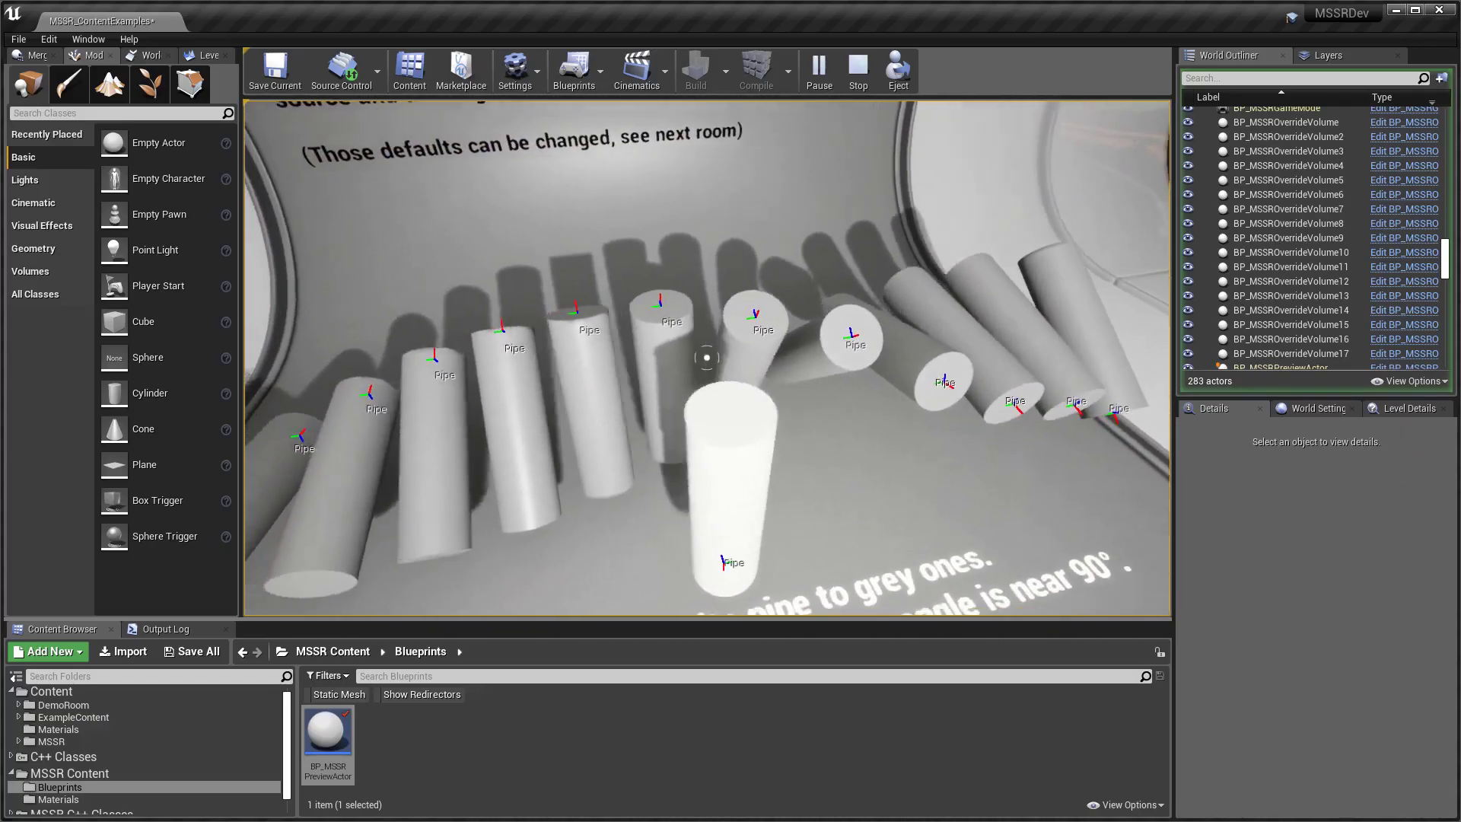
# Examine the 3. C display, comparing the white pipe's socket orientation with those of the fanned grey pipes.
pyautogui.press('s')
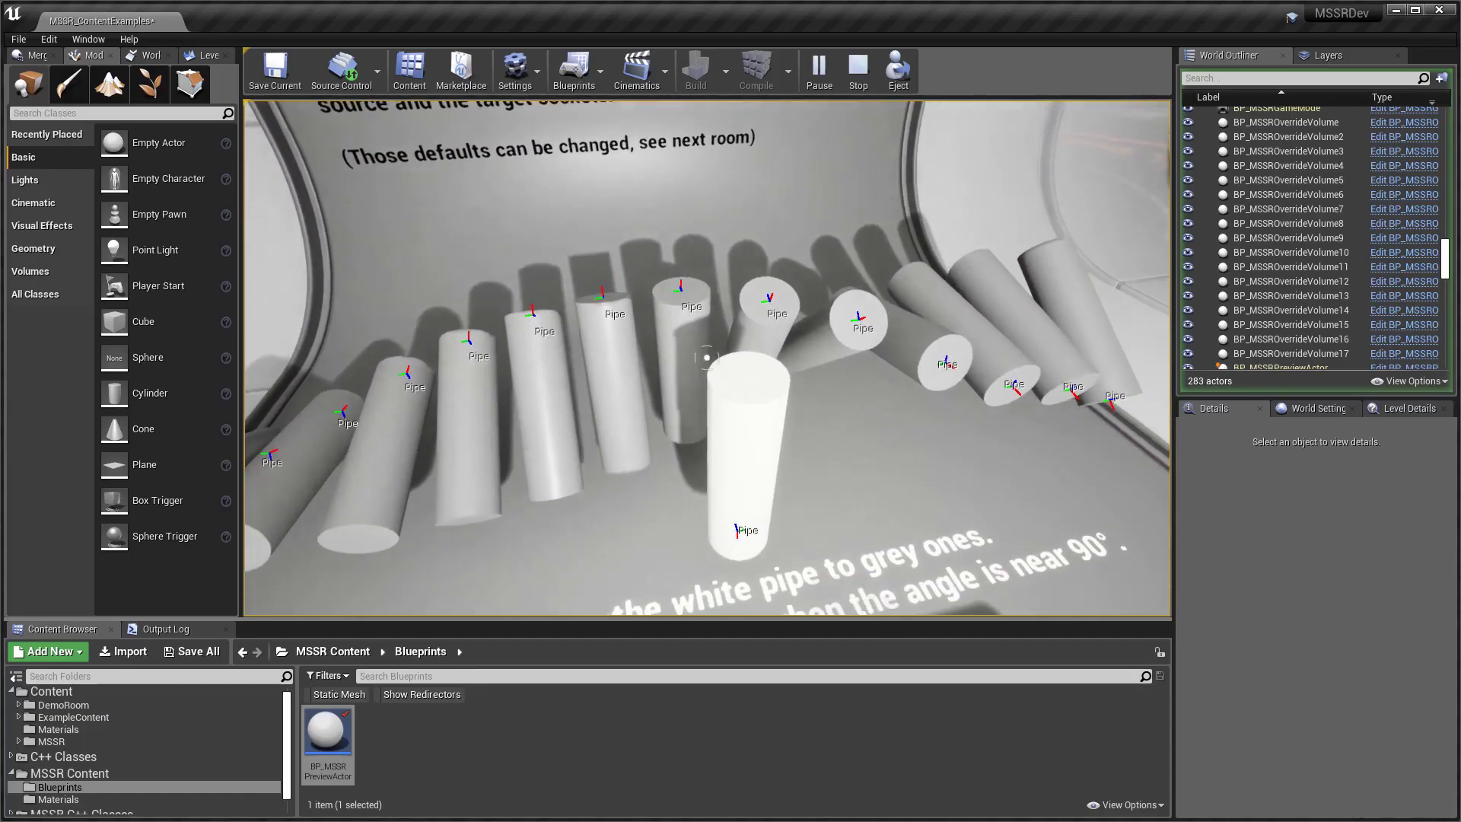
pyautogui.press('d')
pyautogui.press('s')
pyautogui.press('w')
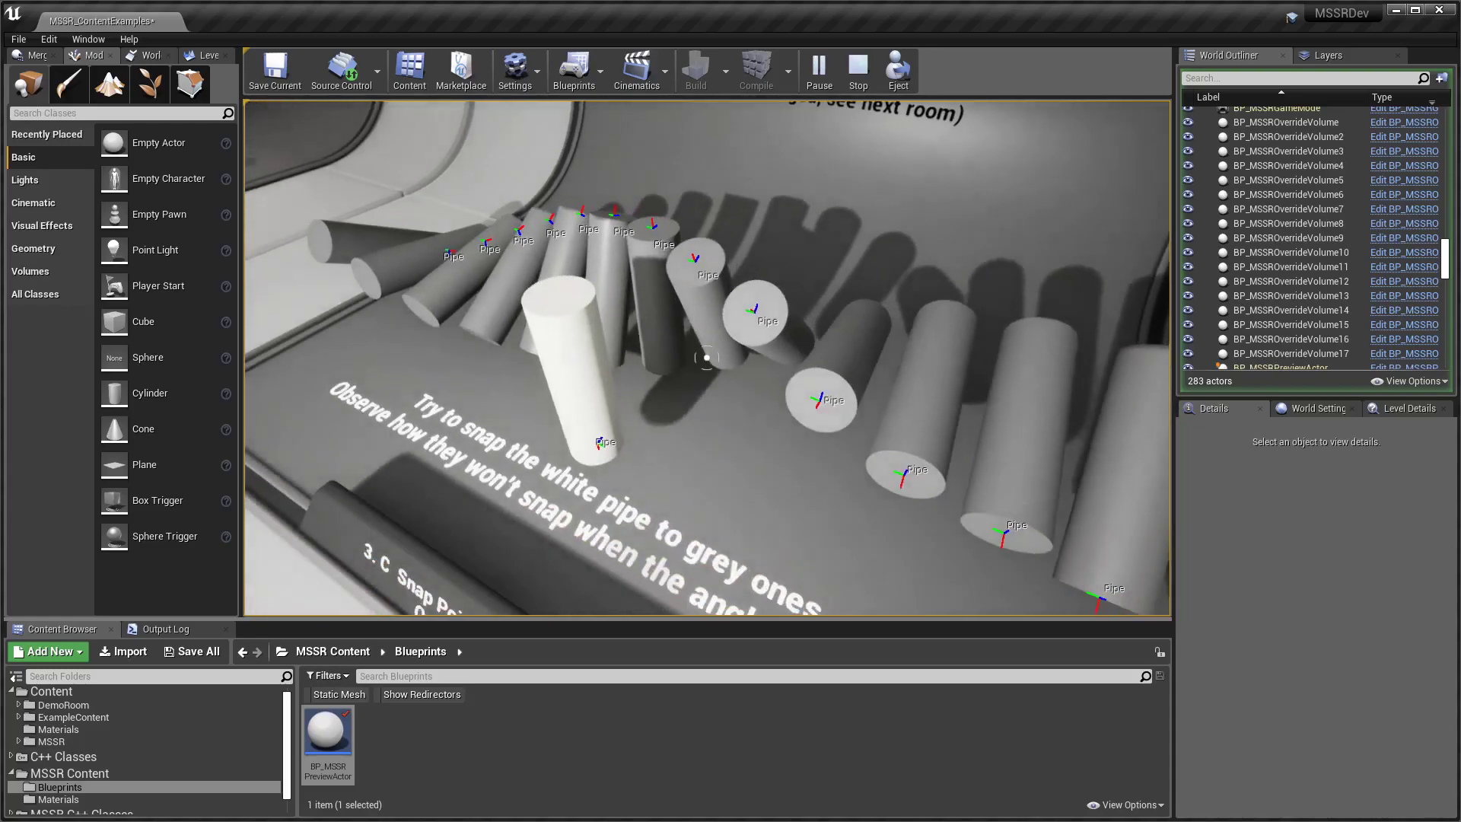
pyautogui.press('w')
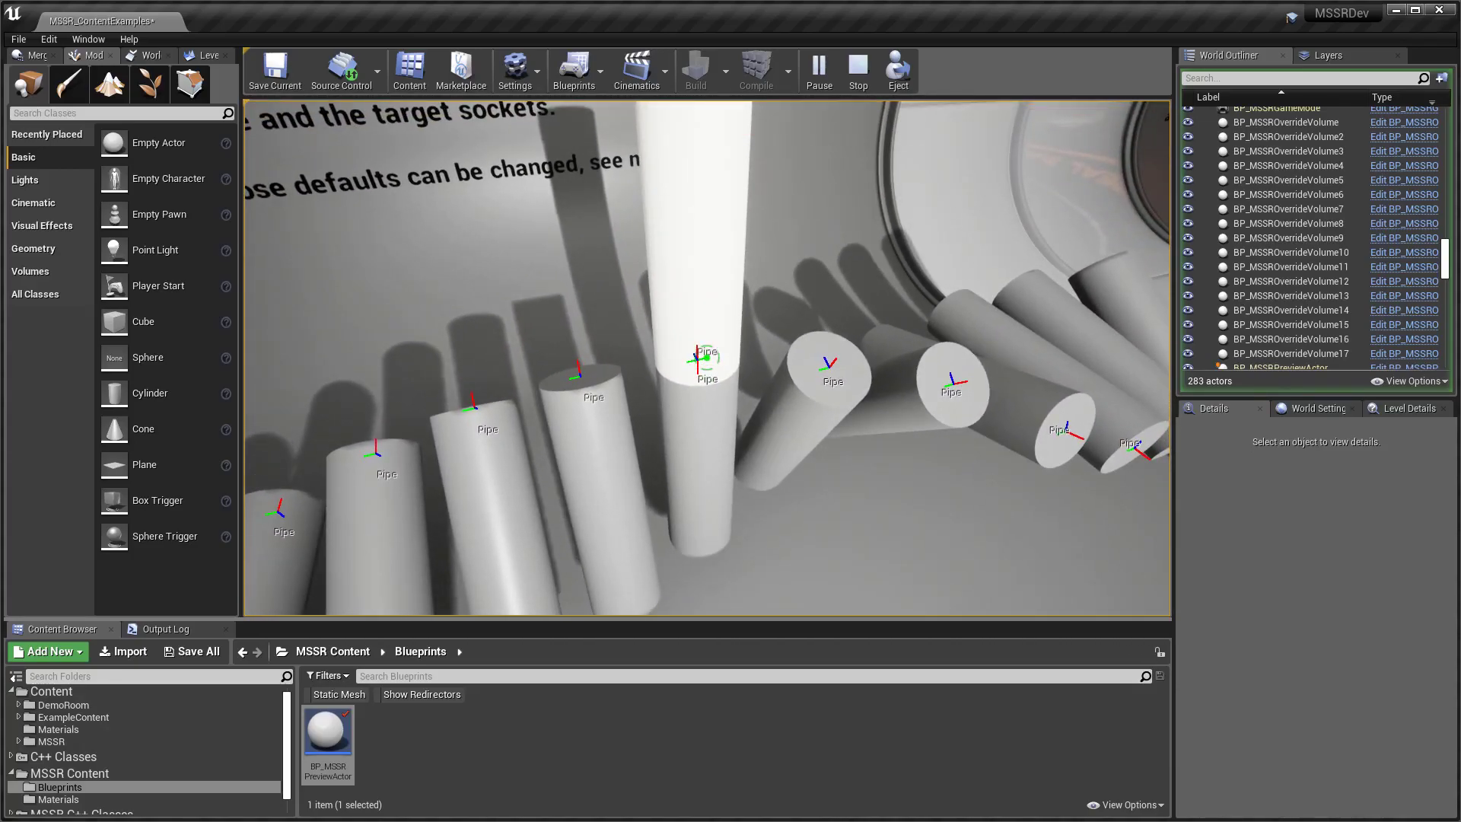
# Pick up the white pipe, move it across the differently tilted grey pipes, and snap it onto an upright one.
pyautogui.press('a')
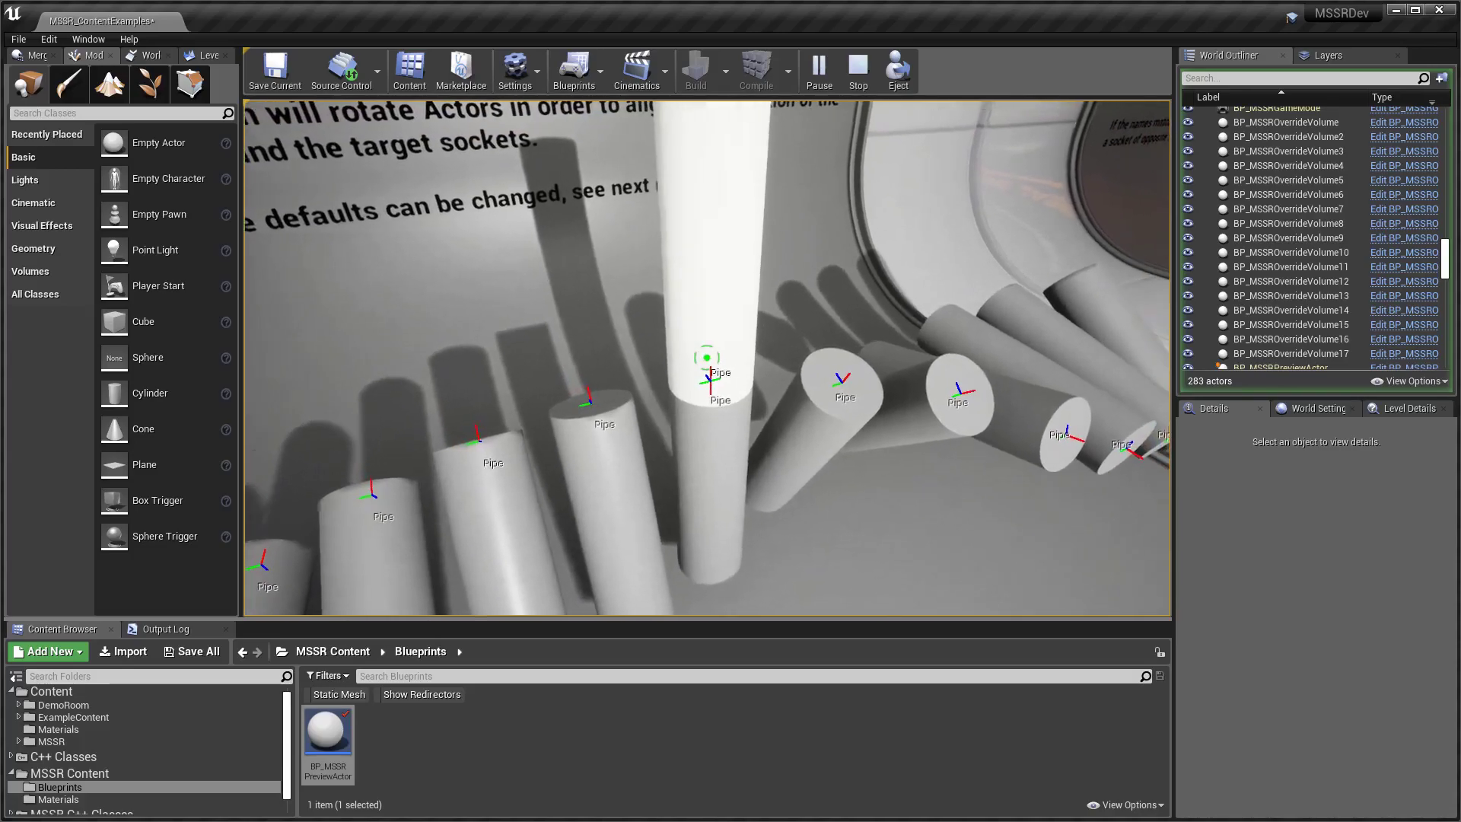
pyautogui.click(707, 358)
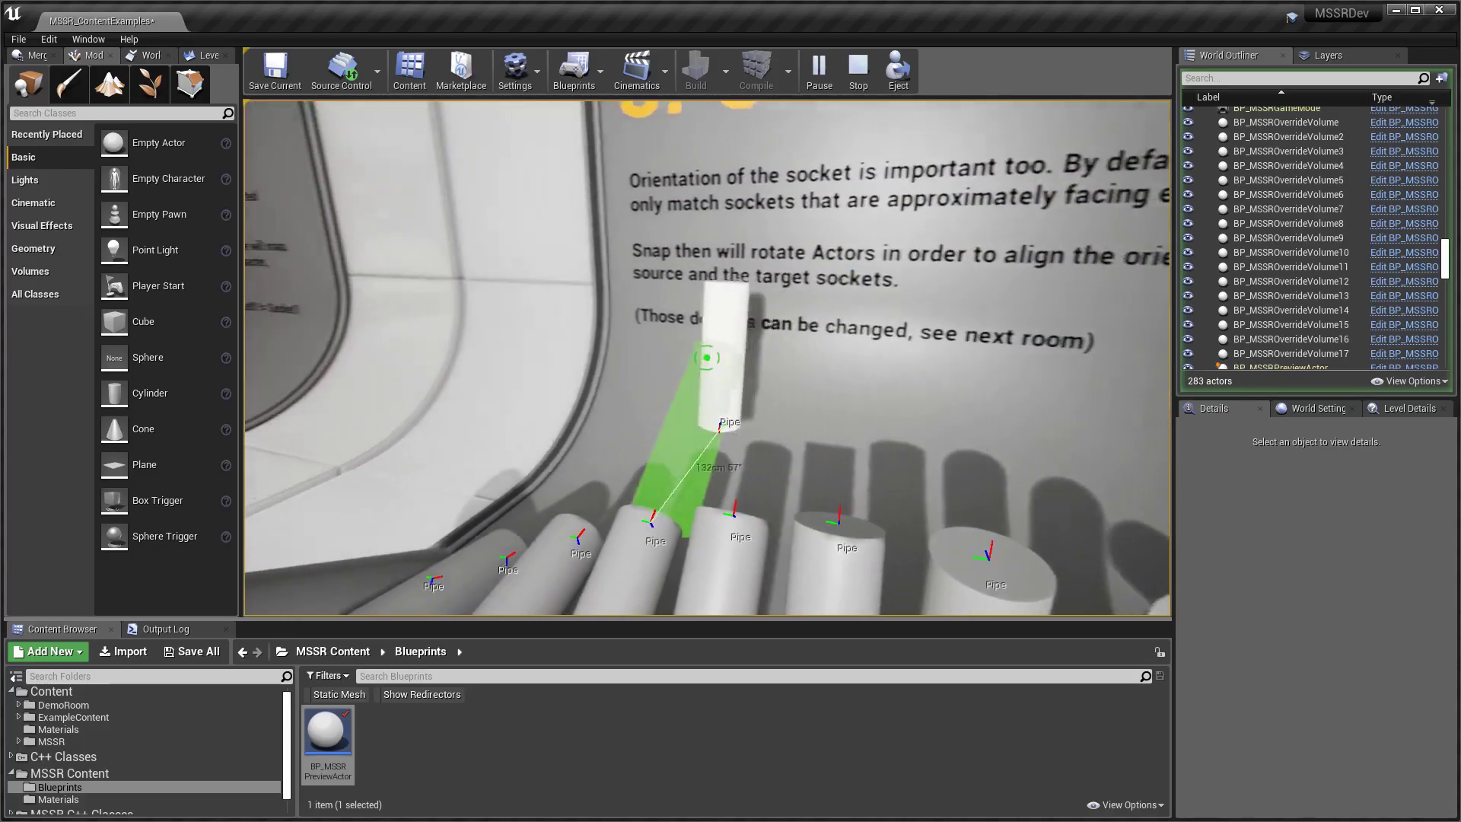
pyautogui.click(707, 358)
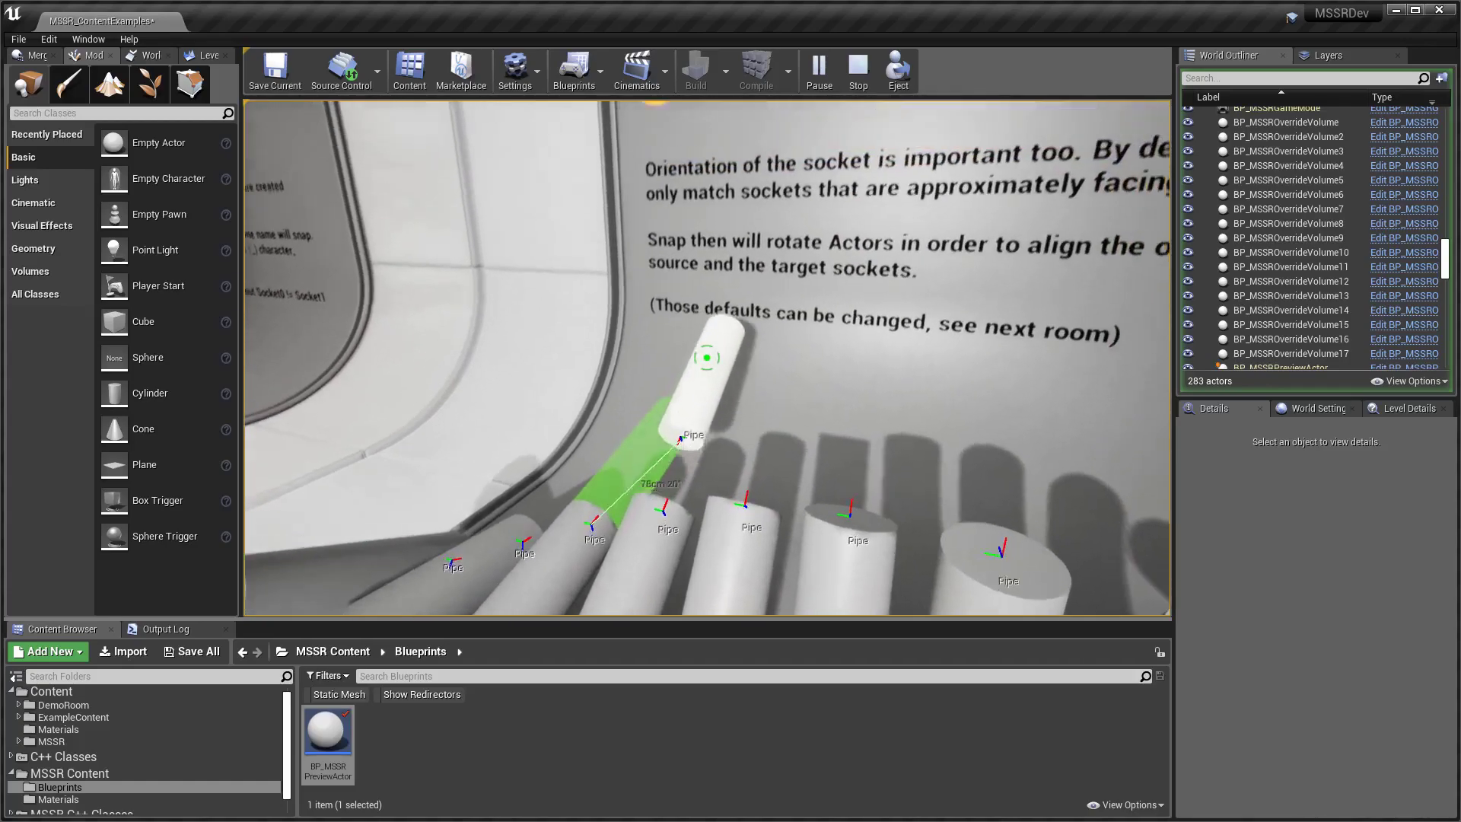
pyautogui.press('s')
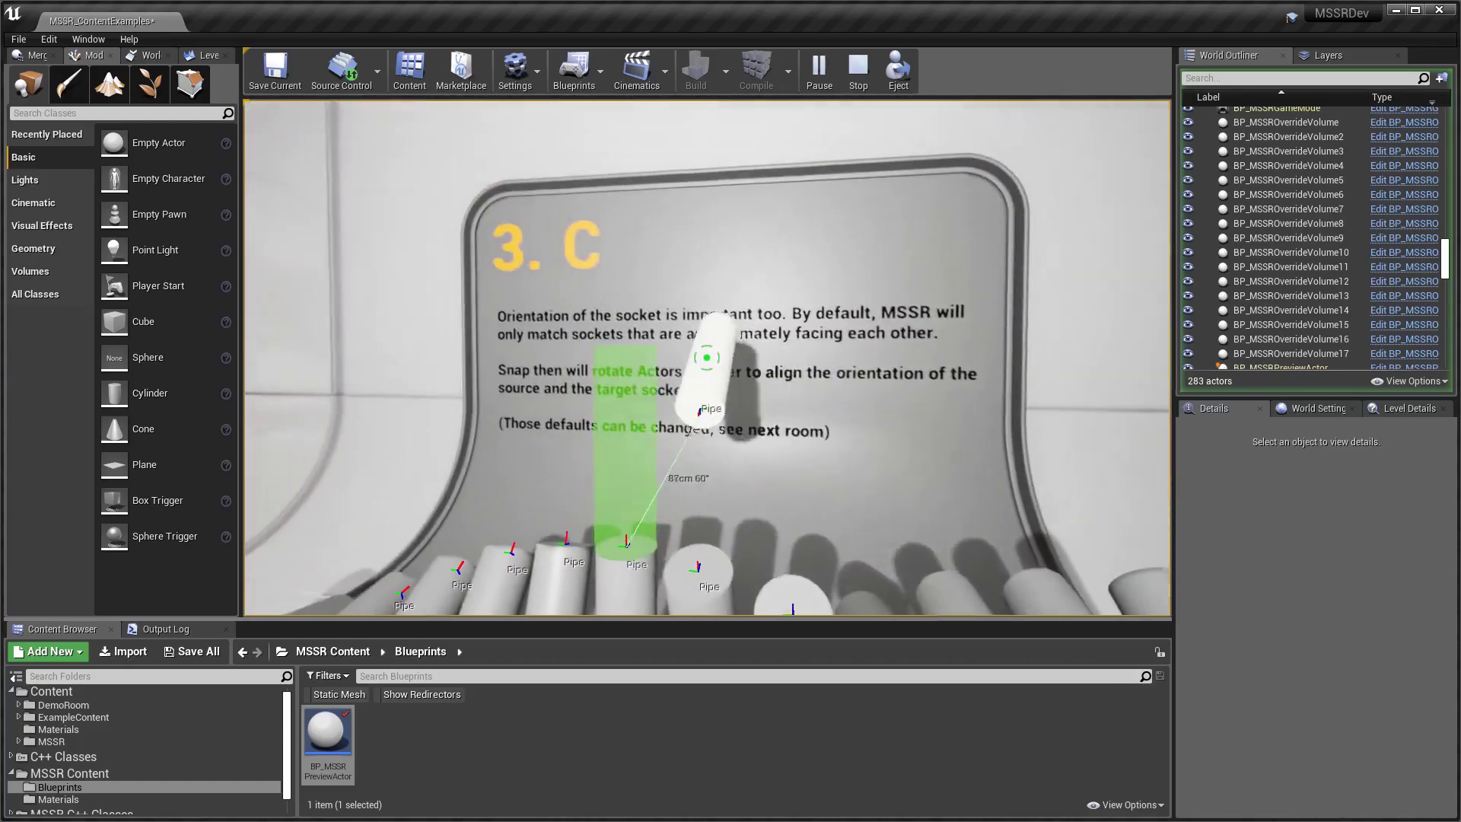
pyautogui.press('w')
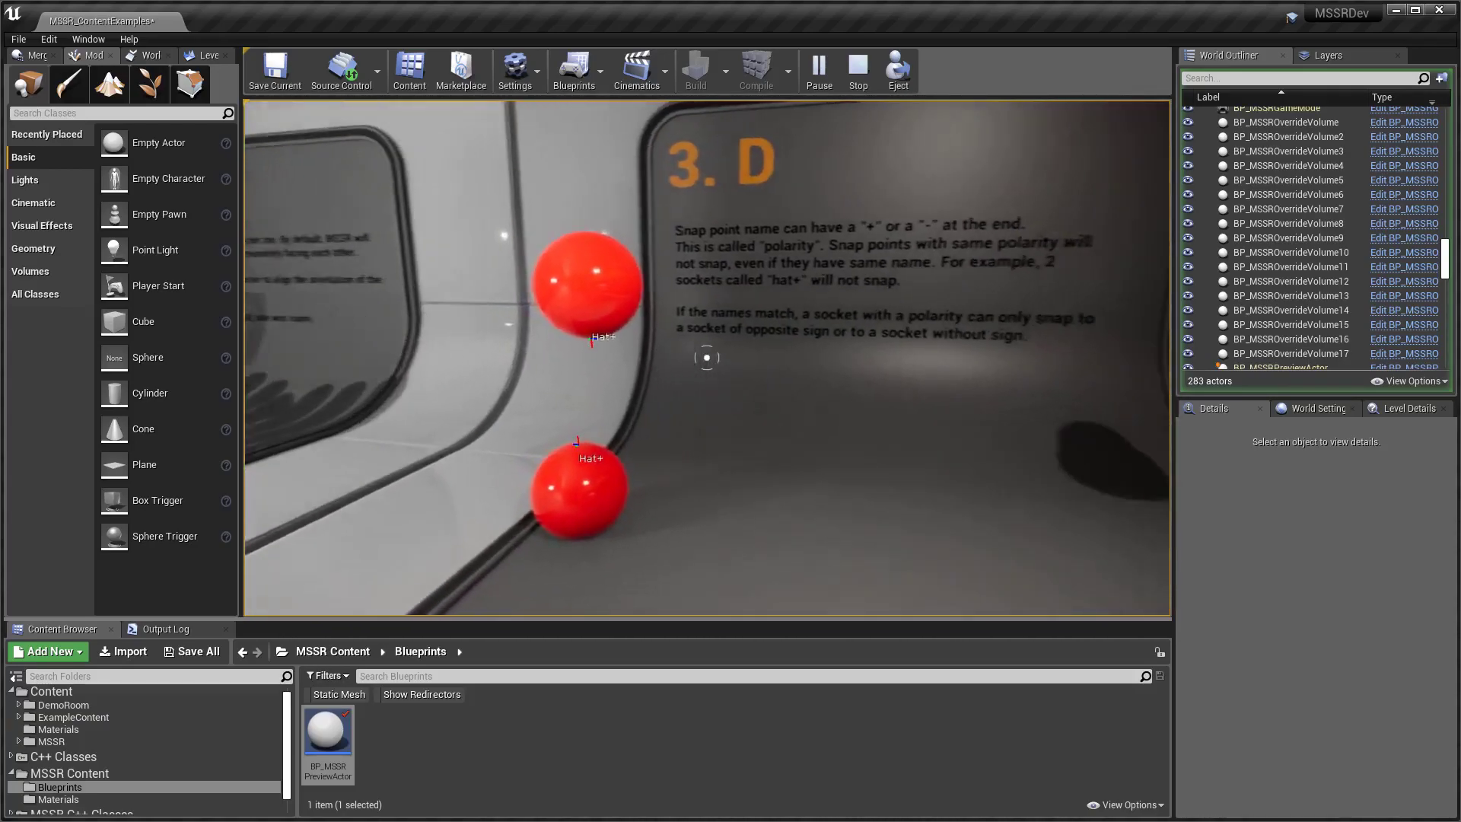
# At the 3. D display, try to snap the upper red ball's Hat+ socket to the lower red ball's Hat+ socket.
pyautogui.press('w')
pyautogui.press('w')
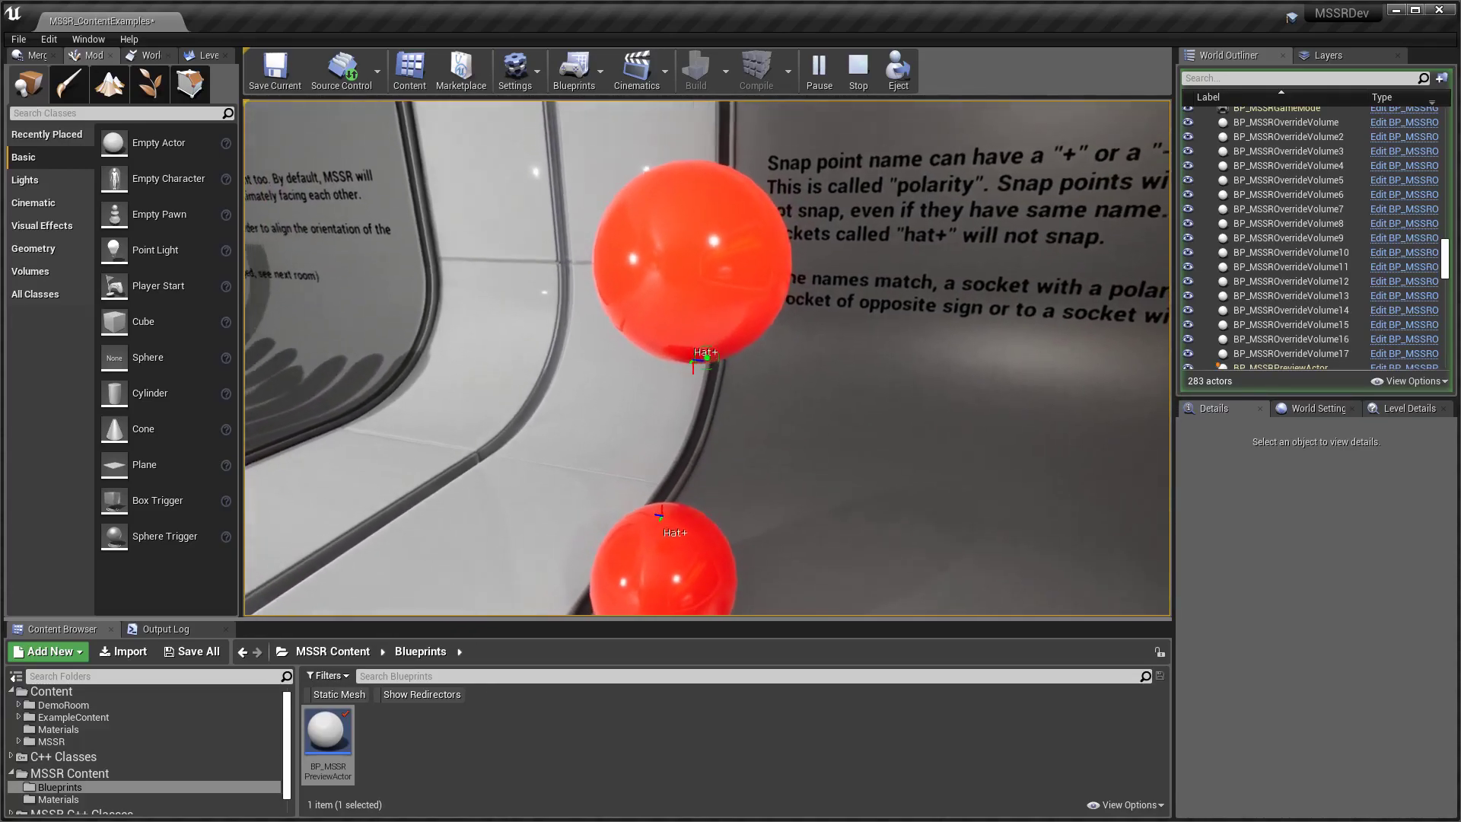
pyautogui.press('s')
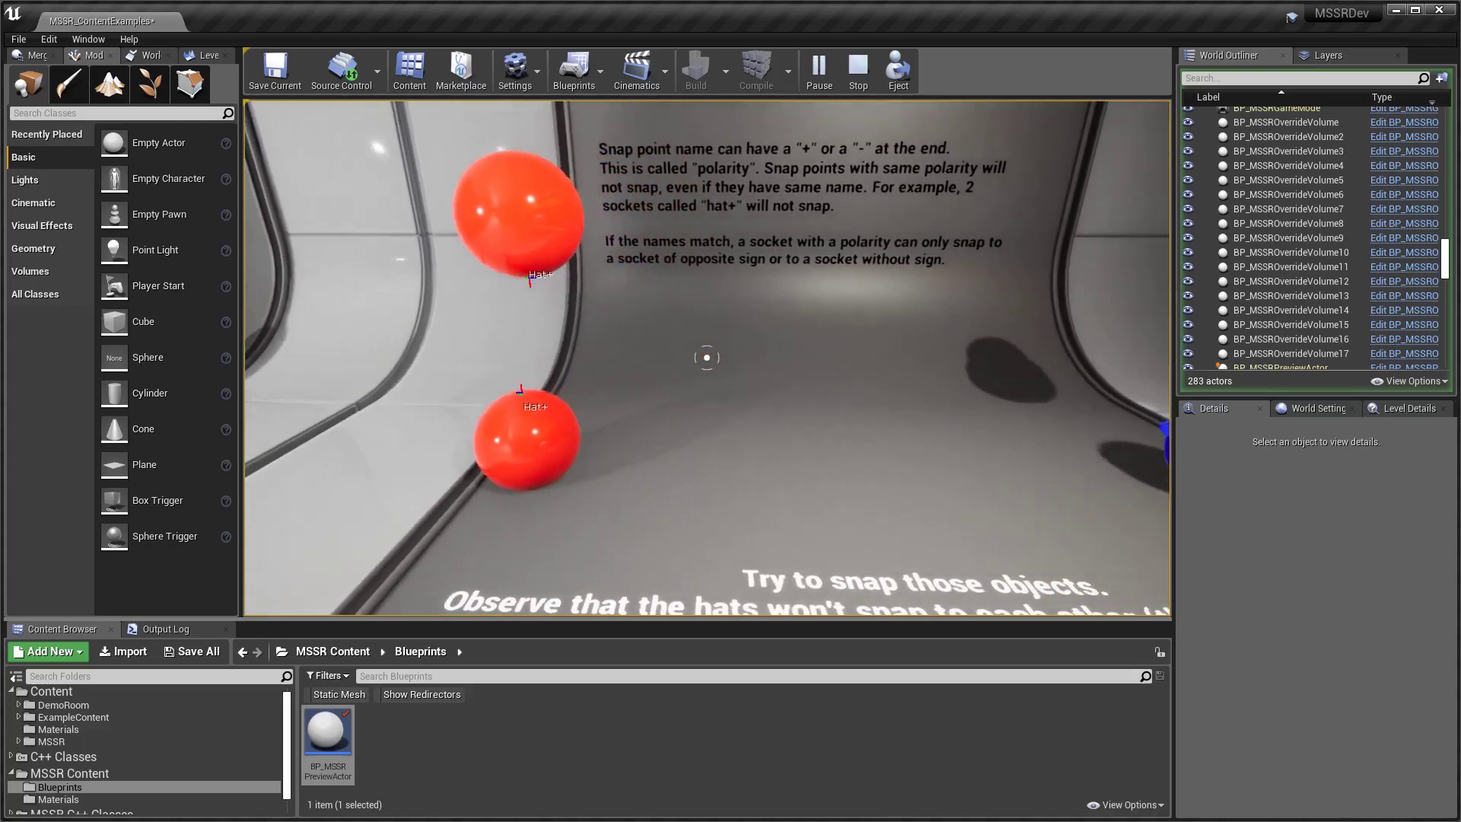
pyautogui.press('w')
pyautogui.press('w')
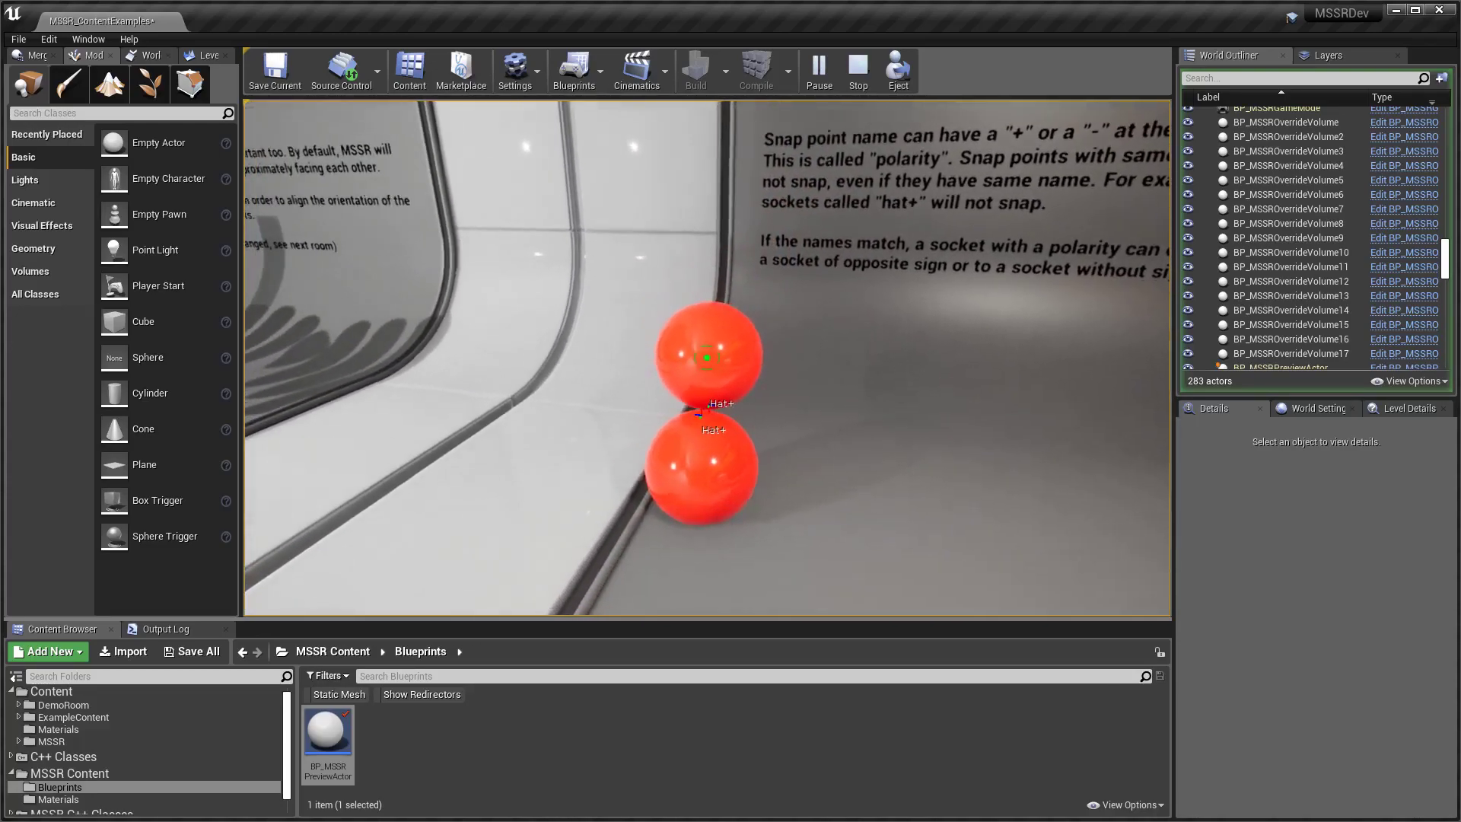
pyautogui.press('s')
pyautogui.press('w')
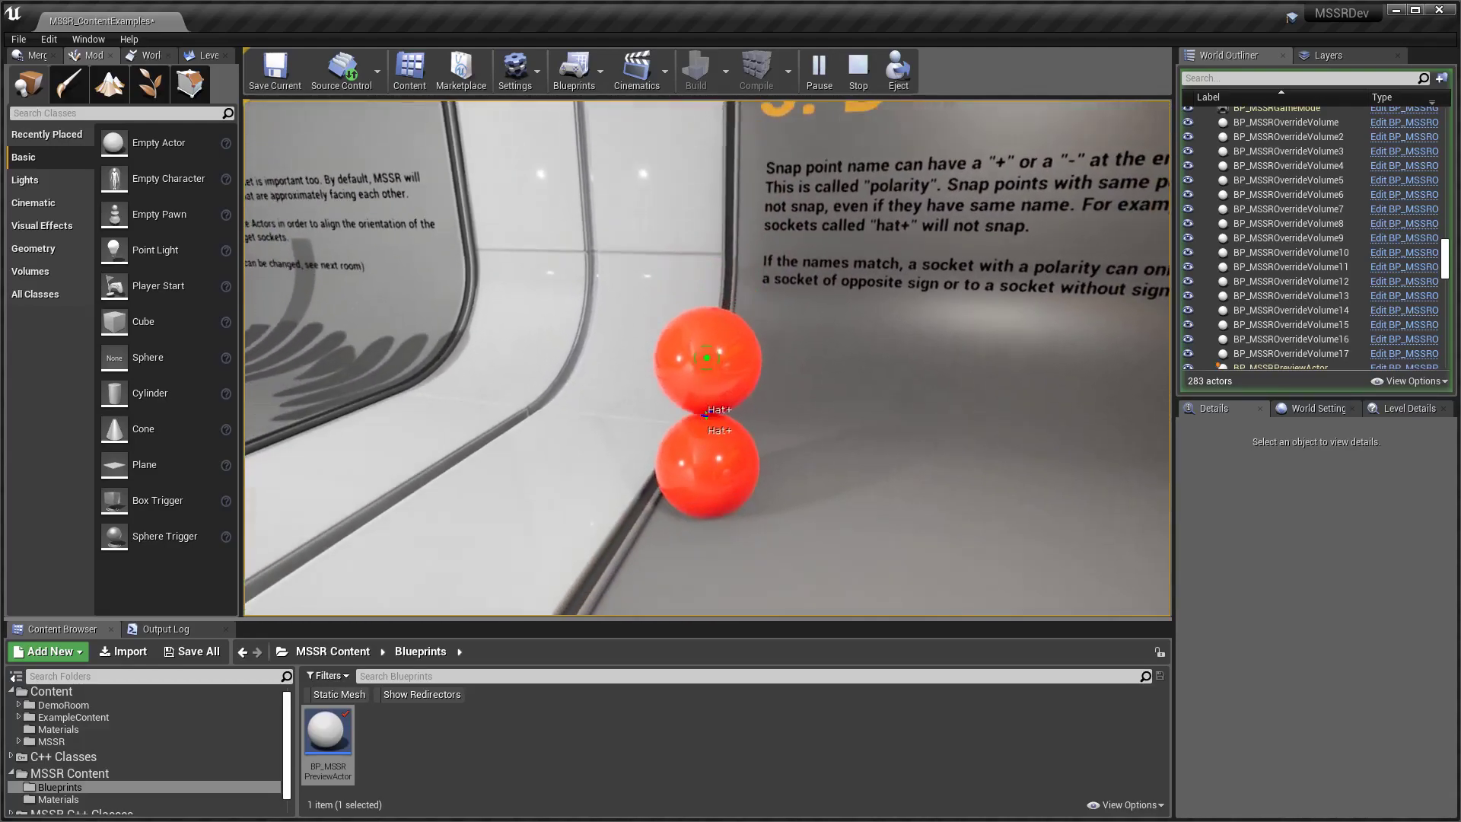
# Try the blue hat's Hat- socket against the lower red ball's Hat+ socket and against the other blue hat's Hat- socket.
pyautogui.press('w')
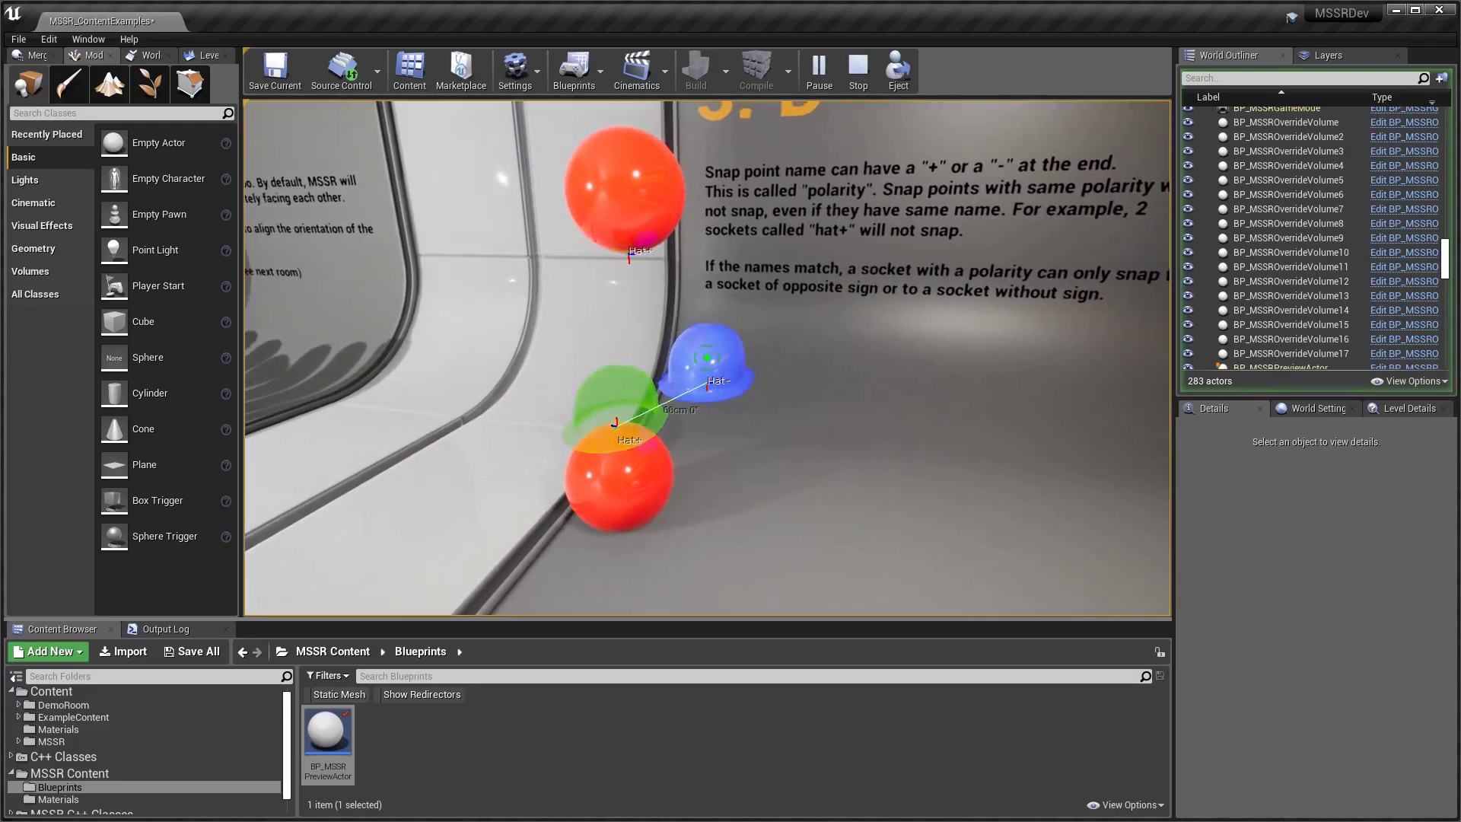
pyautogui.click(707, 357)
pyautogui.click(707, 357)
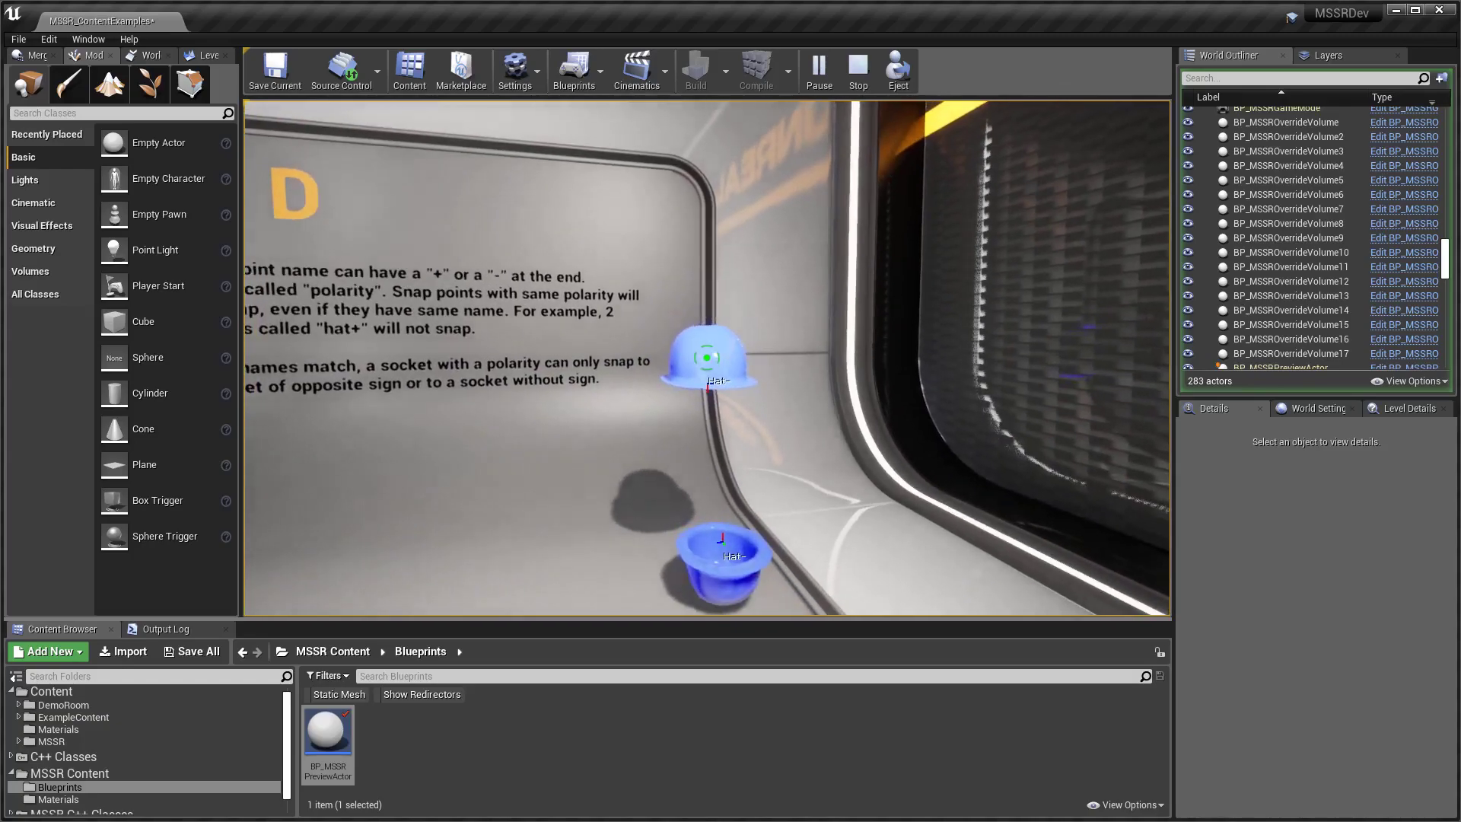
pyautogui.press('w')
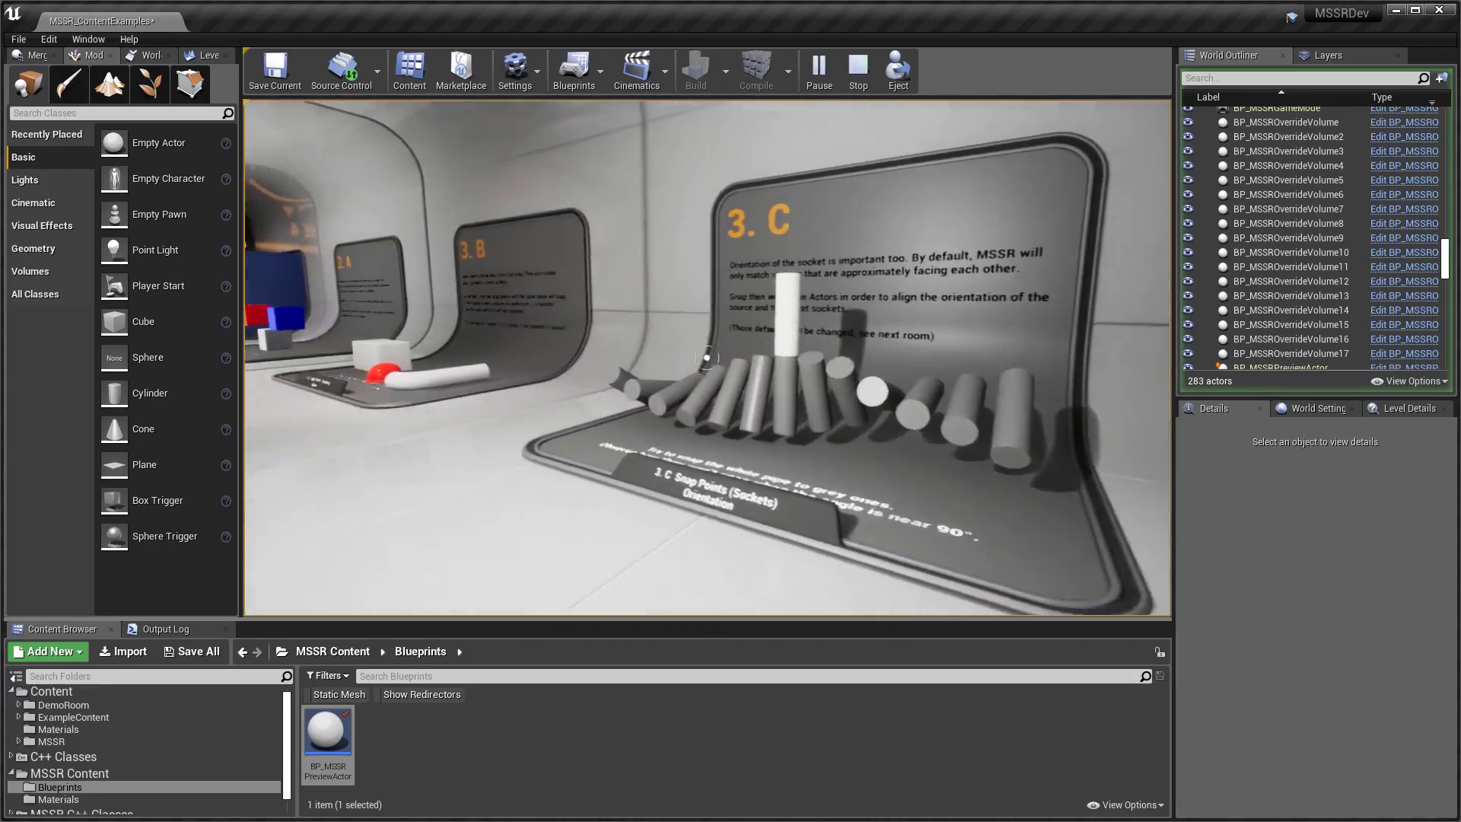
# Return to the 3. B Snap Points display and eject from the player character.
pyautogui.press('w')
pyautogui.press('w')
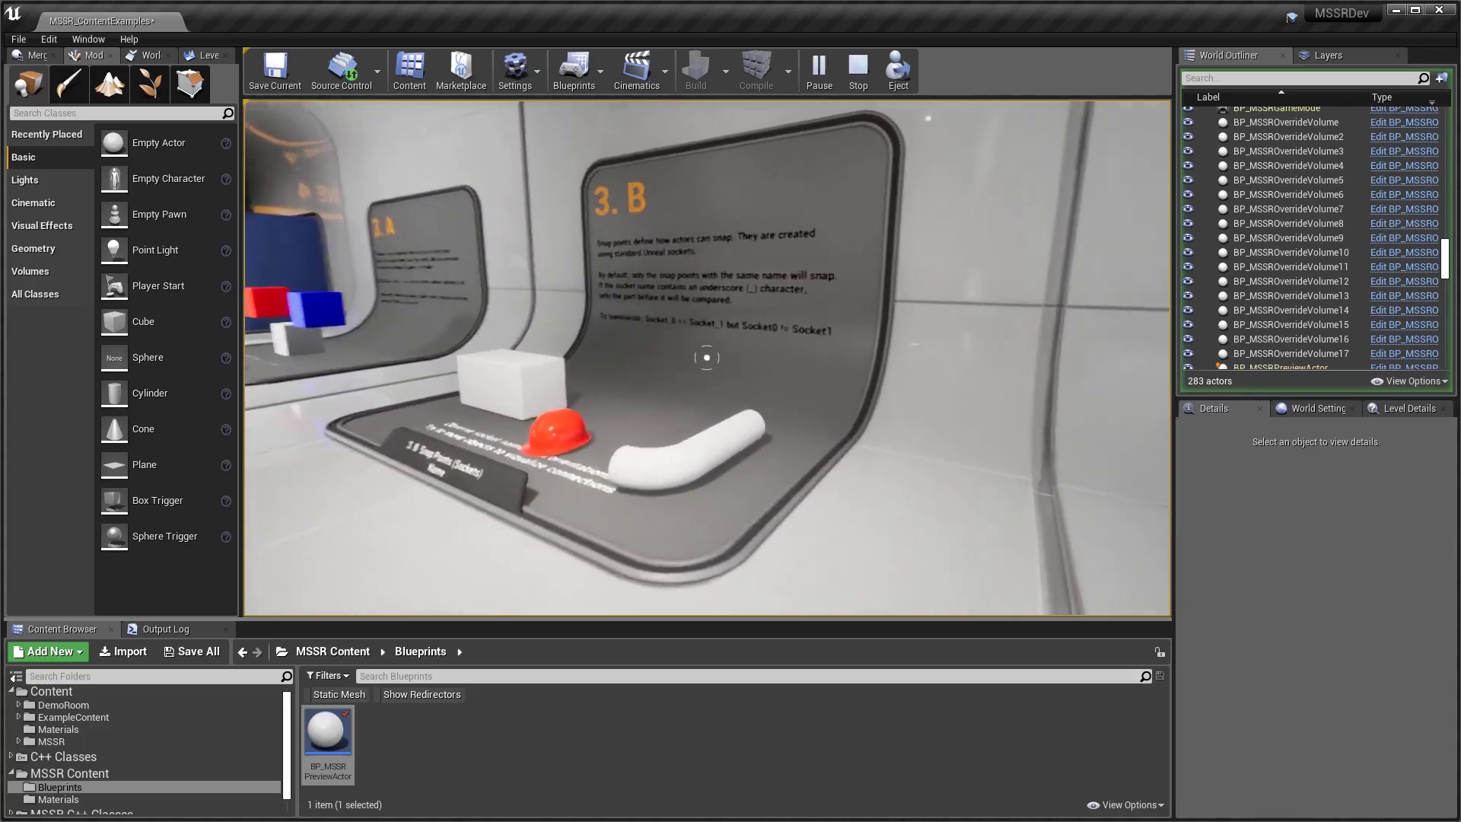
pyautogui.press('w')
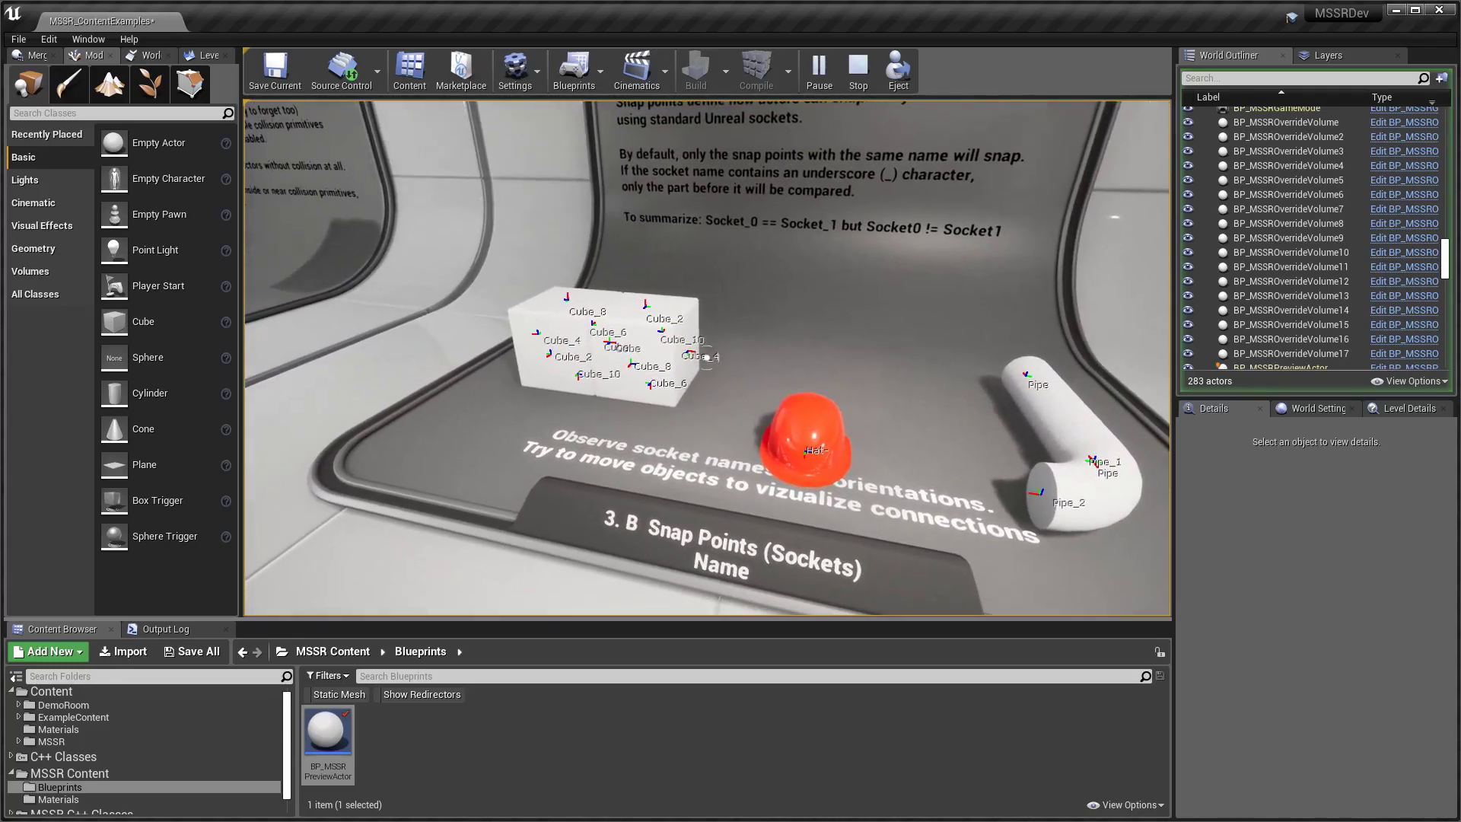
pyautogui.hotkey('shift', 'F1')
pyautogui.click(899, 72)
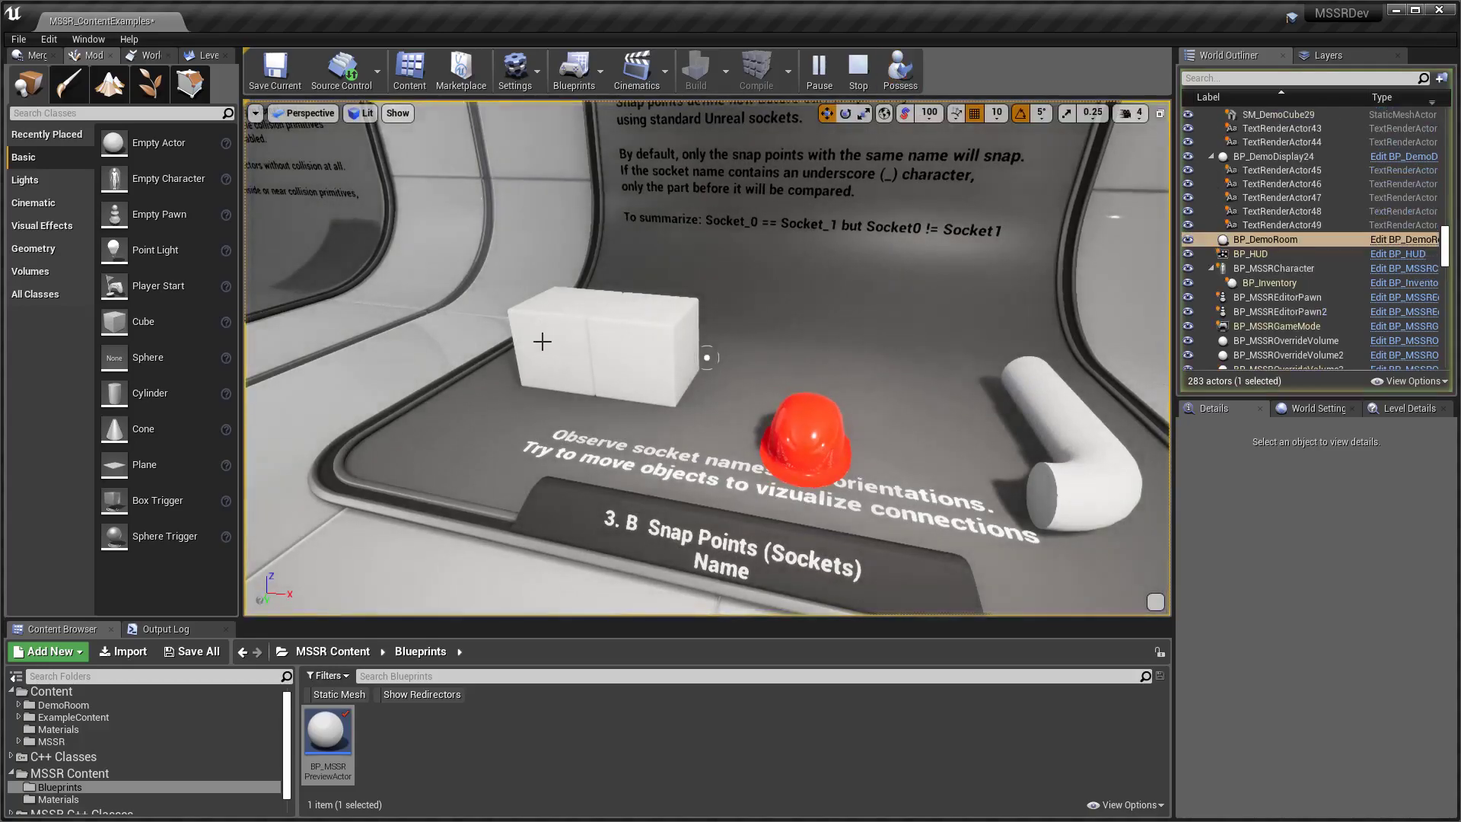
# Pause the simulation and open the static mesh of the white cube nearest the hat for editing.
pyautogui.click(819, 72)
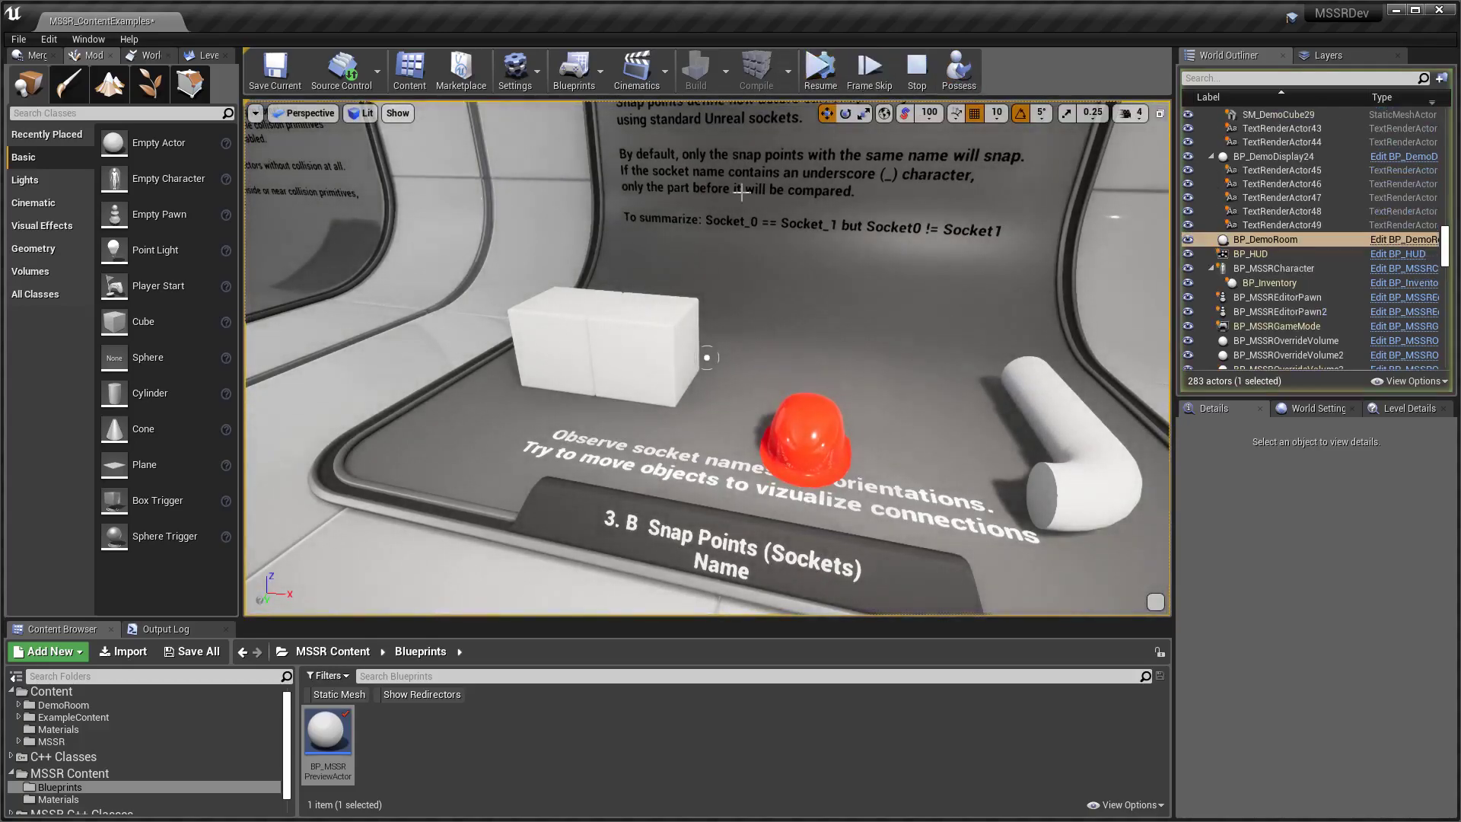
pyautogui.click(650, 347)
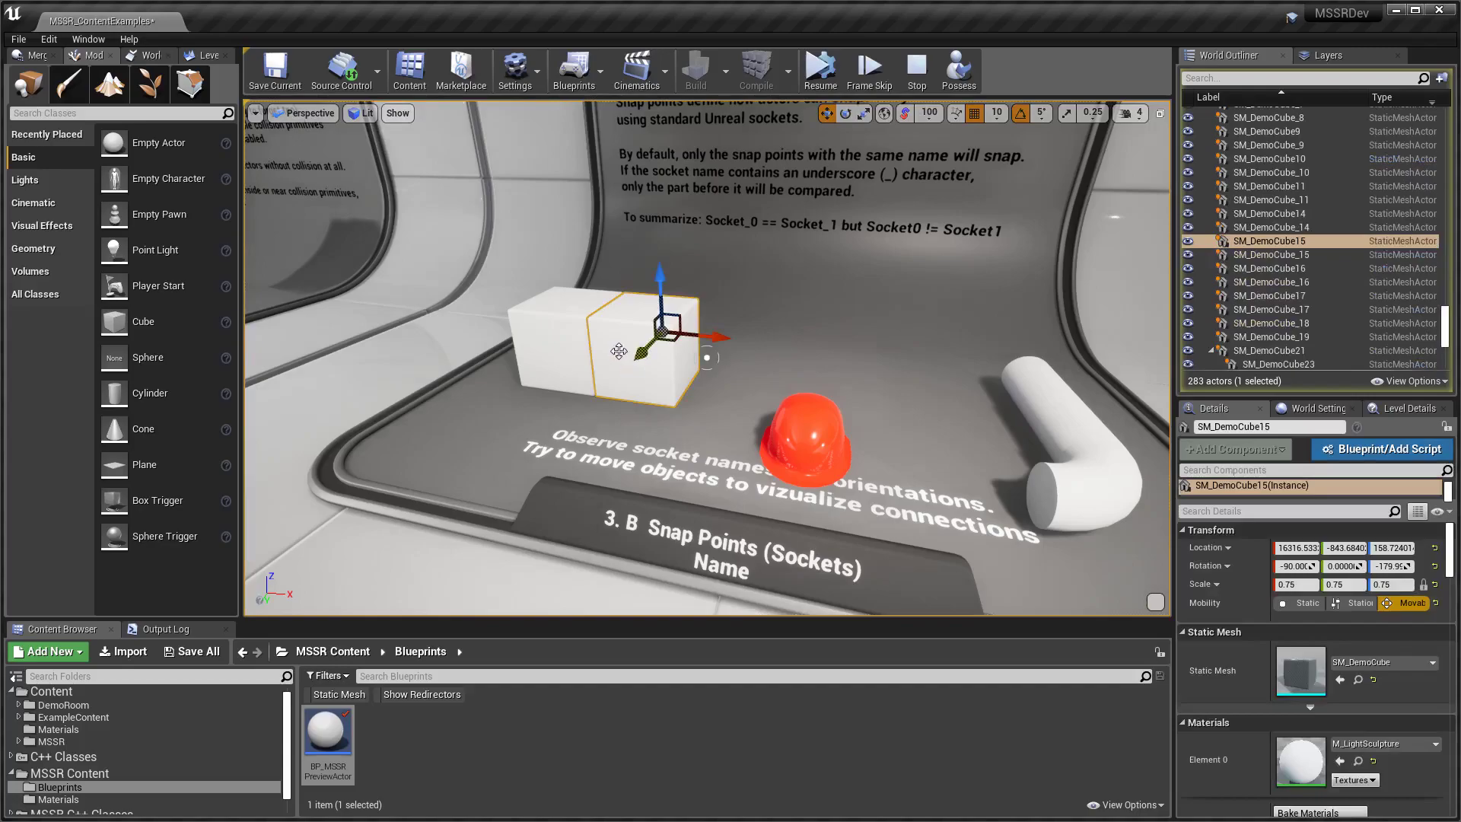
pyautogui.hotkey('ctrl', 'e')
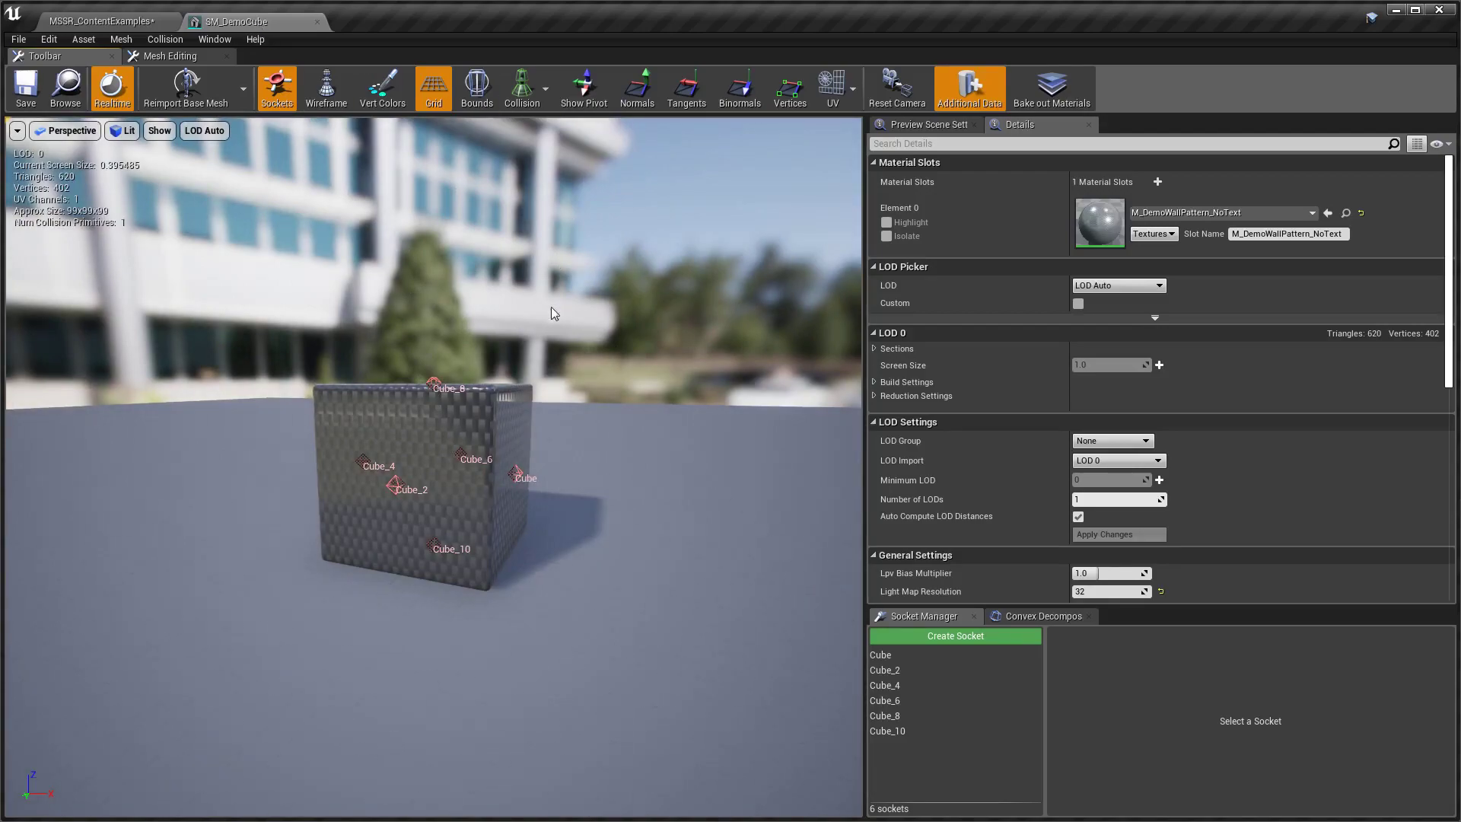
# Inspect the placement and axes of the Cube_8, Cube and Cube_2 sockets on the SM_DemoCube mesh.
pyautogui.moveTo(578, 299); pyautogui.dragTo(495, 390)
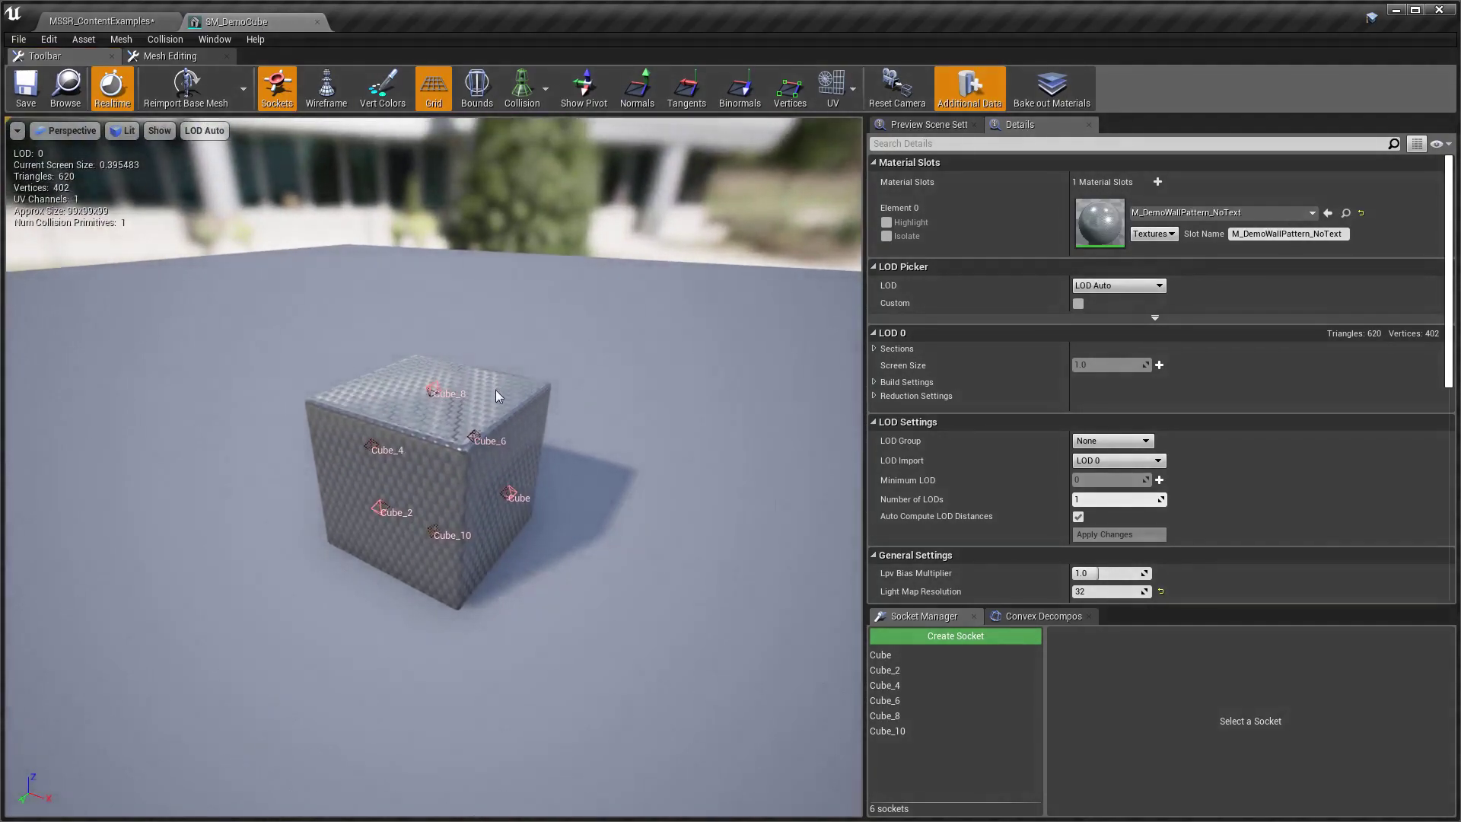
pyautogui.click(432, 394)
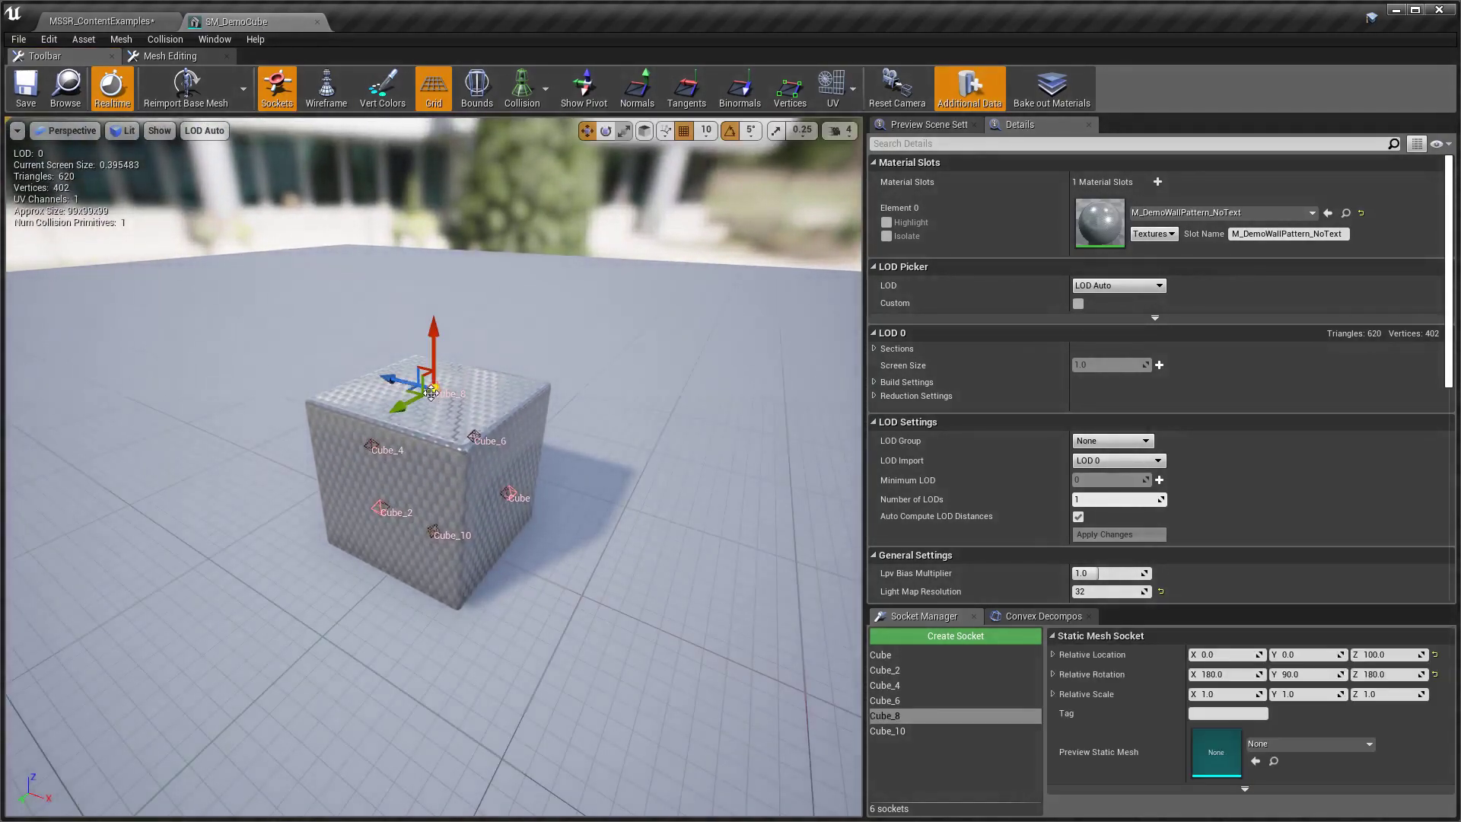
pyautogui.click(509, 495)
pyautogui.click(918, 670)
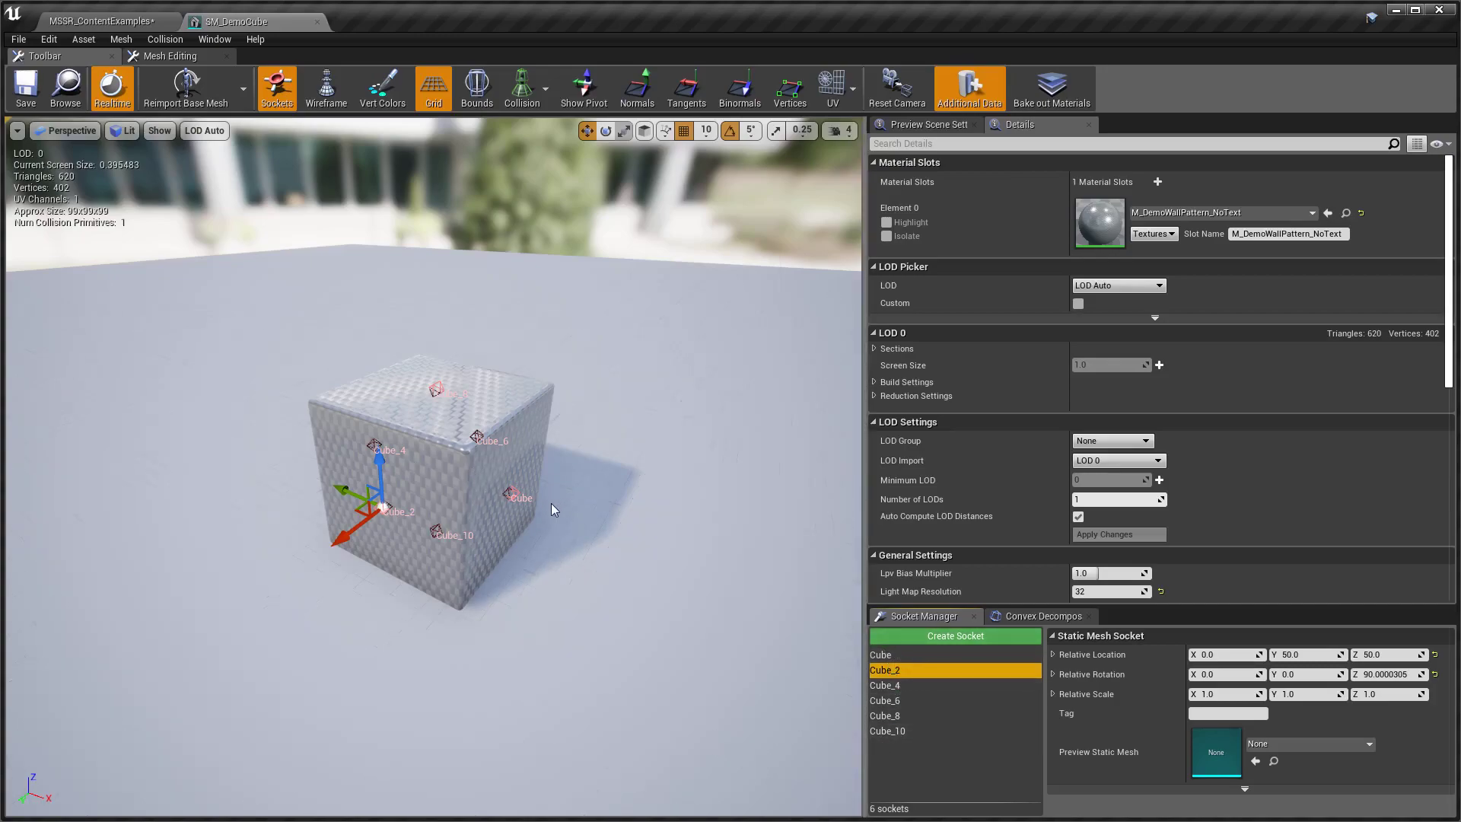
# Compare the socket directions on the mesh's other faces from close up, checking Cube, Cube_8 and Cube_4.
pyautogui.scroll(3, 551, 510)
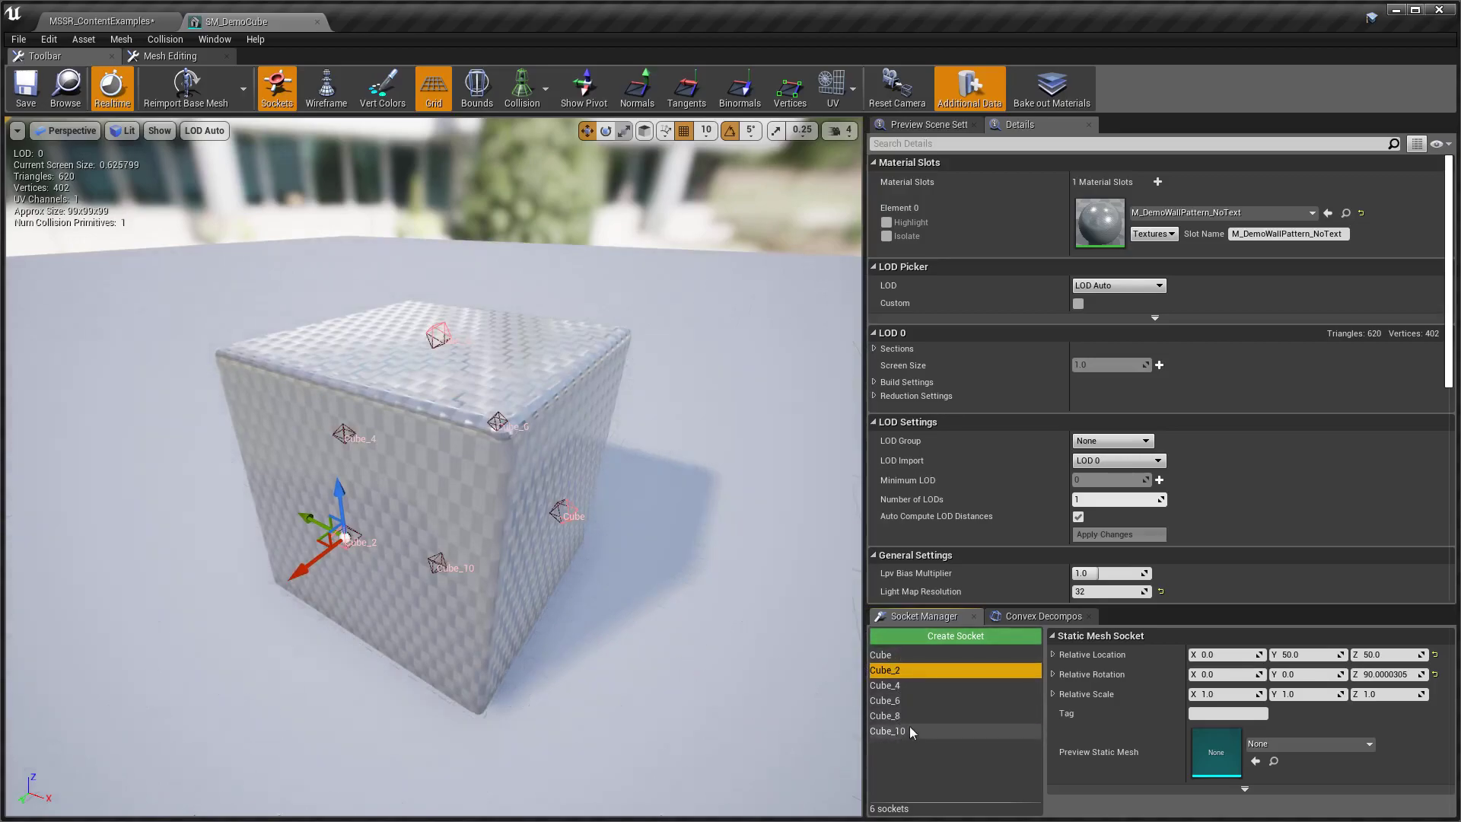
pyautogui.scroll(-3, 613, 609)
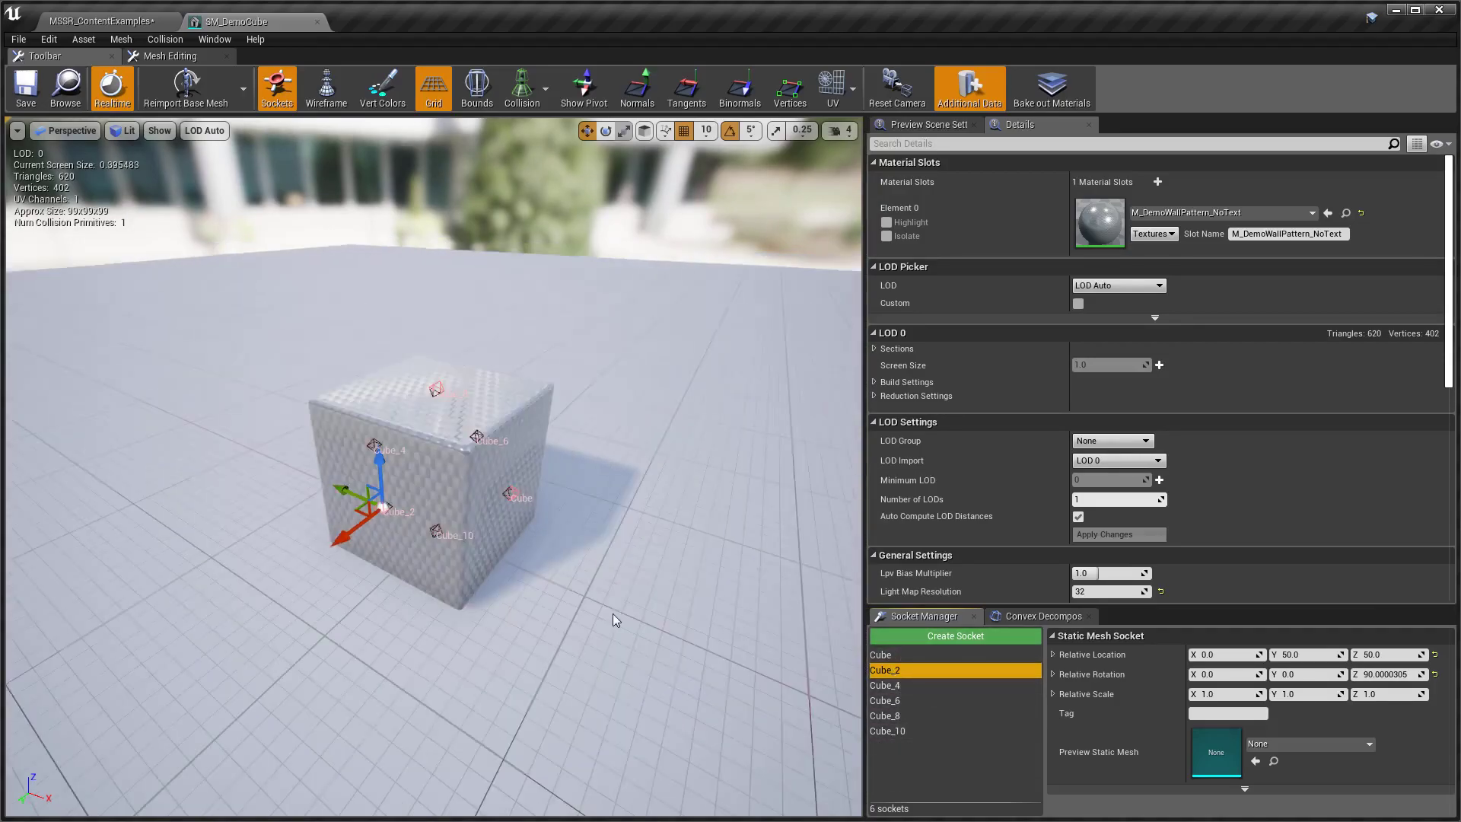
pyautogui.scroll(3, 621, 614)
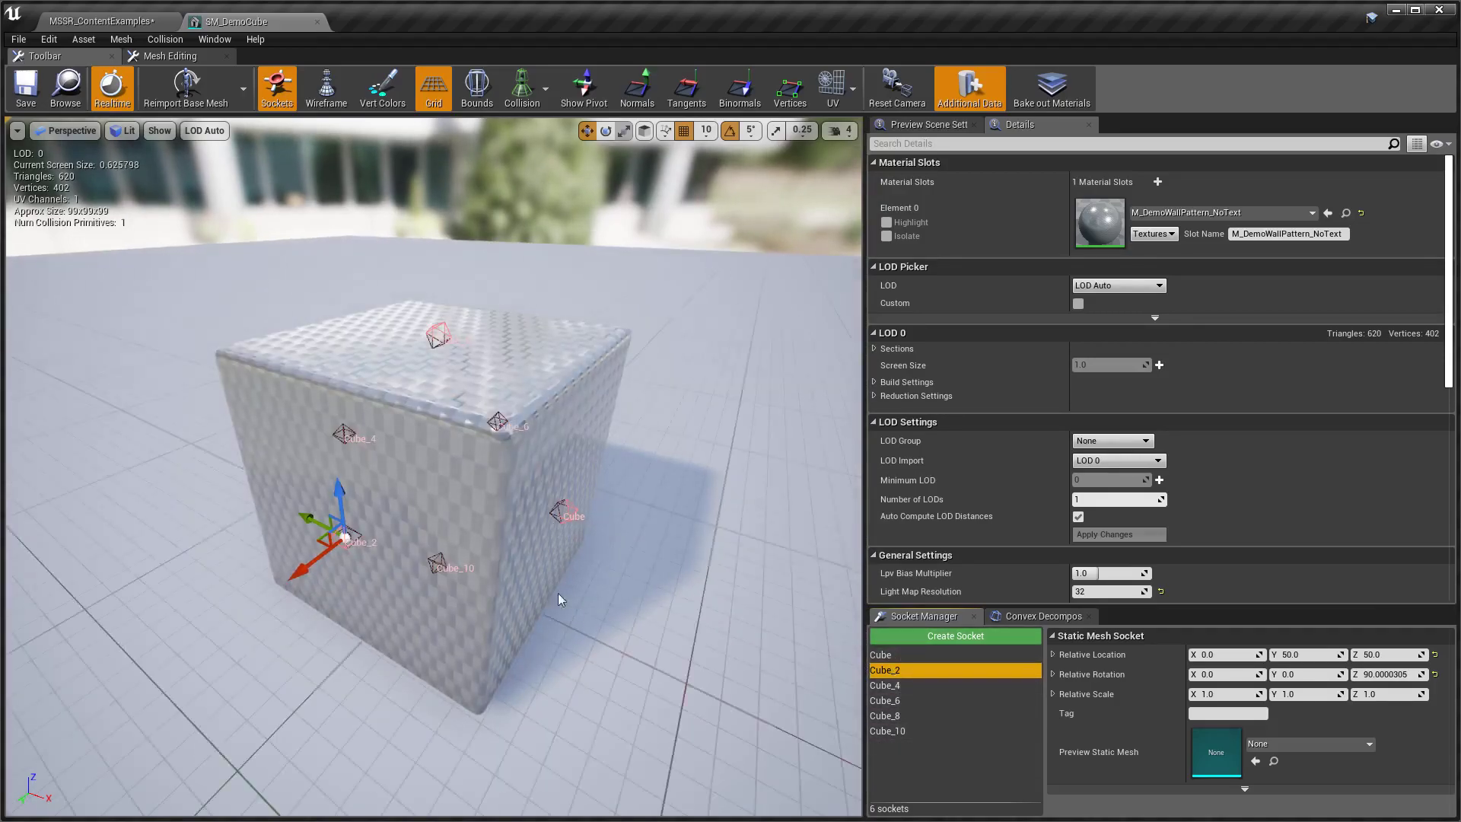
pyautogui.click(564, 512)
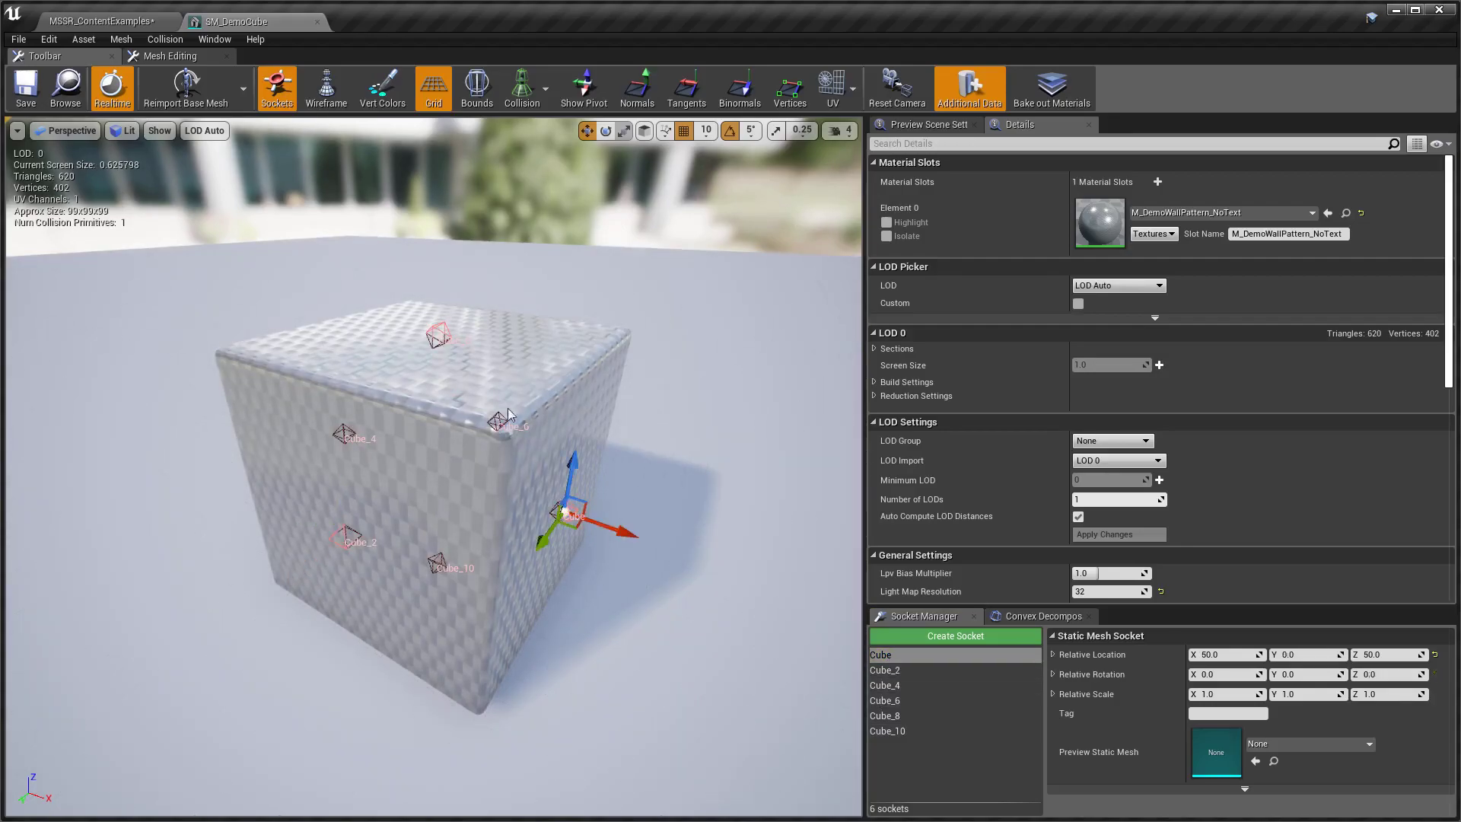
pyautogui.click(437, 336)
pyautogui.moveTo(409, 592); pyautogui.dragTo(601, 544, button='right')
pyautogui.click(464, 447)
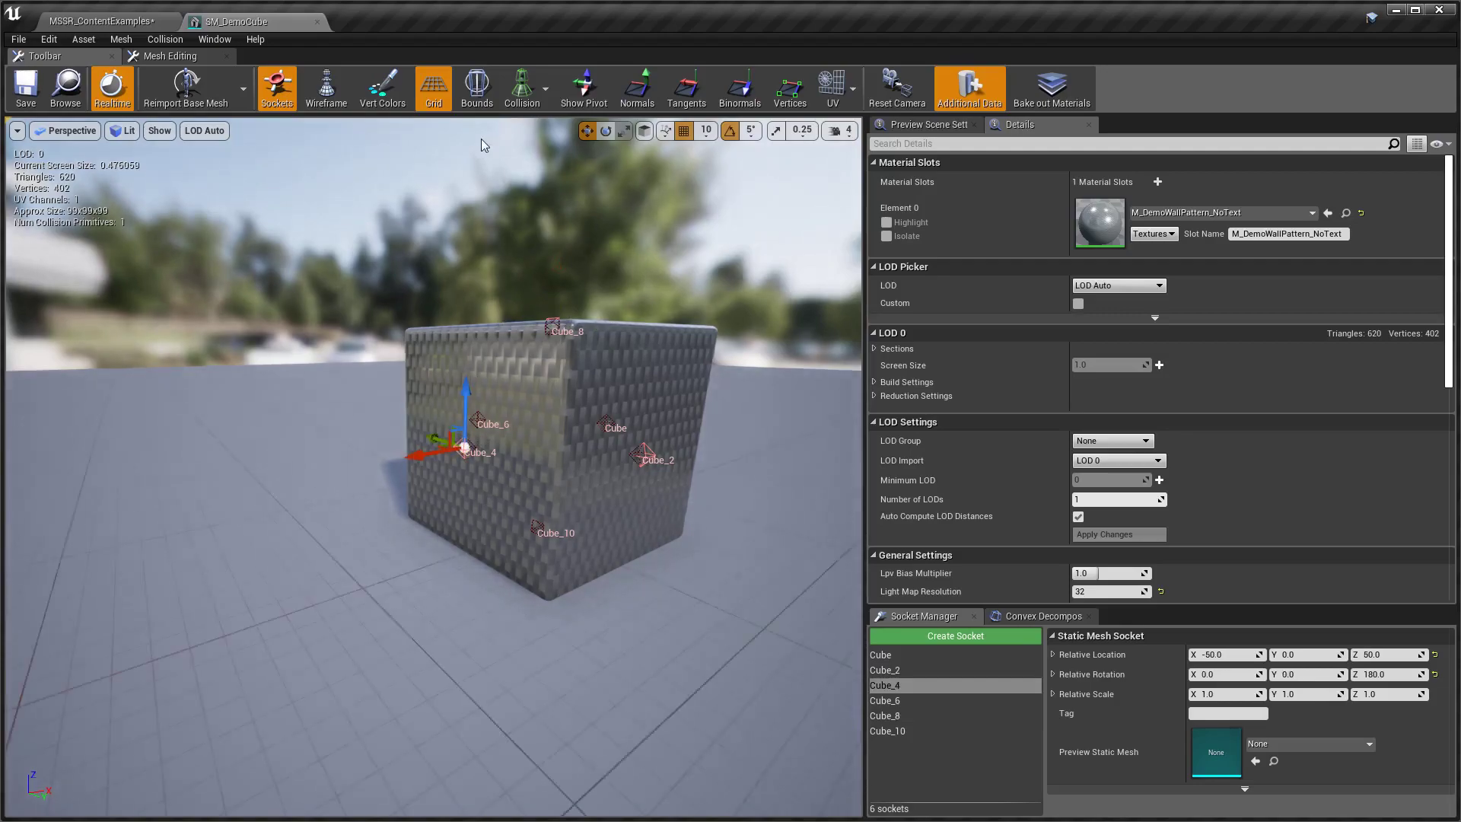
# Show the cube mesh's simple collision and look at its outline from above.
pyautogui.click(545, 89)
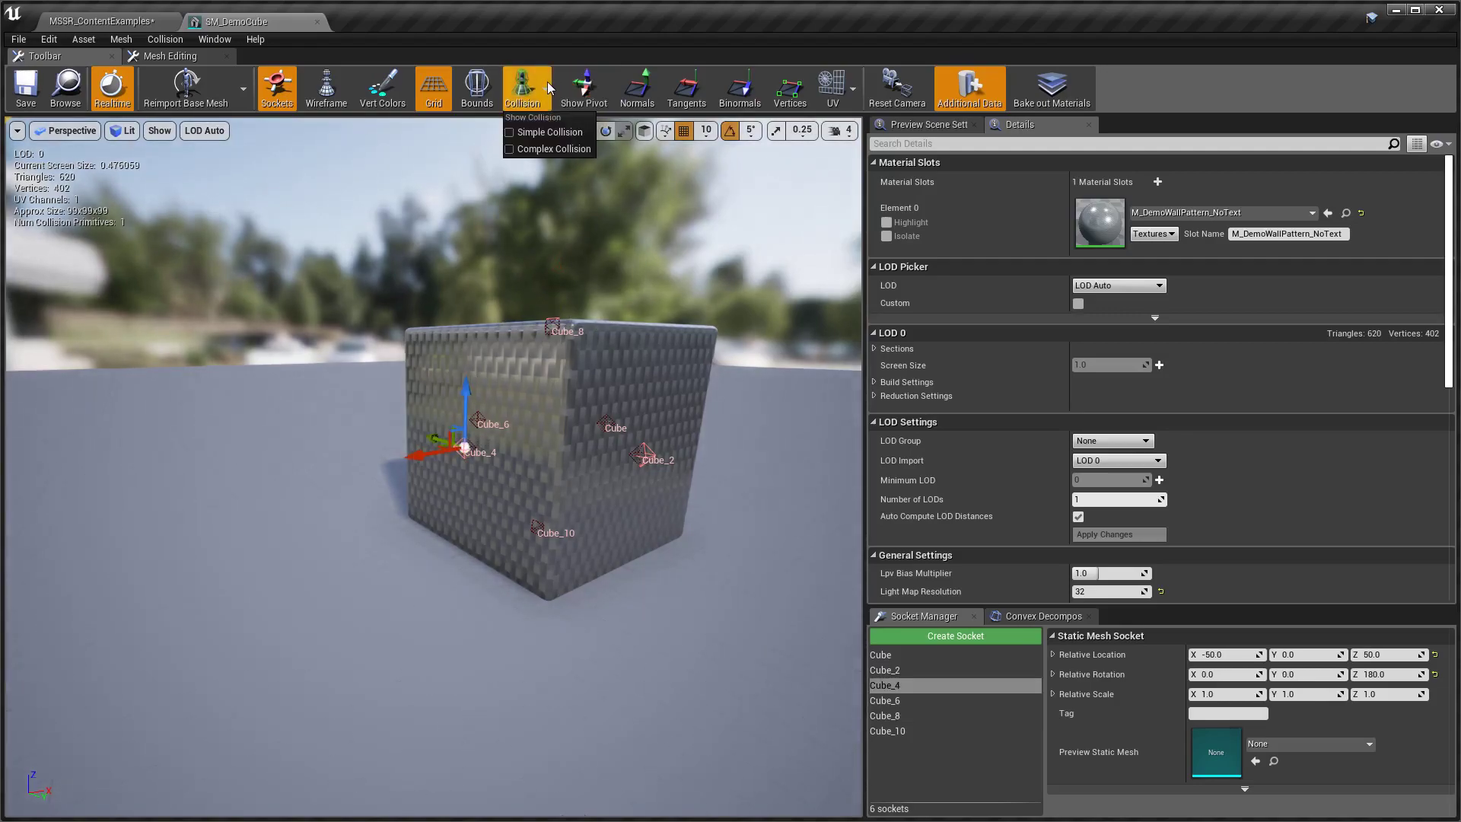
pyautogui.click(545, 140)
pyautogui.moveTo(628, 350); pyautogui.dragTo(761, 388, button='right')
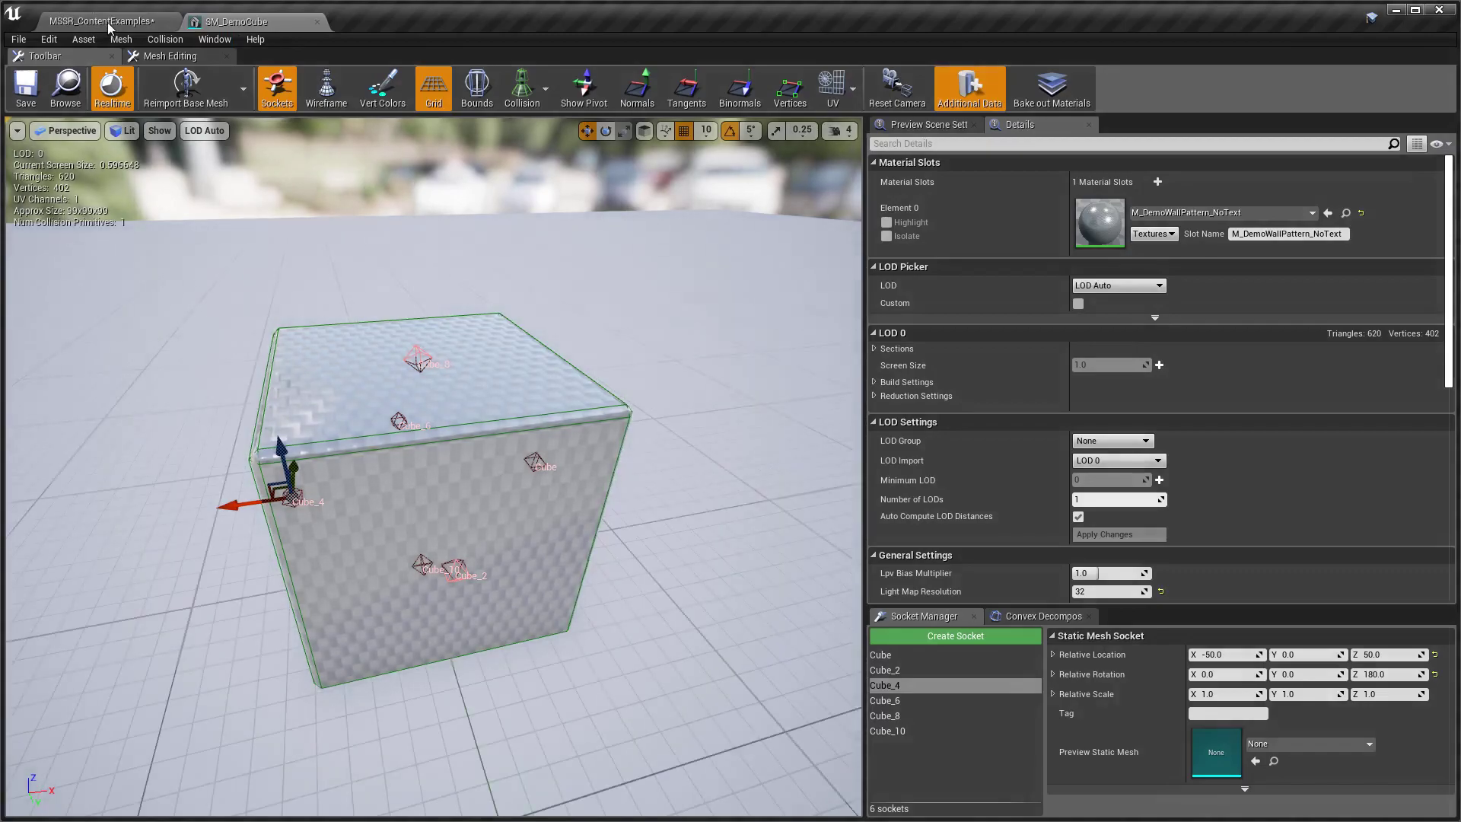
# Compare the collision preset settings of the selected SM_DemoCube15 actor in the level with those of the SM_DemoCube mesh asset.
pyautogui.moveTo(495, 353); pyautogui.dragTo(312, 271)
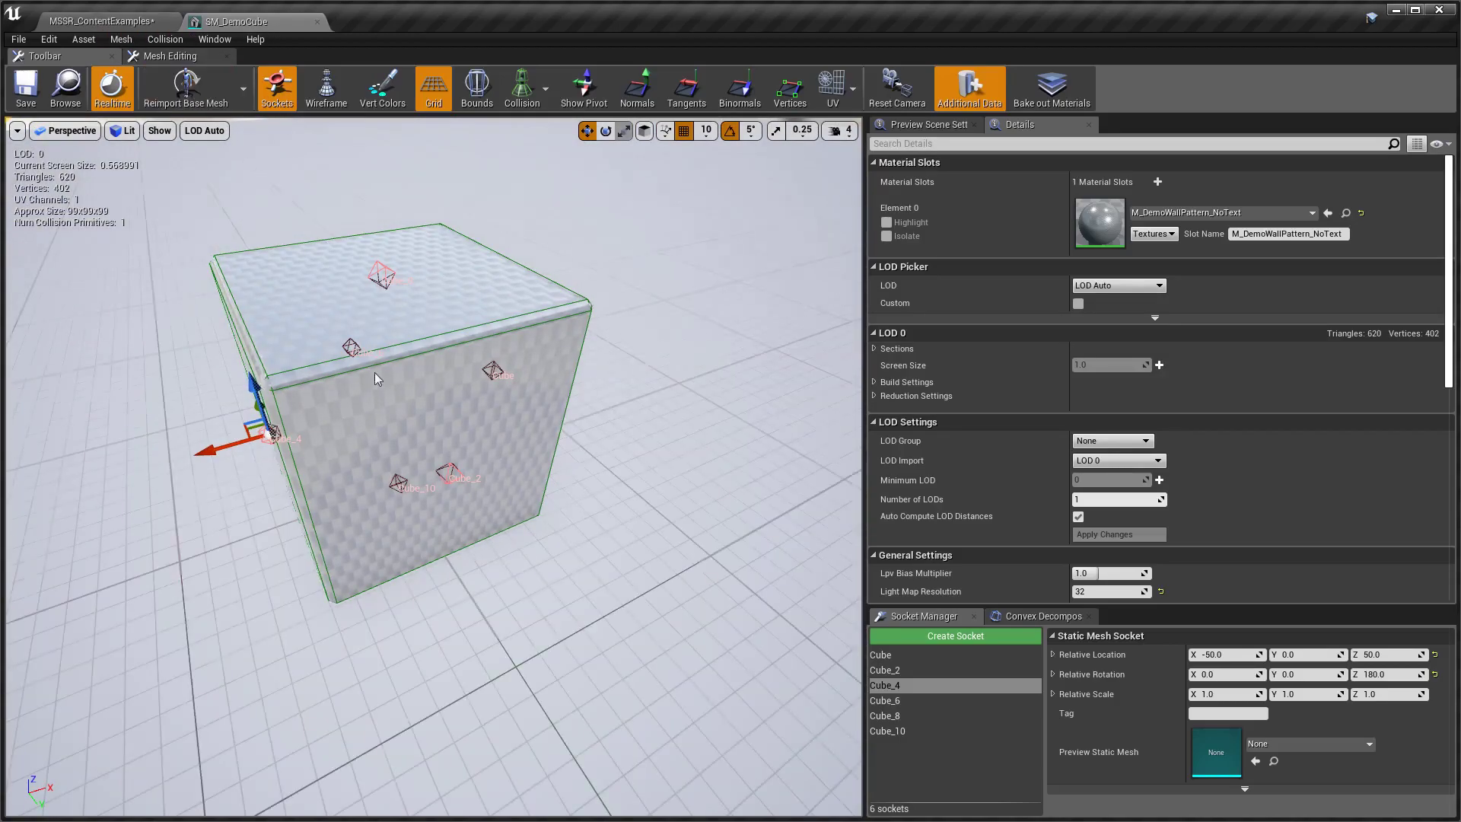
pyautogui.click(97, 22)
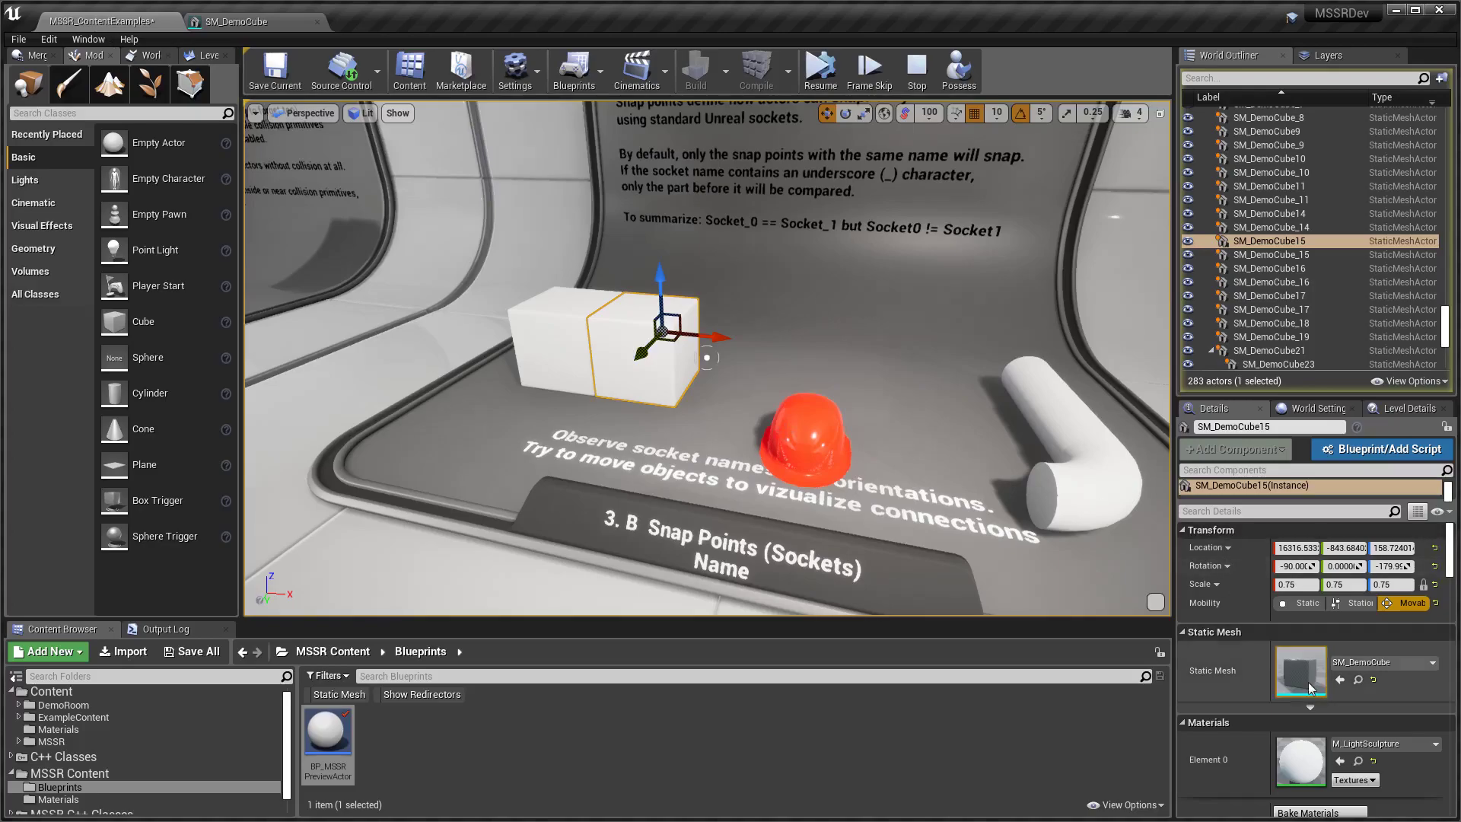
pyautogui.scroll(-10, 1341, 714)
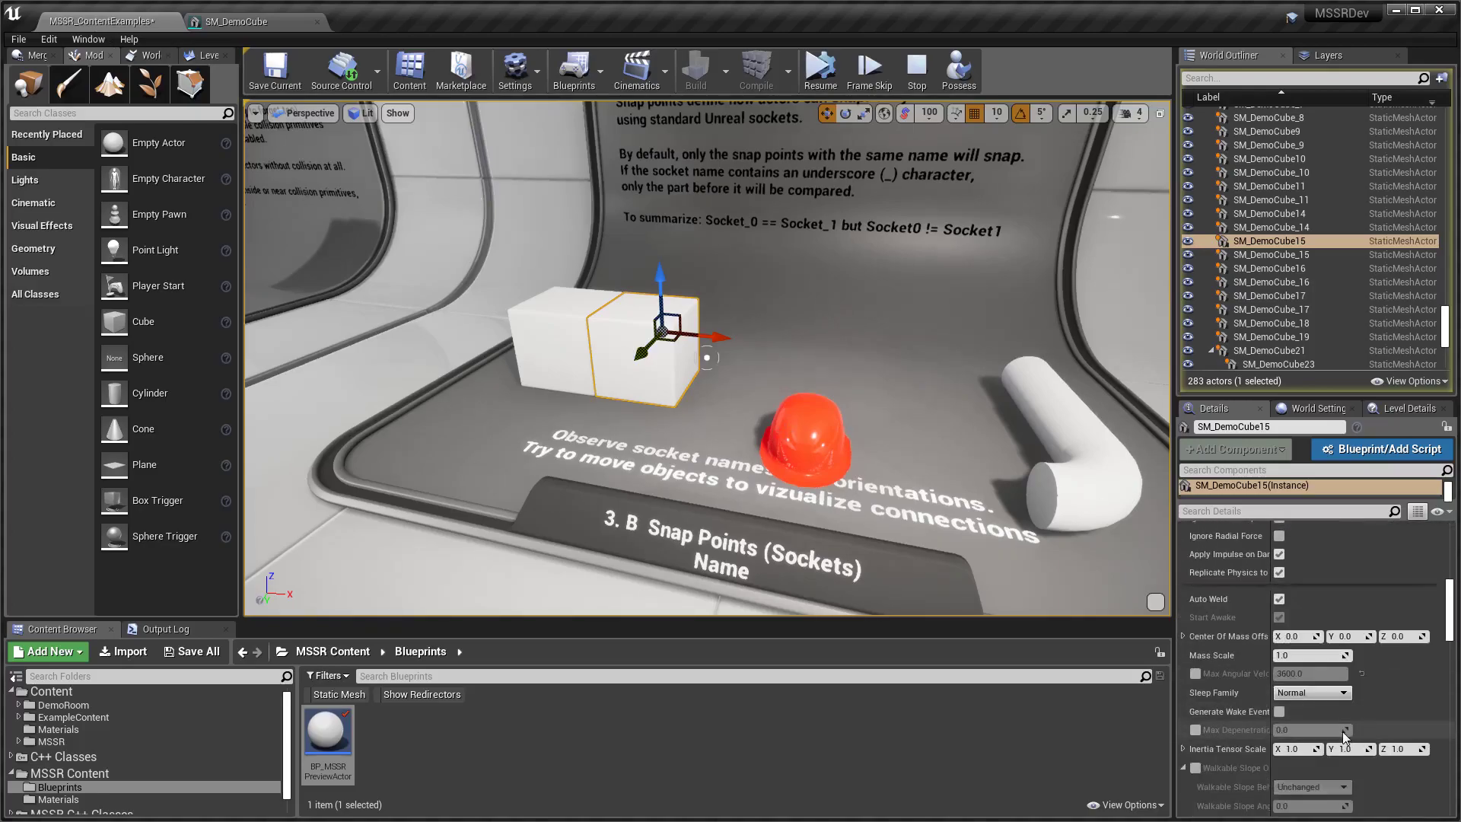
pyautogui.scroll(-10, 1341, 725)
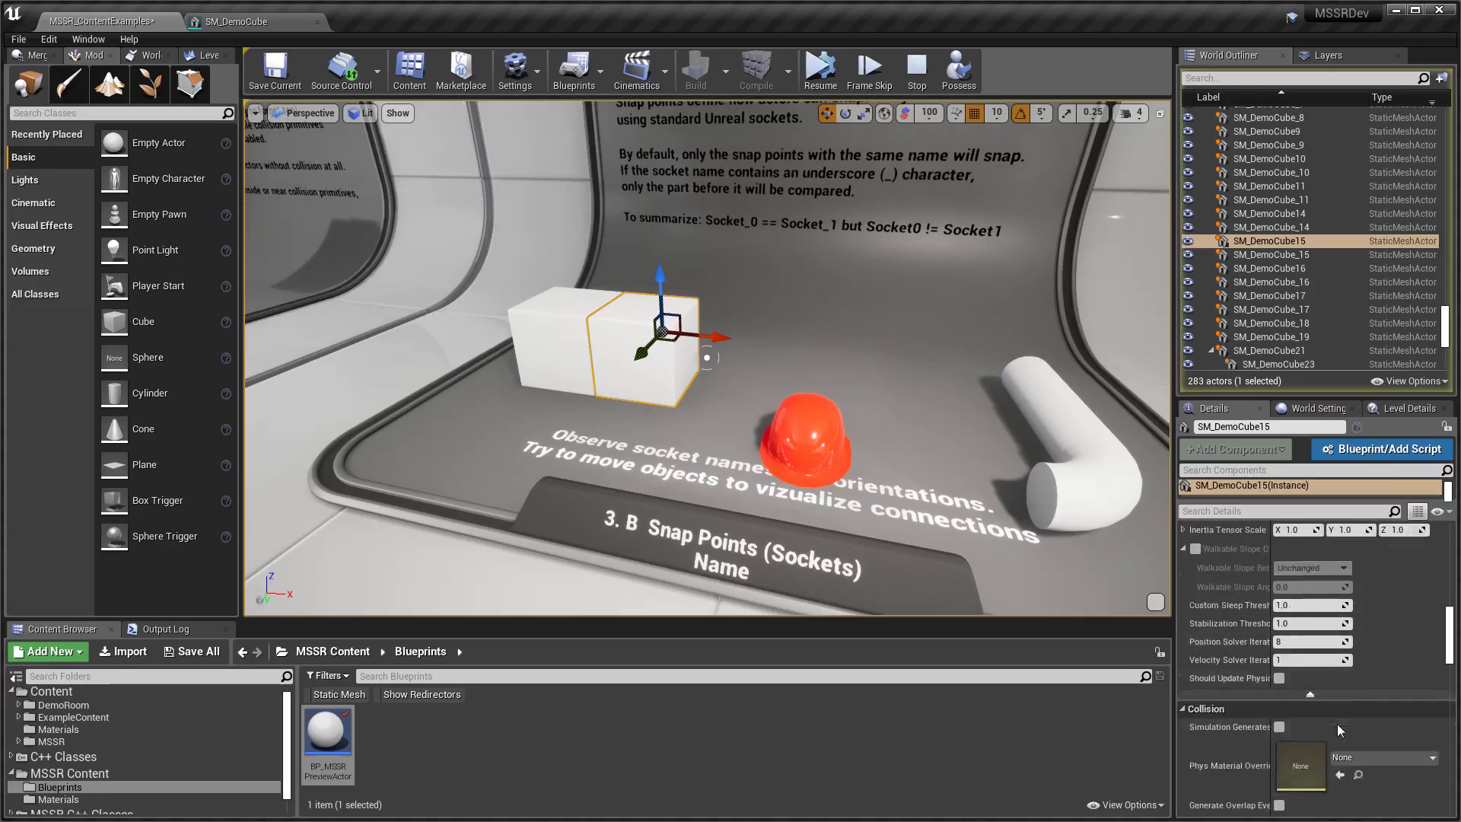
pyautogui.scroll(-1, 1336, 727)
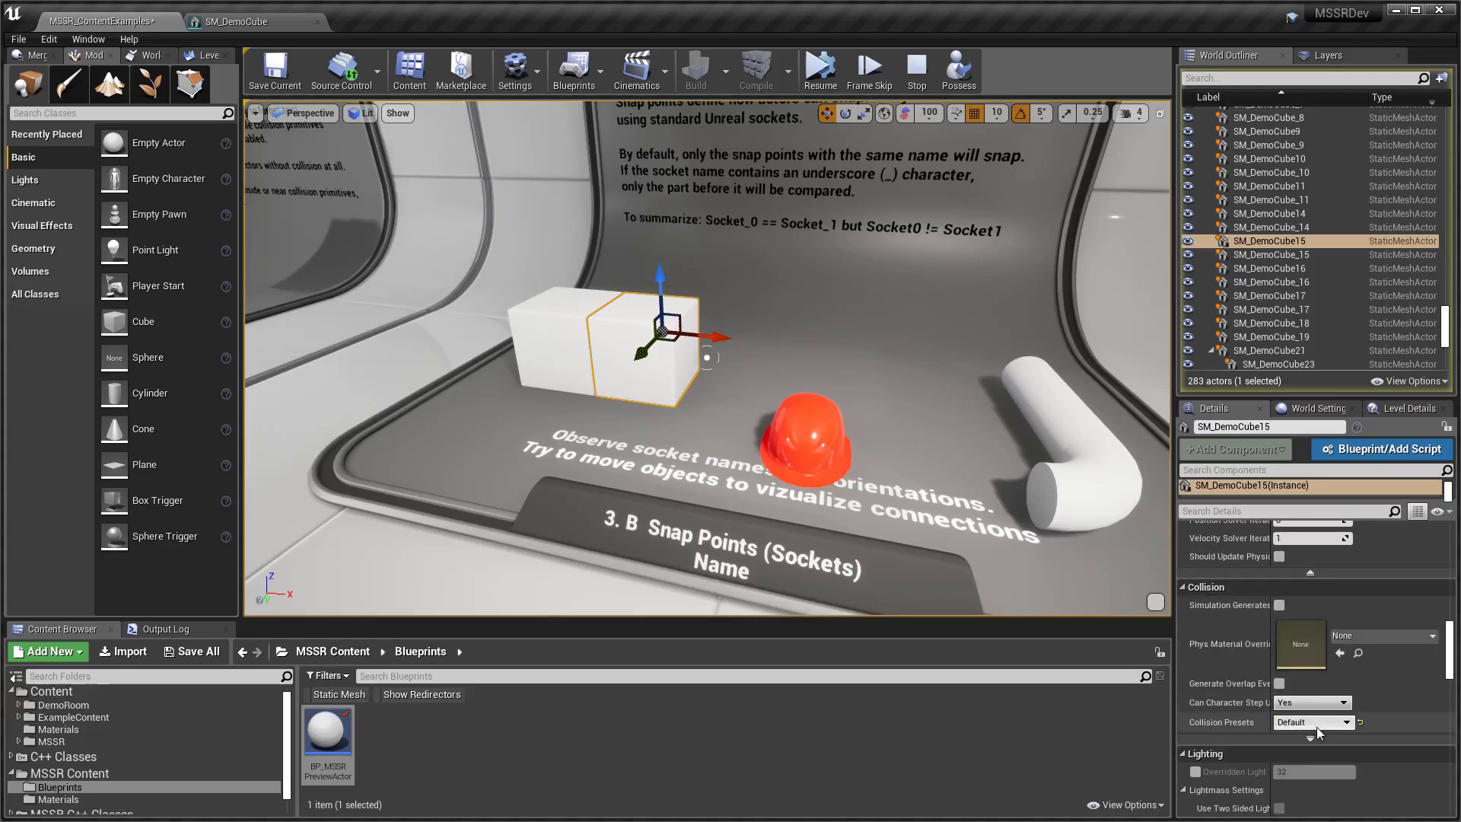
pyautogui.click(1311, 738)
pyautogui.scroll(-3, 1329, 731)
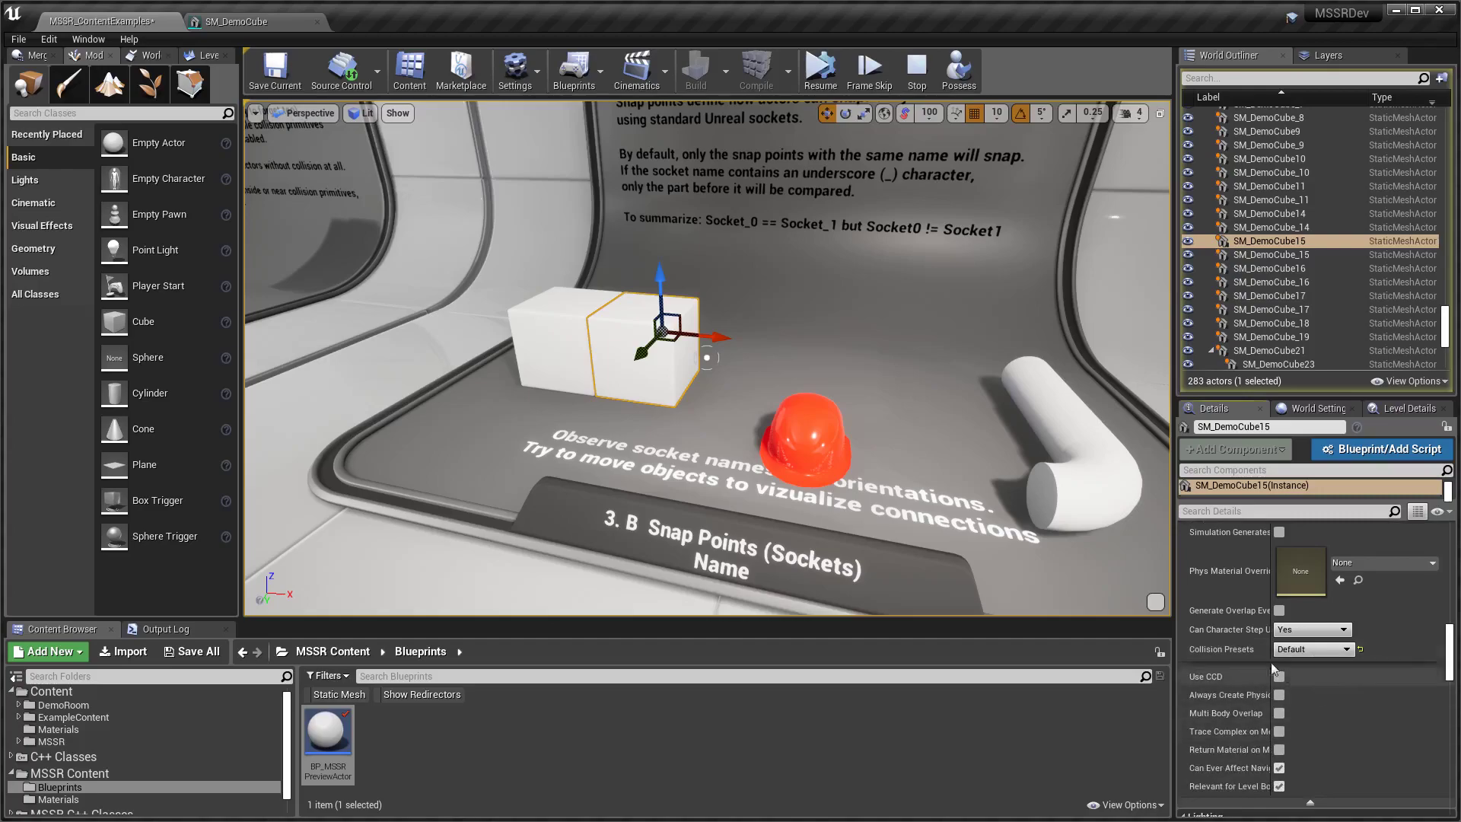
pyautogui.scroll(-4, 1359, 685)
pyautogui.scroll(2, 1354, 675)
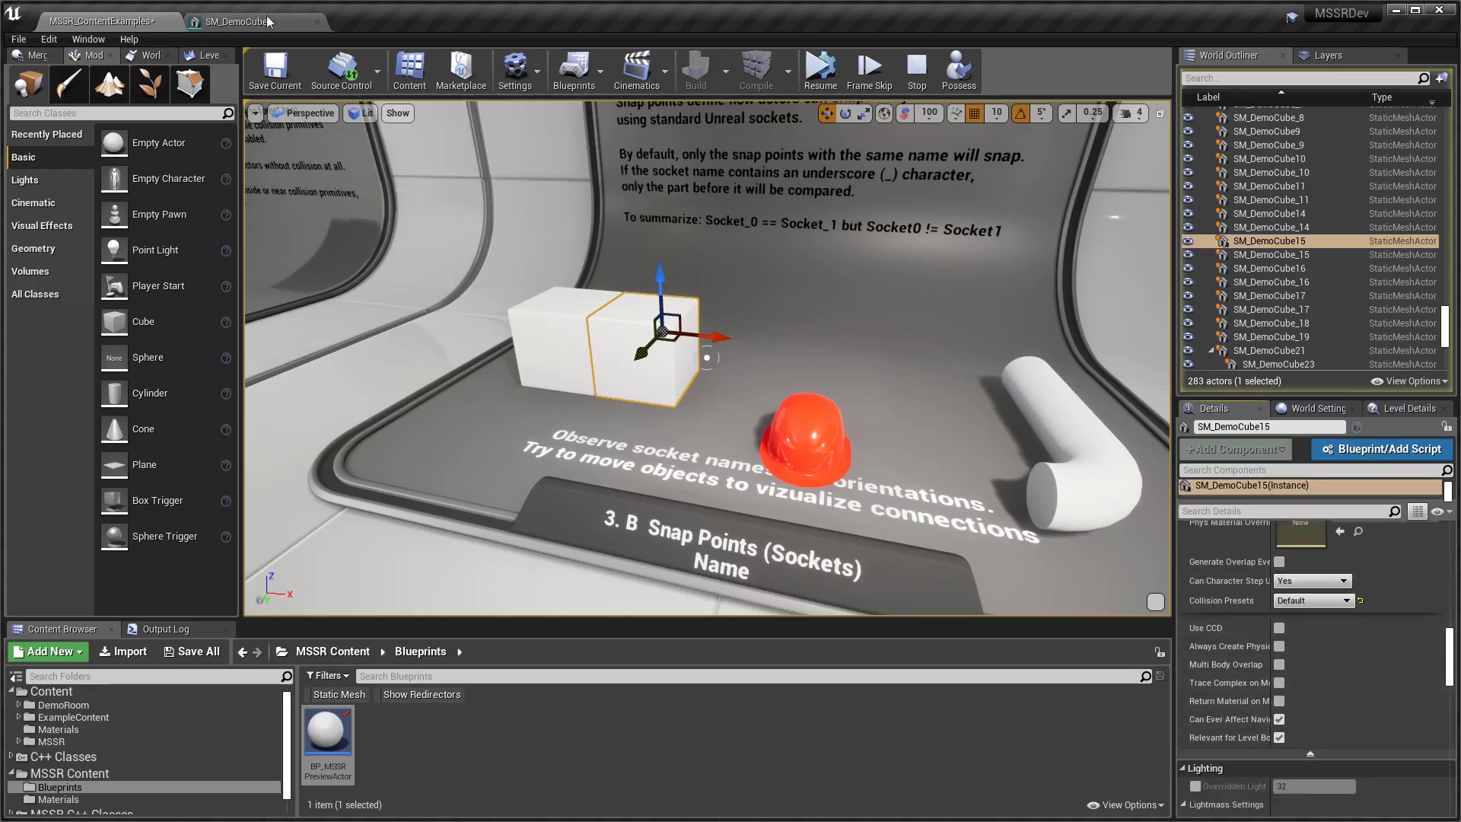
pyautogui.click(244, 21)
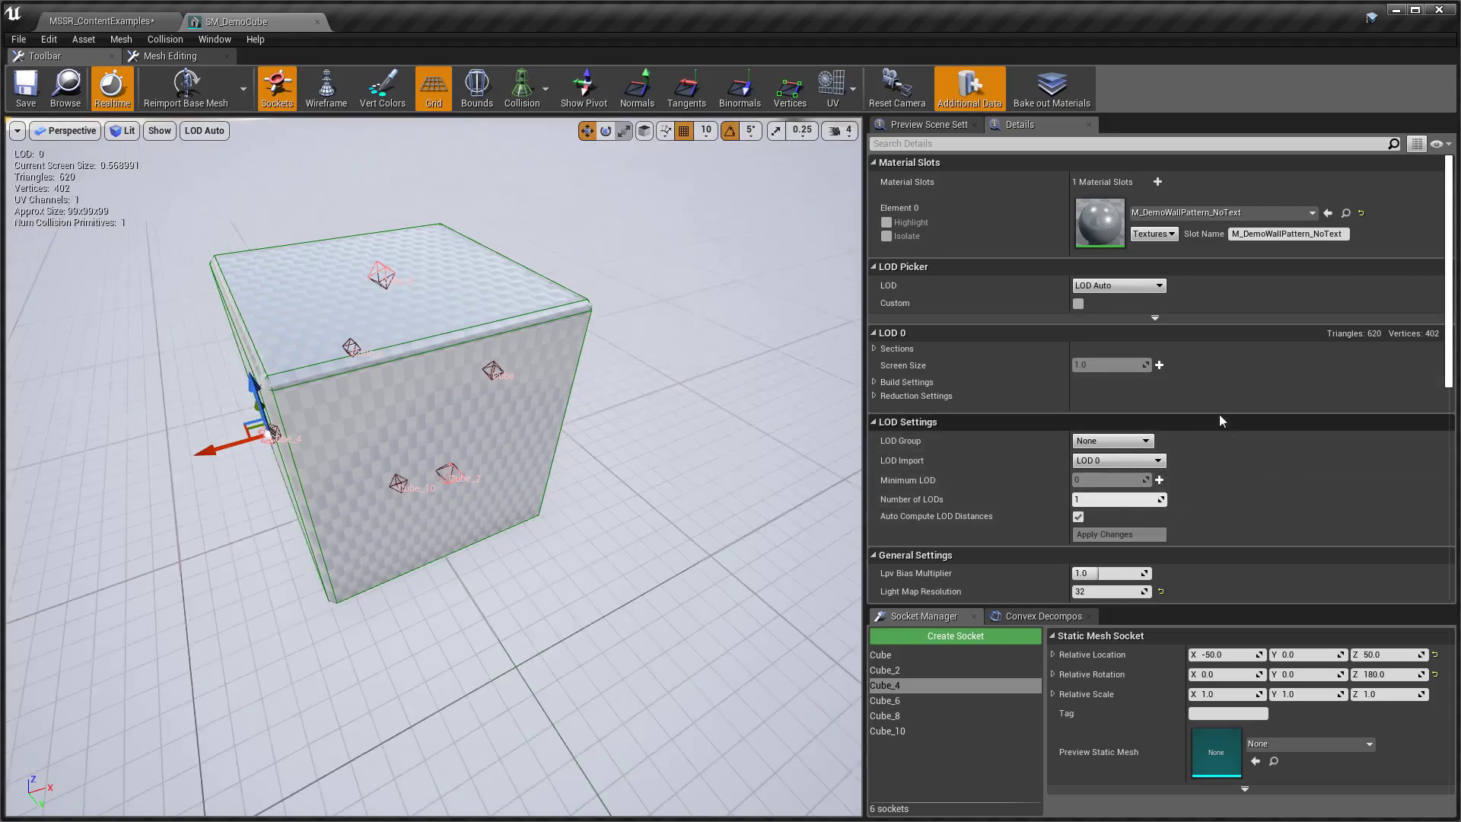
pyautogui.scroll(-14, 1218, 425)
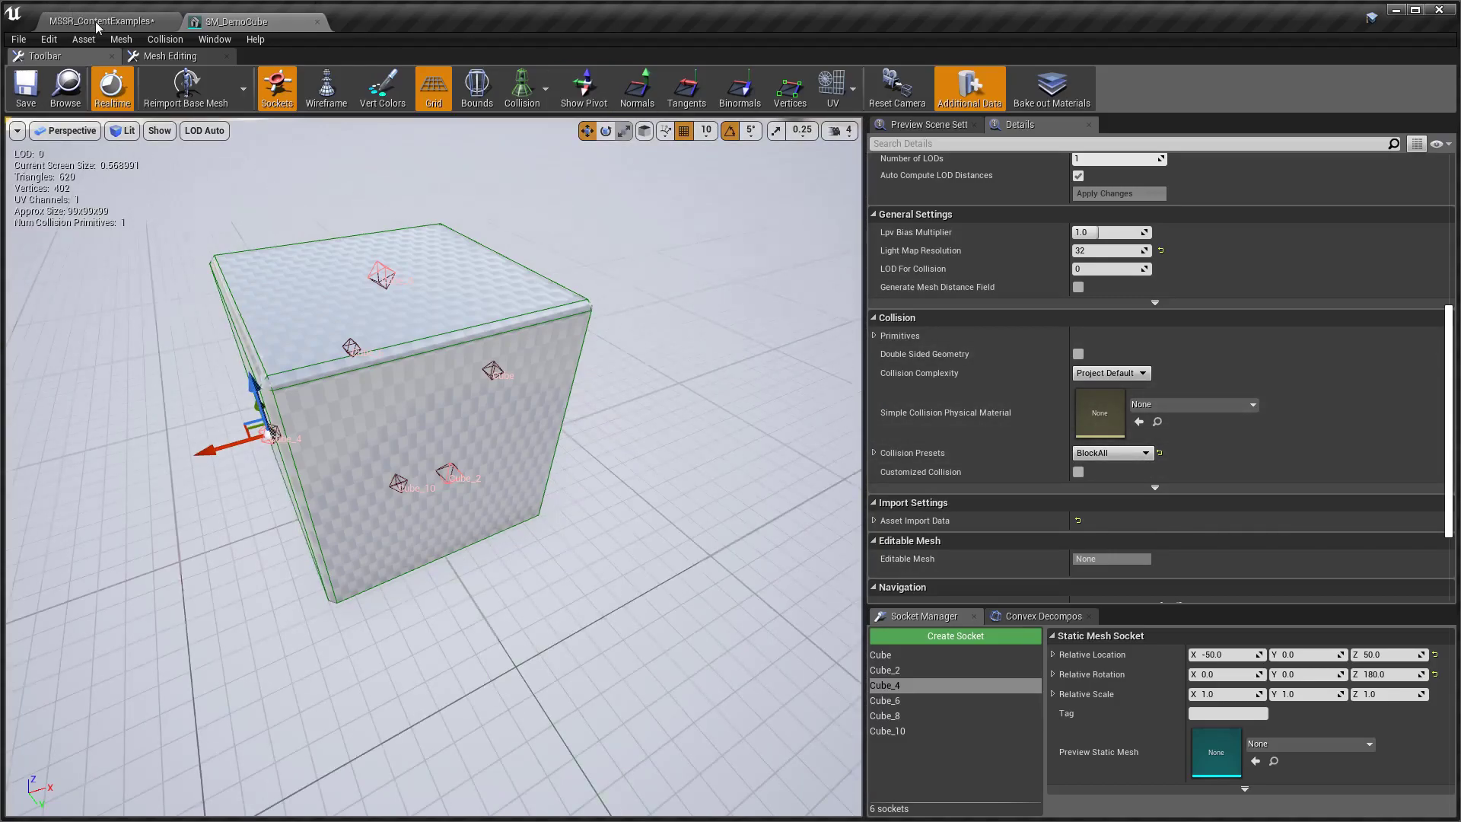
# Set the collision preset of the selected SM_DemoCube15 actor in the level to Custom.
pyautogui.click(94, 21)
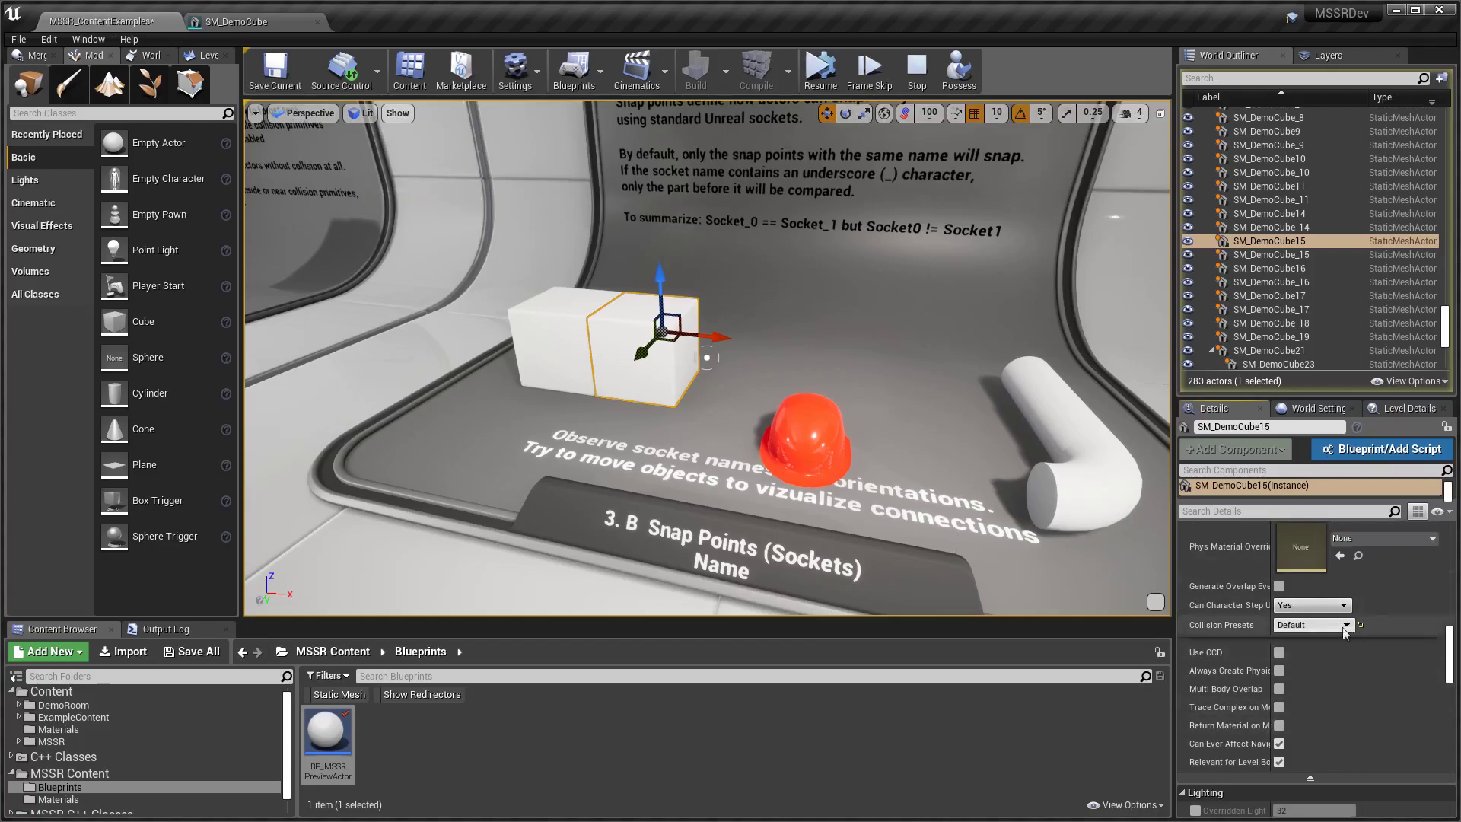
pyautogui.click(1346, 625)
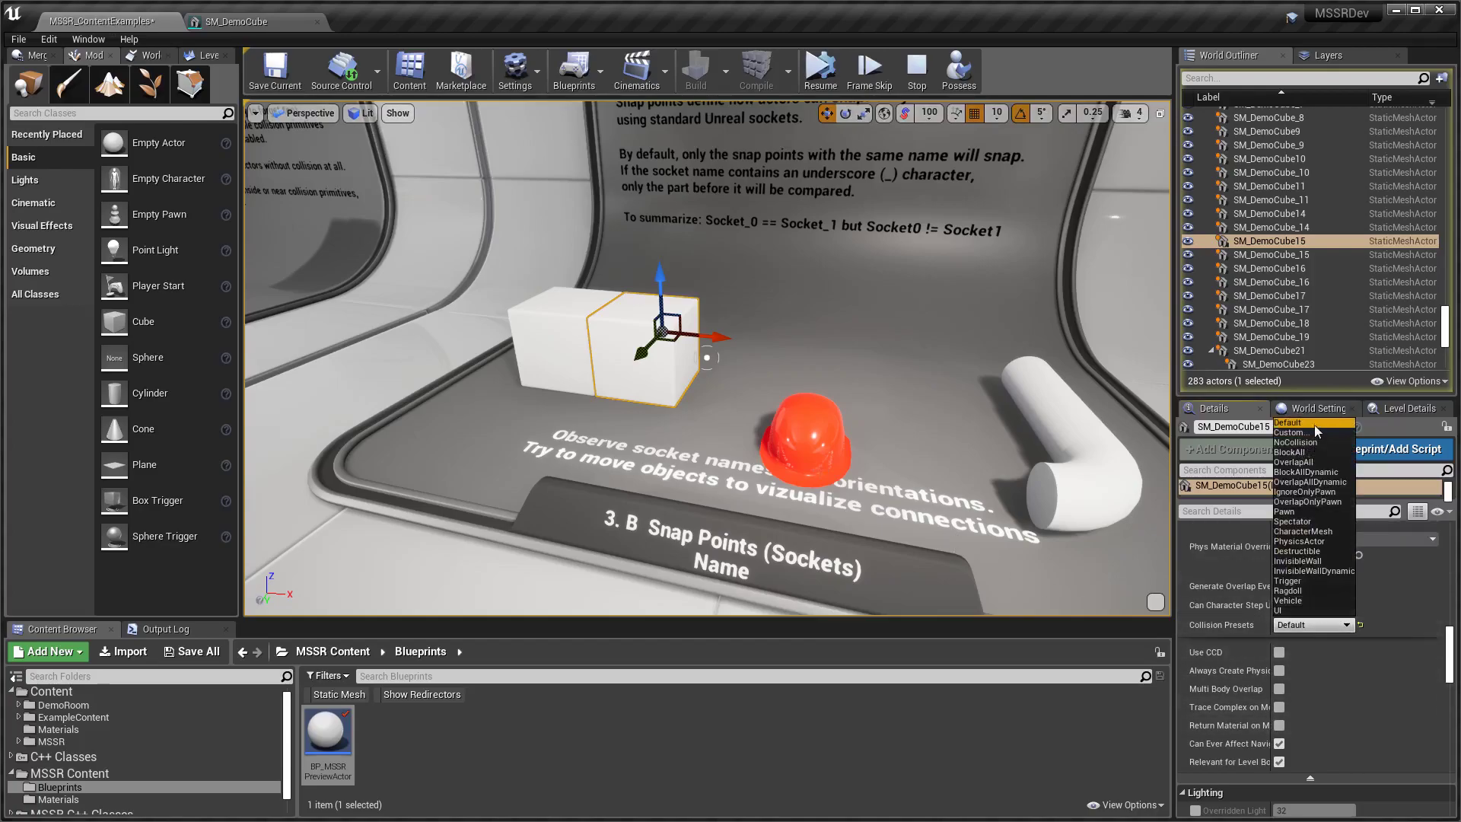
pyautogui.click(1316, 434)
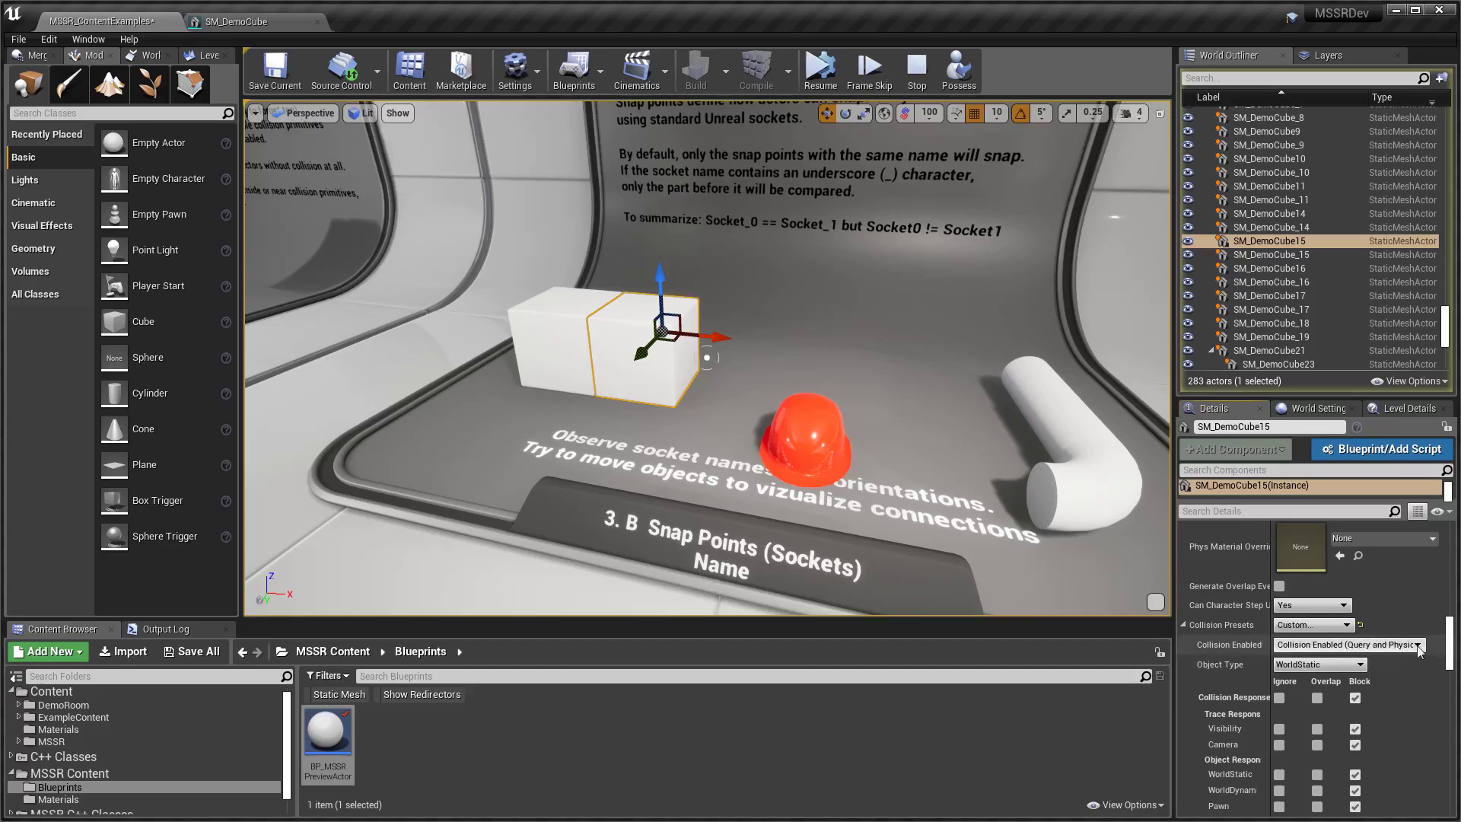
pyautogui.moveTo(604, 391); pyautogui.dragTo(549, 391, button='right')
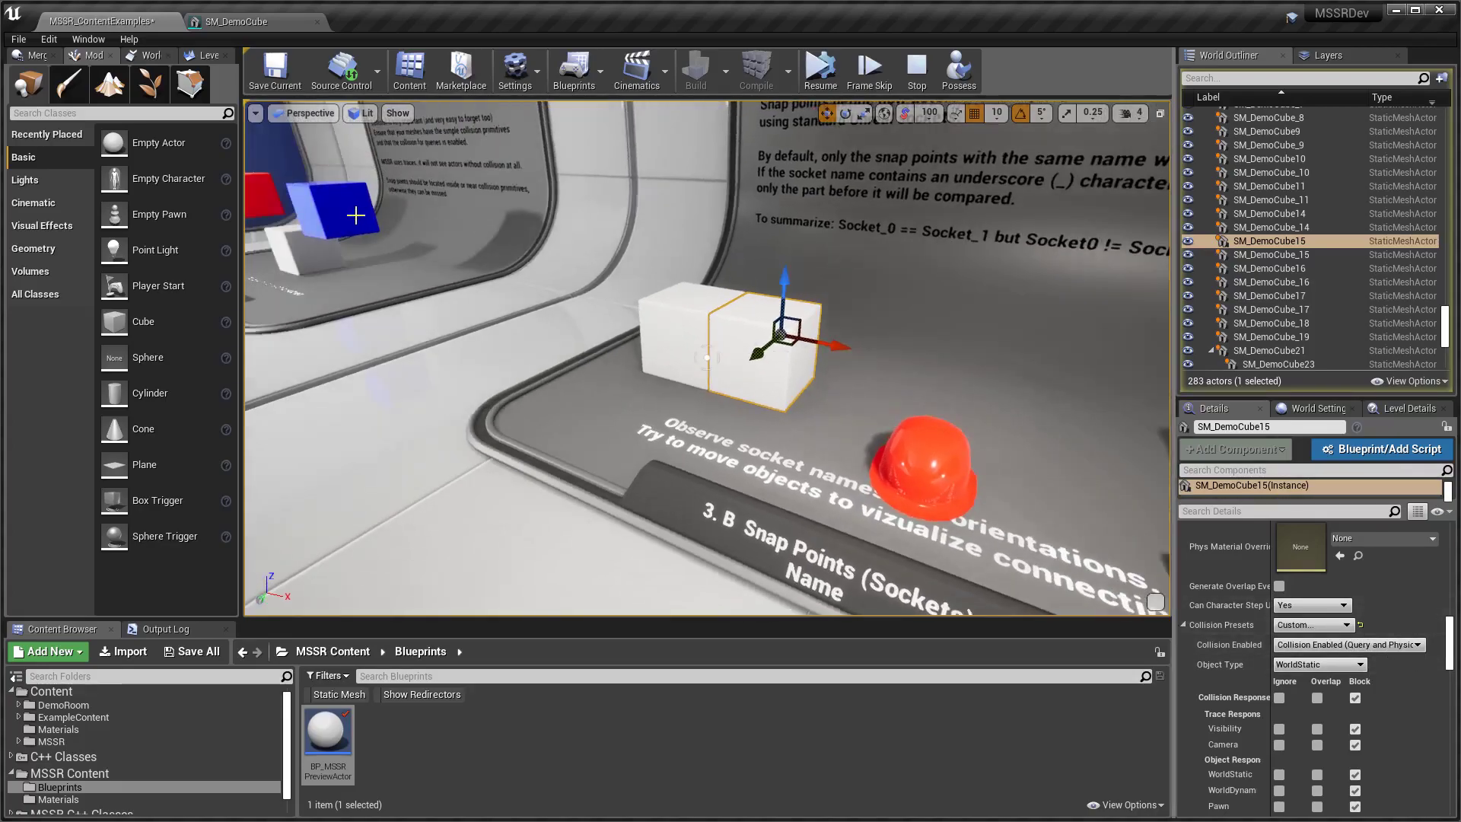
pyautogui.moveTo(1005, 305); pyautogui.dragTo(1085, 316, button='right')
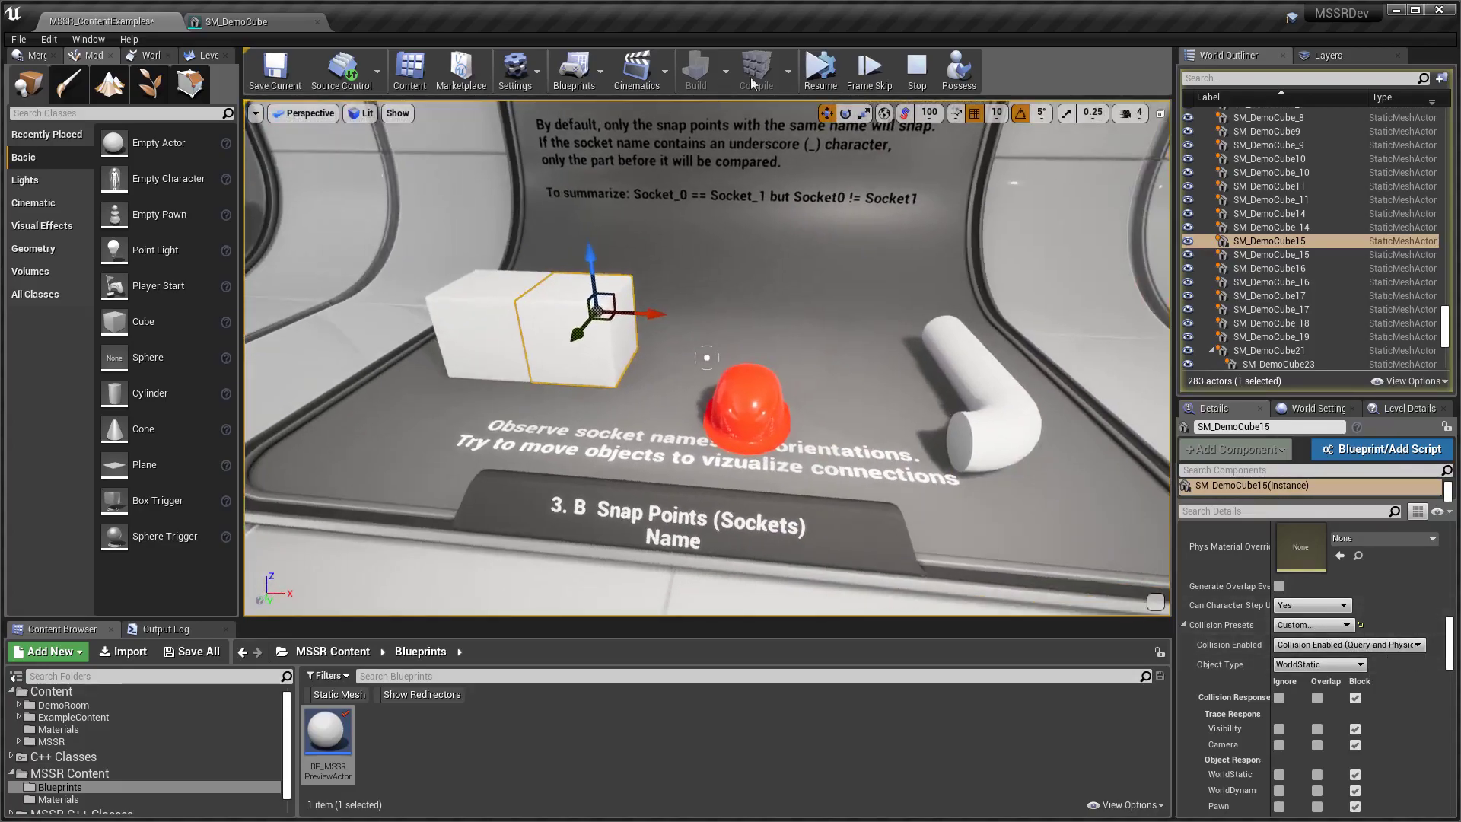
pyautogui.scroll(-3, 707, 357)
pyautogui.scroll(3, 706, 357)
pyautogui.moveTo(707, 357); pyautogui.dragTo(594, 360, button='middle')
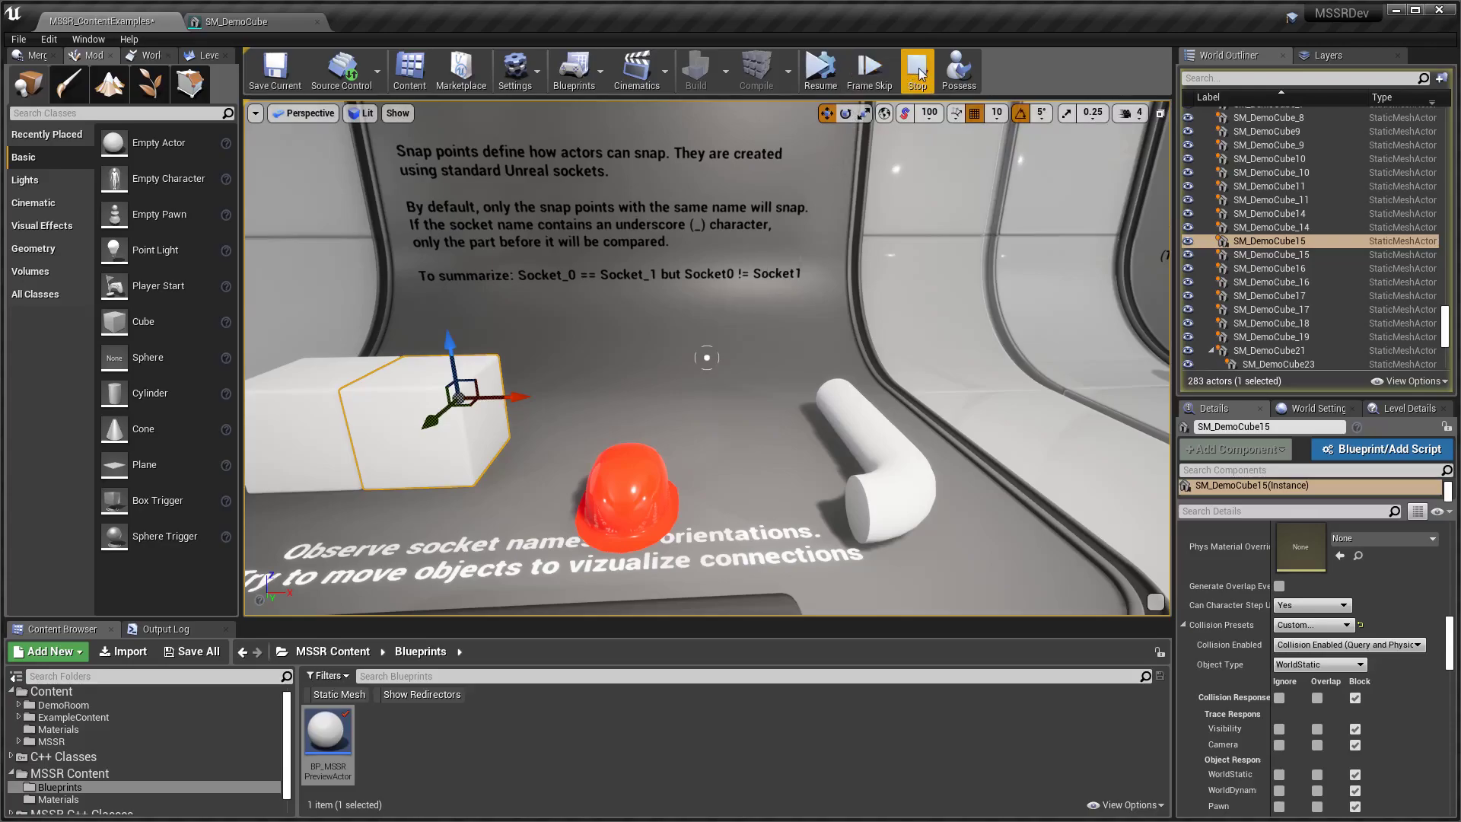
pyautogui.moveTo(891, 306); pyautogui.dragTo(934, 272, button='right')
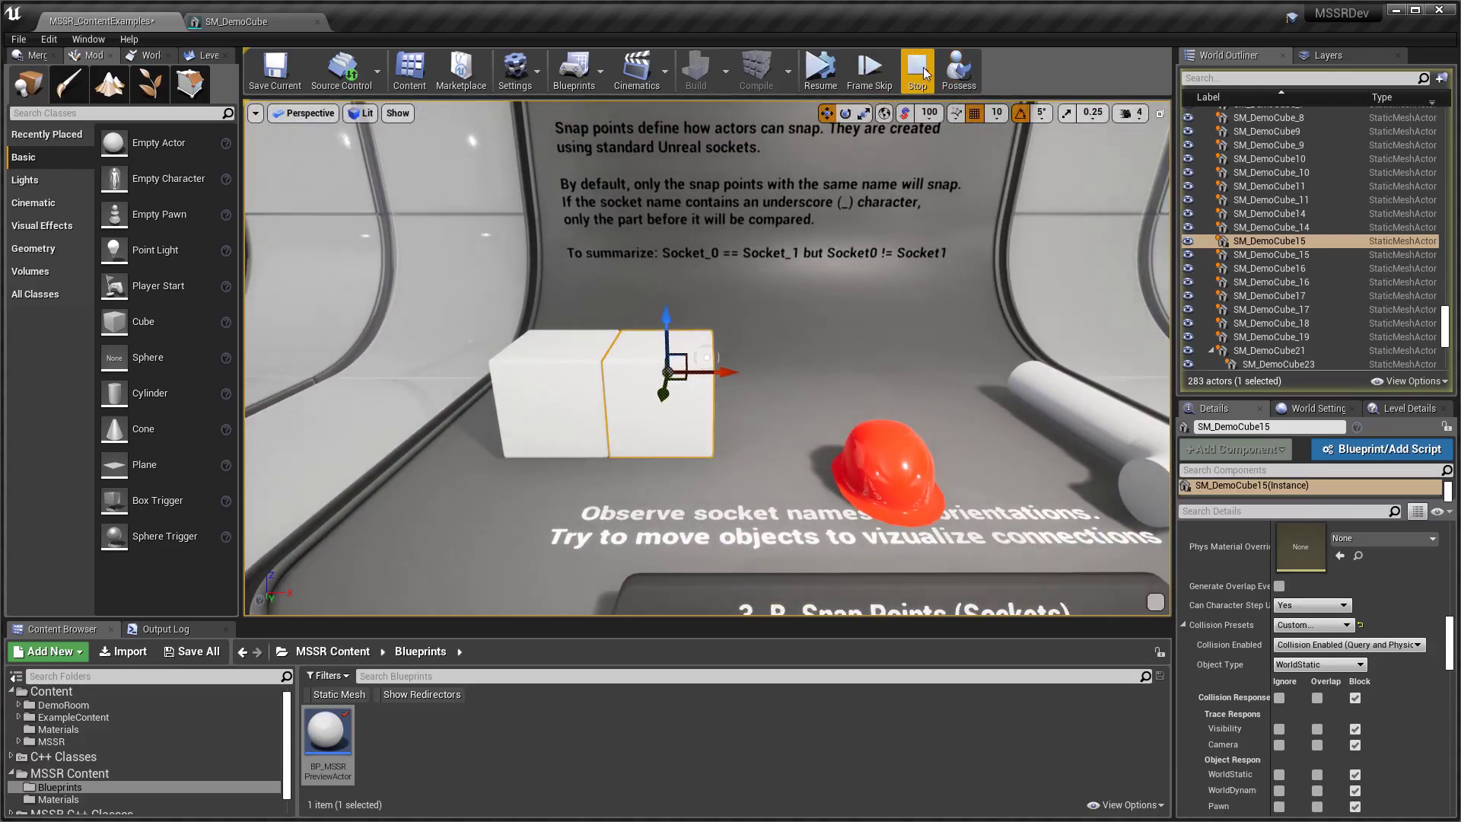
# Possess the player again and walk past the Snap Settings sign to the 4.A Search Distance display.
pyautogui.click(953, 77)
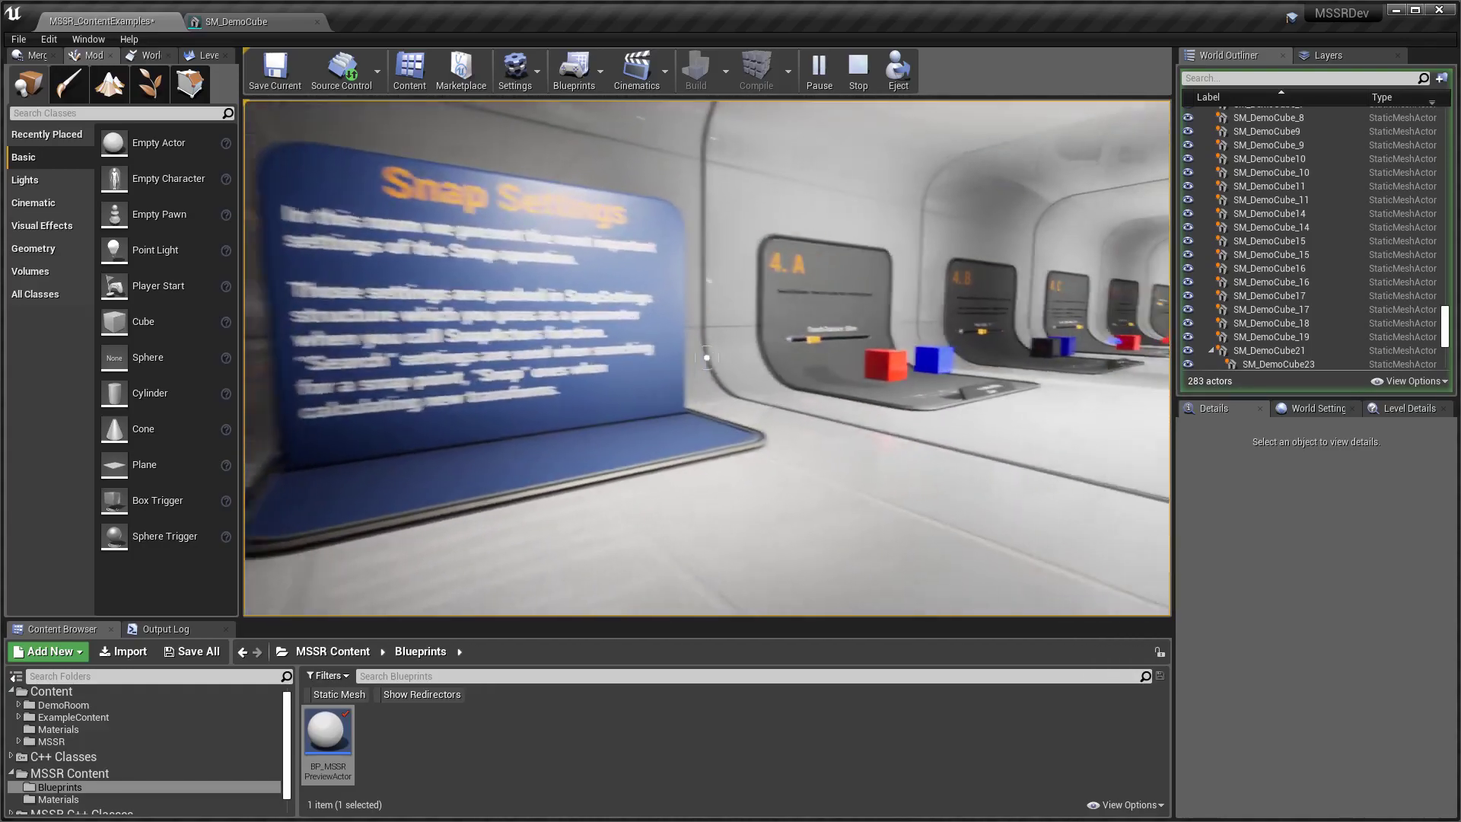
pyautogui.press('w')
pyautogui.press('w')
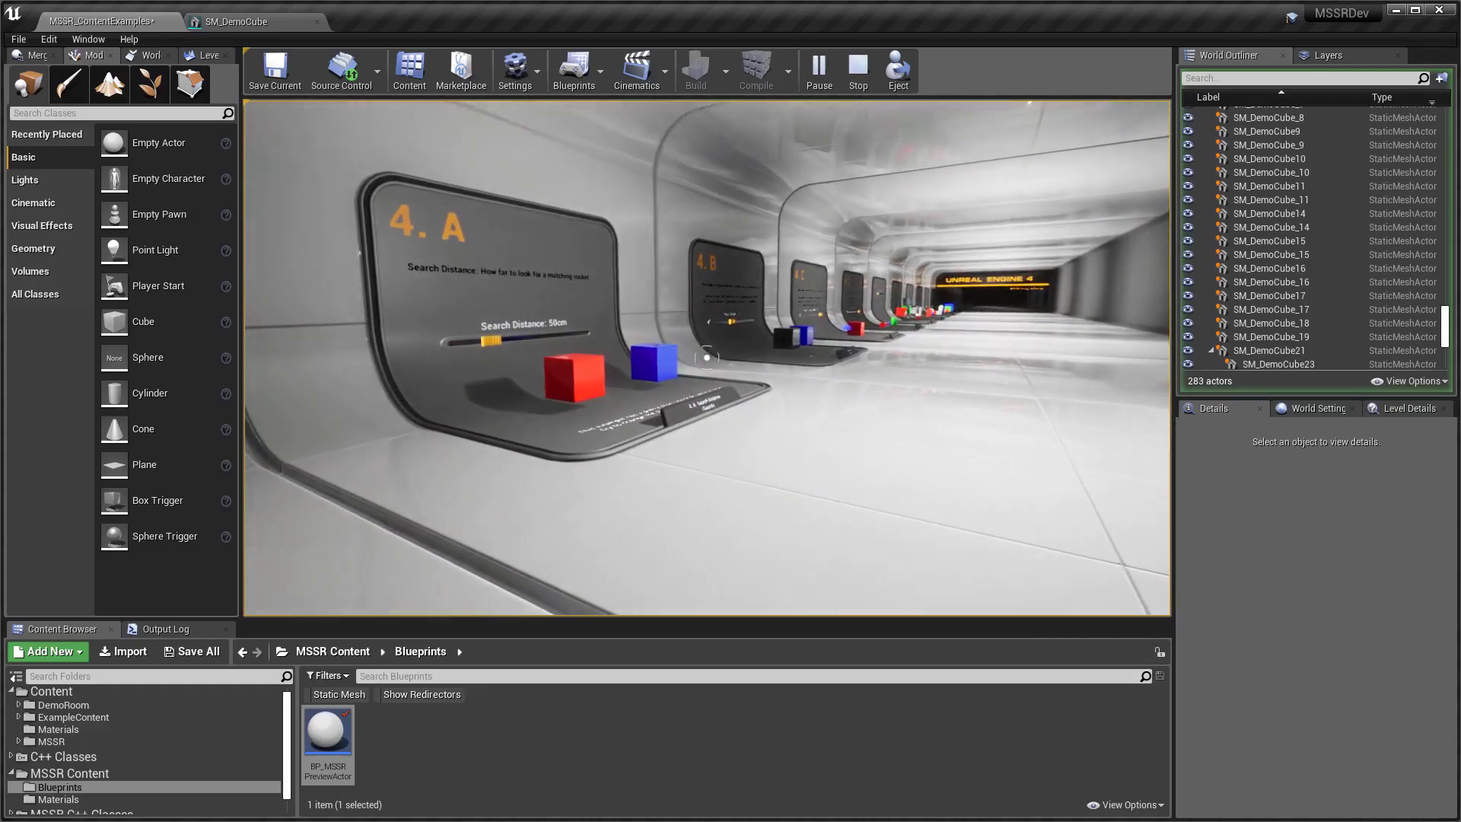
pyautogui.press('w')
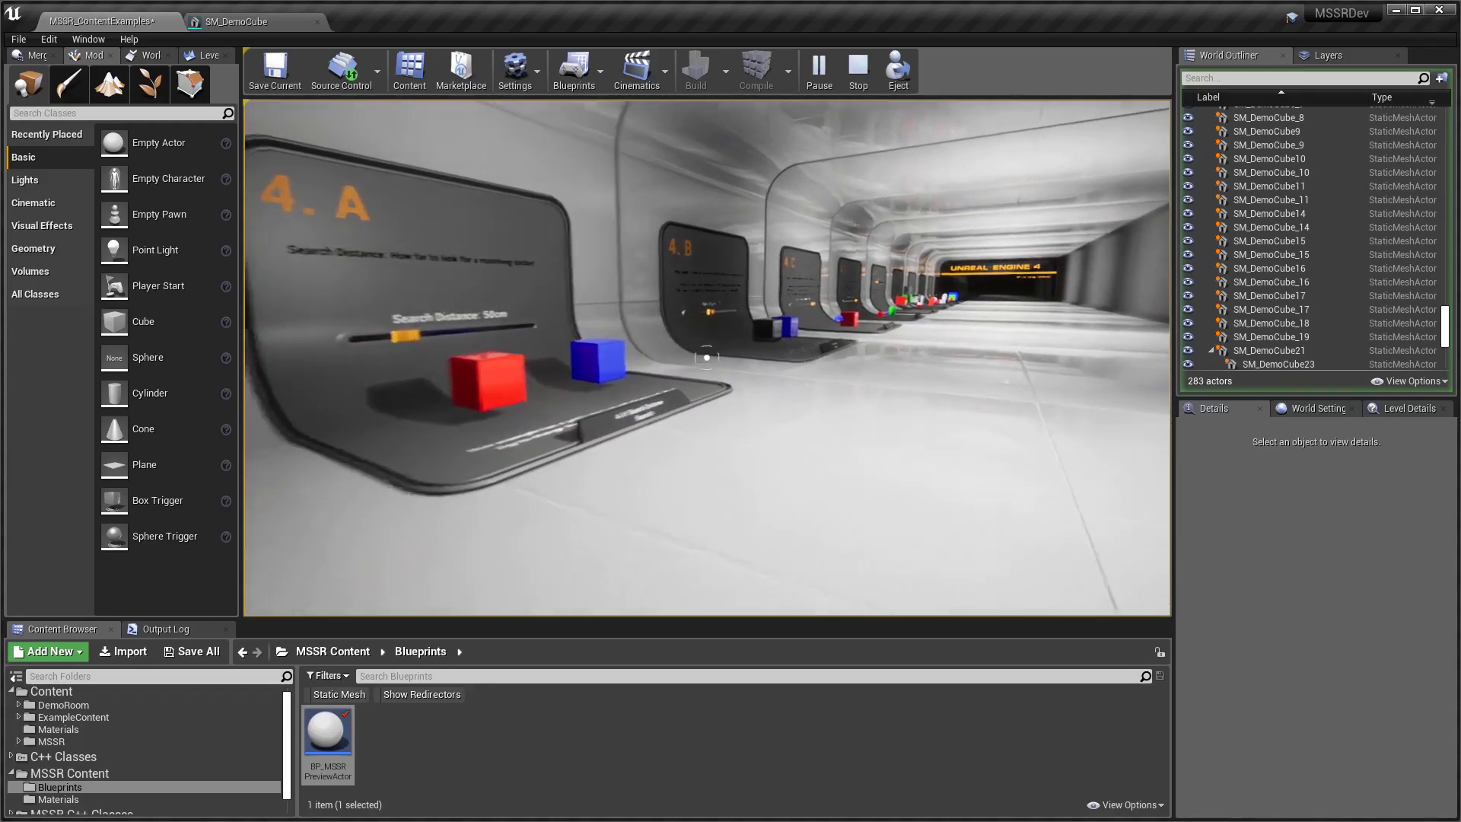
pyautogui.press('d')
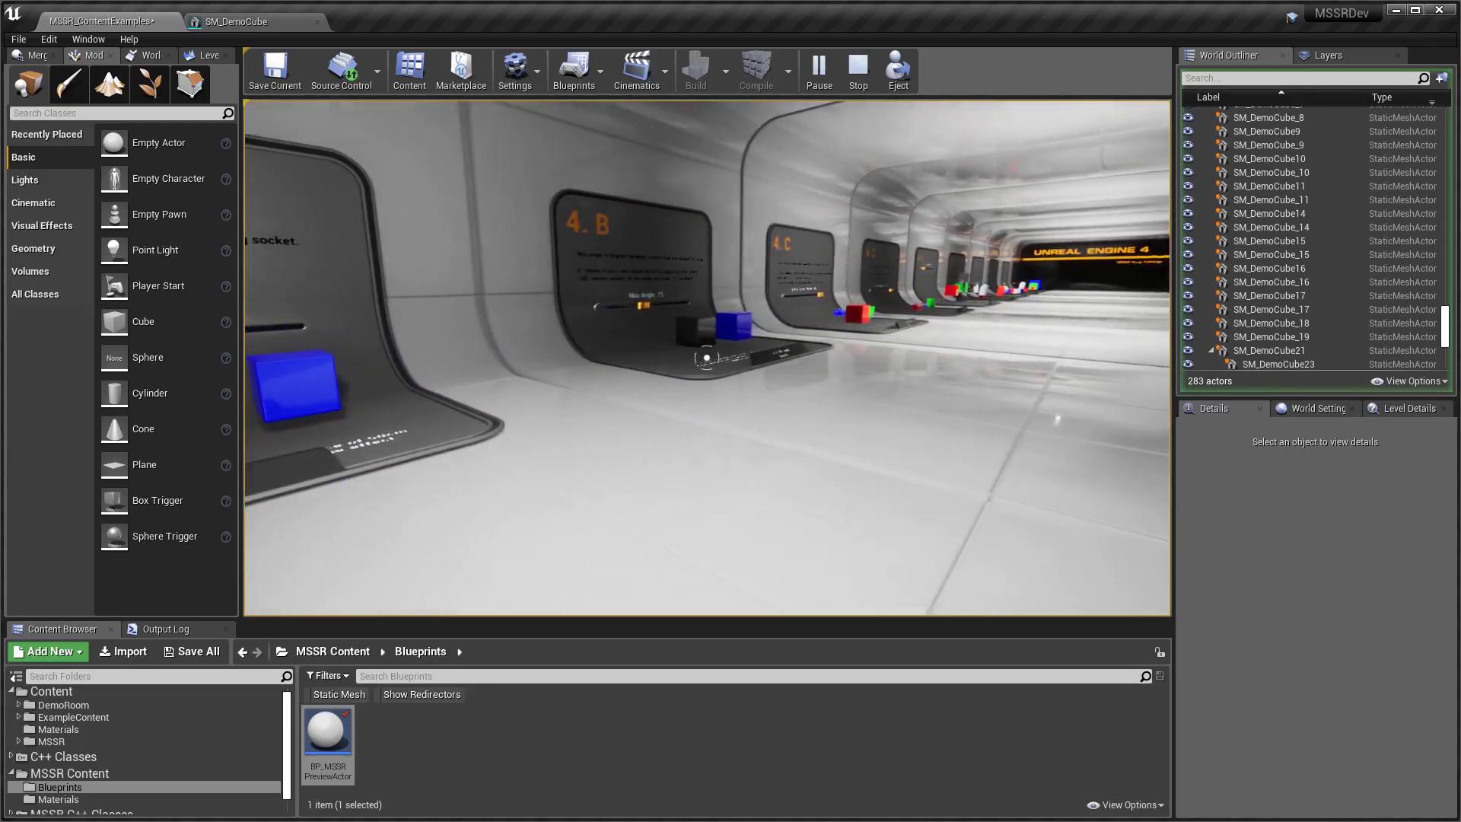
pyautogui.press('w')
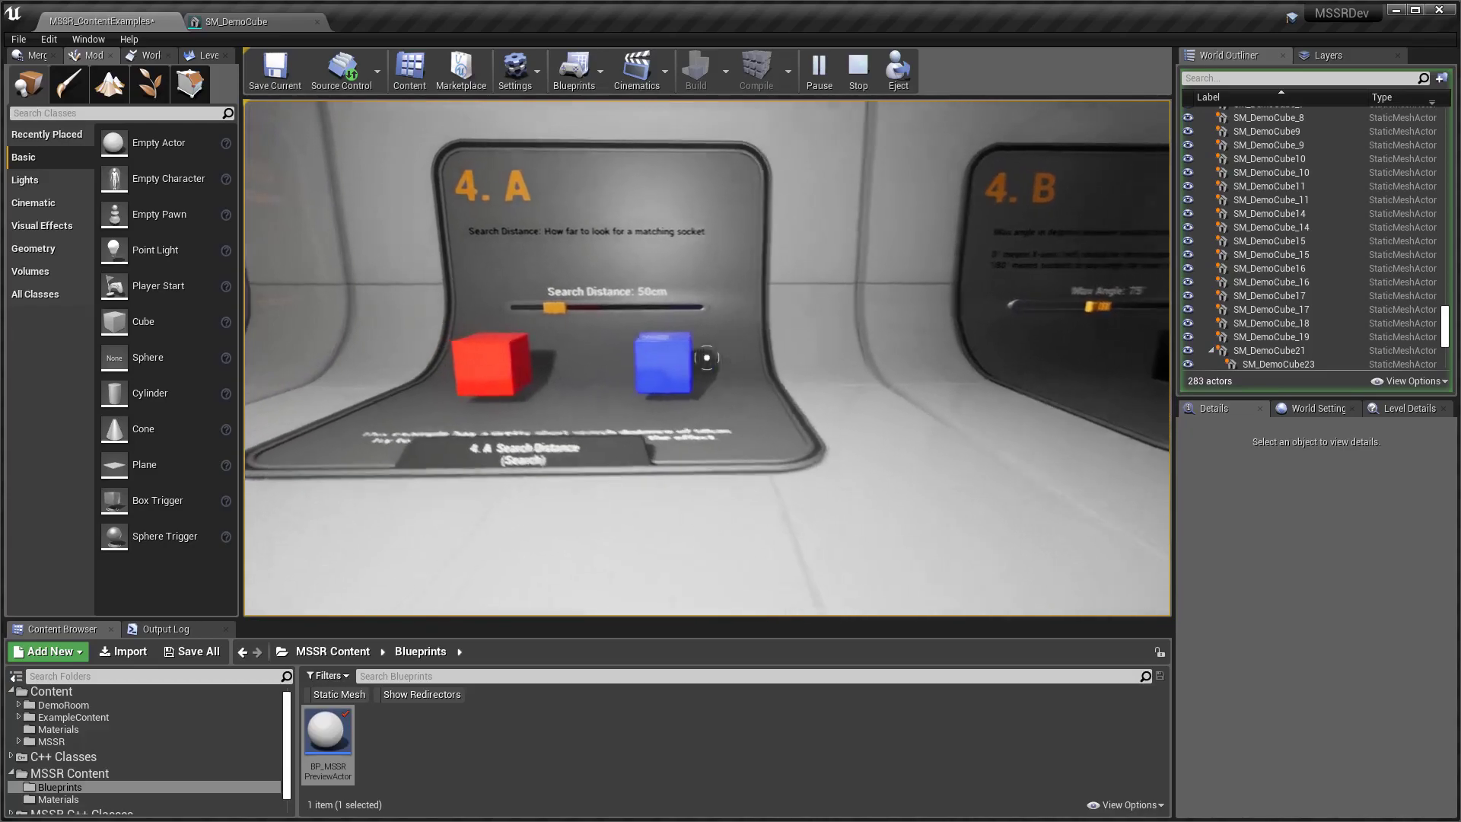
pyautogui.press('w')
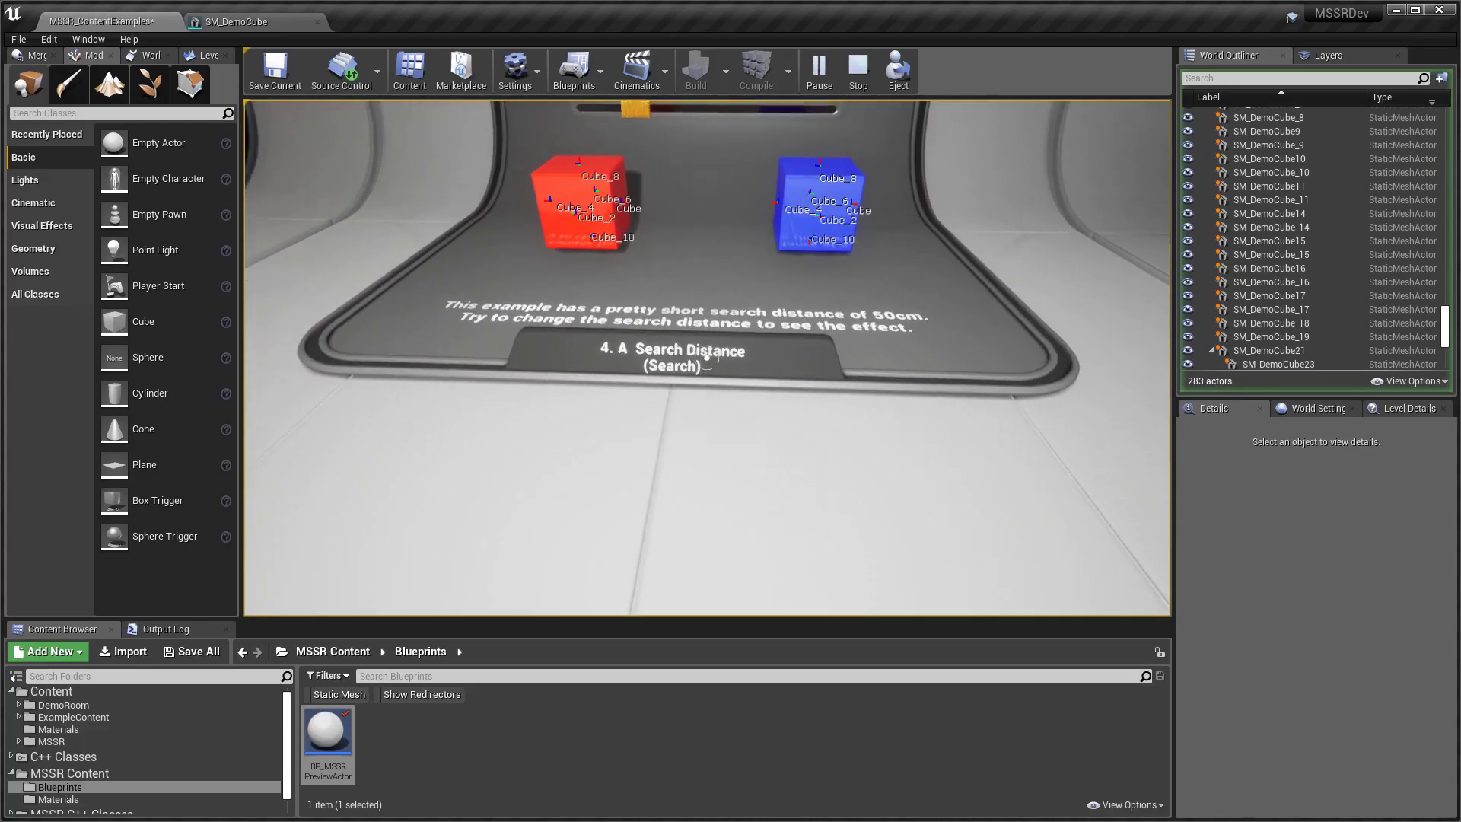
pyautogui.press('w')
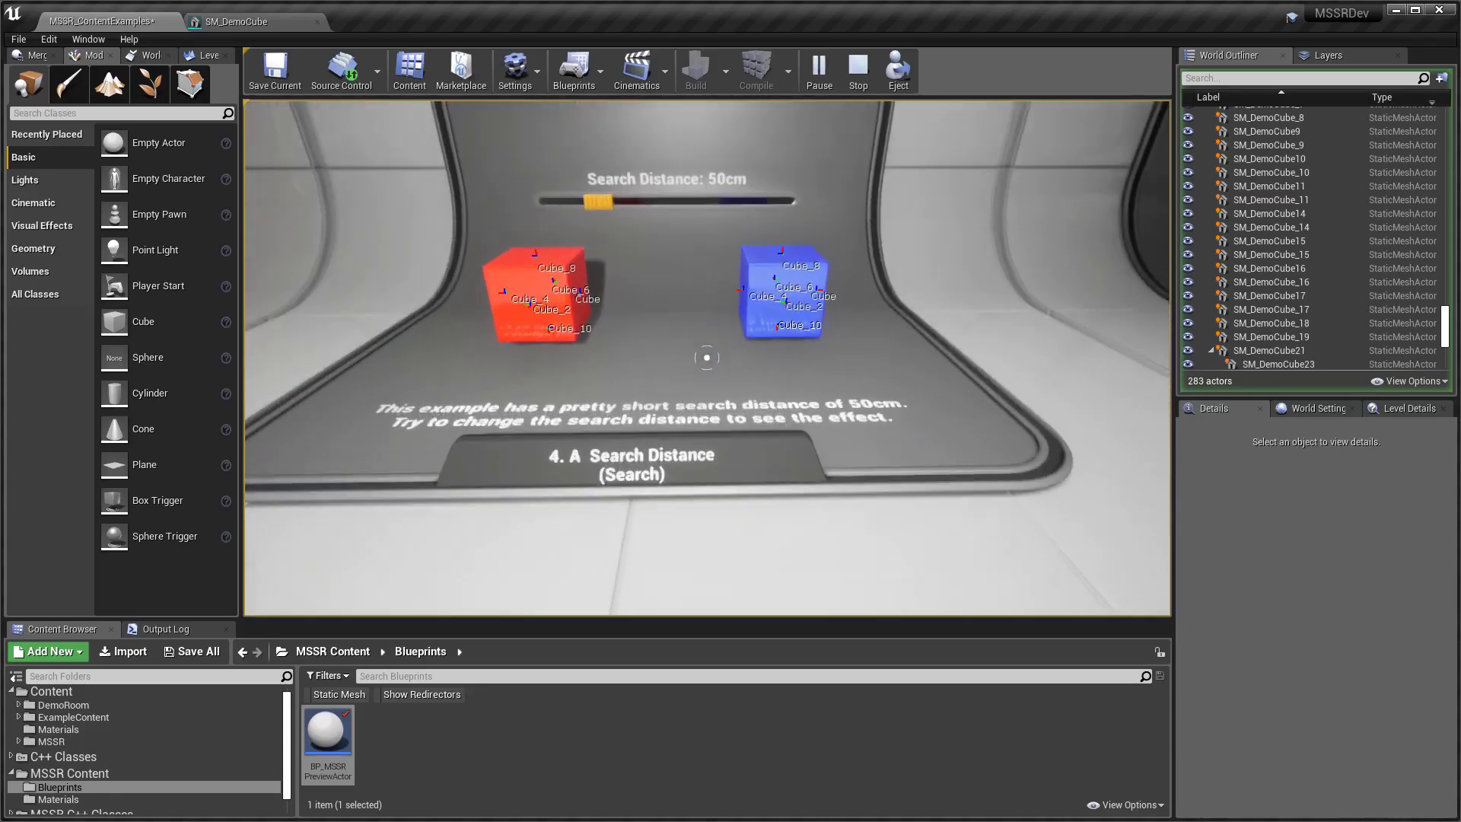
# Raise the search distance on display 4.A to 300 cm and snap the red cube onto the blue cube.
pyautogui.press('w')
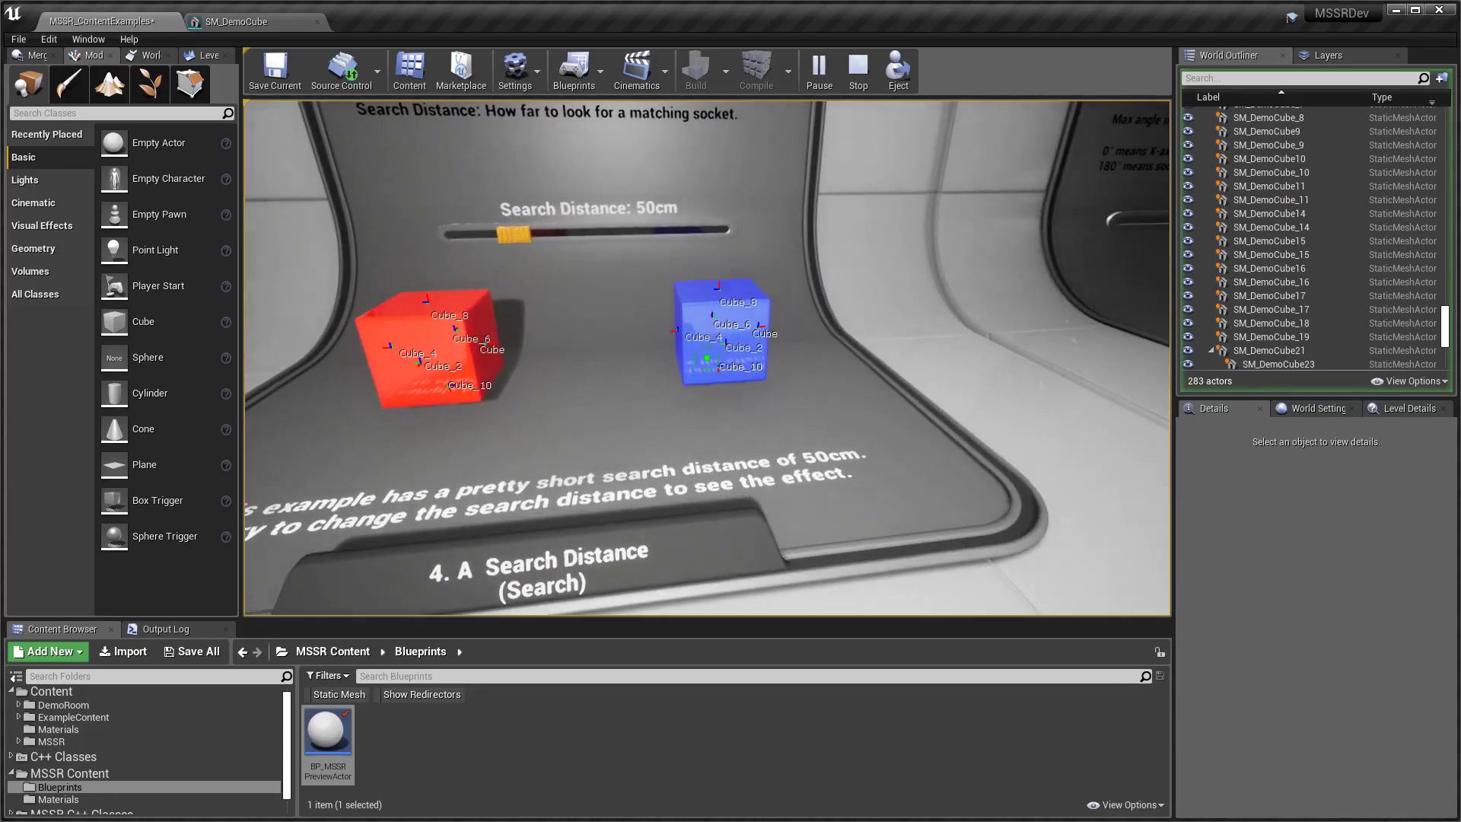
pyautogui.press('w')
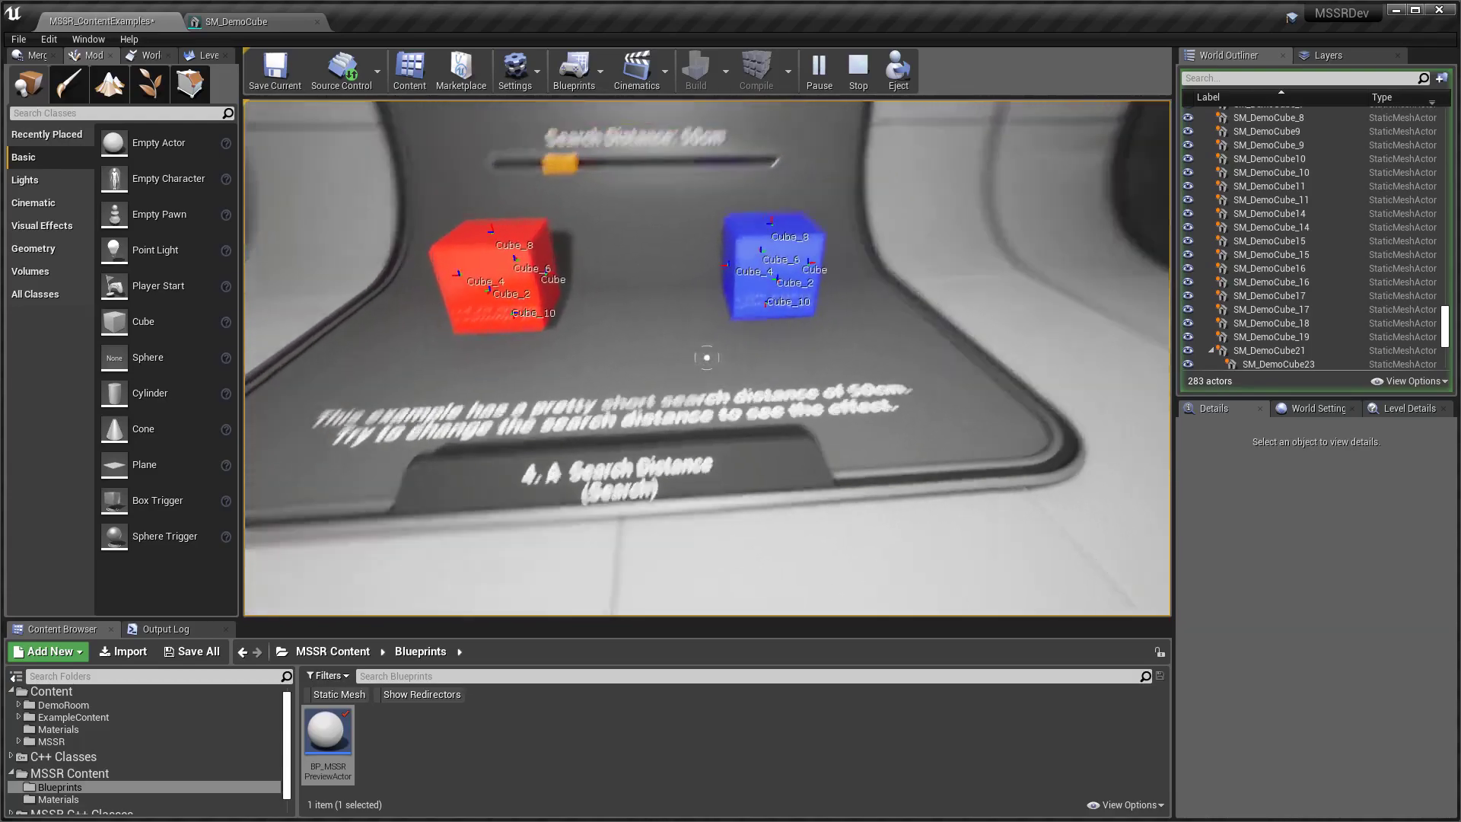
pyautogui.press('w')
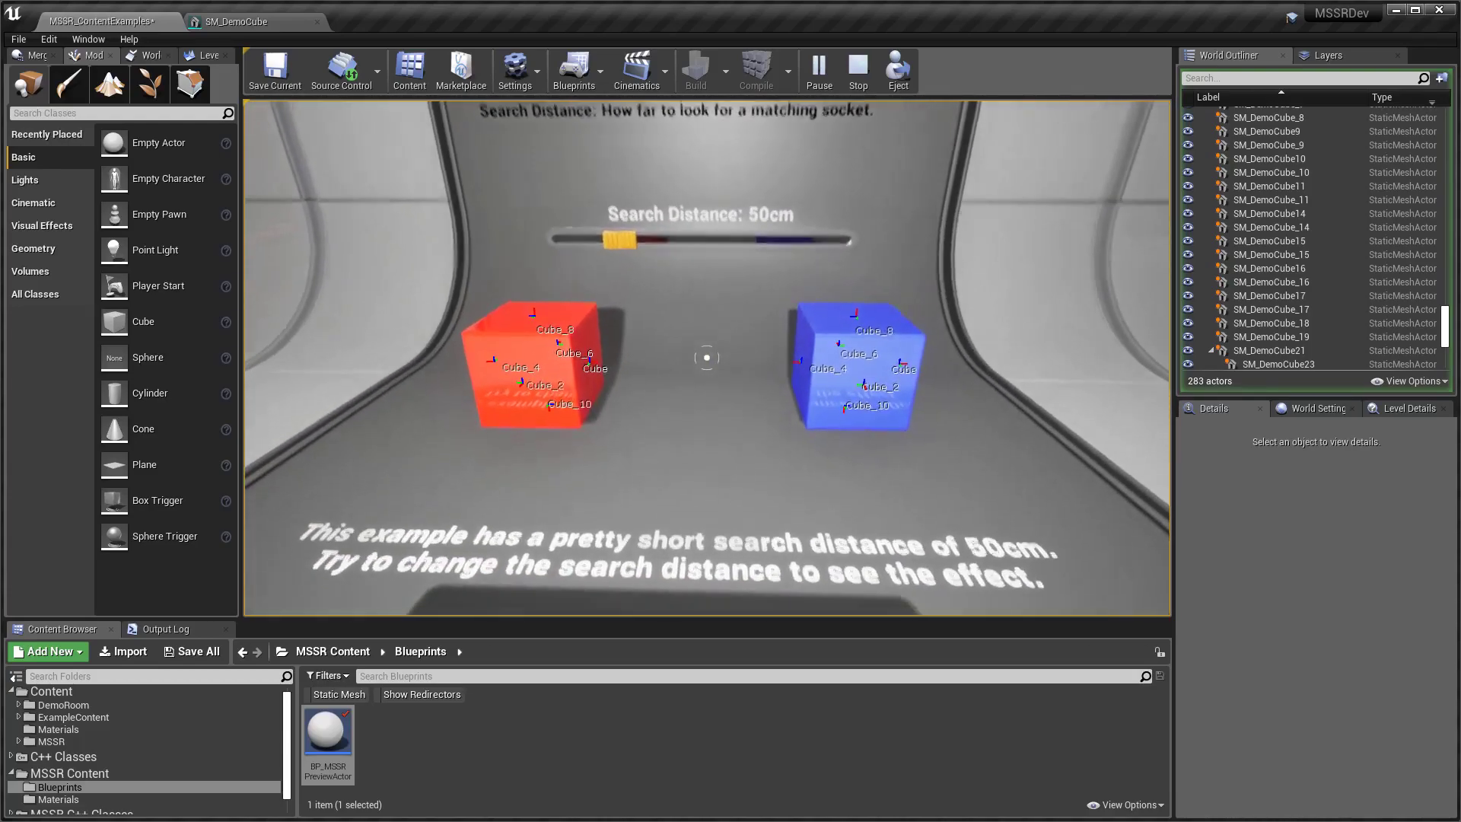
pyautogui.press('w')
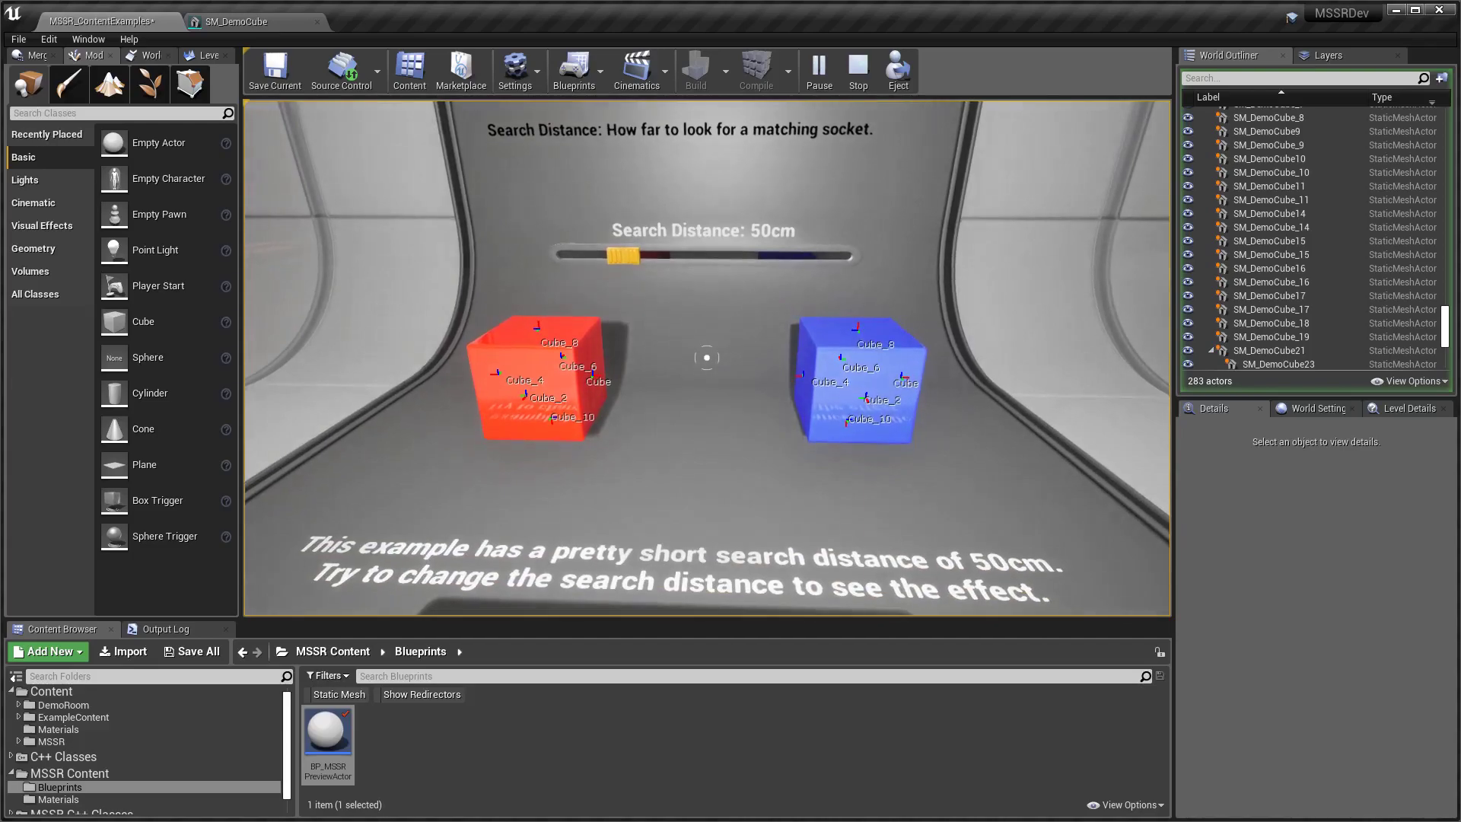
pyautogui.press('w')
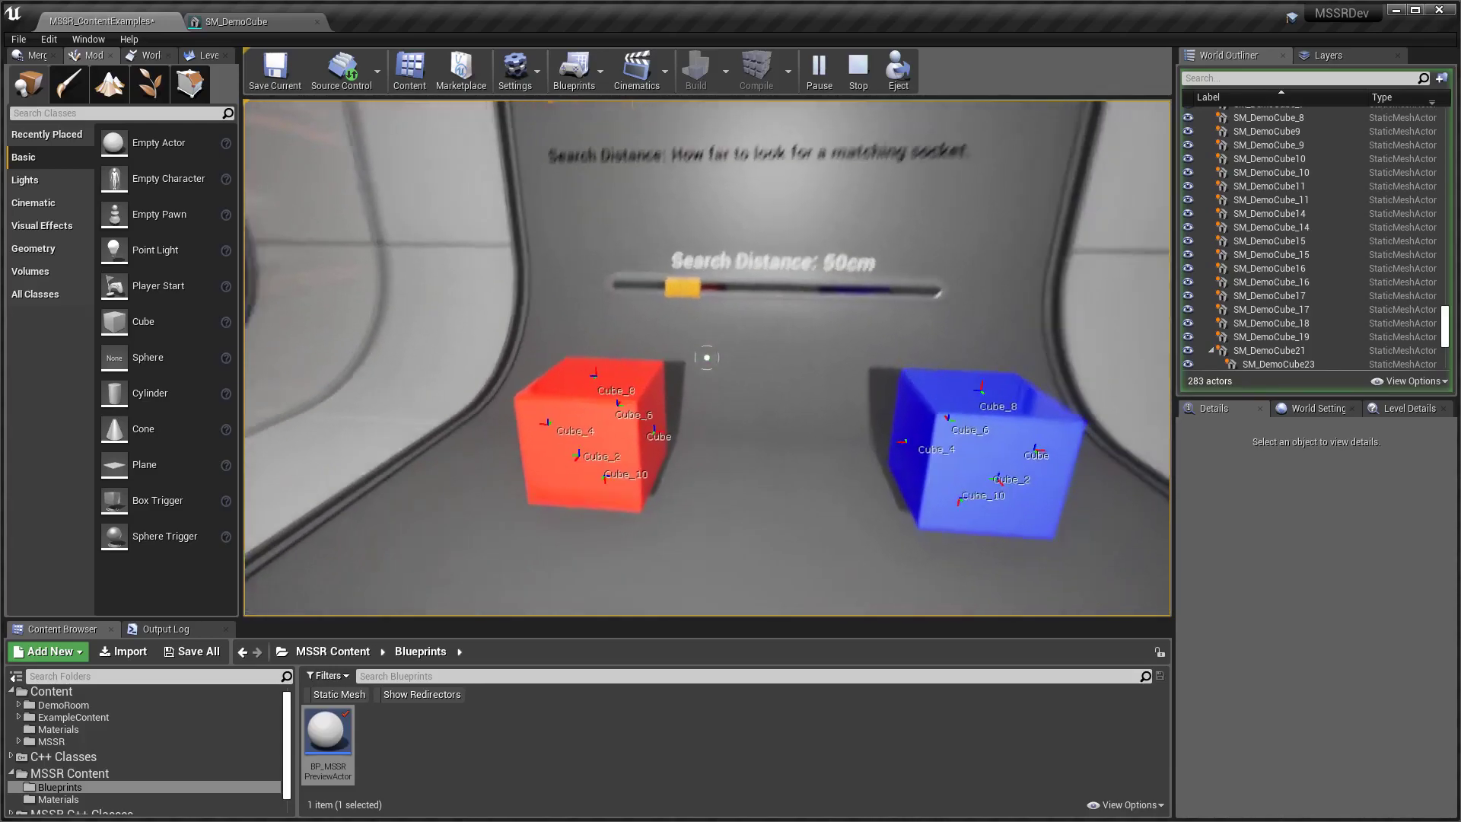
pyautogui.press('w')
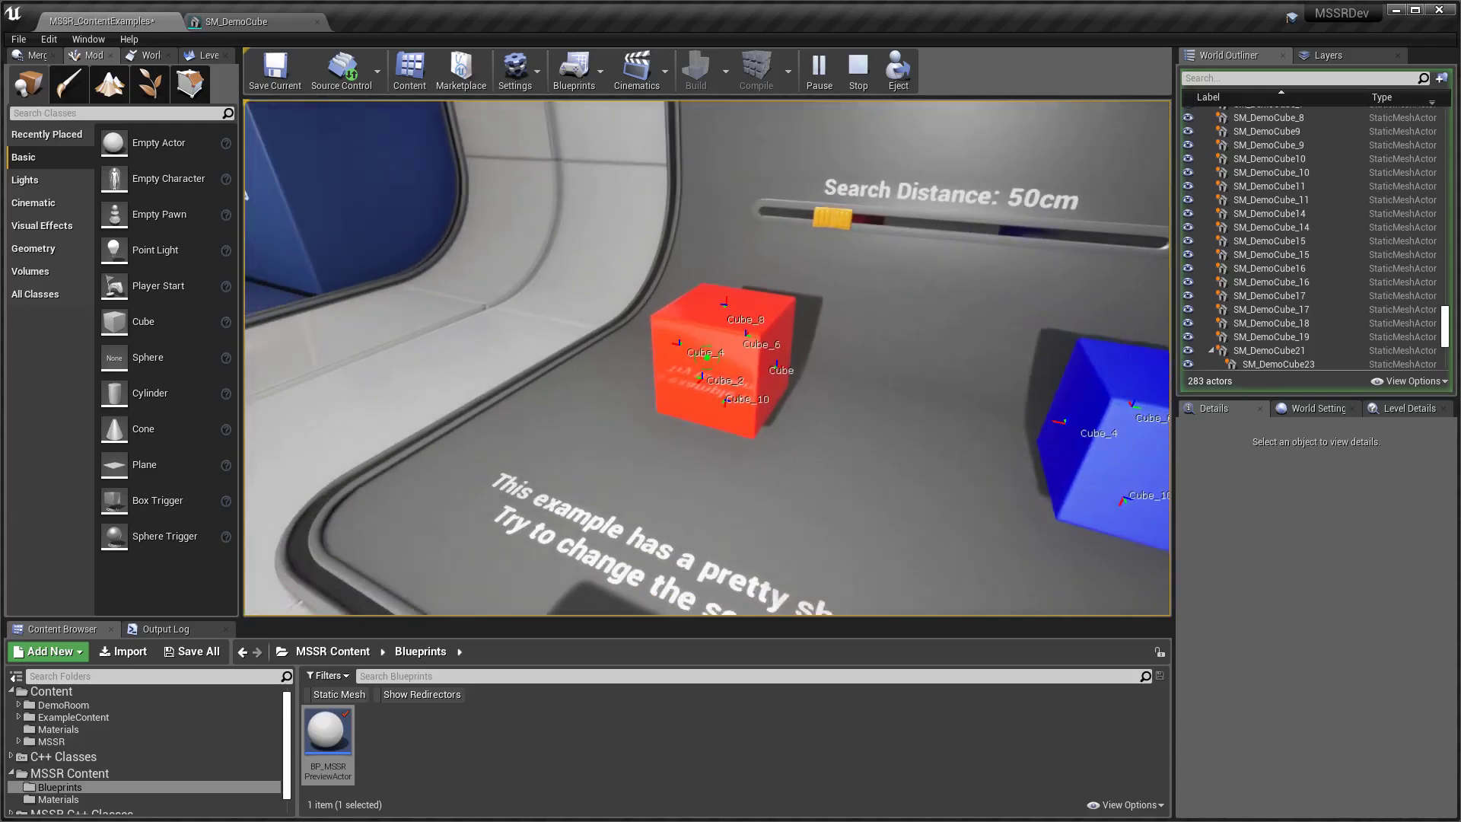
pyautogui.moveTo(707, 358); pyautogui.dragTo(707, 358)
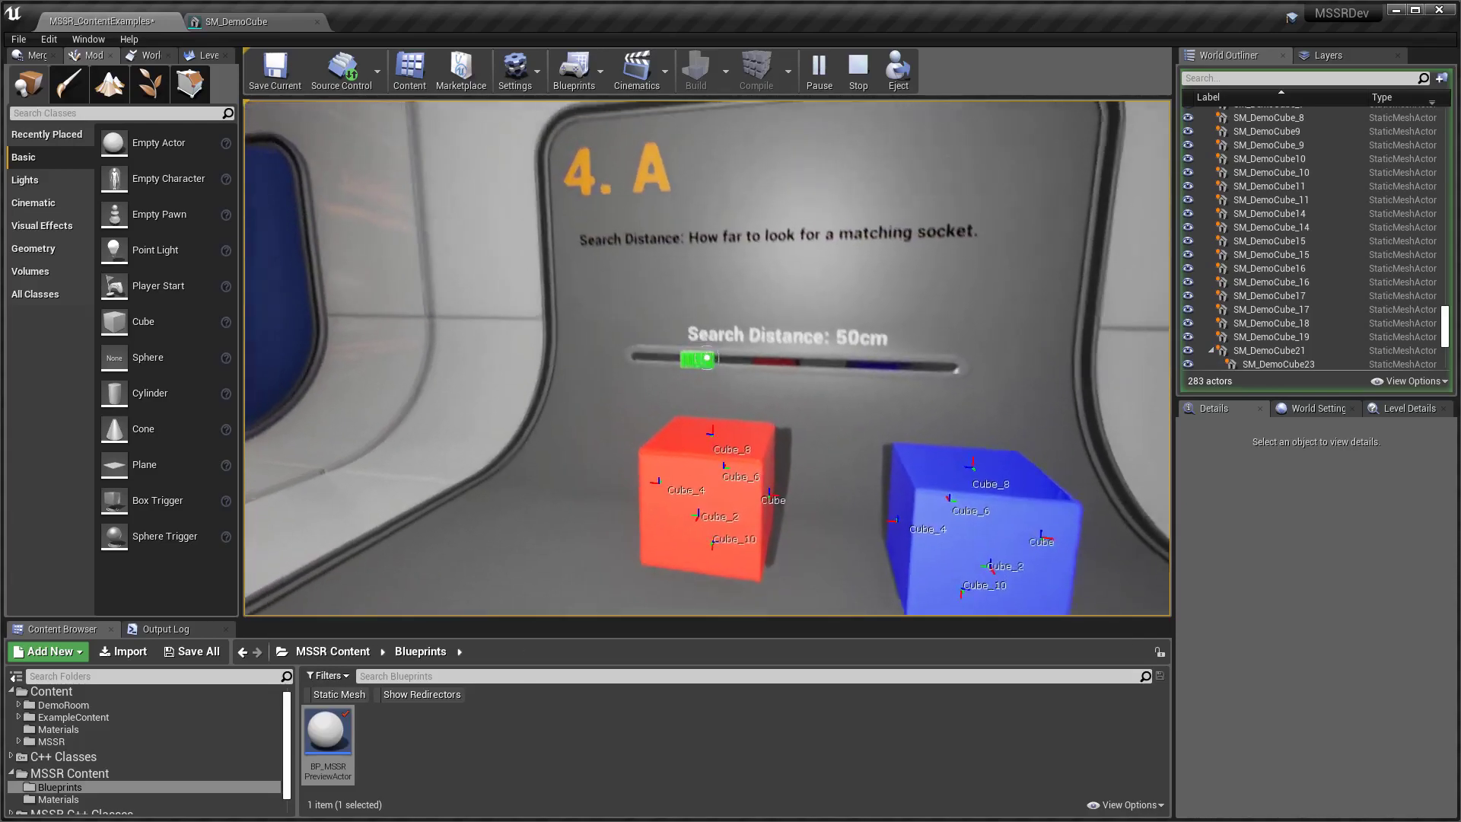
pyautogui.moveTo(707, 357); pyautogui.dragTo(707, 358)
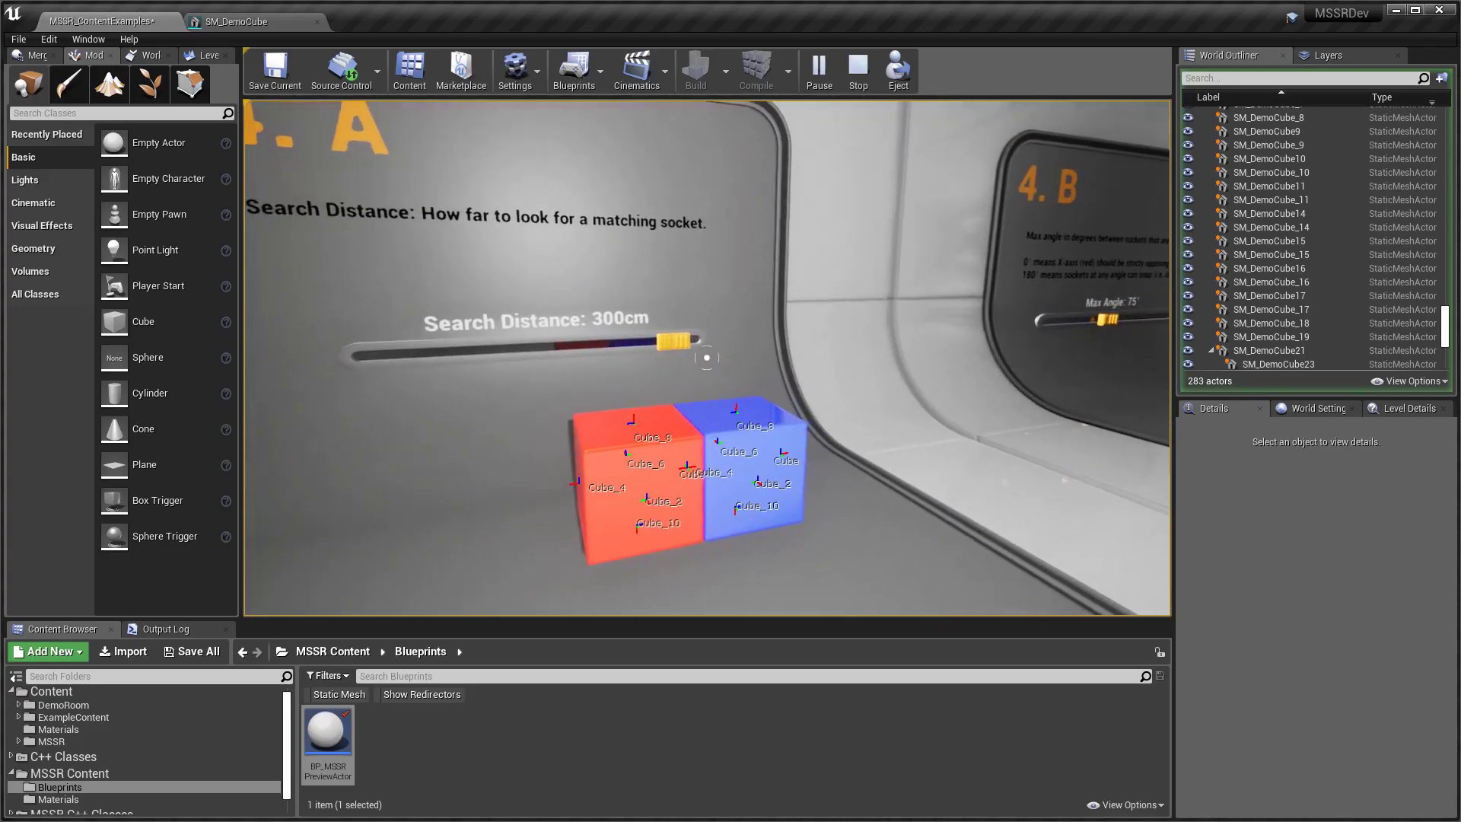
# Walk to the 4.B Max Angle display and examine its description, slider and the sockets on the black and blue cubes.
pyautogui.press('w')
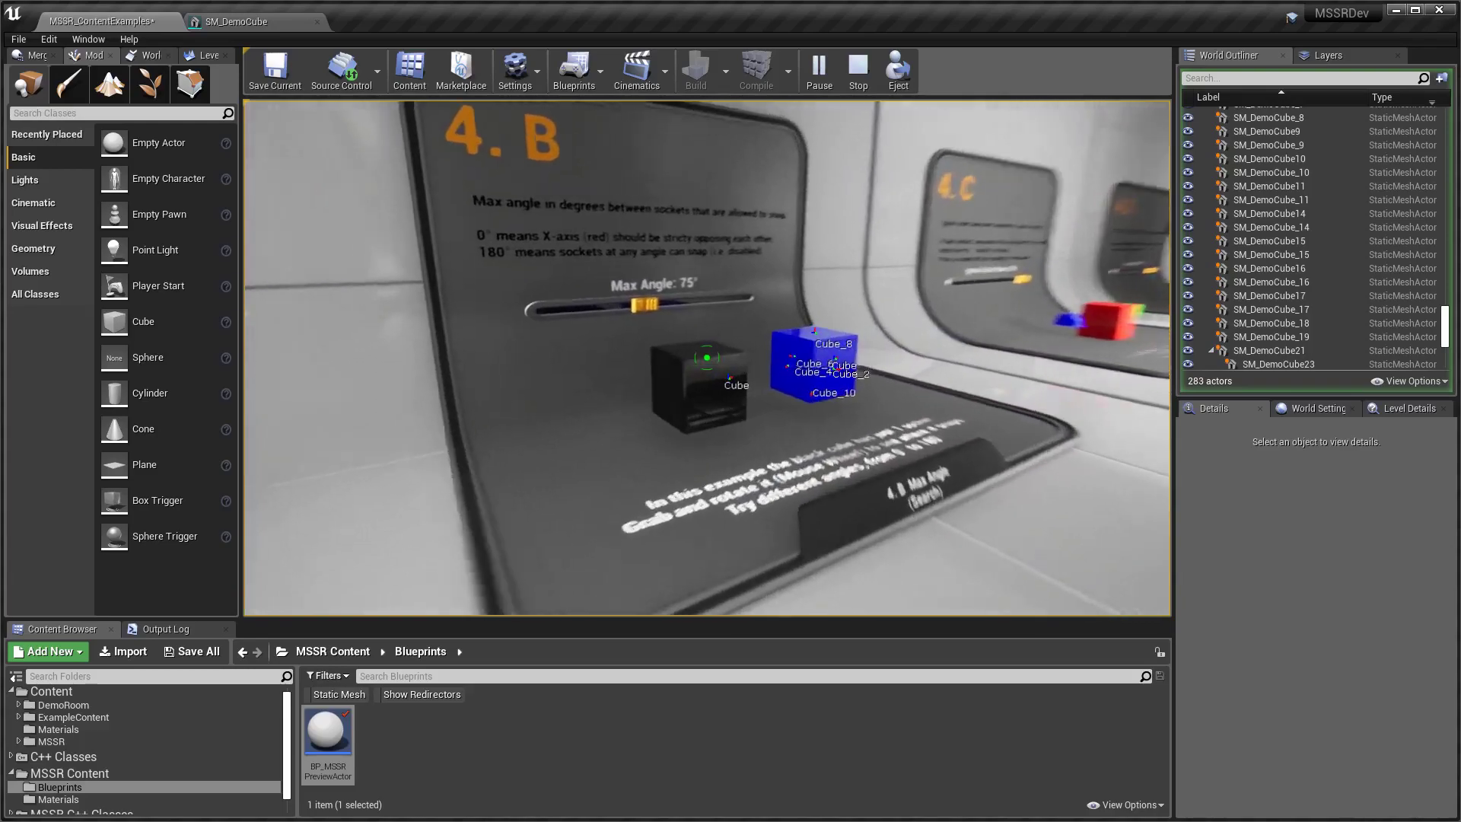
pyautogui.press('w')
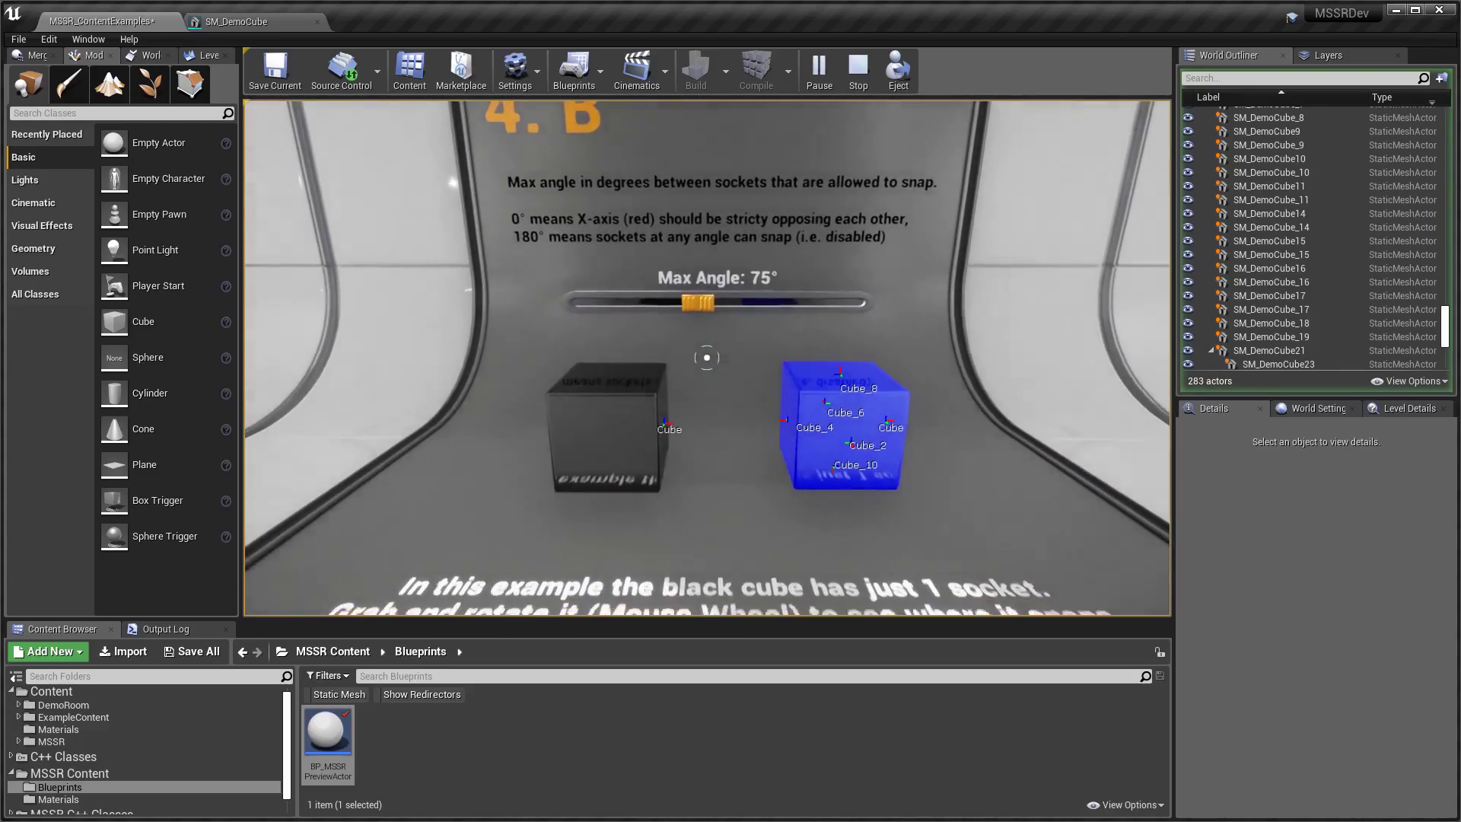
pyautogui.press('s')
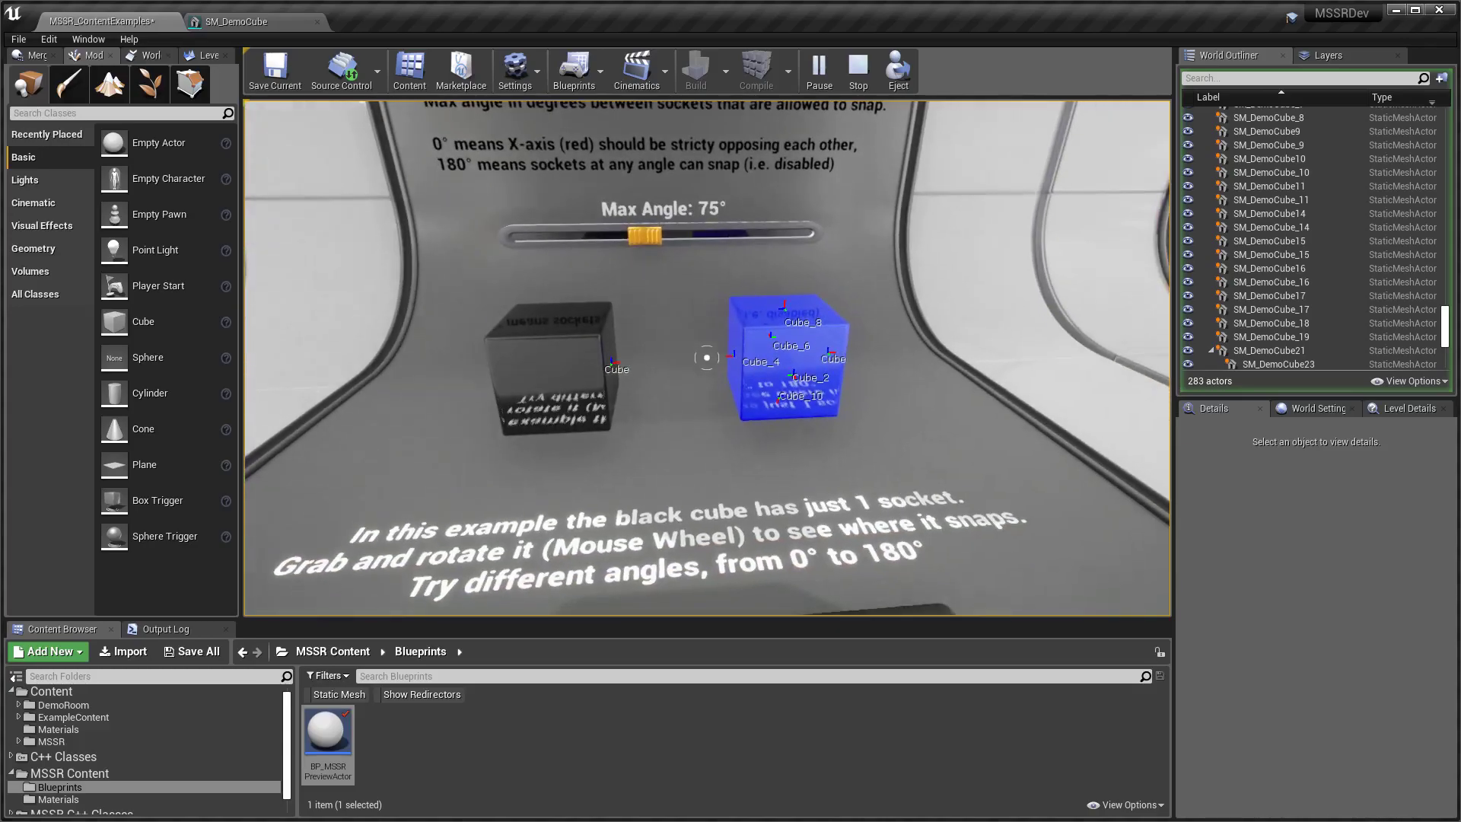
pyautogui.press('w')
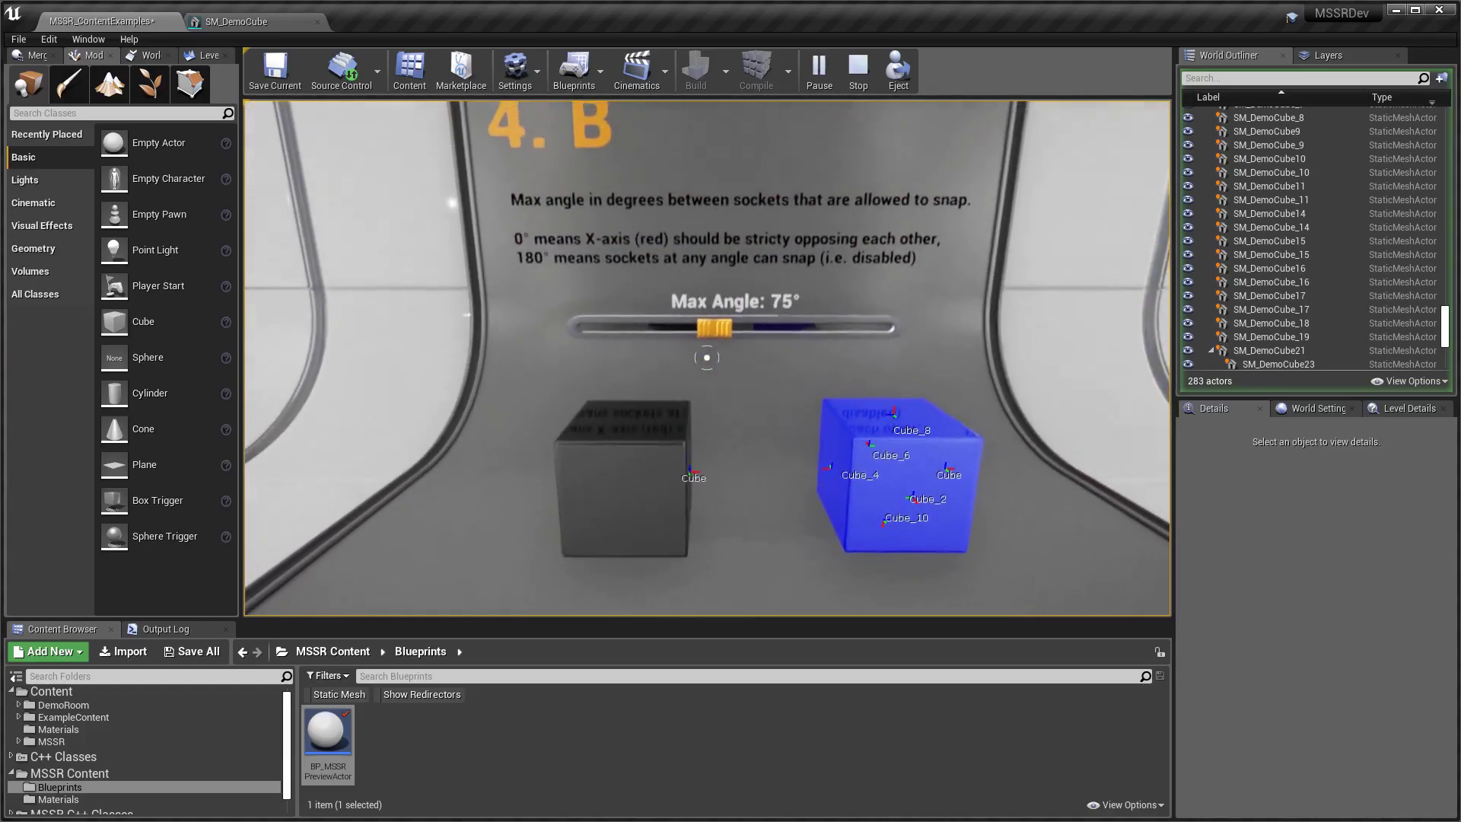
# Grab the black cube on display 4.B and rotate it through different angles to test which blue cube sockets it snaps to at 75°.
pyautogui.click(708, 357)
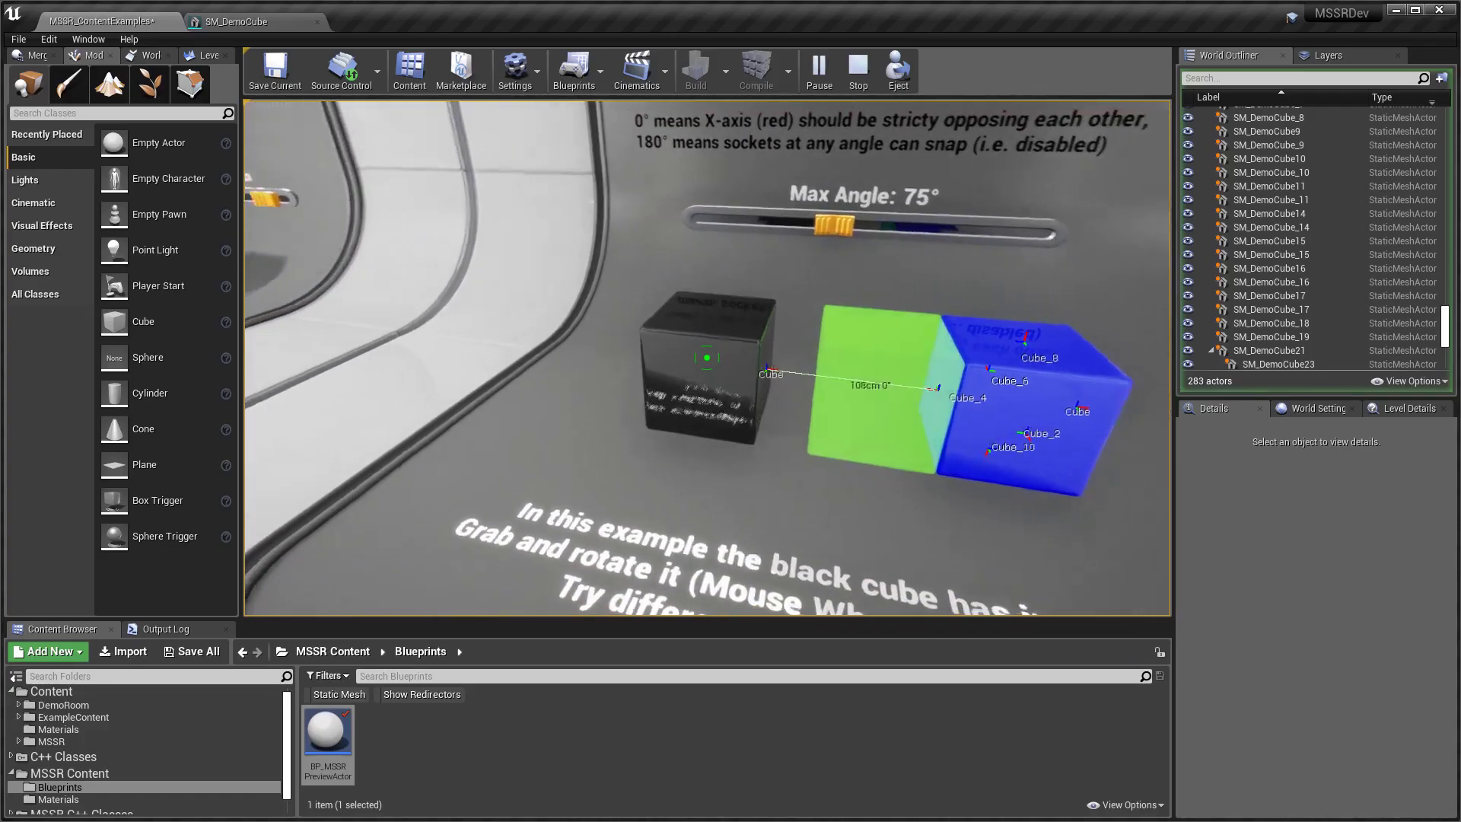
pyautogui.scroll(1, 707, 357)
pyautogui.scroll(1, 707, 357)
pyautogui.scroll(1, 707, 357)
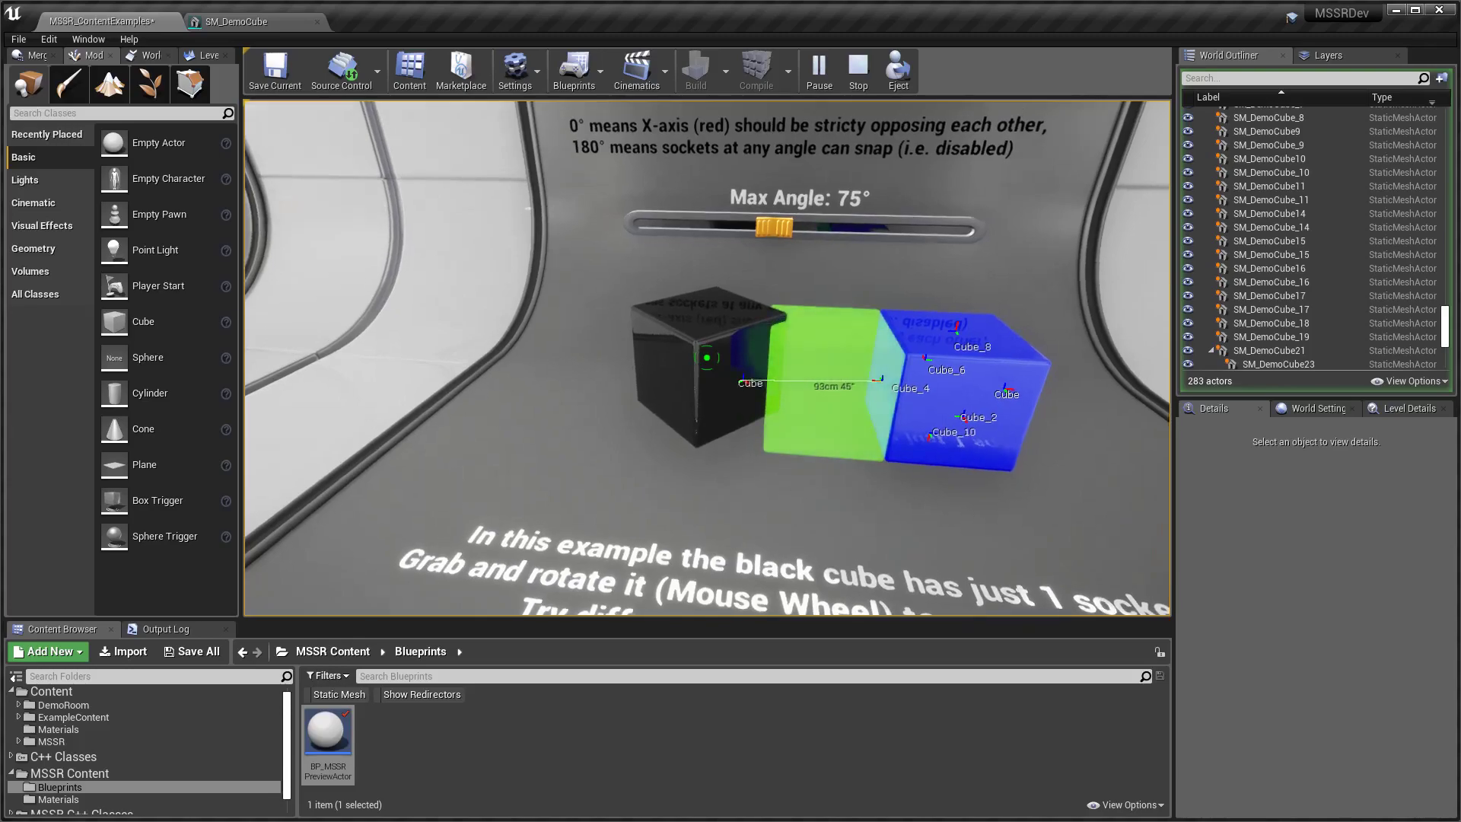
pyautogui.scroll(2, 707, 357)
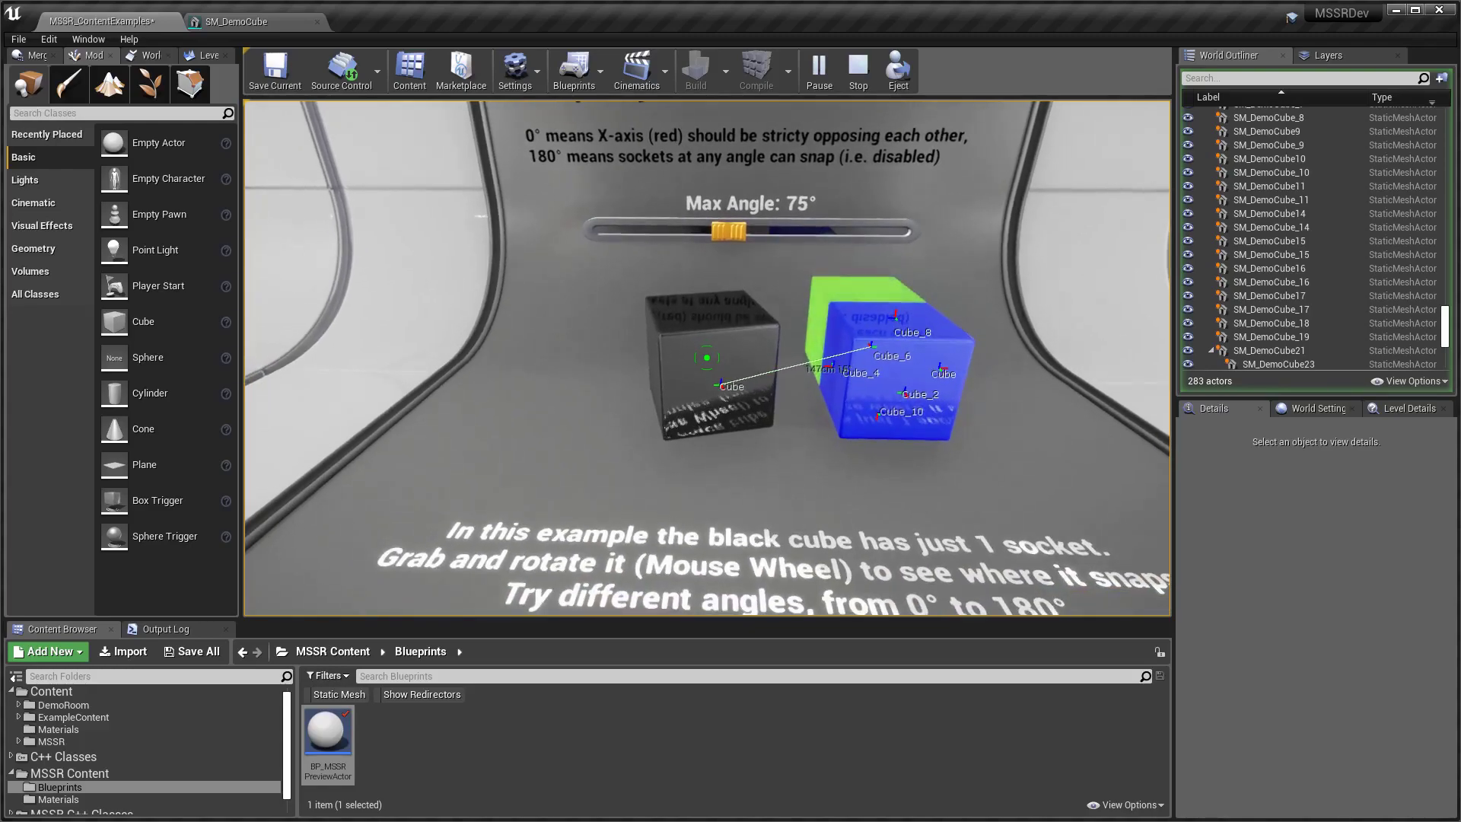
pyautogui.scroll(-1, 707, 358)
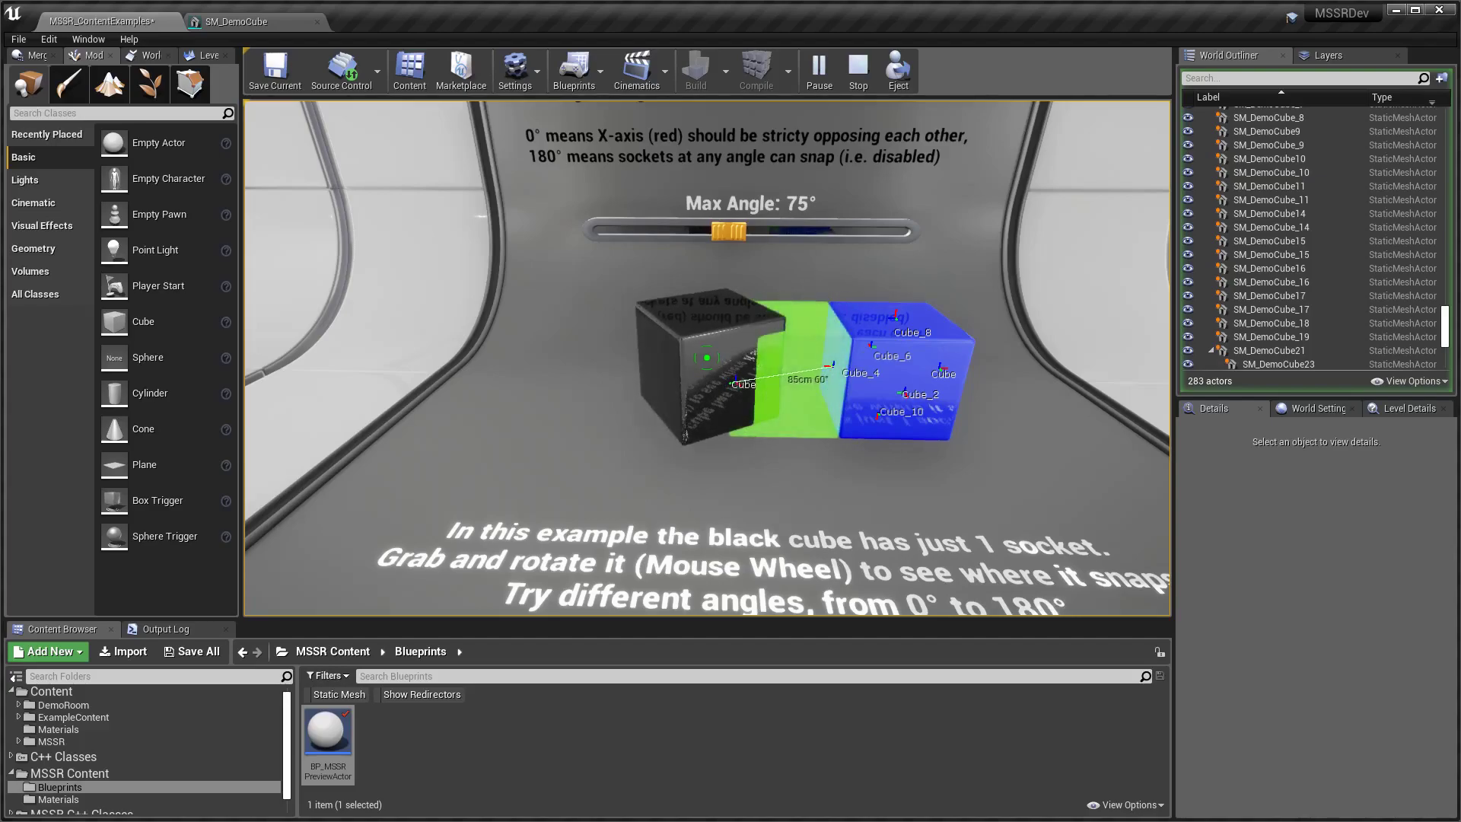
pyautogui.scroll(5, 707, 358)
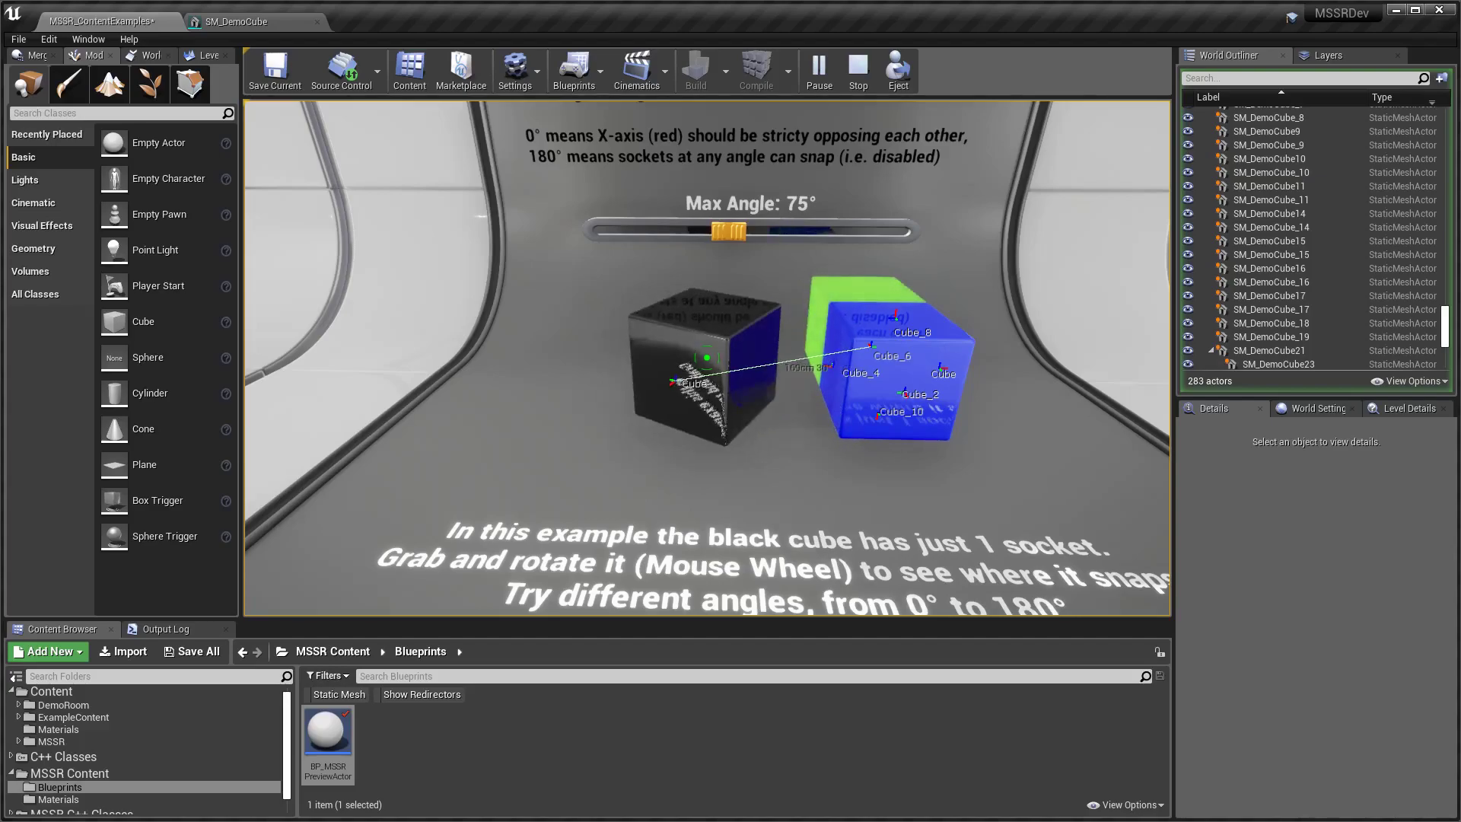
pyautogui.scroll(6, 707, 358)
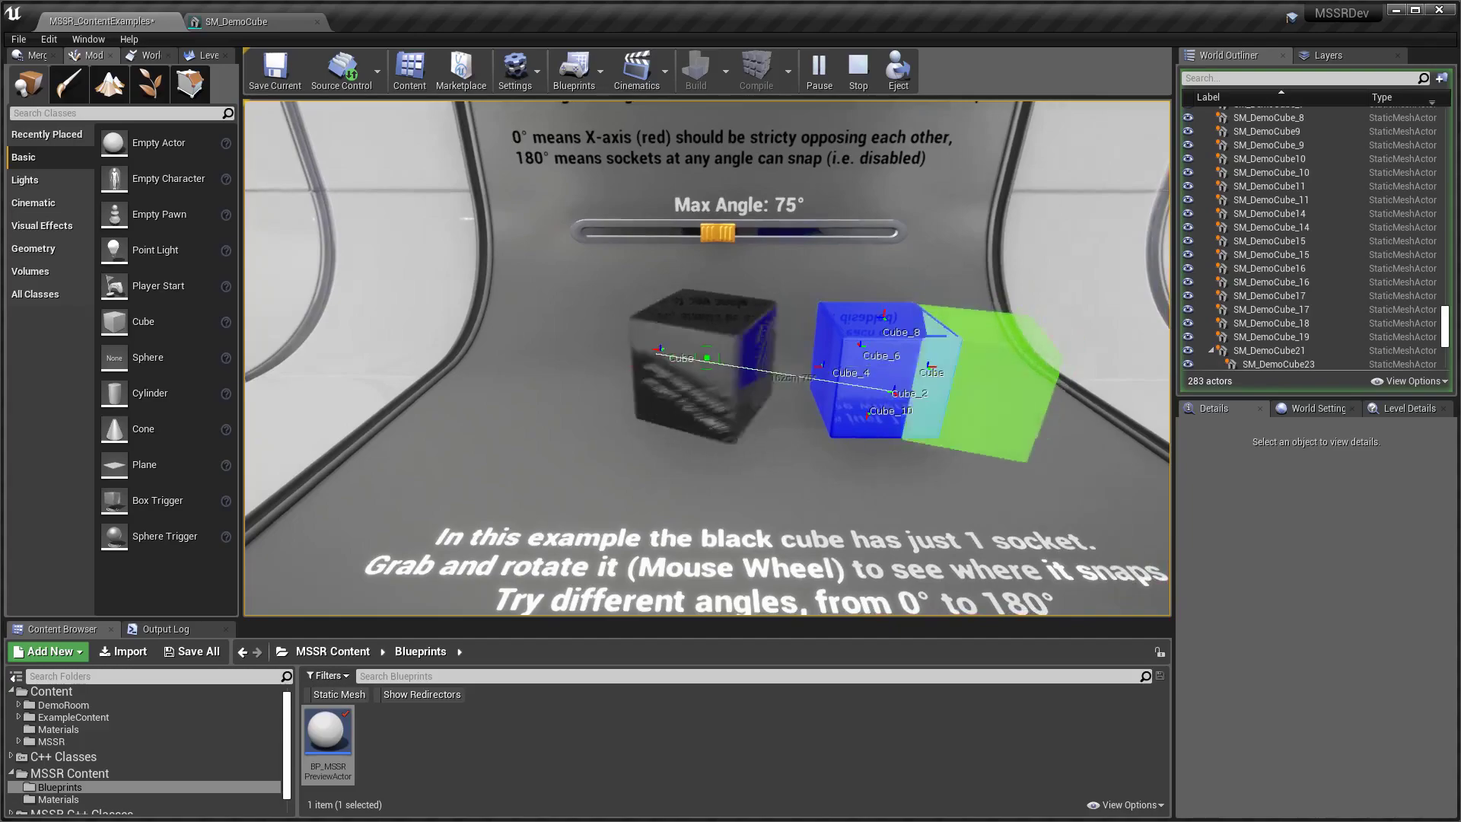
pyautogui.scroll(3, 707, 358)
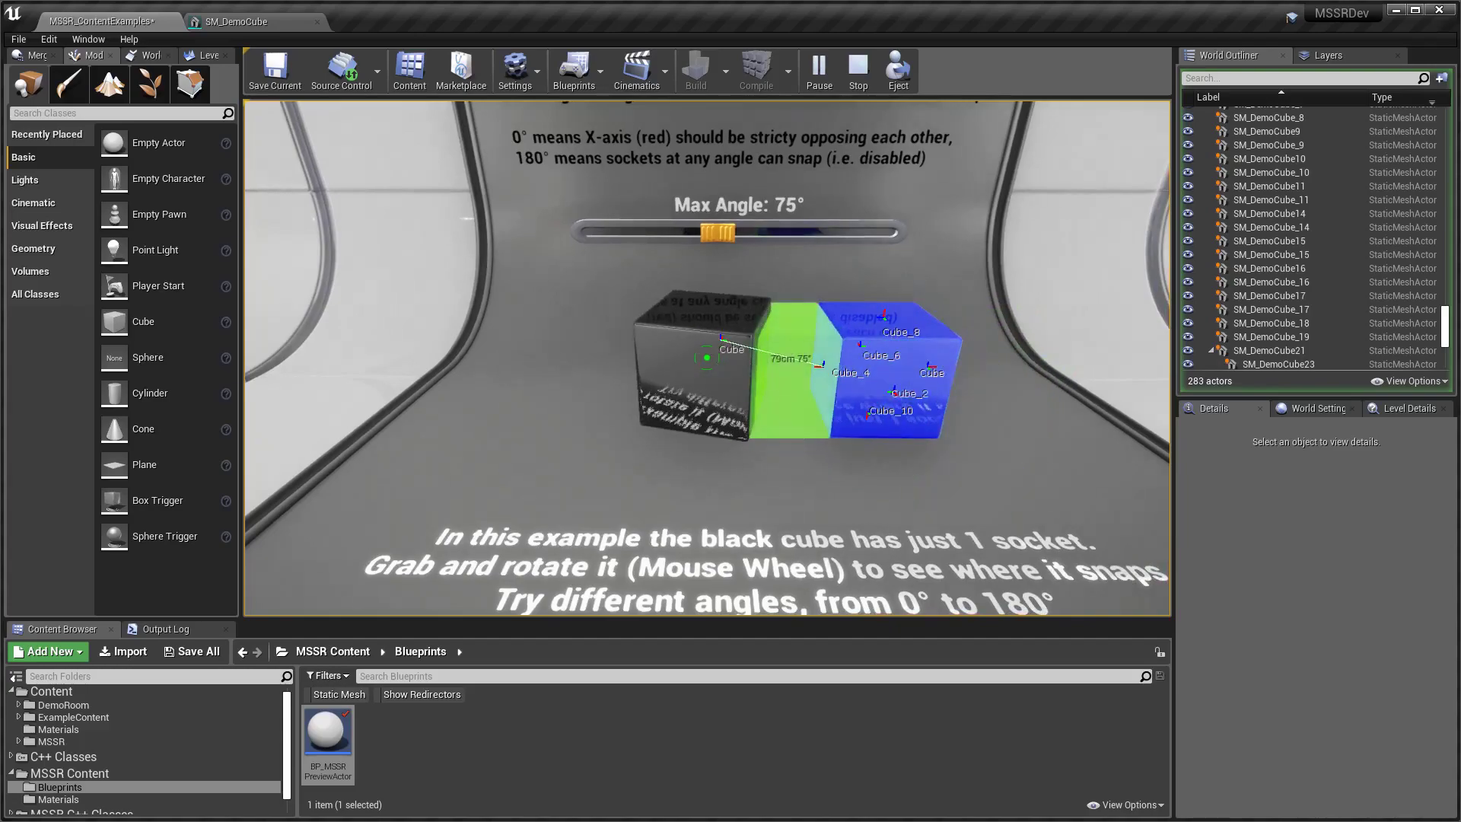
pyautogui.scroll(2, 708, 358)
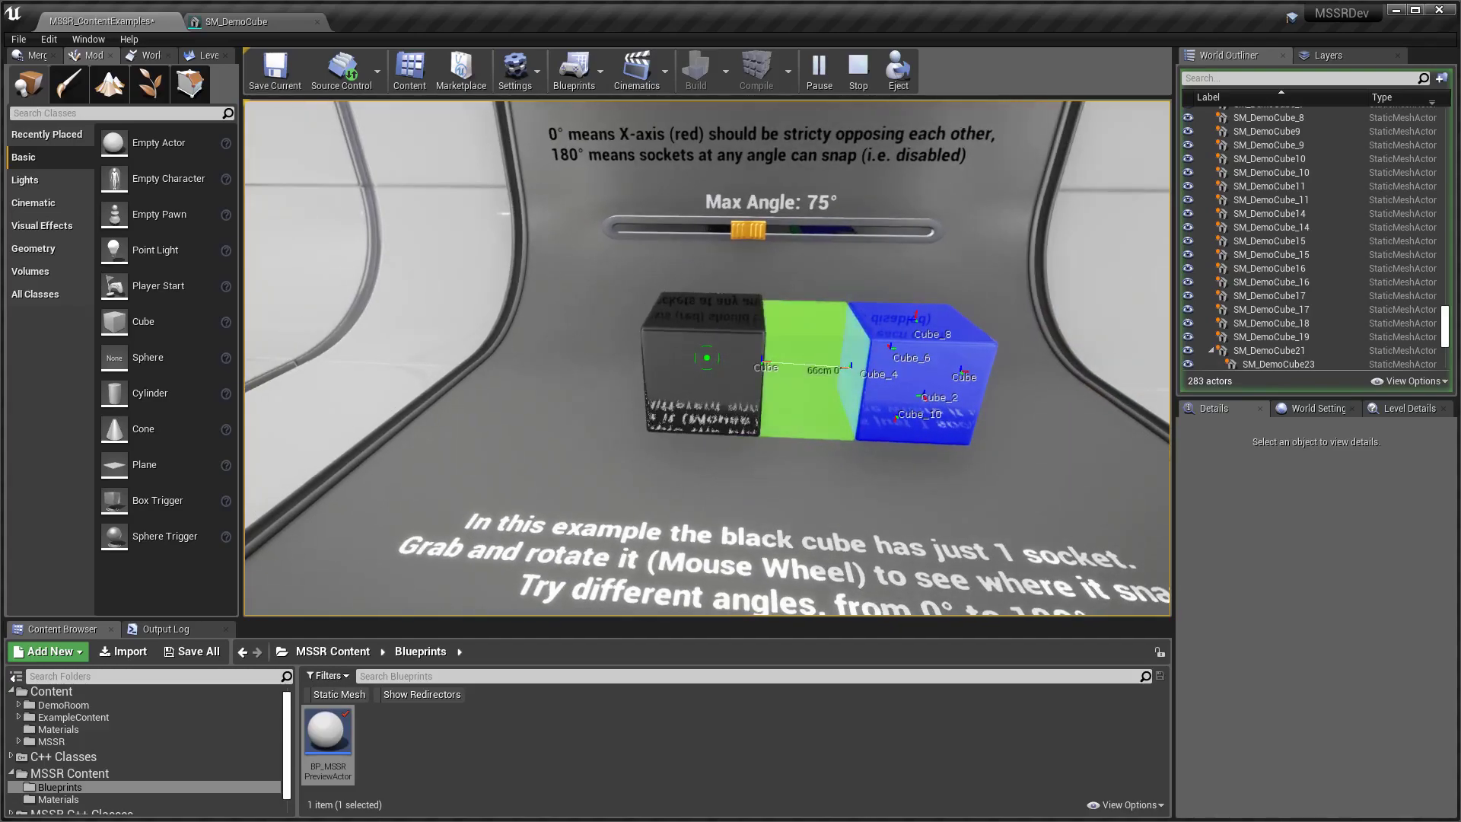
# Adjust the black cube's position and rotation beside the blue cube and snap it onto the Cube_4 socket.
pyautogui.press('w')
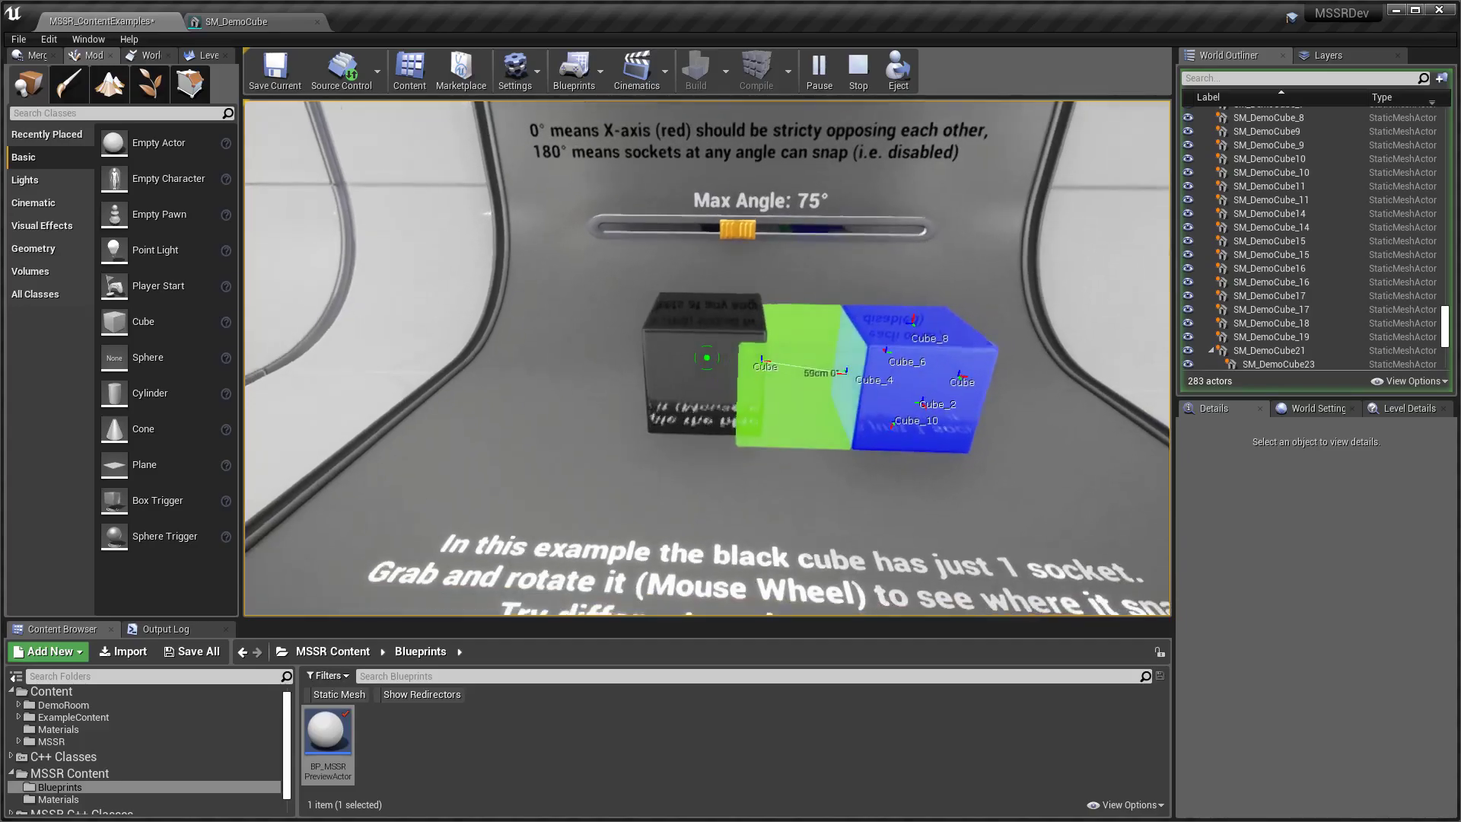
pyautogui.press('s')
pyautogui.scroll(1, 707, 358)
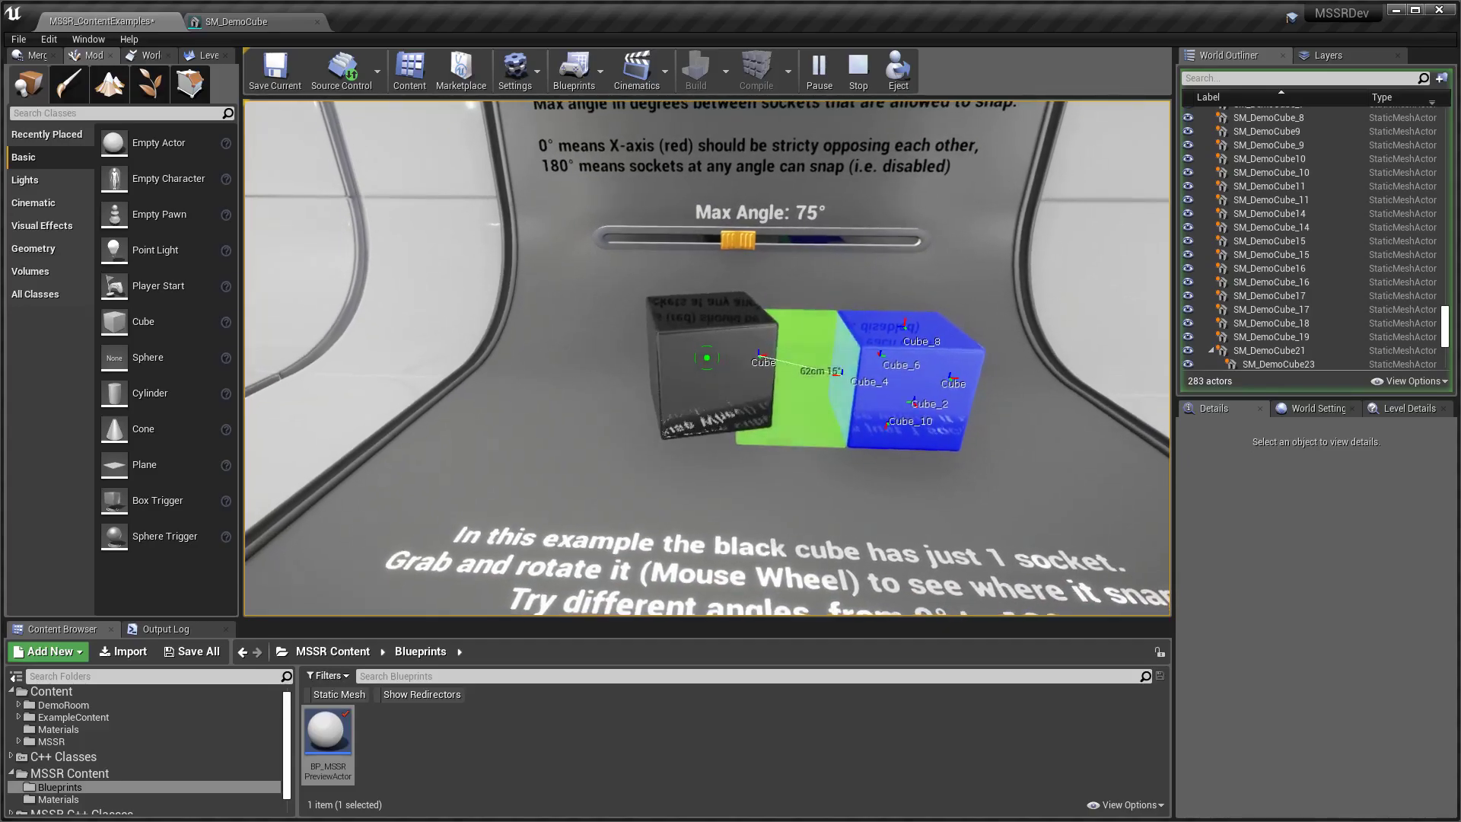
pyautogui.click(707, 358)
# Set the max angle on display 4.B to 180° and rotate the grabbed black cube beside the blue cube to test snapping.
pyautogui.press('s')
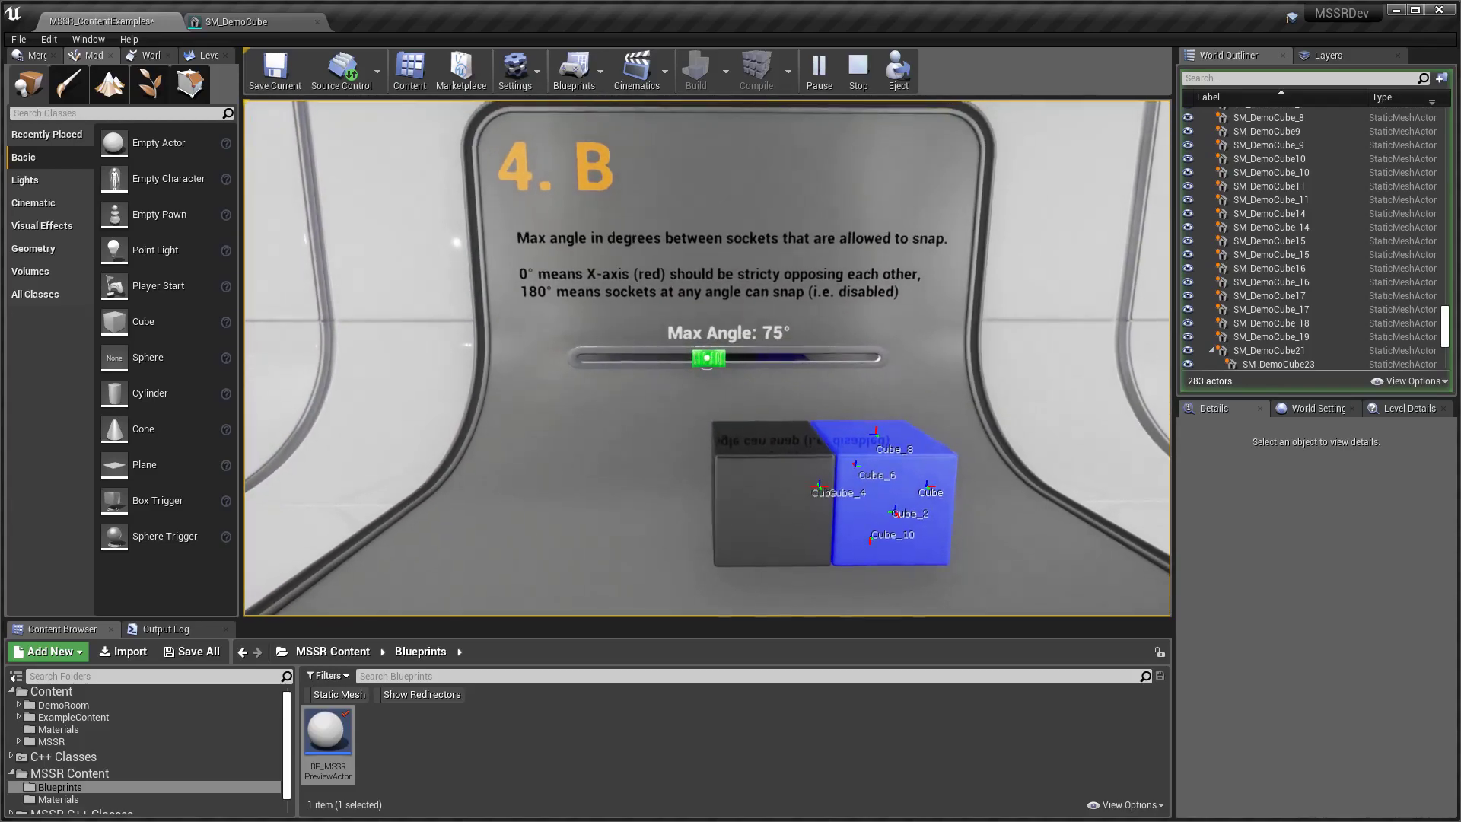
pyautogui.moveTo(707, 358); pyautogui.dragTo(1031, 357)
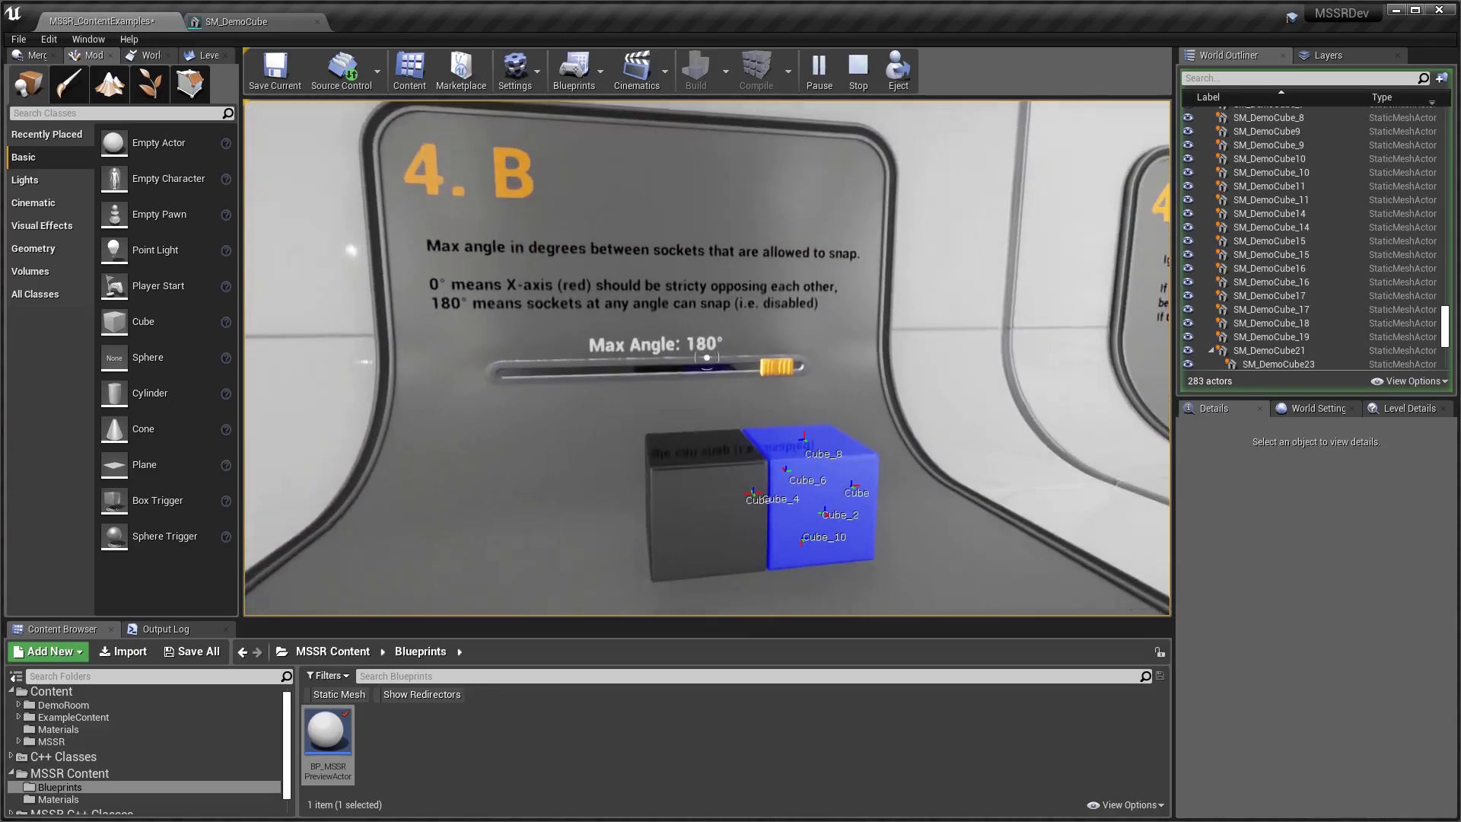
pyautogui.click(707, 358)
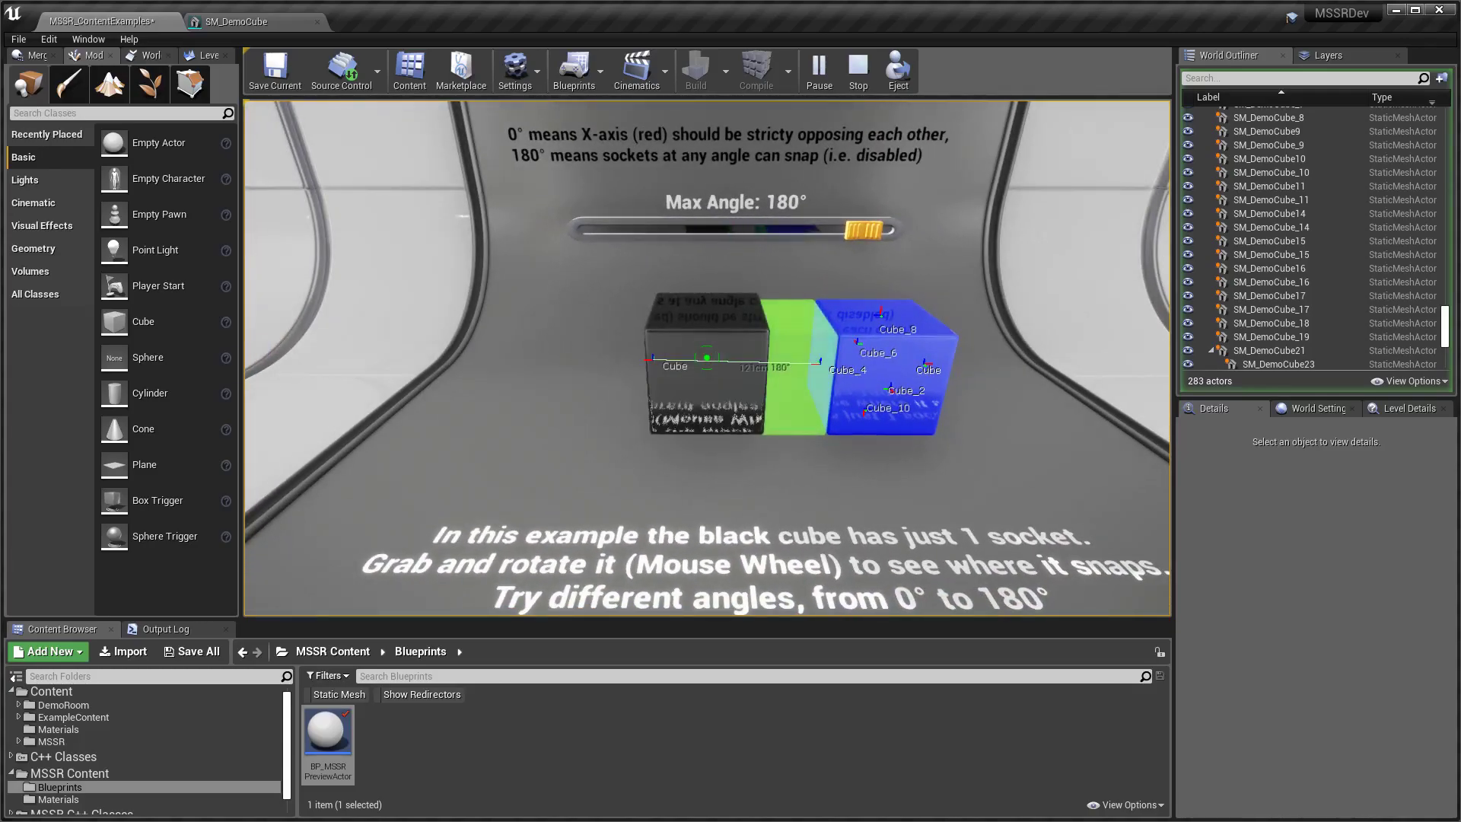
pyautogui.scroll(2, 707, 358)
pyautogui.scroll(5, 707, 358)
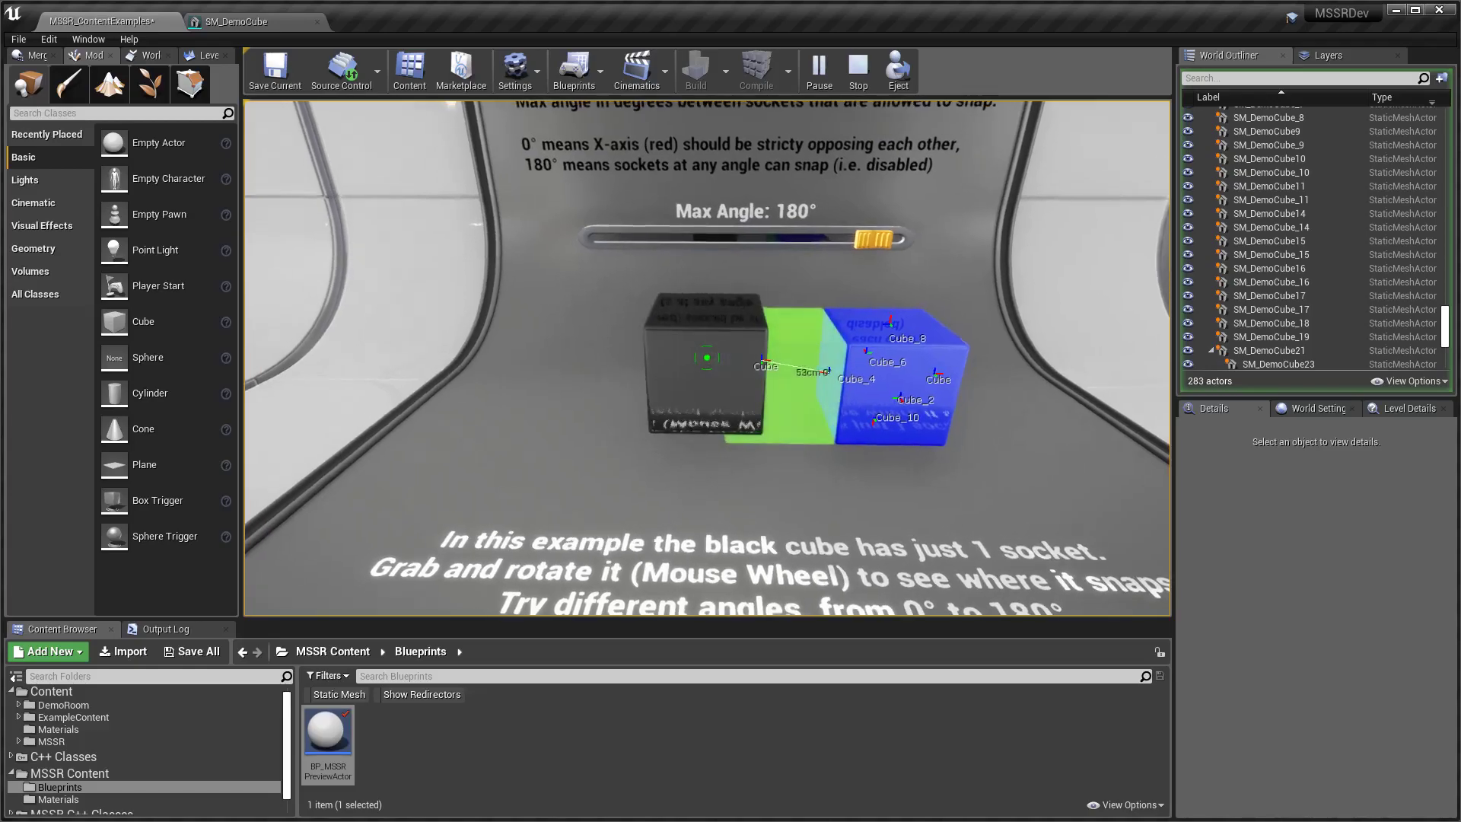
pyautogui.scroll(5, 707, 358)
pyautogui.scroll(-5, 707, 357)
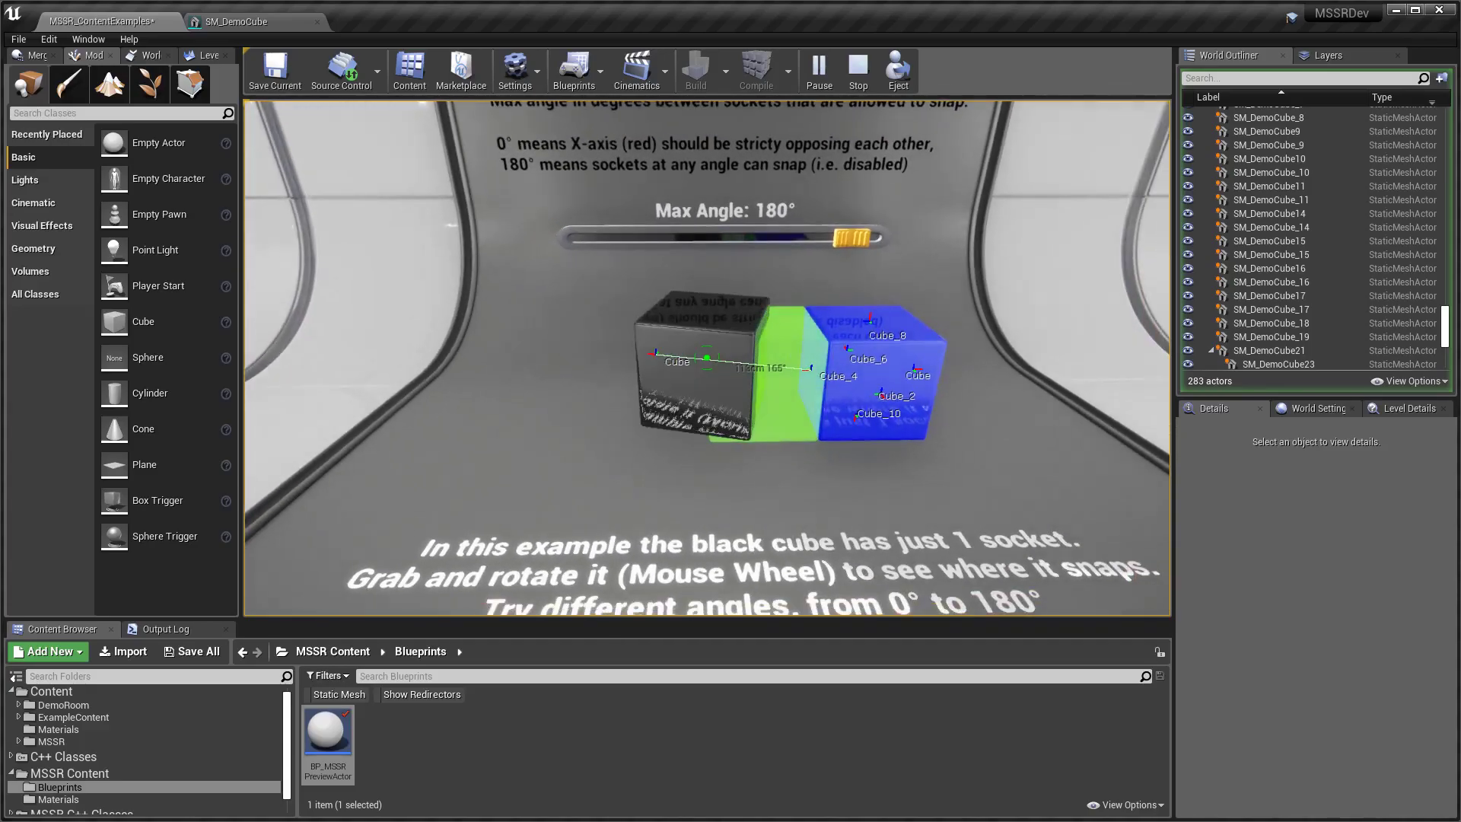
# Move the black cube around the blue cube, releasing and regrabbing it, to try snapping from other sides at 180°.
pyautogui.press('s')
pyautogui.press('d')
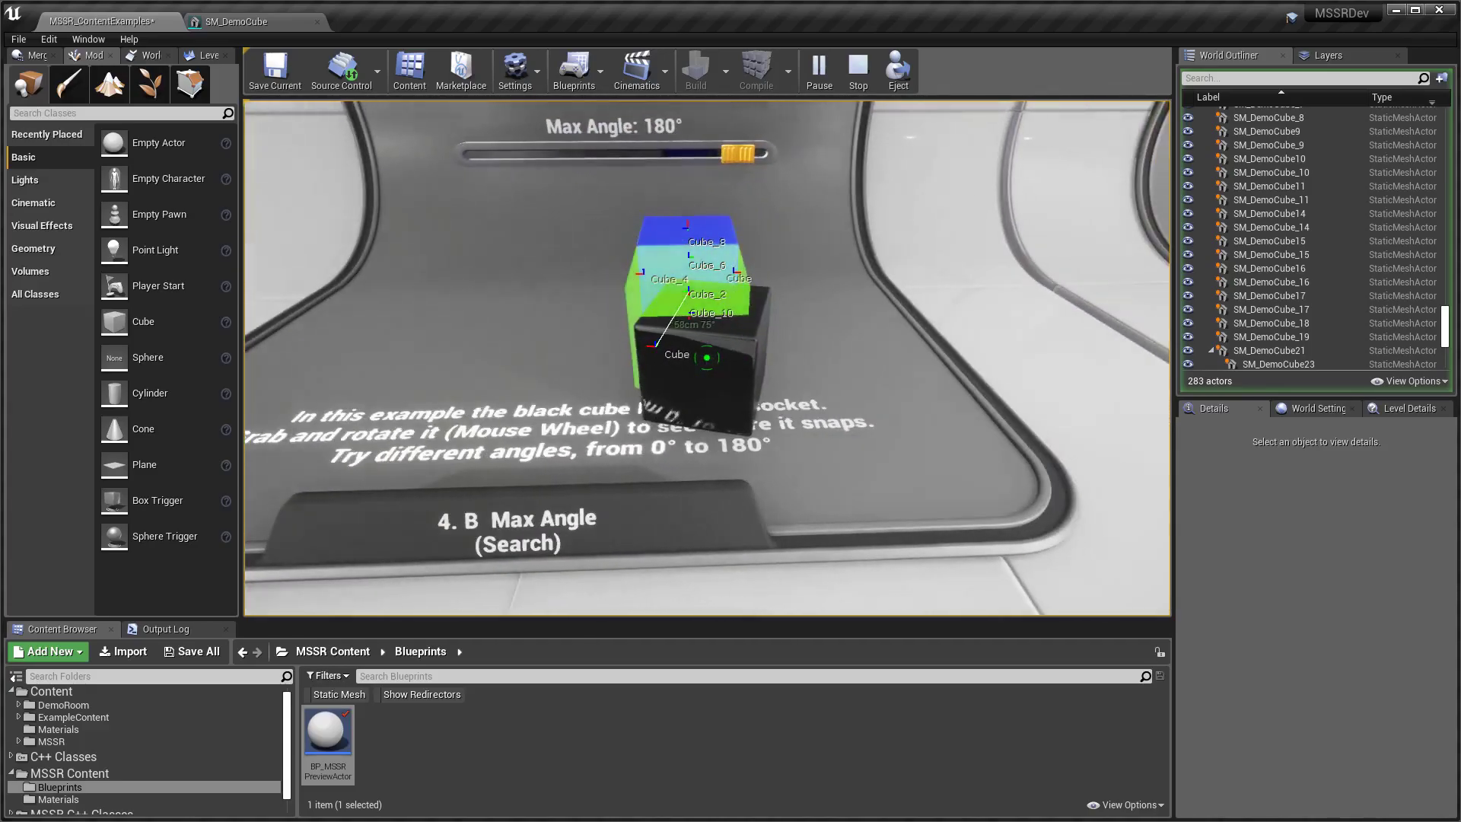
pyautogui.press('a')
pyautogui.click(707, 358)
pyautogui.press('w')
pyautogui.click(707, 357)
pyautogui.press('s')
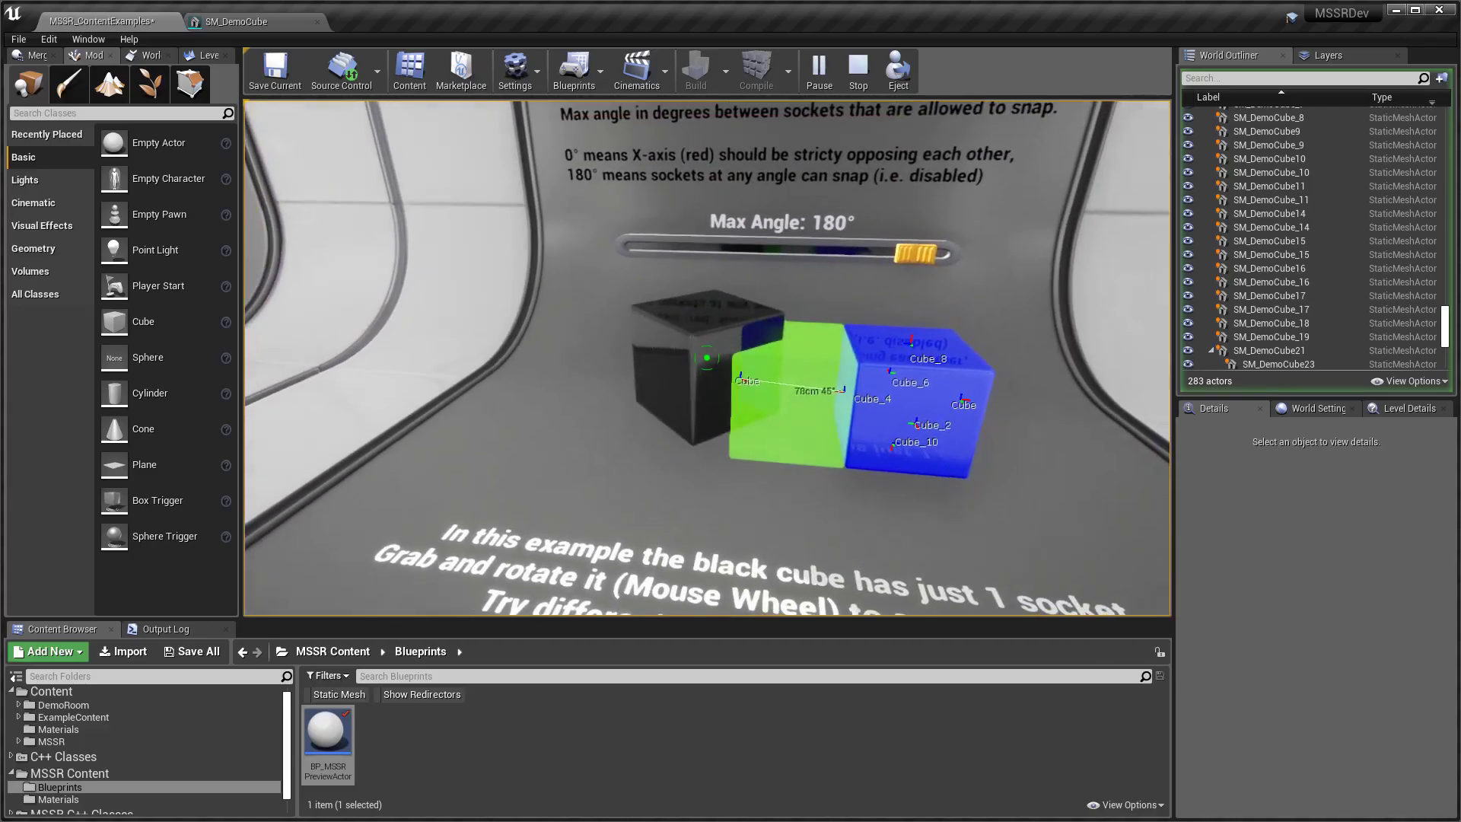
pyautogui.click(707, 357)
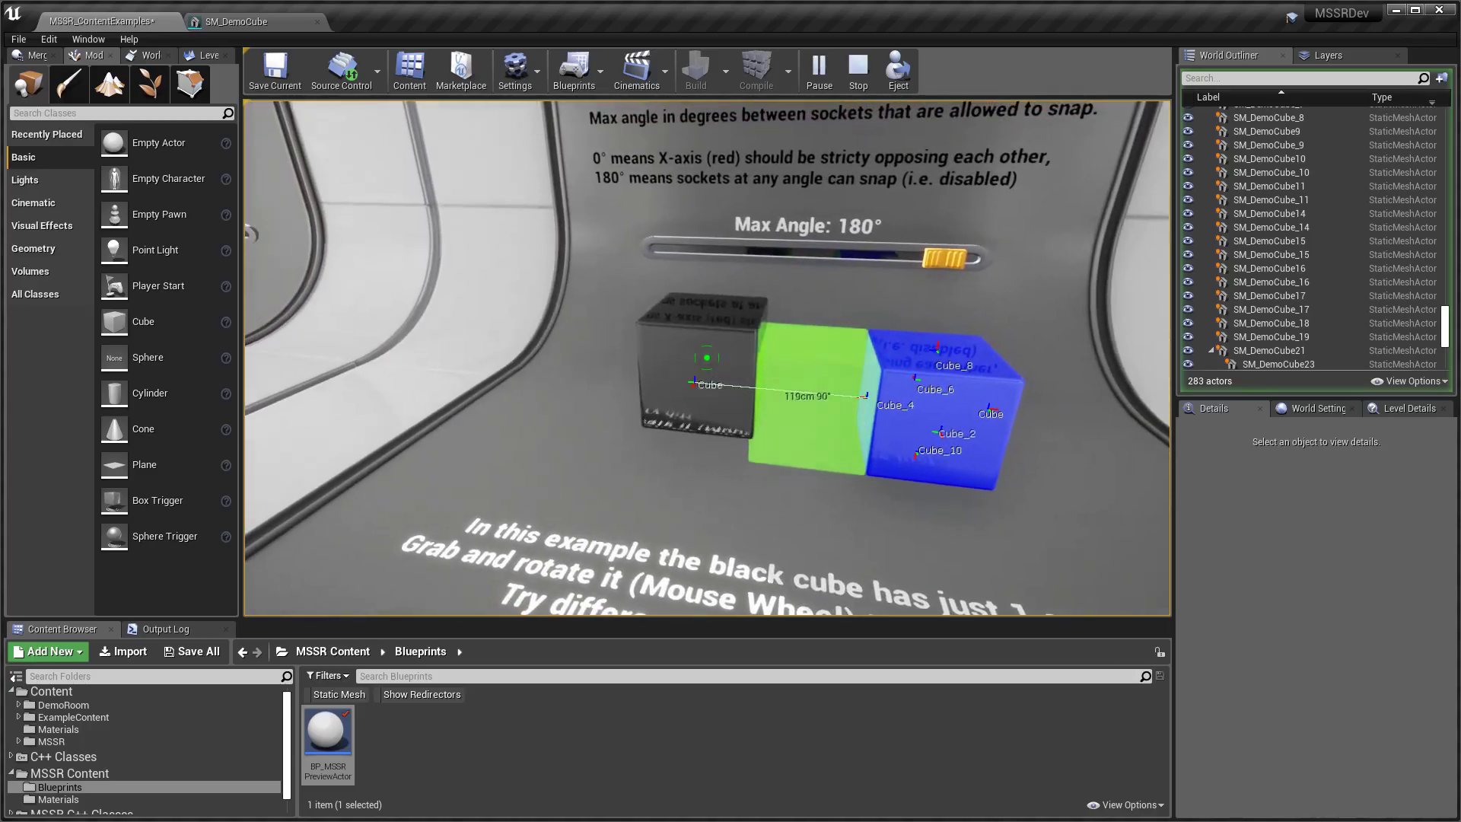
# Walk to display 4.C and turn Ignore Socket Name off.
pyautogui.press('w')
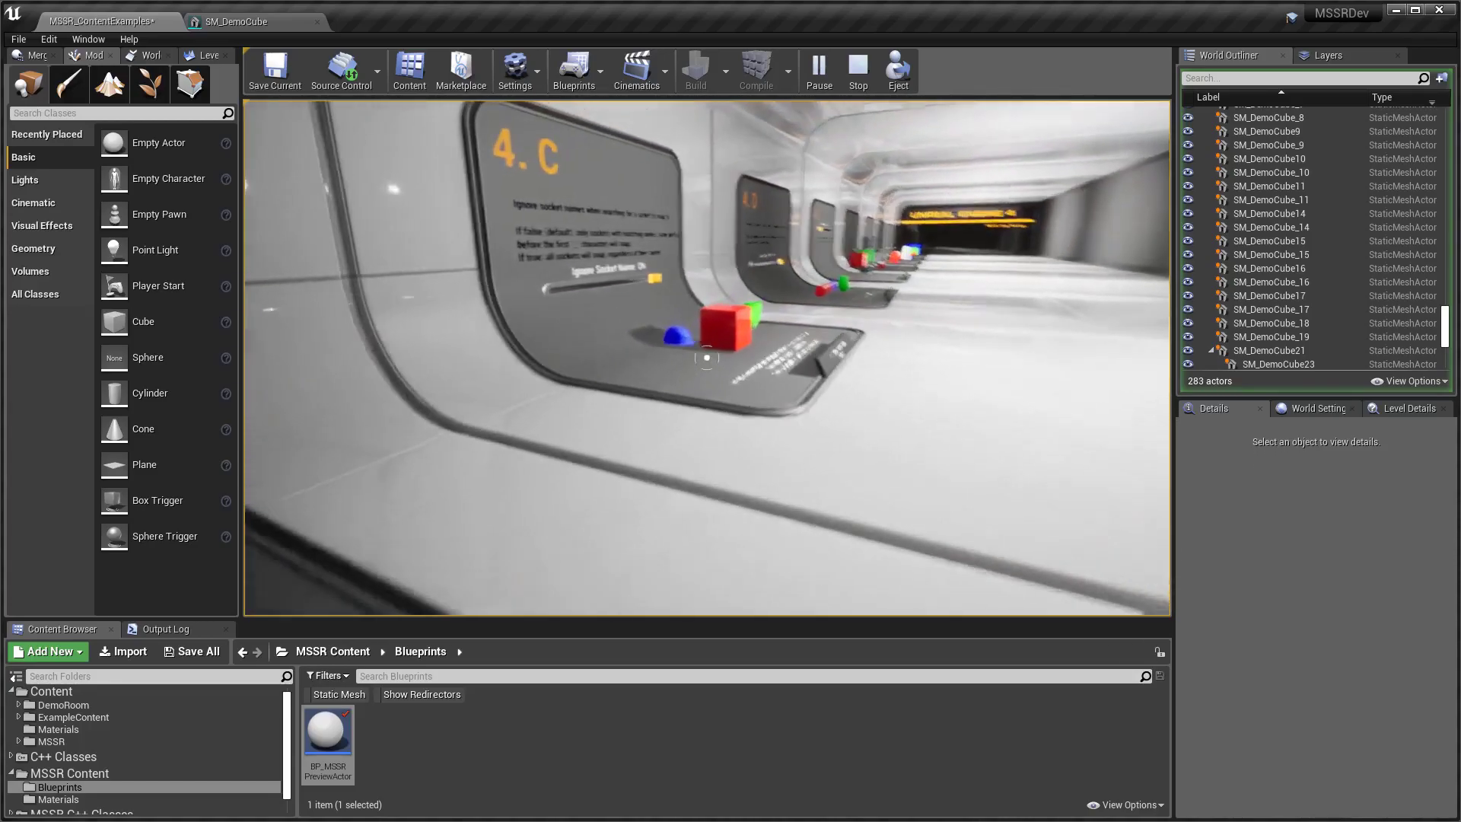
pyautogui.press('w')
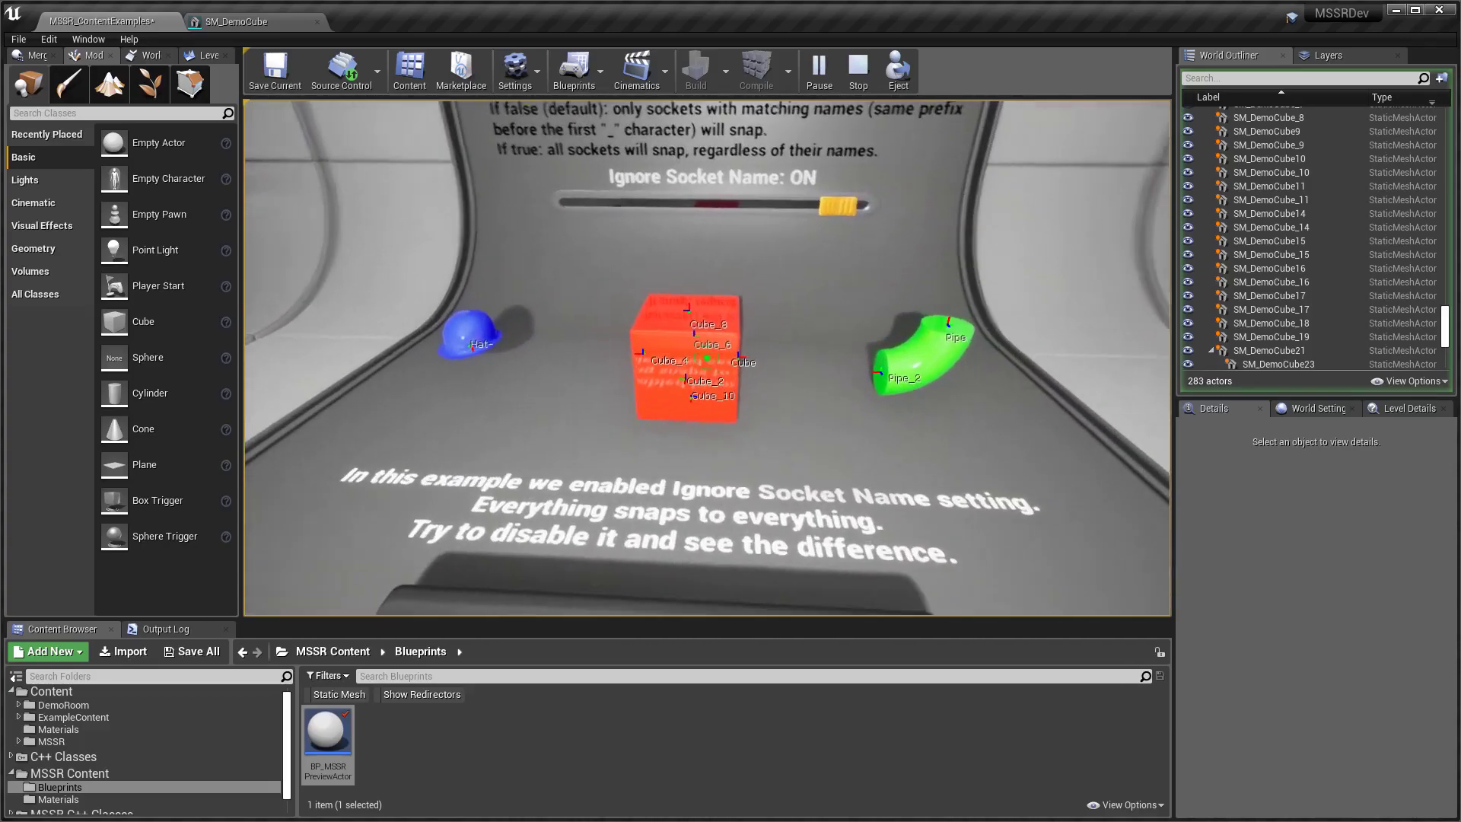
pyautogui.press('s')
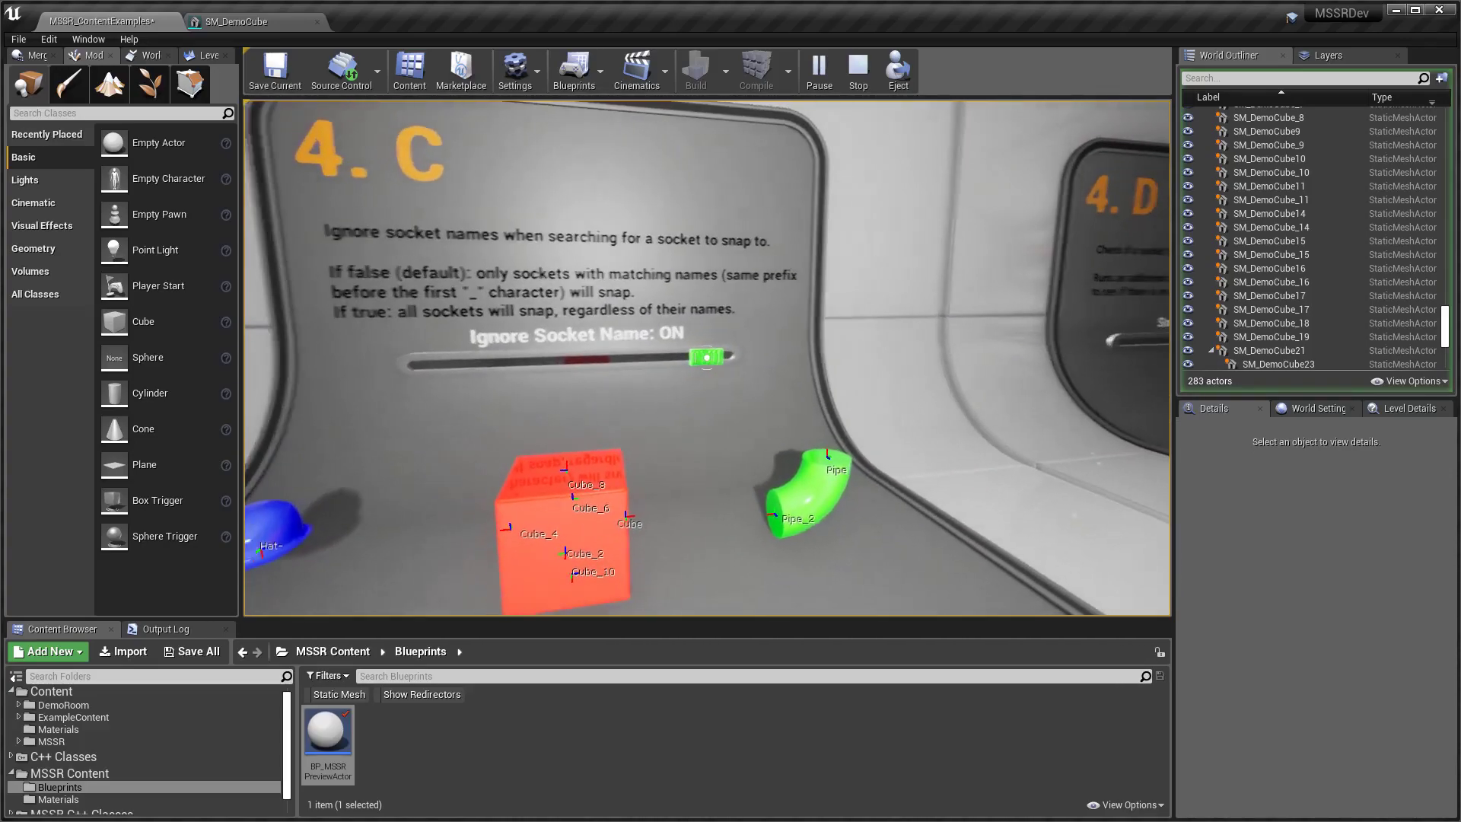
pyautogui.click(706, 356)
pyautogui.press('s')
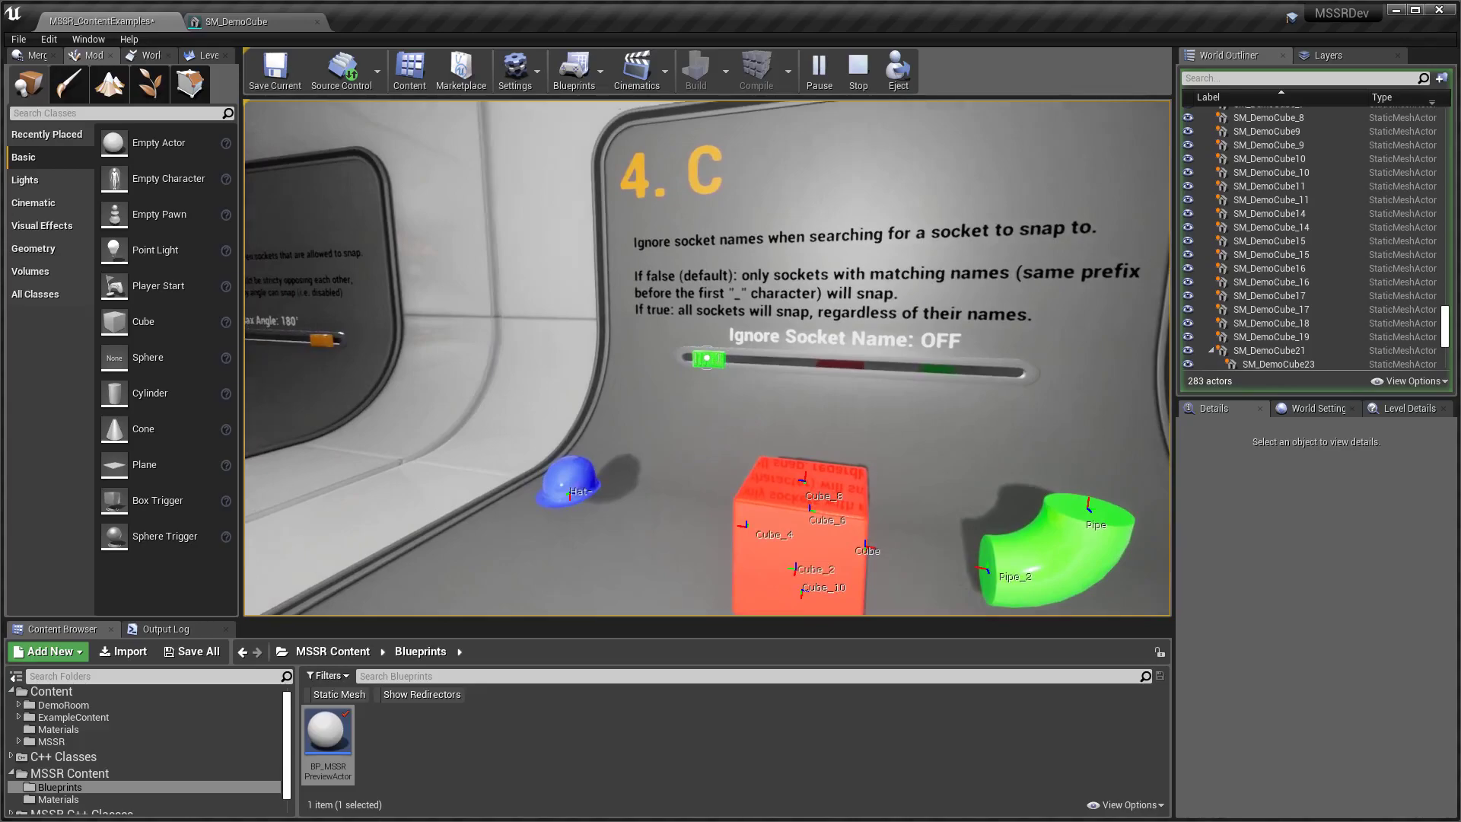
# Snap the green pipe onto the red cube and the blue hat onto the pipe, and take the hat off with Ignore Socket Name off.
pyautogui.moveTo(708, 358); pyautogui.dragTo(940, 369)
pyautogui.moveTo(707, 358); pyautogui.dragTo(707, 357)
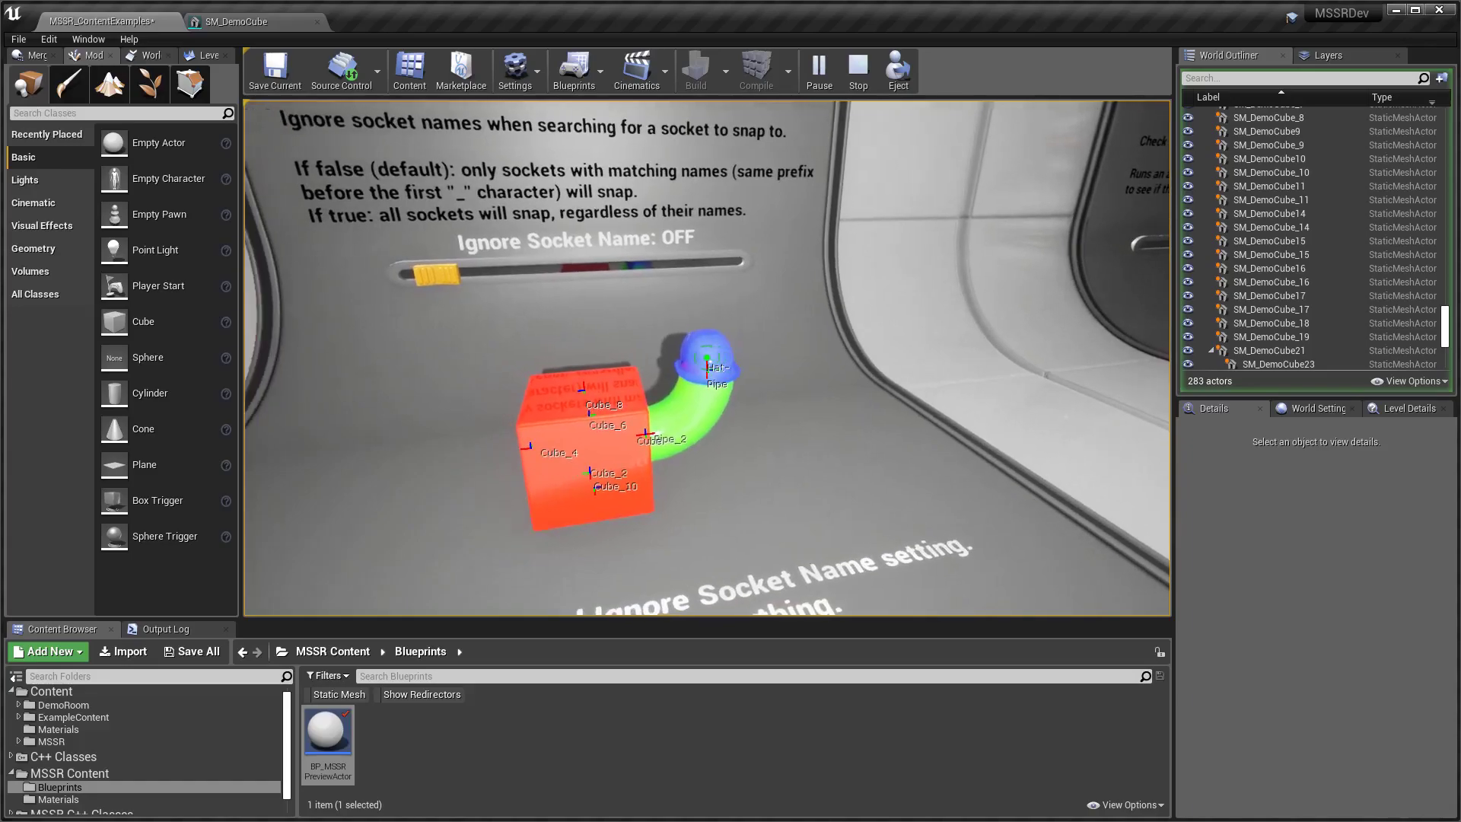
pyautogui.moveTo(707, 358); pyautogui.dragTo(707, 358)
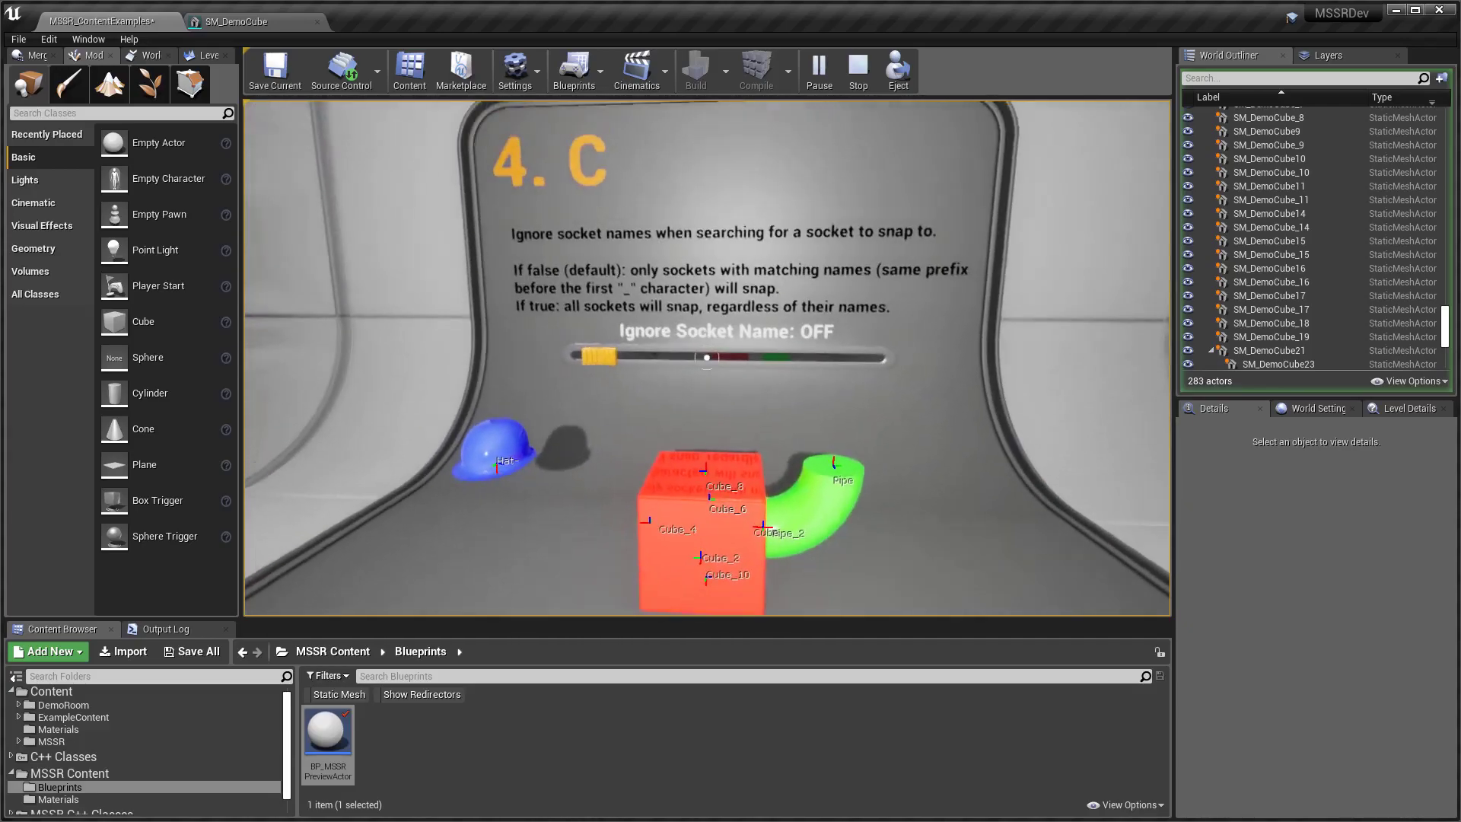
# Walk to the 4.D Snap Open Only display, pull the blue pipe away from the red pipe and snap it back on.
pyautogui.press('w')
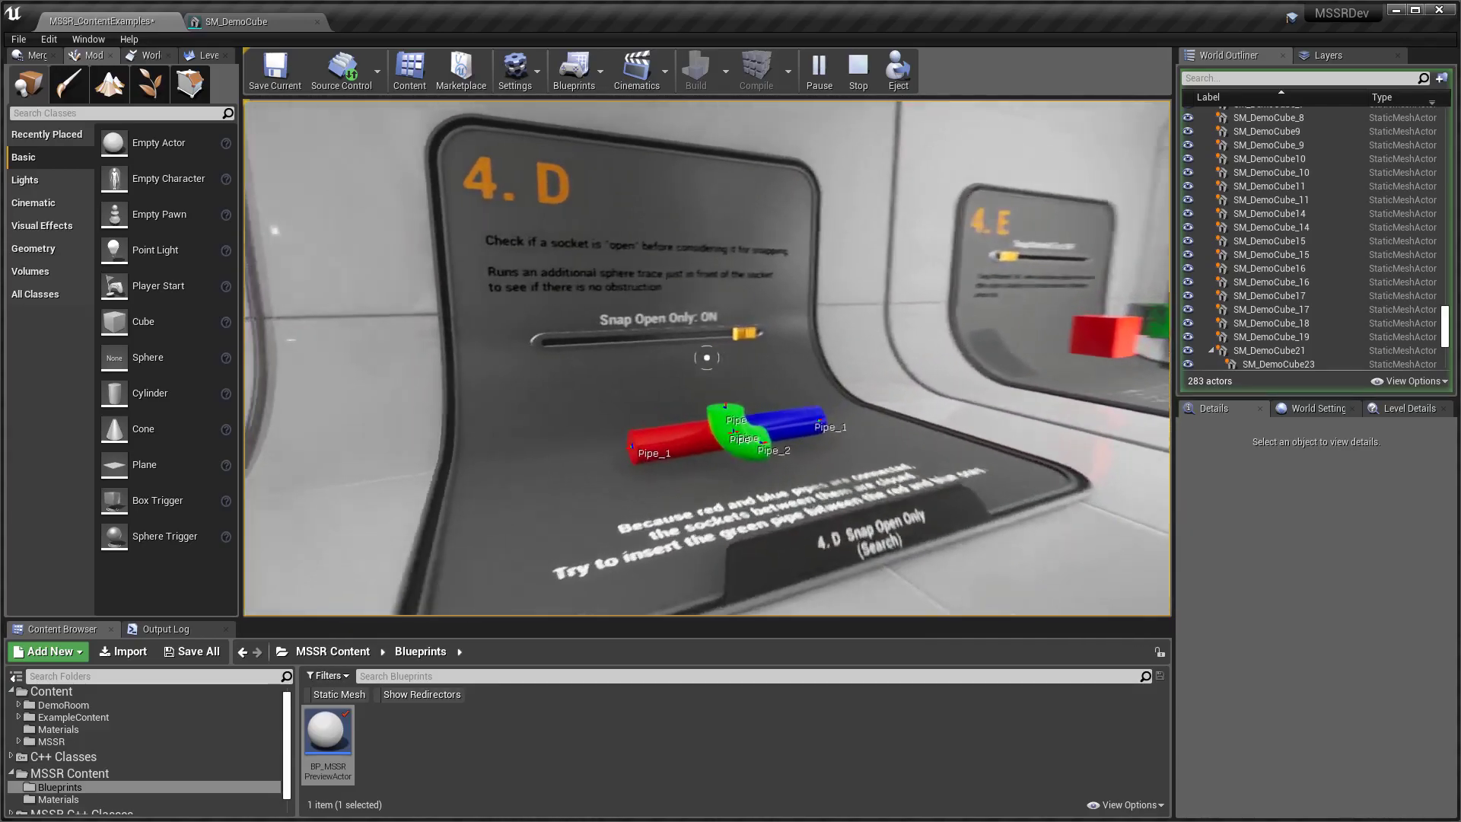
pyautogui.press('w')
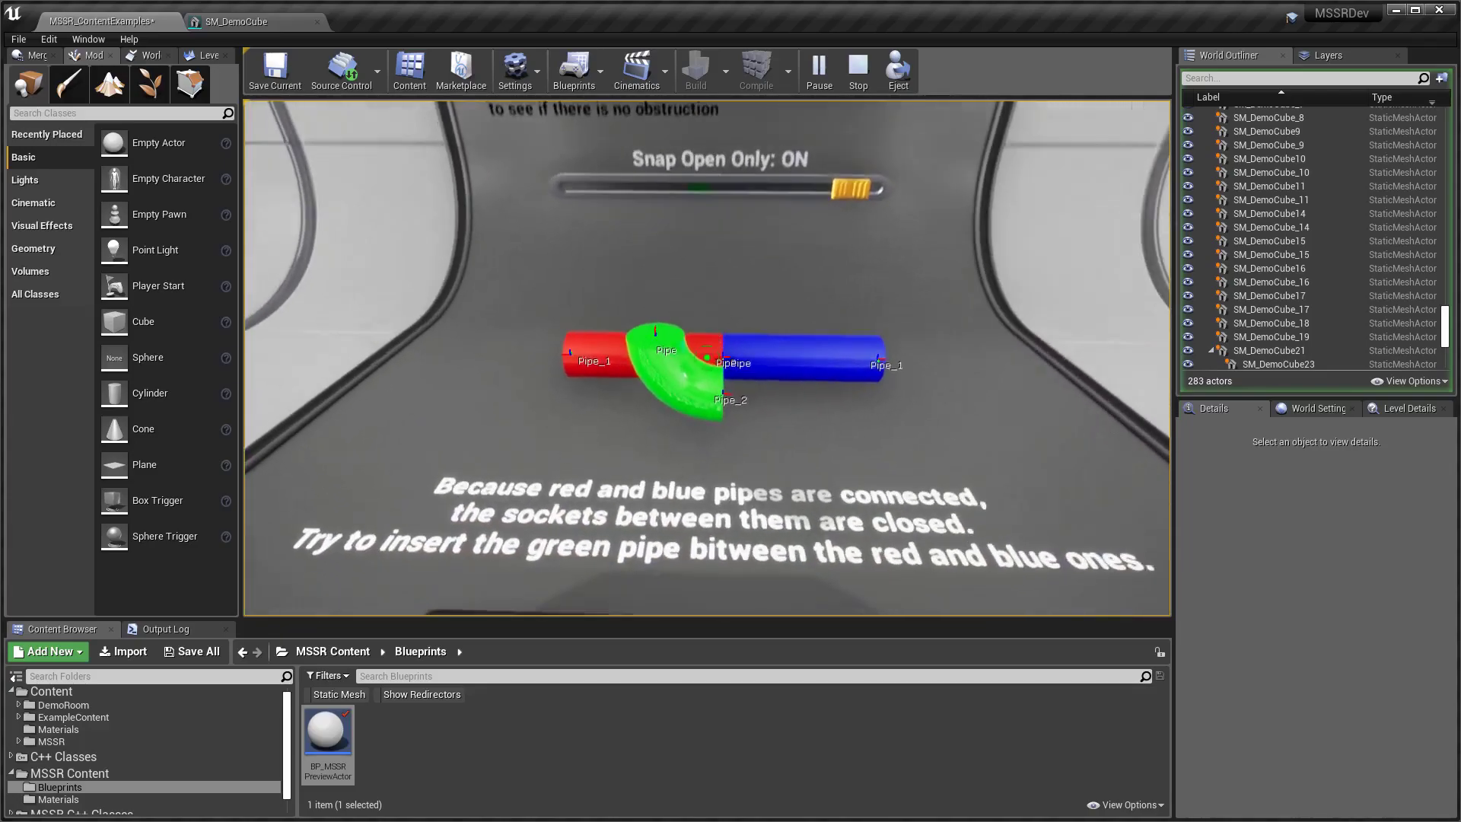
pyautogui.press('d')
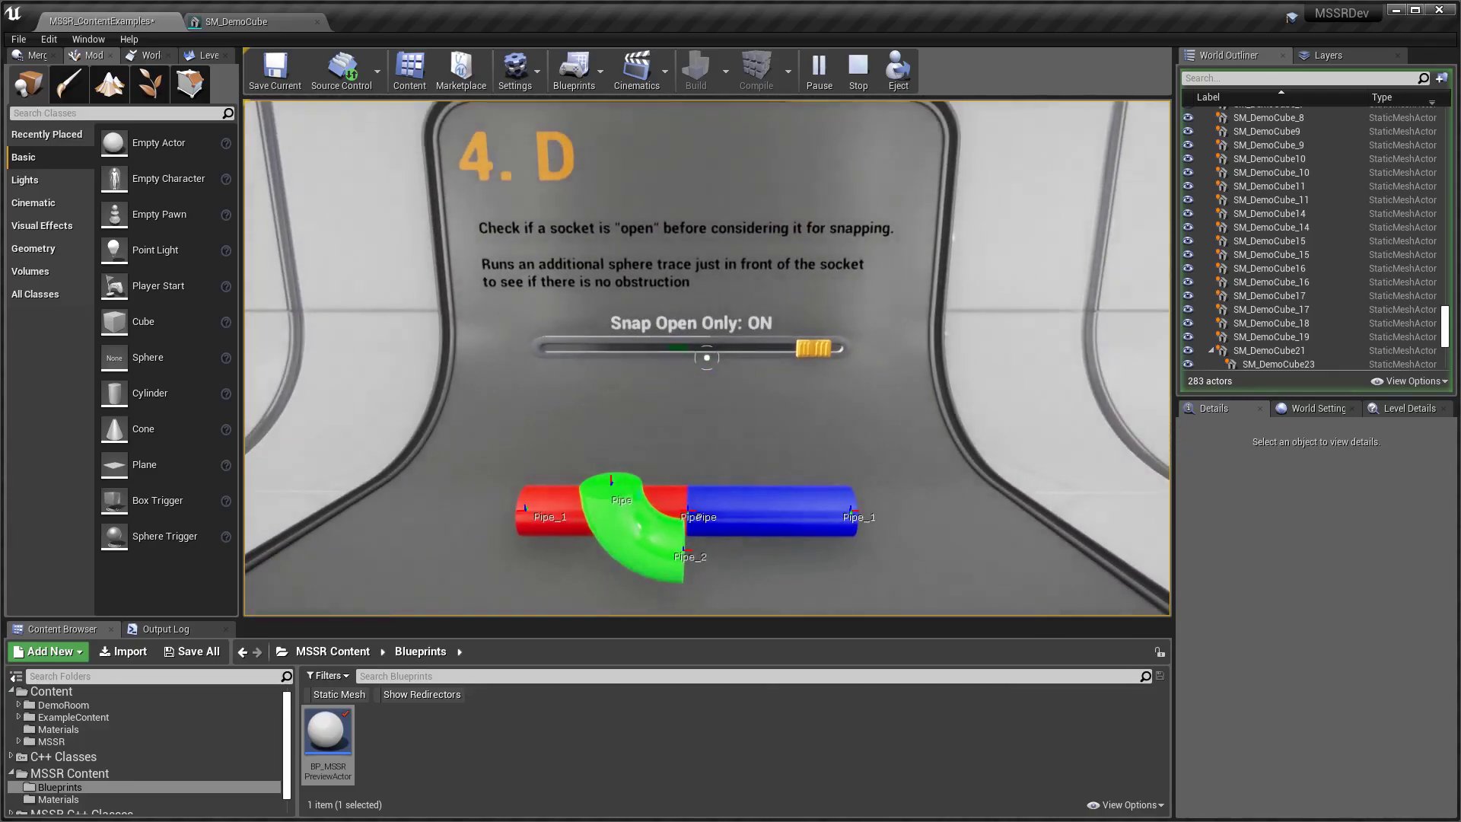
pyautogui.press('w')
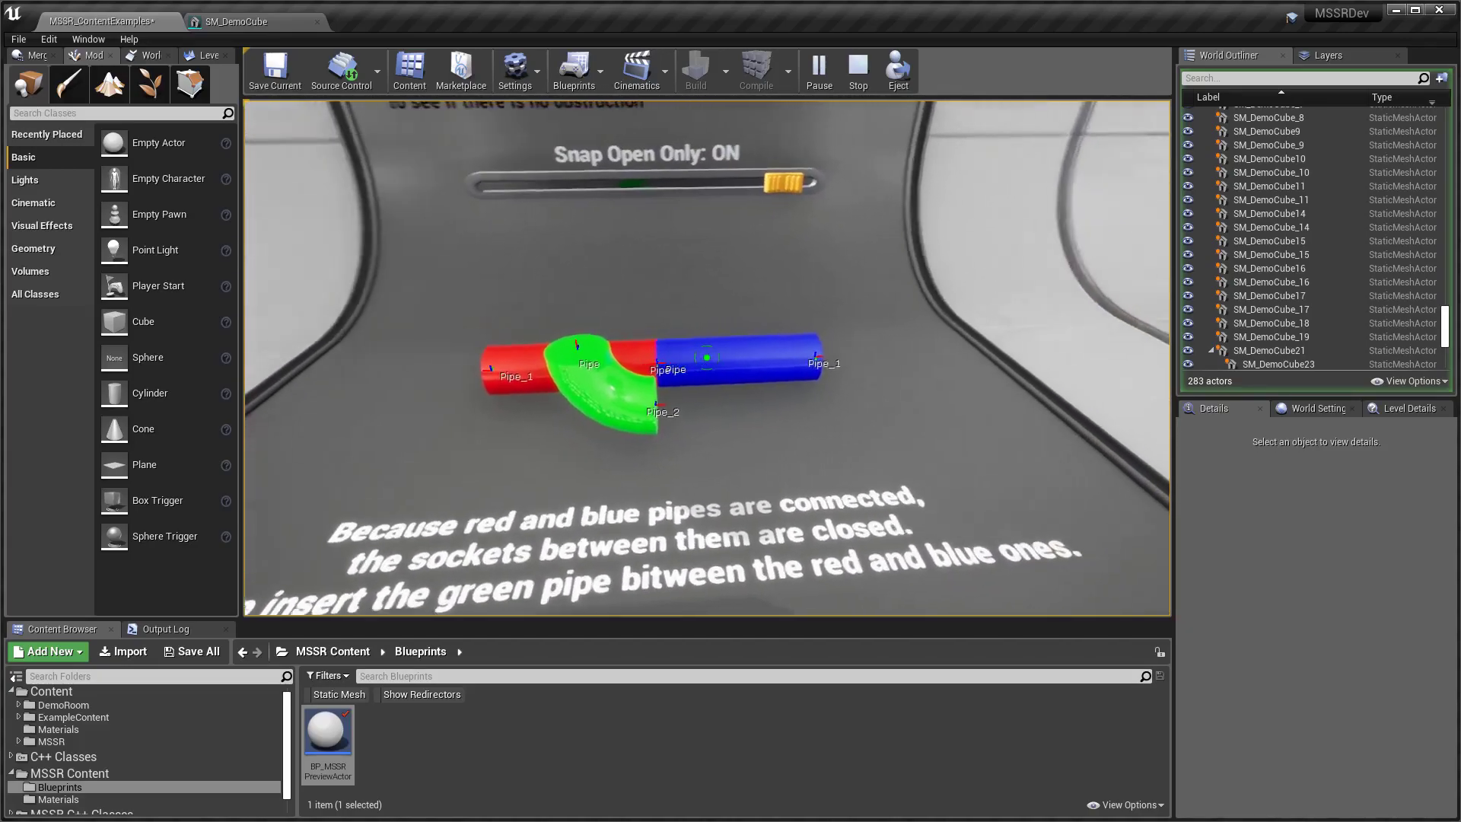
pyautogui.click(706, 357)
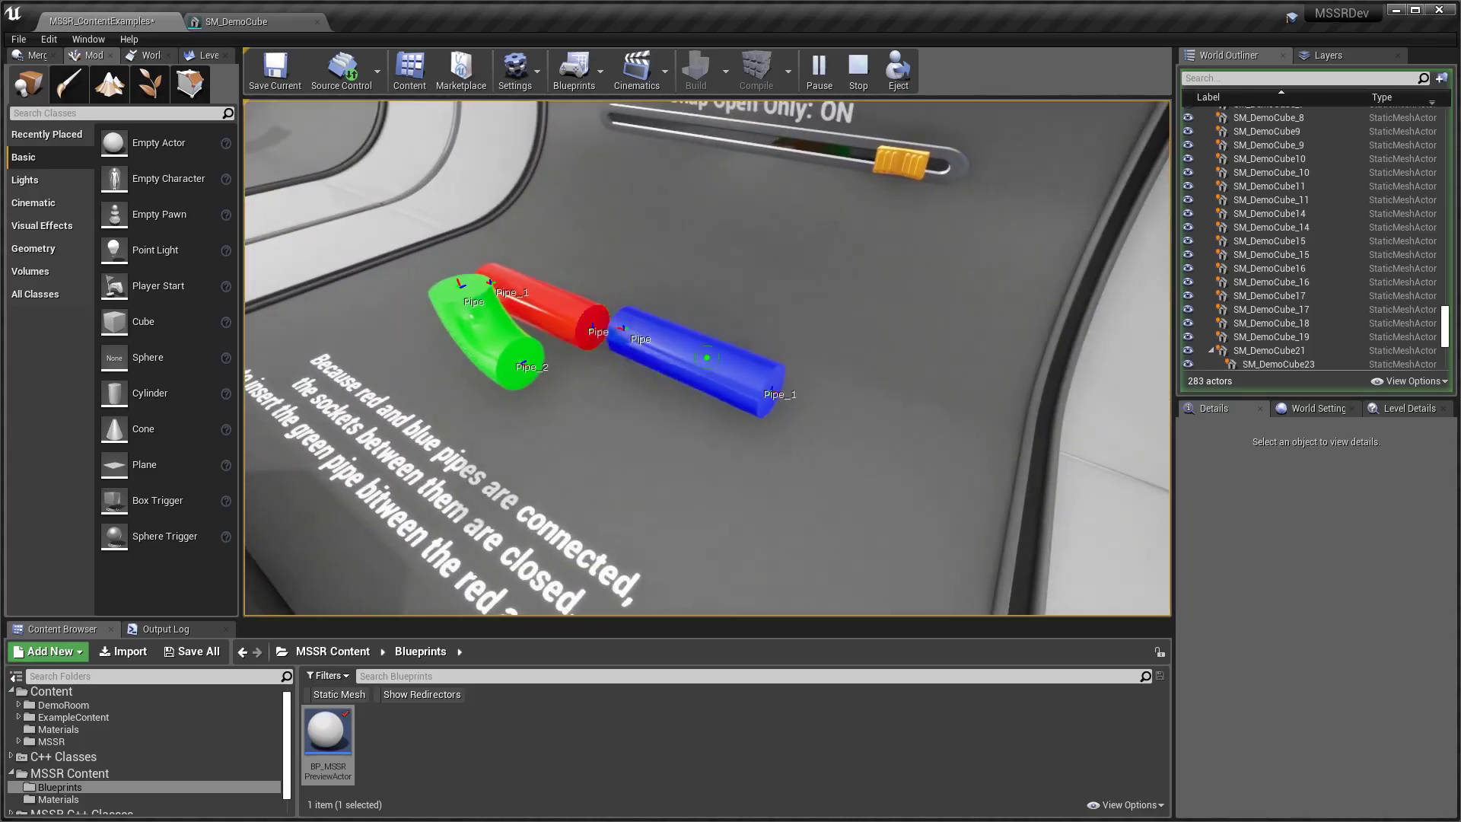
pyautogui.click(707, 357)
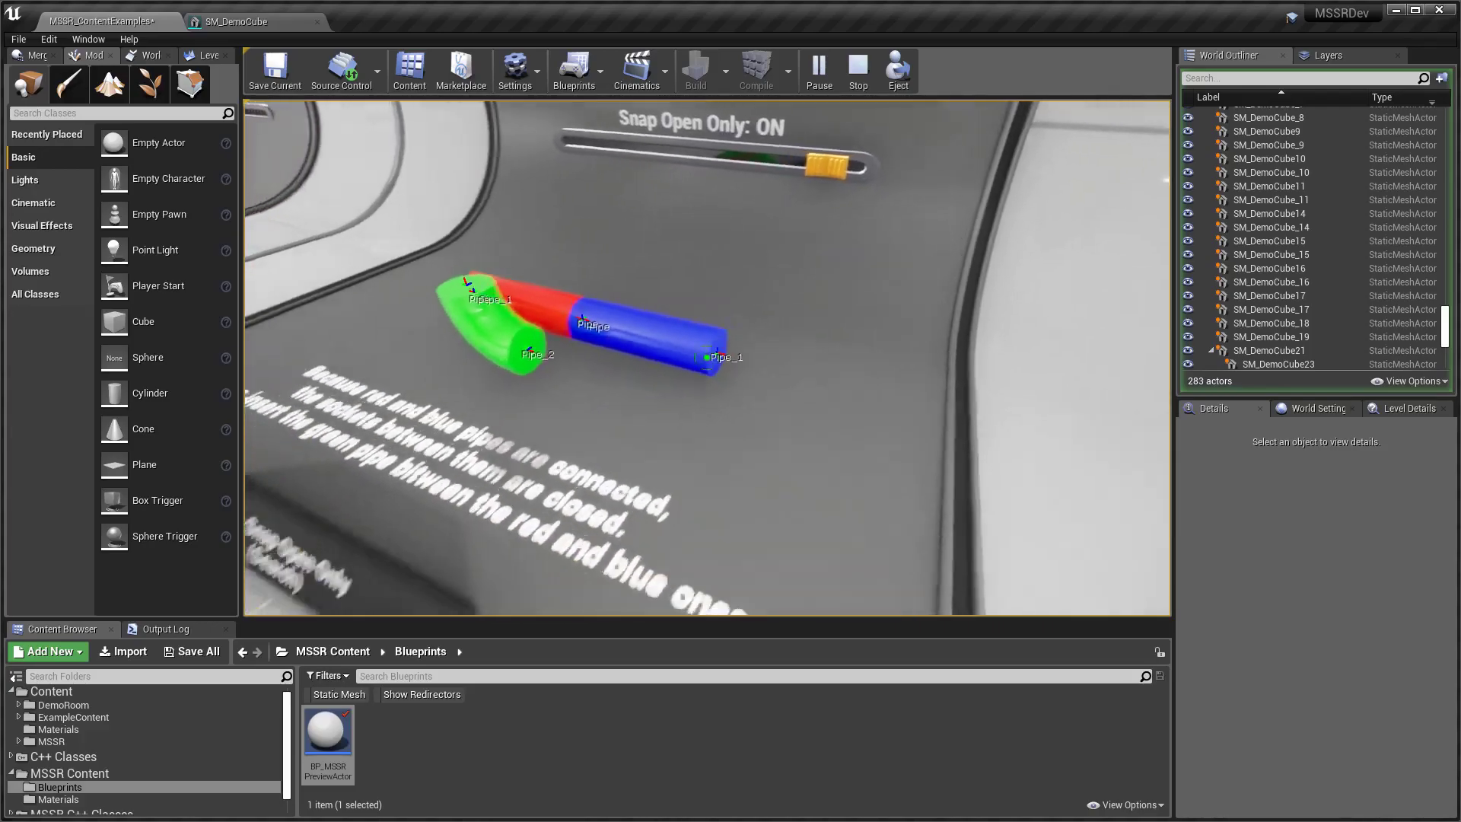
# Snap the green pipe onto the joint between the red and blue pipes with Snap Open Only off, and switch that setting back on.
pyautogui.press('a')
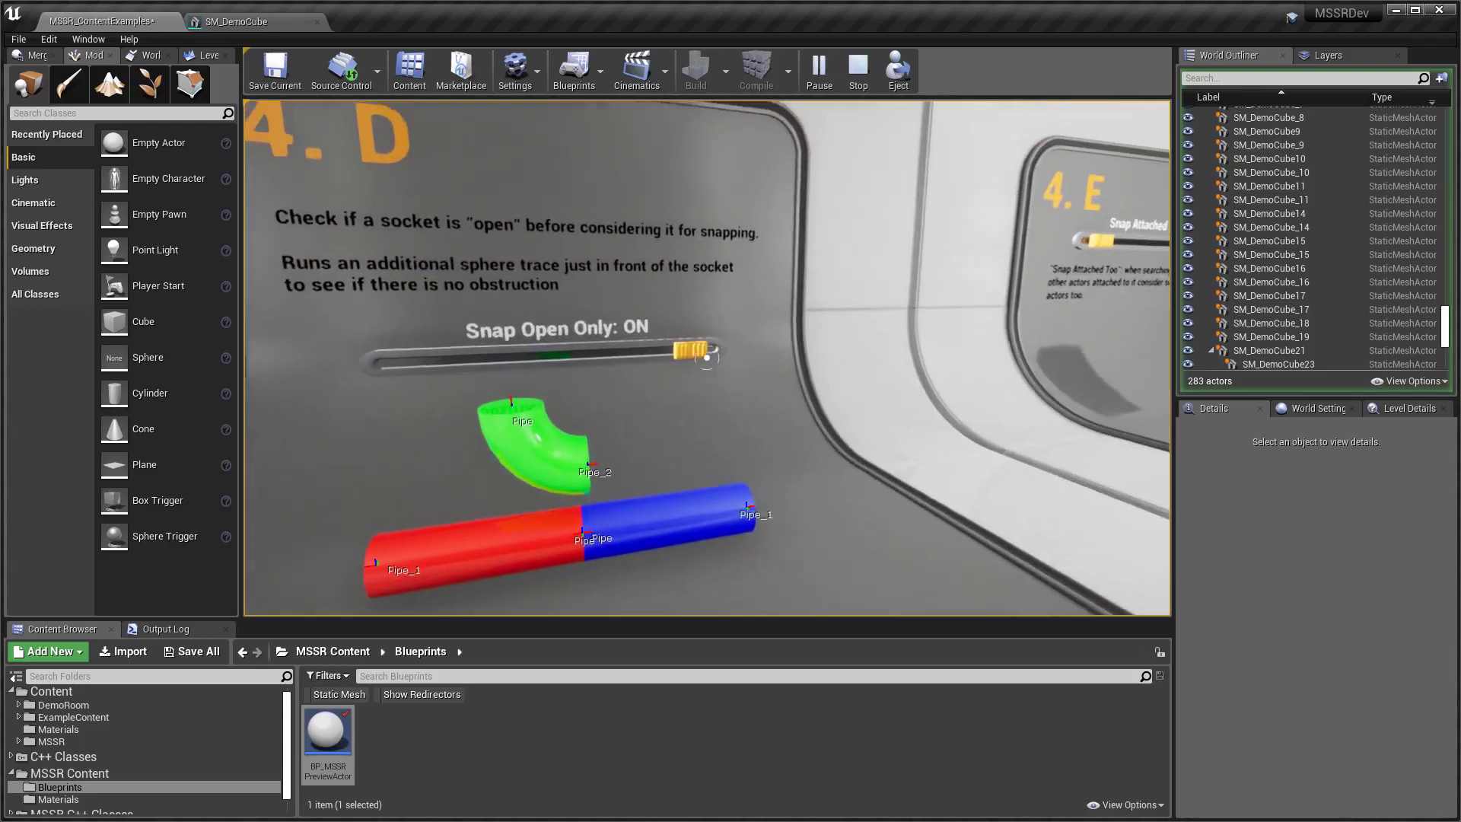
pyautogui.click(706, 356)
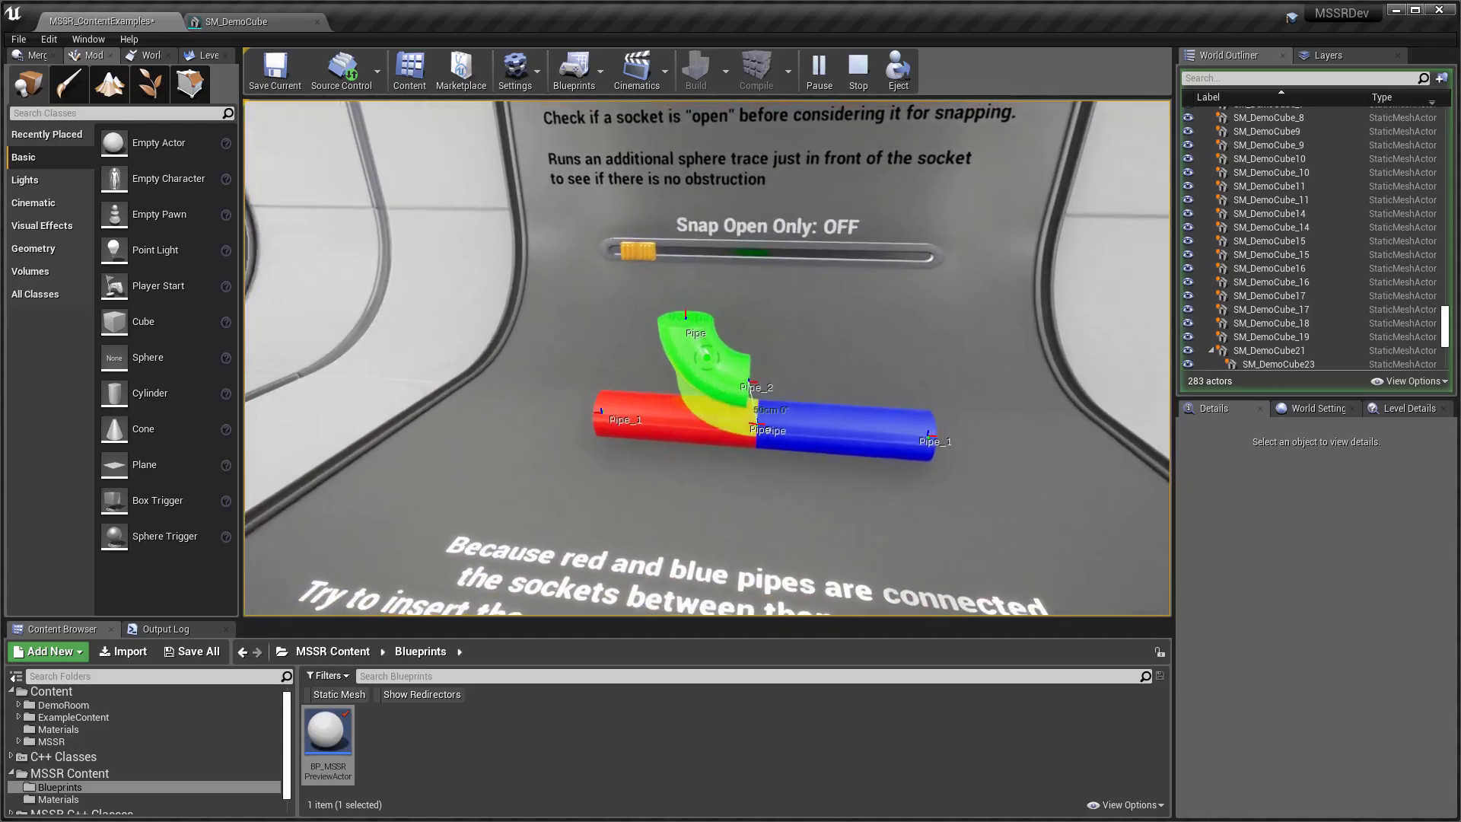
pyautogui.click(707, 356)
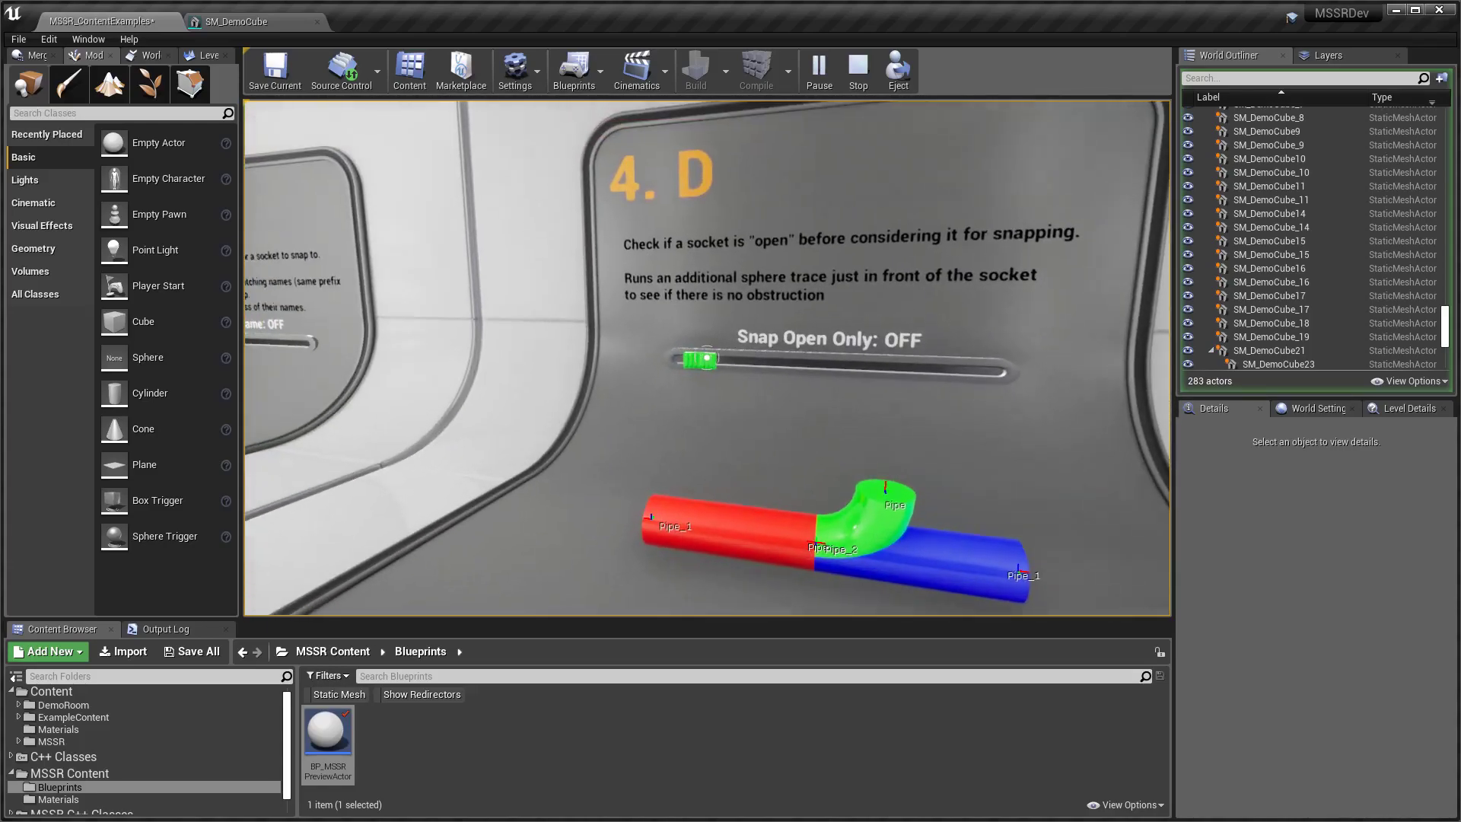
pyautogui.click(707, 357)
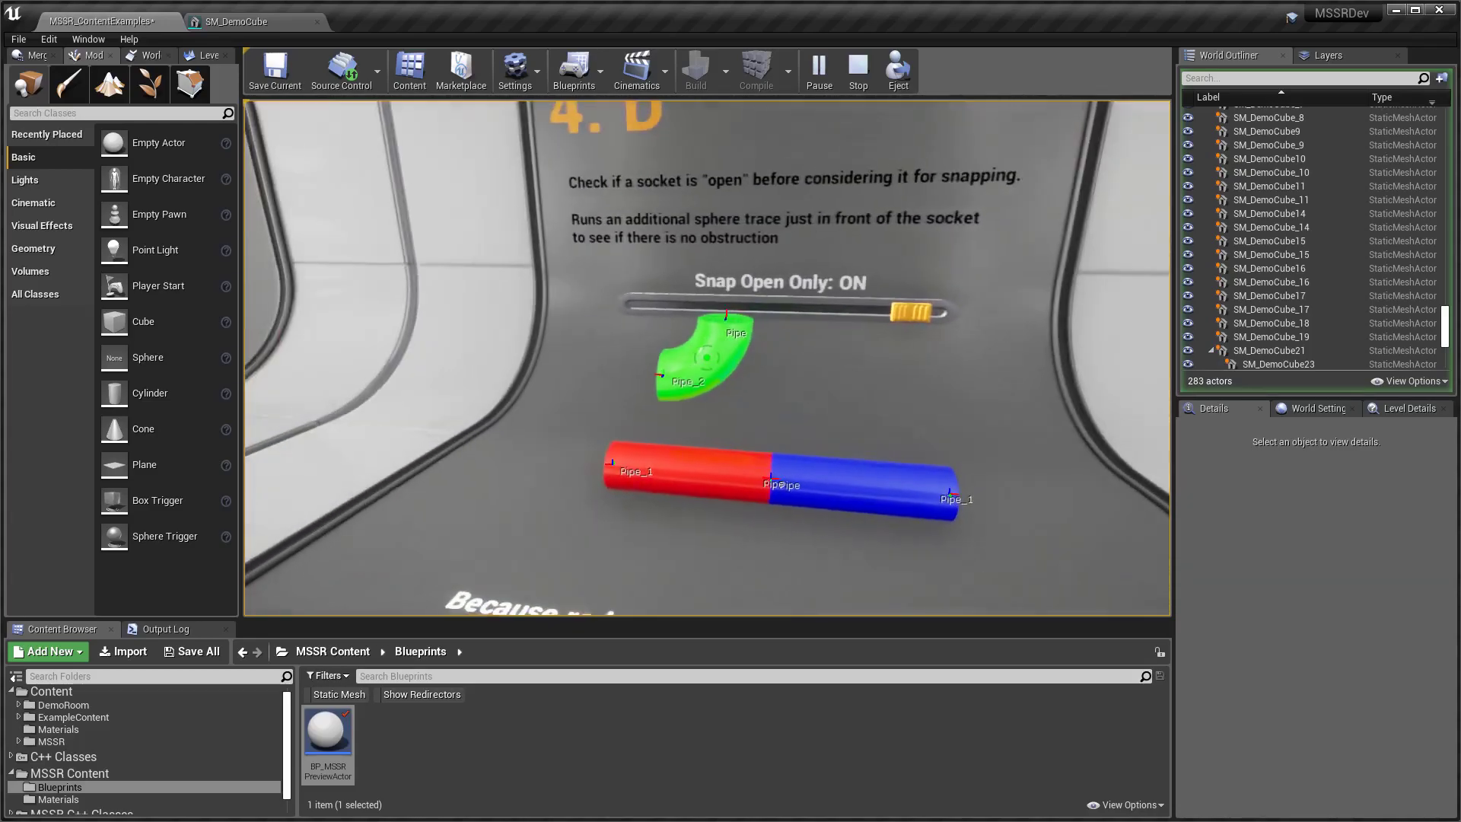
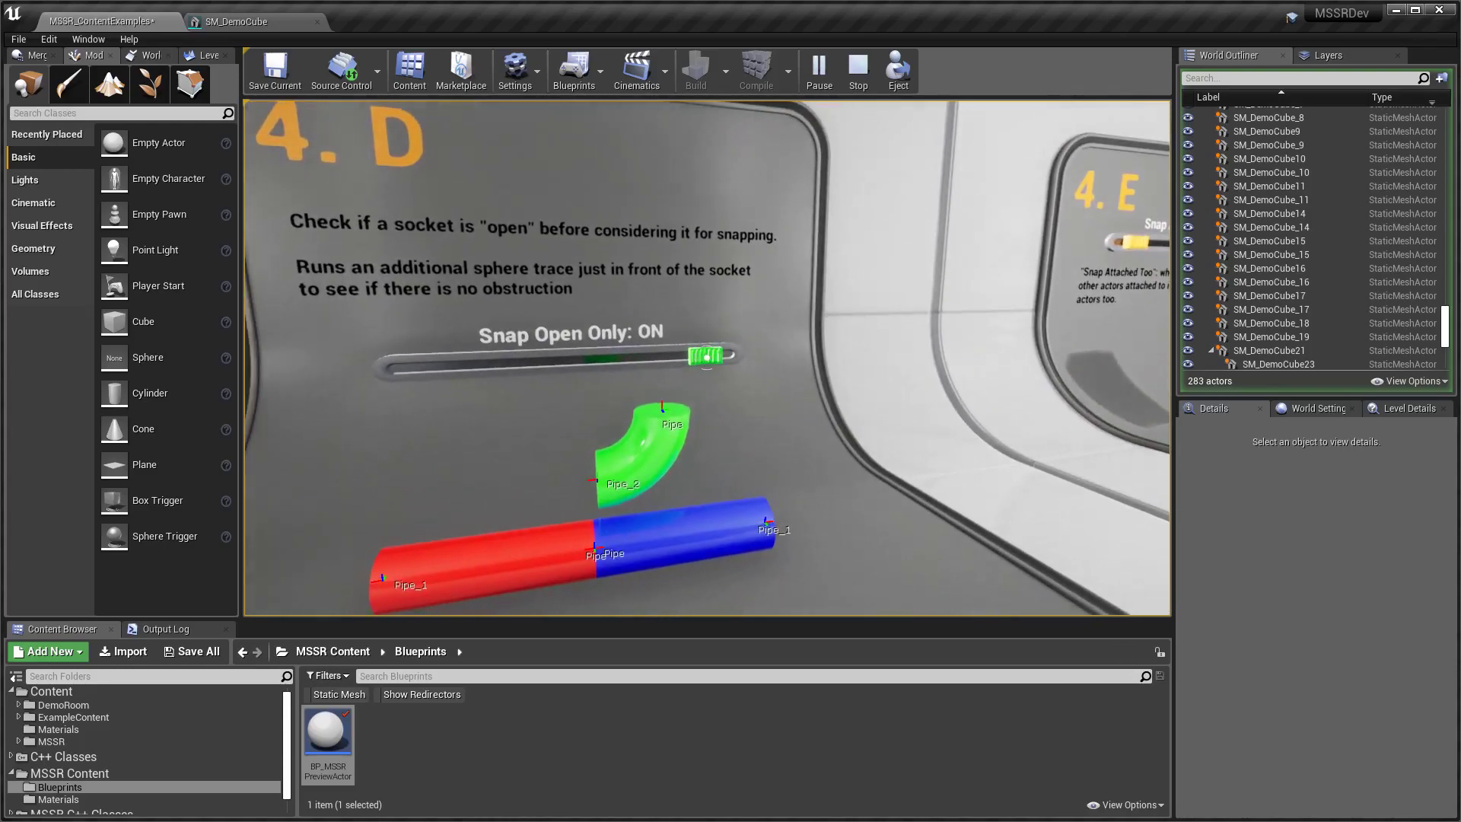
# At display 4.D, turn Snap Open Only off to attach the green pipe to the occupied joint, and turn it on again.
pyautogui.moveTo(707, 357); pyautogui.dragTo(707, 358)
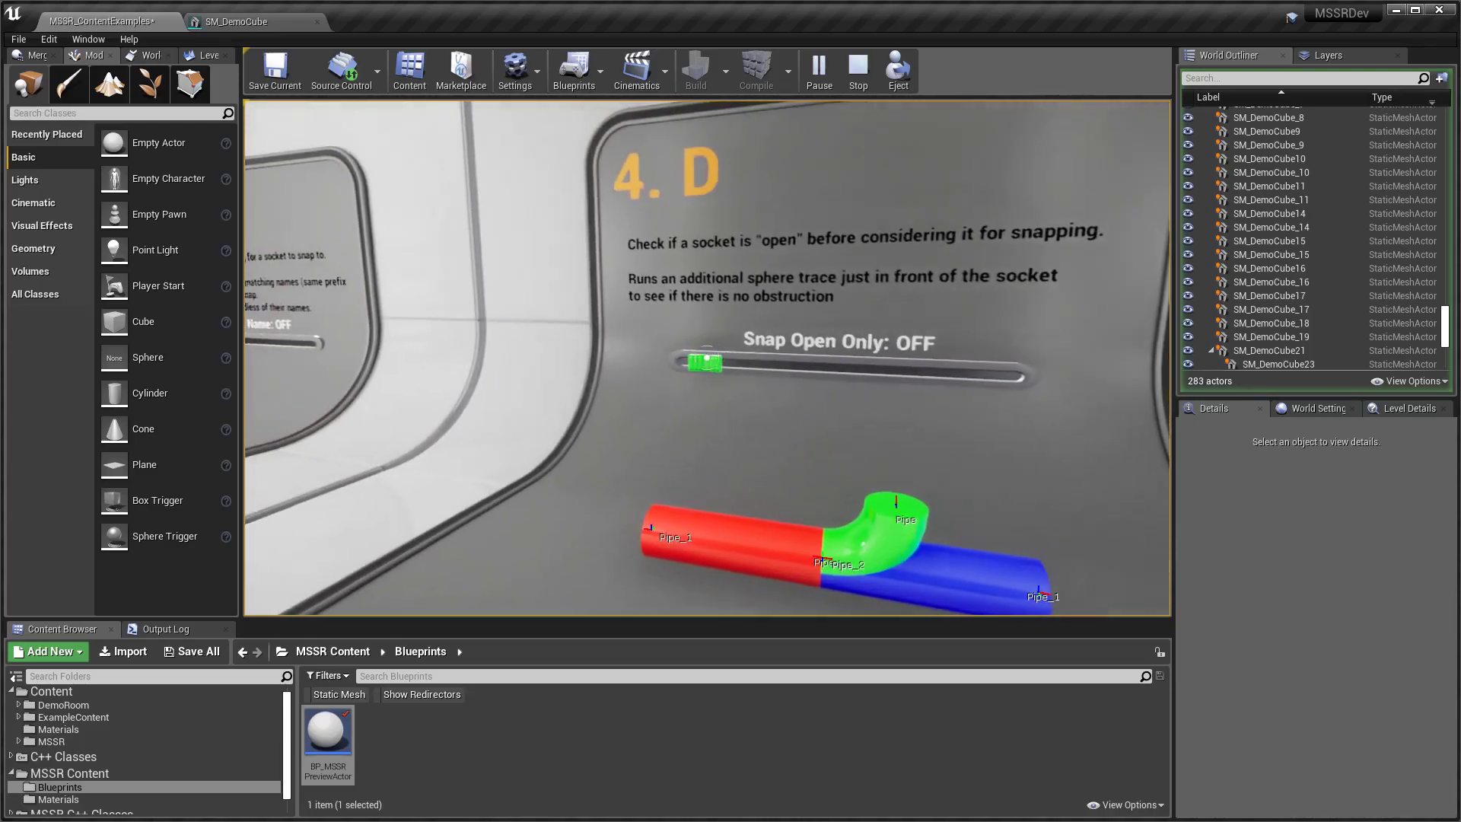
pyautogui.click(706, 357)
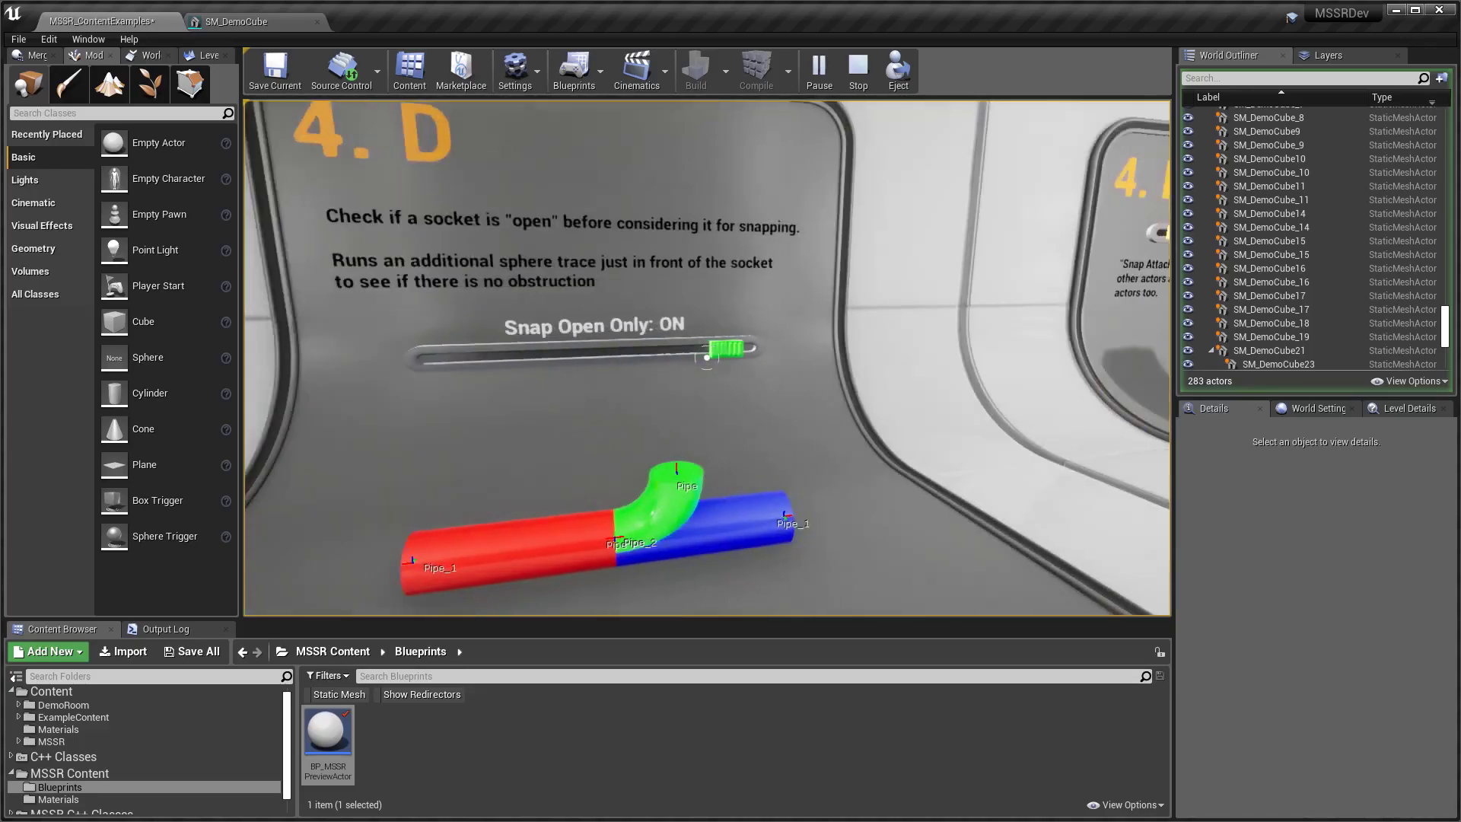
pyautogui.press('w')
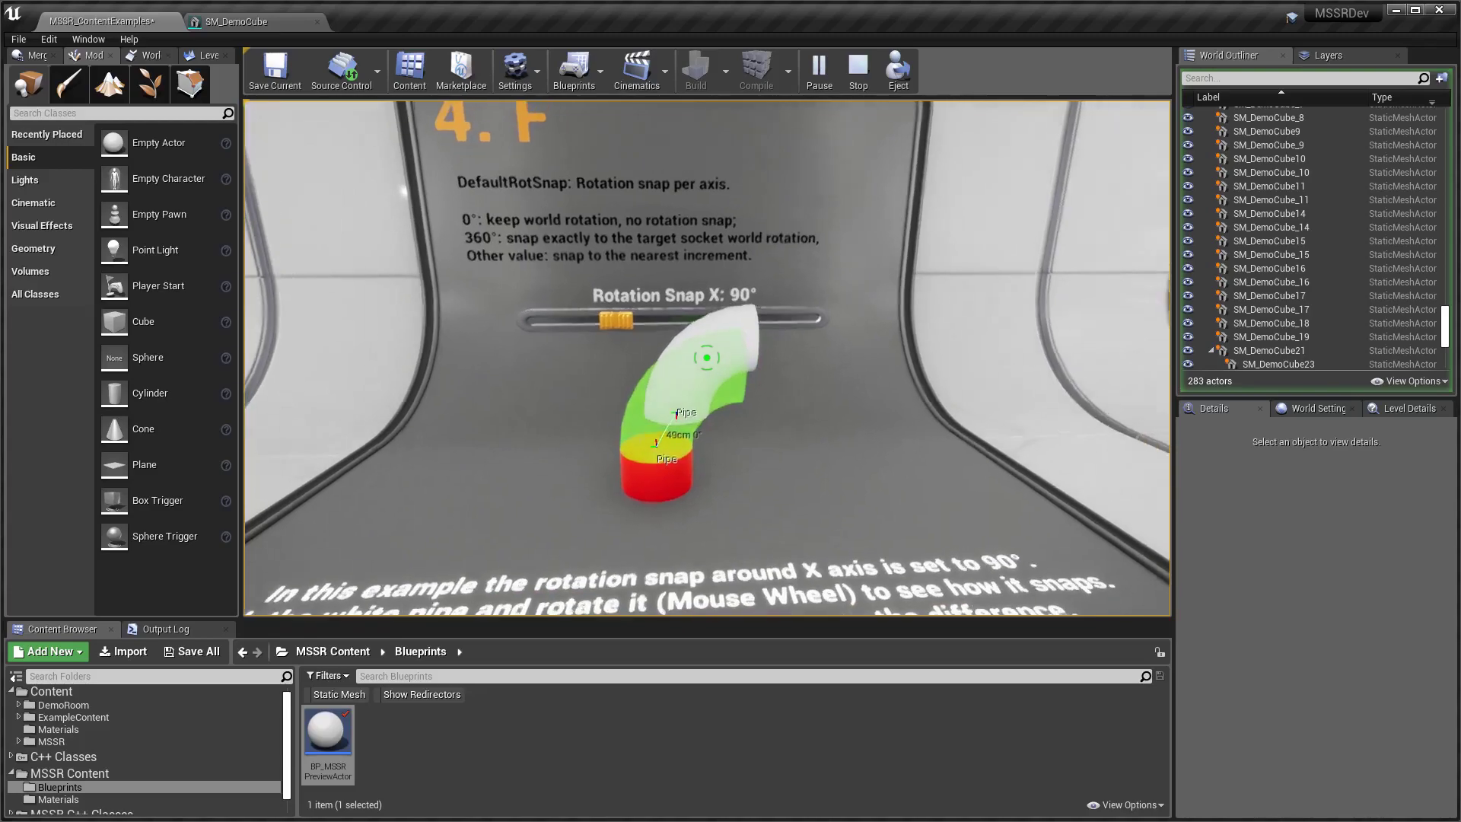
# At display 4.F, rotate the held white pipe above the red pipe with Rotation Snap X at 90°.
pyautogui.scroll(6, 707, 358)
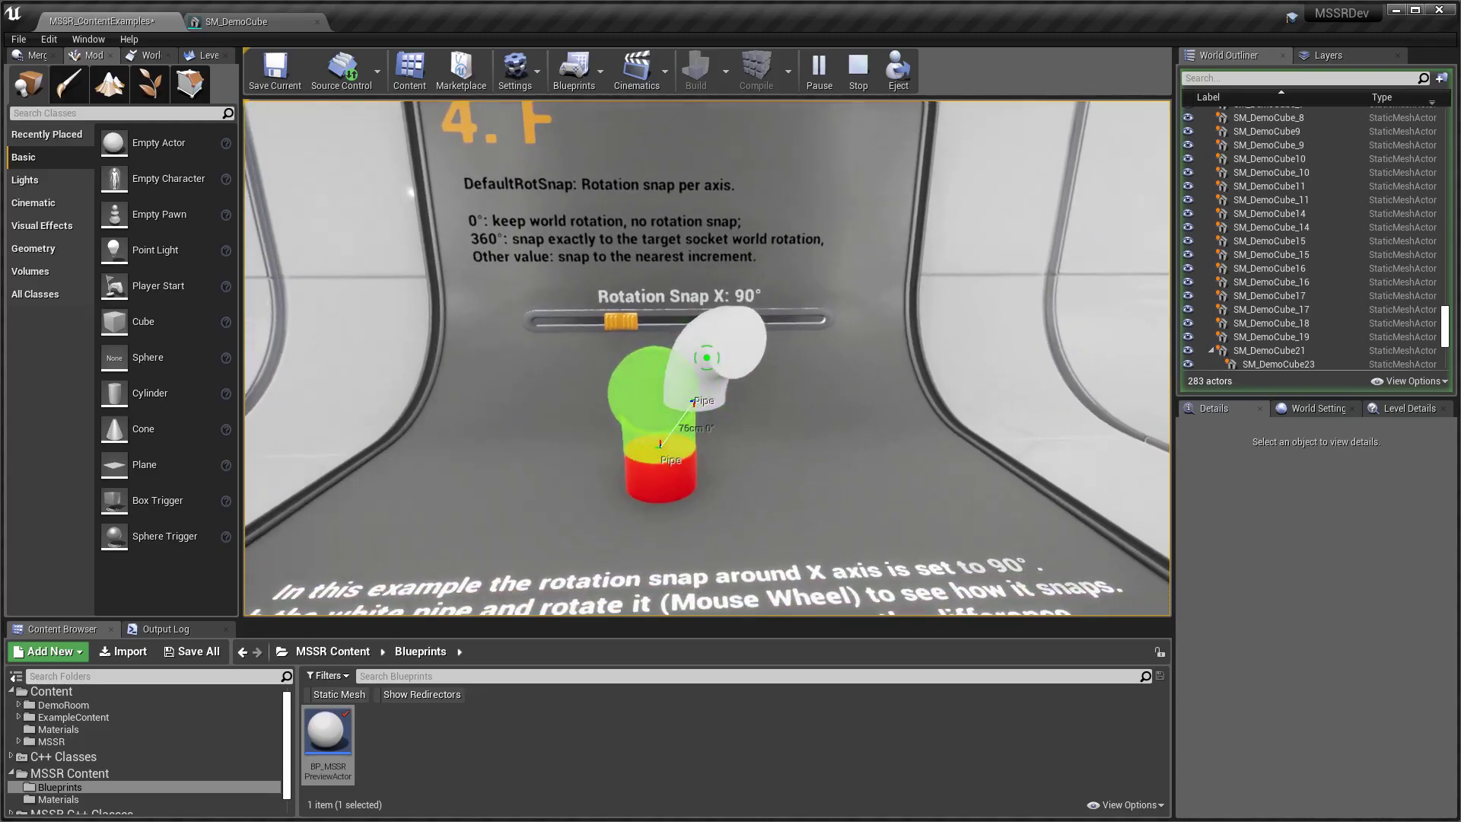
pyautogui.scroll(5, 708, 358)
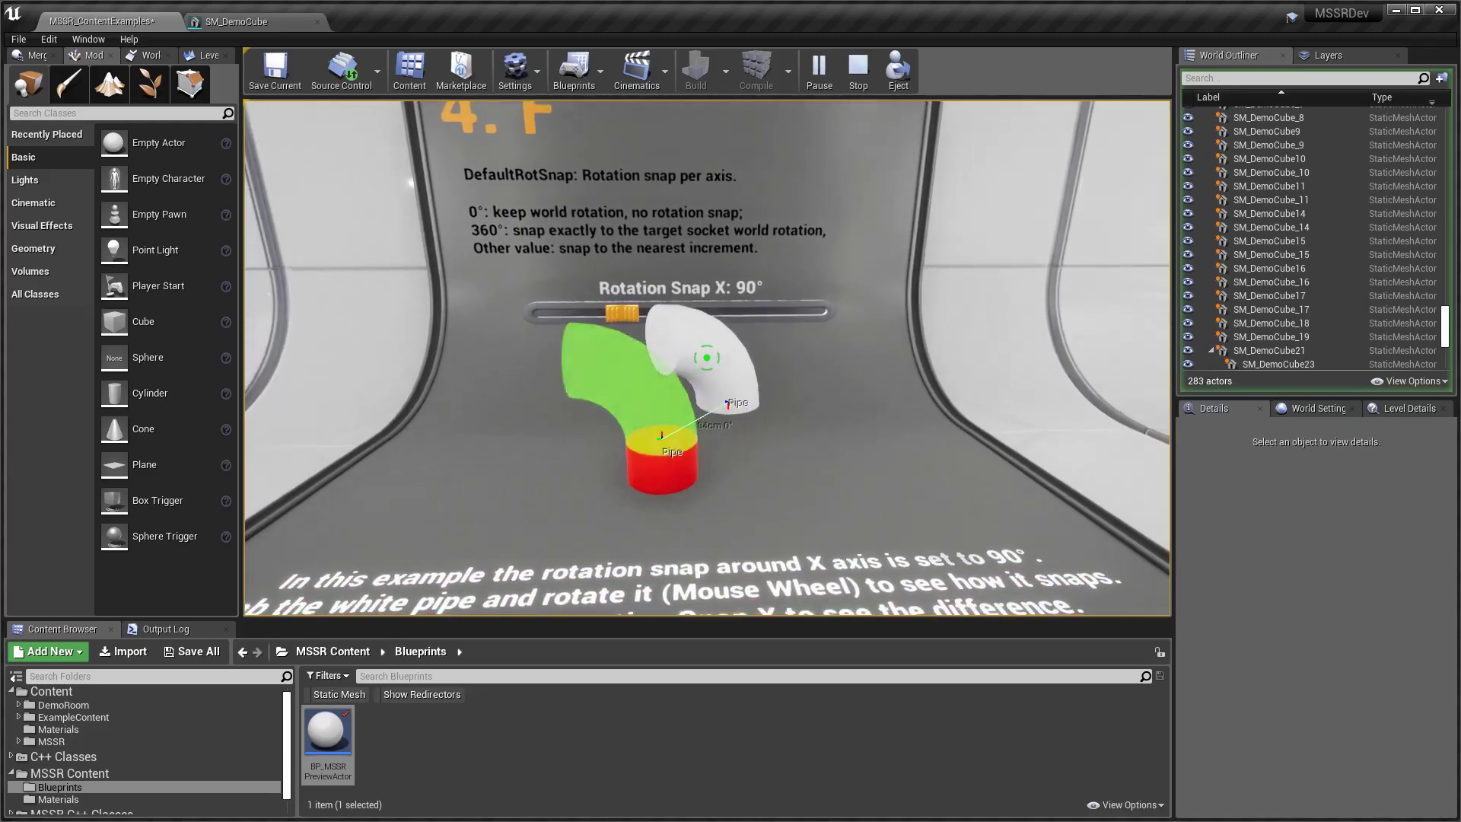
pyautogui.scroll(5, 707, 358)
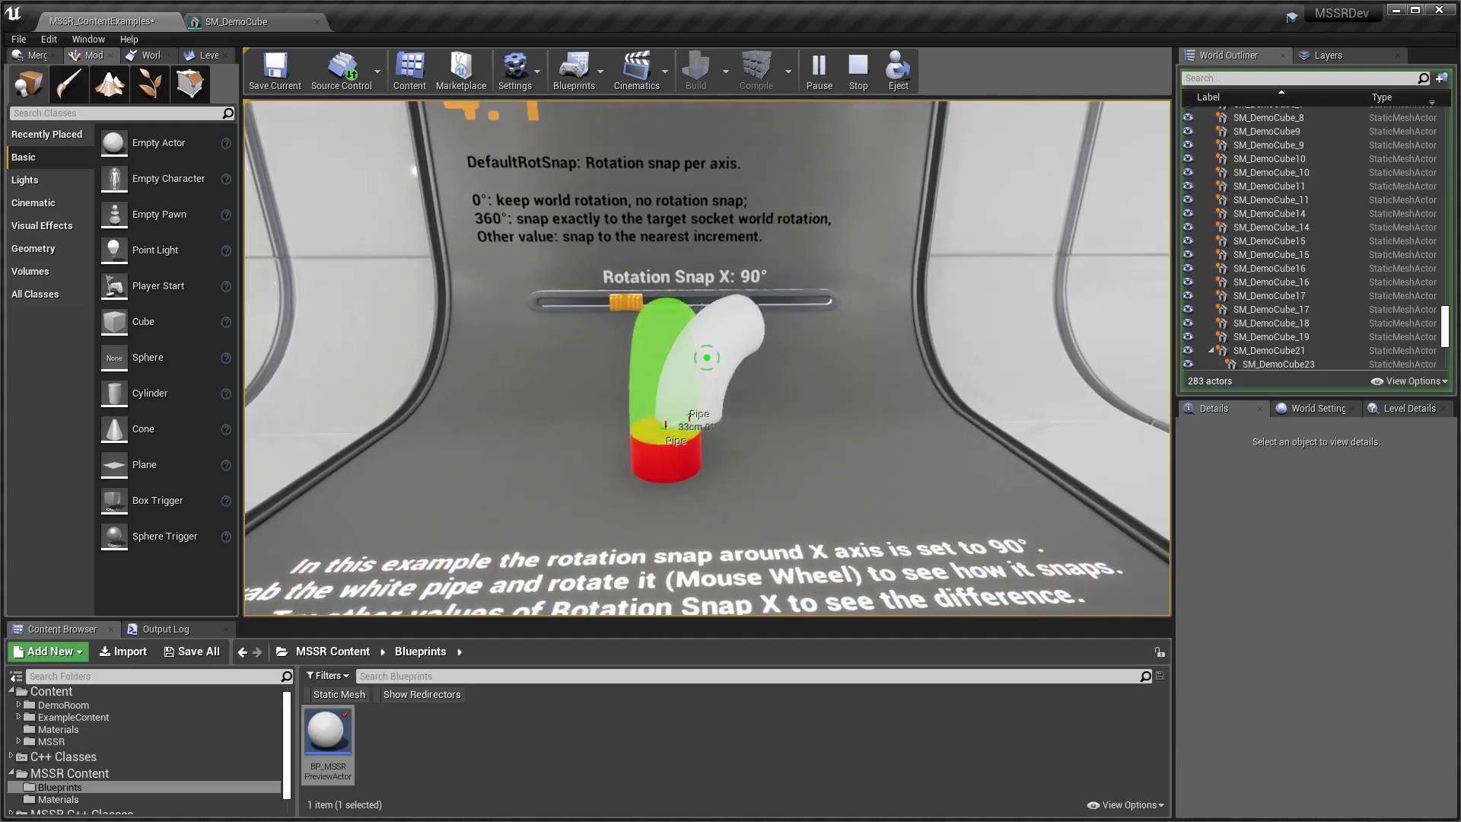
pyautogui.click(707, 358)
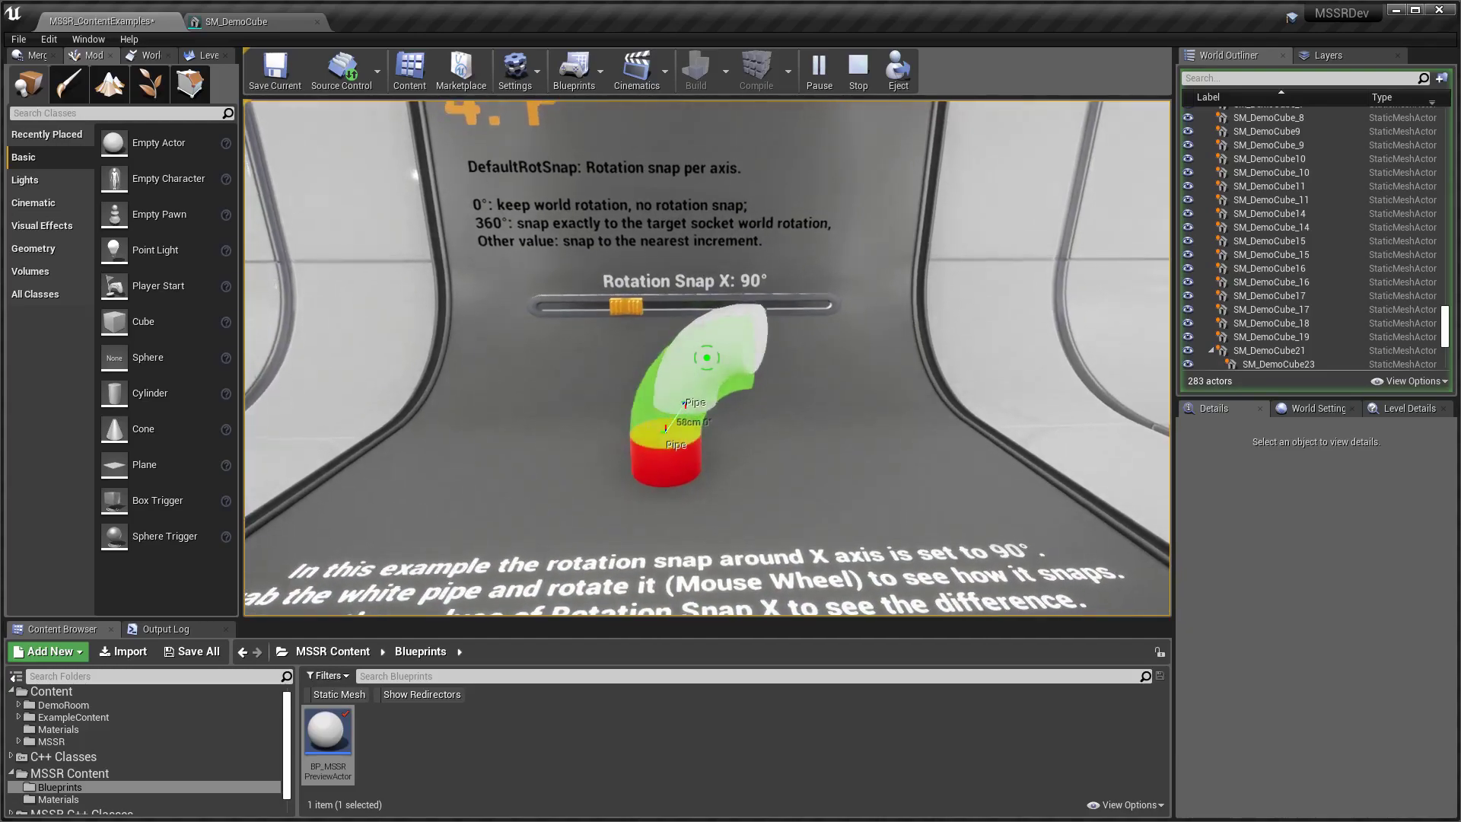
# Tilt and turn the white pipe to further angles over the red pipe, testing the 90° snap in different orientations.
pyautogui.scroll(3, 707, 357)
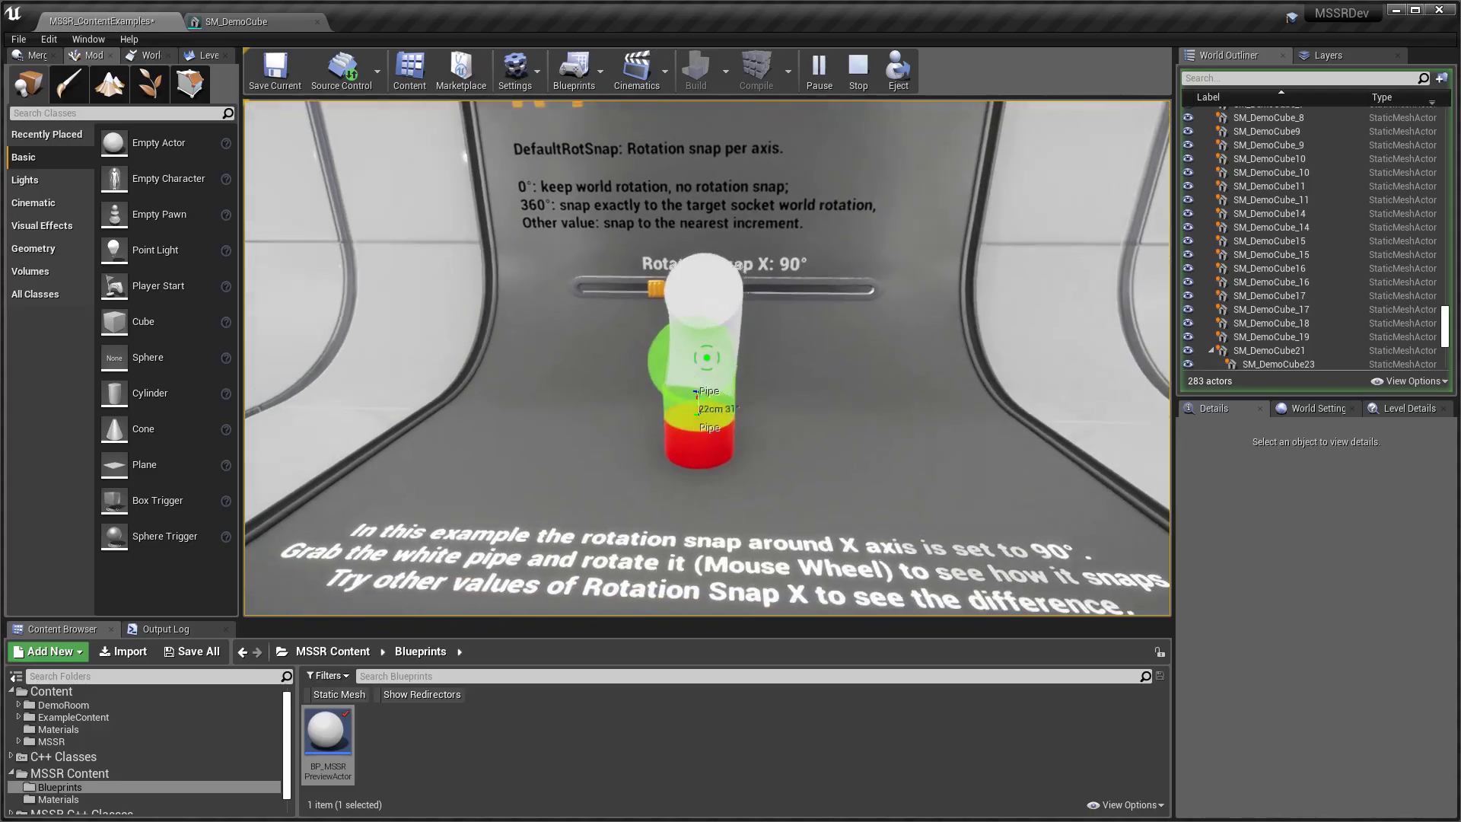
pyautogui.scroll(4, 707, 358)
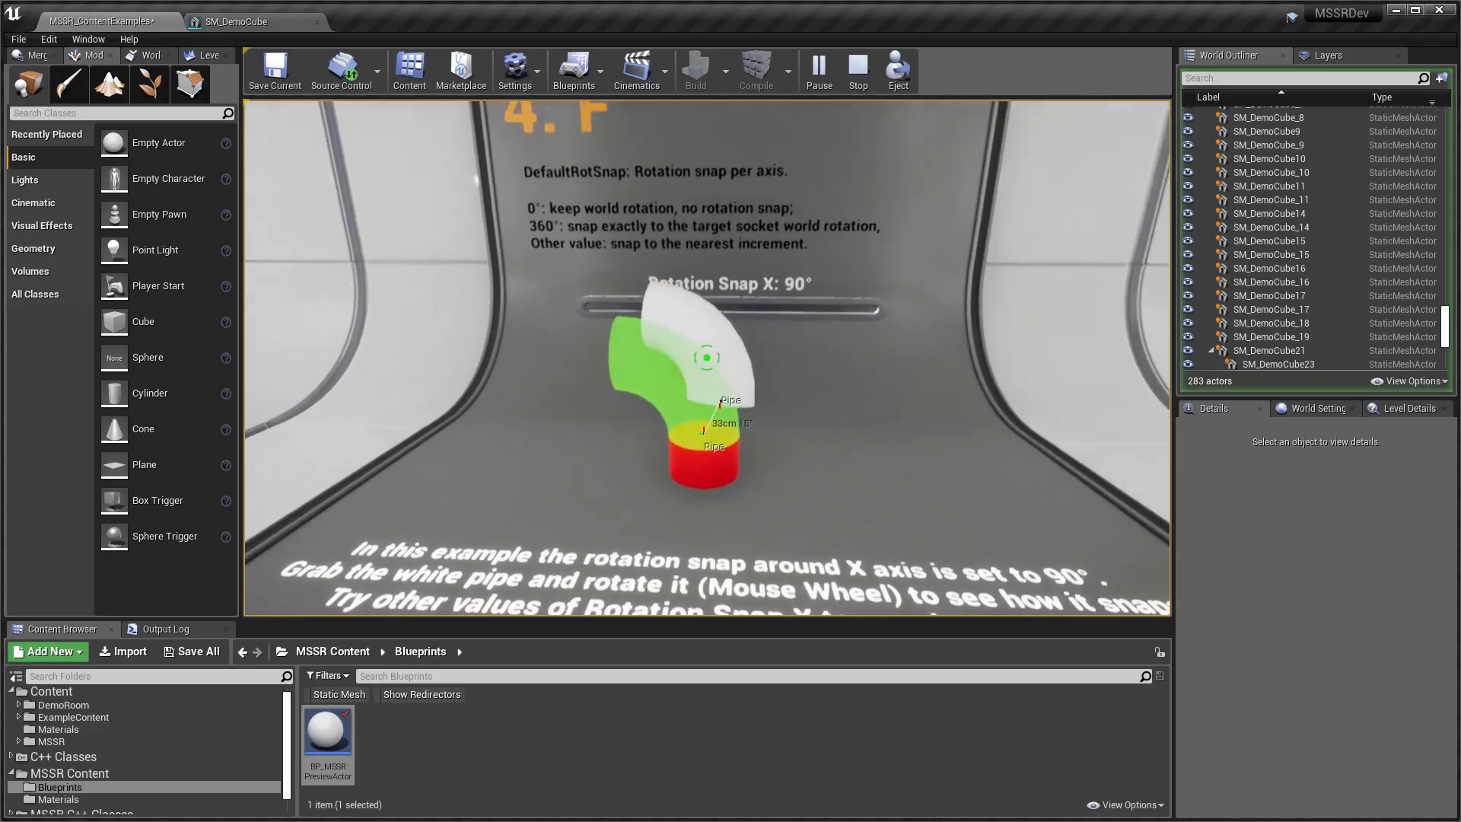
pyautogui.scroll(2, 707, 357)
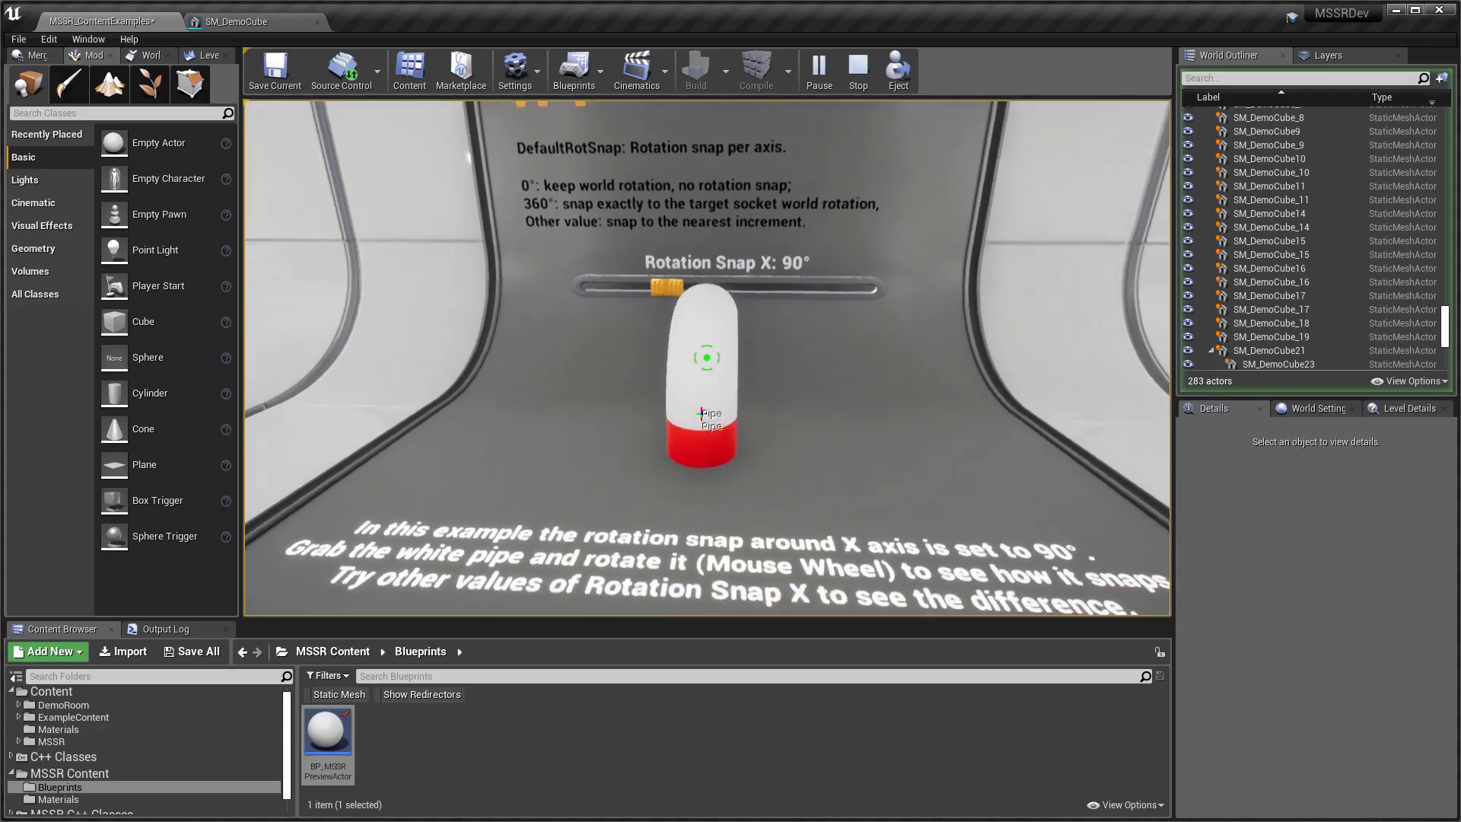
pyautogui.scroll(2, 707, 358)
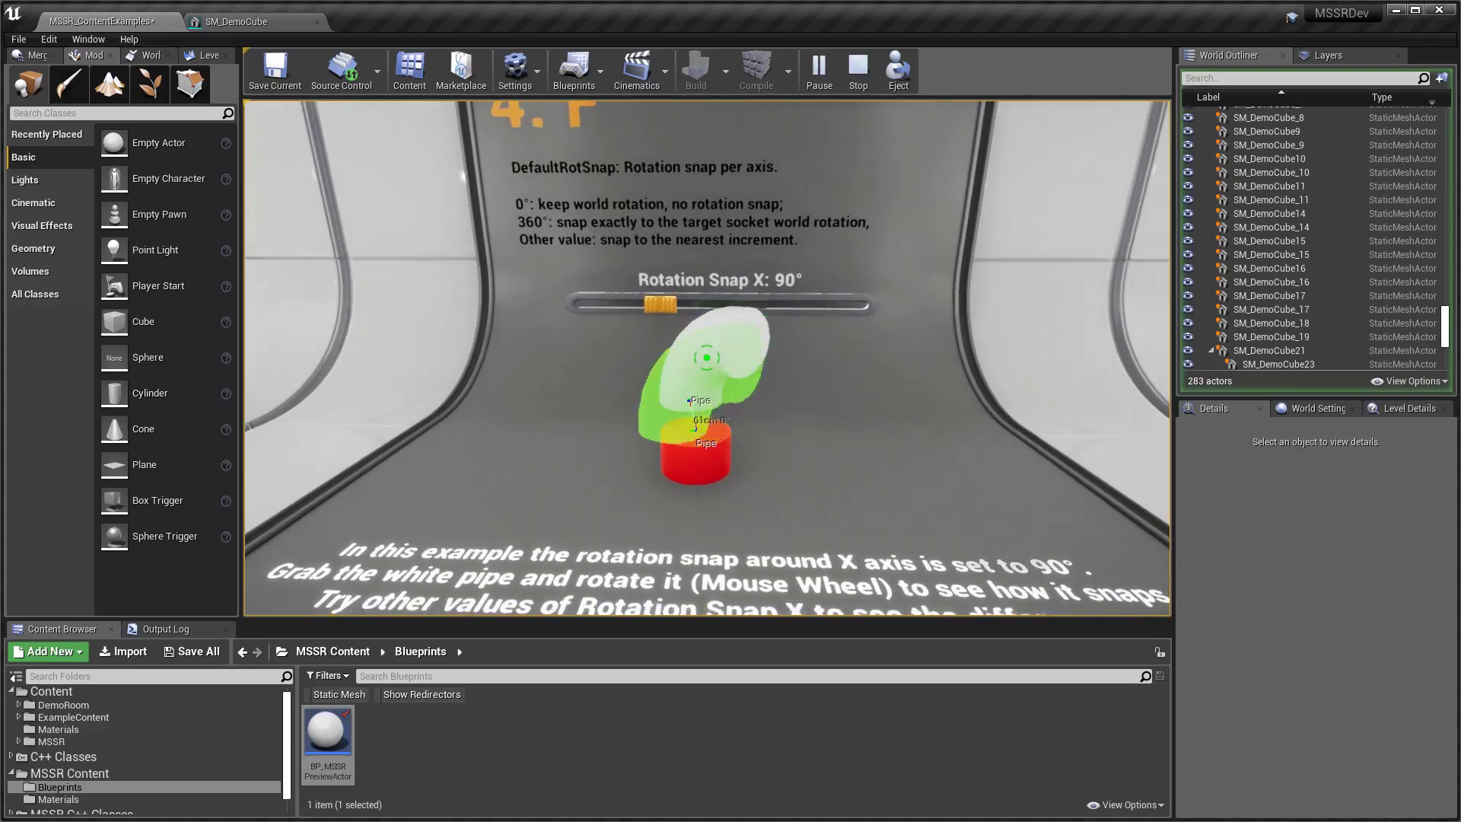
pyautogui.scroll(2, 707, 357)
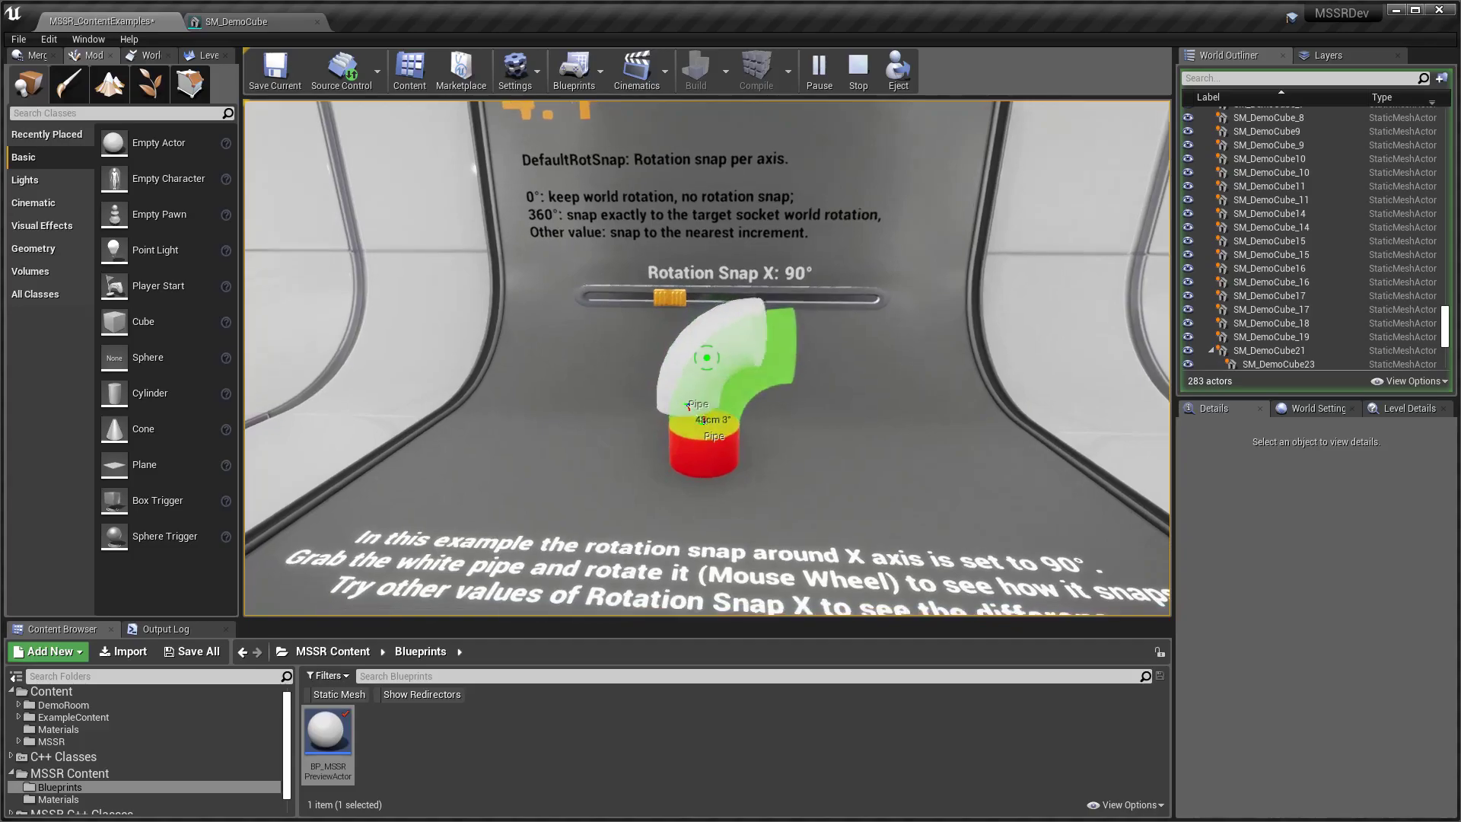
pyautogui.scroll(2, 707, 358)
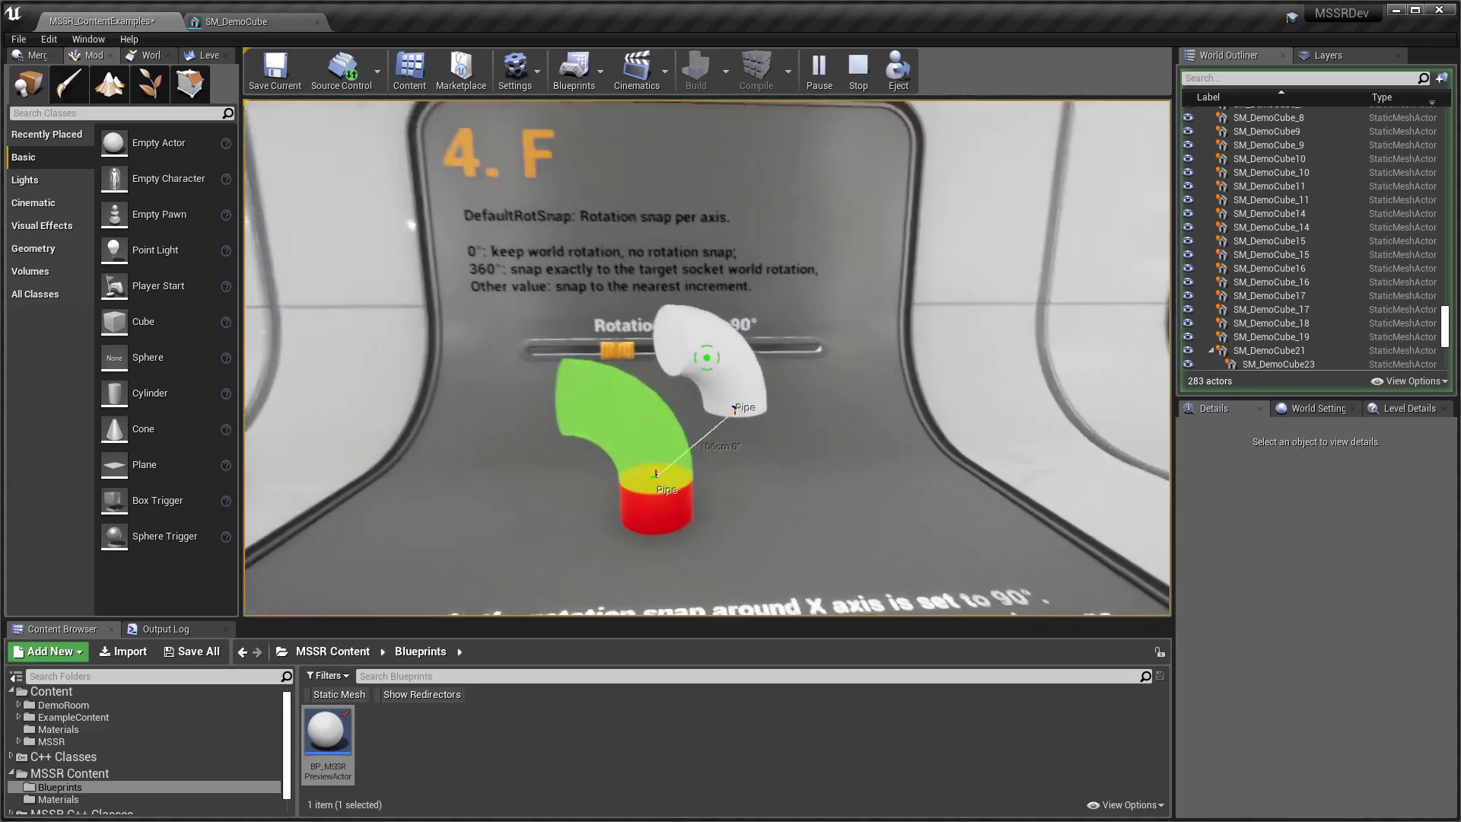
pyautogui.click(707, 357)
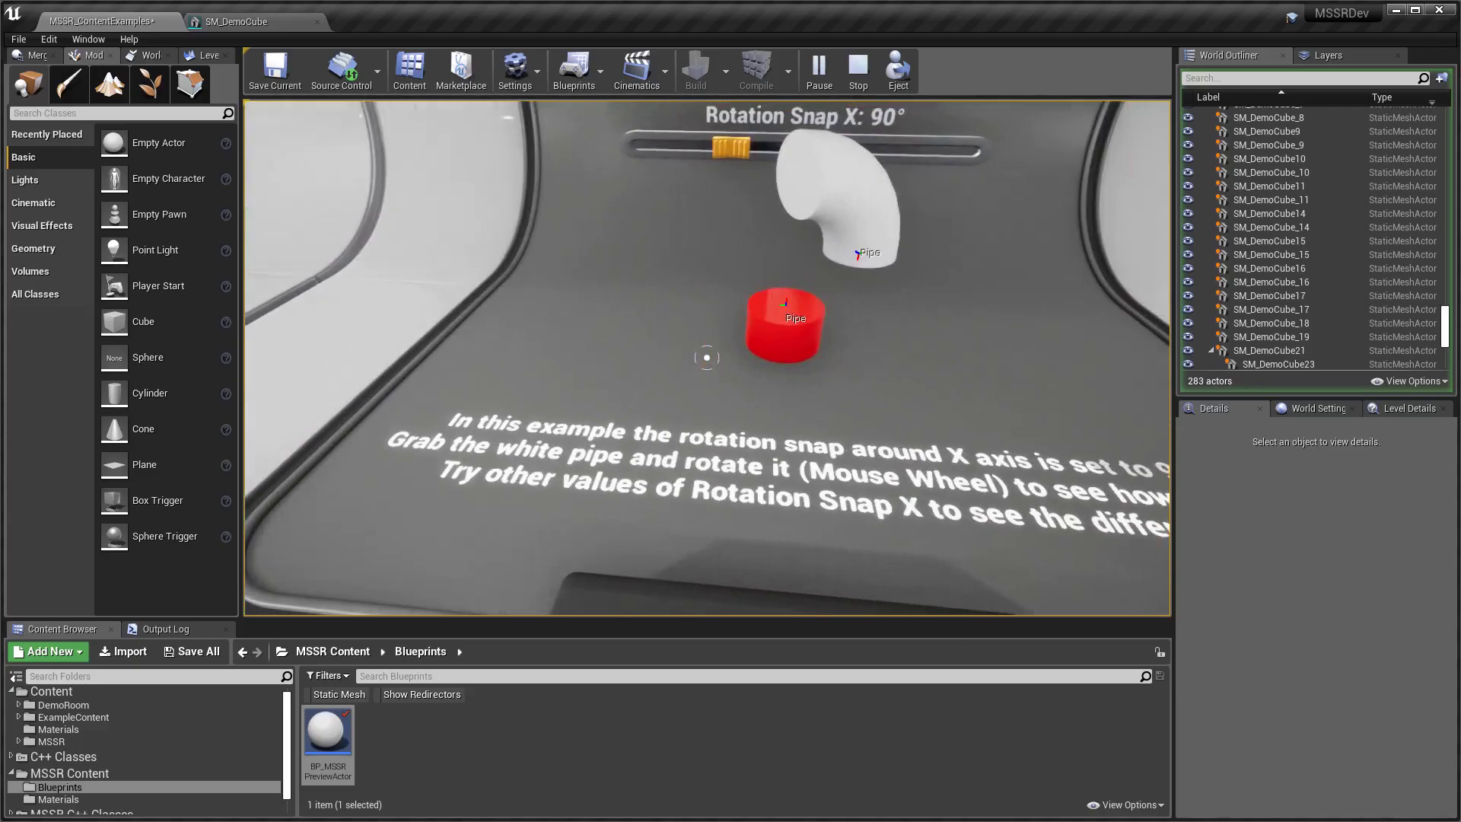
# Go around the display, pick the white pipe up again, rotate it and snap it onto the red pipe.
pyautogui.press('a')
pyautogui.press('w')
pyautogui.press('d')
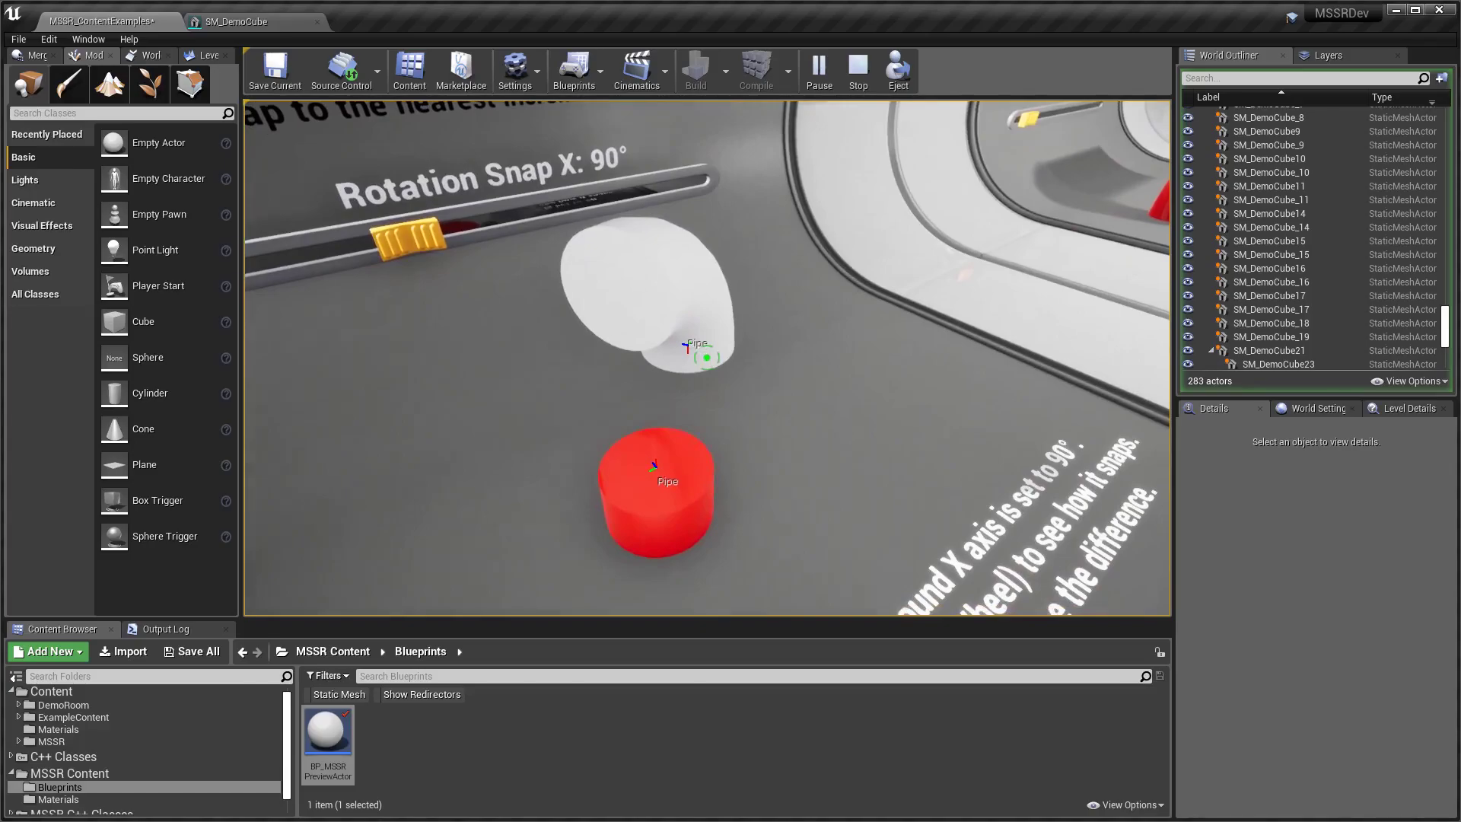
pyautogui.click(706, 357)
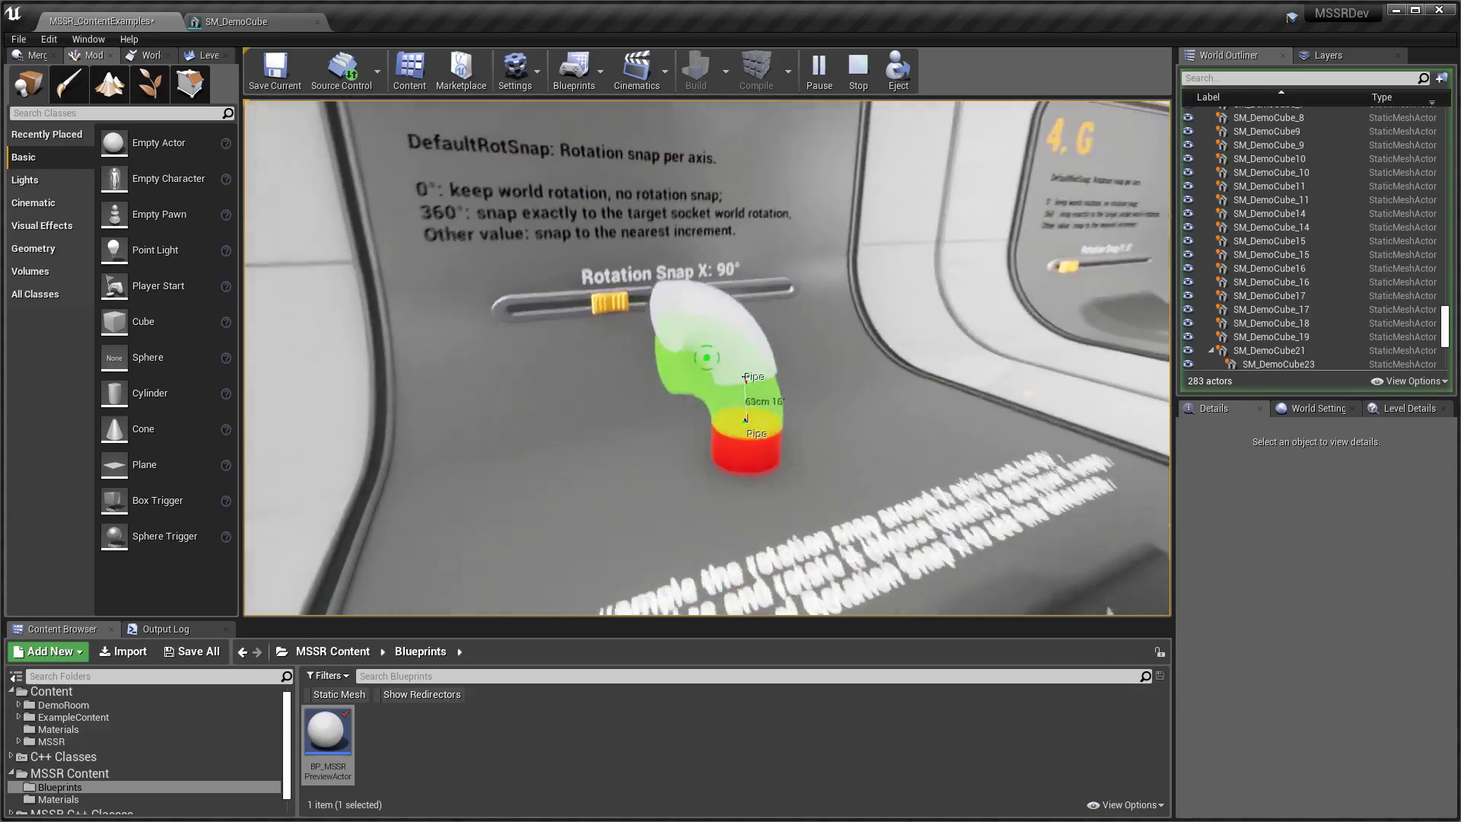
pyautogui.scroll(10, 707, 358)
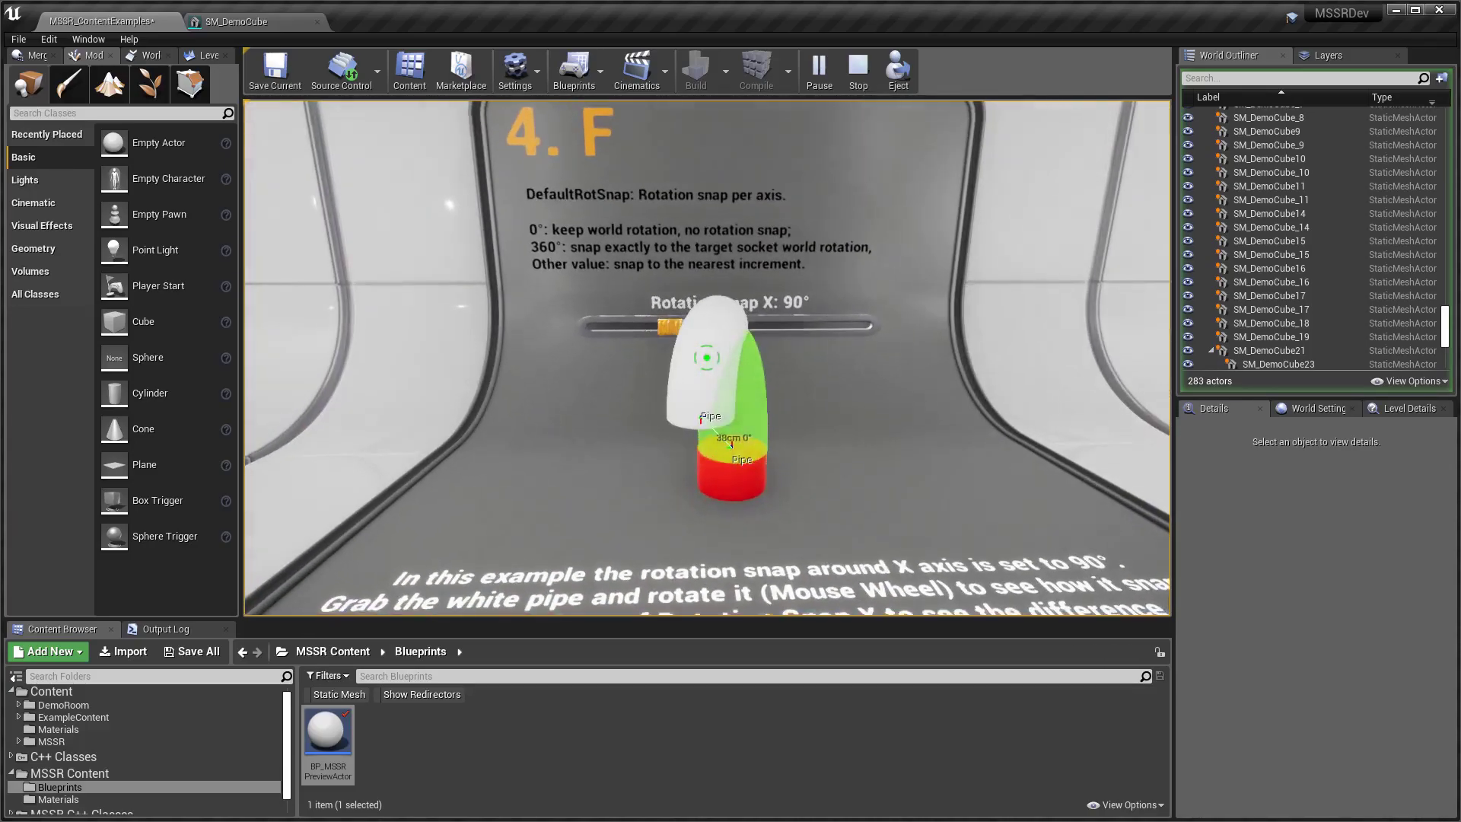
pyautogui.scroll(5, 707, 358)
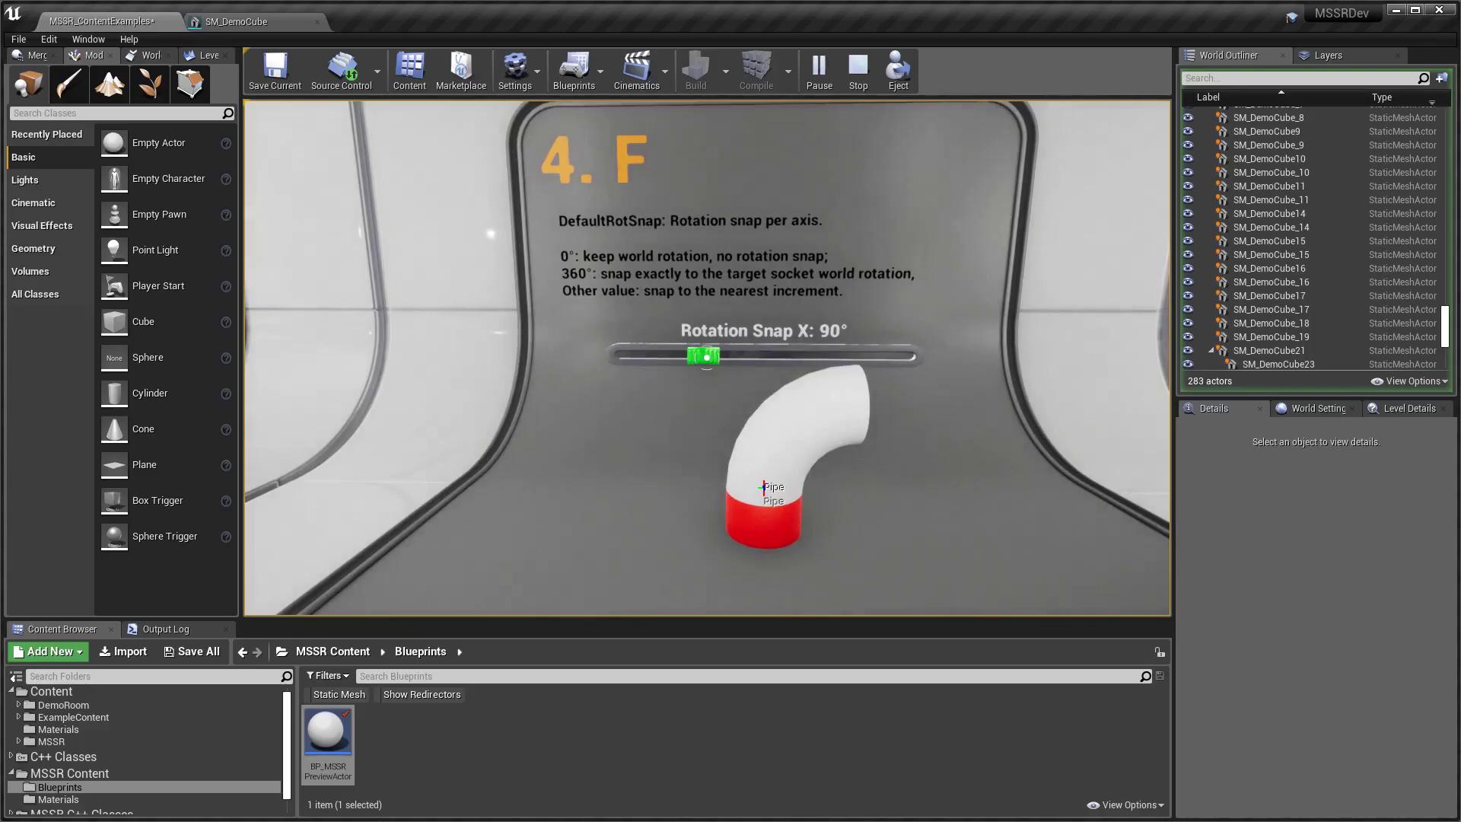
# Set Rotation Snap X to 360° and snap the white pipe onto the red pipe again, viewing the joint from several sides.
pyautogui.moveTo(707, 358); pyautogui.dragTo(891, 357)
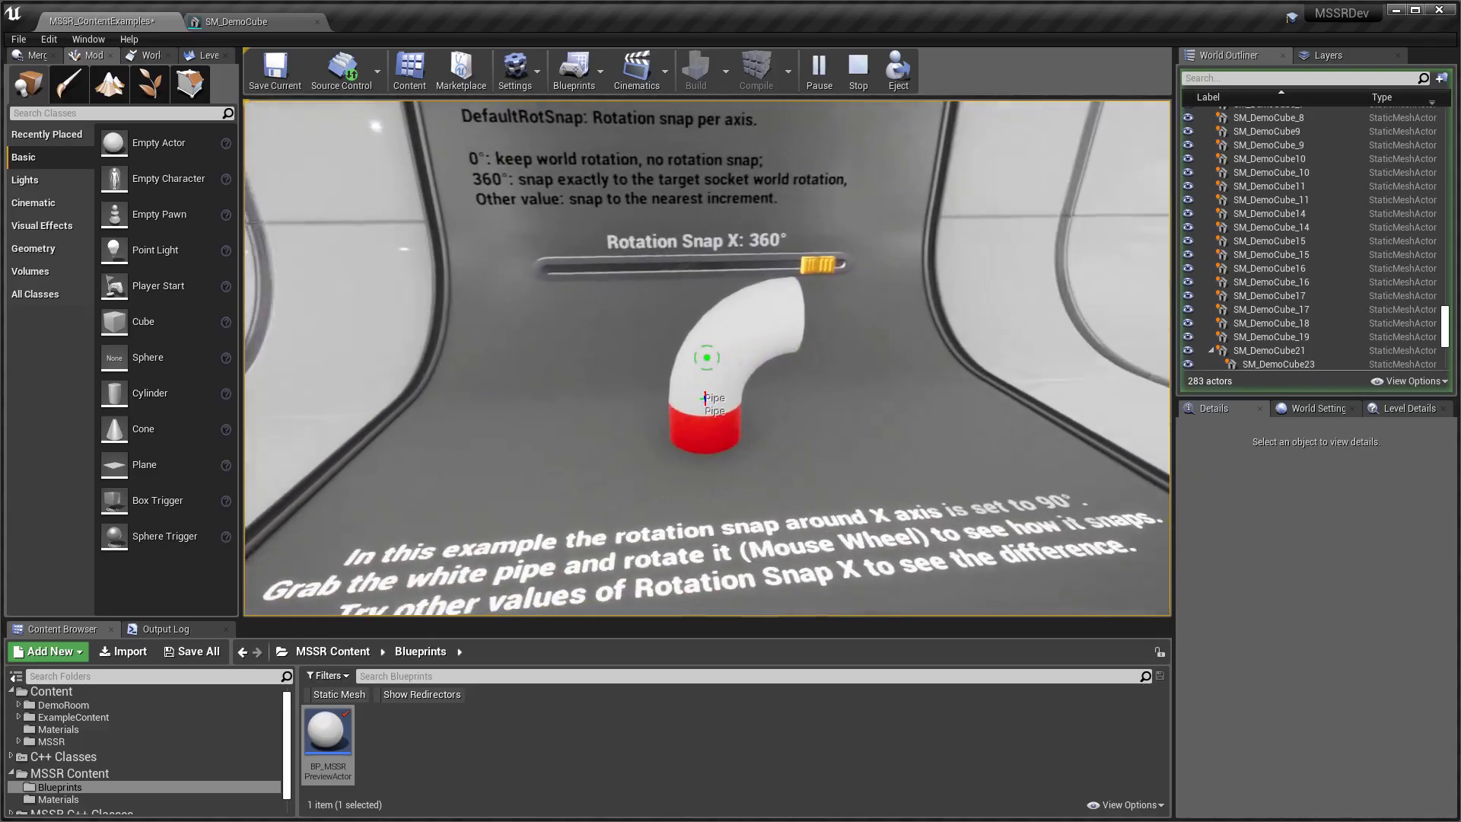
pyautogui.moveTo(707, 357); pyautogui.dragTo(707, 357)
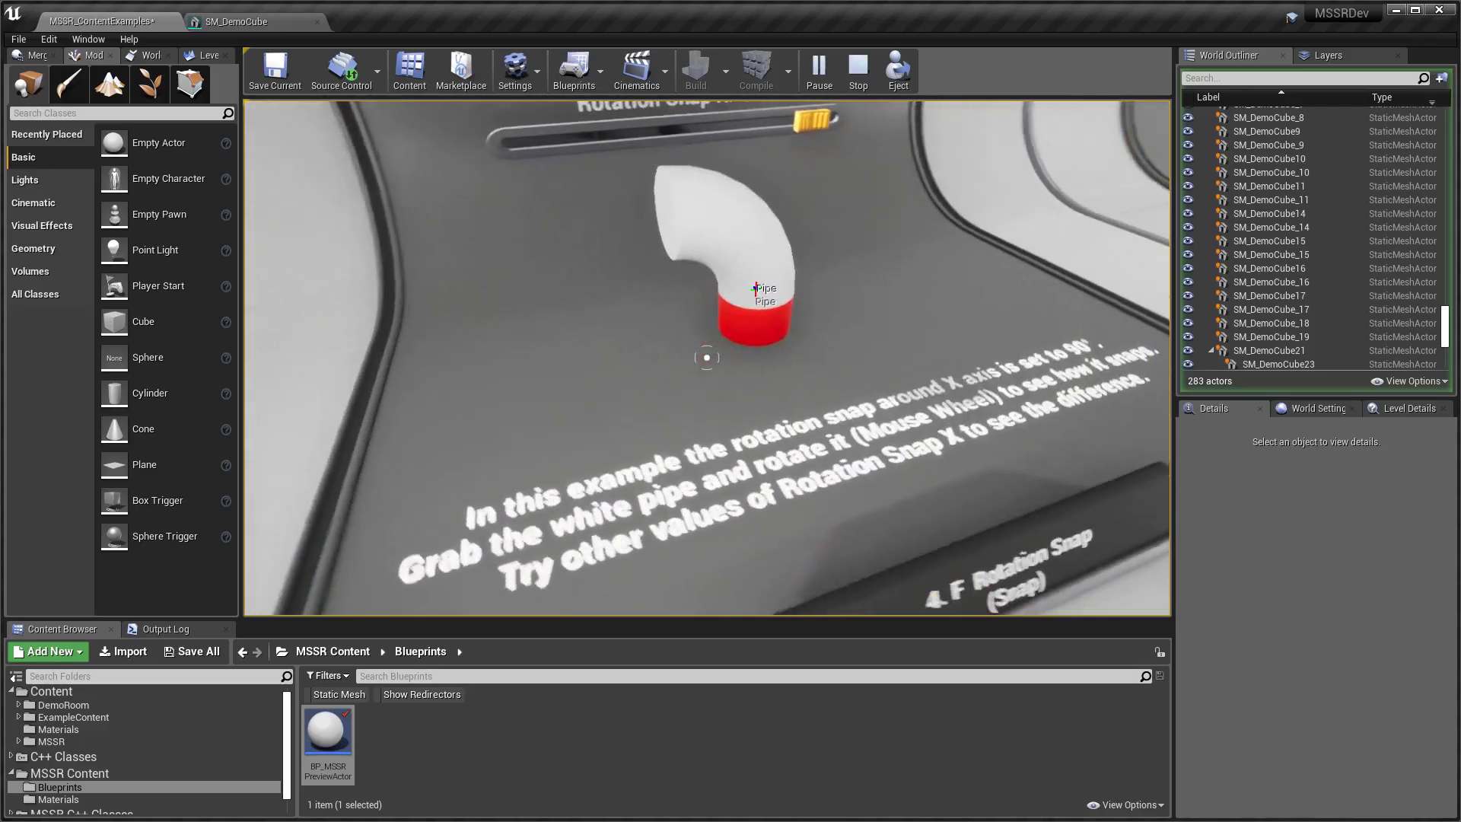
pyautogui.press('d')
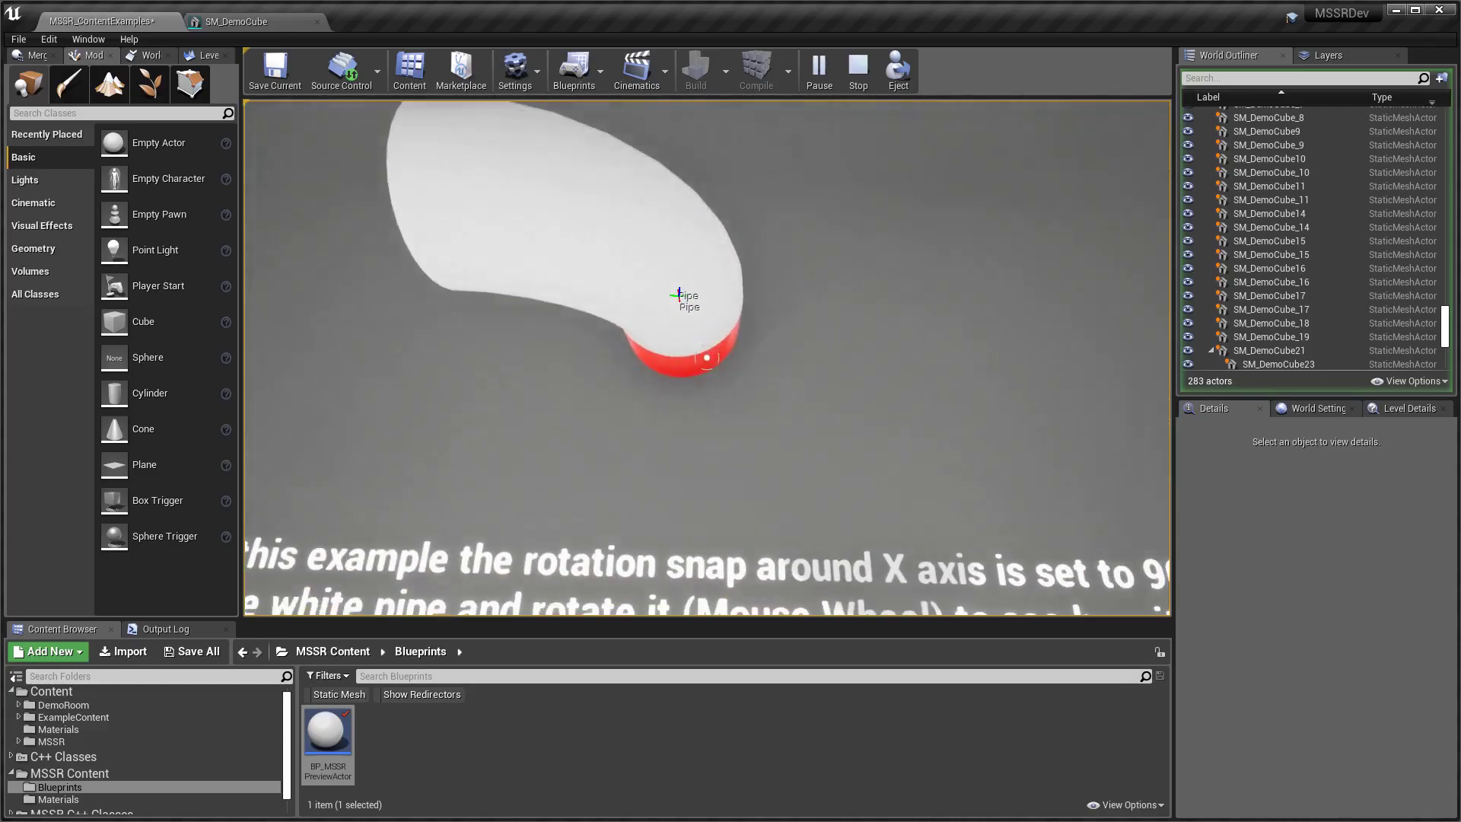
pyautogui.press('d')
pyautogui.press('a')
pyautogui.press('s')
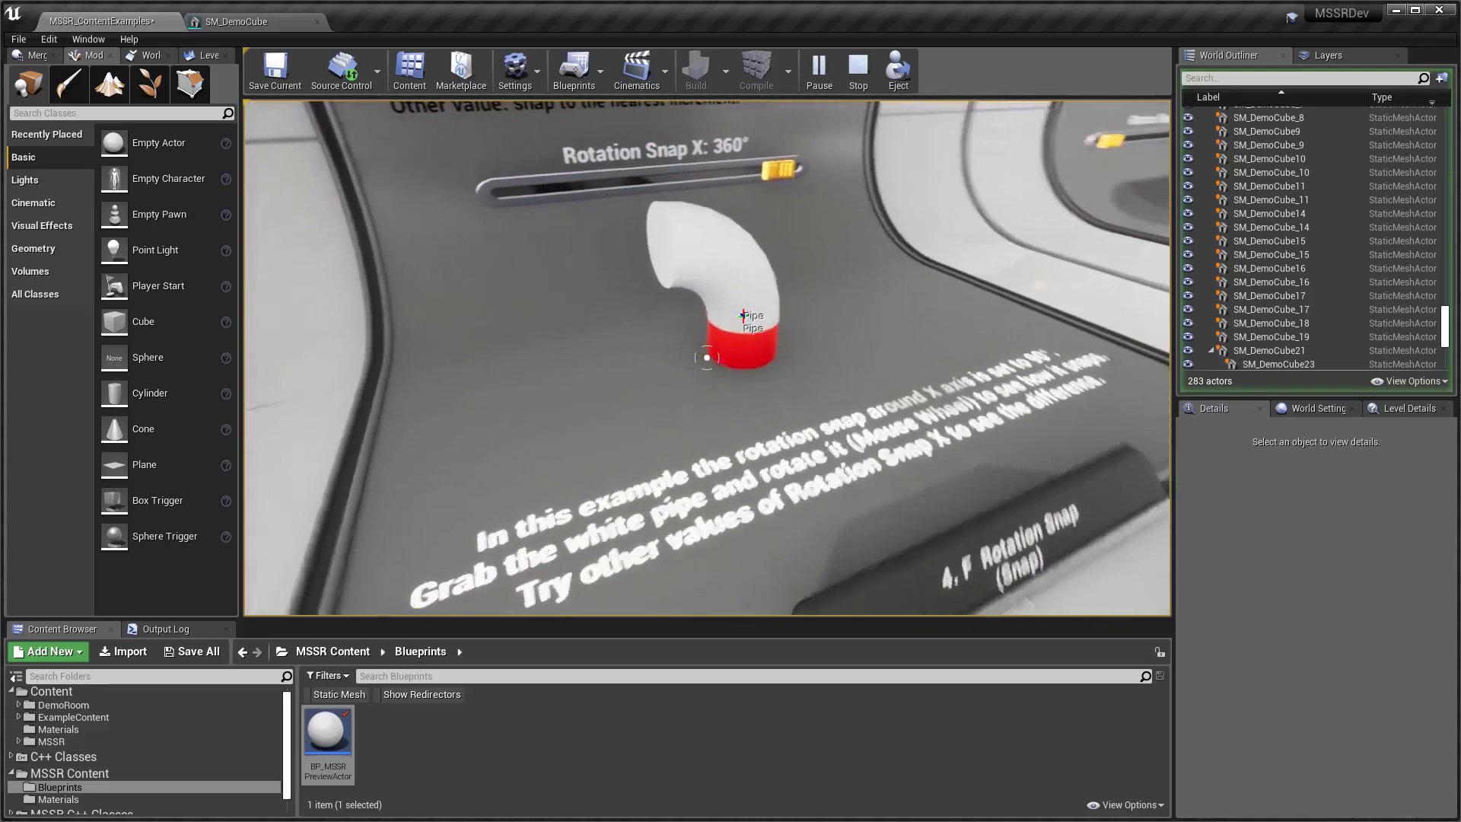
pyautogui.press('d')
pyautogui.press('a')
# Set Rotation Snap X to 0° at display 4.F and rotate the white pipe.
pyautogui.moveTo(707, 358); pyautogui.dragTo(707, 358)
pyautogui.scroll(1, 707, 357)
pyautogui.scroll(1, 707, 358)
pyautogui.scroll(1, 707, 358)
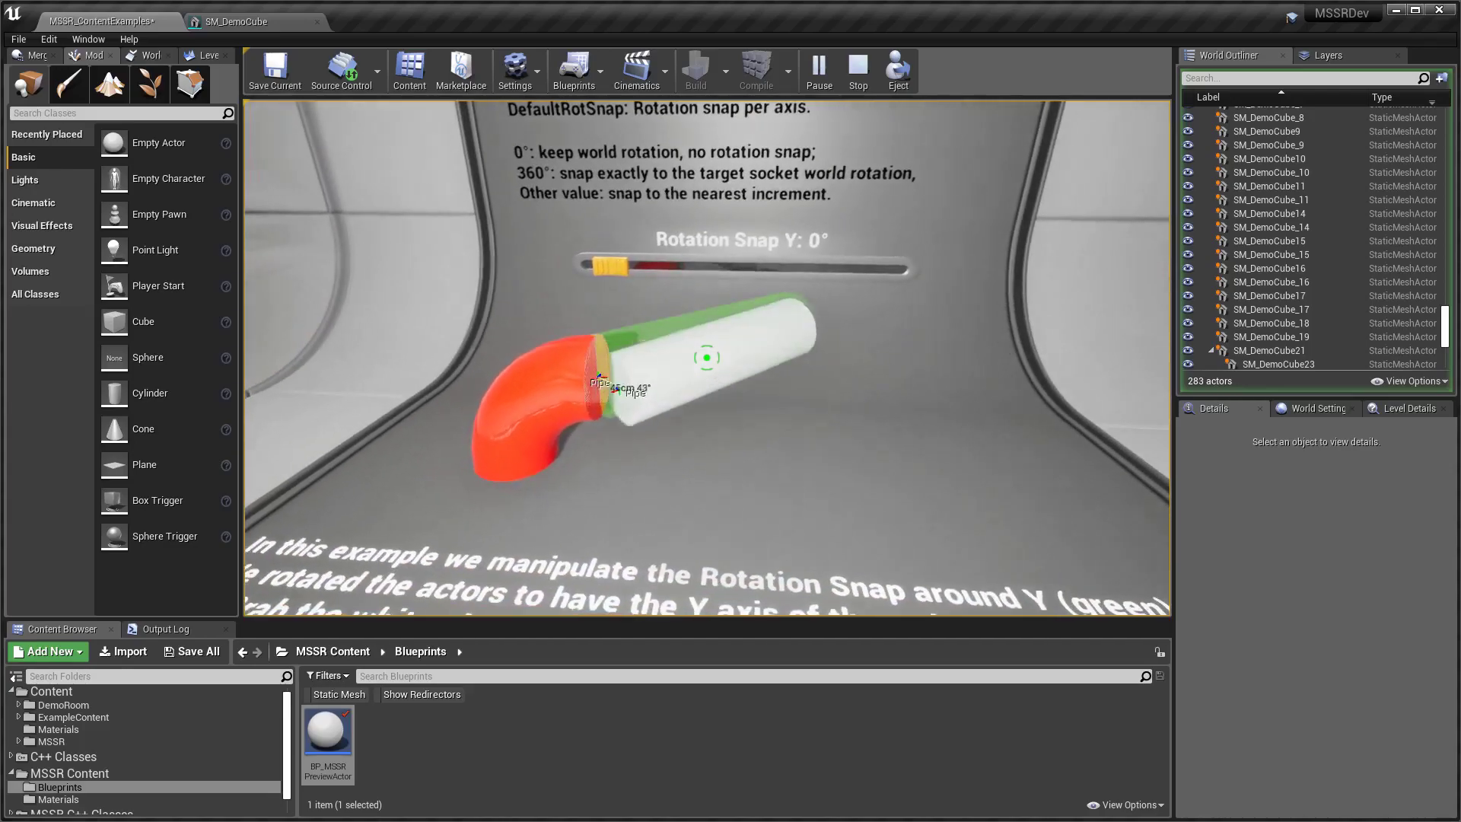
# At display 4.G, rotate the white pipe and snap it onto the red elbow with Rotation Snap Y at 0°.
pyautogui.press('s')
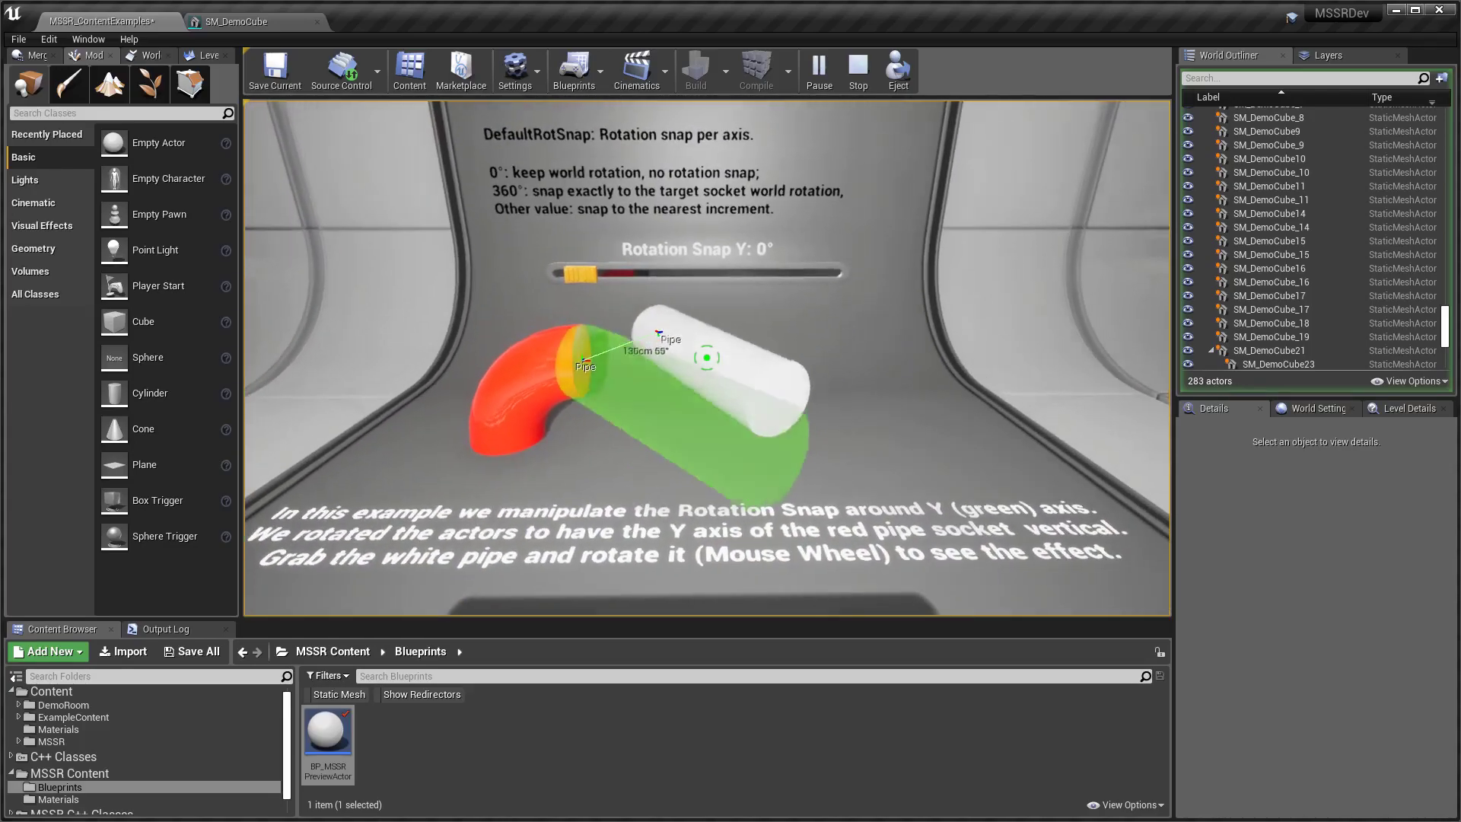
pyautogui.scroll(-5, 707, 358)
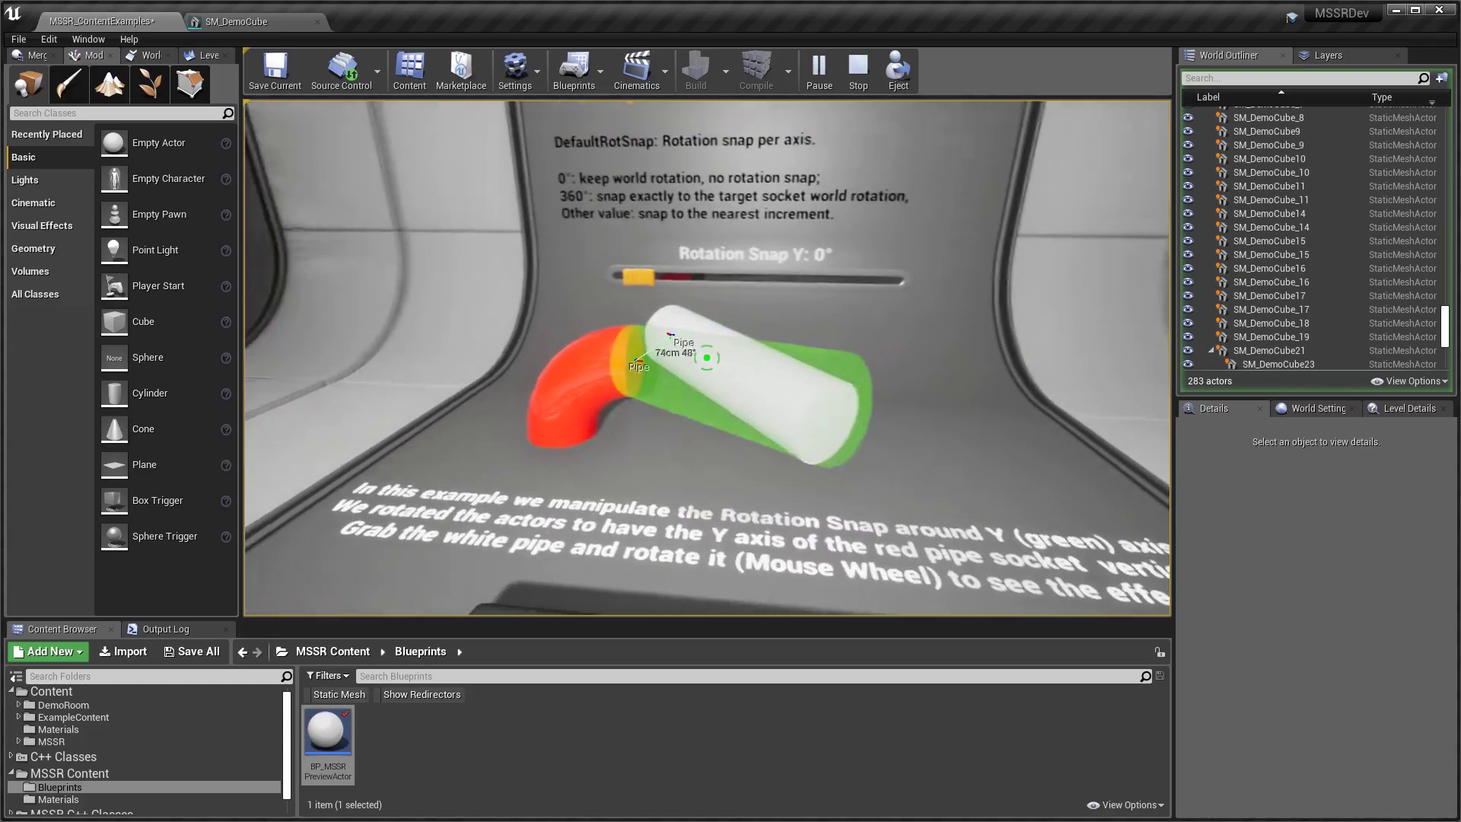
pyautogui.scroll(-3, 707, 358)
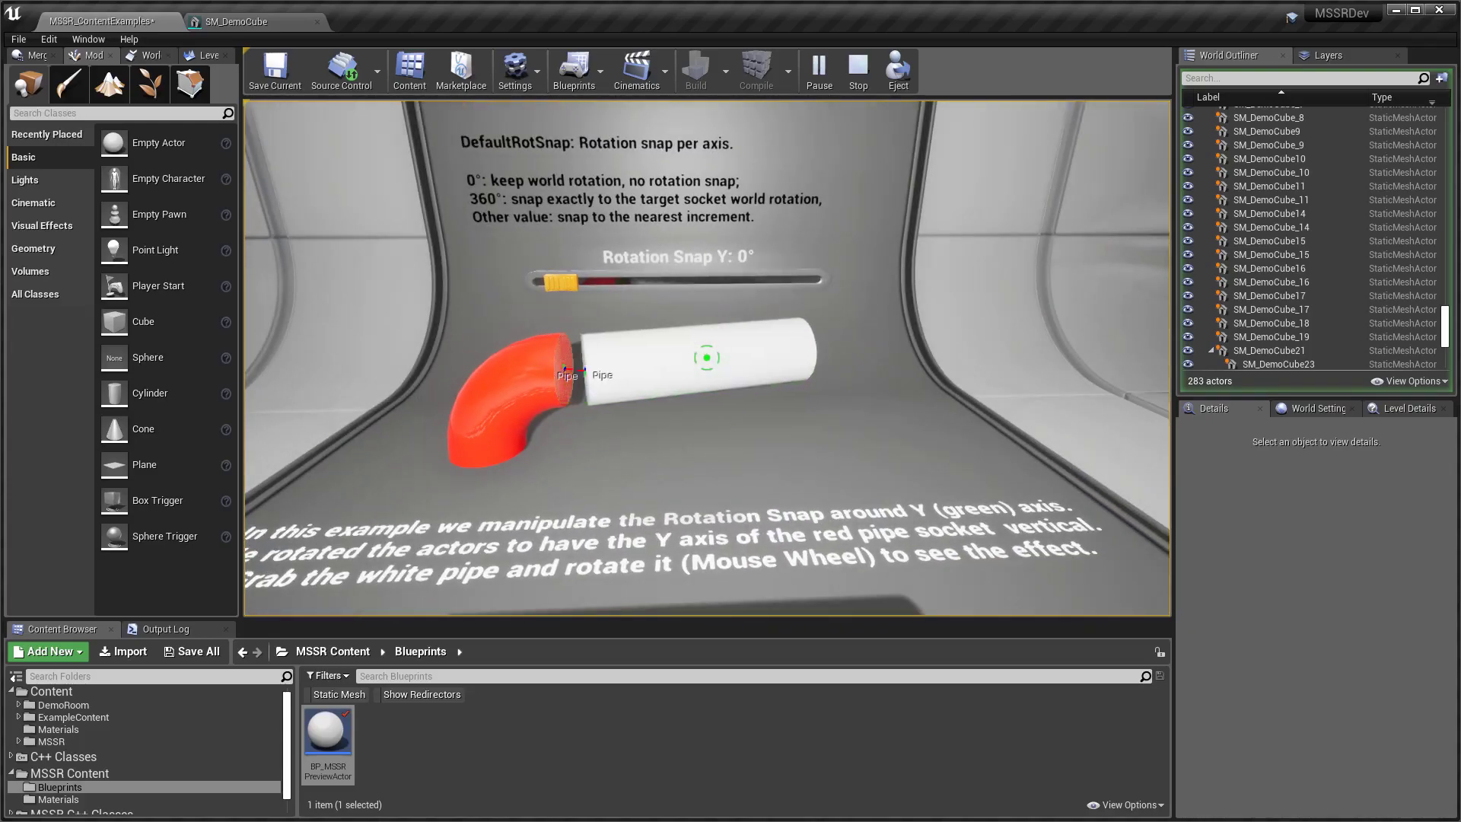
pyautogui.click(707, 358)
pyautogui.press('s')
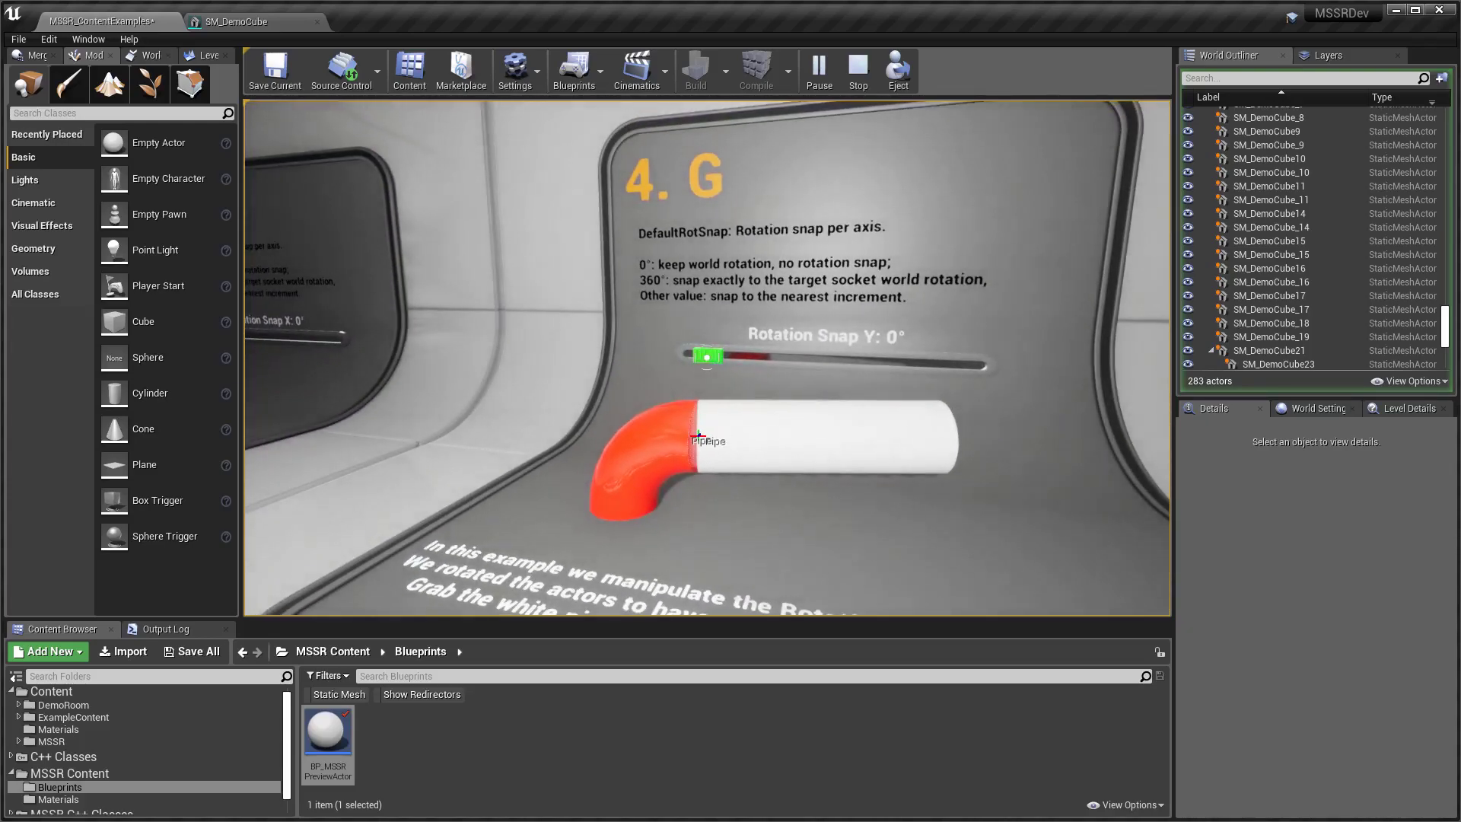
# Set Rotation Snap Y to 180°, rotate the white pipe and snap it back onto the red elbow.
pyautogui.moveTo(707, 357); pyautogui.dragTo(707, 358)
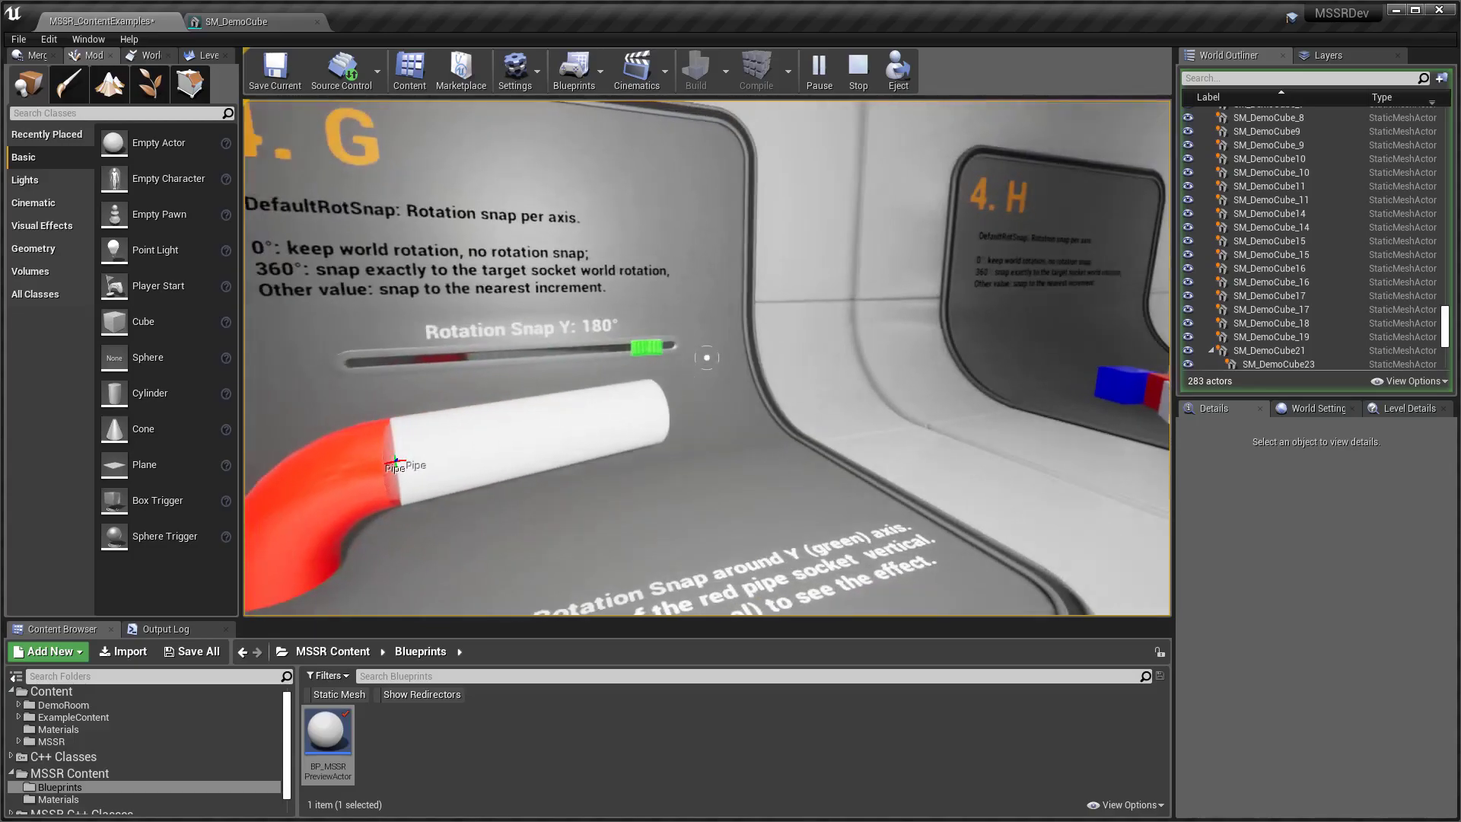
pyautogui.click(707, 358)
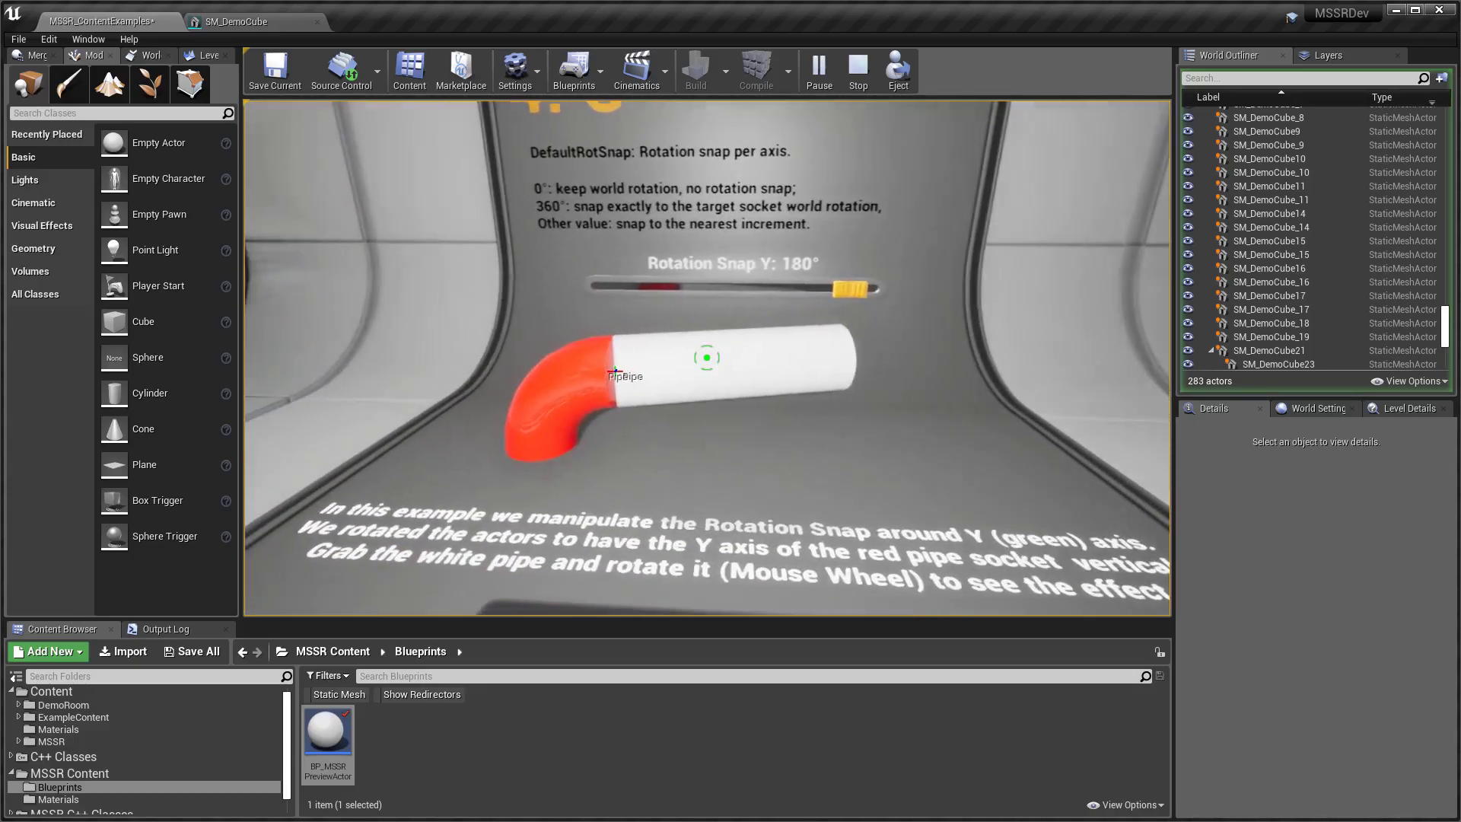
pyautogui.click(707, 358)
pyautogui.click(707, 358)
pyautogui.scroll(5, 707, 358)
pyautogui.scroll(-4, 707, 358)
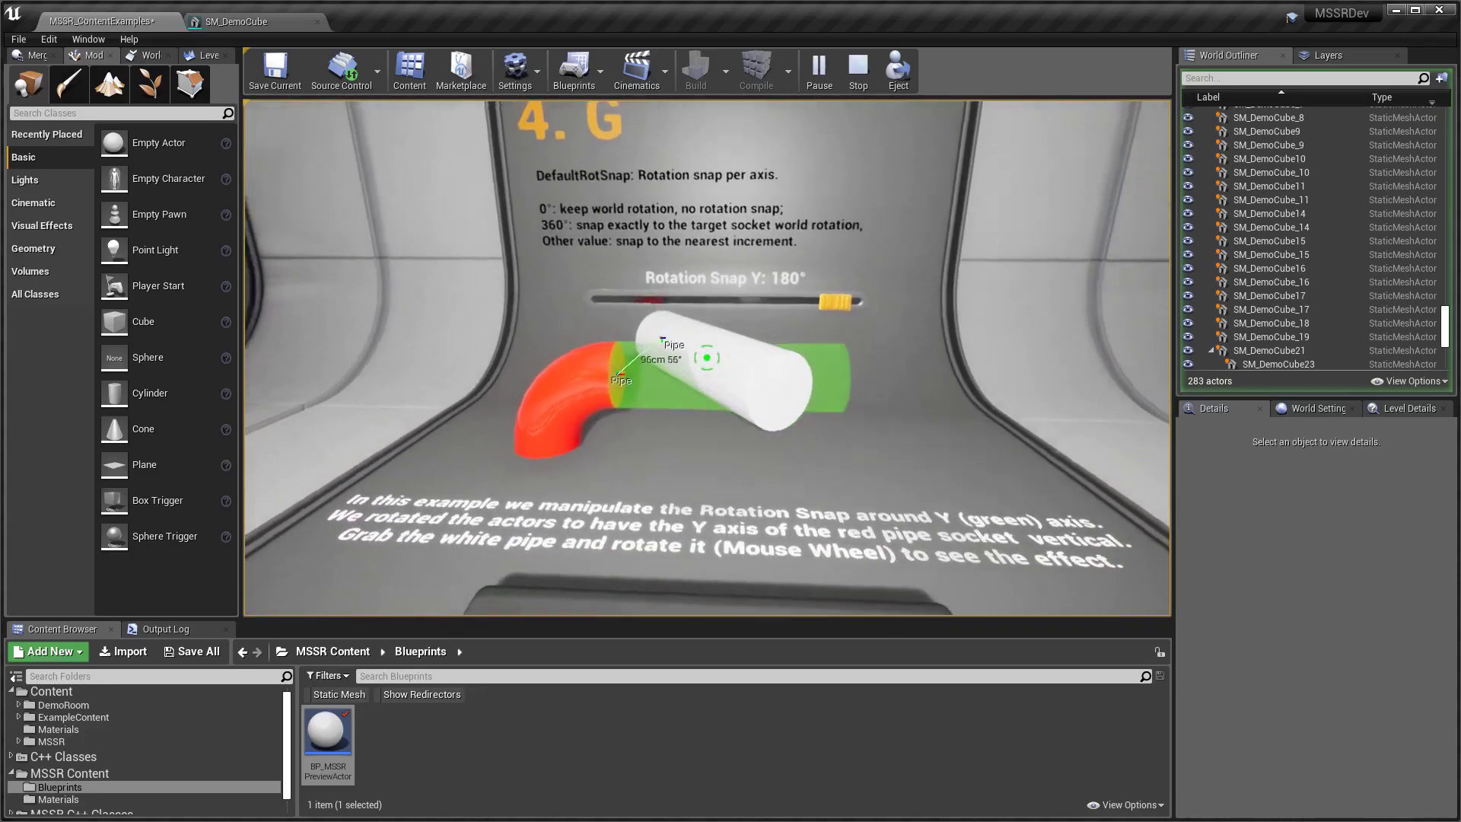
pyautogui.click(707, 358)
# Set Rotation Snap Y to 10° and snap the white pipe onto the red elbow at an angle.
pyautogui.click(707, 358)
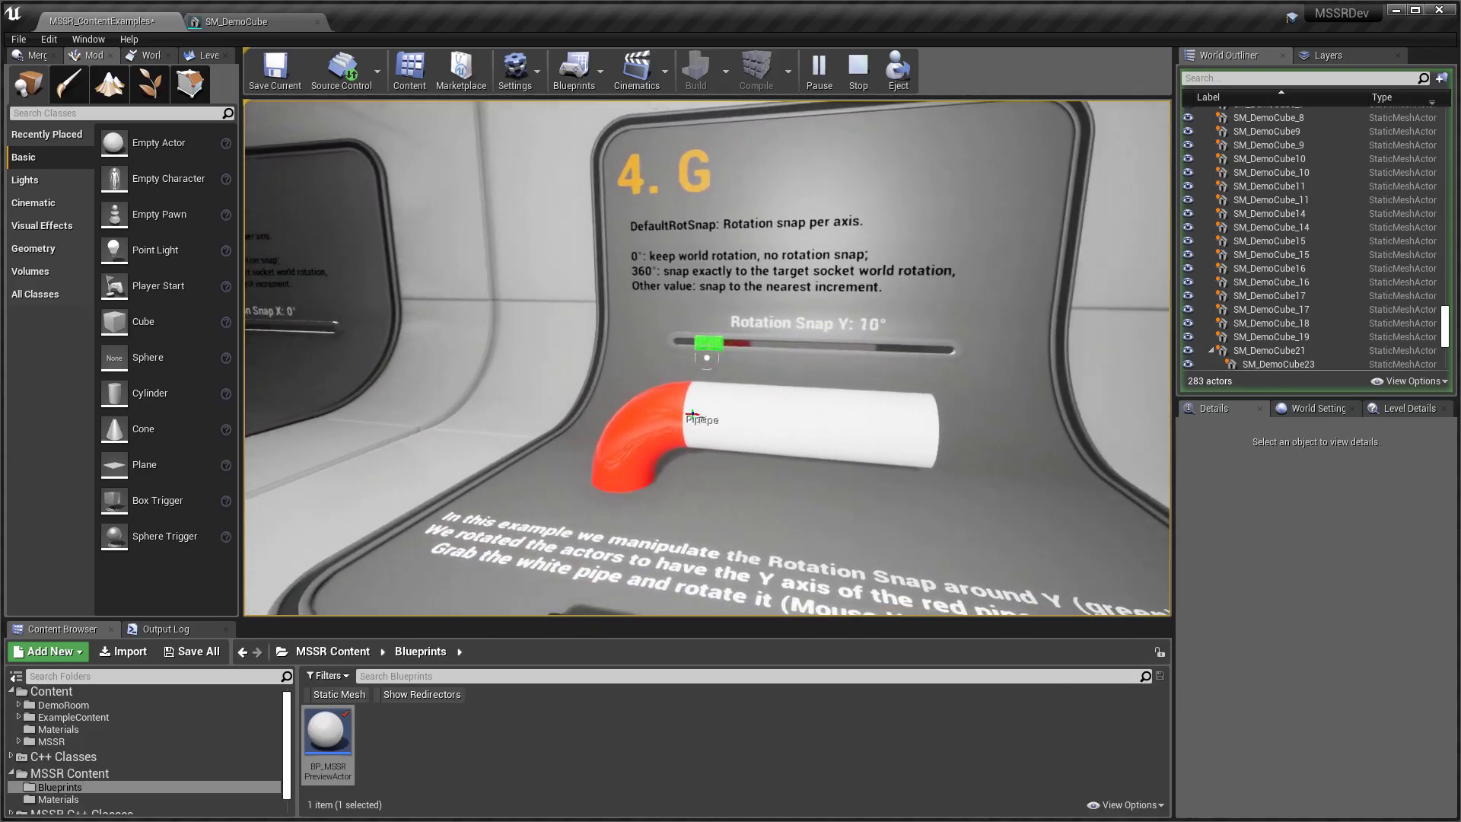
pyautogui.click(707, 358)
pyautogui.click(707, 358)
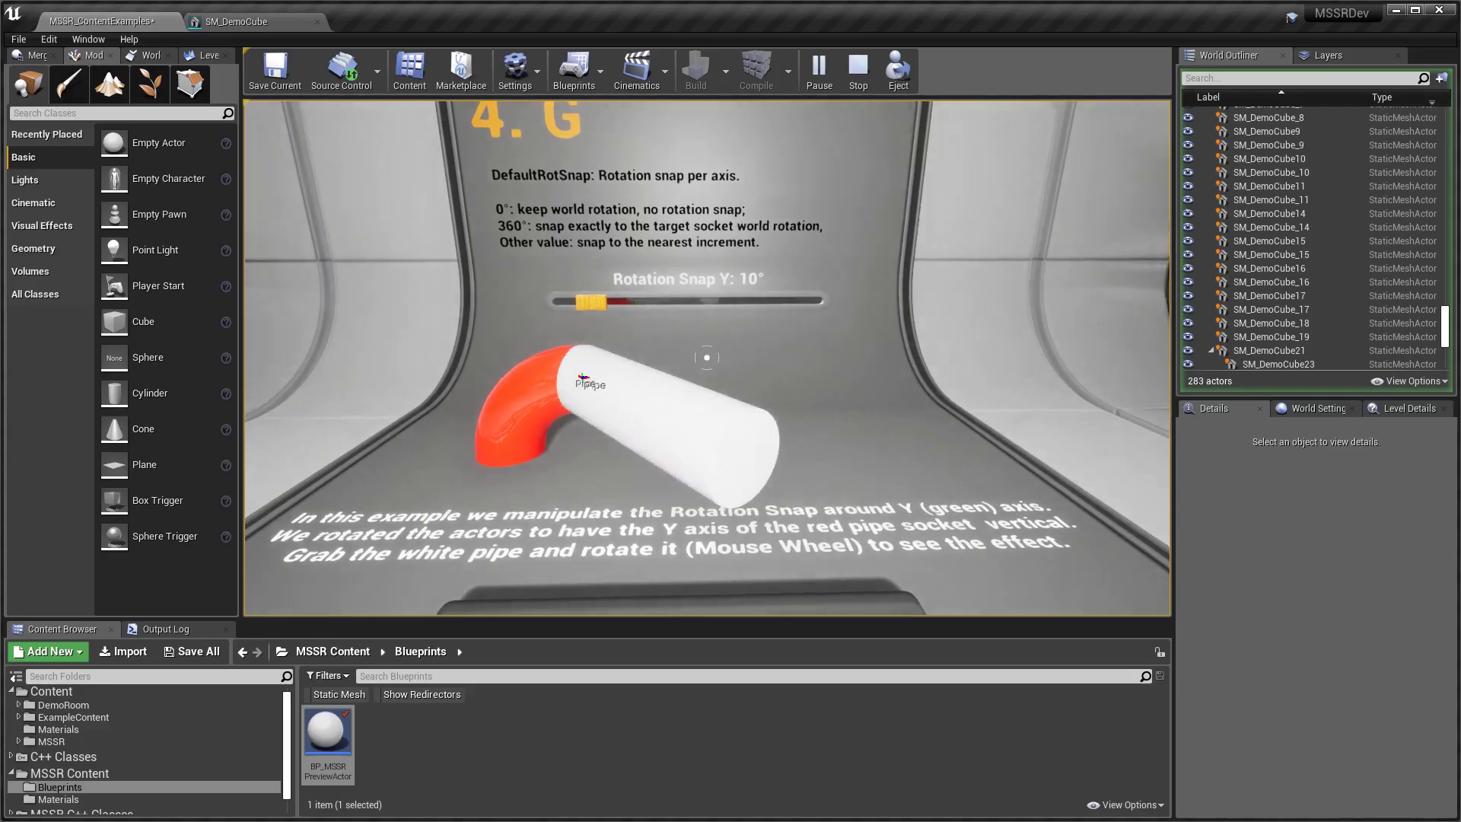
# Walk to display 4.H and snap a rotated blue cube on top of the green cube.
pyautogui.press('w')
pyautogui.press('d')
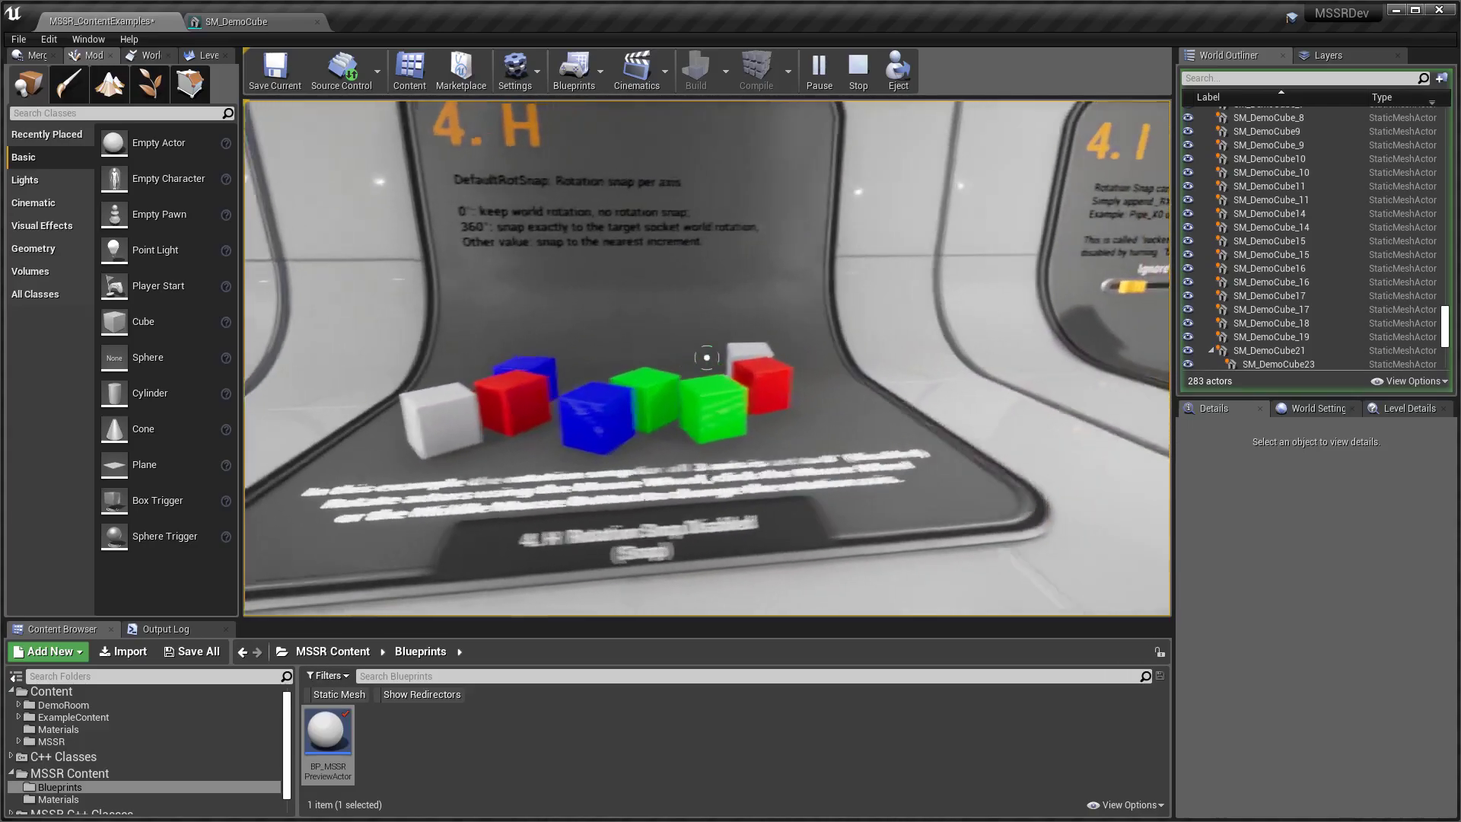
pyautogui.press('d')
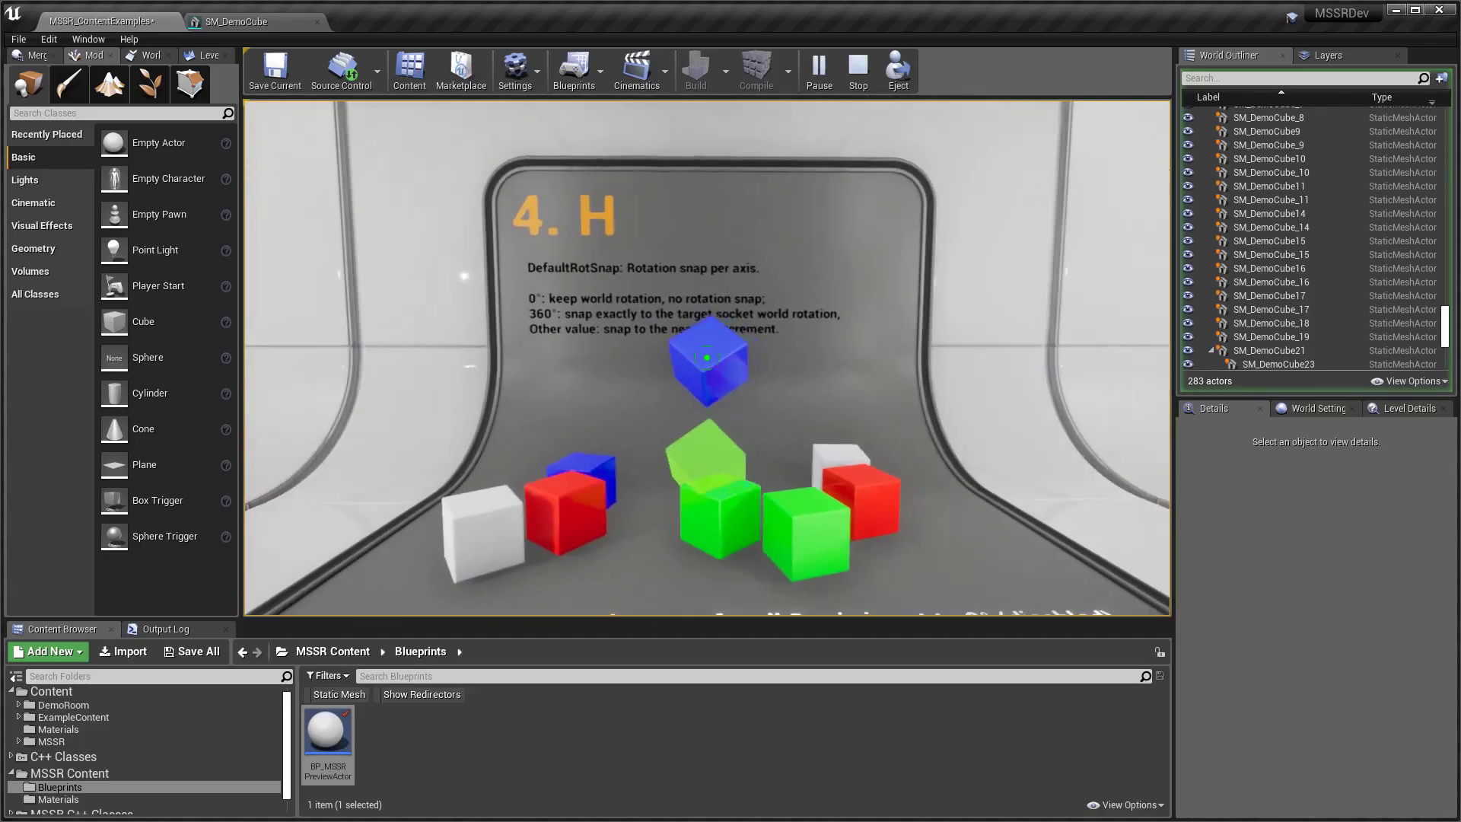
pyautogui.click(707, 358)
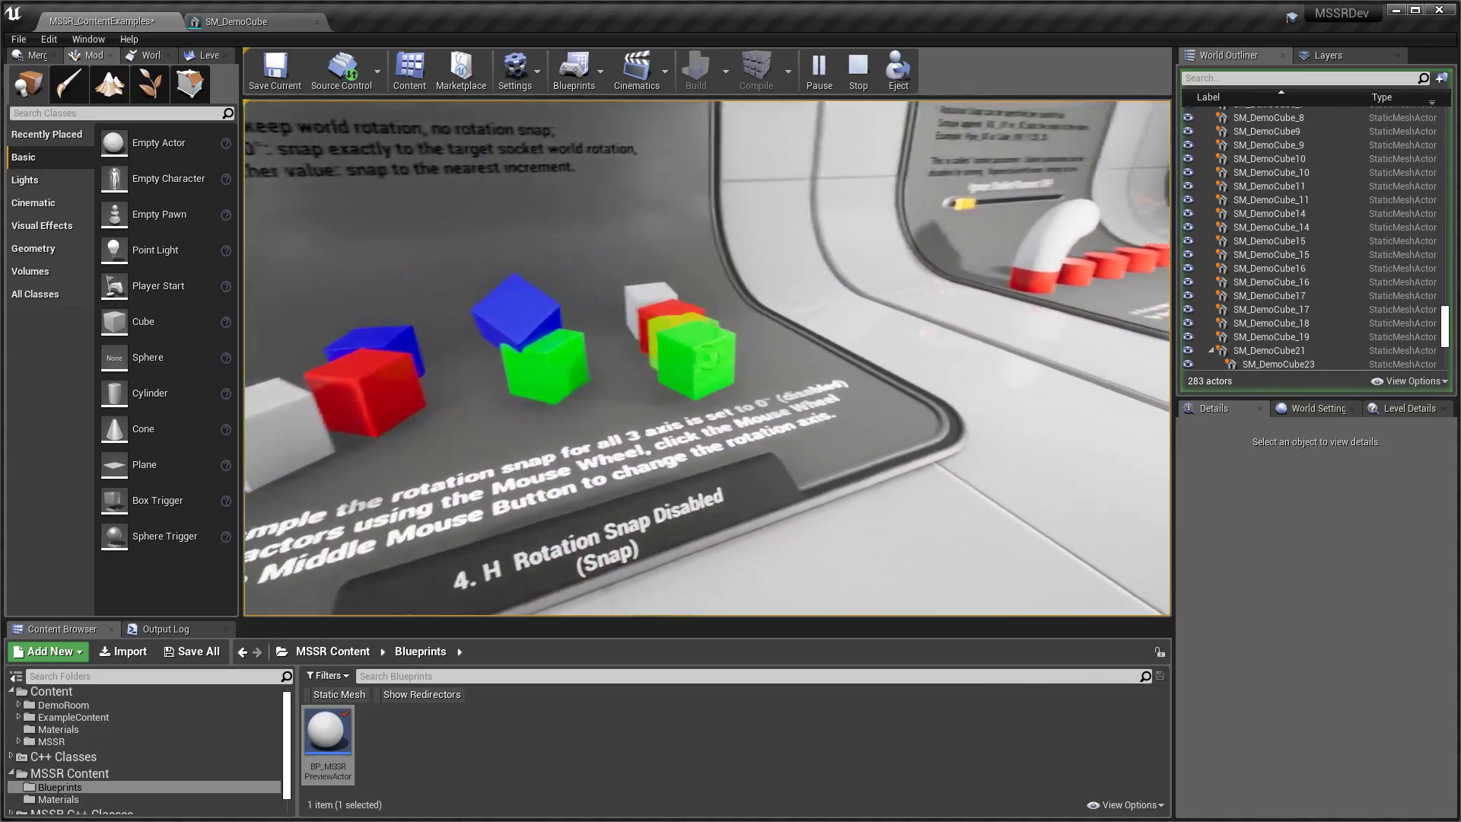
# At display 4.H, snap the rotated green cube onto the stacked blue cube and the white cube onto the red cube.
pyautogui.click(707, 358)
pyautogui.press('w')
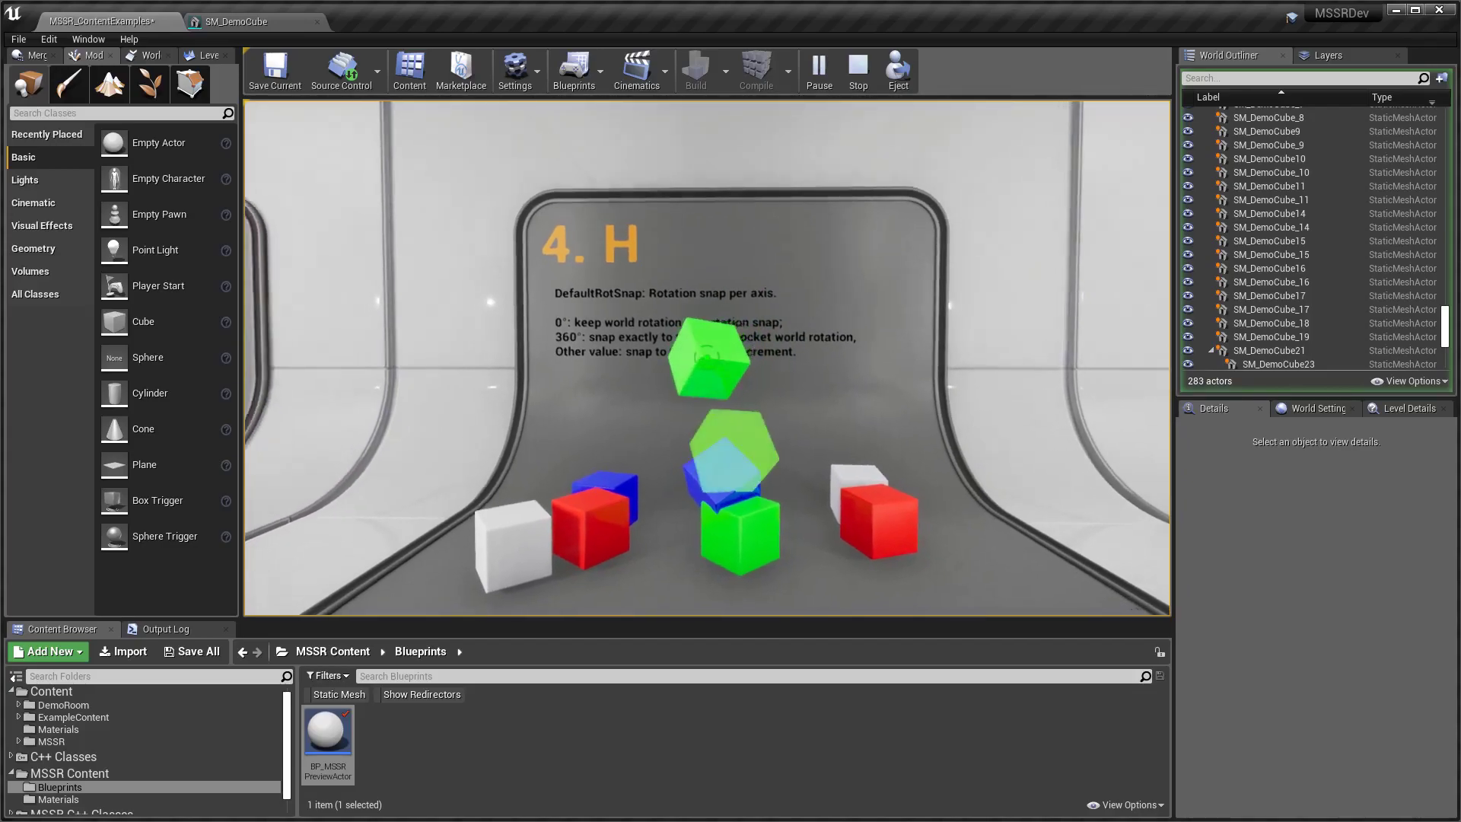
pyautogui.click(707, 358)
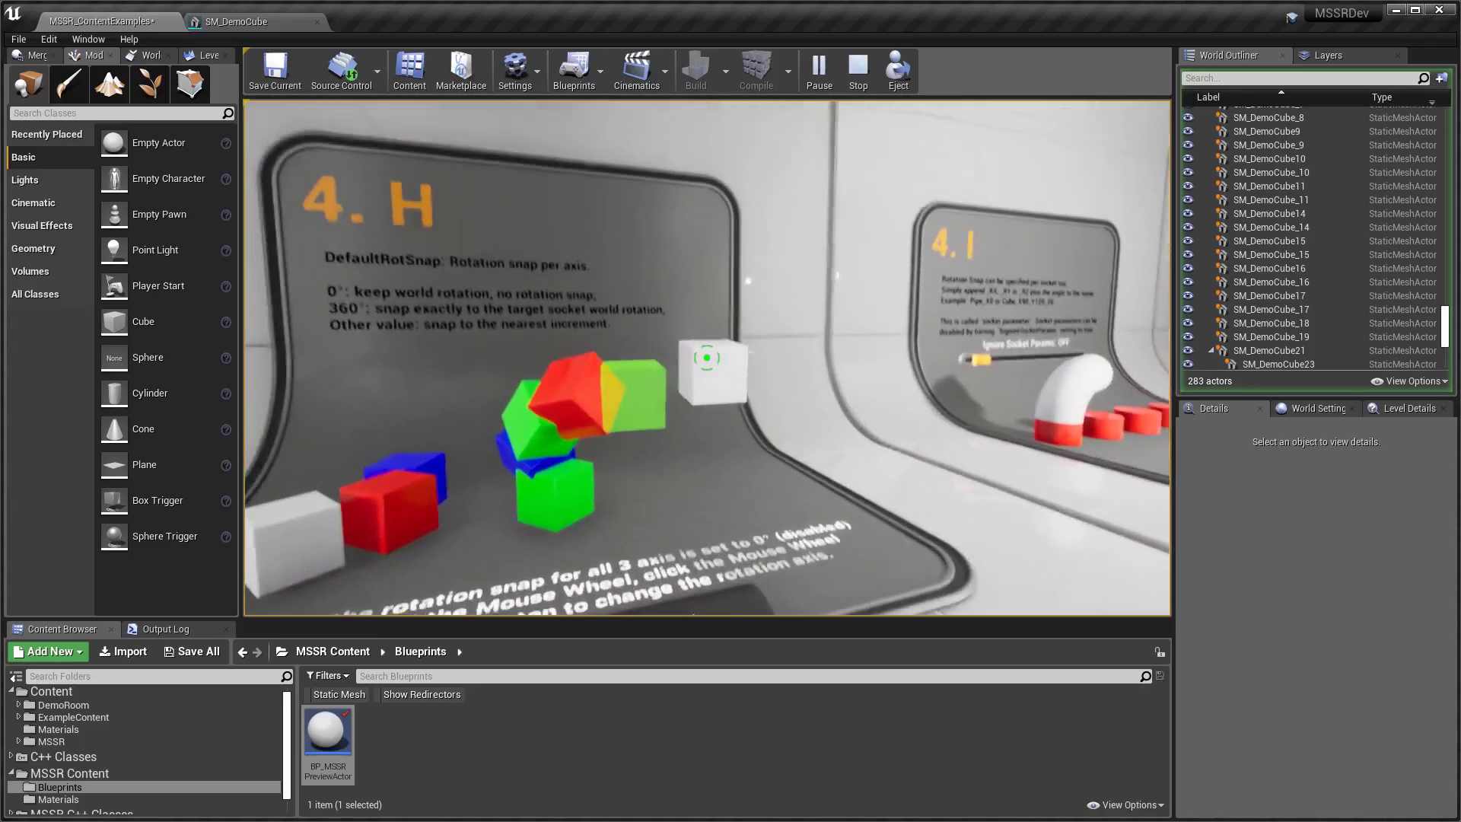
pyautogui.click(707, 358)
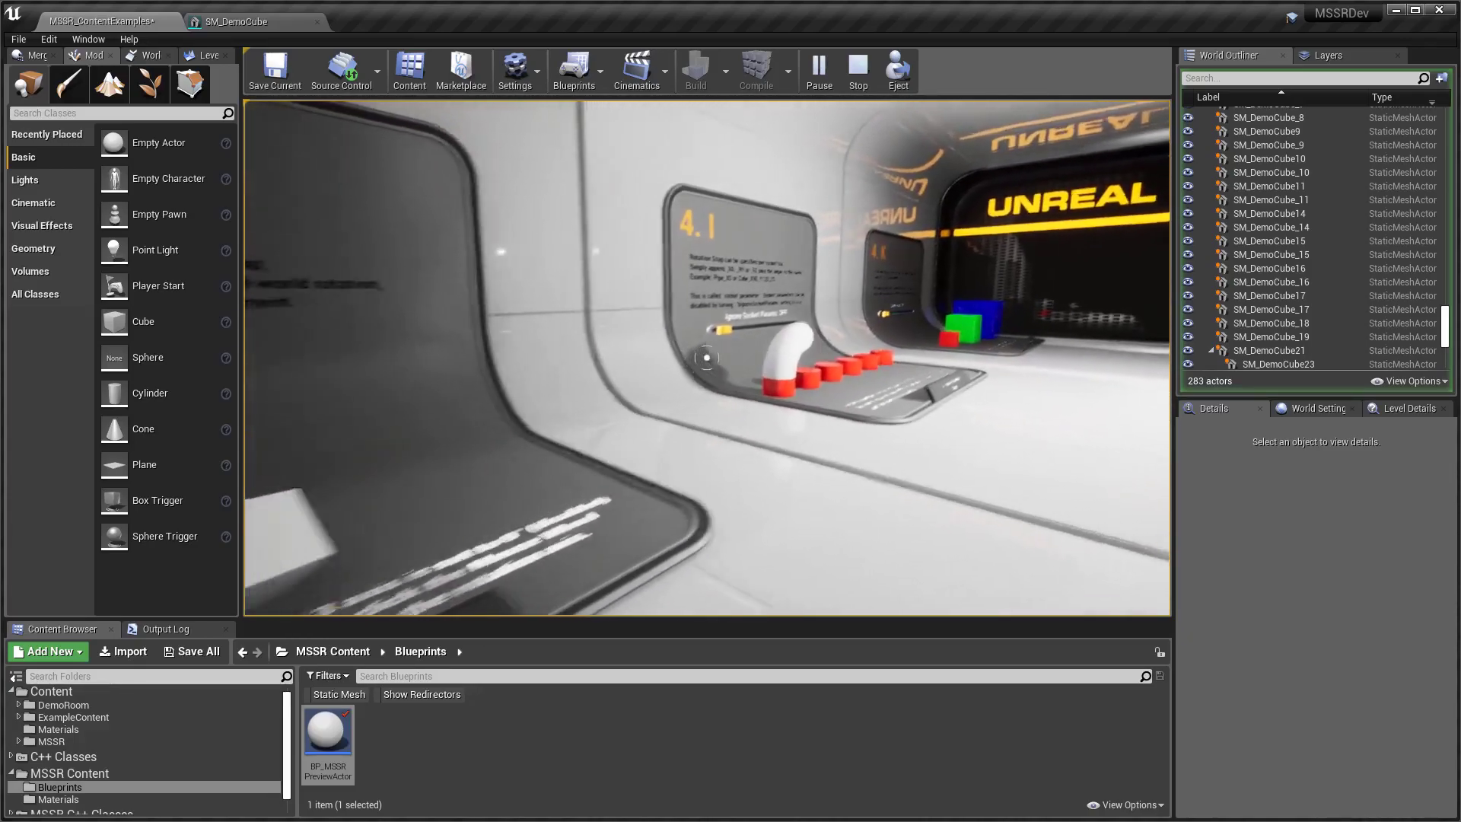
# Walk to display 4.I and examine the row of red pipes and their socket parameter names.
pyautogui.press('d')
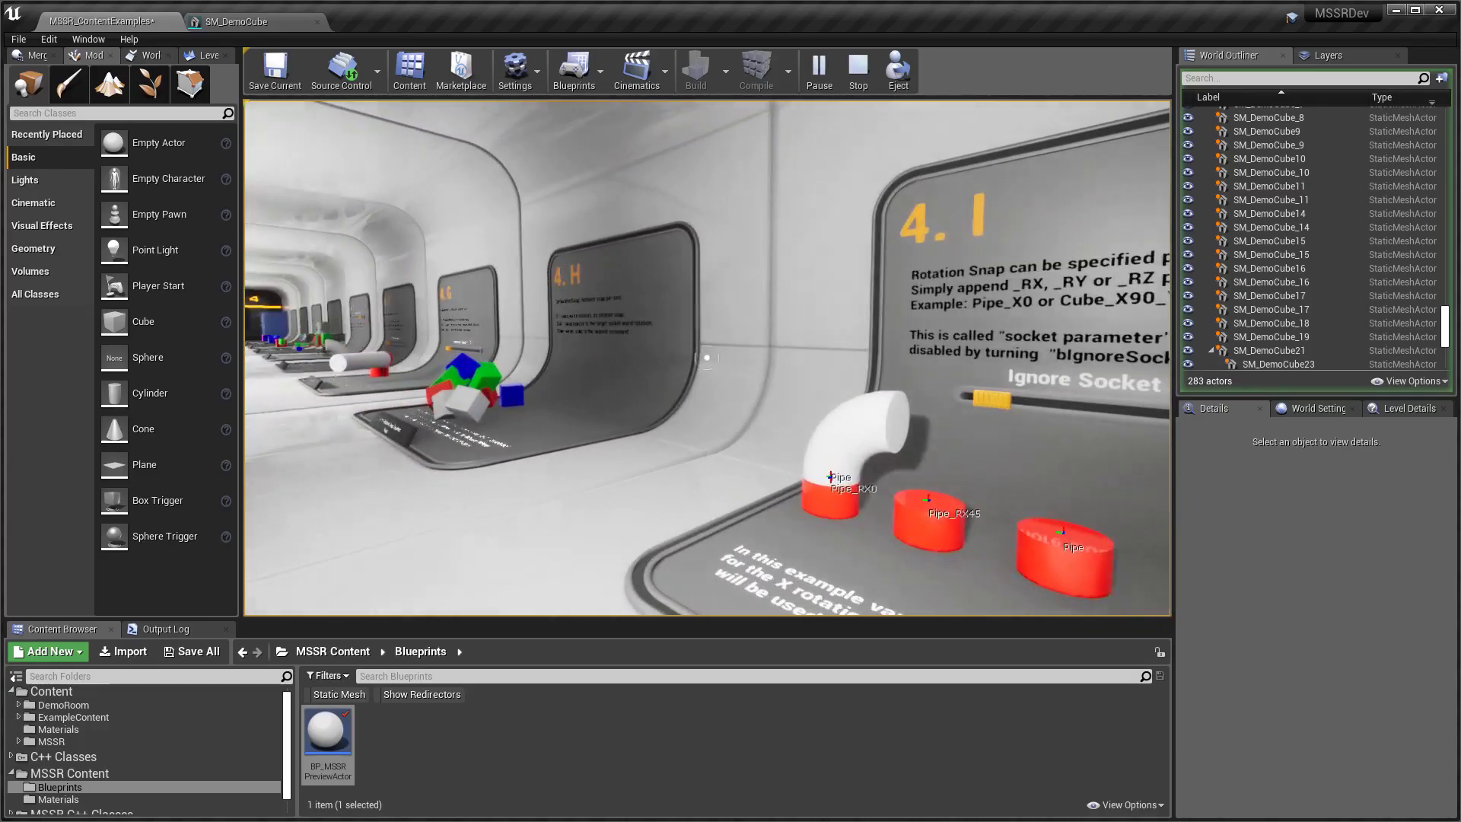
pyautogui.press('w')
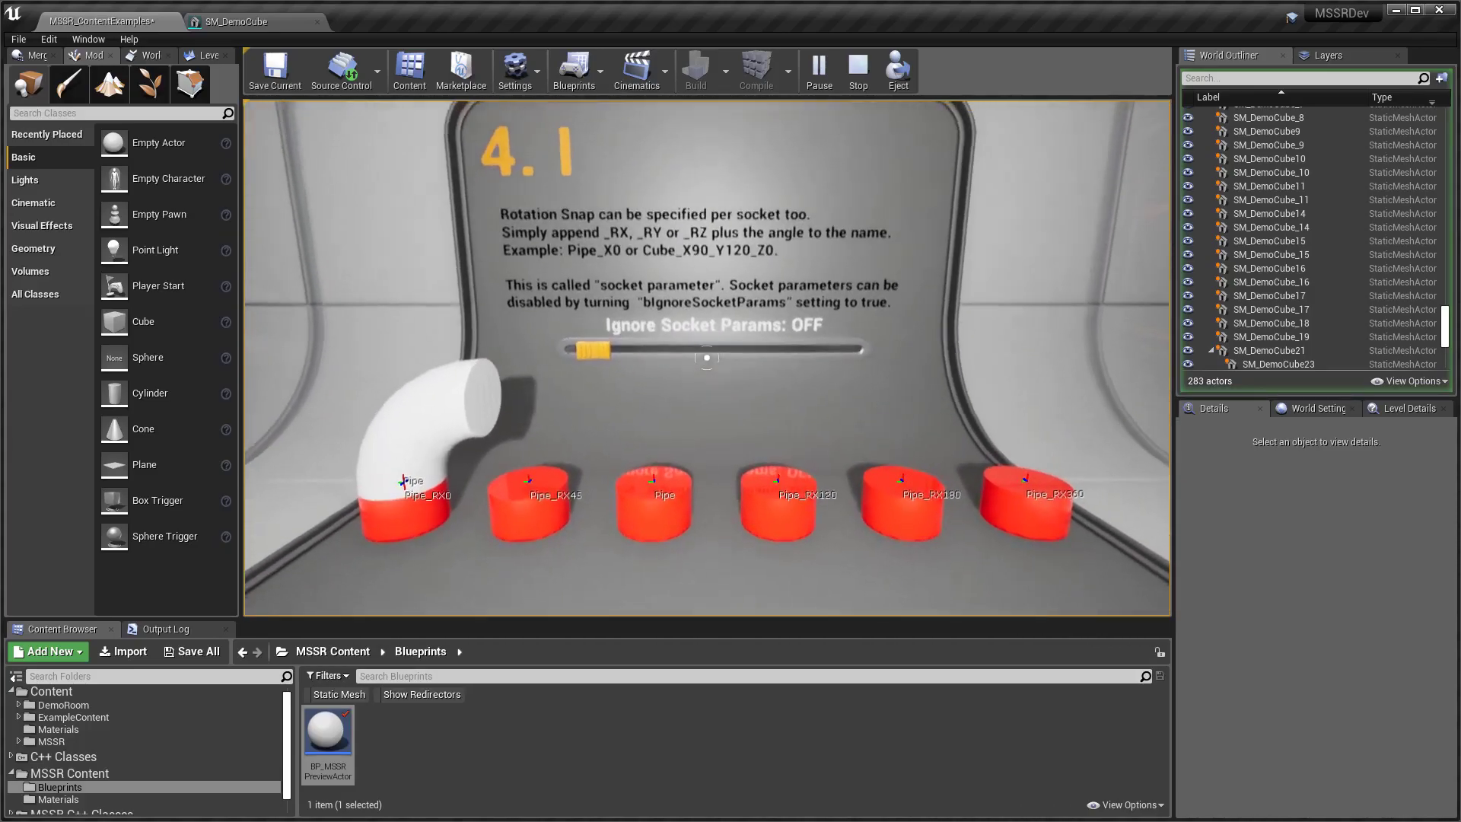
pyautogui.press('d')
pyautogui.press('s')
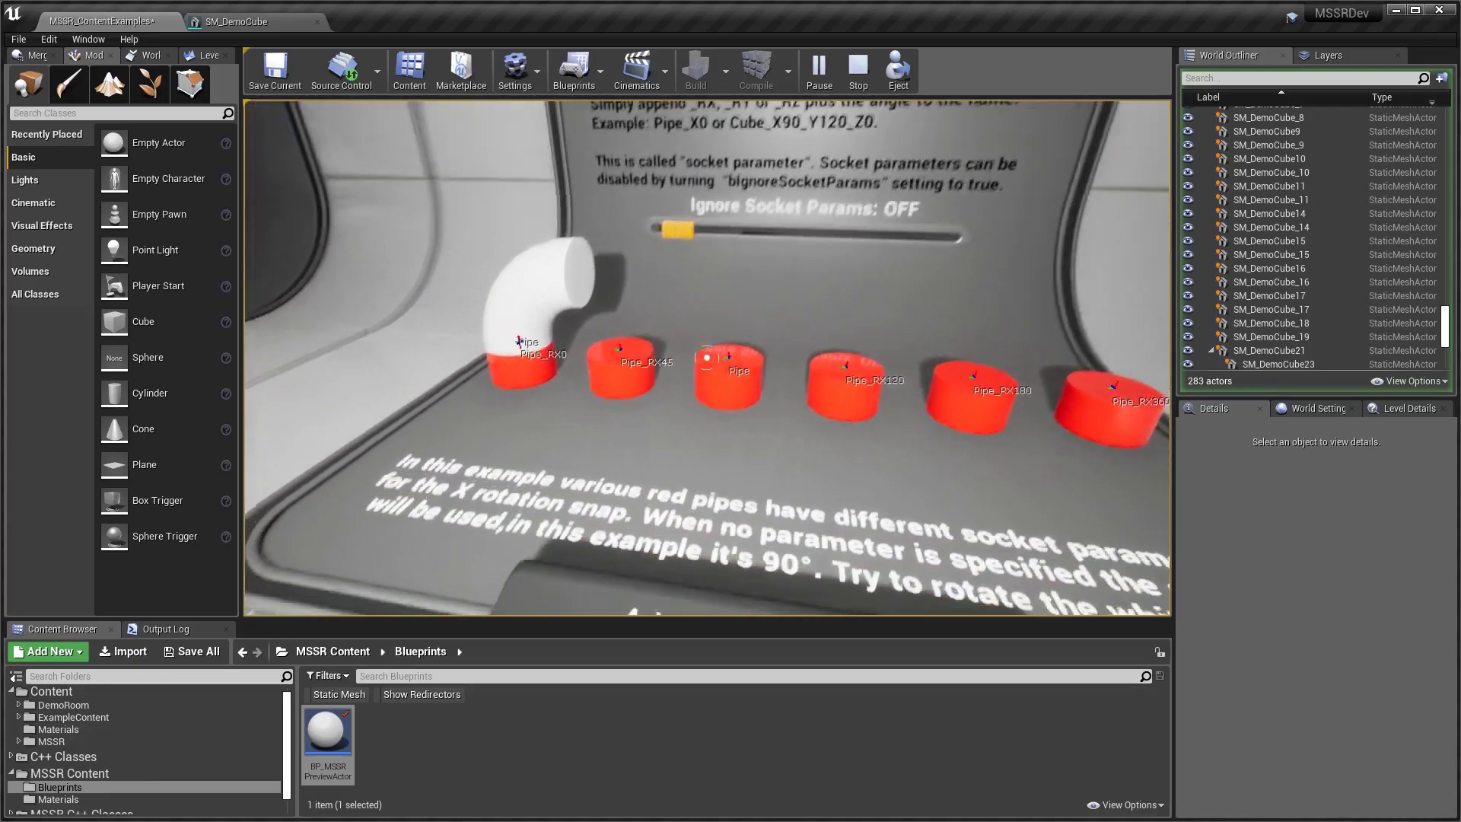
pyautogui.press('w')
pyautogui.press('a')
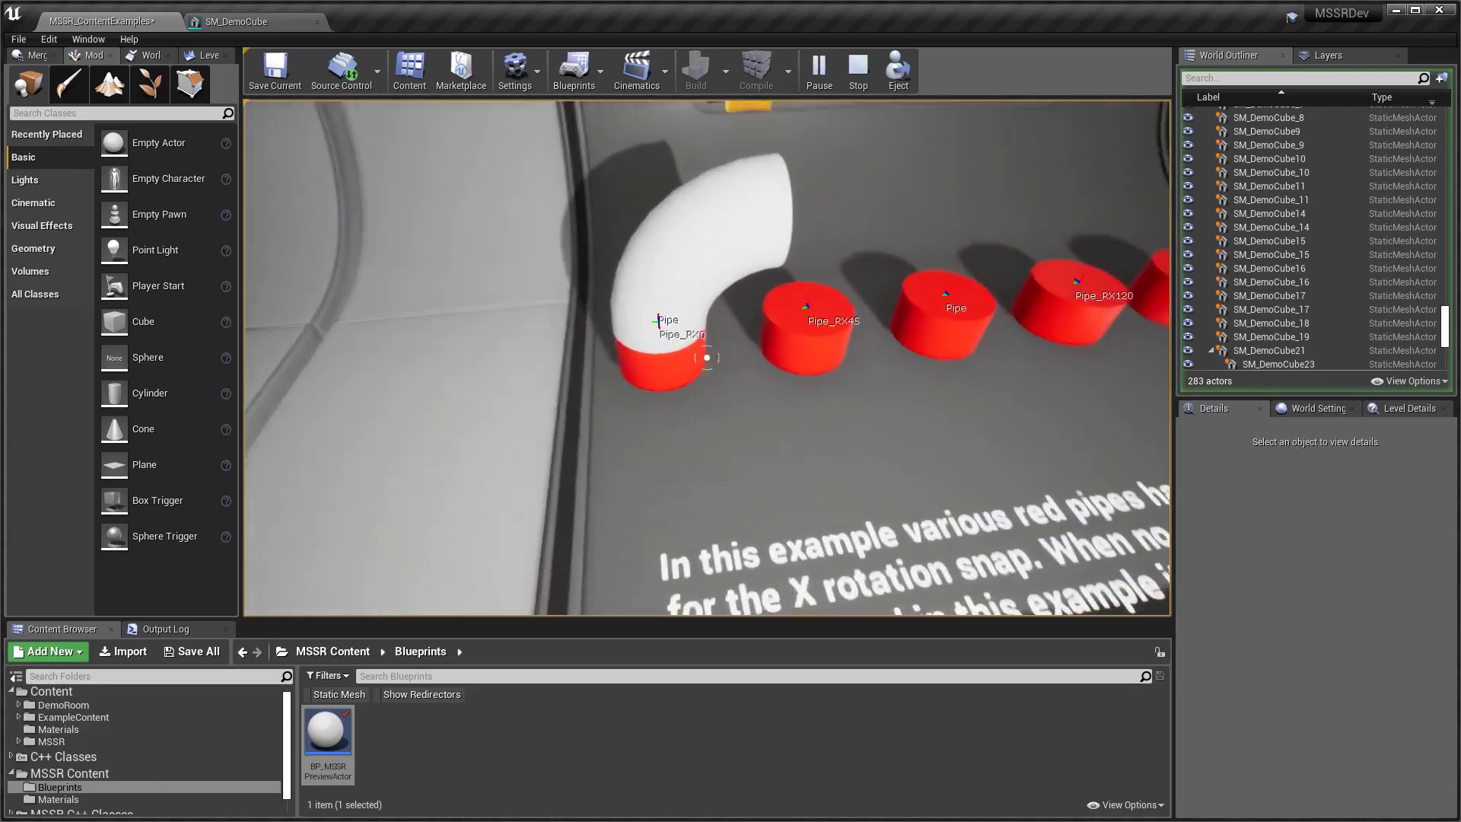
pyautogui.press('w')
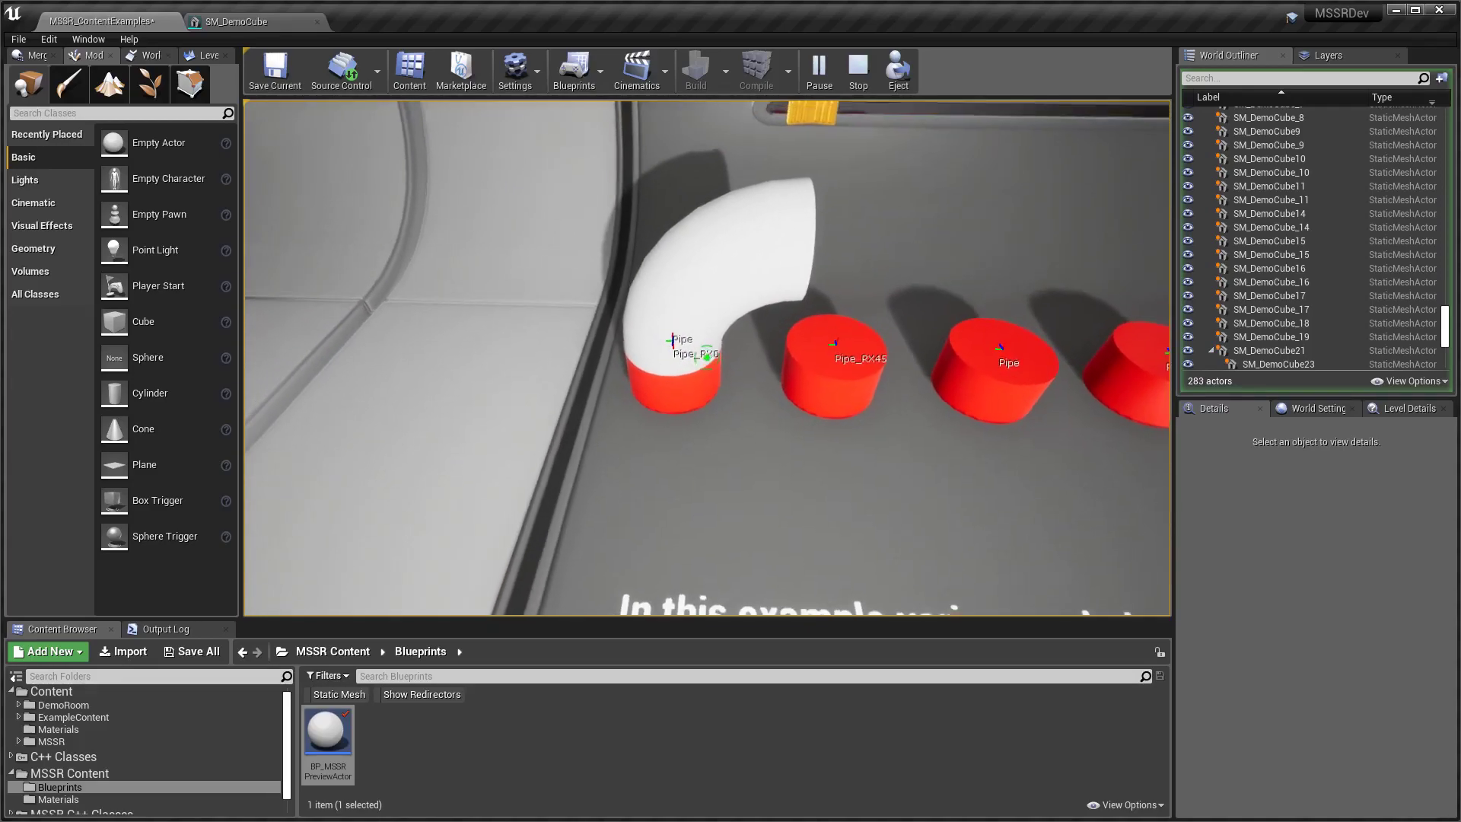
pyautogui.press('d')
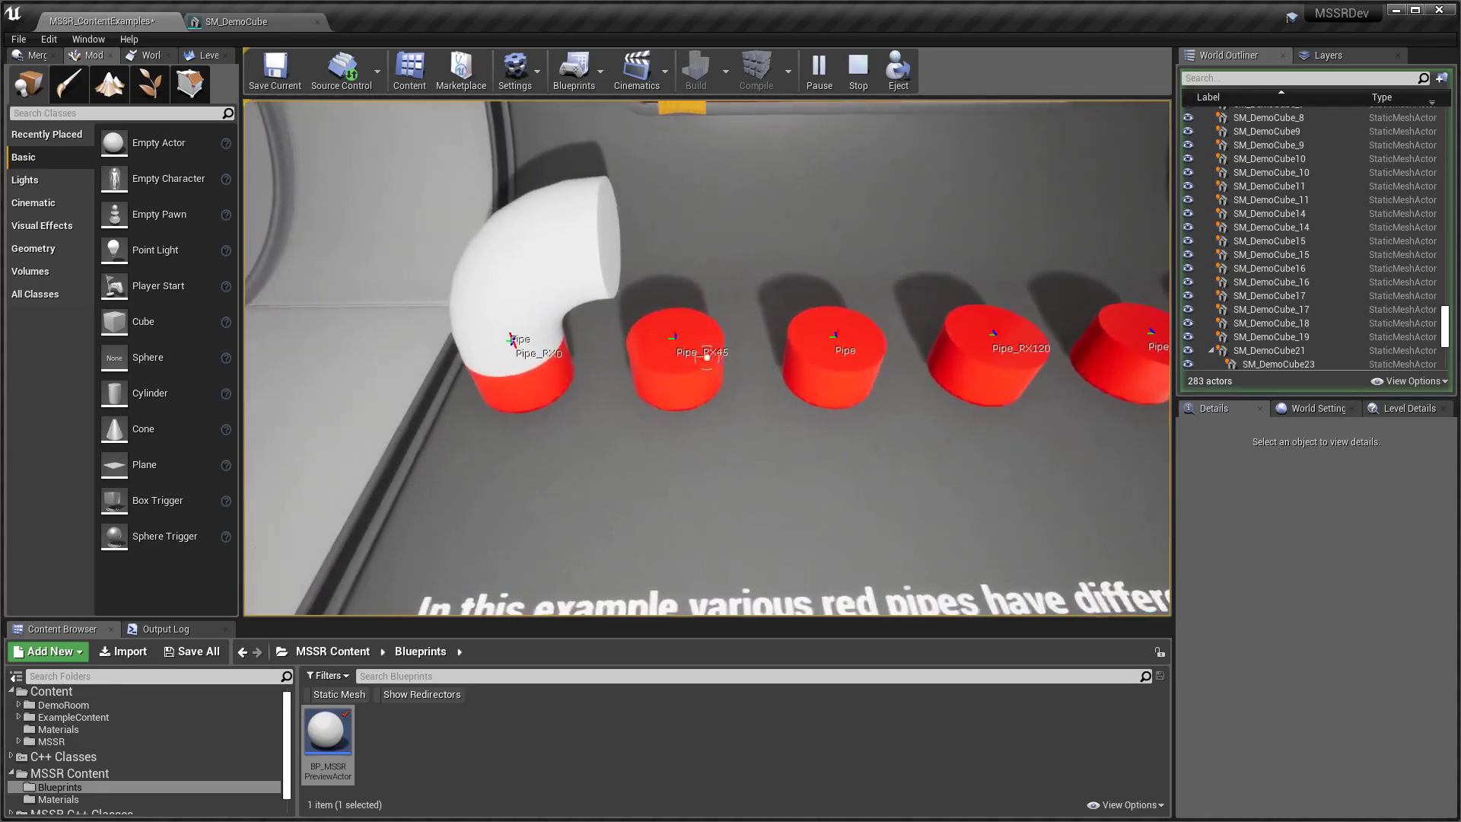
pyautogui.press('a')
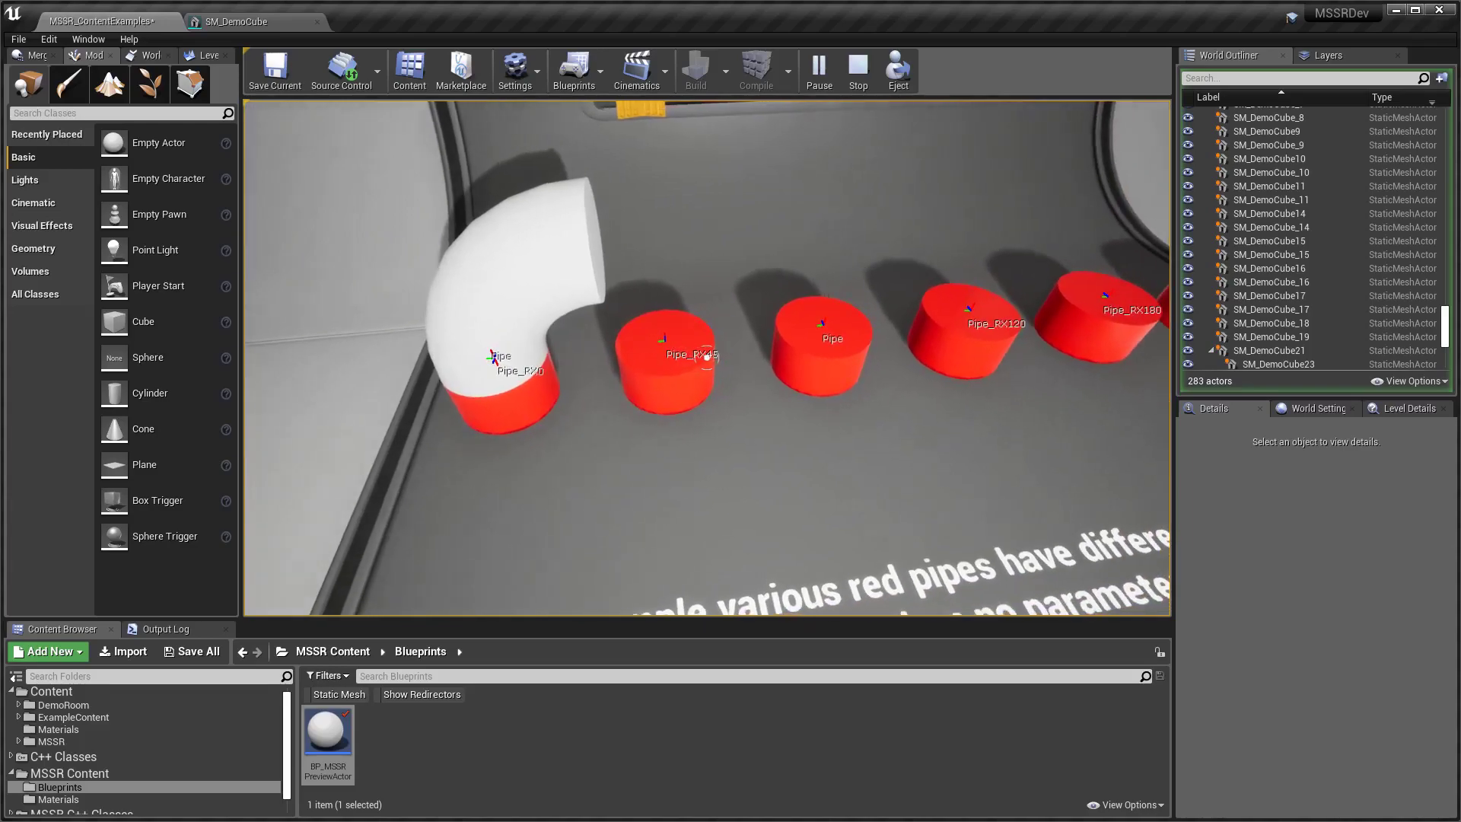
pyautogui.press('w')
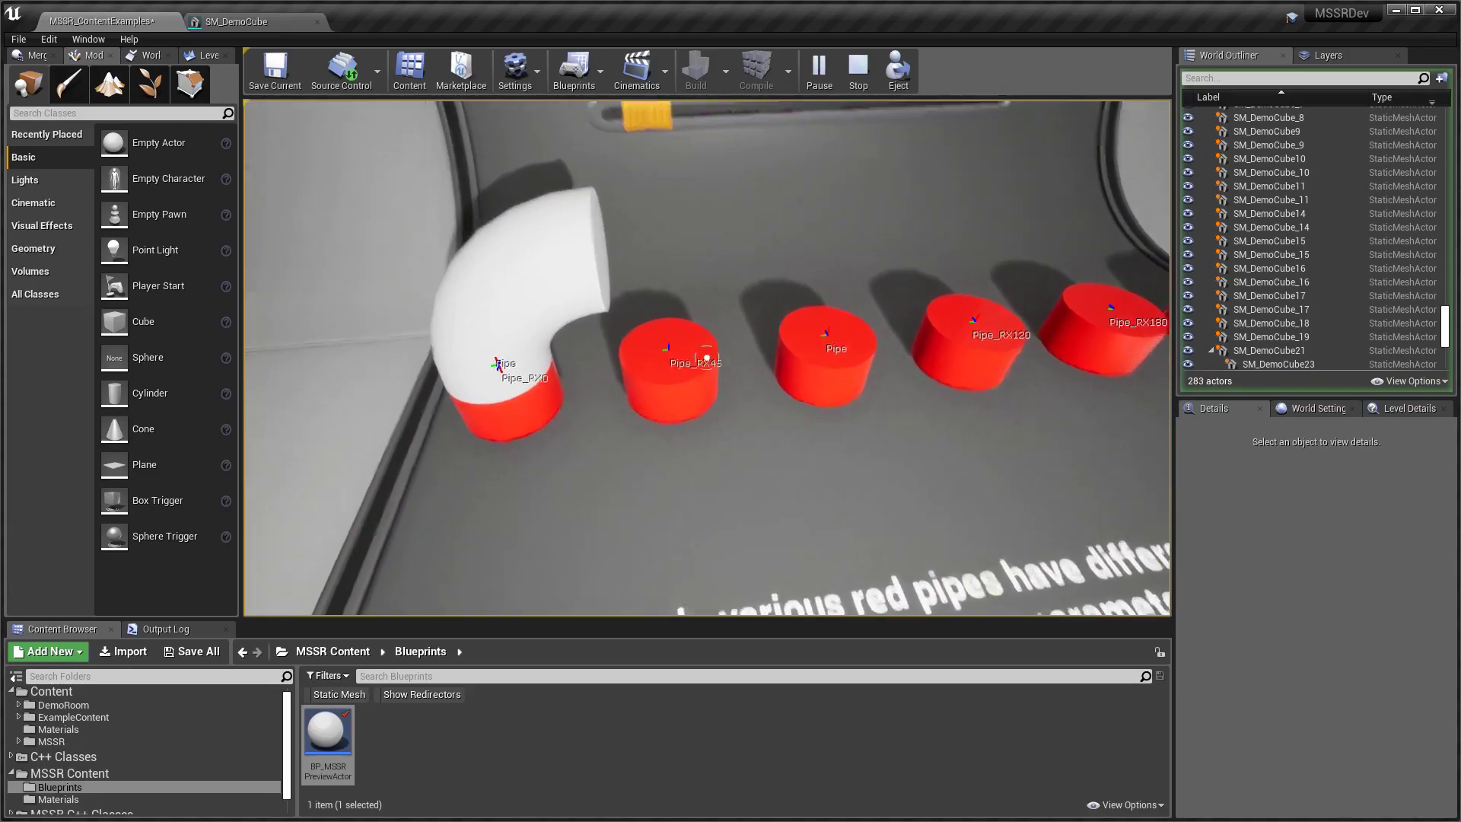
# Pick up the white elbow pipe and rotate it above the Pipe_RX45 socket to preview its snapping.
pyautogui.click(706, 357)
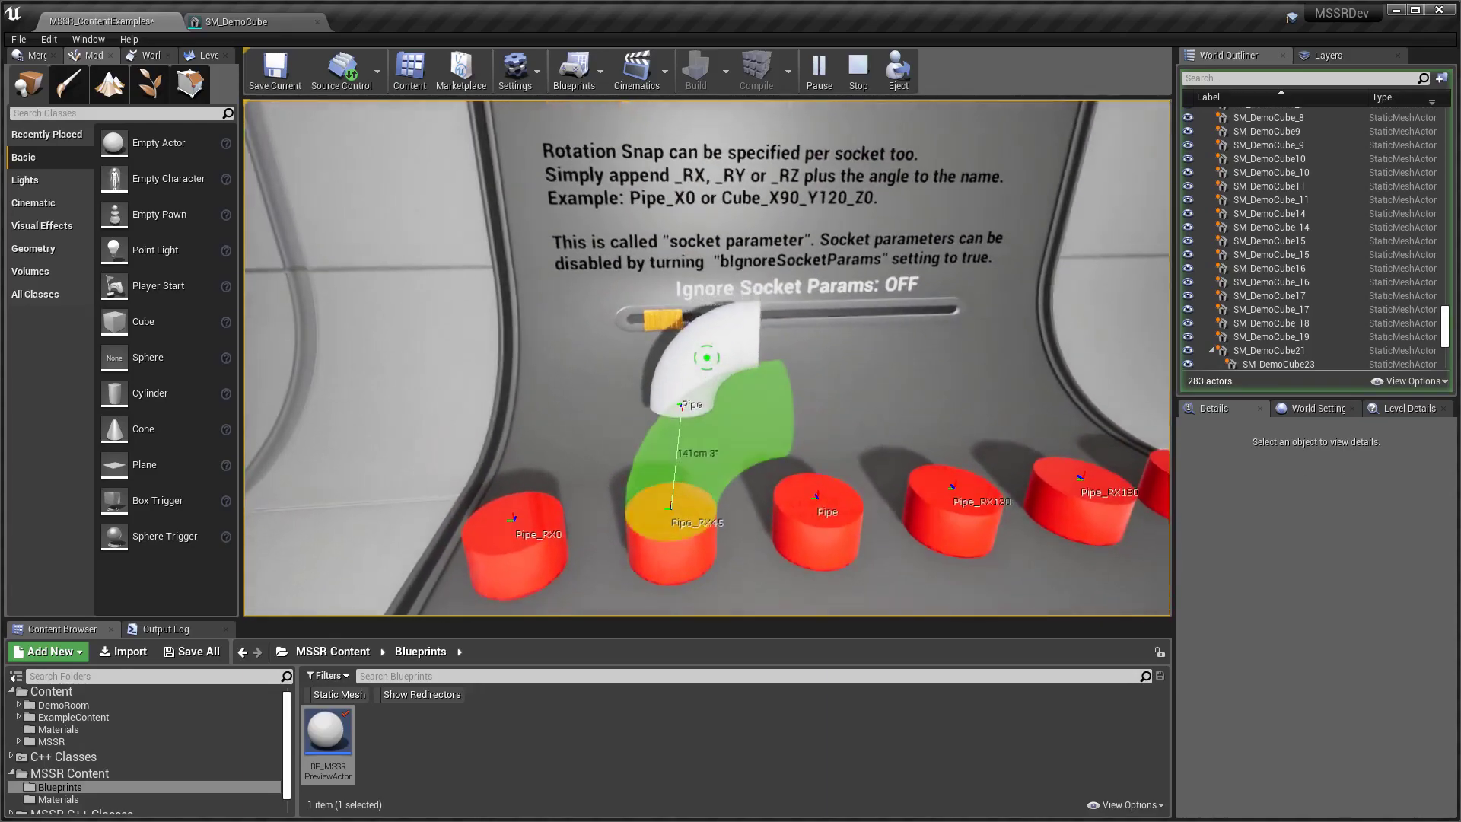
pyautogui.scroll(5, 706, 357)
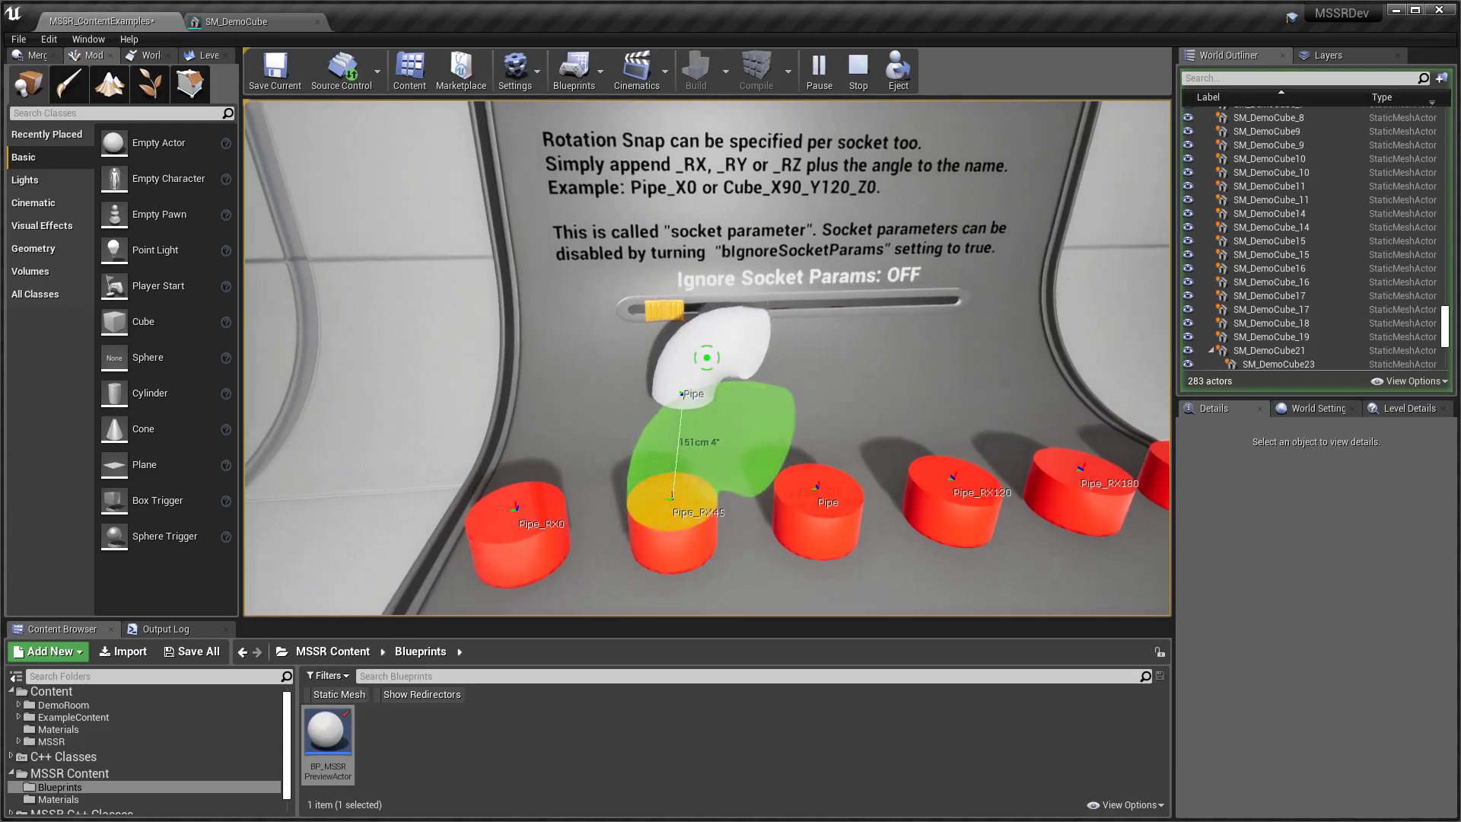
pyautogui.scroll(5, 706, 357)
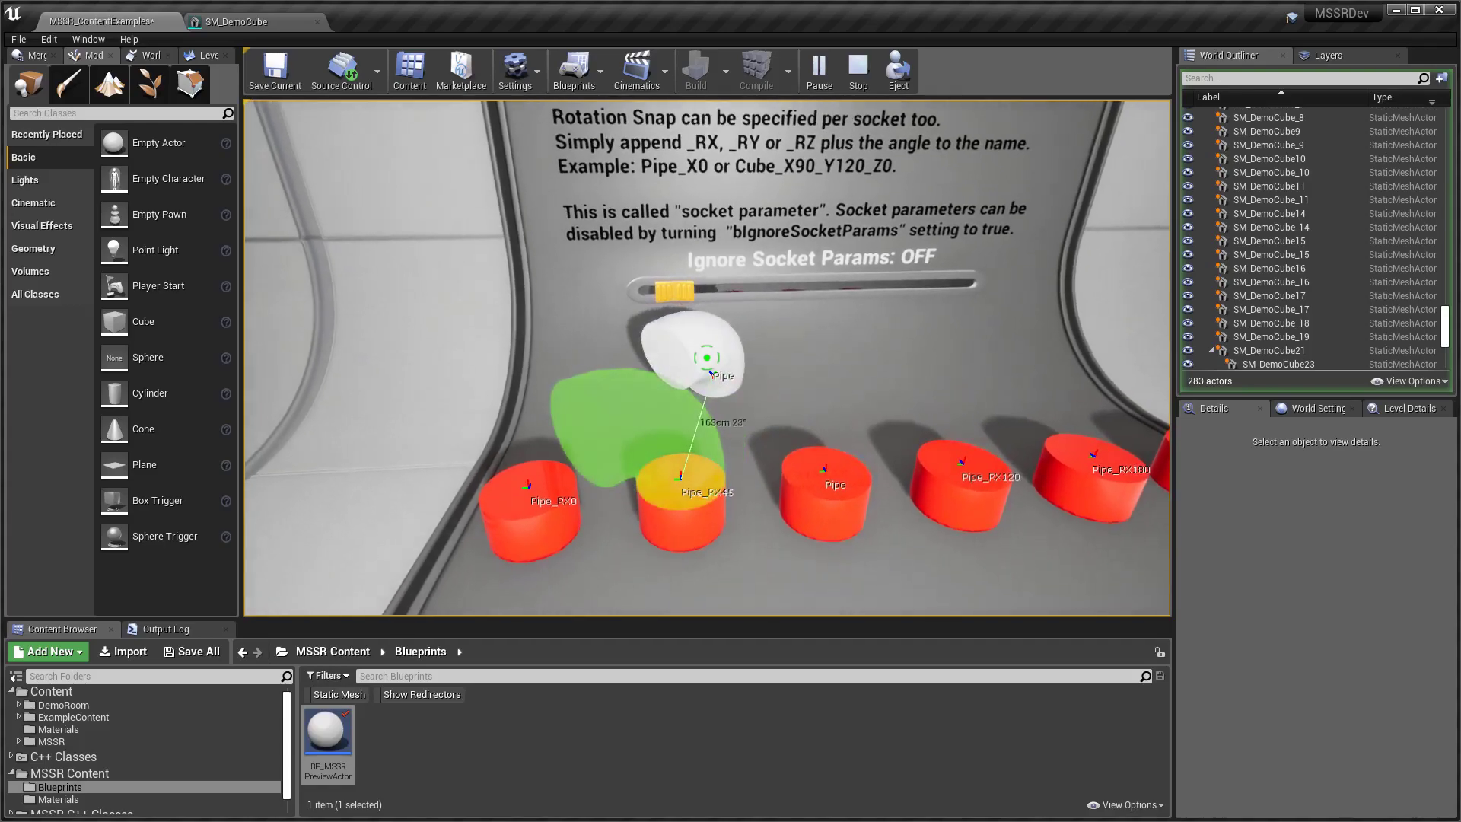
pyautogui.scroll(5, 707, 357)
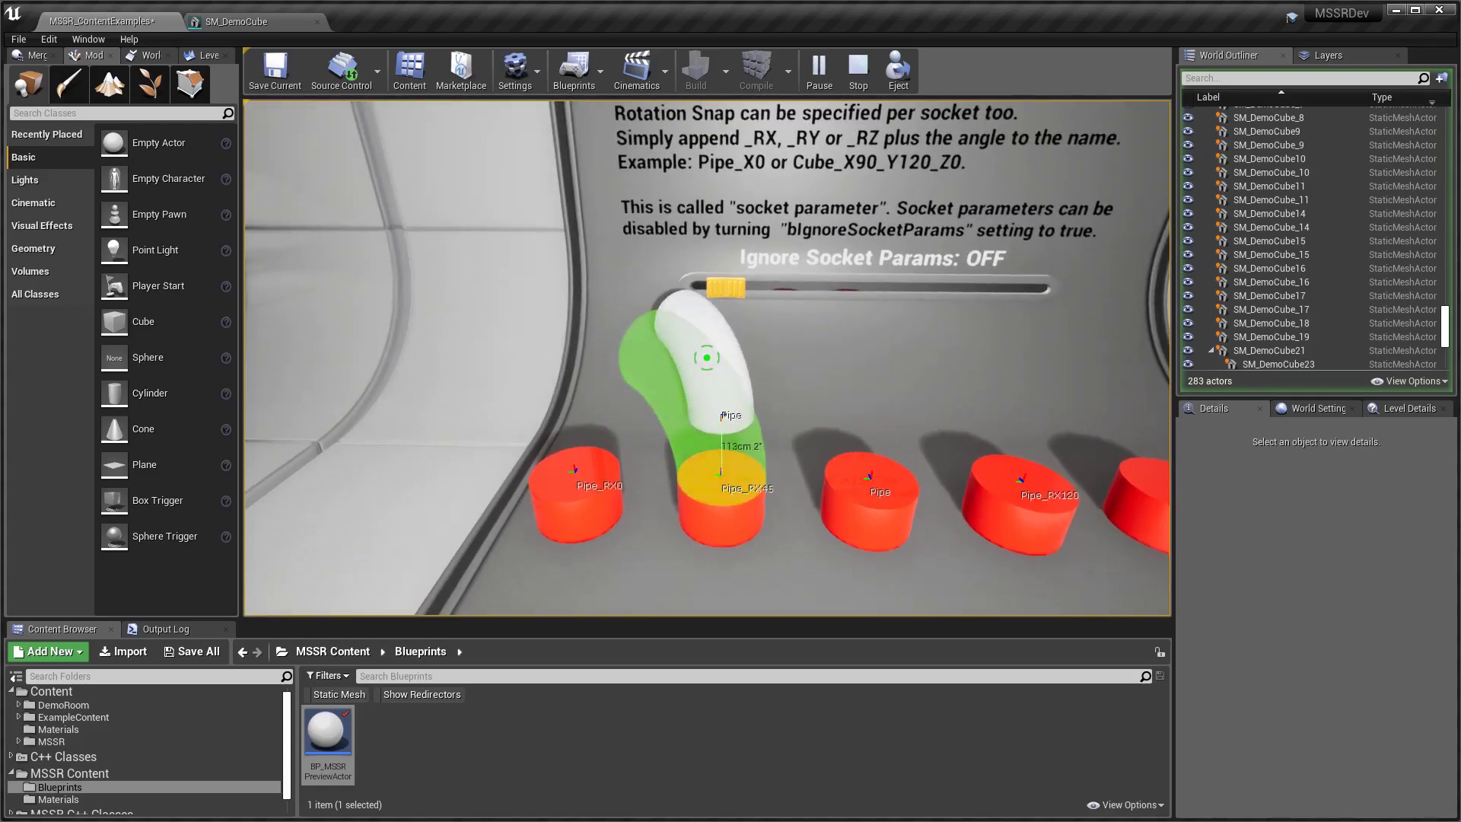
# Move the held elbow pipe above the red pipe without a socket parameter and rotate it to preview the default snap.
pyautogui.press('d')
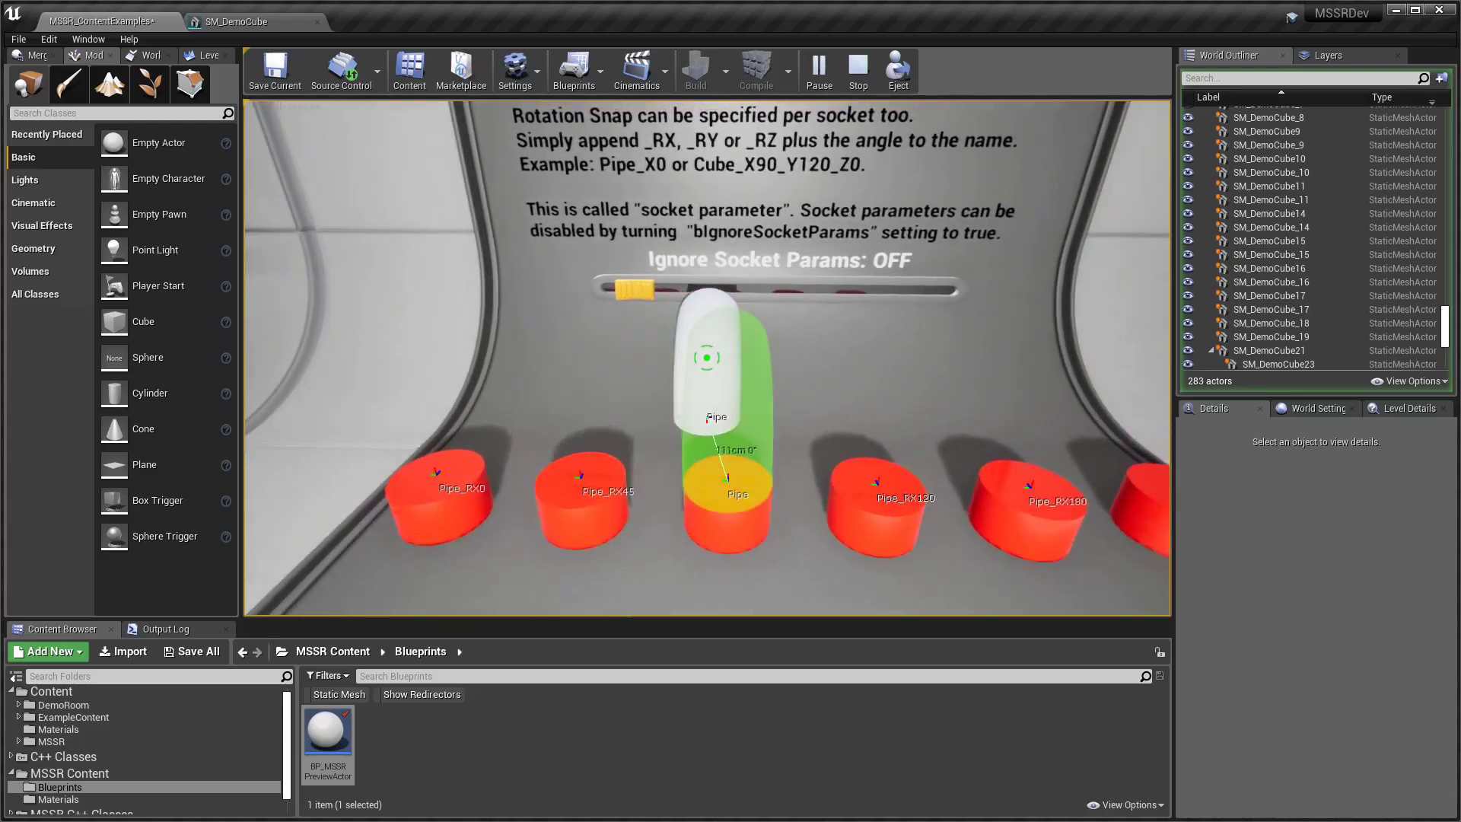
pyautogui.press('w')
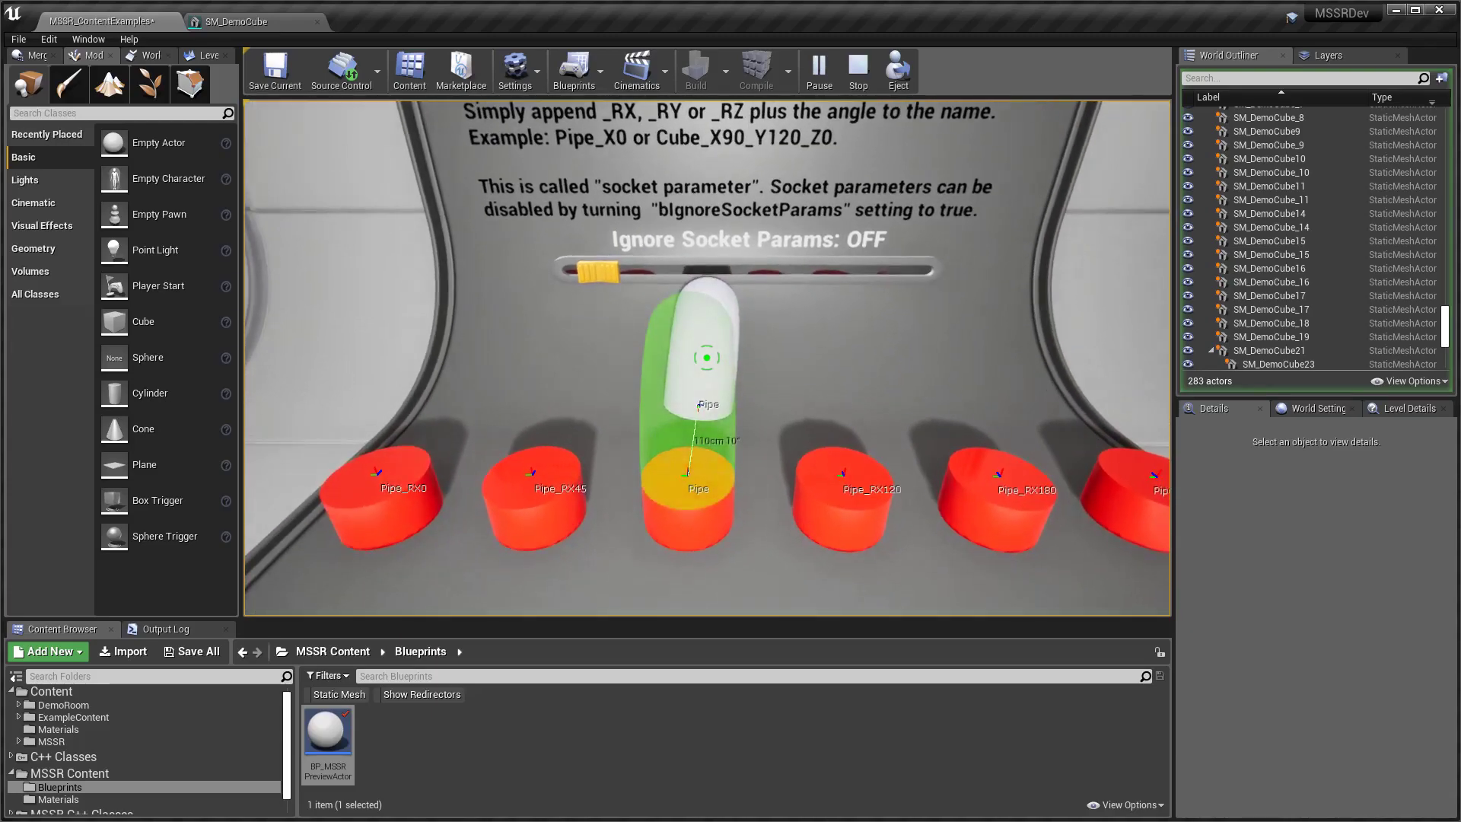
pyautogui.scroll(-5, 707, 357)
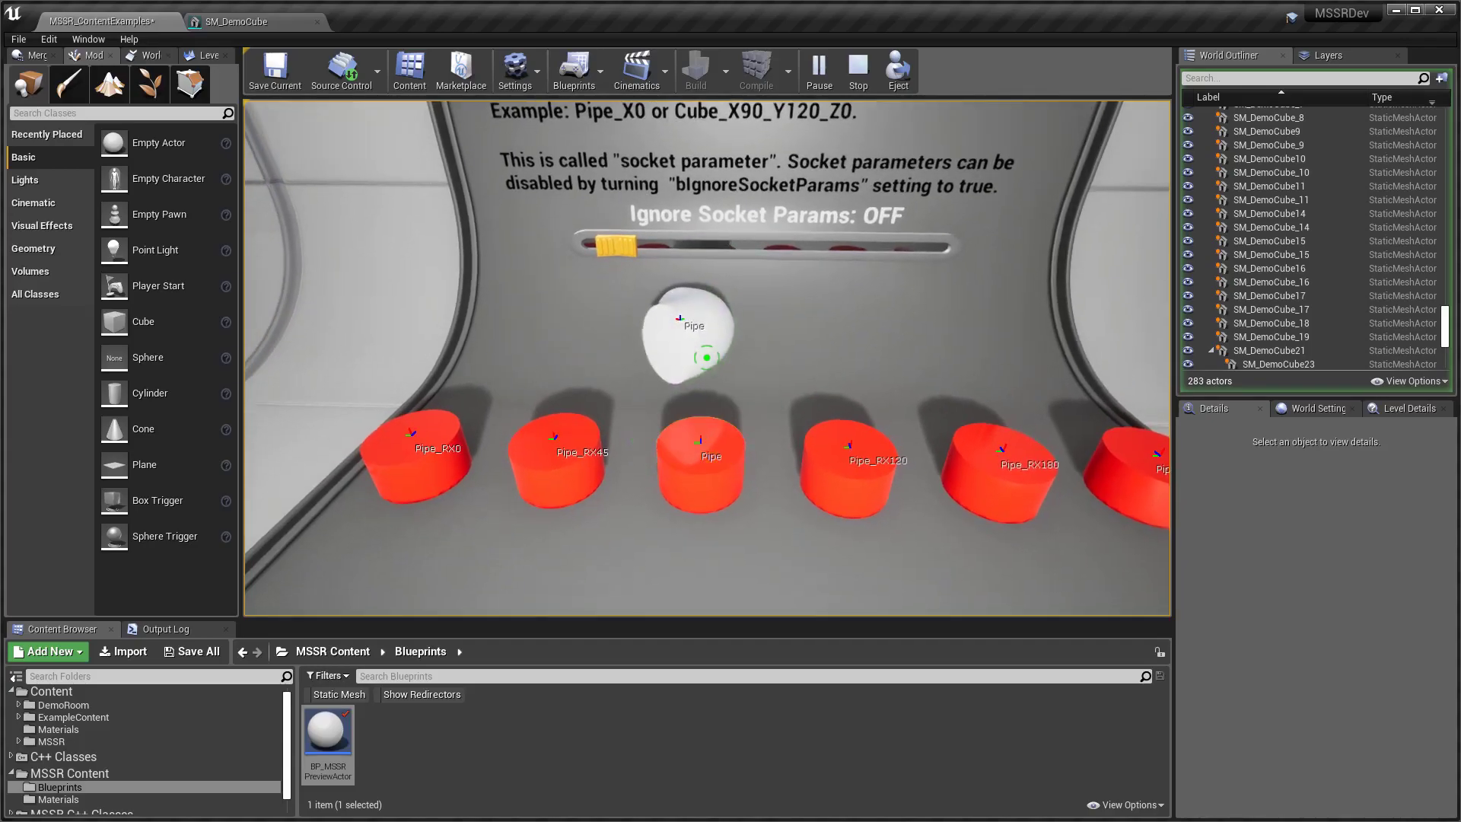
pyautogui.scroll(5, 706, 357)
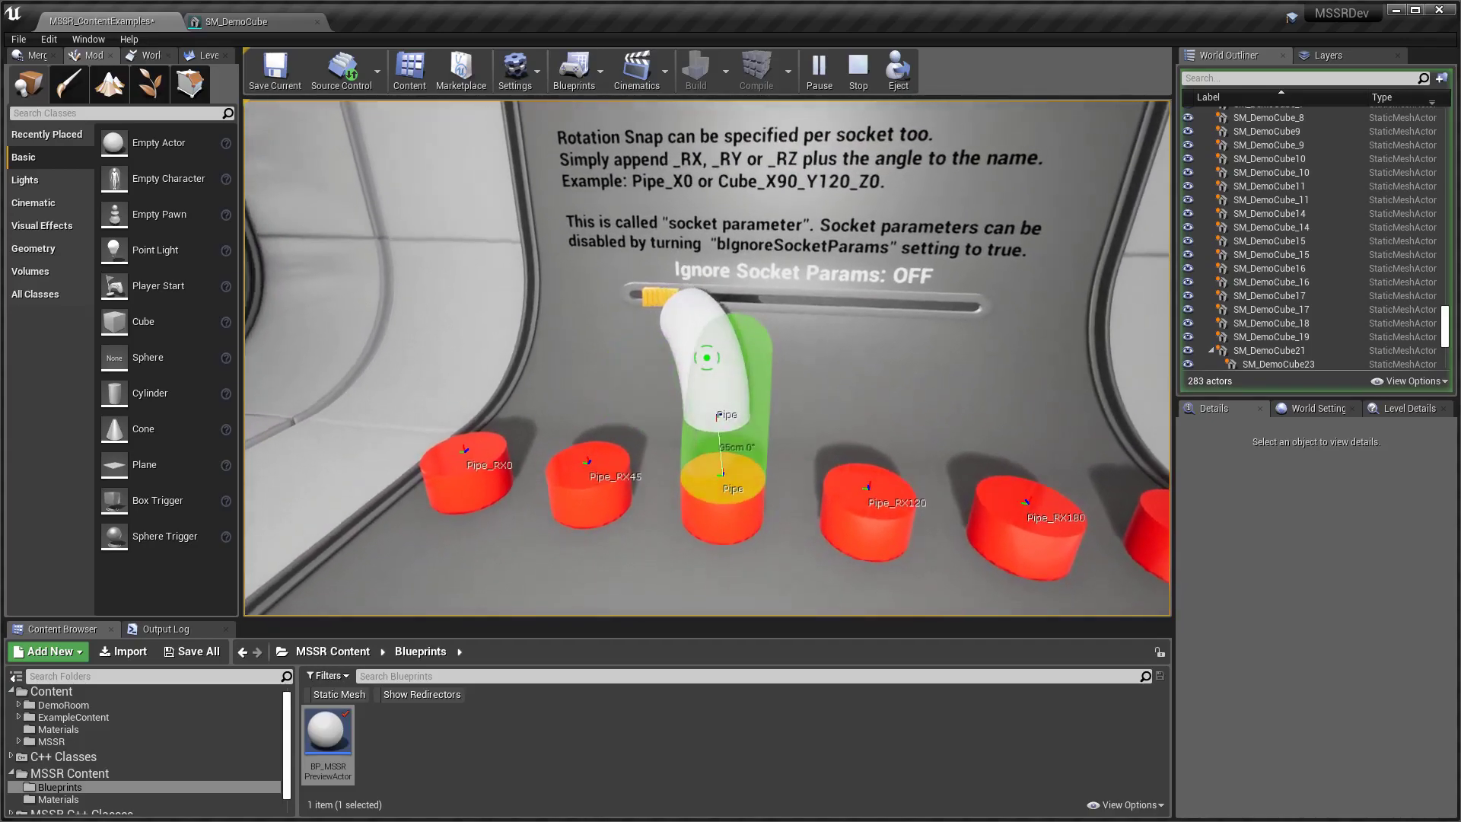
# Carry the white elbow pipe to the Pipe_RX360 socket and preview its snap alignment there.
pyautogui.press('d')
pyautogui.press('d')
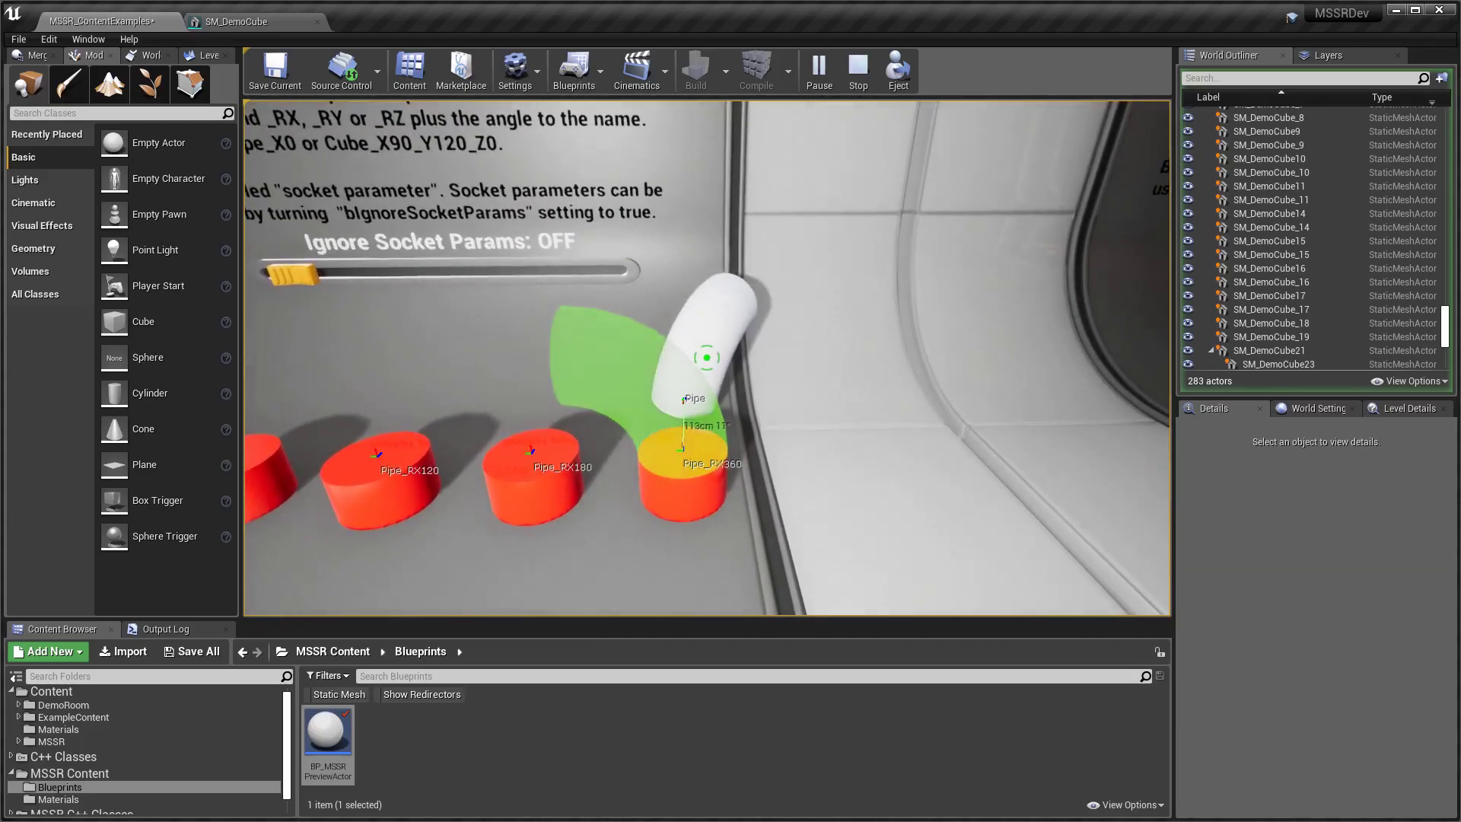
pyautogui.press('s')
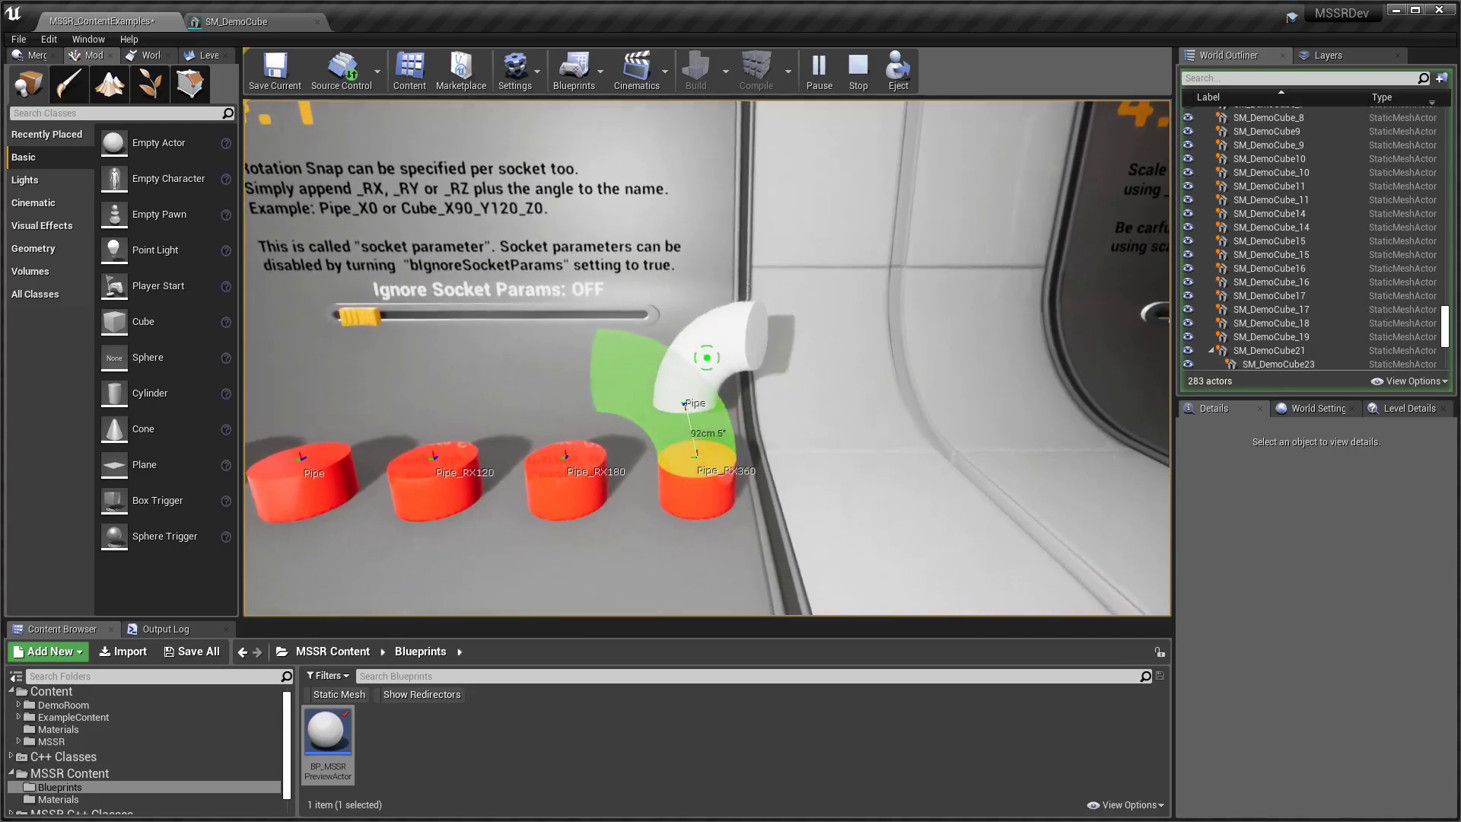
pyautogui.press('a')
pyautogui.moveTo(707, 357); pyautogui.dragTo(707, 358)
pyautogui.press('d')
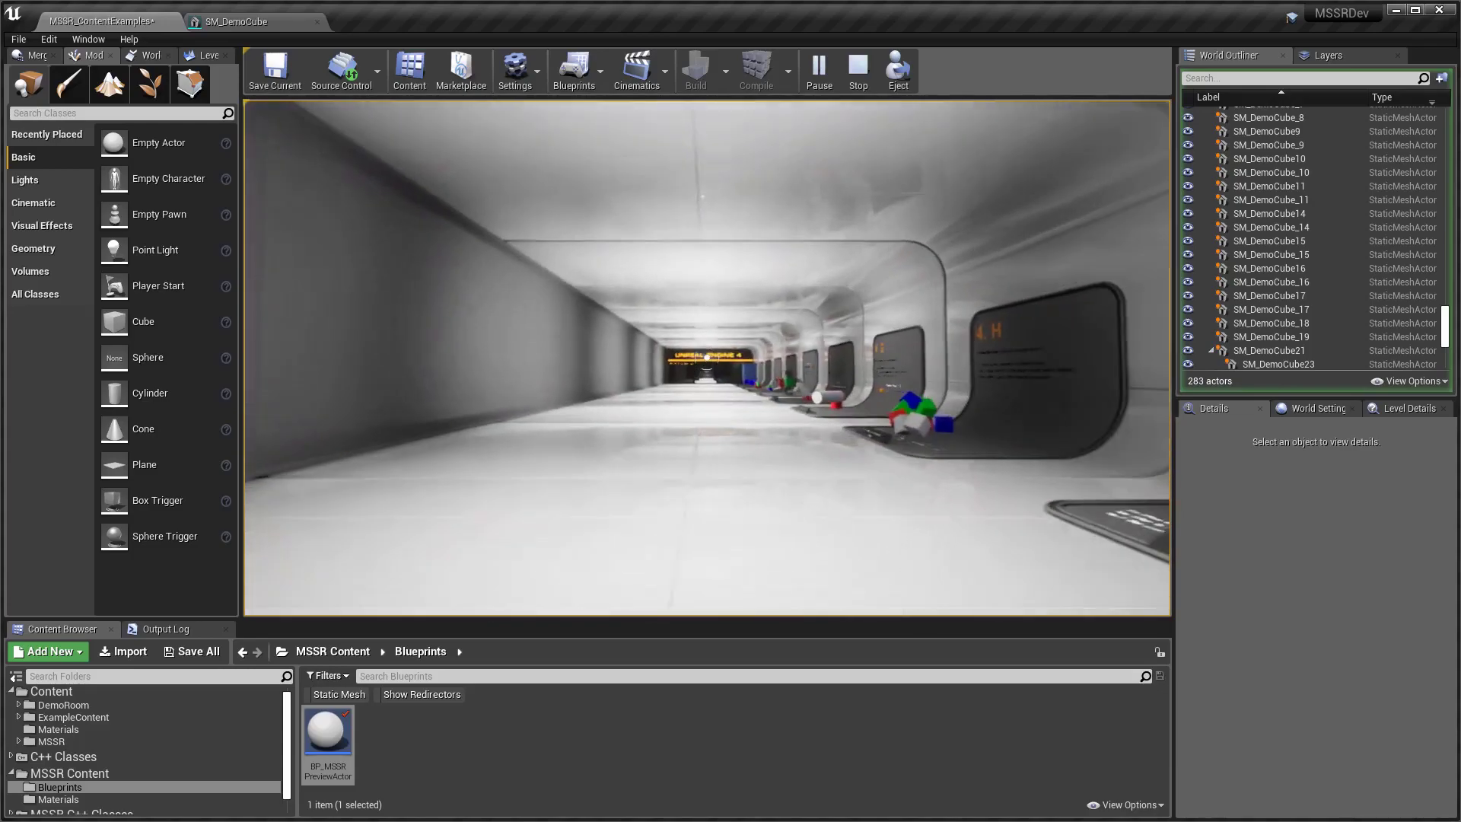
# Stop the play session, enlarge the Content Browser on the root Content folder and collapse the MSSR Content folder.
pyautogui.press('Escape')
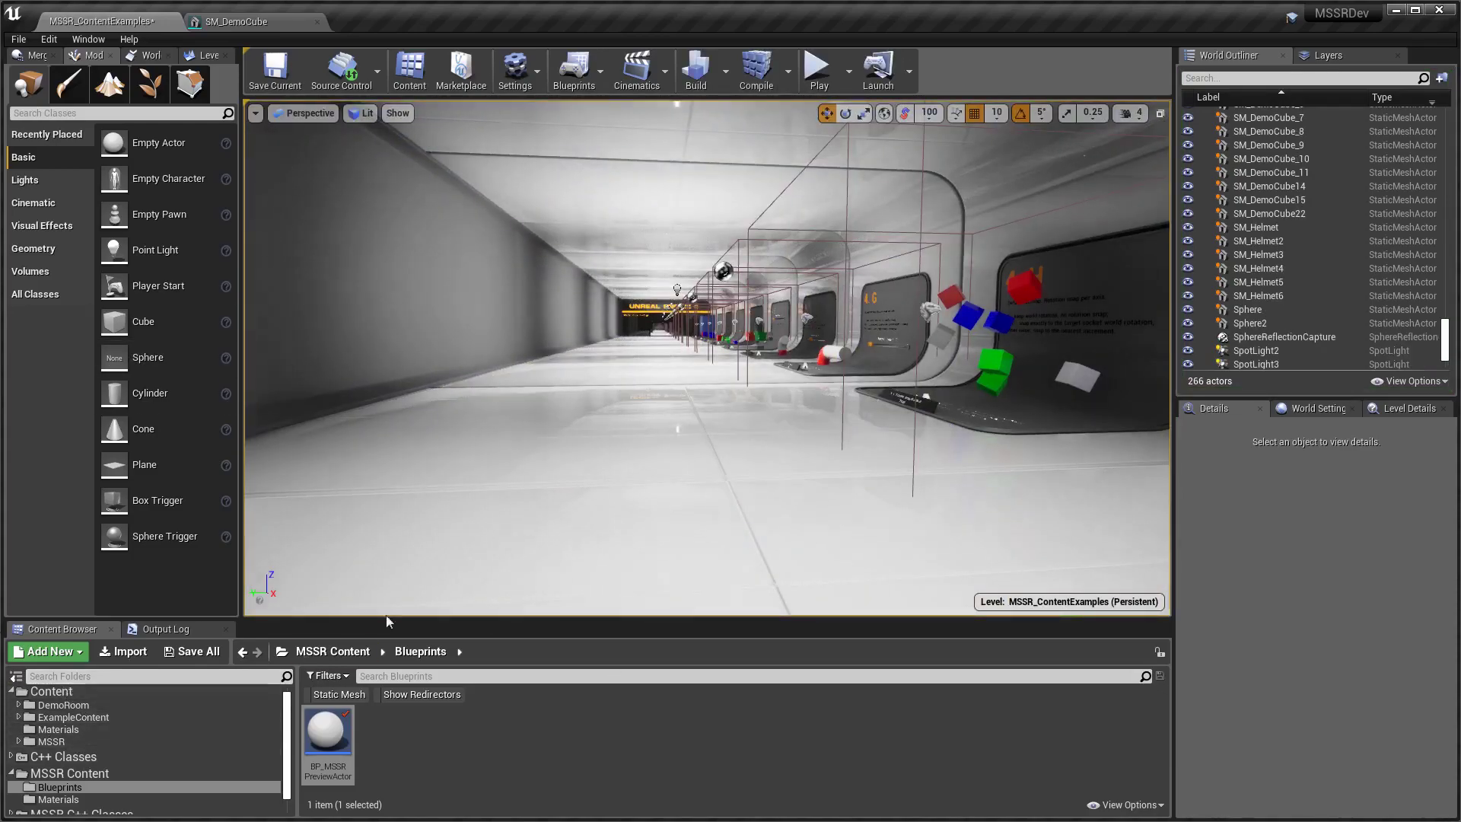
pyautogui.moveTo(459, 619); pyautogui.dragTo(460, 560)
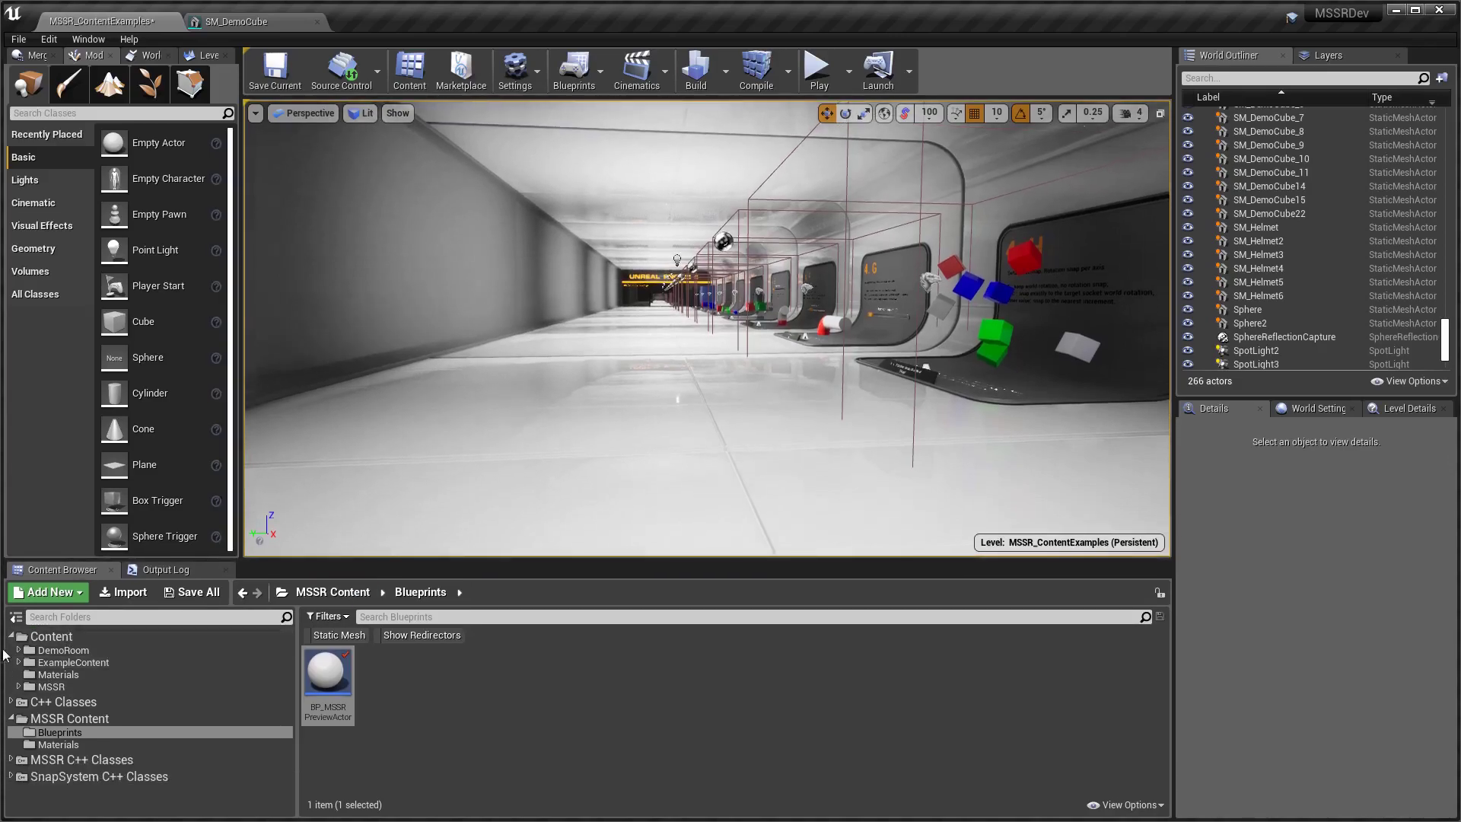
pyautogui.click(55, 637)
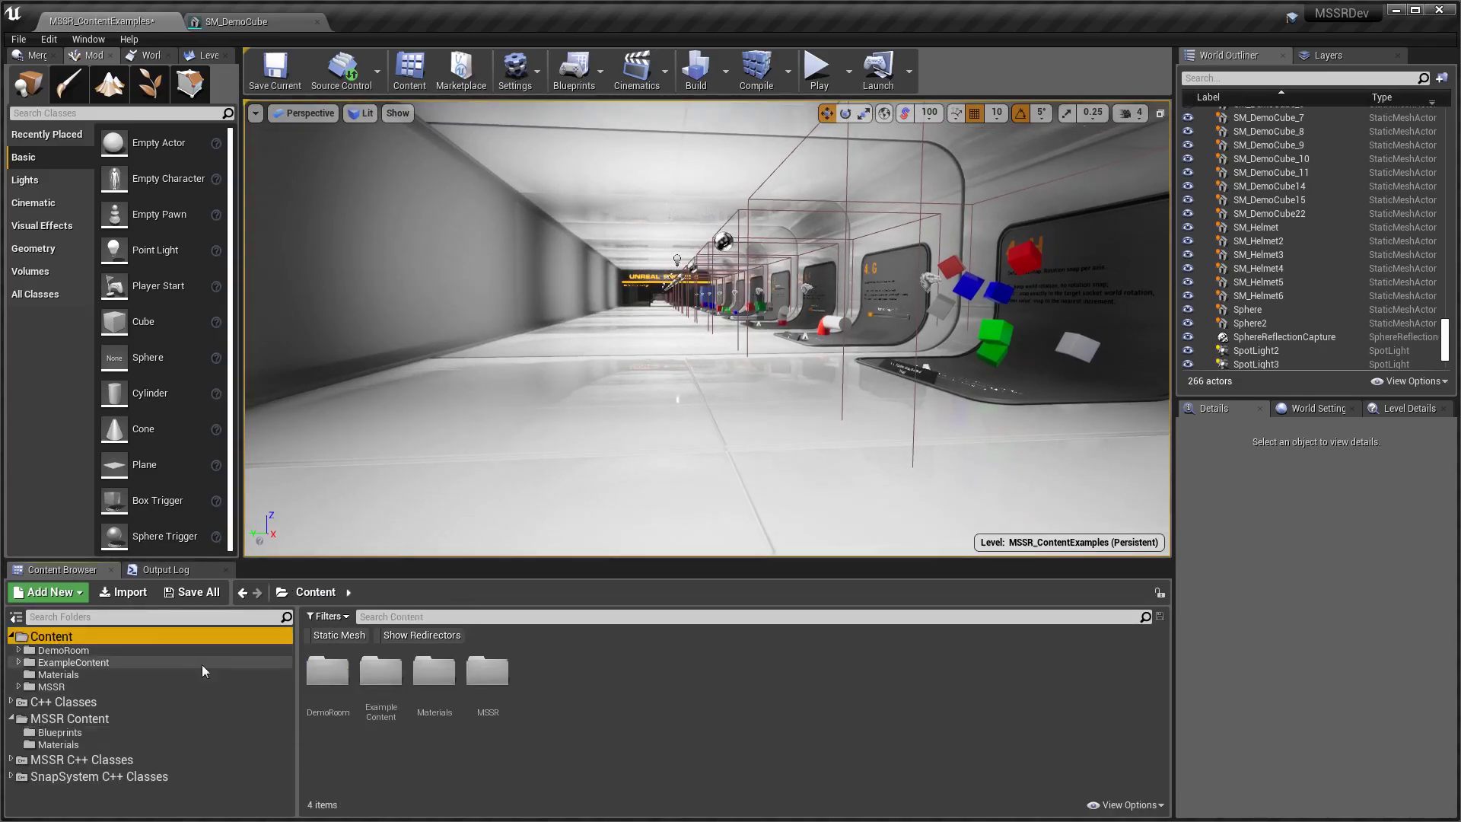
pyautogui.moveTo(646, 414); pyautogui.dragTo(646, 414, button='right')
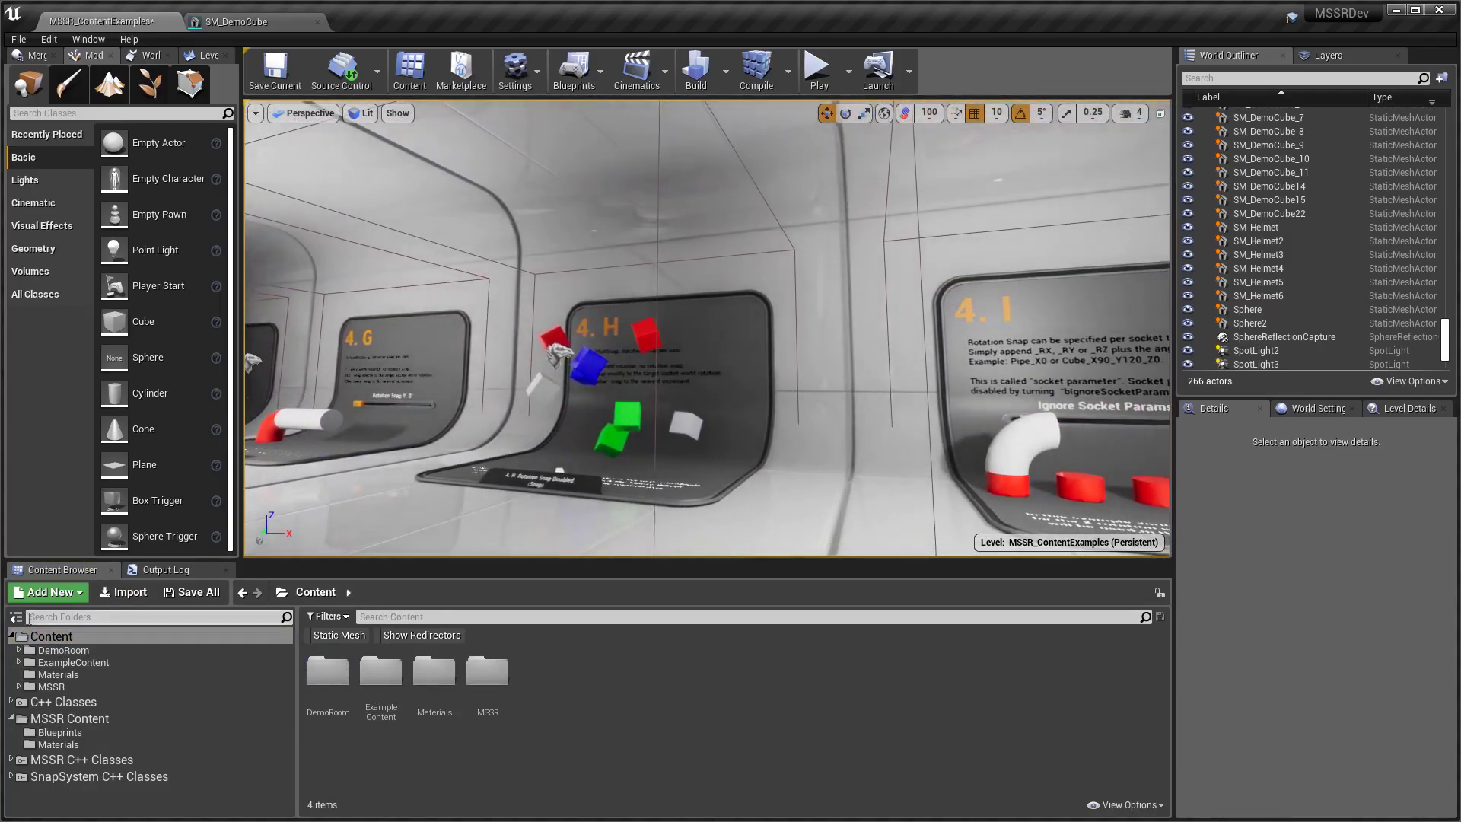
pyautogui.click(11, 721)
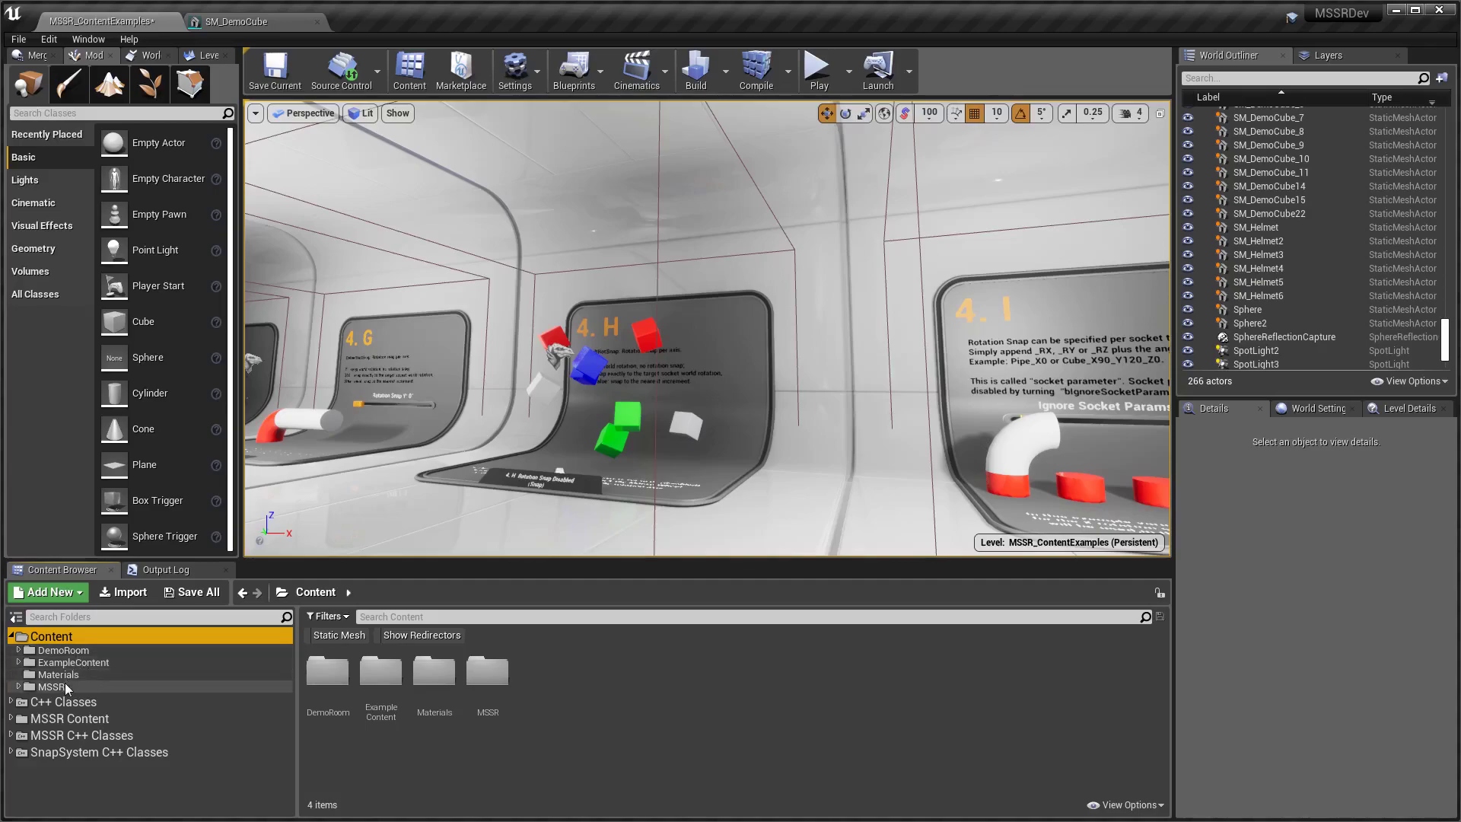
# Look through the DemoRoom, ExampleContent and Materials folders under Content.
pyautogui.click(56, 653)
pyautogui.click(62, 663)
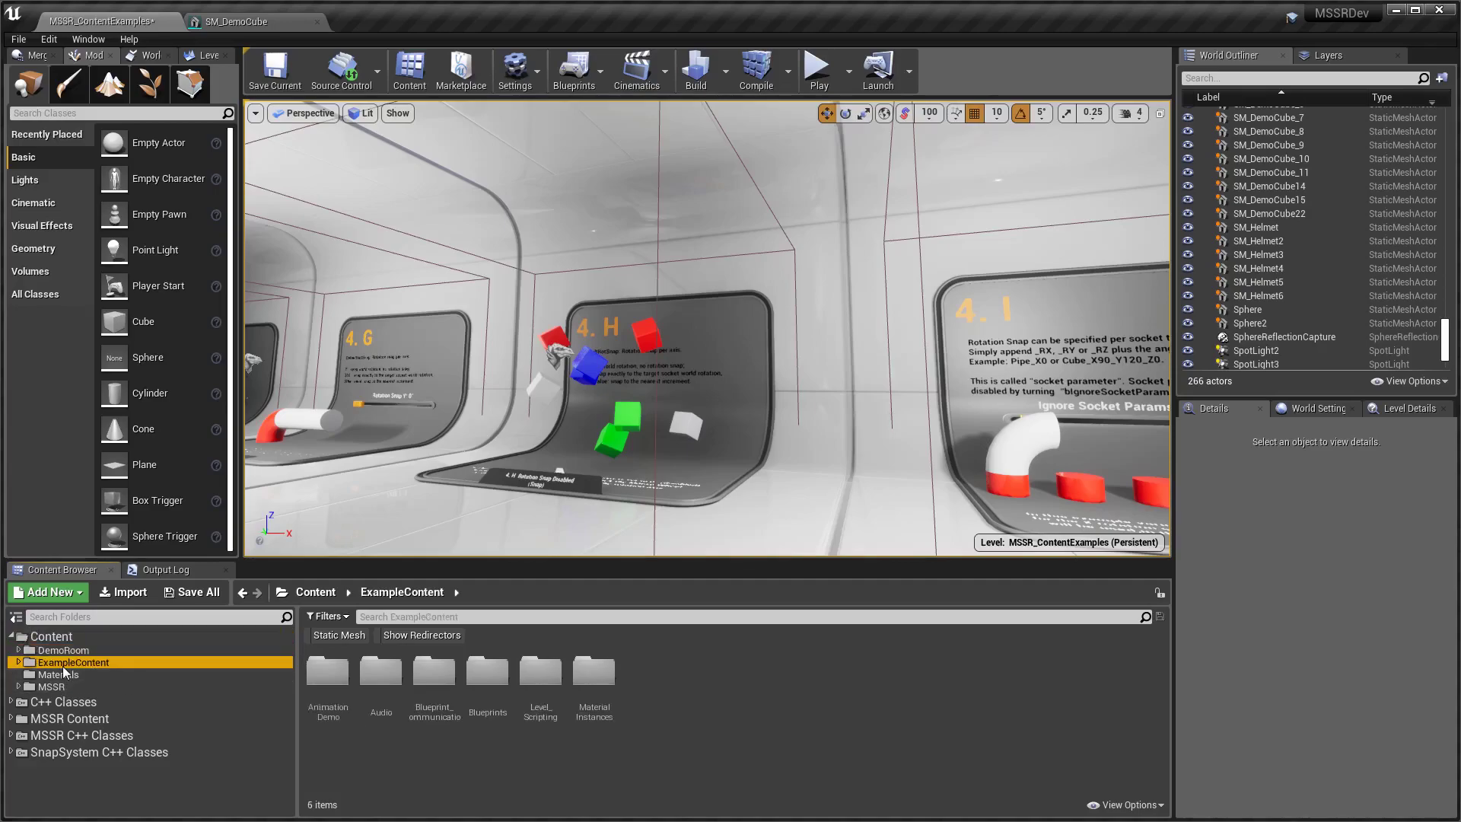
pyautogui.click(61, 675)
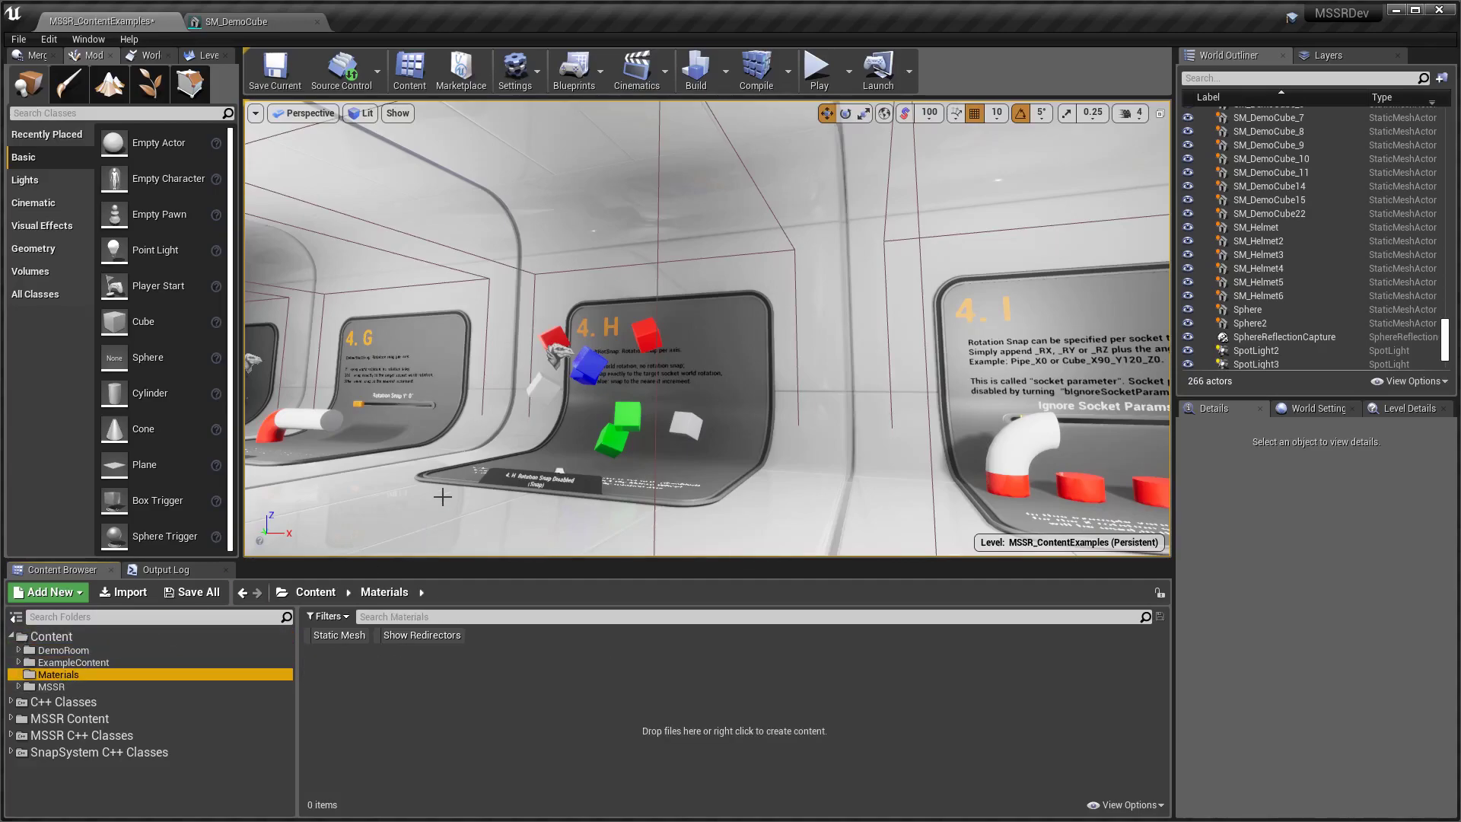
pyautogui.moveTo(446, 491); pyautogui.dragTo(502, 504, button='right')
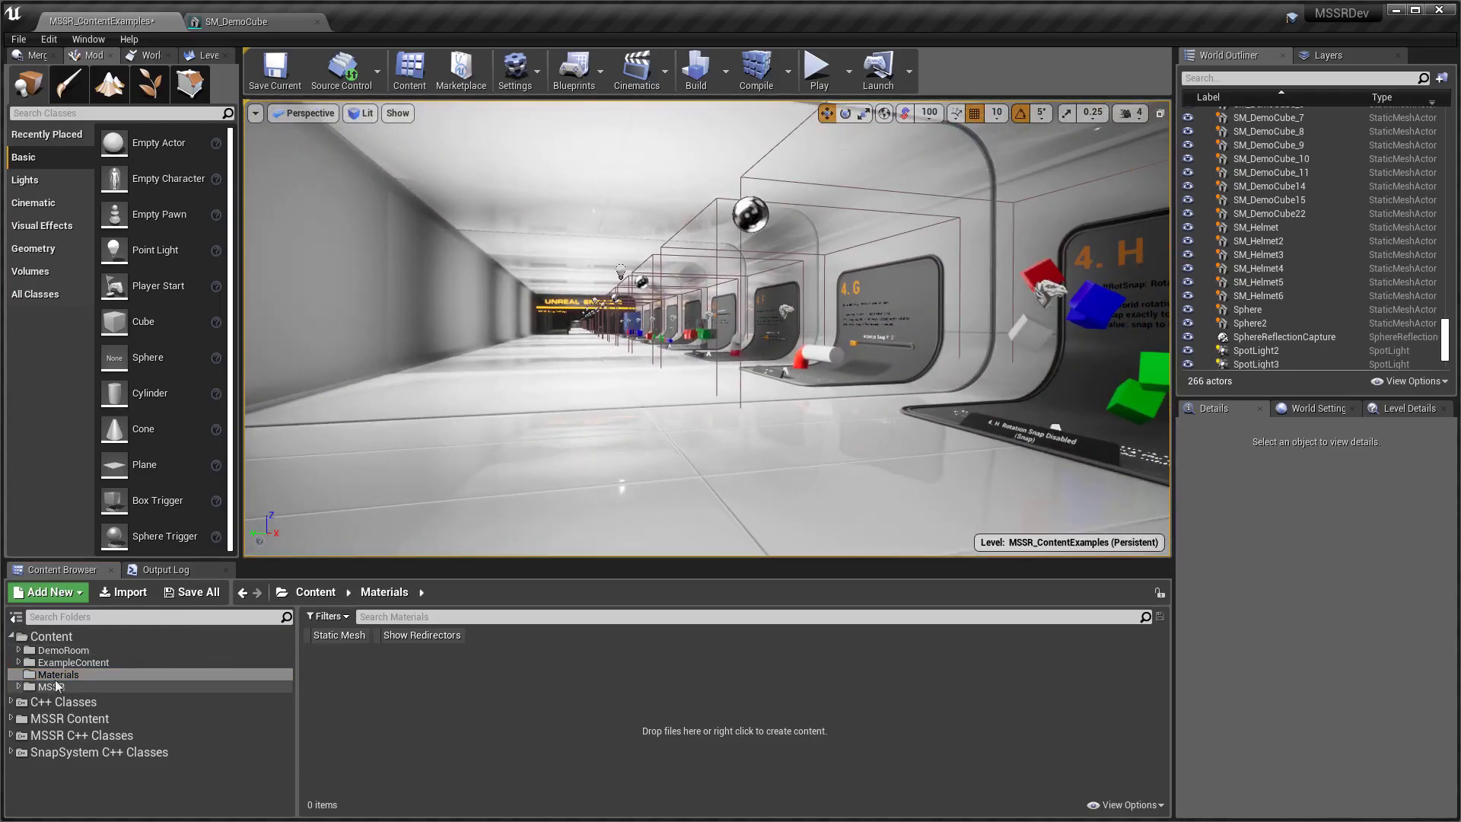
pyautogui.click(63, 650)
pyautogui.click(74, 662)
pyautogui.moveTo(498, 463); pyautogui.dragTo(503, 480, button='right')
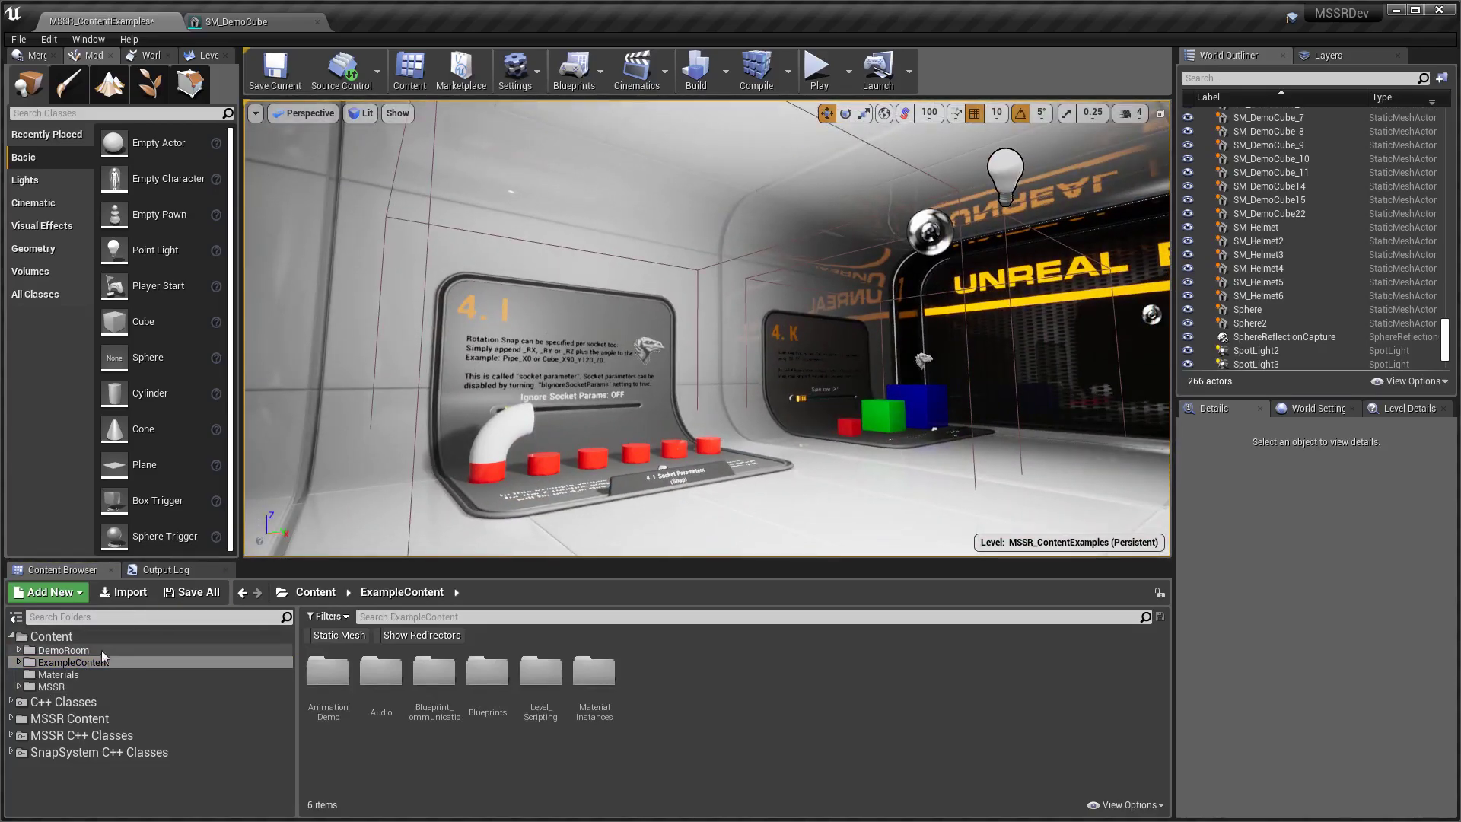
# Expand the MSSR folder, look at its Meshes folder and open its Maps folder.
pyautogui.click(47, 687)
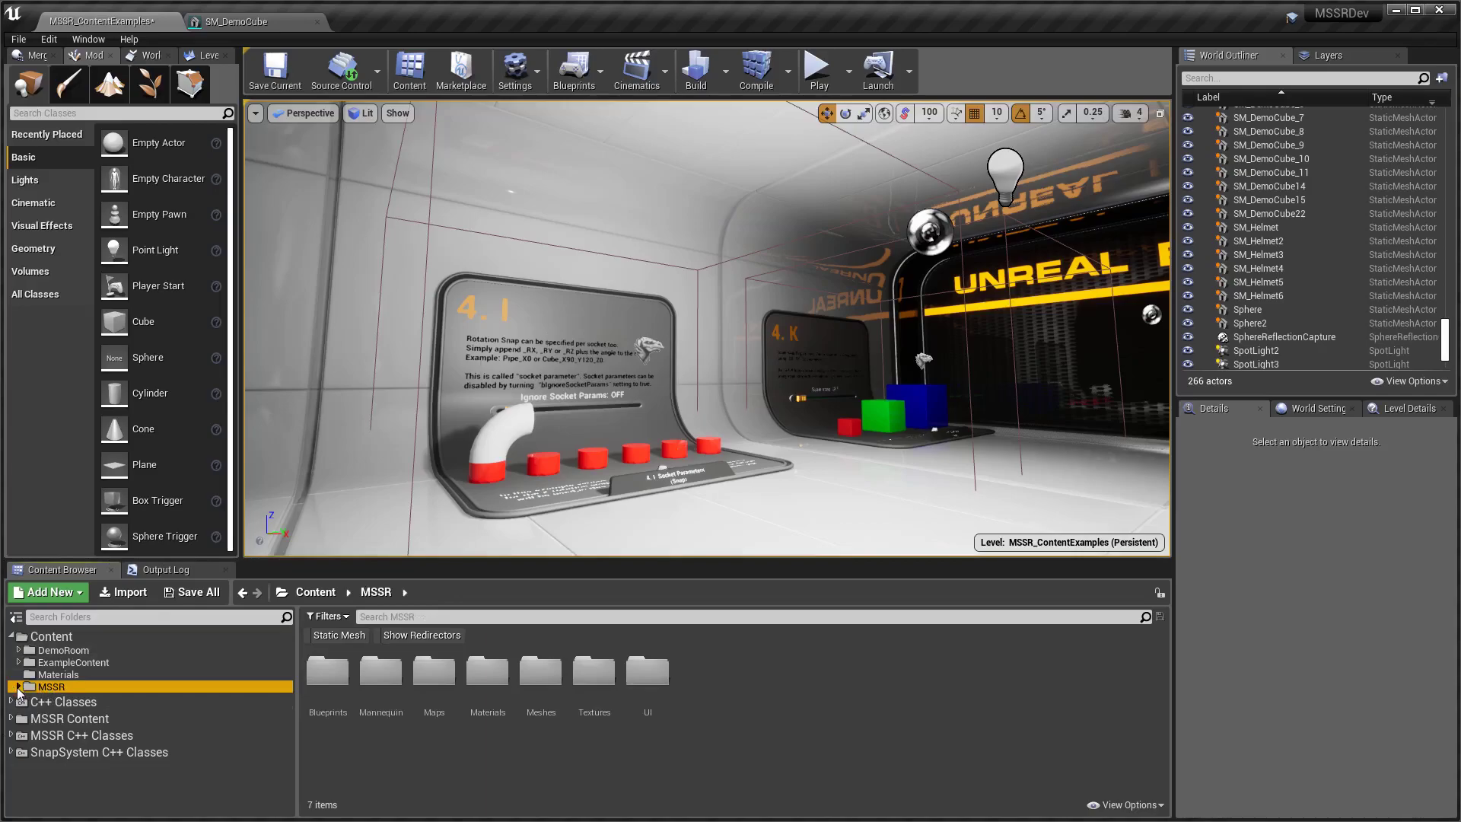
pyautogui.click(18, 687)
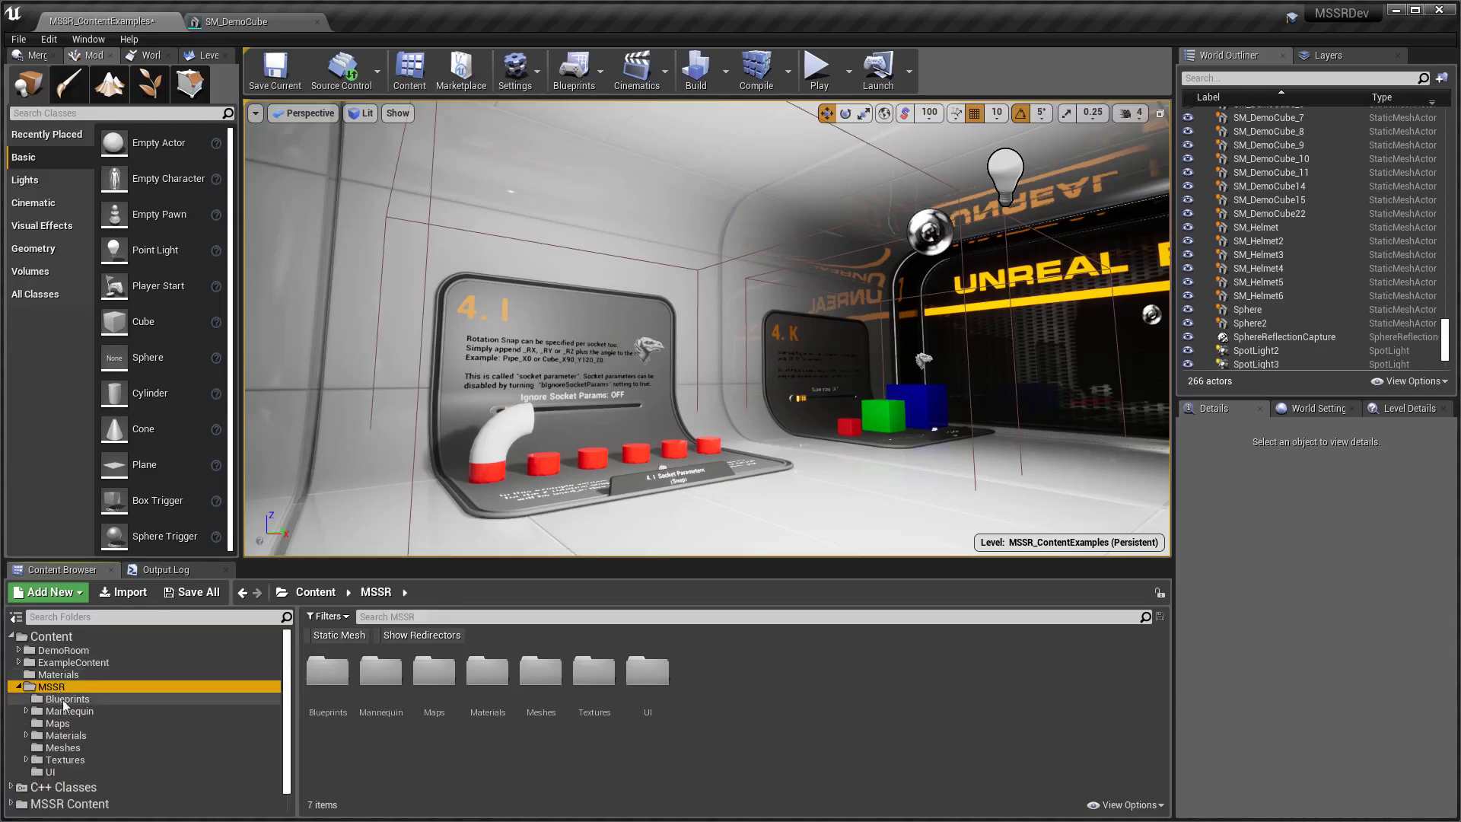
pyautogui.click(67, 749)
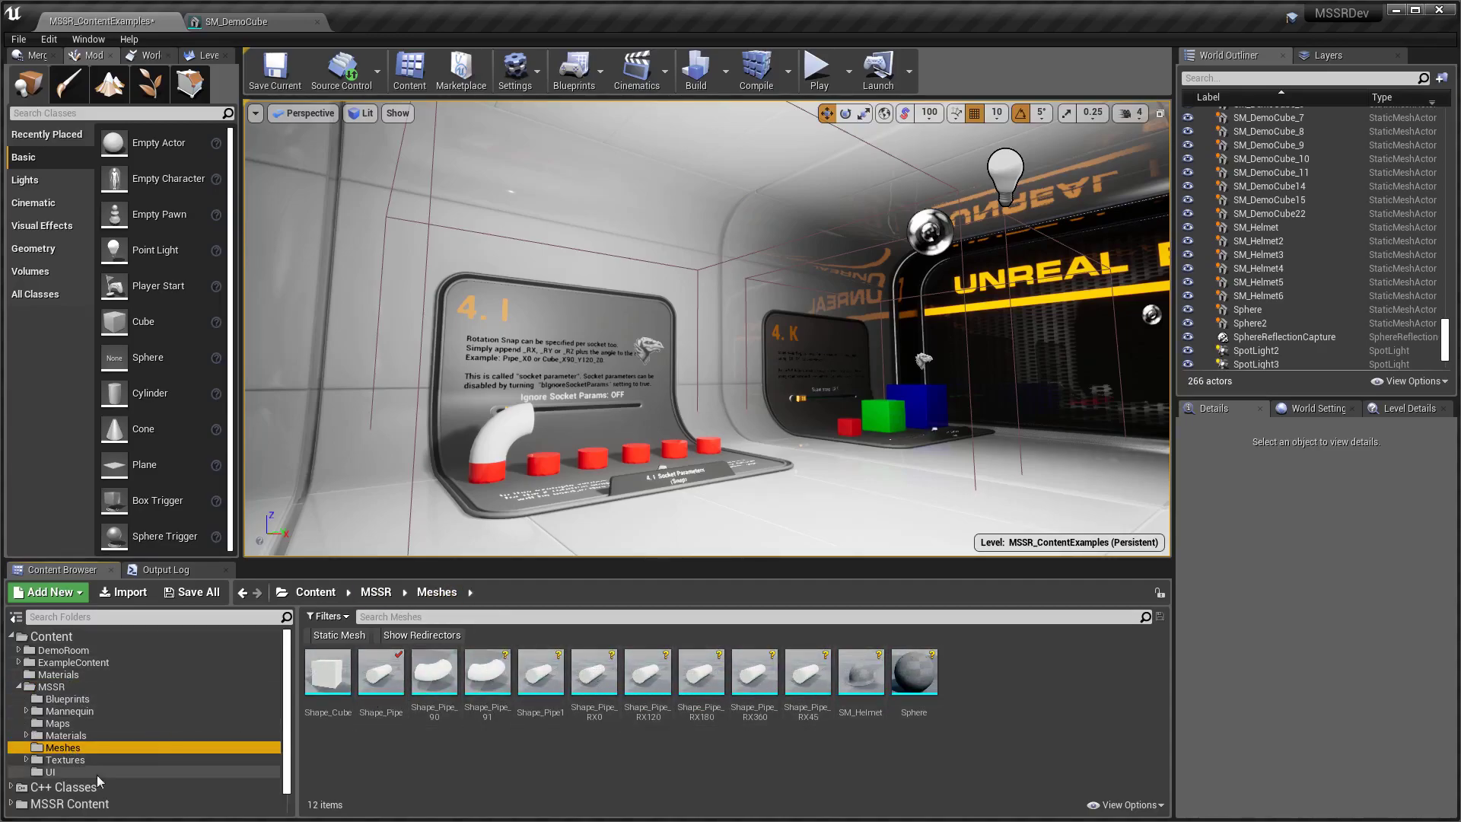
pyautogui.click(61, 725)
pyautogui.moveTo(848, 442); pyautogui.dragTo(533, 456, button='right')
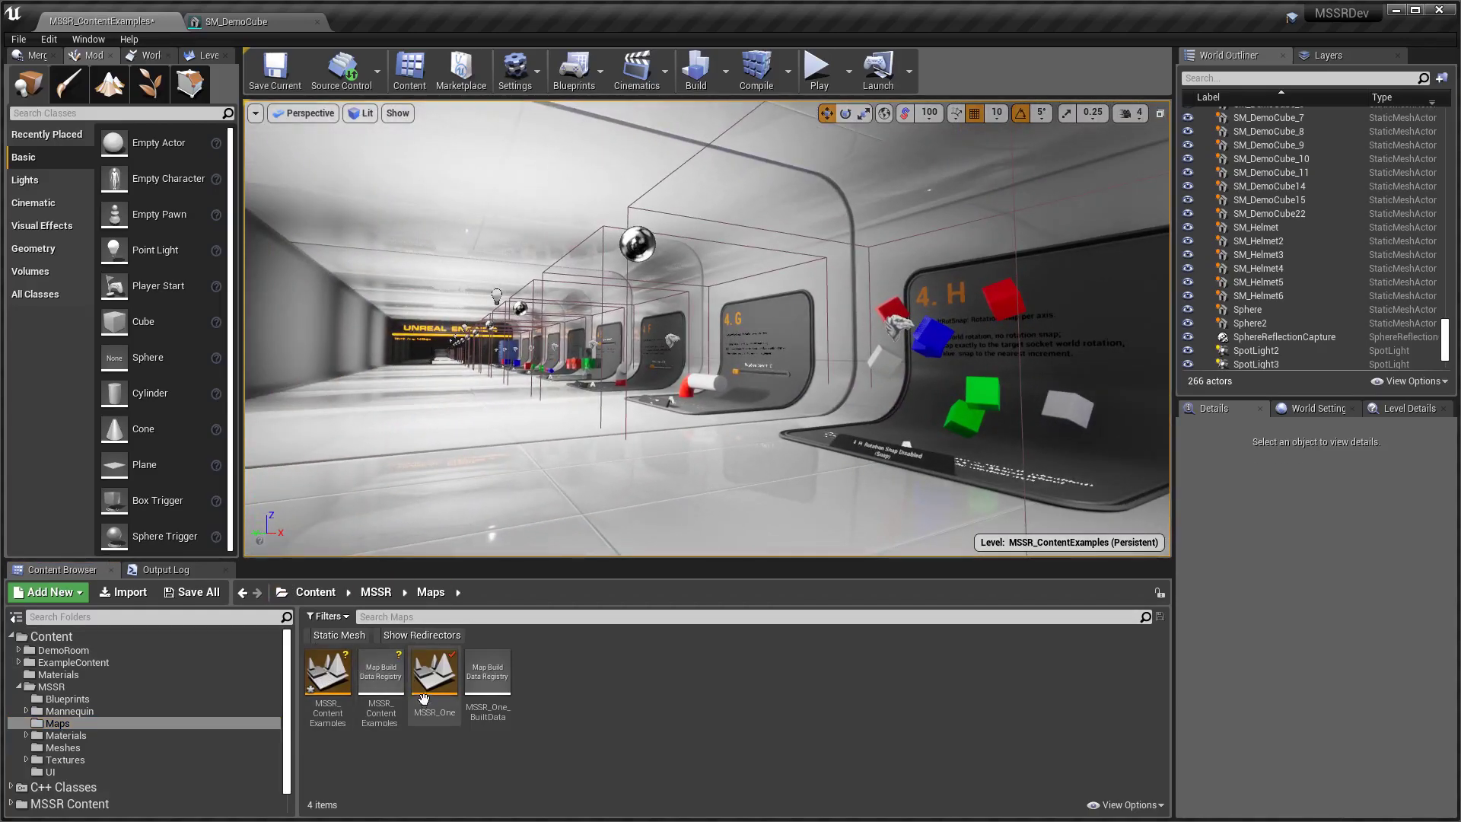
# Show the contents of the MSSR Blueprints folder and open the BP_MSSRCharacter blueprint.
pyautogui.moveTo(650, 455); pyautogui.dragTo(880, 458, button='right')
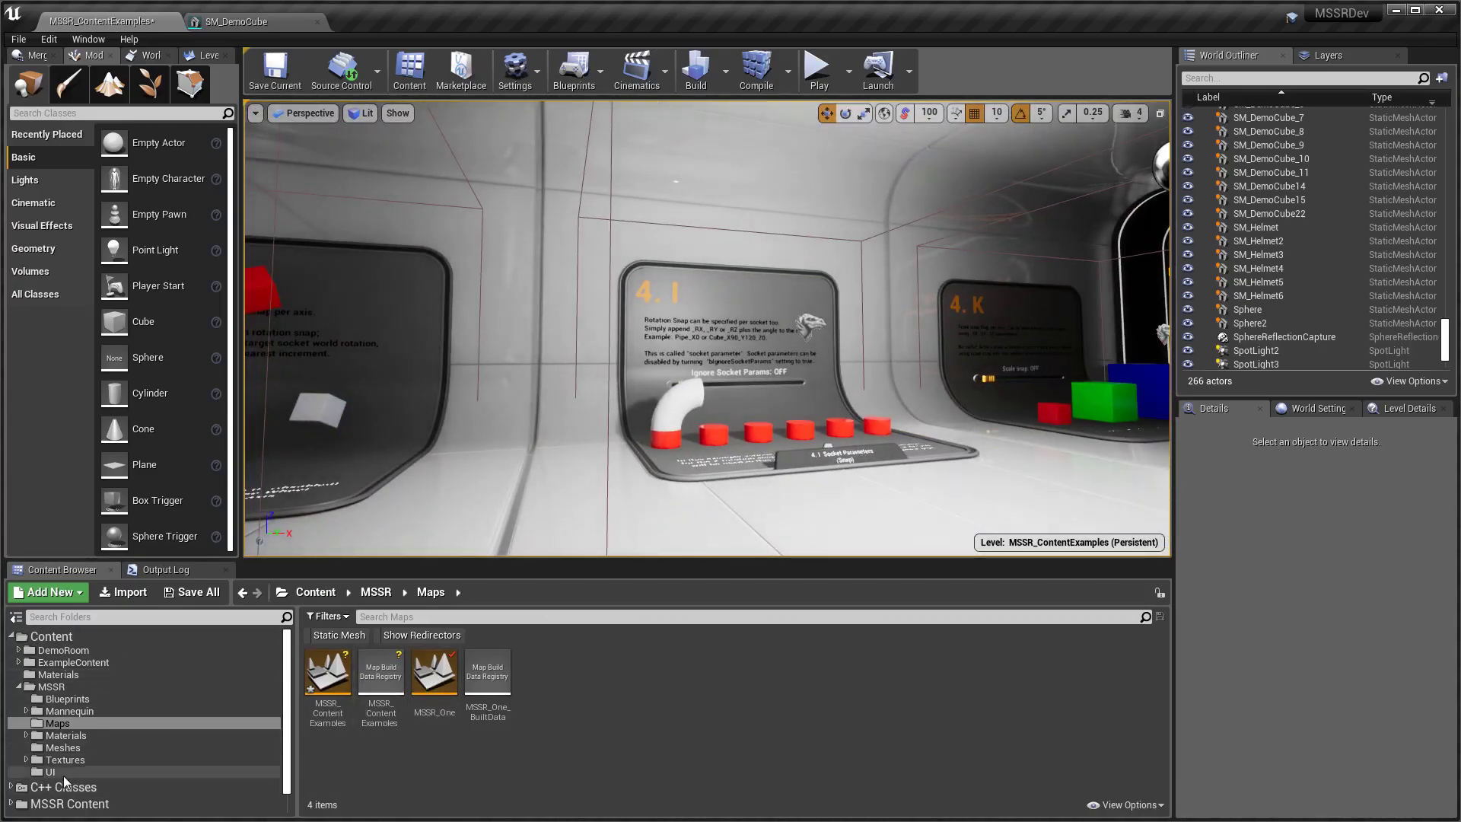
pyautogui.click(79, 700)
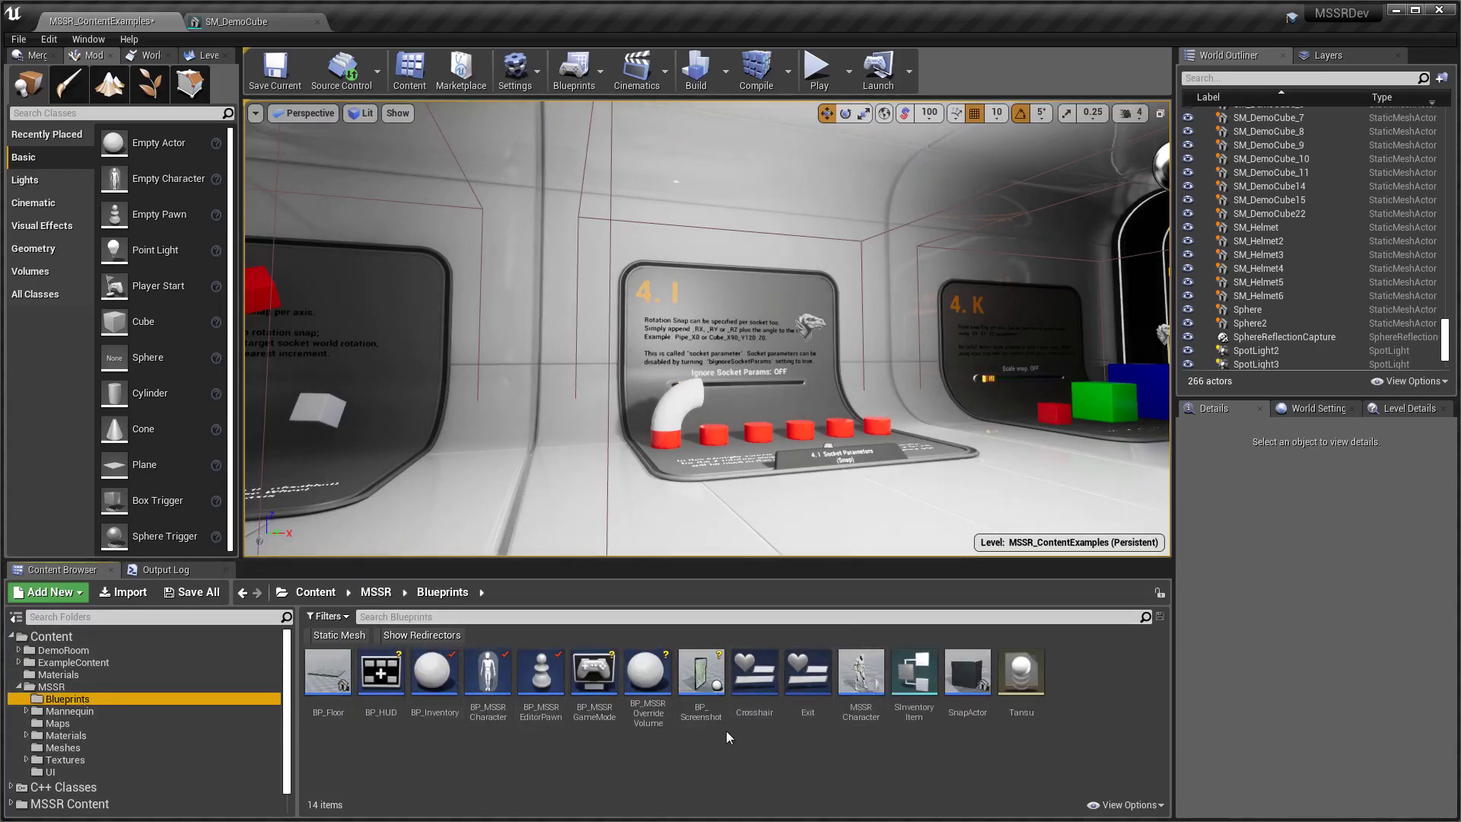
pyautogui.doubleClick(490, 665)
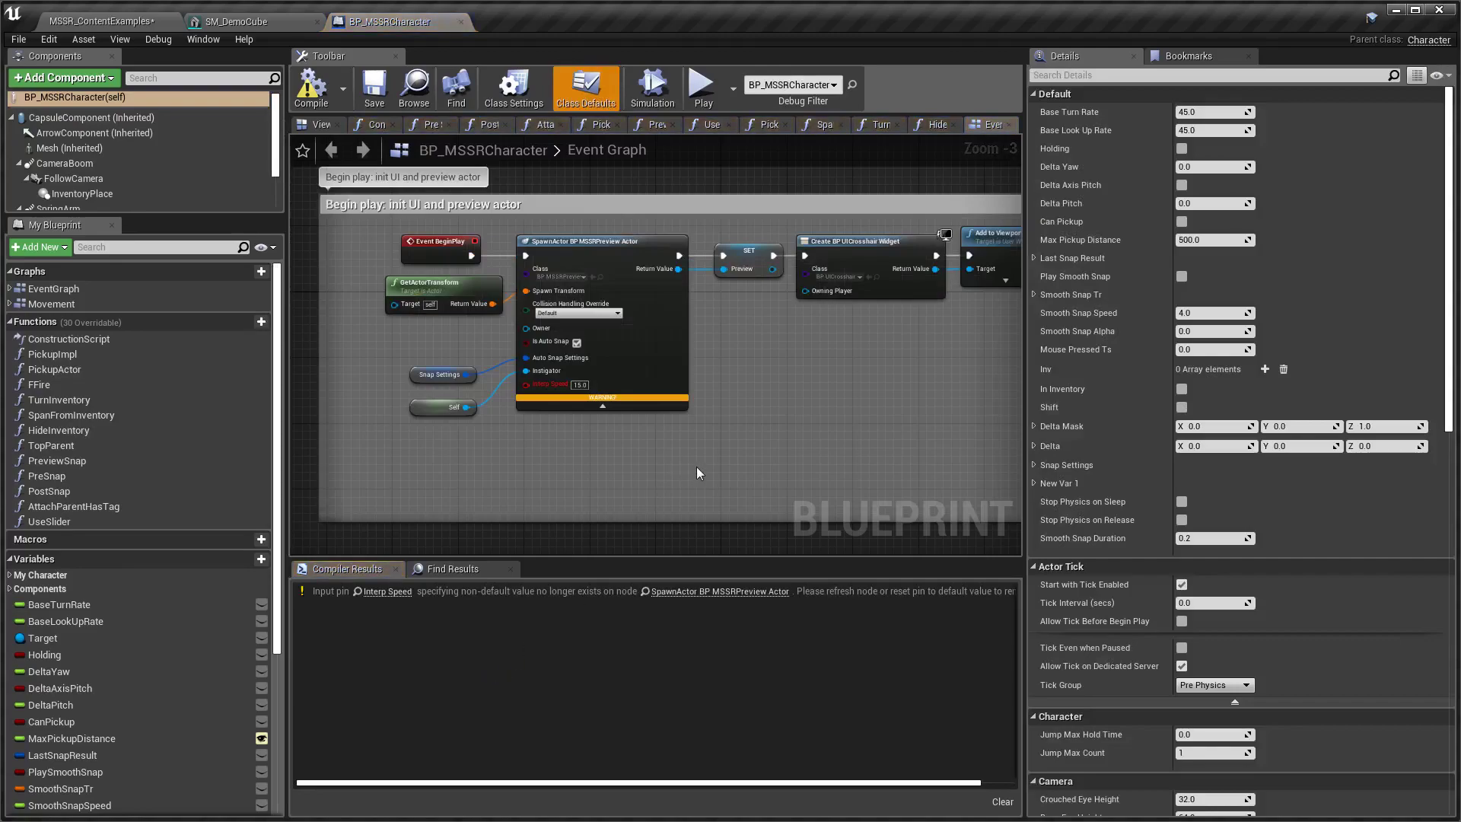
# Look over the begin-play section of the Event Graph and enlarge the graph area by shrinking the Compiler Results and Details panels.
pyautogui.scroll(3, 601, 361)
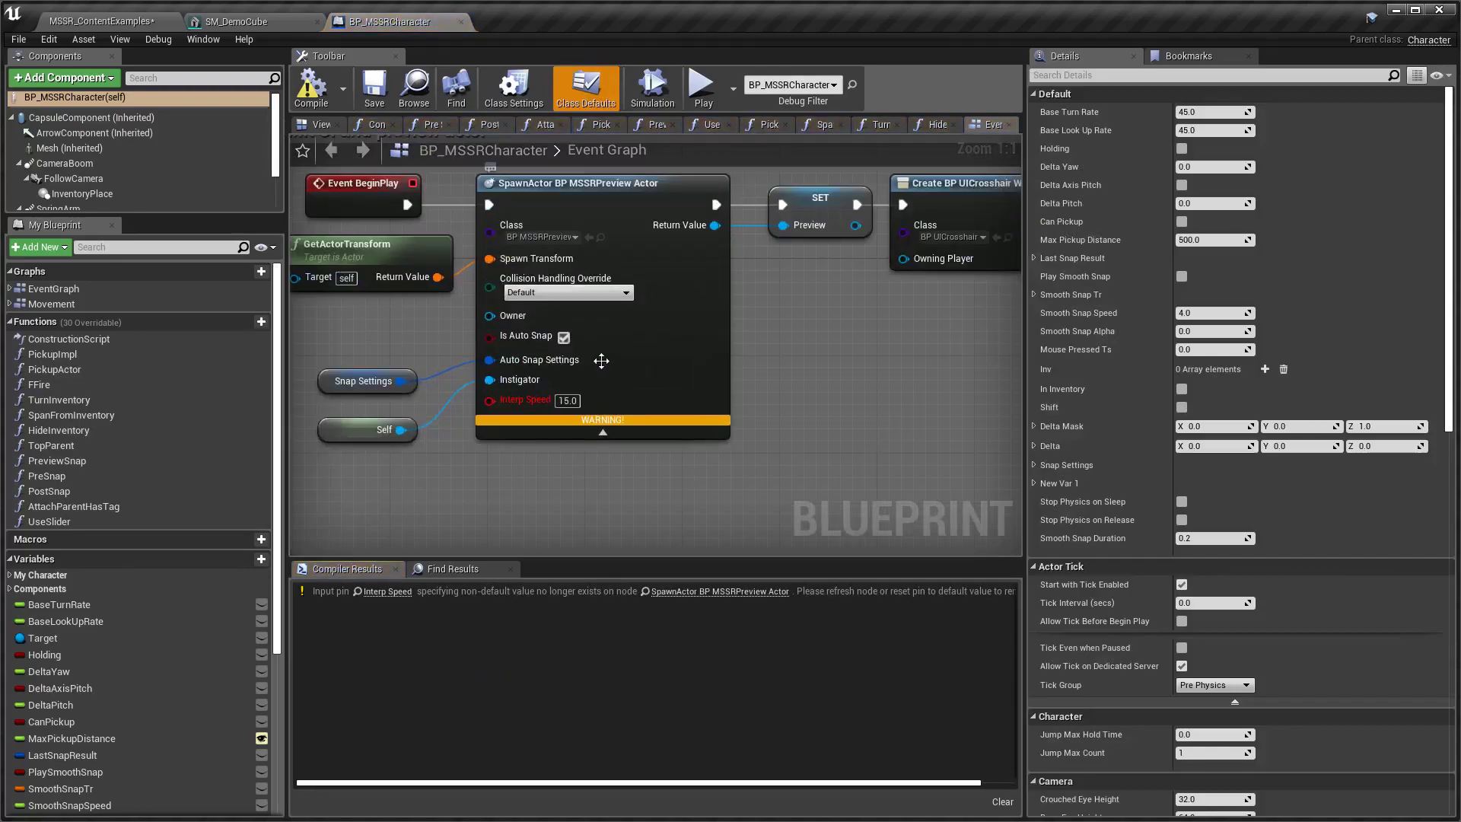
pyautogui.scroll(-8, 601, 360)
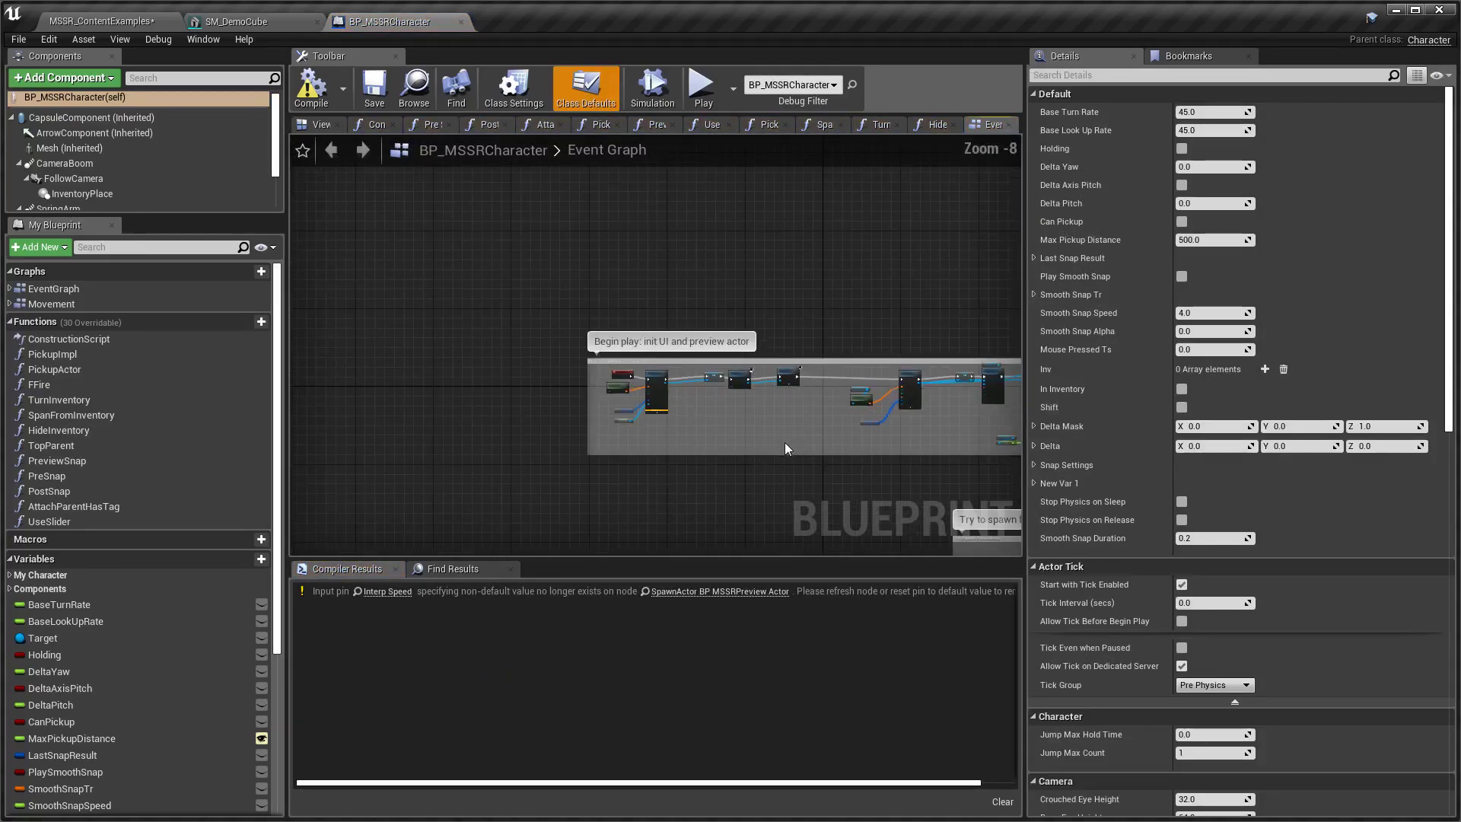
pyautogui.scroll(-4, 784, 449)
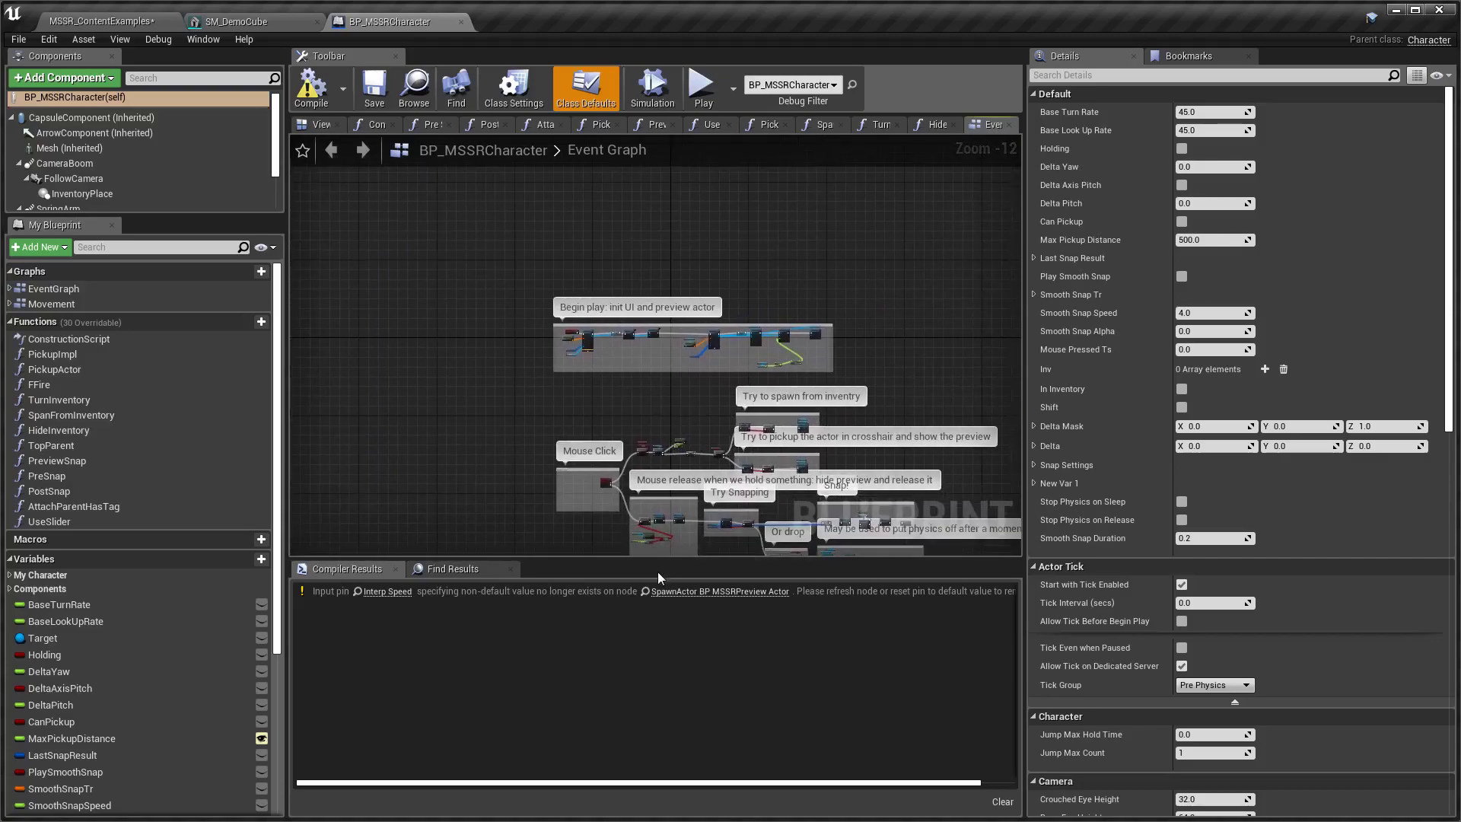
pyautogui.moveTo(658, 573); pyautogui.dragTo(657, 652)
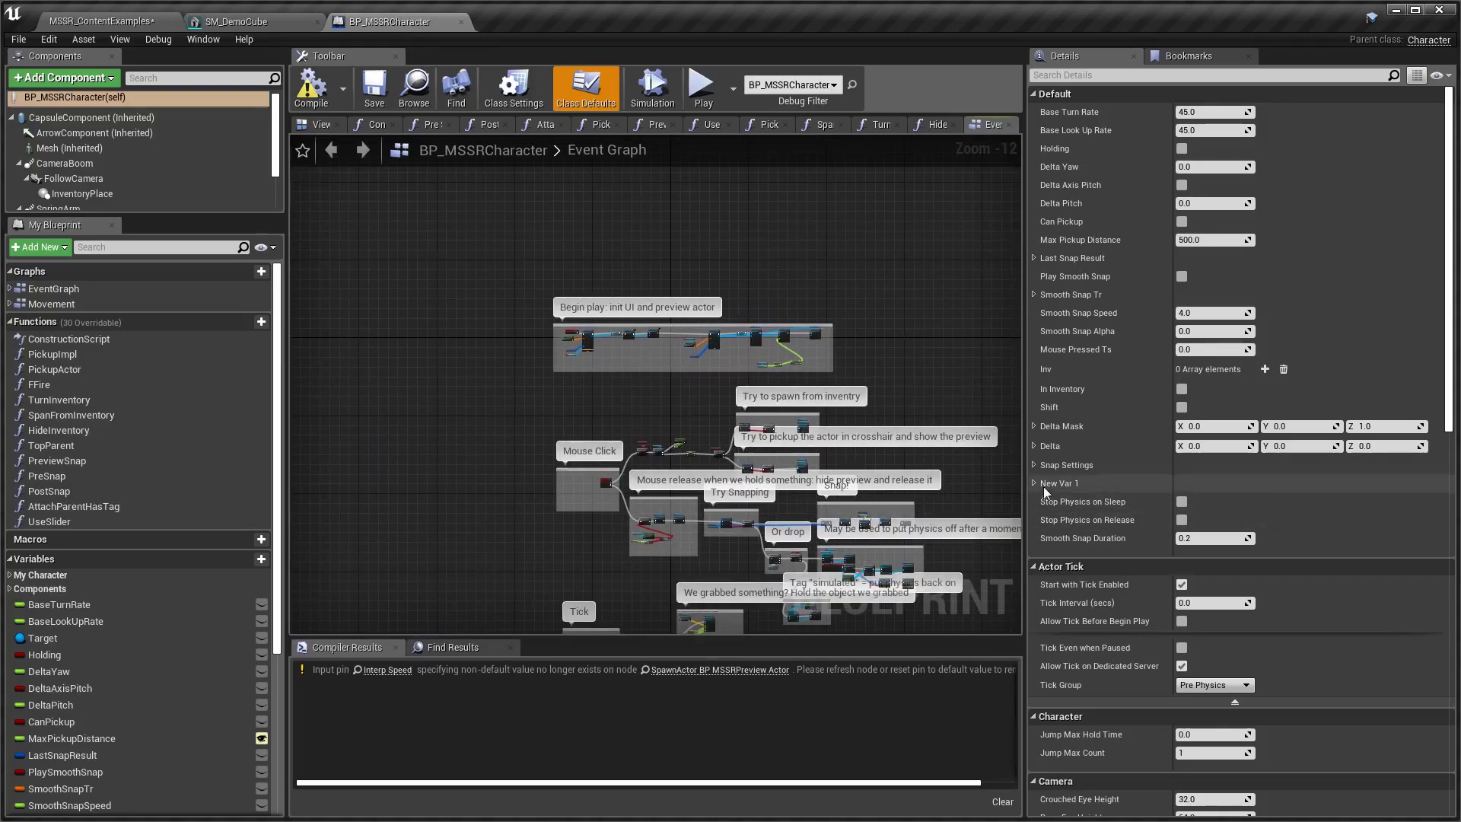
pyautogui.moveTo(1025, 468); pyautogui.dragTo(1180, 468)
# Examine the Event Graph's Mouse Click logic, from the mouse release section to the Try Snapping section.
pyautogui.moveTo(996, 559); pyautogui.dragTo(1133, 600, button='right')
pyautogui.scroll(3, 952, 561)
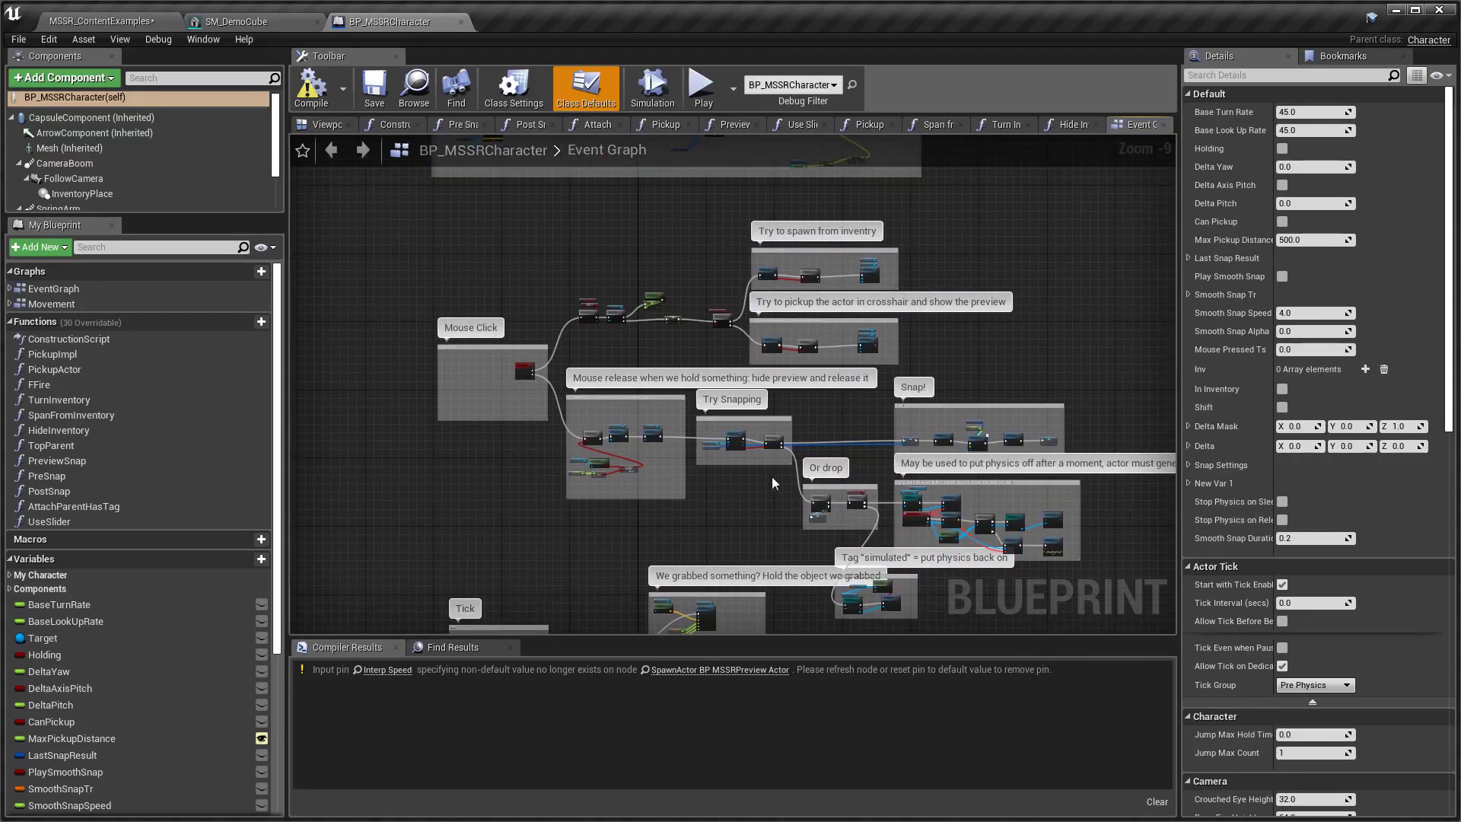
pyautogui.moveTo(775, 506); pyautogui.dragTo(696, 467, button='right')
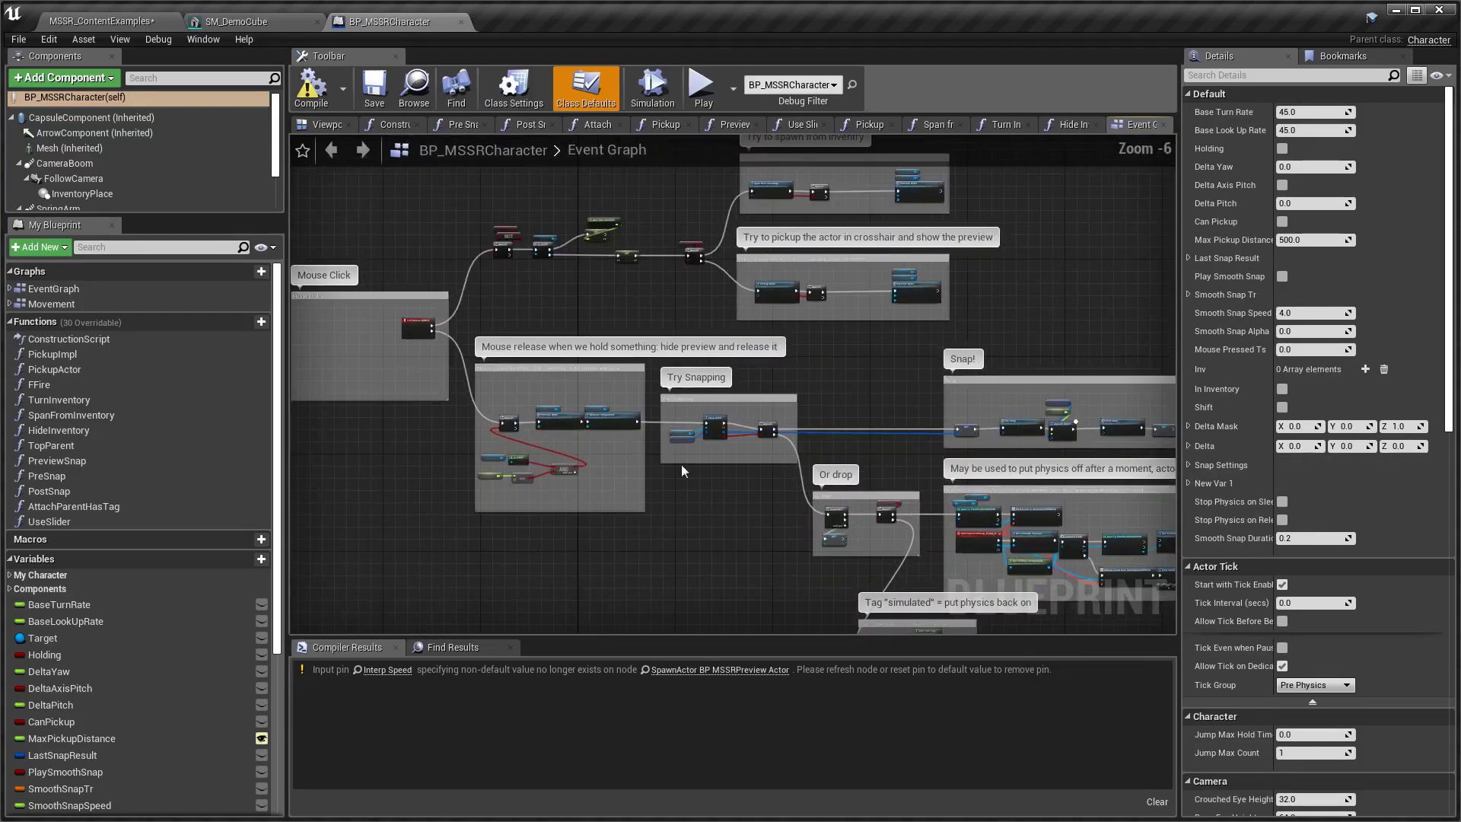
pyautogui.scroll(8, 699, 449)
pyautogui.scroll(-3, 734, 592)
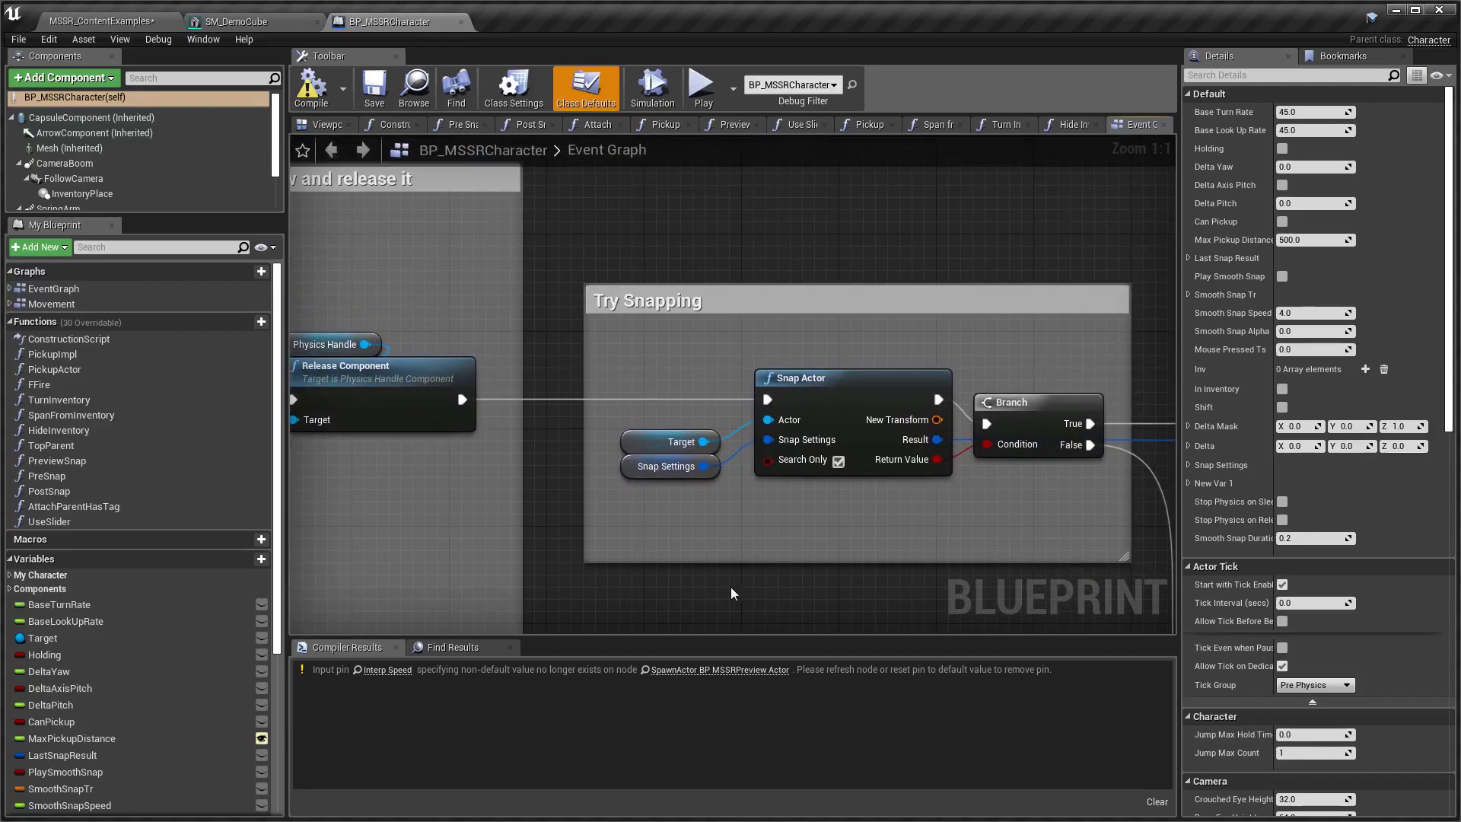
pyautogui.moveTo(710, 600); pyautogui.dragTo(1202, 533, button='right')
pyautogui.scroll(-2, 936, 533)
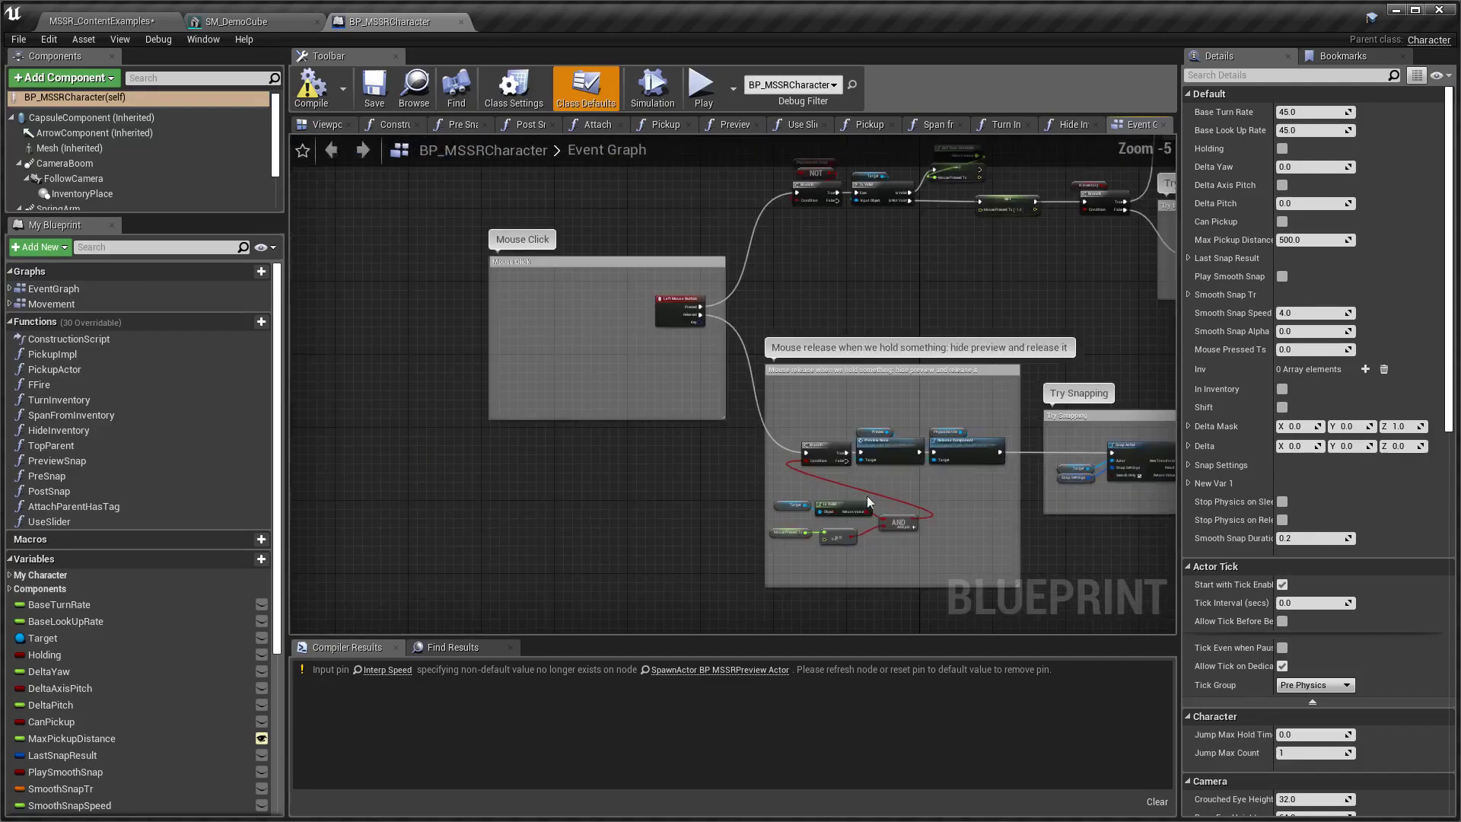
pyautogui.scroll(4, 692, 313)
pyautogui.moveTo(940, 335); pyautogui.dragTo(1002, 254, button='right')
pyautogui.moveTo(605, 386); pyautogui.dragTo(753, 442, button='right')
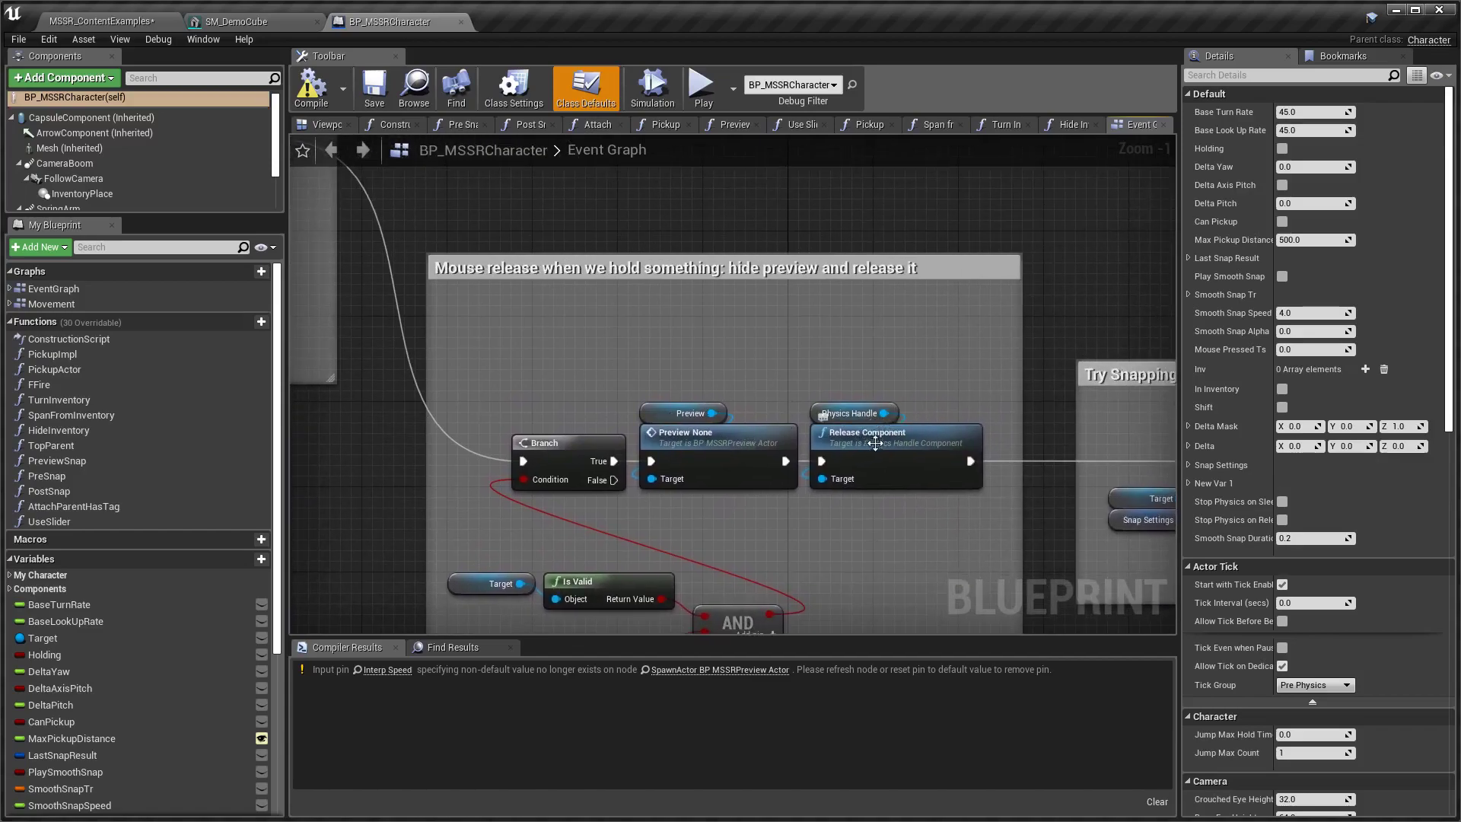
pyautogui.moveTo(992, 420); pyautogui.dragTo(614, 223, button='right')
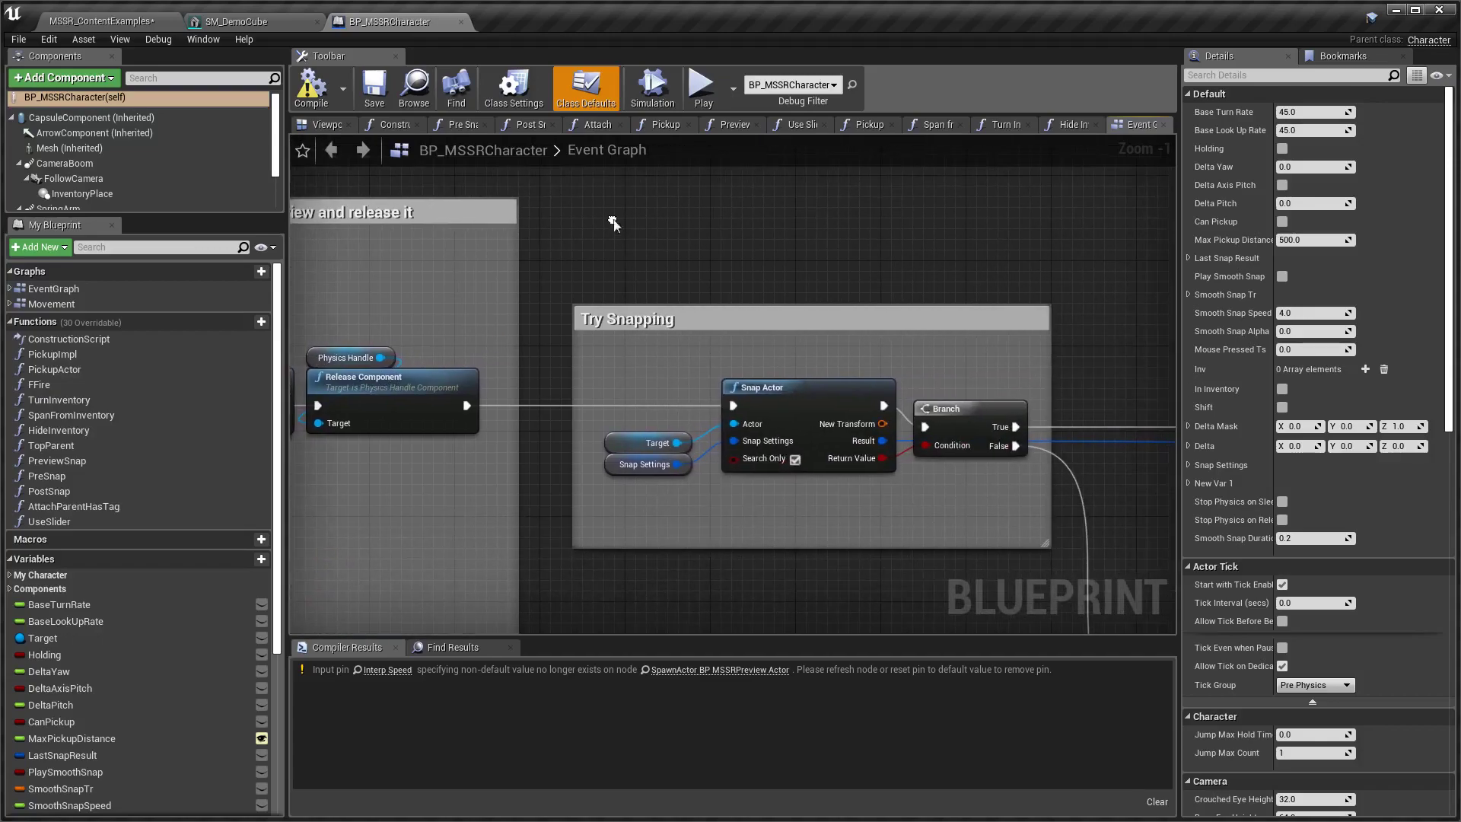
# Select the Snap Actor node and follow its Branch output to the Snap! section.
pyautogui.click(778, 394)
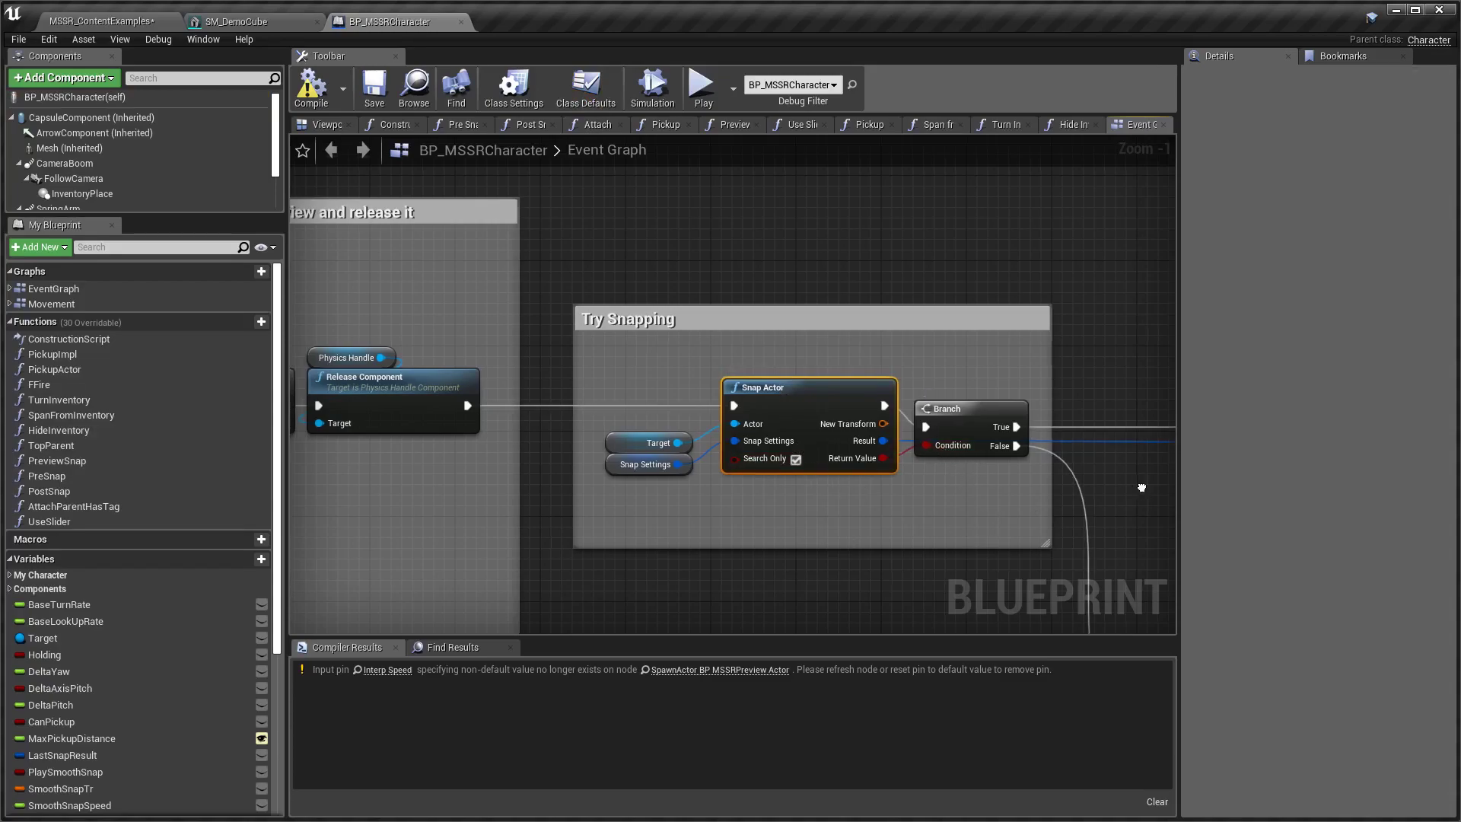
pyautogui.moveTo(1142, 493); pyautogui.dragTo(520, 421, button='right')
pyautogui.moveTo(938, 453); pyautogui.dragTo(653, 394, button='right')
pyautogui.moveTo(818, 449); pyautogui.dragTo(723, 467, button='right')
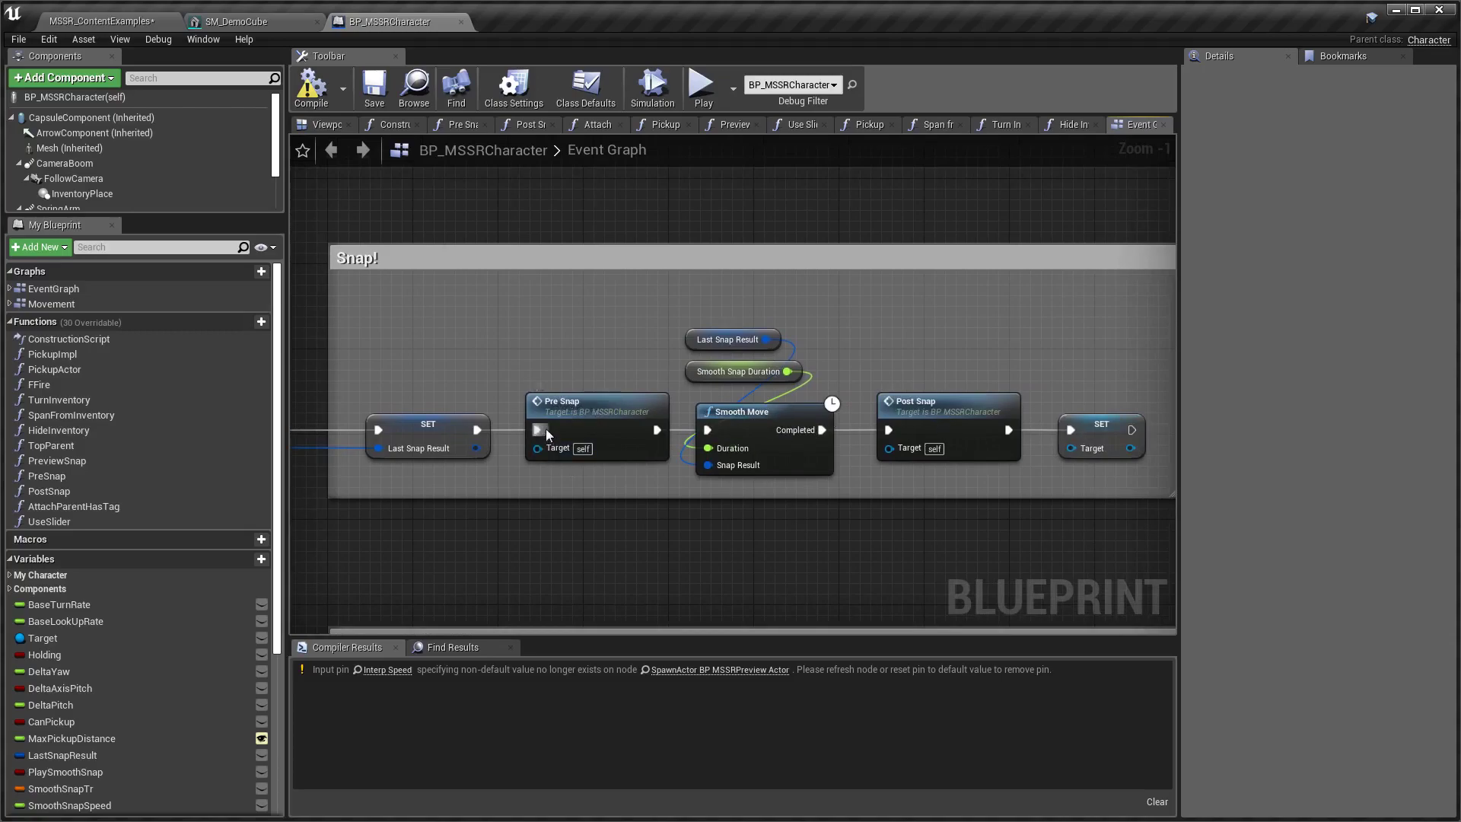
# Open the Pre Snap function to view how it disables physics and collision, and return to the Event Graph.
pyautogui.doubleClick(595, 415)
pyautogui.scroll(3, 744, 489)
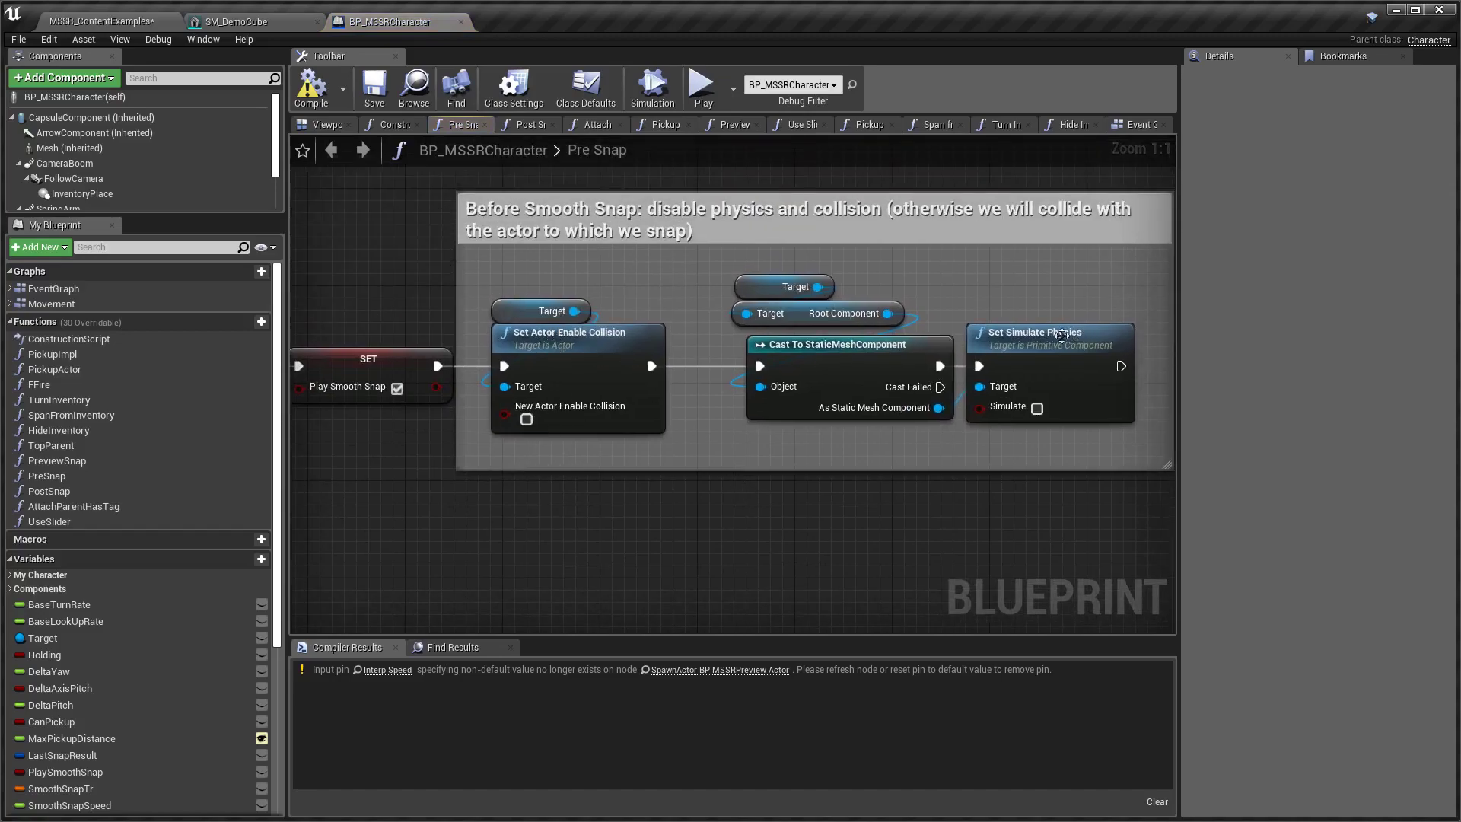
pyautogui.click(329, 124)
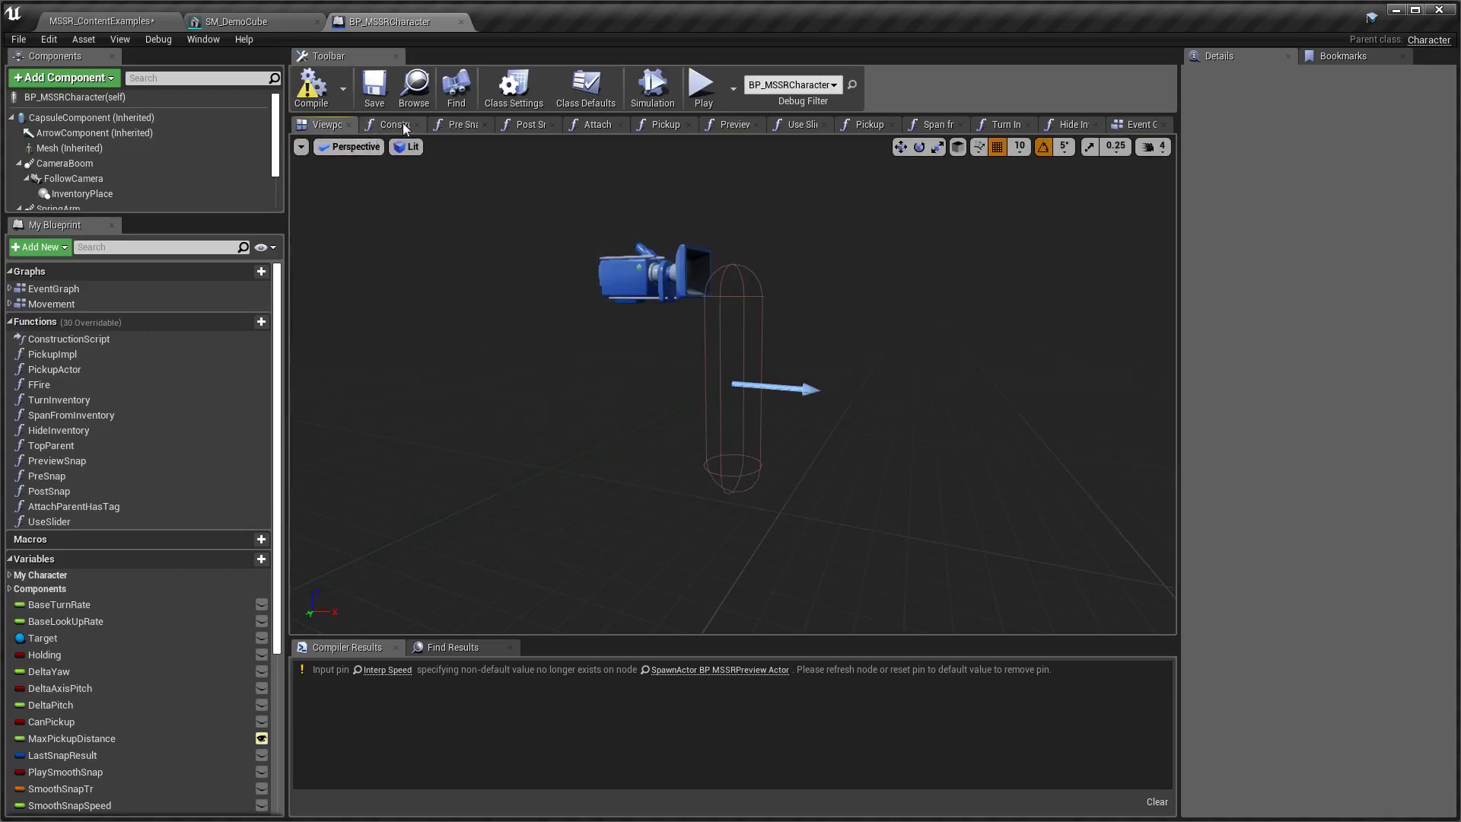
pyautogui.click(1127, 126)
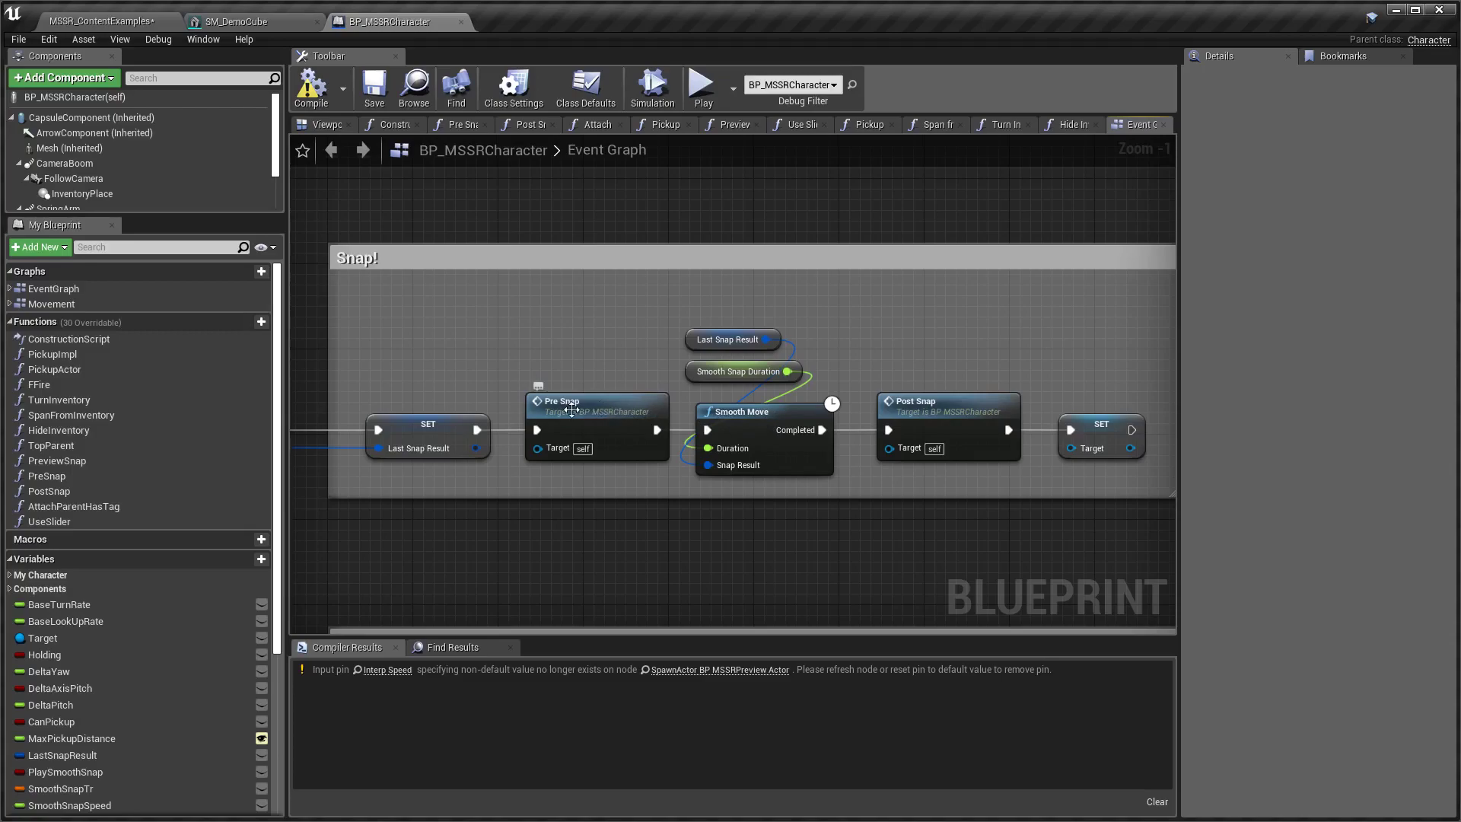
# Open the Post Snap function, examine its collision, simulated attach and kinematic socket attach sections, and return to the Event Graph.
pyautogui.doubleClick(982, 413)
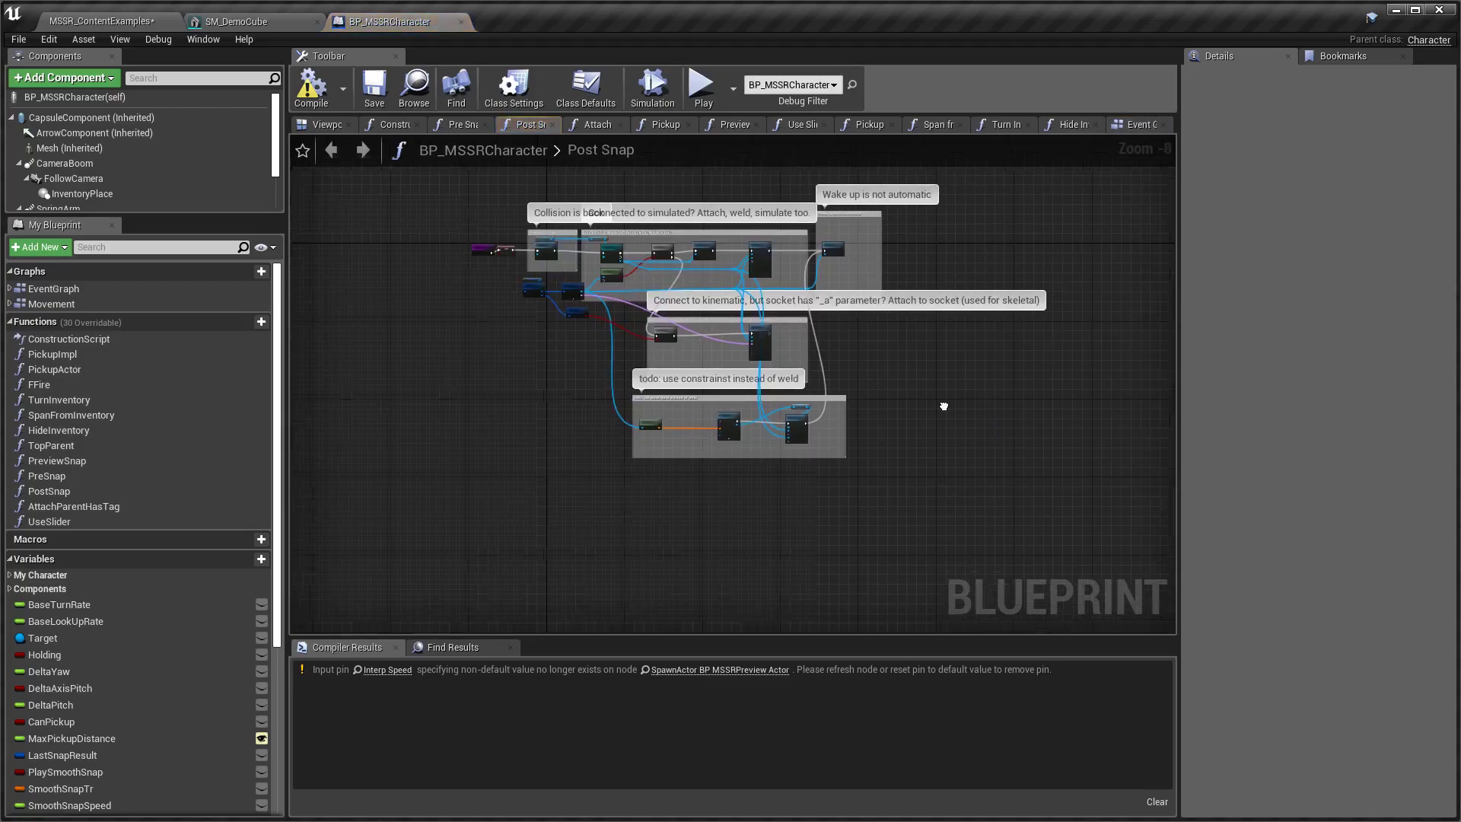
pyautogui.scroll(6, 788, 300)
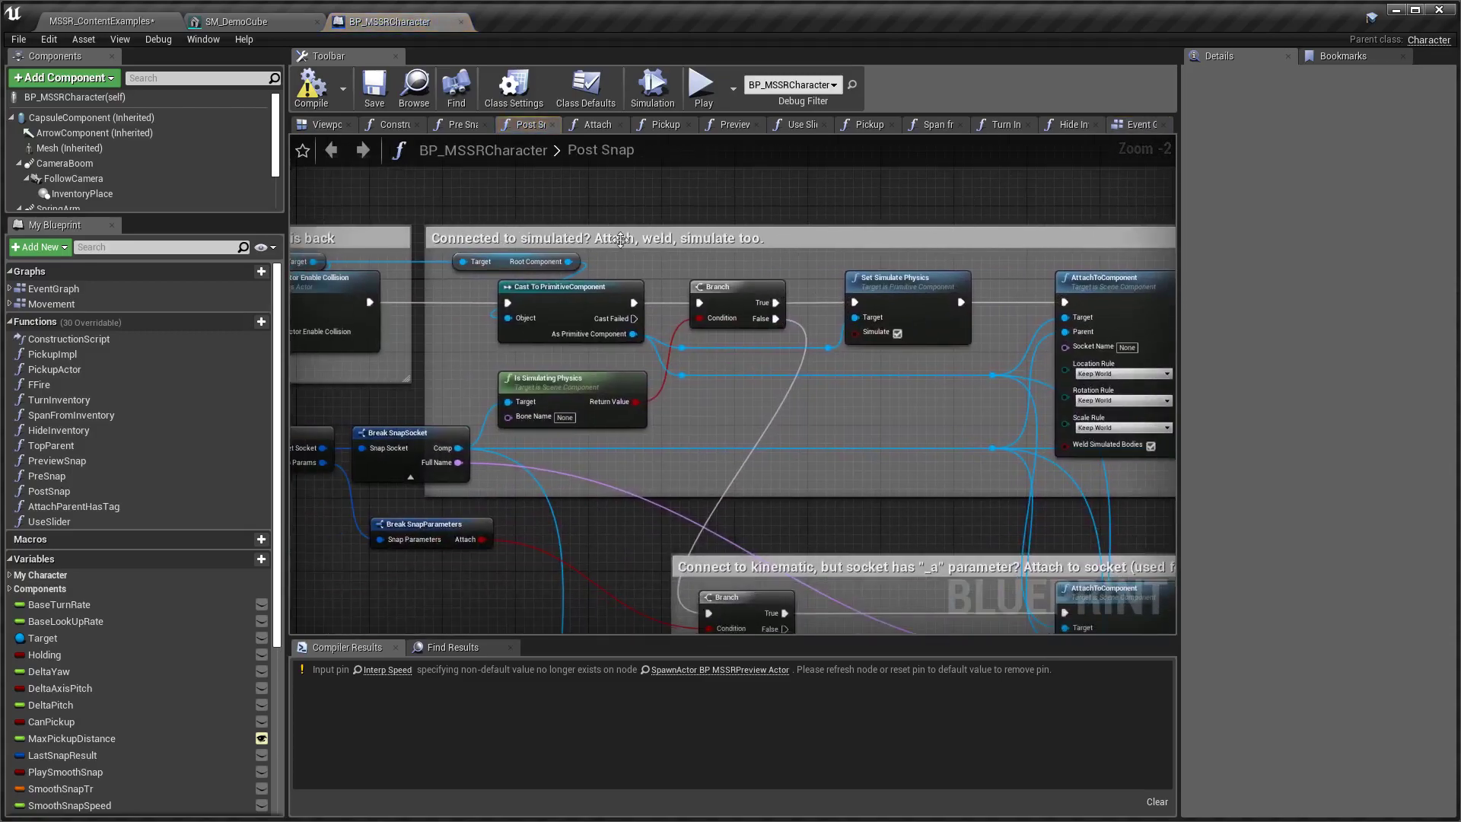
pyautogui.moveTo(383, 377); pyautogui.dragTo(558, 412, button='right')
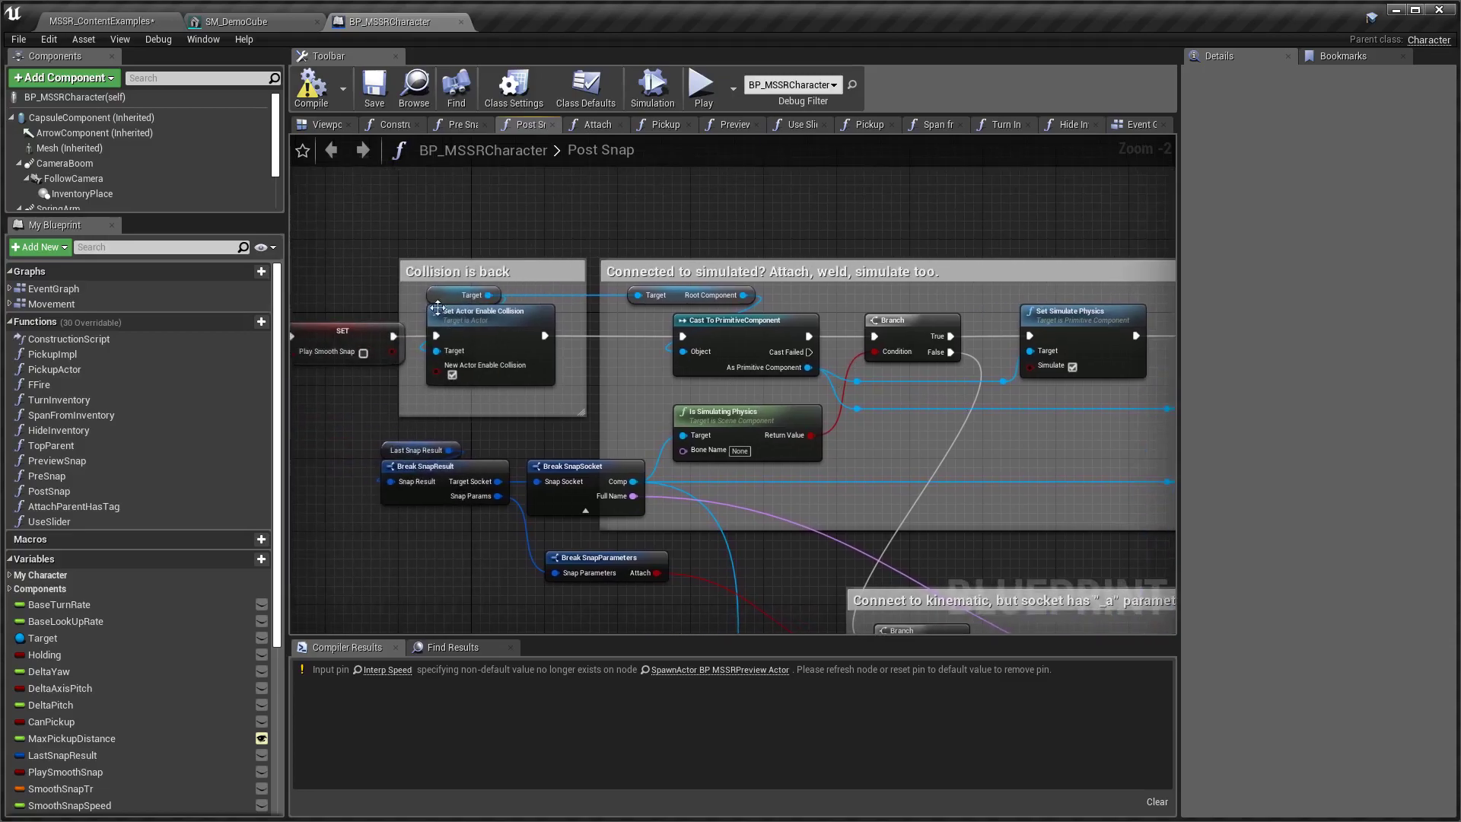
pyautogui.scroll(2, 436, 309)
pyautogui.scroll(-2, 522, 396)
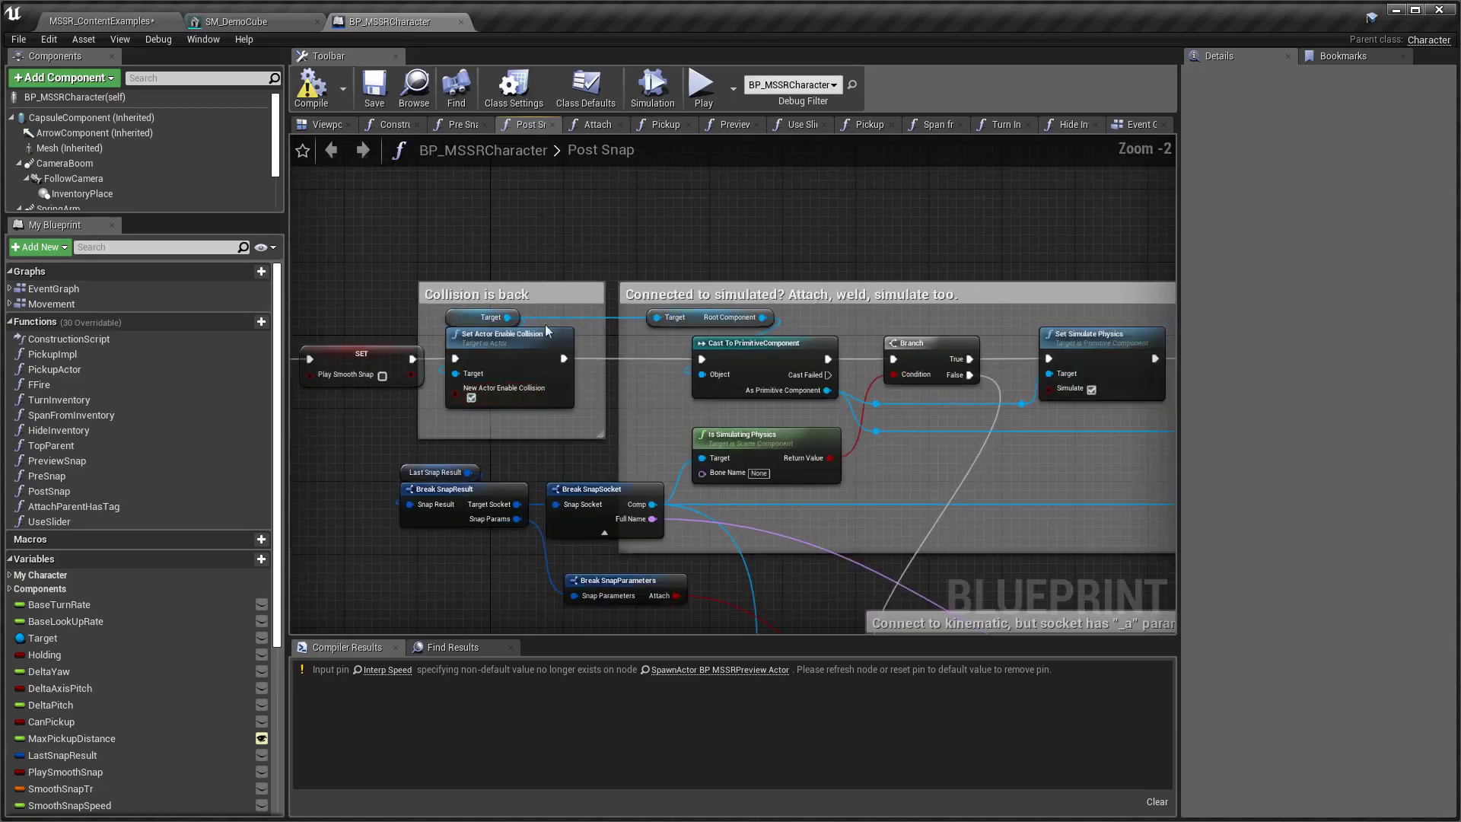
pyautogui.moveTo(554, 329); pyautogui.dragTo(706, 329, button='right')
pyautogui.scroll(-3, 705, 330)
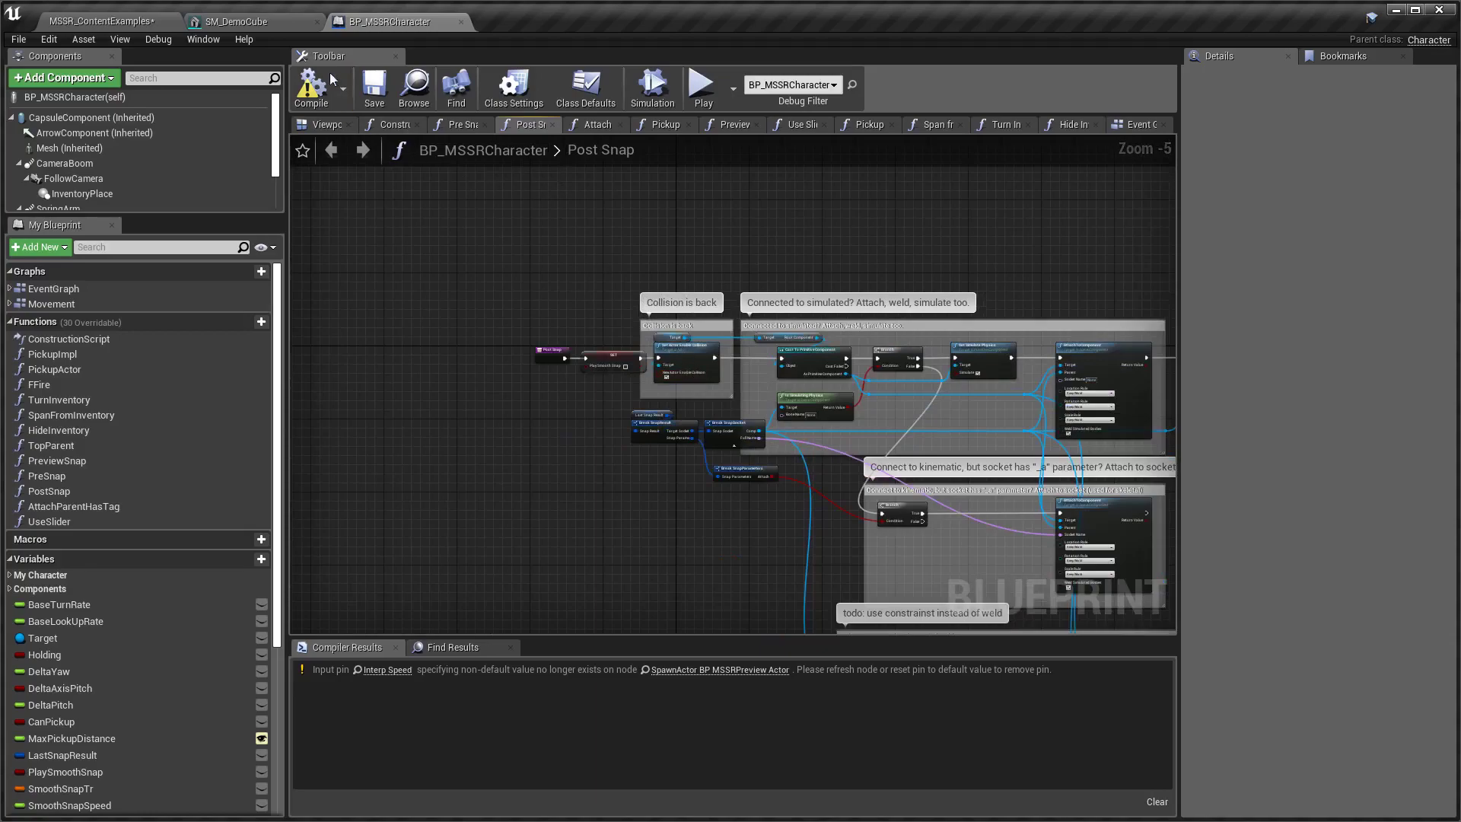
pyautogui.moveTo(912, 268); pyautogui.dragTo(758, 197, button='right')
pyautogui.scroll(3, 794, 423)
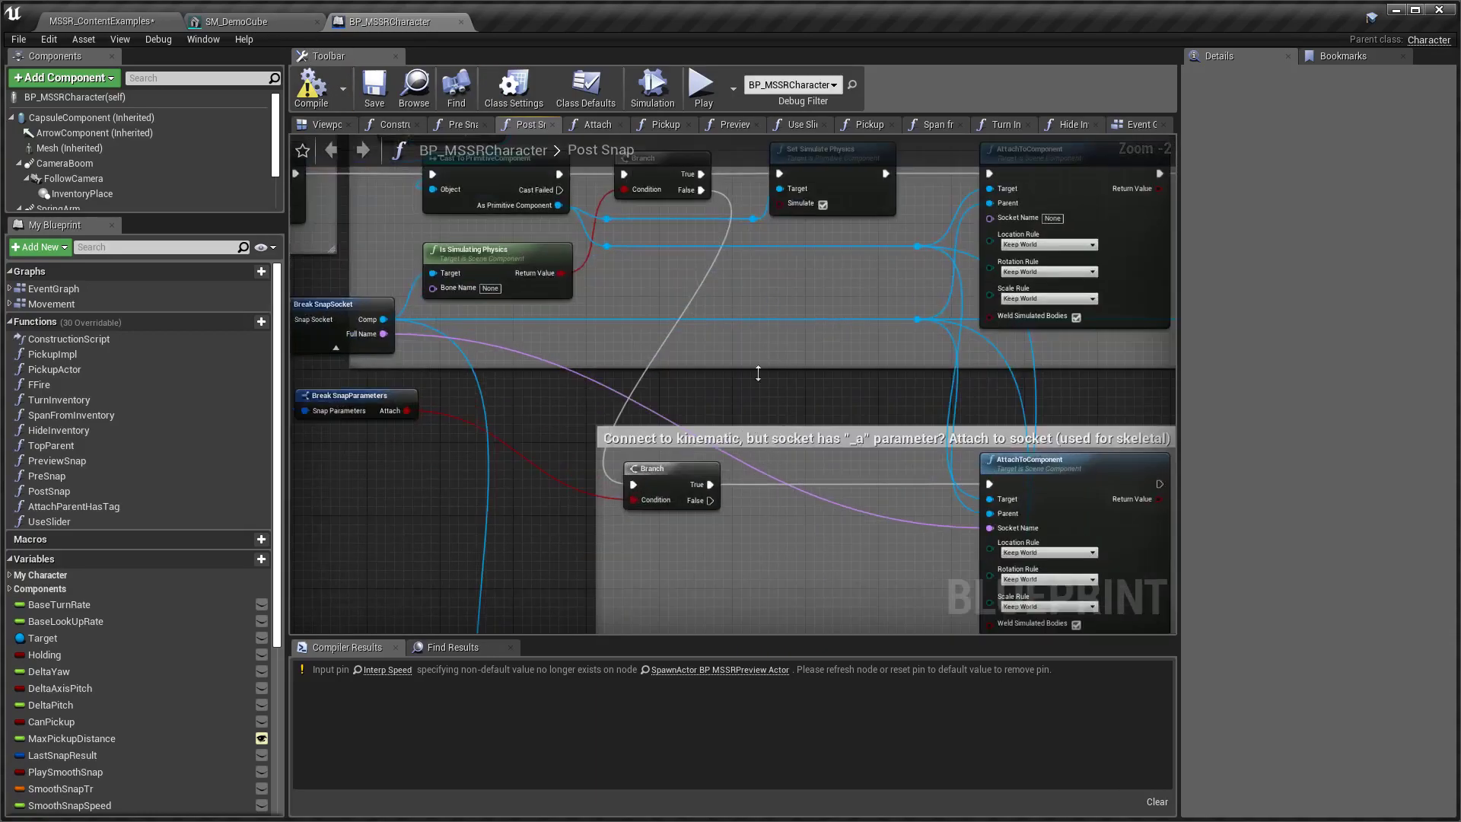
pyautogui.scroll(-2, 801, 229)
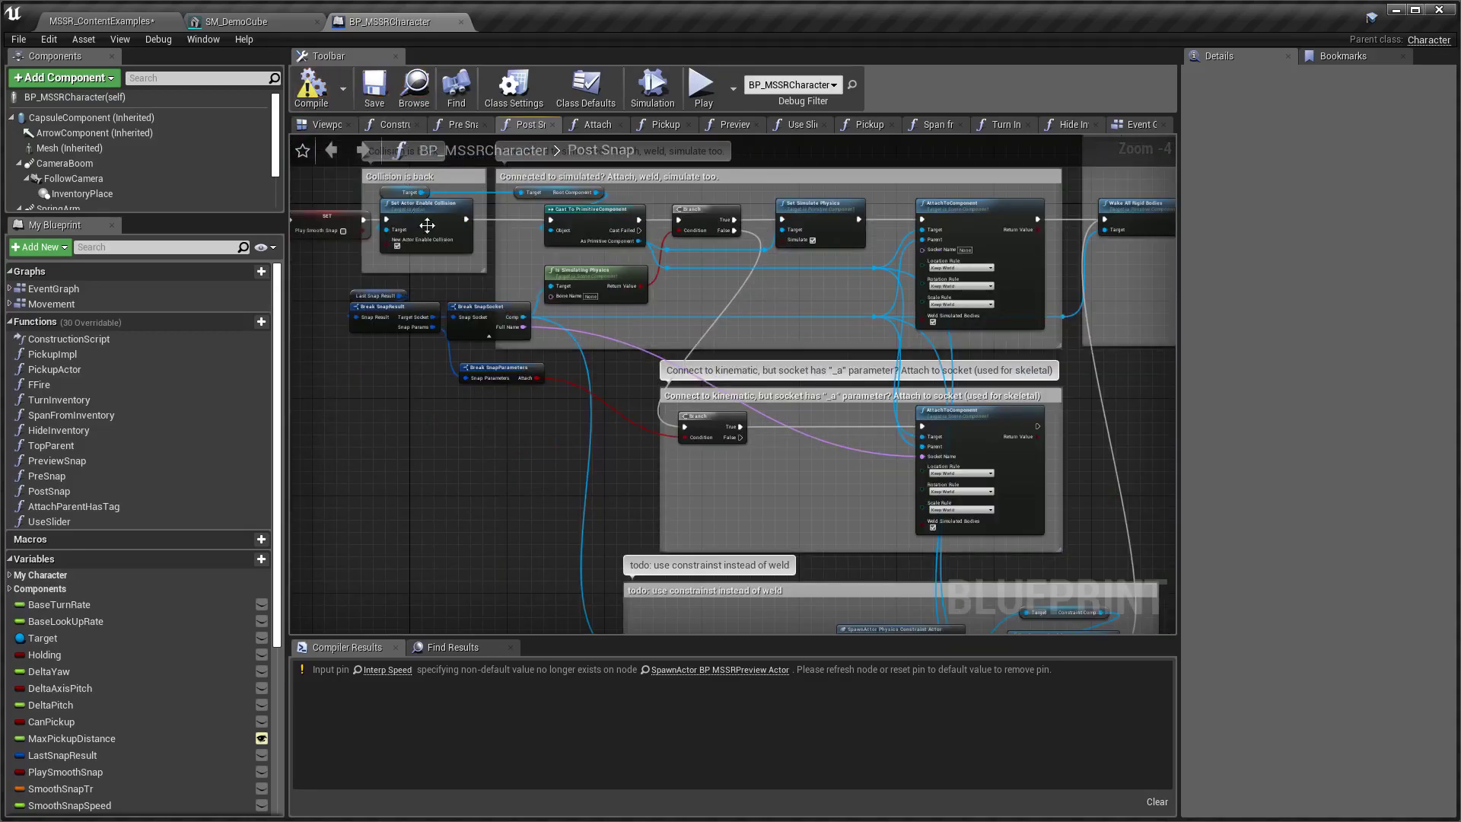
pyautogui.moveTo(497, 443); pyautogui.dragTo(547, 513, button='right')
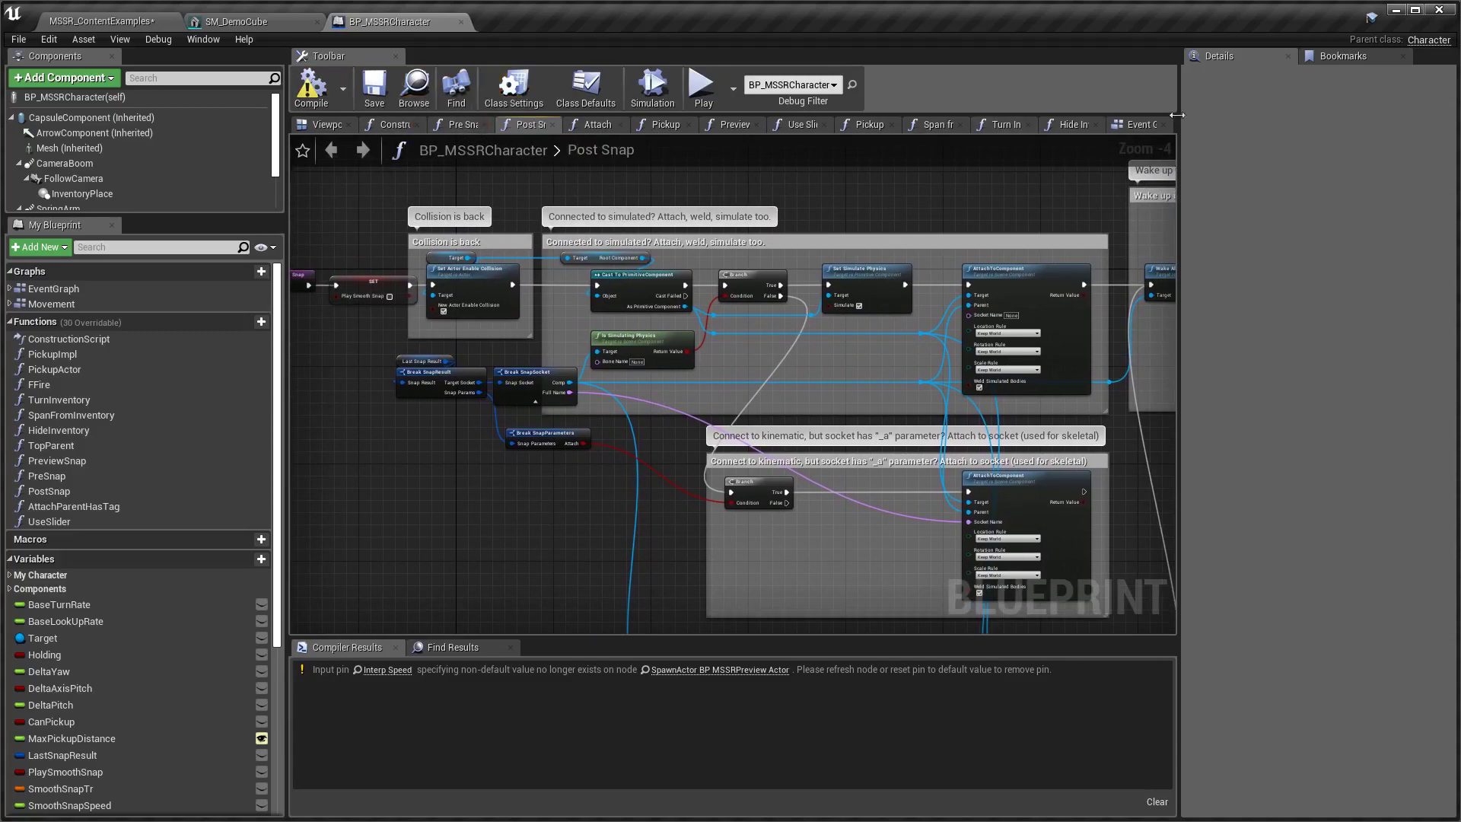
pyautogui.click(1131, 127)
pyautogui.moveTo(507, 483); pyautogui.dragTo(561, 414, button='right')
# Return to the level, select the editor pawn at the 2. E display, and open its blueprint to view the Drag Tick graph.
pyautogui.click(104, 22)
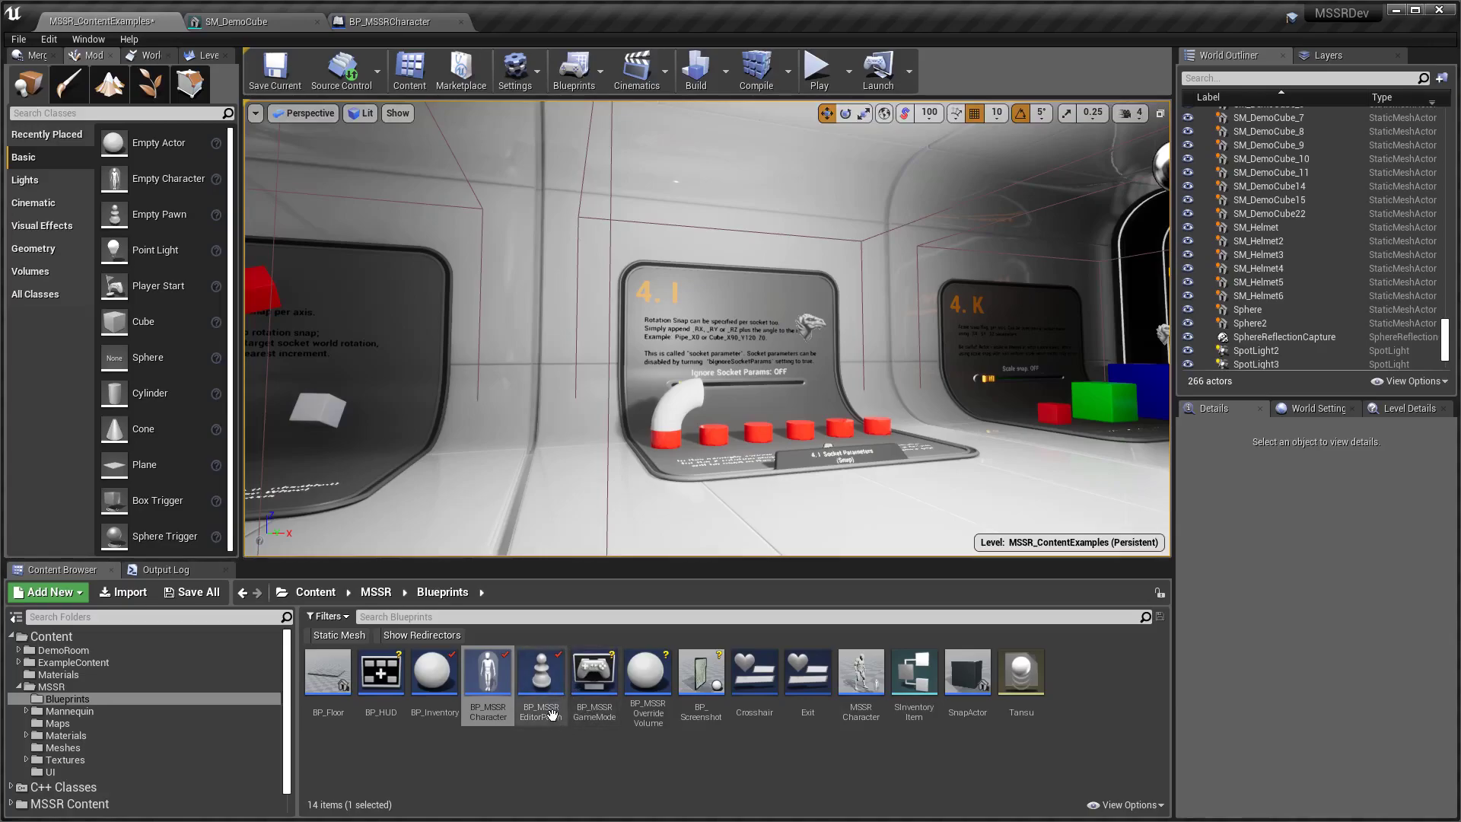
pyautogui.press('w')
pyautogui.moveTo(554, 414); pyautogui.dragTo(510, 416, button='right')
pyautogui.click(589, 306)
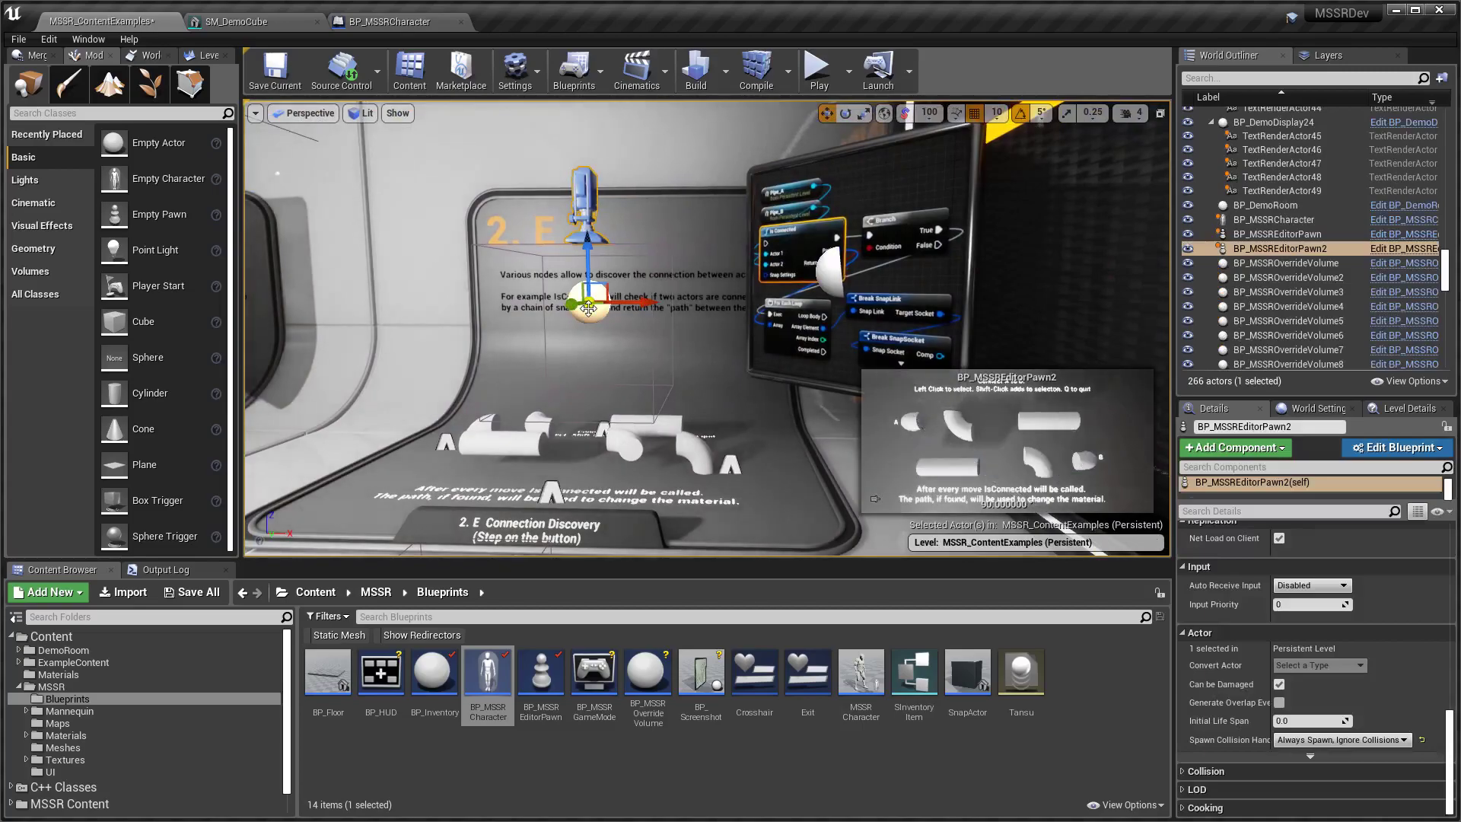
pyautogui.hotkey('ctrl', 'e')
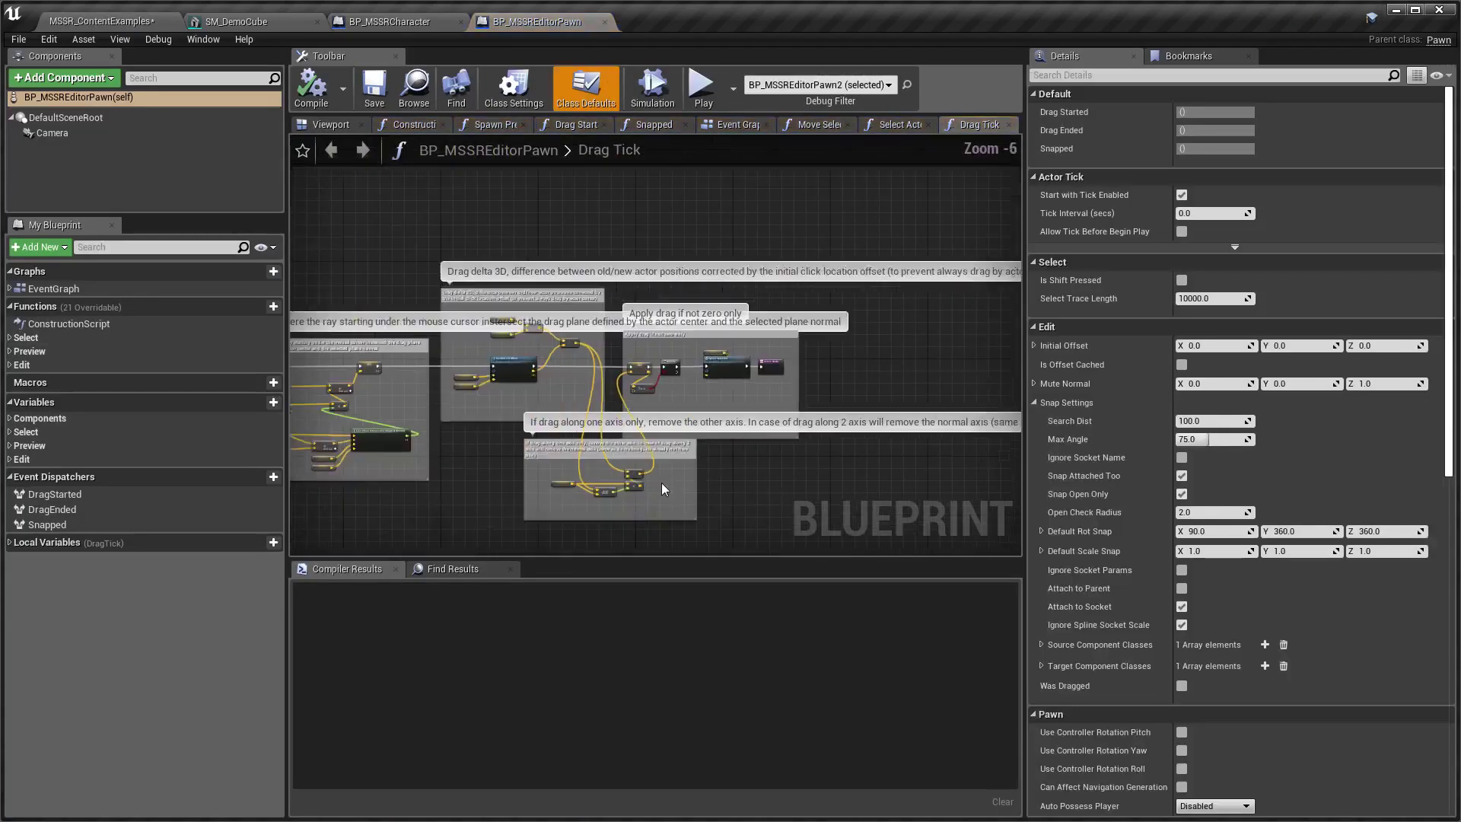
pyautogui.moveTo(536, 504); pyautogui.dragTo(688, 503, button='right')
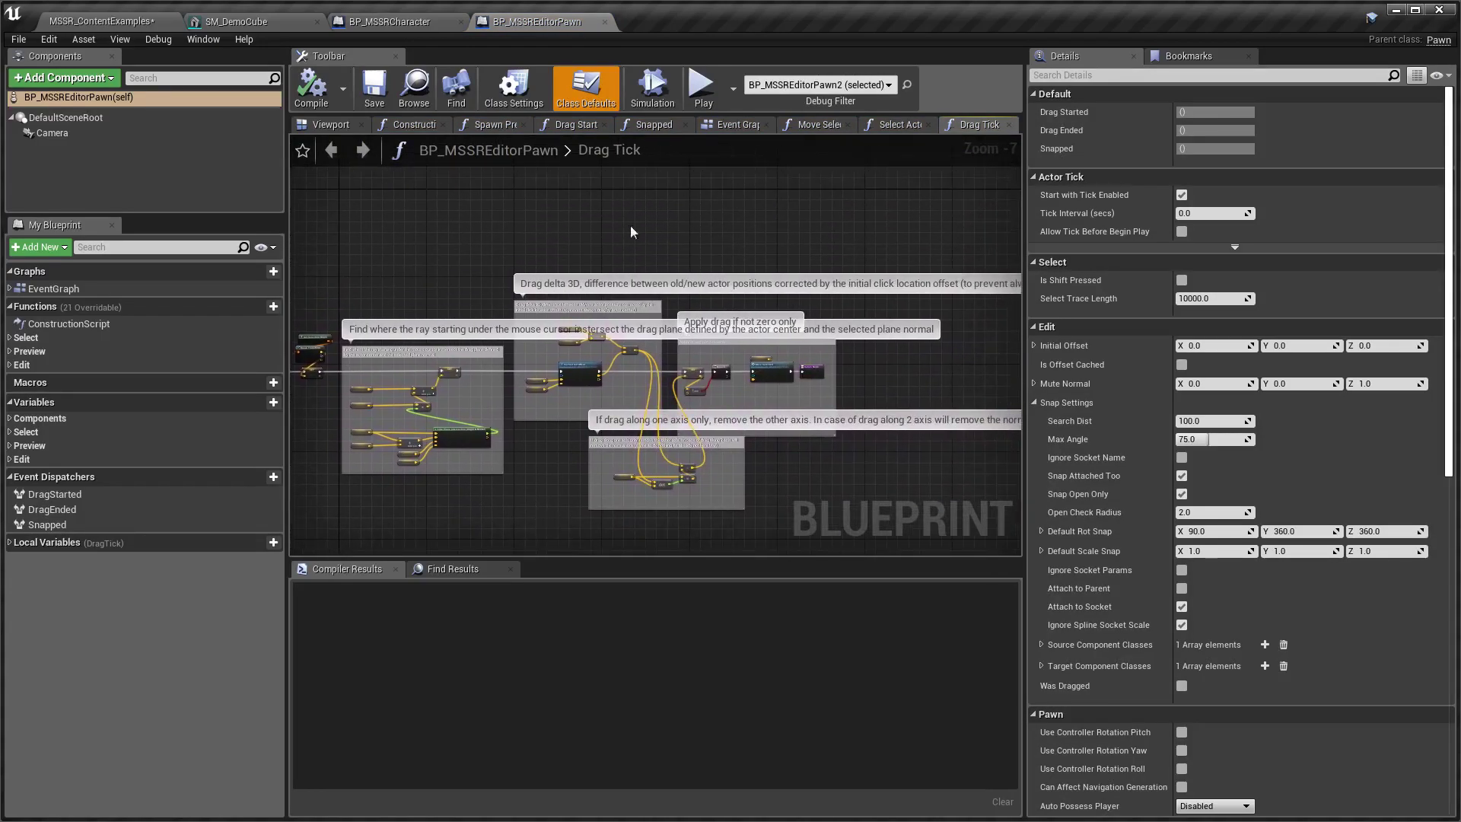
# Go back to the MSSR_ContentExamples level and select the override volume around the 2. D display.
pyautogui.click(388, 22)
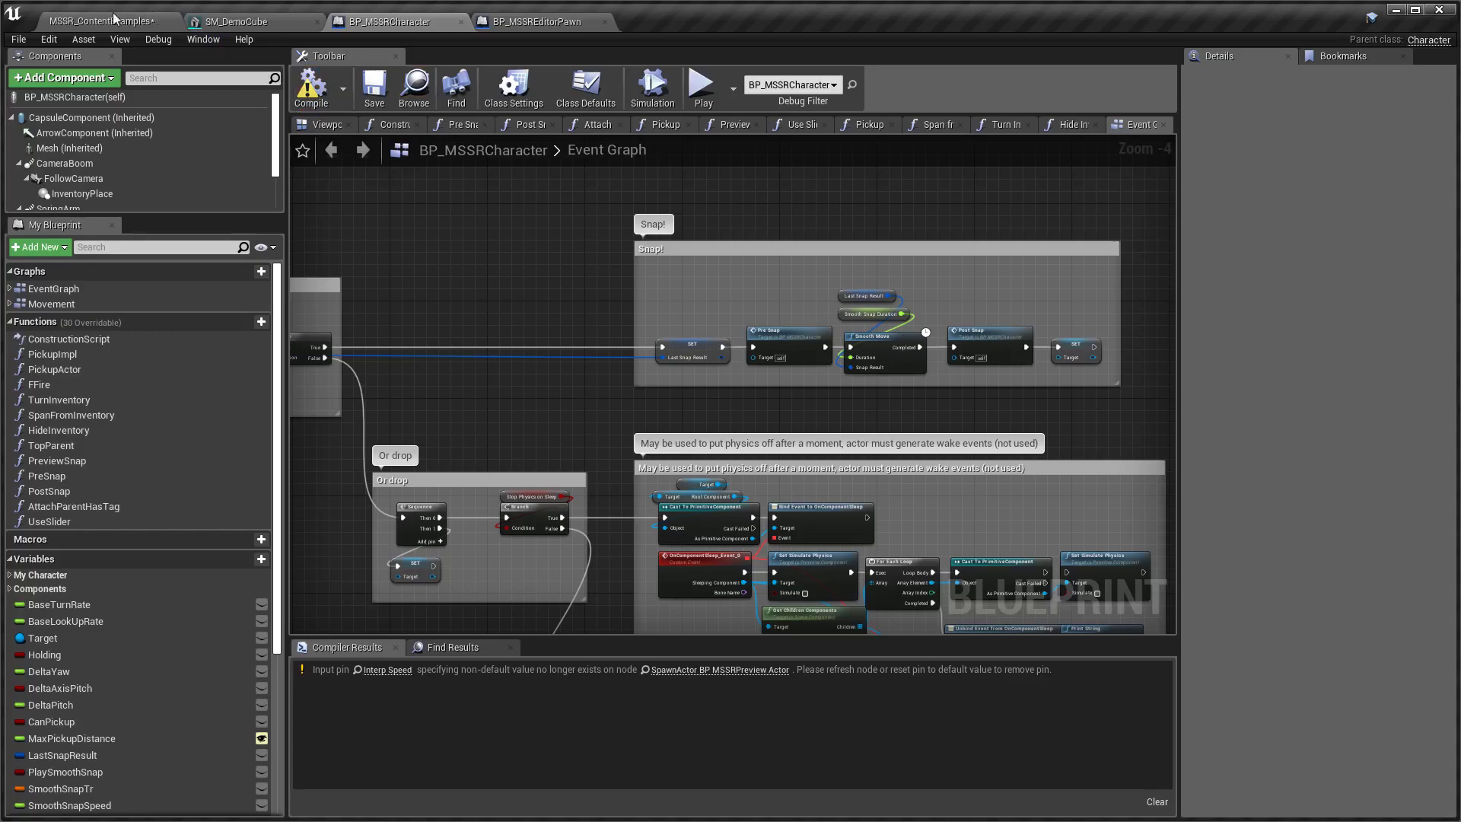
pyautogui.click(115, 20)
pyautogui.moveTo(708, 327); pyautogui.dragTo(837, 334, button='right')
pyautogui.press('w')
pyautogui.press('w')
pyautogui.moveTo(459, 285); pyautogui.dragTo(557, 285, button='right')
pyautogui.press('w')
pyautogui.click(569, 313)
pyautogui.press('s')
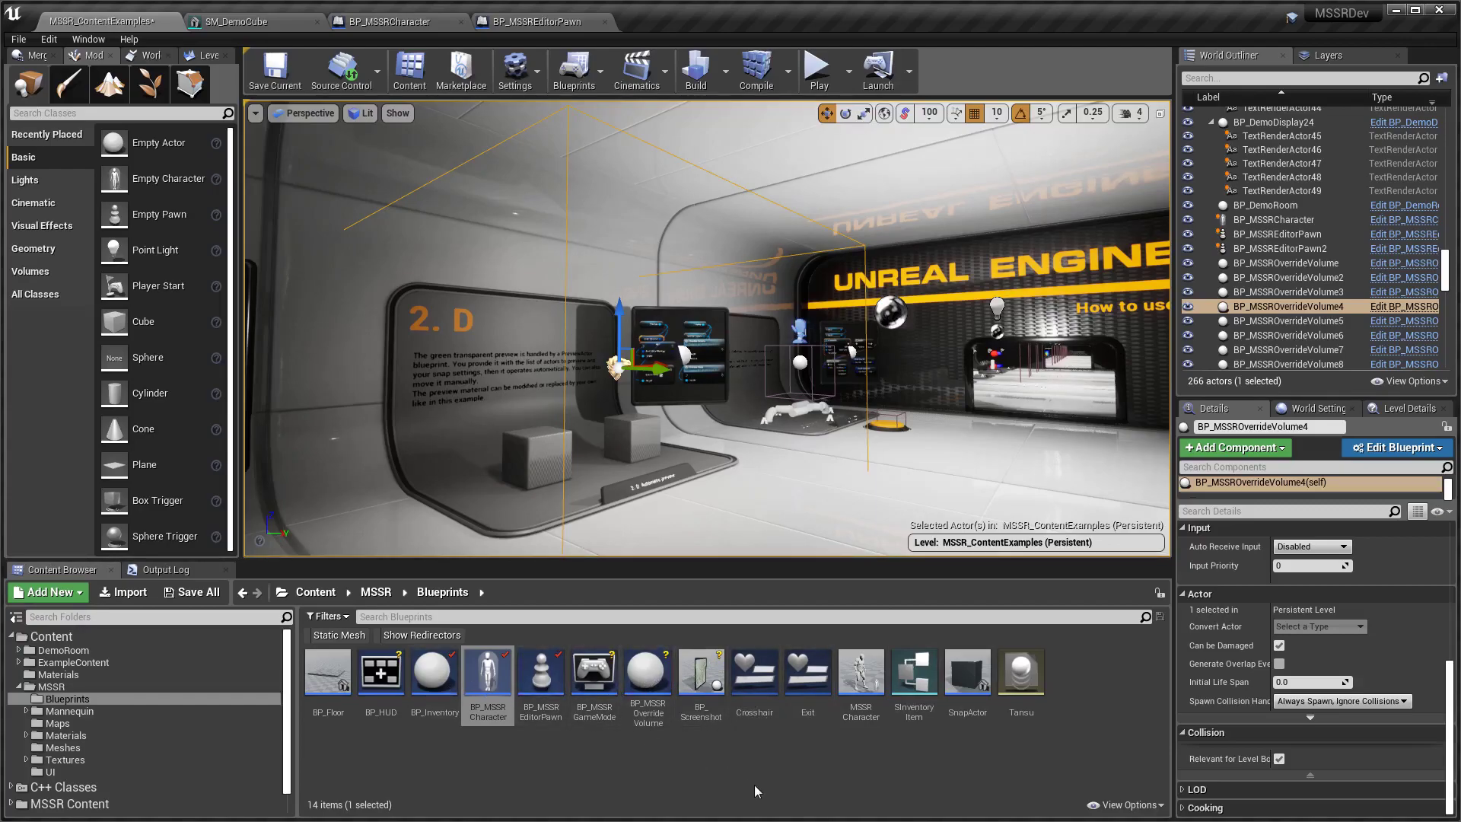
# Open the BP_MSSROverrideVolume blueprint from the Blueprints folder and select its Box component.
pyautogui.click(652, 672)
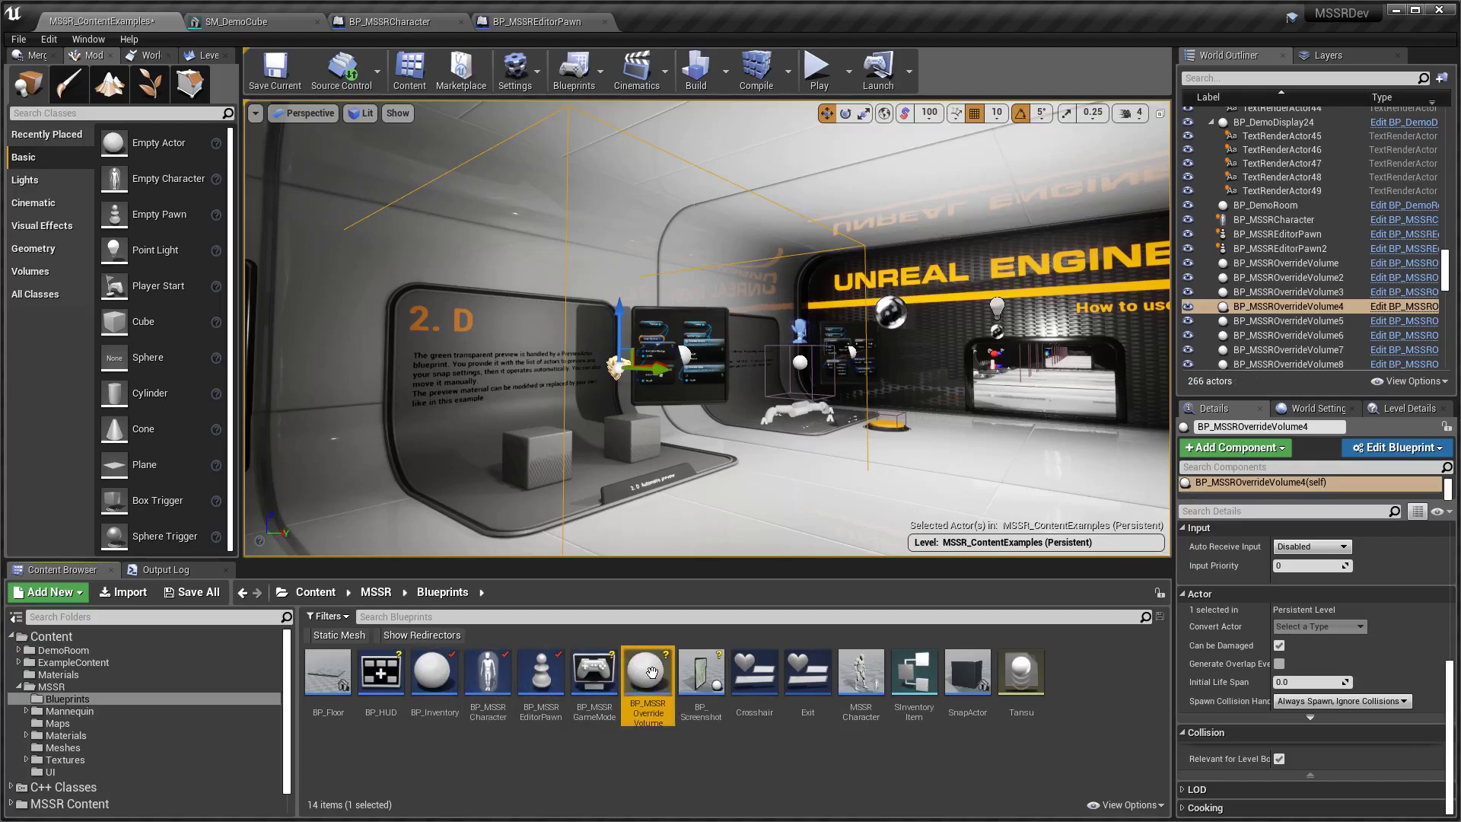
pyautogui.doubleClick(649, 676)
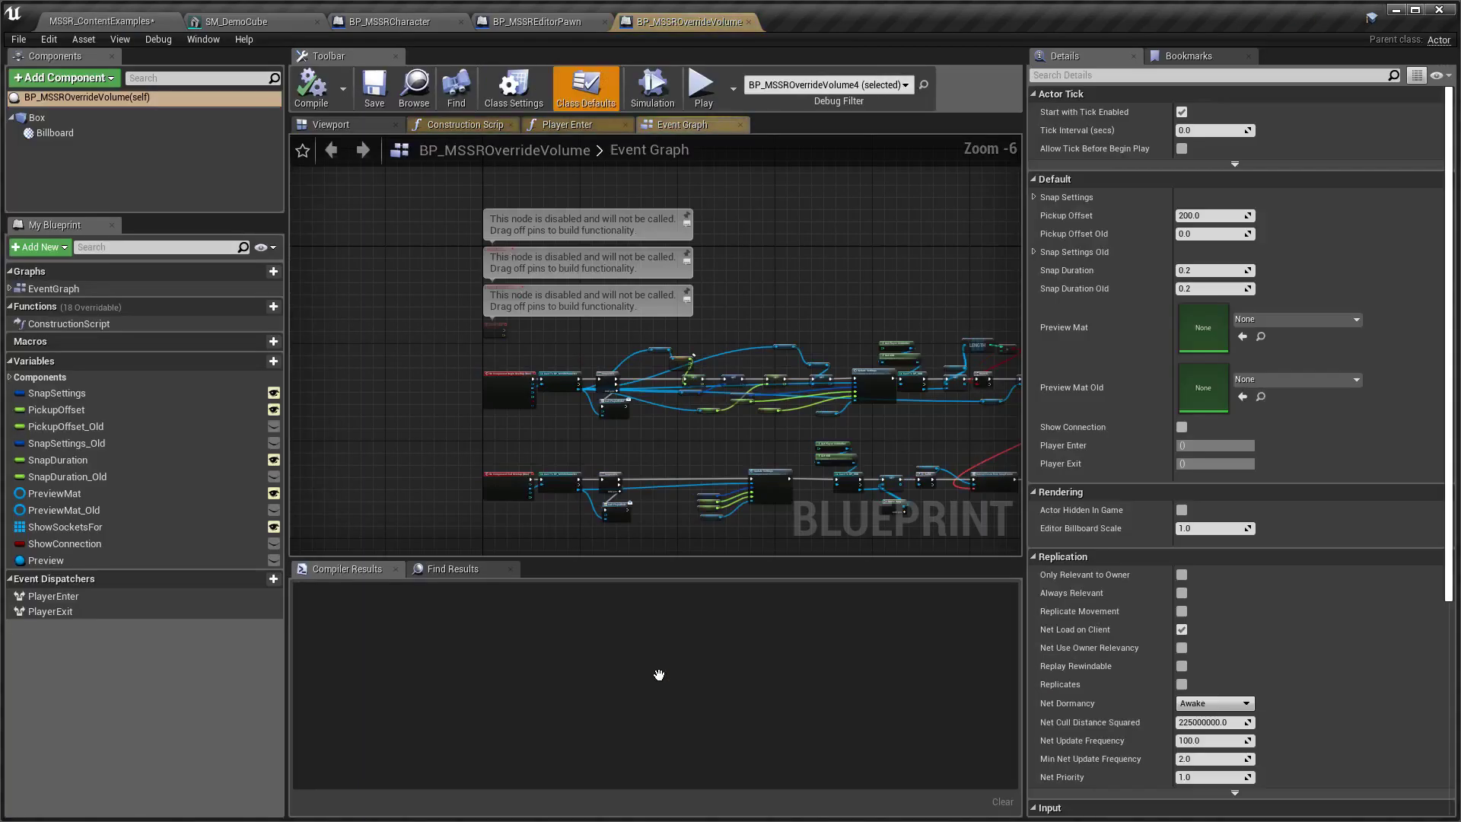
pyautogui.click(63, 117)
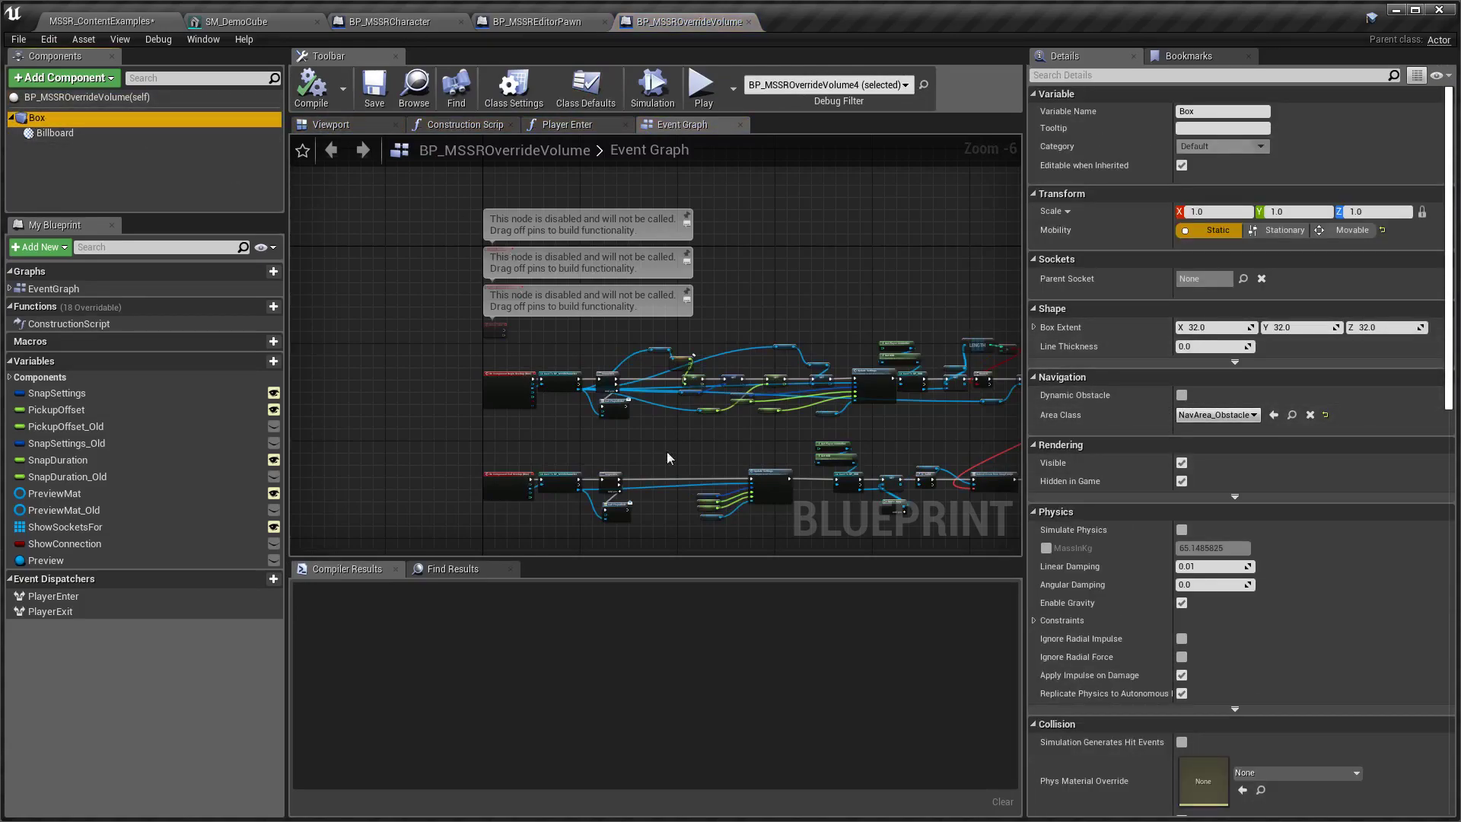
# Examine the override volume's On Component Begin Overlap nodes and select the SnapSettings variable to view its default values.
pyautogui.scroll(4, 465, 378)
pyautogui.moveTo(698, 300); pyautogui.dragTo(547, 287, button='right')
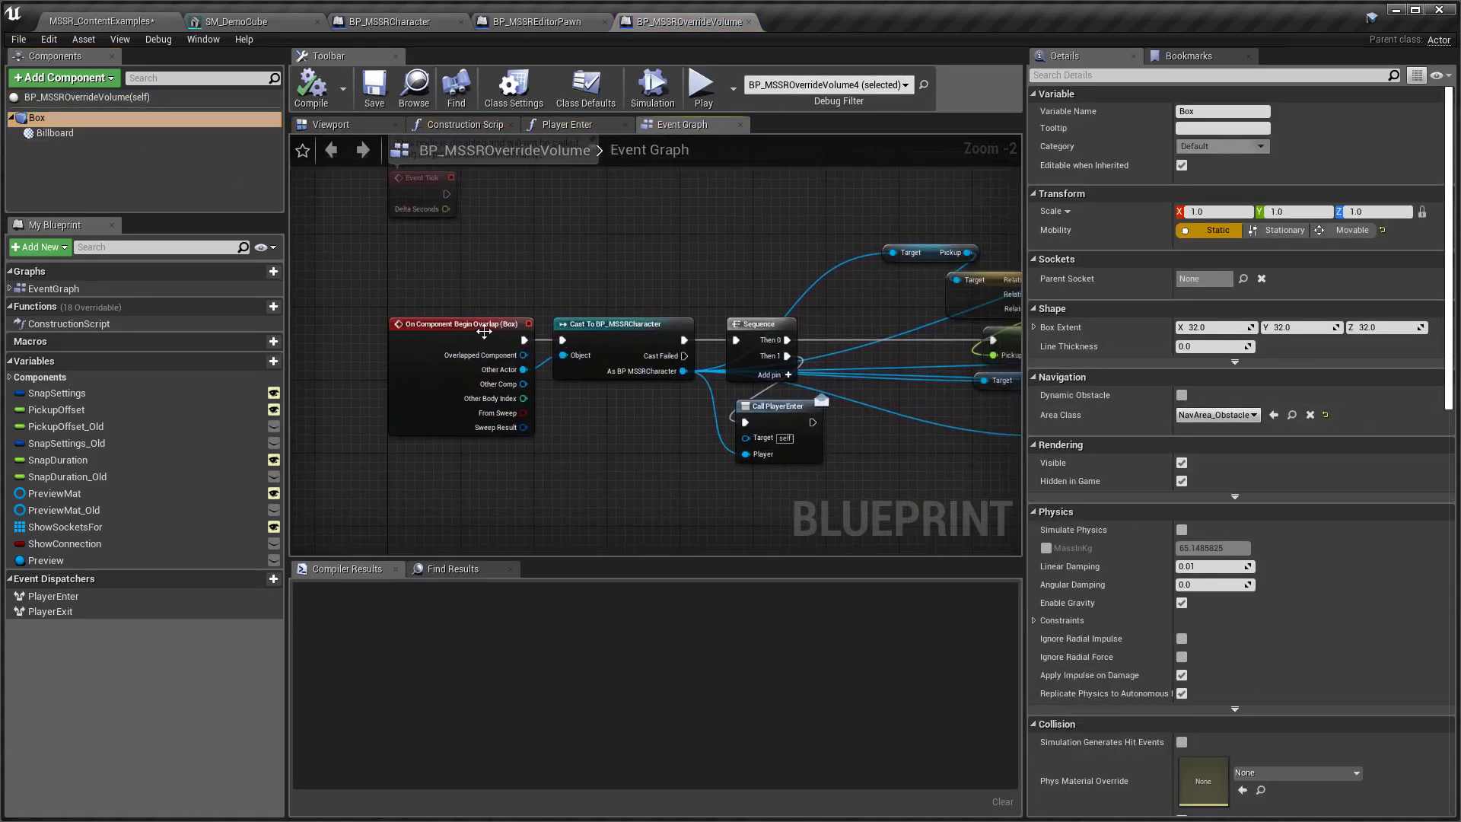
pyautogui.moveTo(675, 489); pyautogui.dragTo(483, 465, button='right')
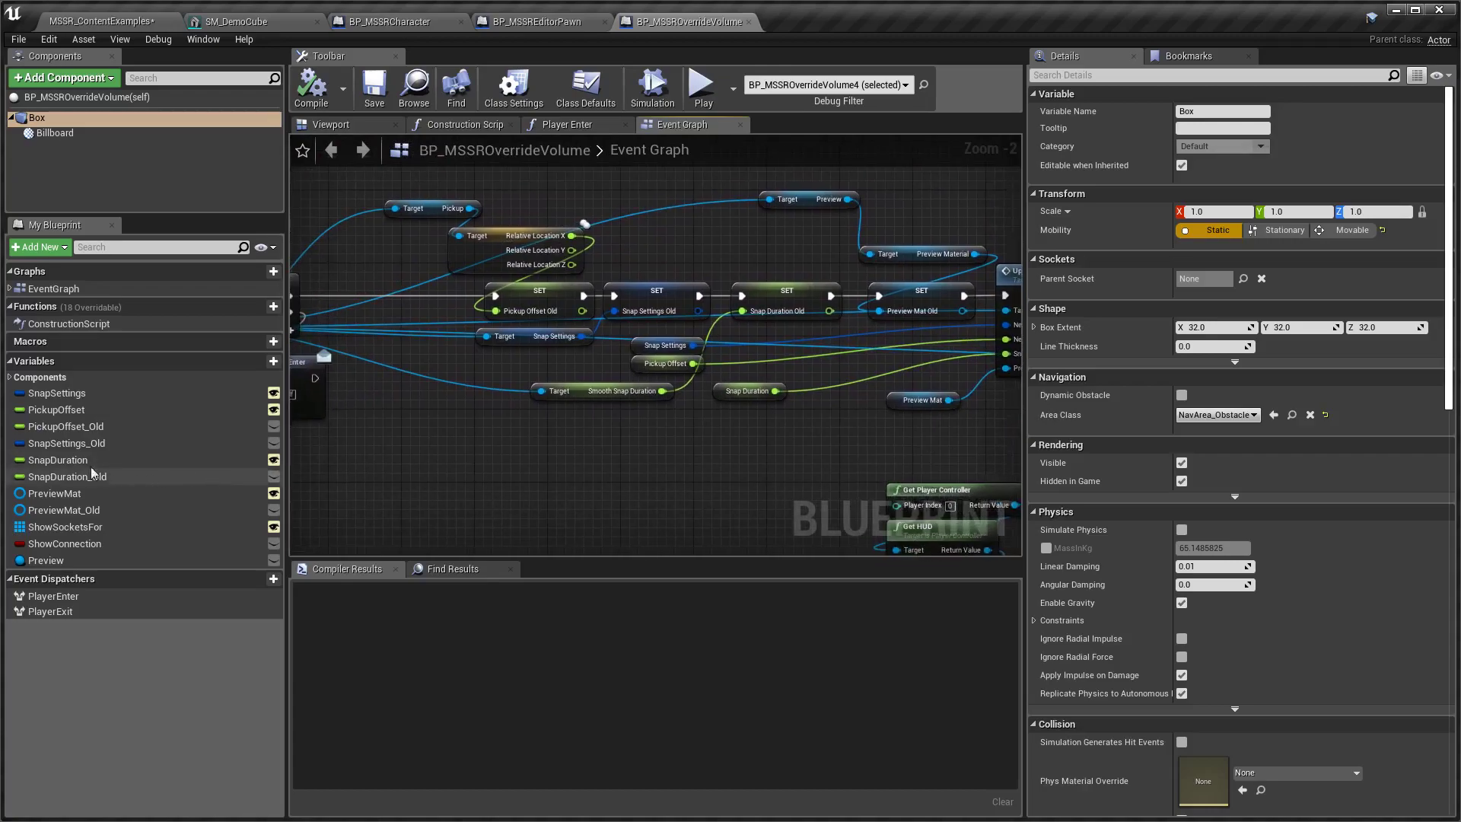
pyautogui.click(57, 391)
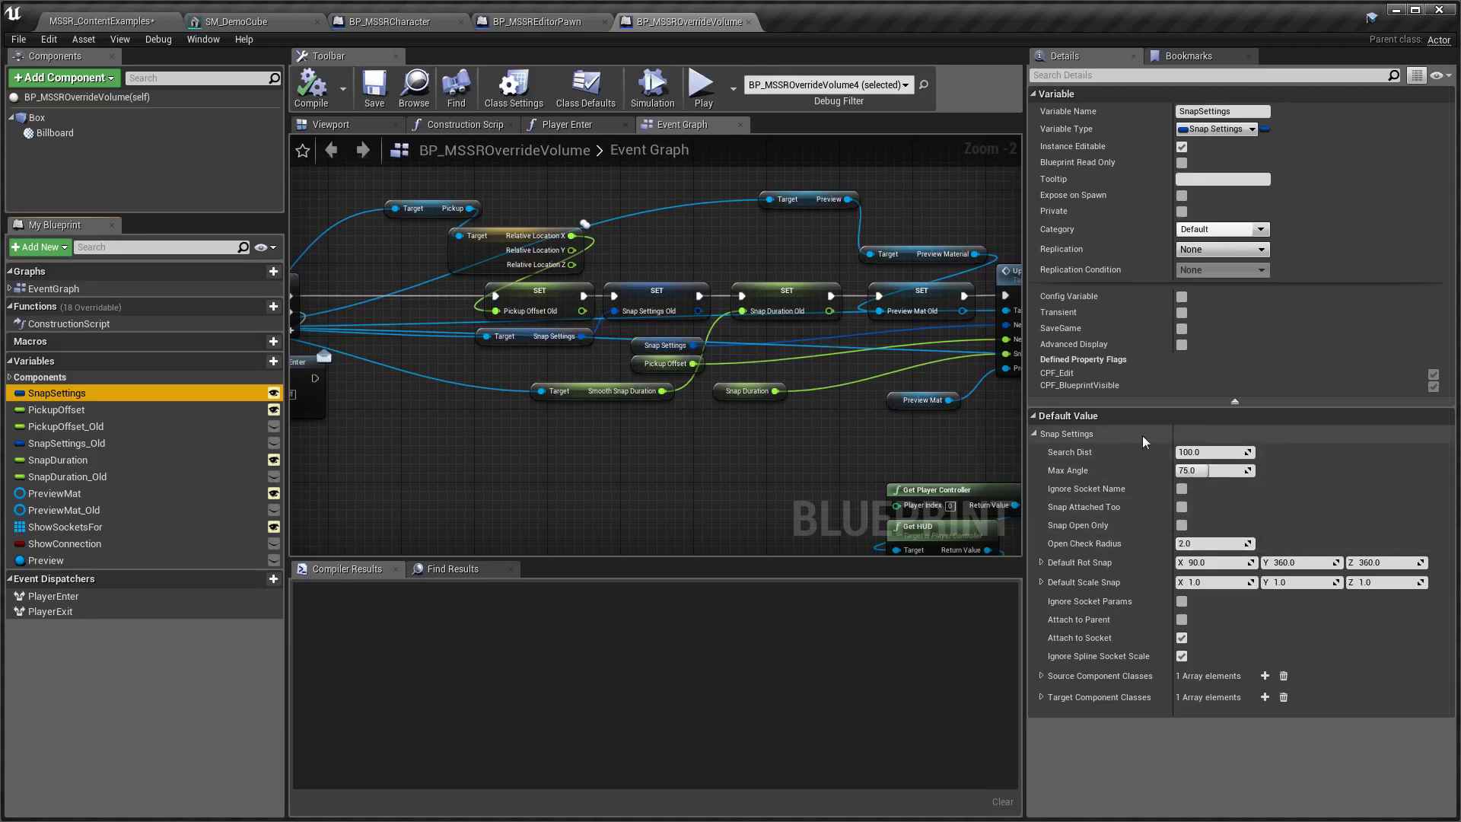
pyautogui.click(1056, 453)
pyautogui.moveTo(615, 498); pyautogui.dragTo(800, 484, button='right')
pyautogui.scroll(-2, 761, 480)
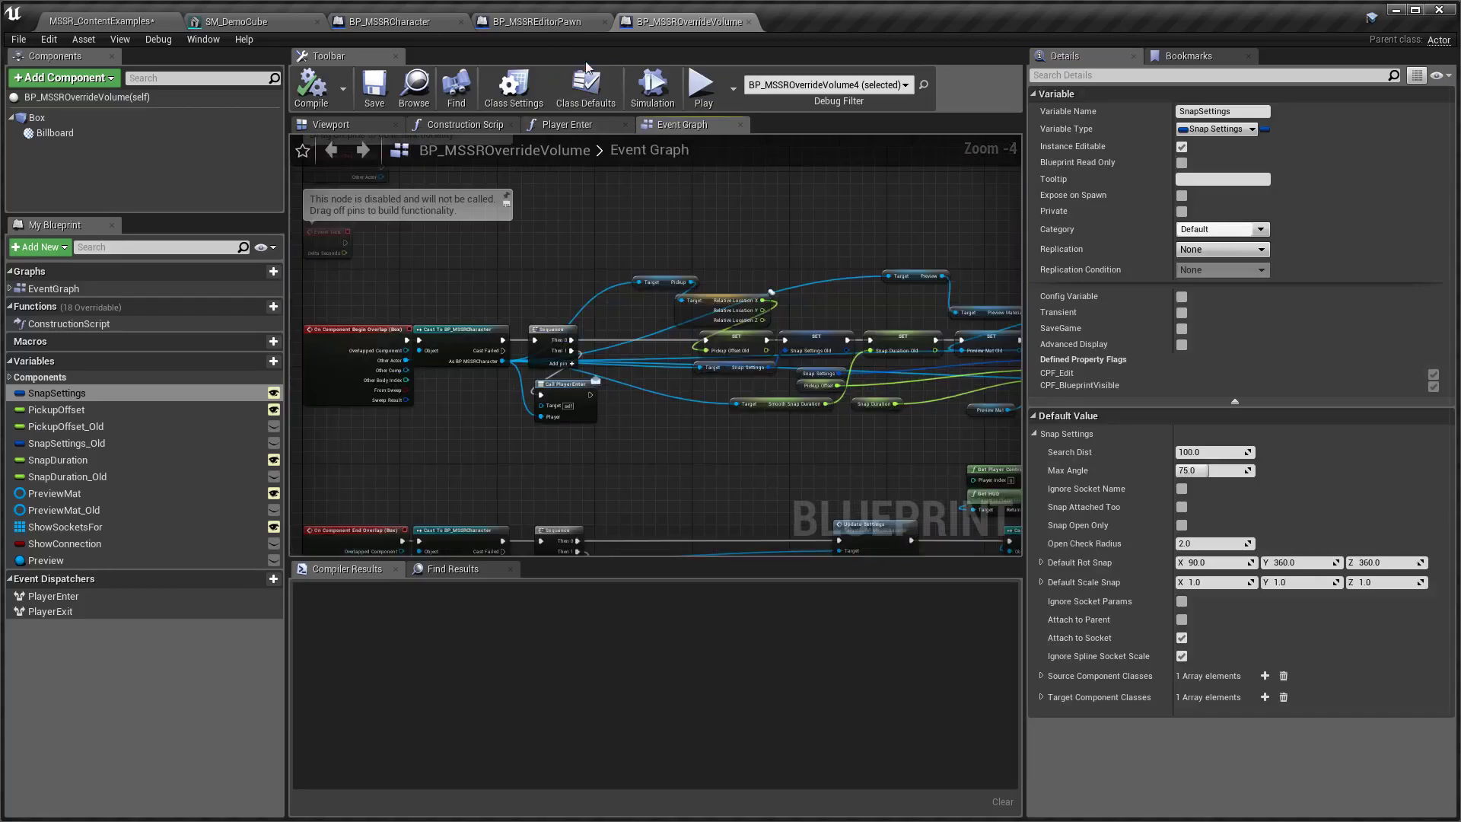
# Switch to the BP_MSSRCharacter blueprint, select its SnapSettings variable, and examine the Snap Actor node in the Try Snapping section.
pyautogui.click(368, 27)
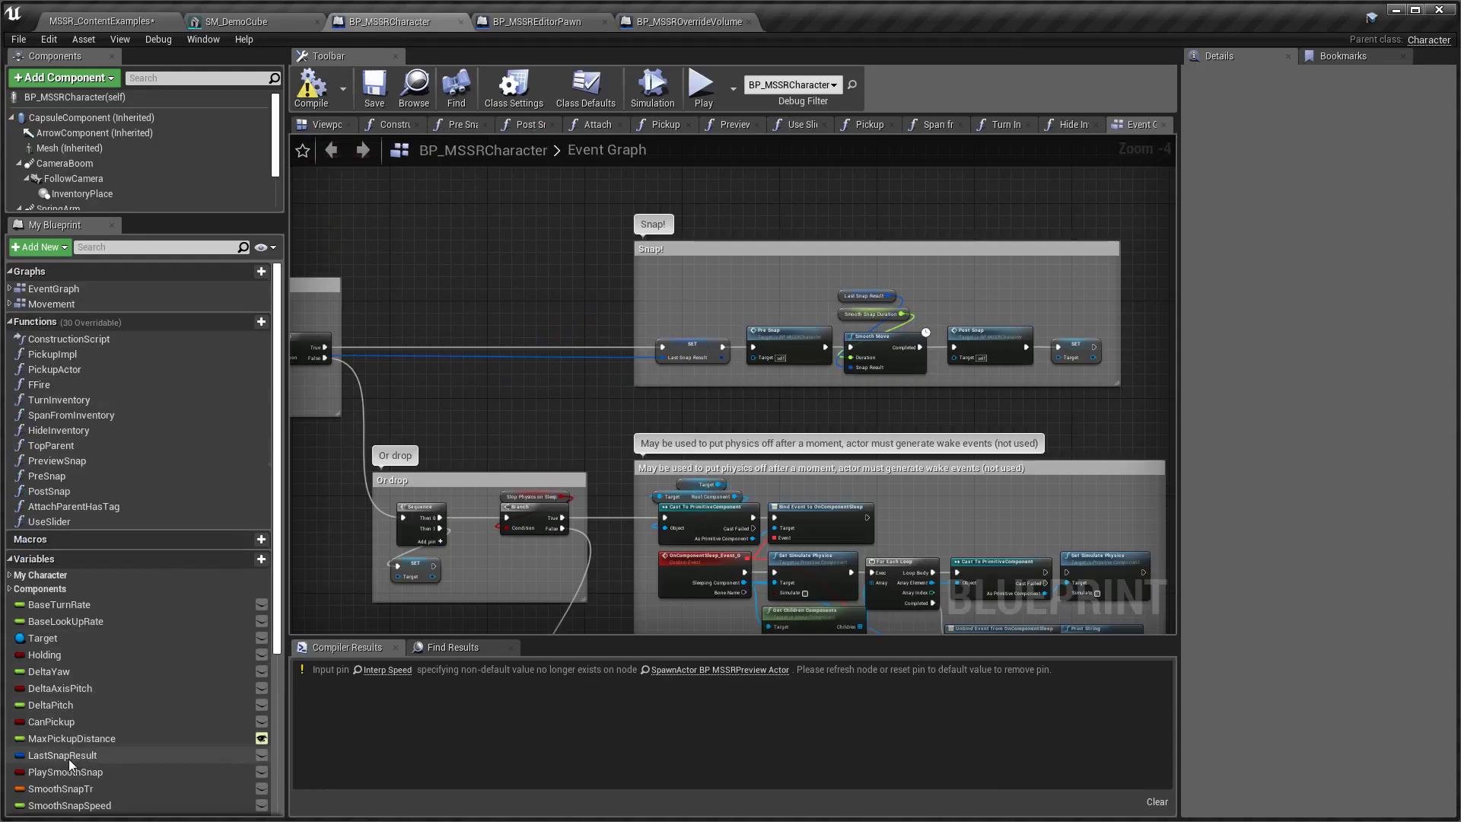
pyautogui.scroll(-5, 84, 705)
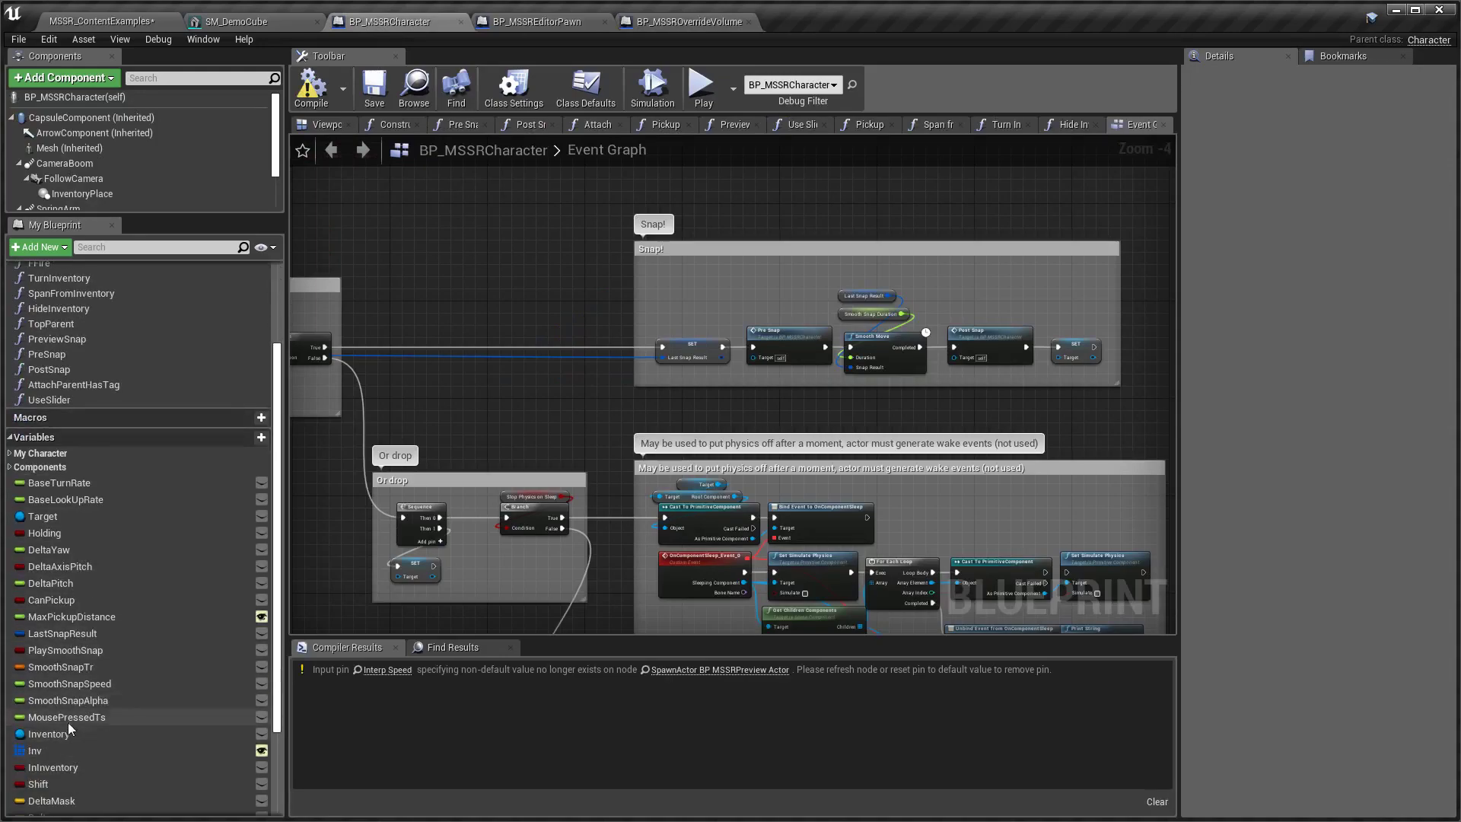
pyautogui.scroll(-4, 65, 636)
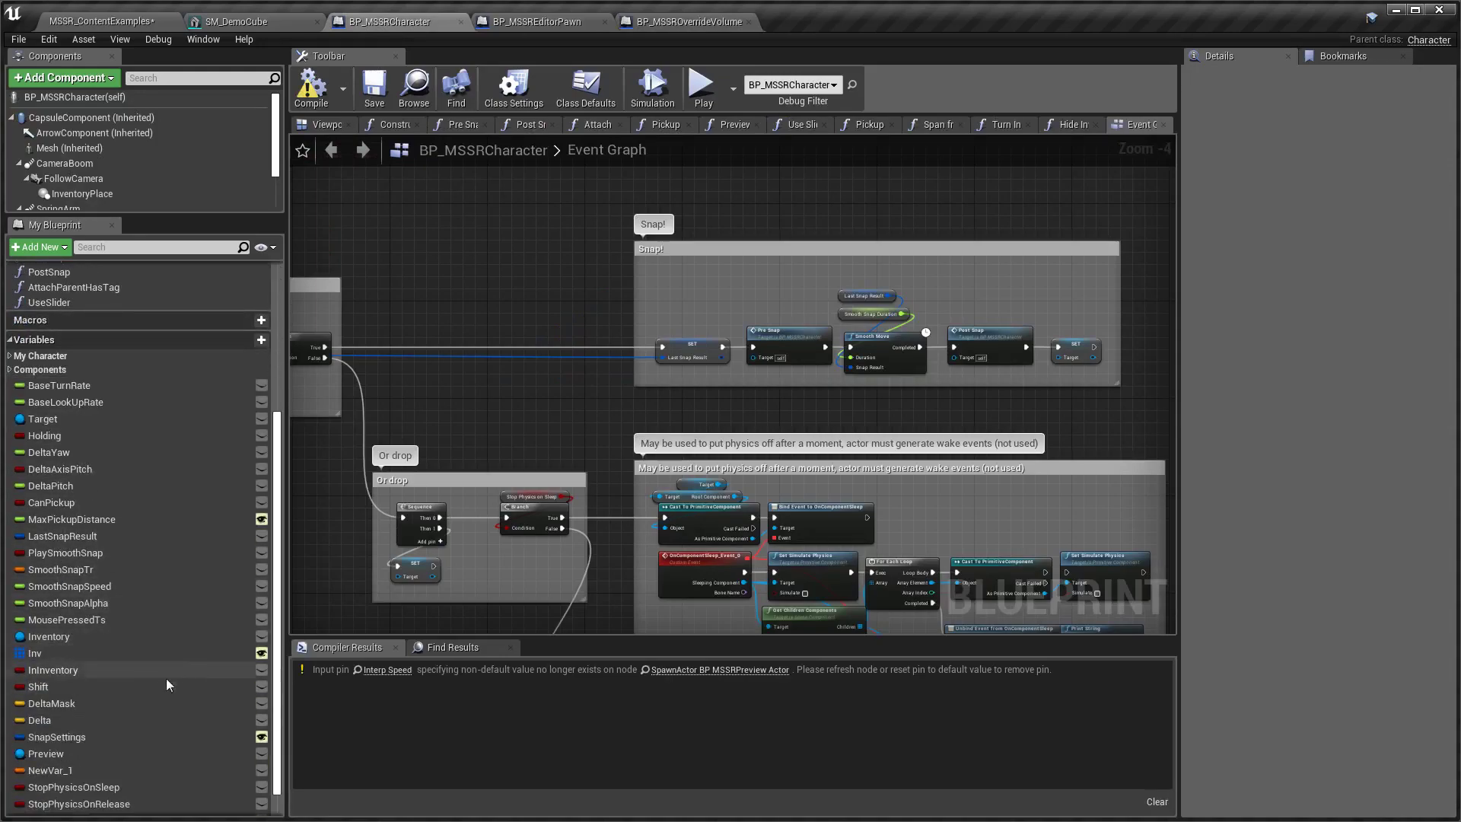
pyautogui.click(59, 737)
pyautogui.moveTo(513, 445); pyautogui.dragTo(1002, 411, button='right')
pyautogui.scroll(2, 649, 352)
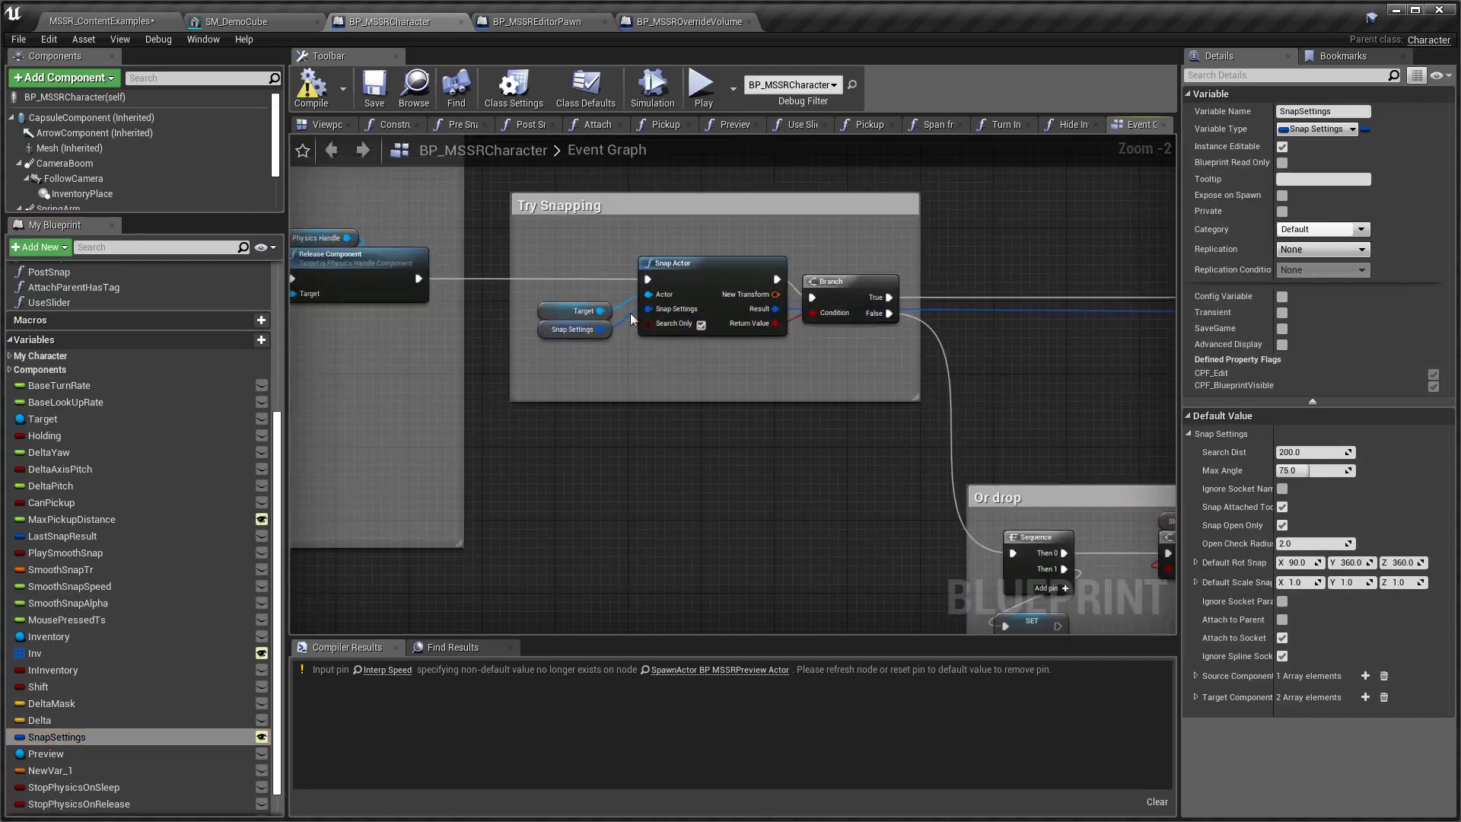
# Return to the MSSR_ContentExamples level and view the demo room beyond the 2. D display.
pyautogui.click(126, 21)
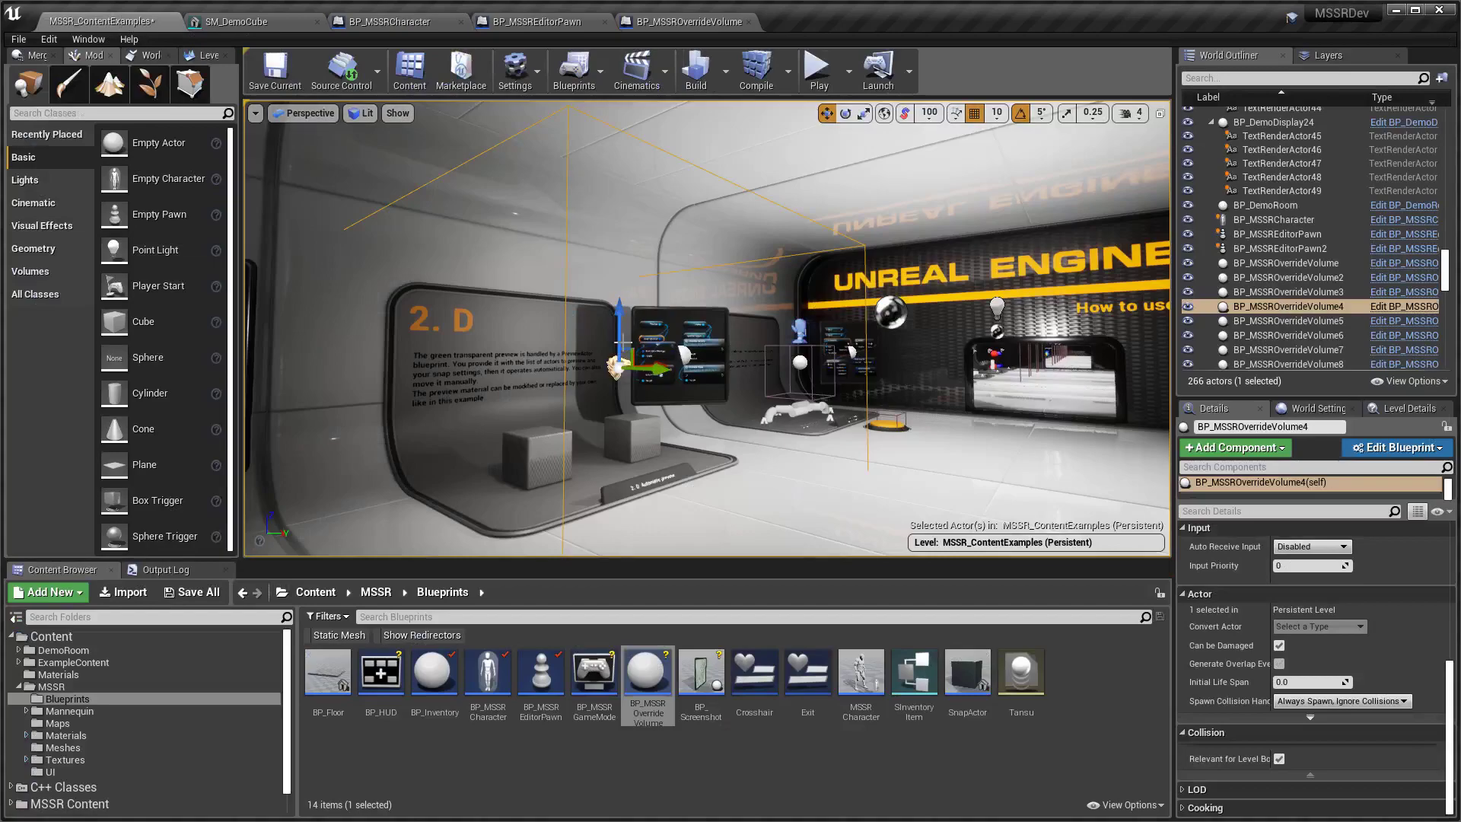
pyautogui.moveTo(716, 440); pyautogui.dragTo(625, 430)
pyautogui.moveTo(571, 368); pyautogui.dragTo(228, 361, button='right')
pyautogui.moveTo(692, 397); pyautogui.dragTo(312, 392, button='right')
pyautogui.moveTo(674, 392); pyautogui.dragTo(734, 399, button='right')
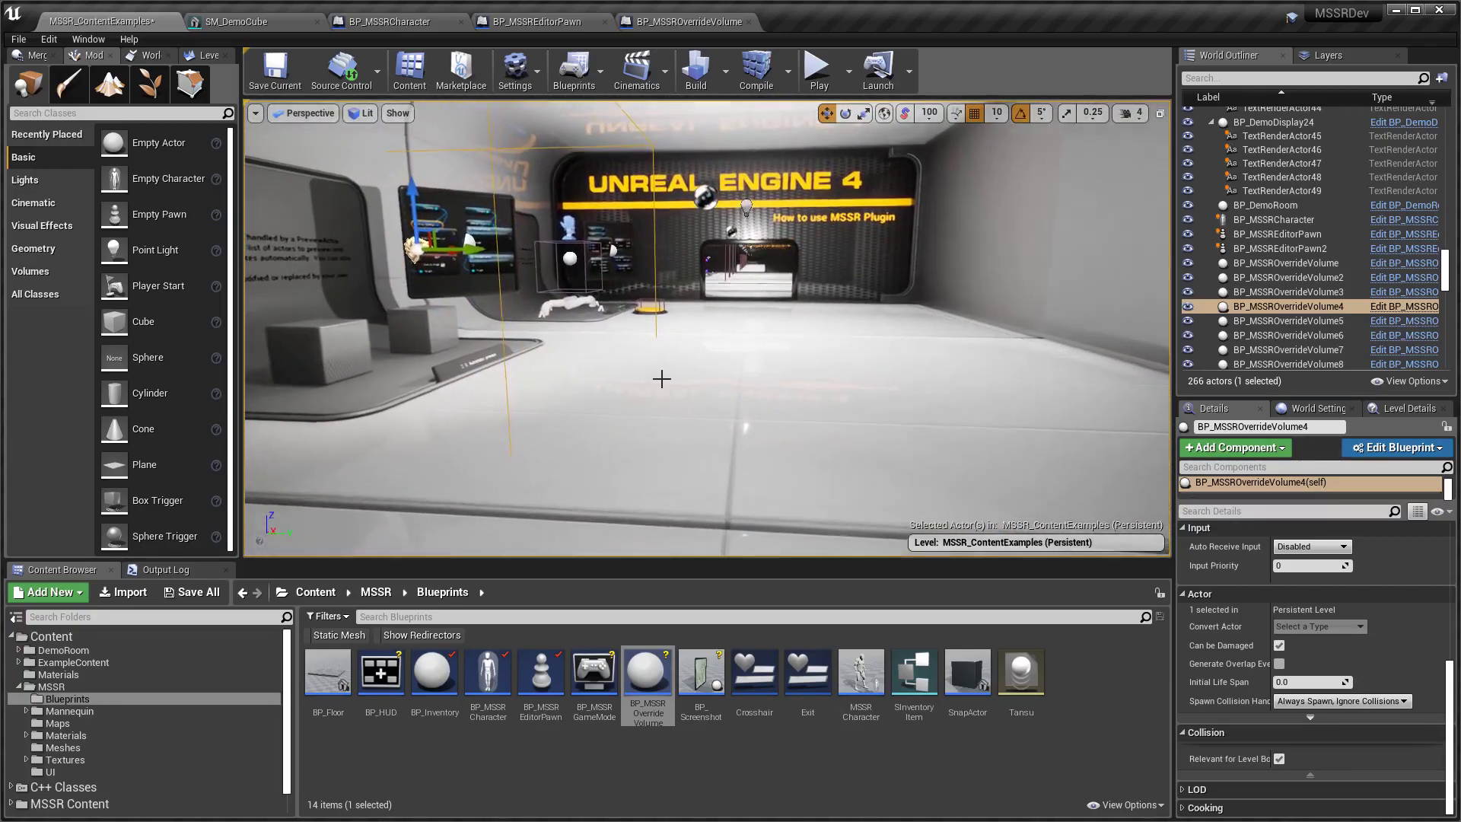